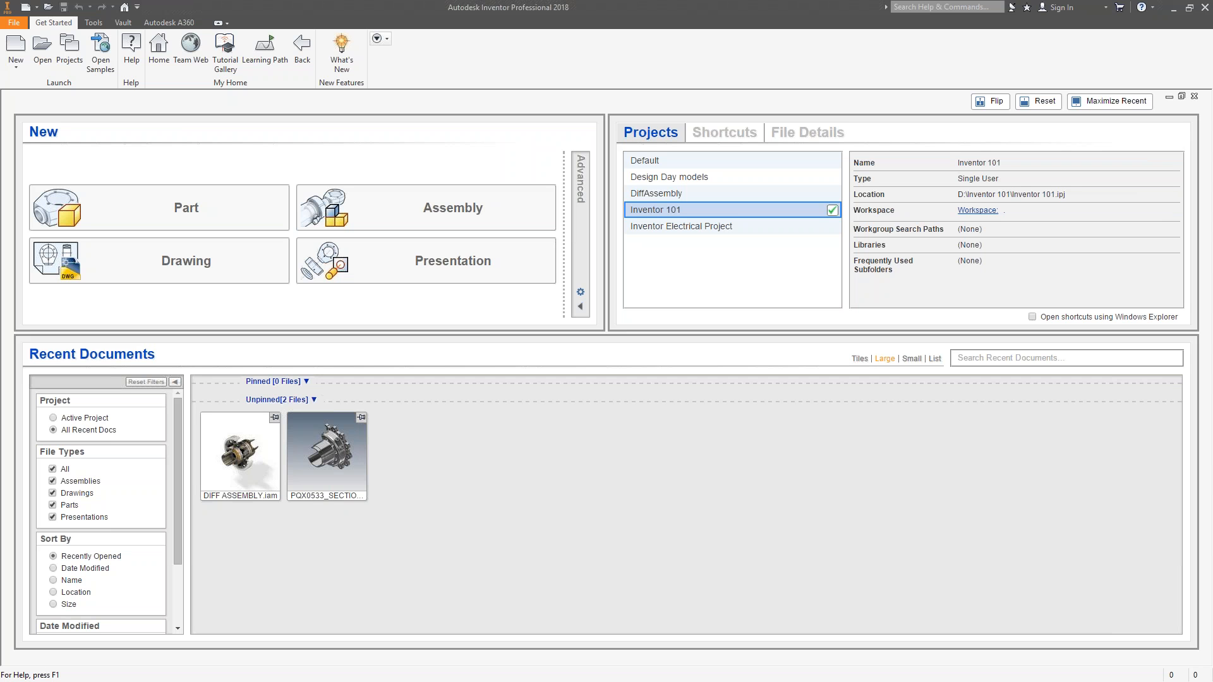
- Create a new metric part file from the Standard (mm).ipt template
click(15, 45)
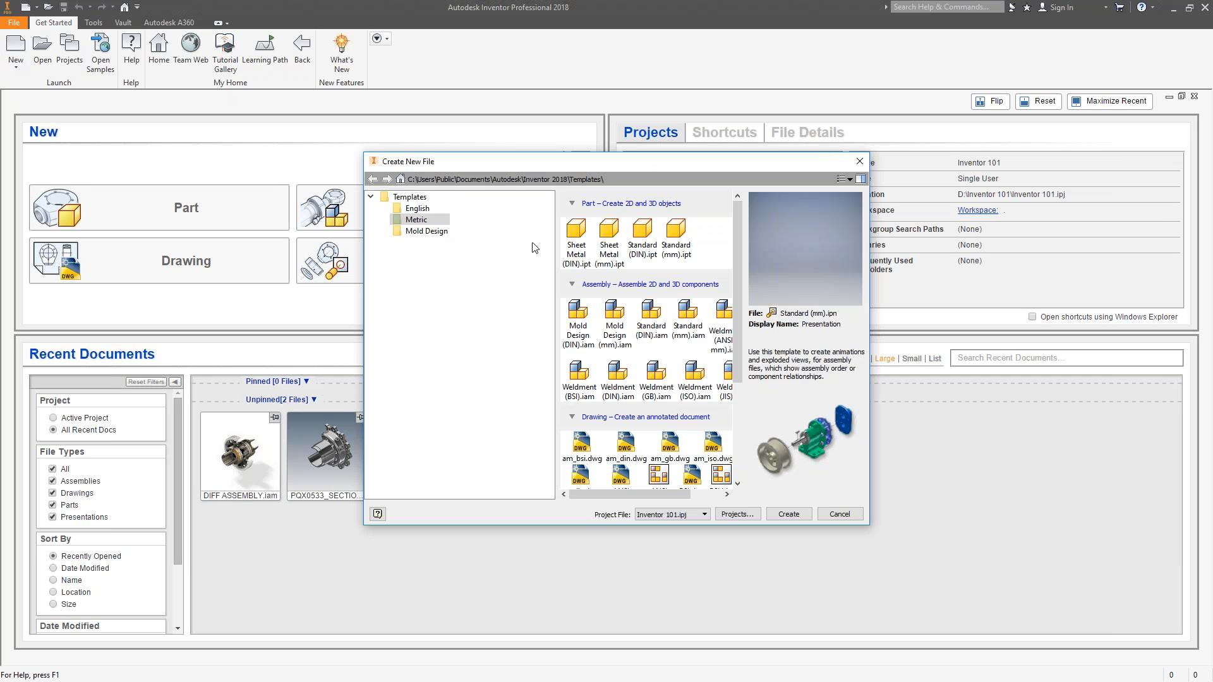
click(680, 238)
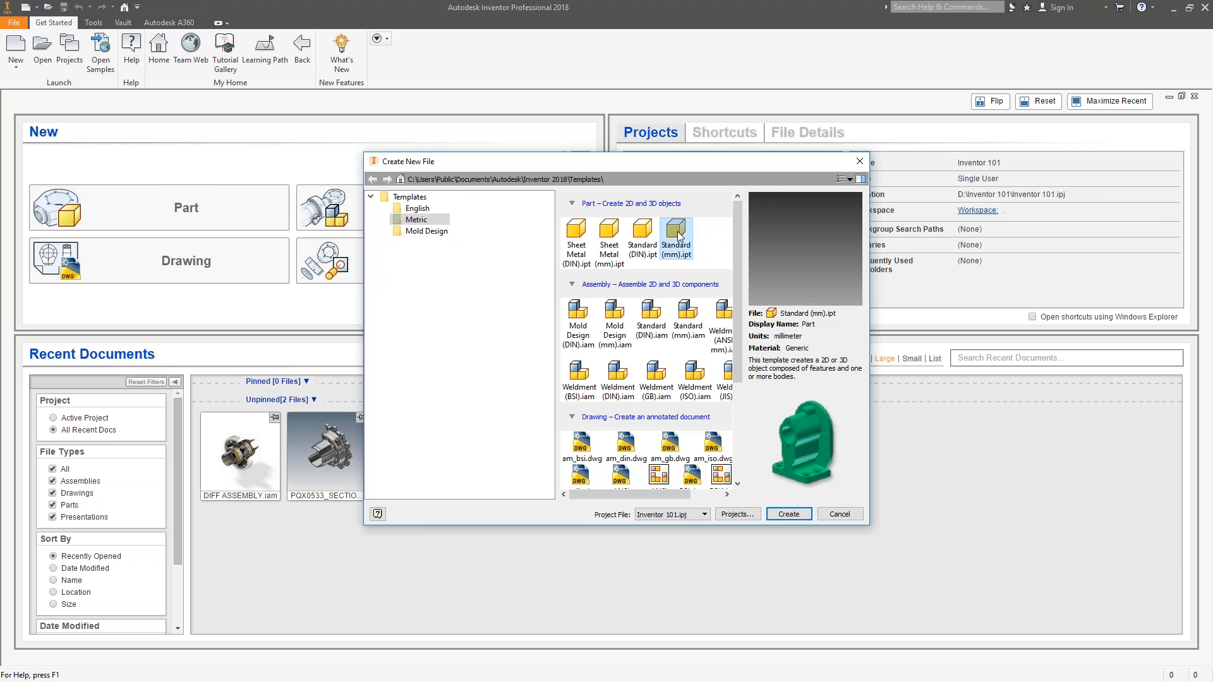
click(789, 515)
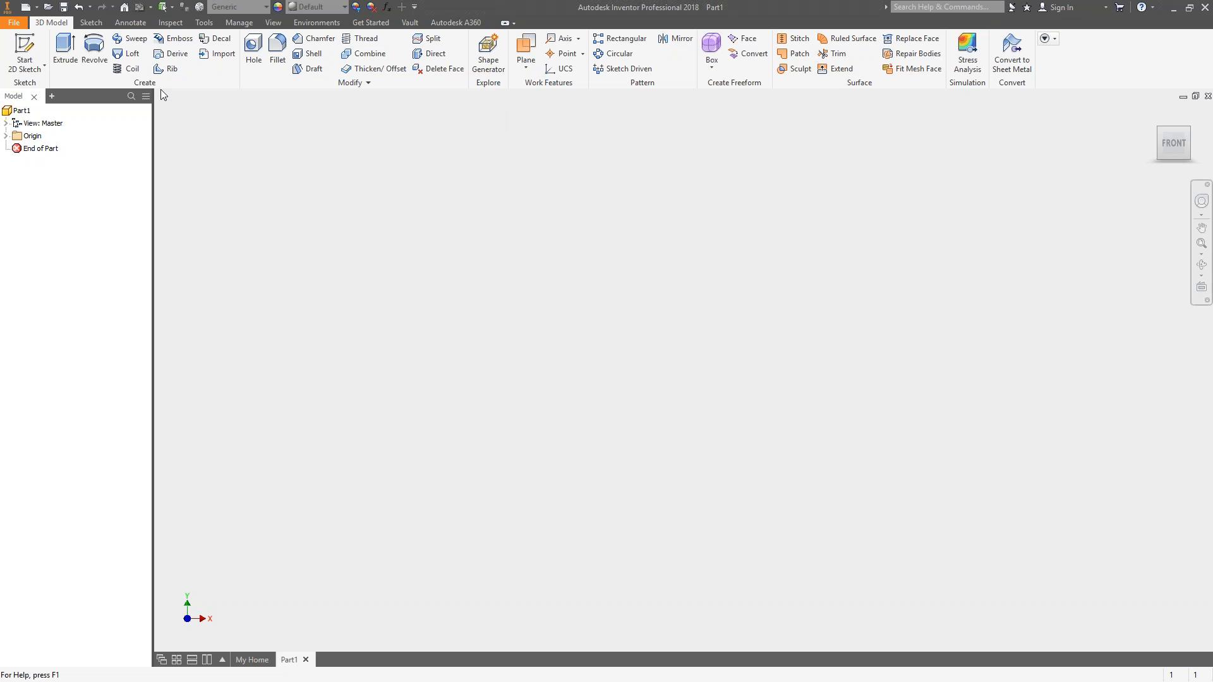
- Start a new 2D sketch on the part's XY origin plane
click(7, 136)
click(45, 174)
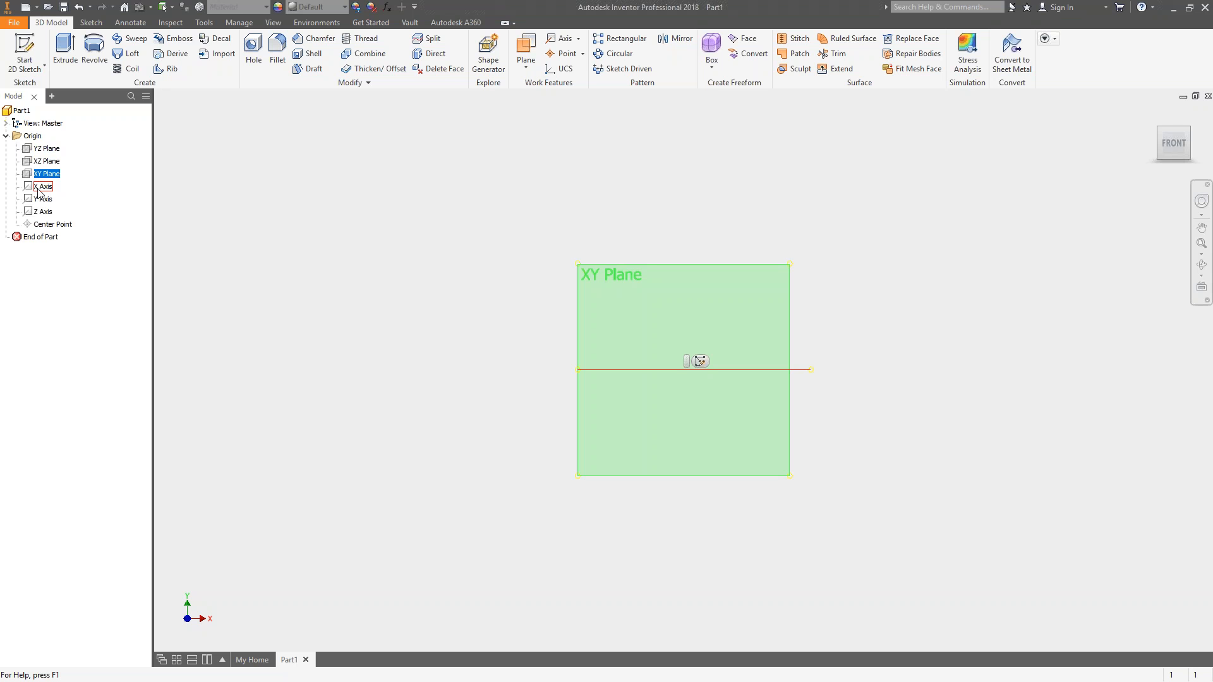
click(700, 362)
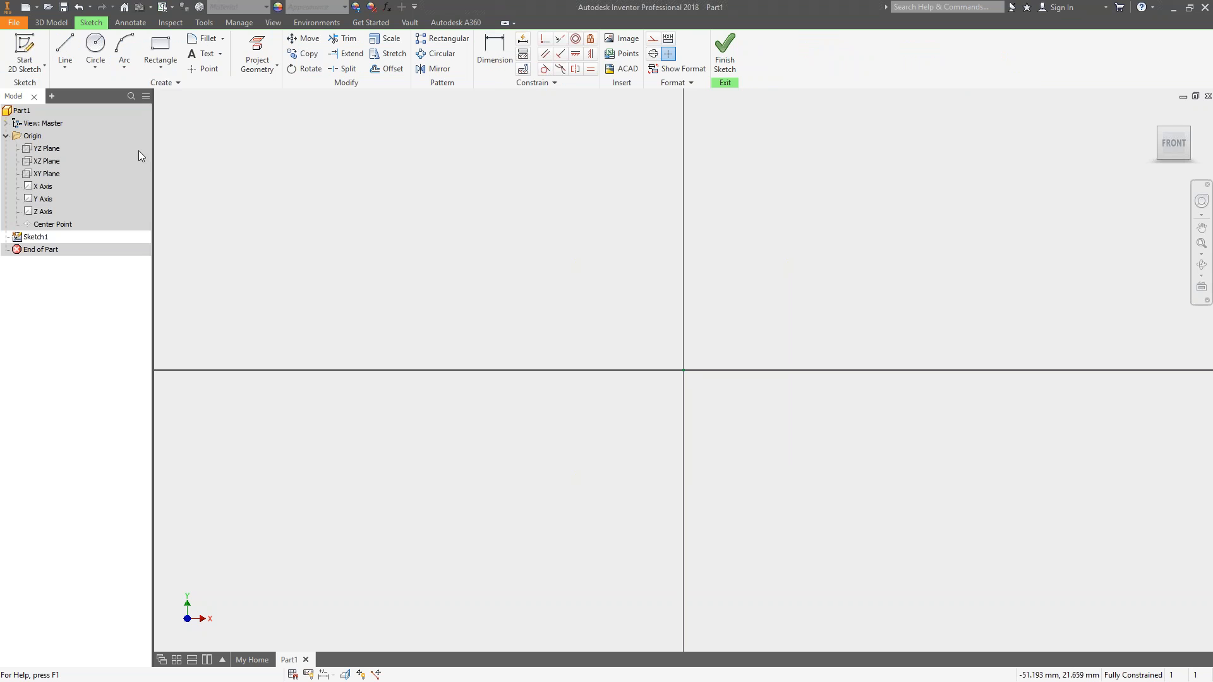
- Sketch a two-point rectangle about 73 by 28 mm that surrounds the sketch origin
click(161, 51)
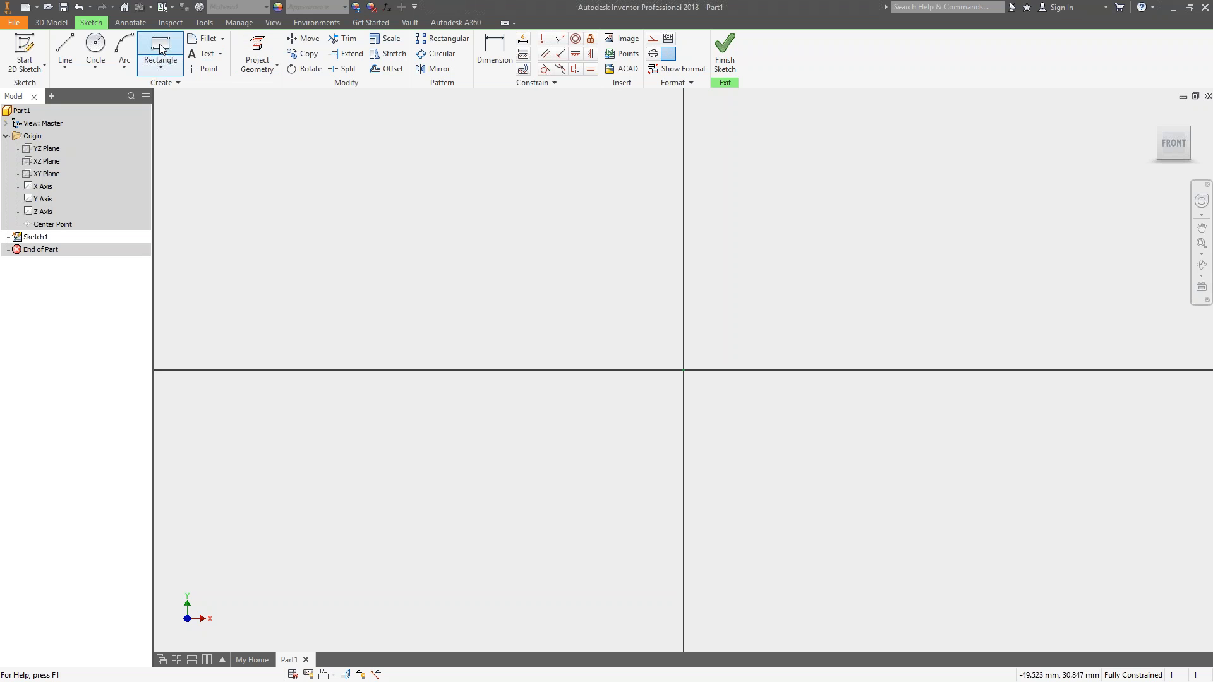
click(311, 533)
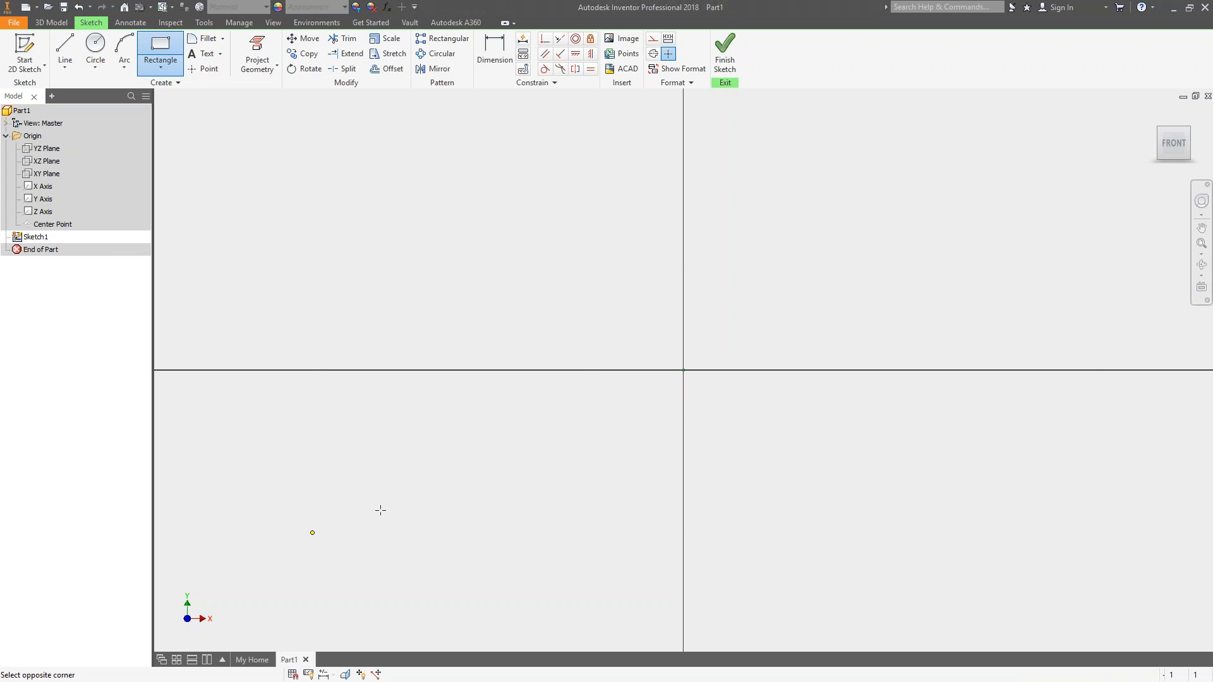
click(1089, 243)
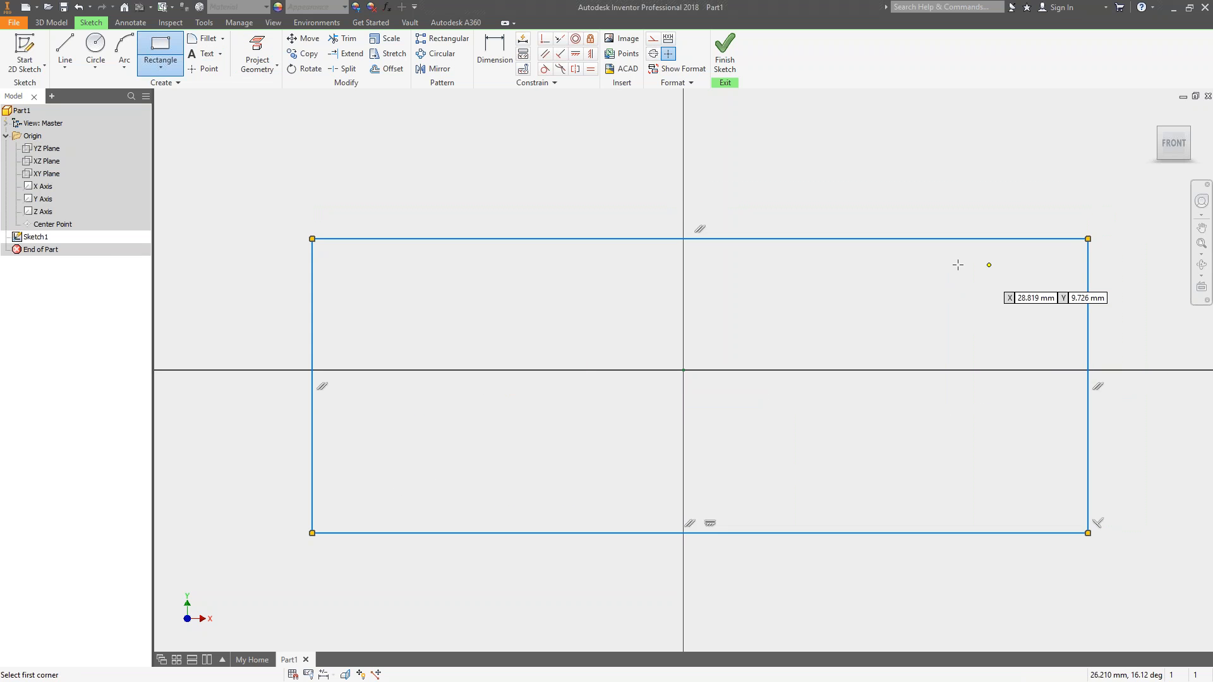
scroll(947, 292, down, 2)
middle_drag(923, 298, 747, 333)
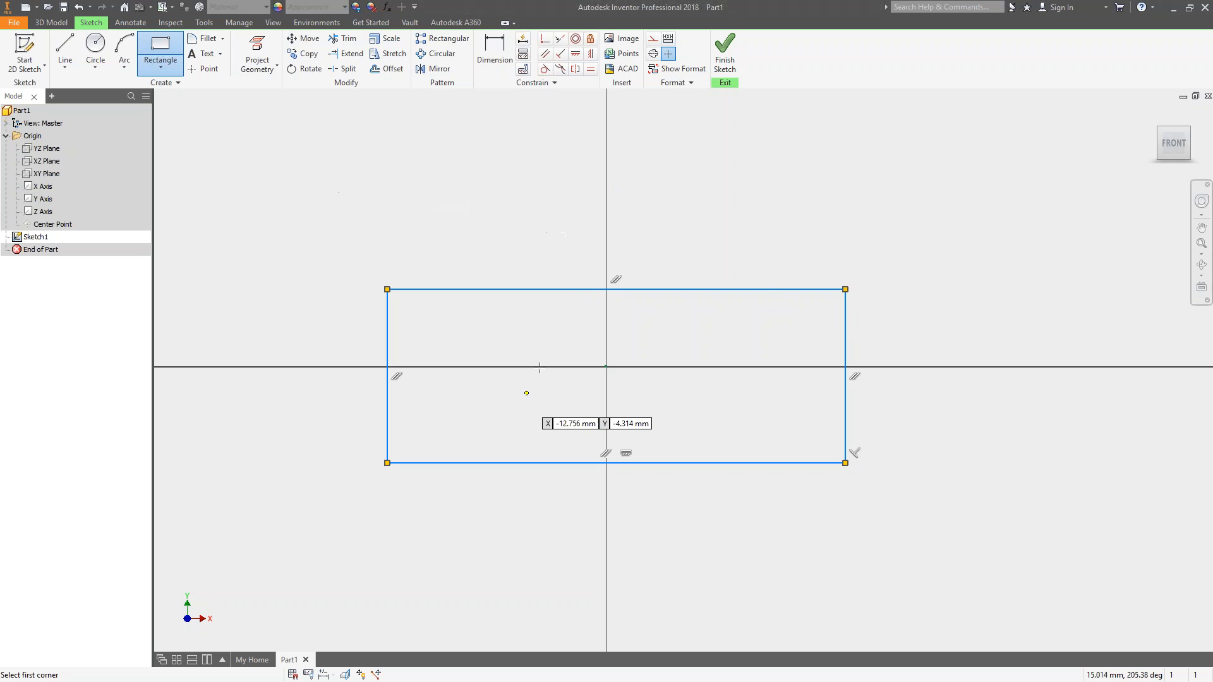
scroll(546, 372, down, 3)
middle_drag(548, 381, 546, 379)
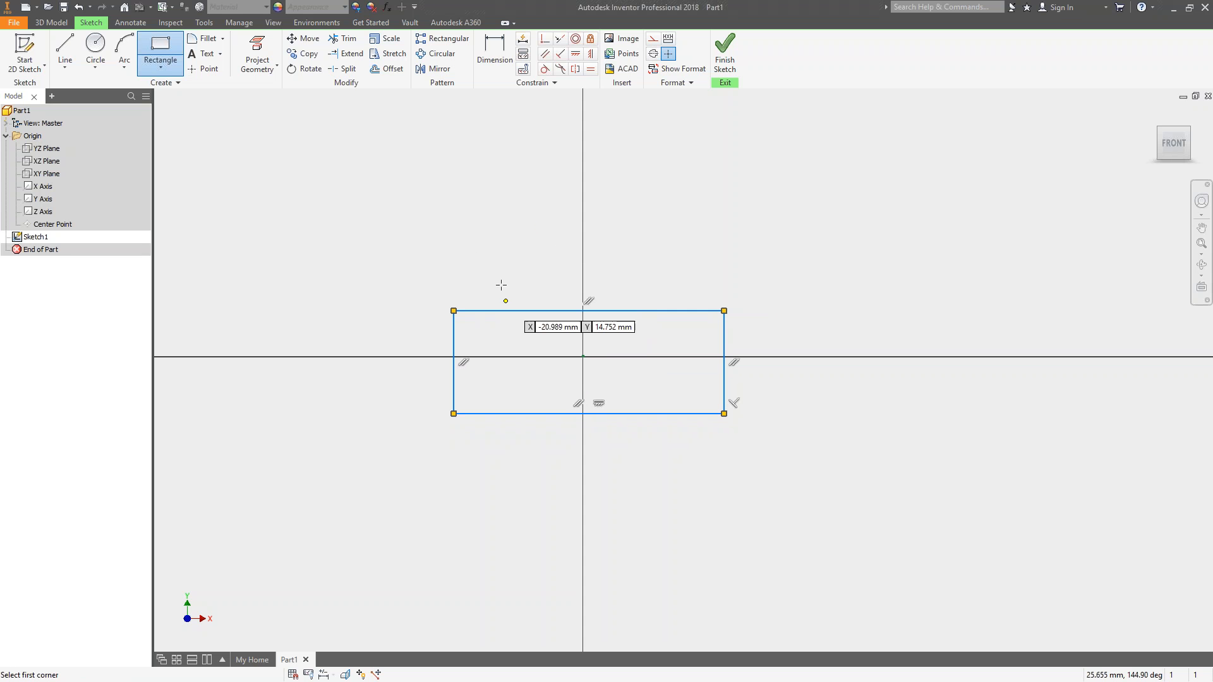
- Sketch a rectangle about 16 mm wide across the large rectangle's upper edge and one about 50 by 29 mm over its lower-right corner
click(499, 240)
click(558, 337)
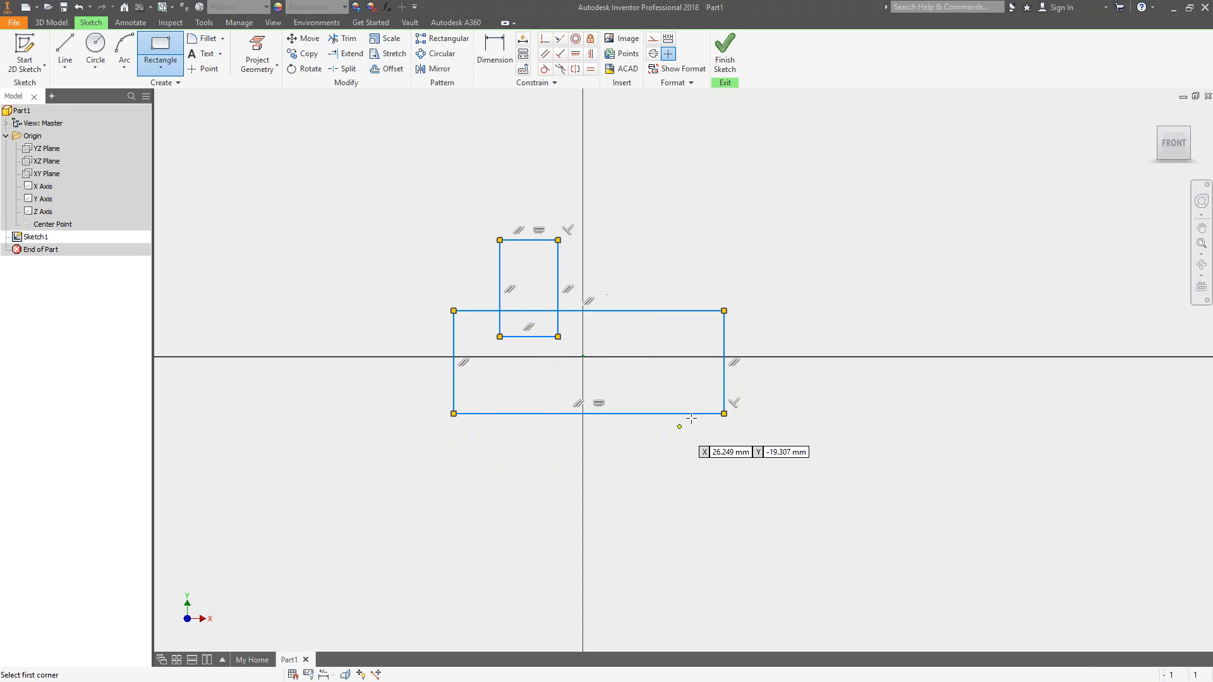
click(664, 387)
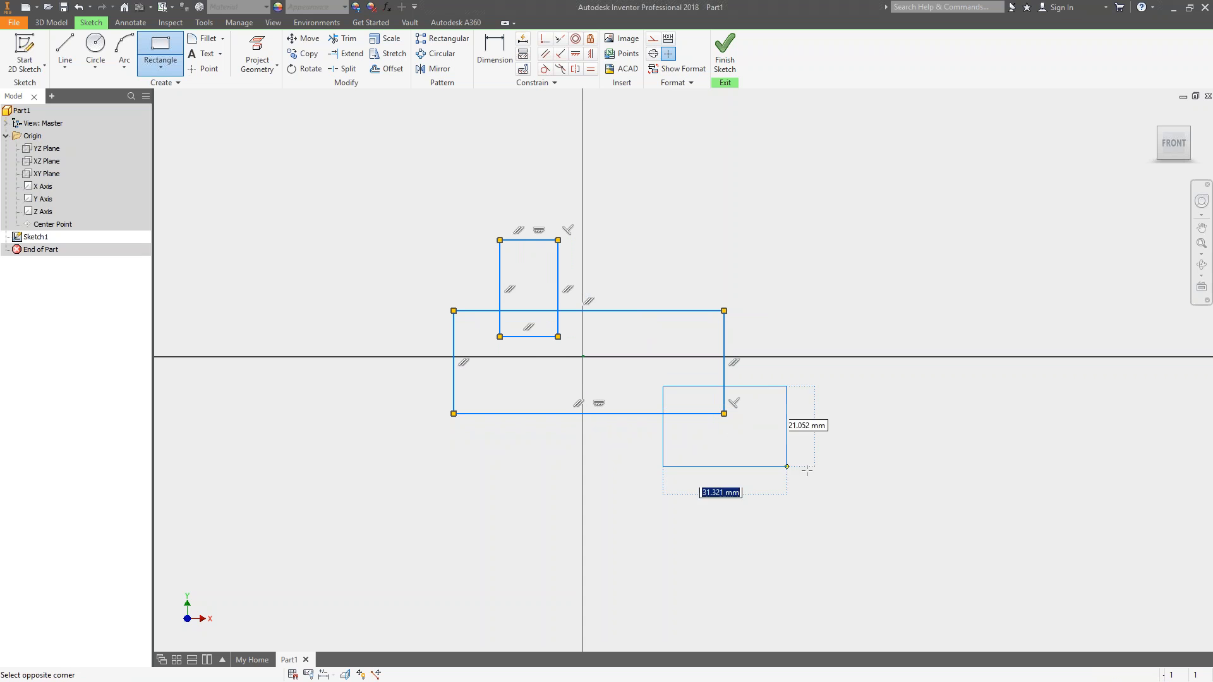
click(848, 492)
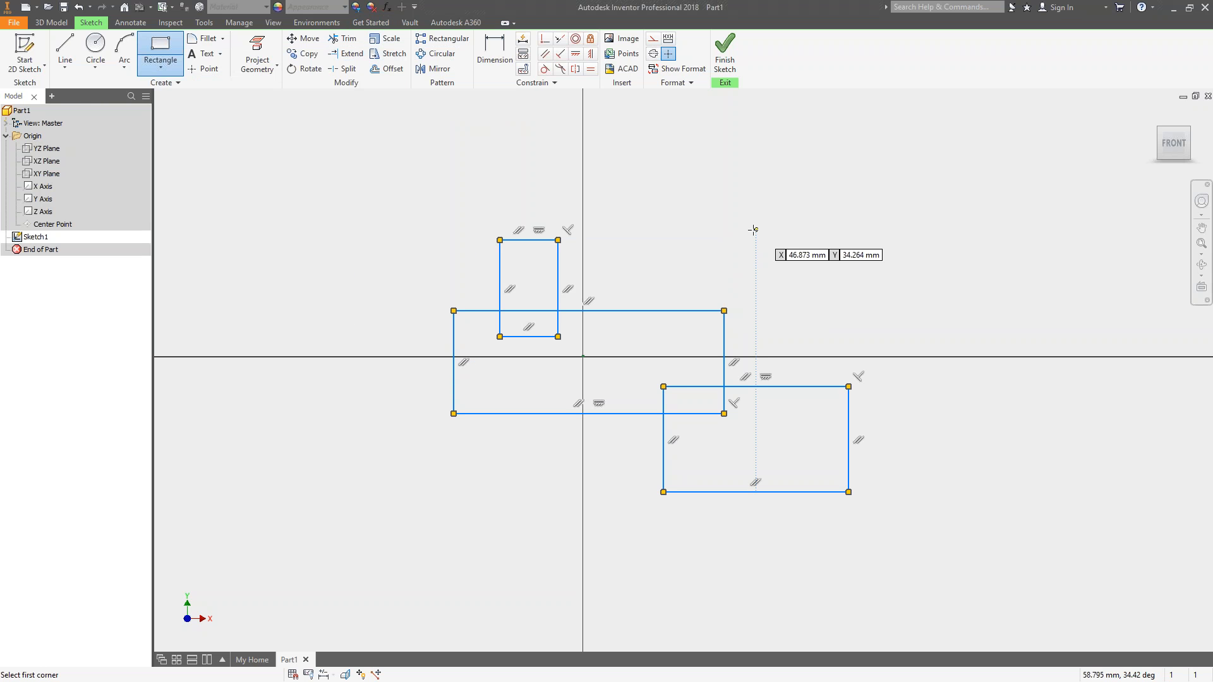
key(Escape)
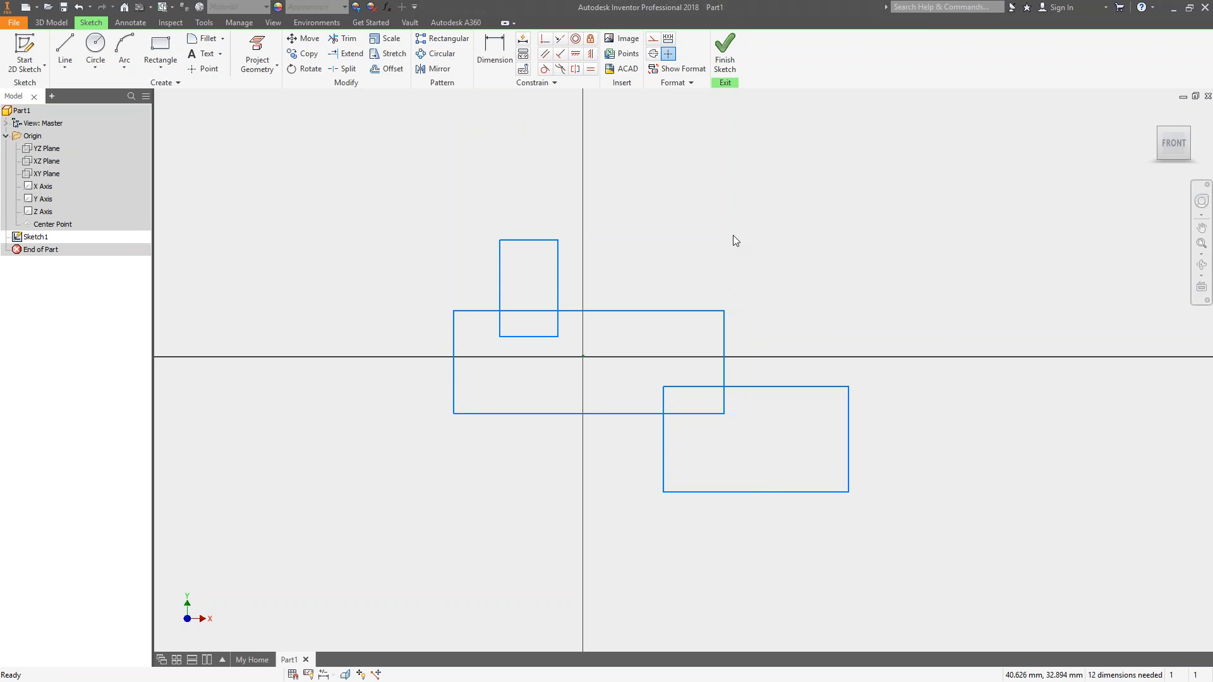
- Trim the overlapping segments inside the three rectangles so they form a single closed outline
key(x)
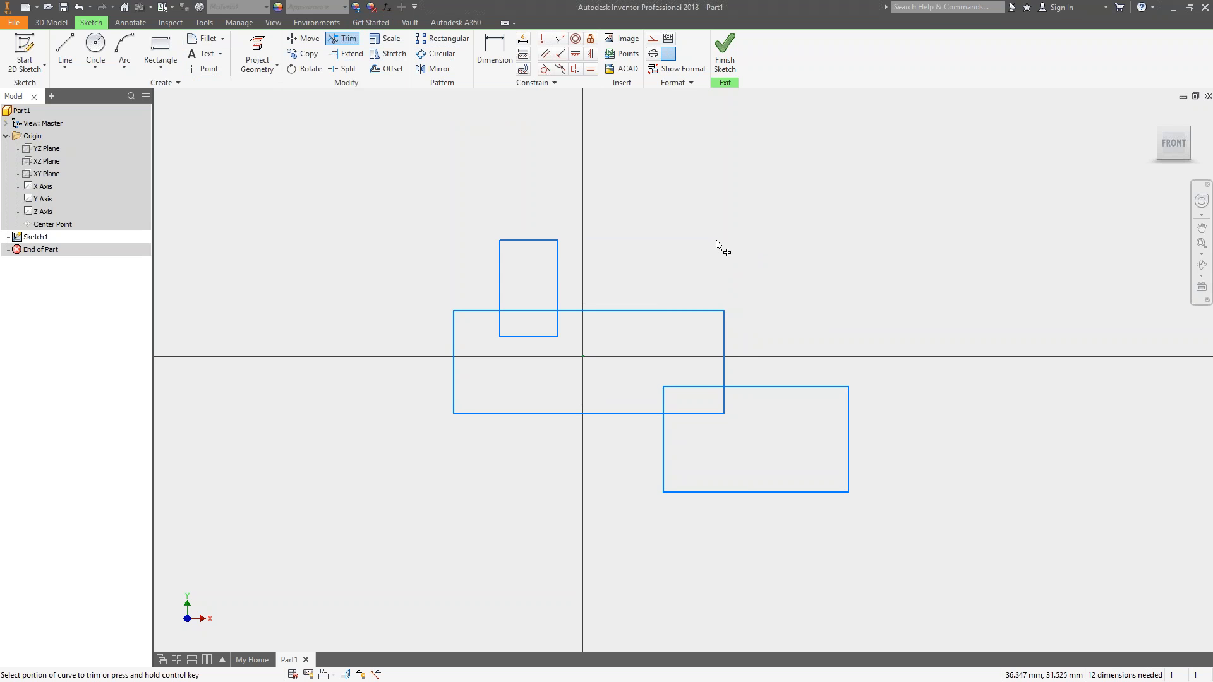
click(523, 339)
click(500, 329)
click(559, 331)
click(546, 312)
click(688, 388)
click(664, 400)
click(693, 415)
click(725, 404)
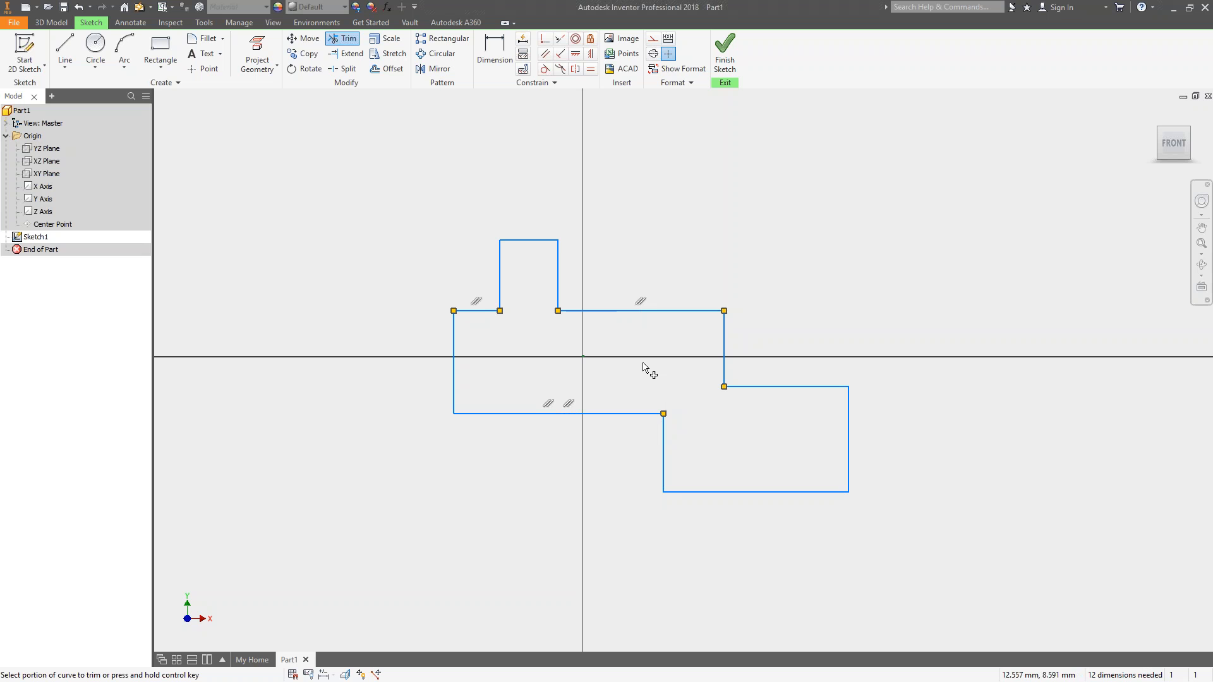
- Try trimming the outline's long upper edge and its lower-left side, and undo both trims
click(622, 310)
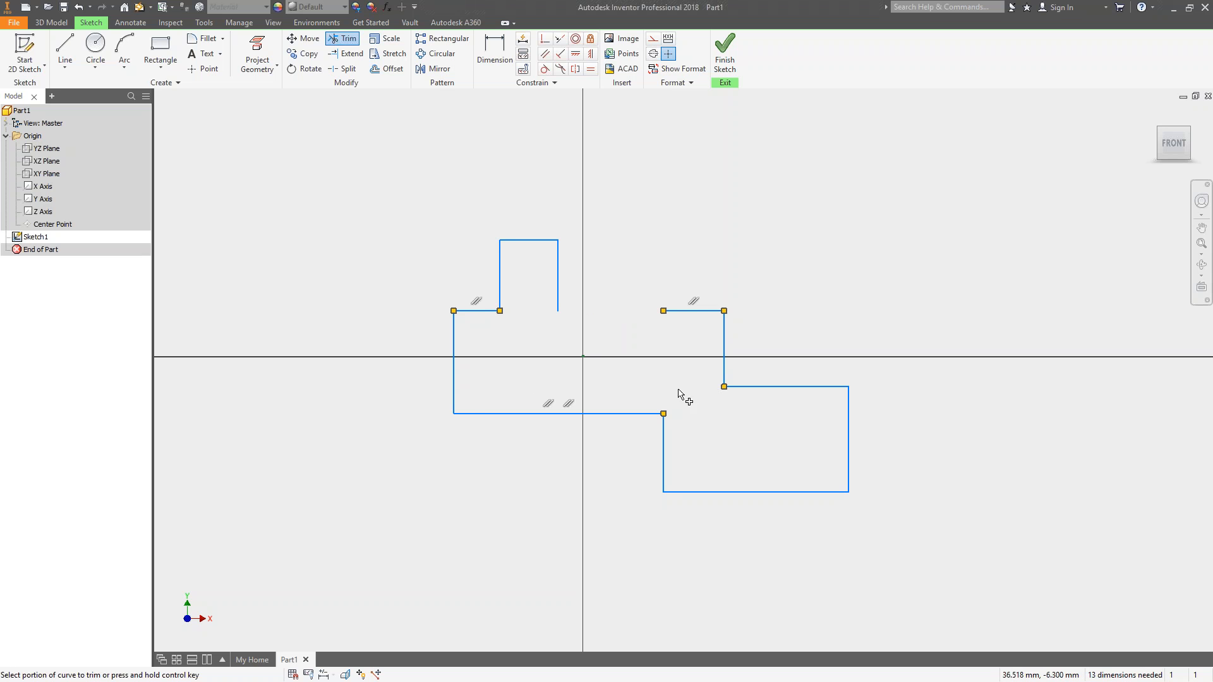
click(455, 399)
click(78, 7)
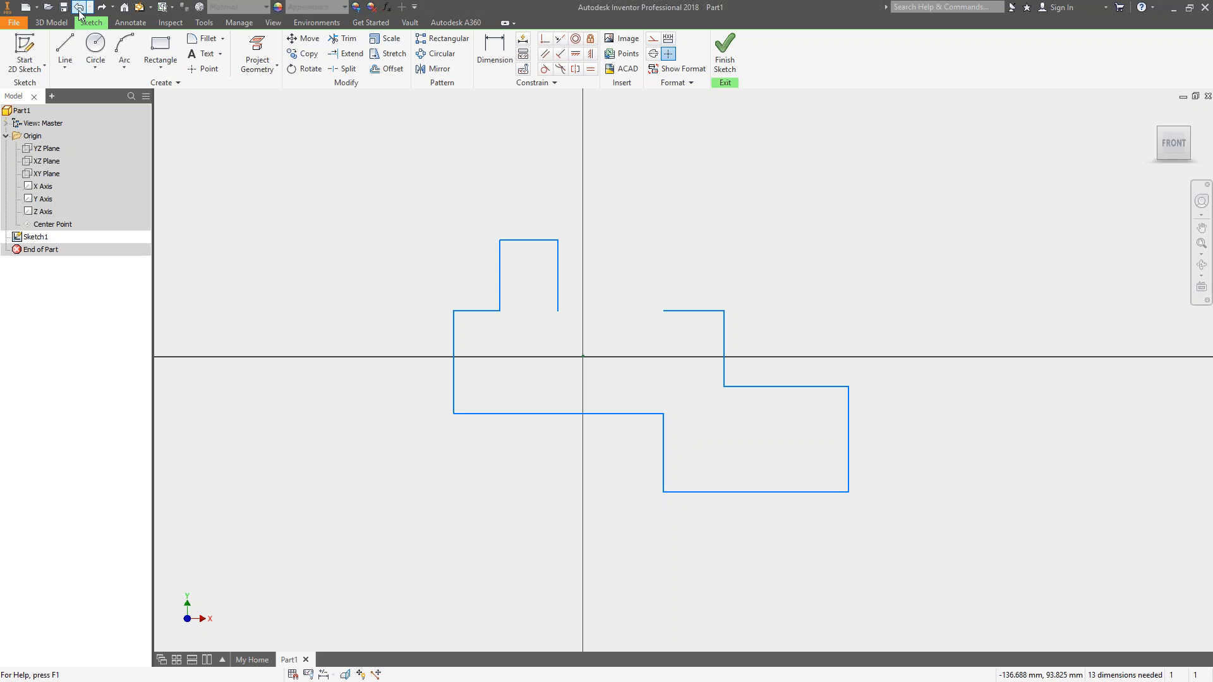
click(78, 8)
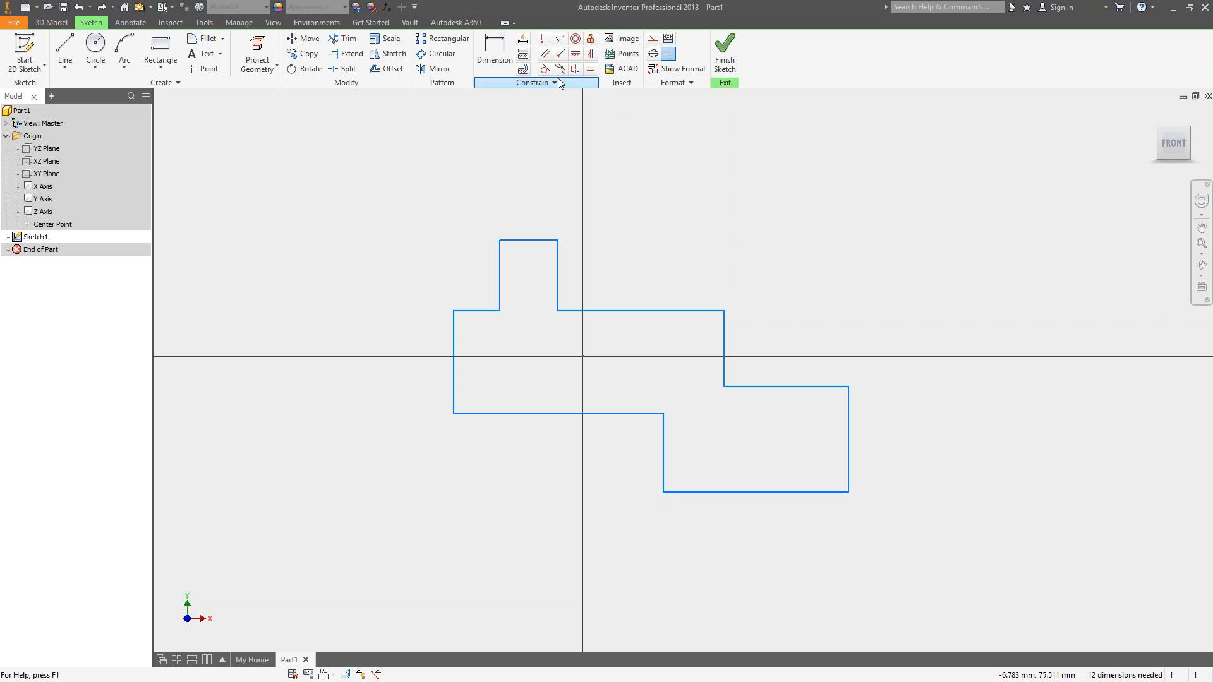
- Apply Auto Dimension to the whole outline with both Dimensions and Constraints enabled
click(525, 41)
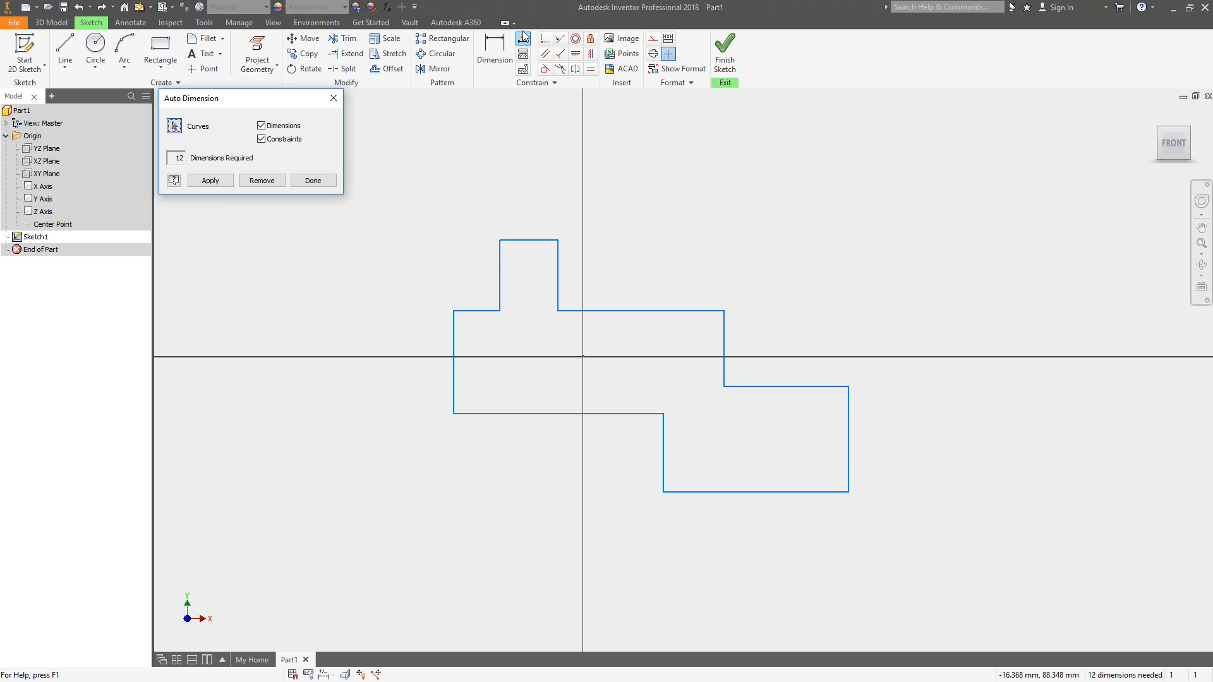
click(261, 138)
click(210, 181)
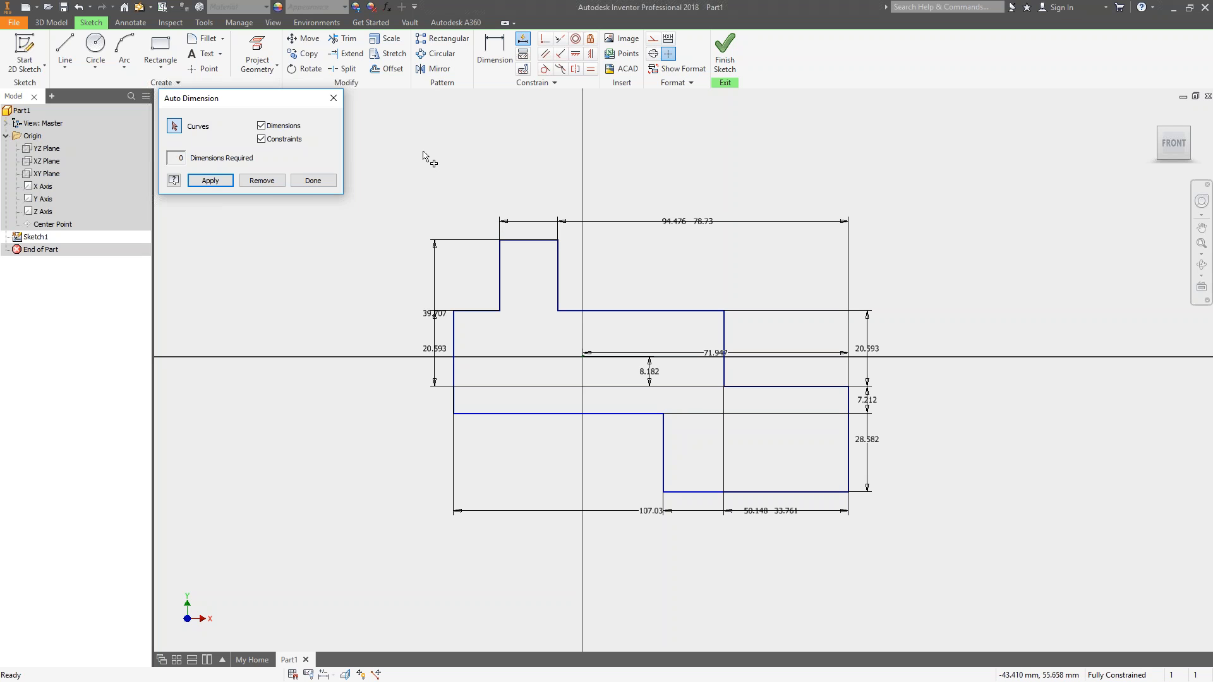
click(313, 181)
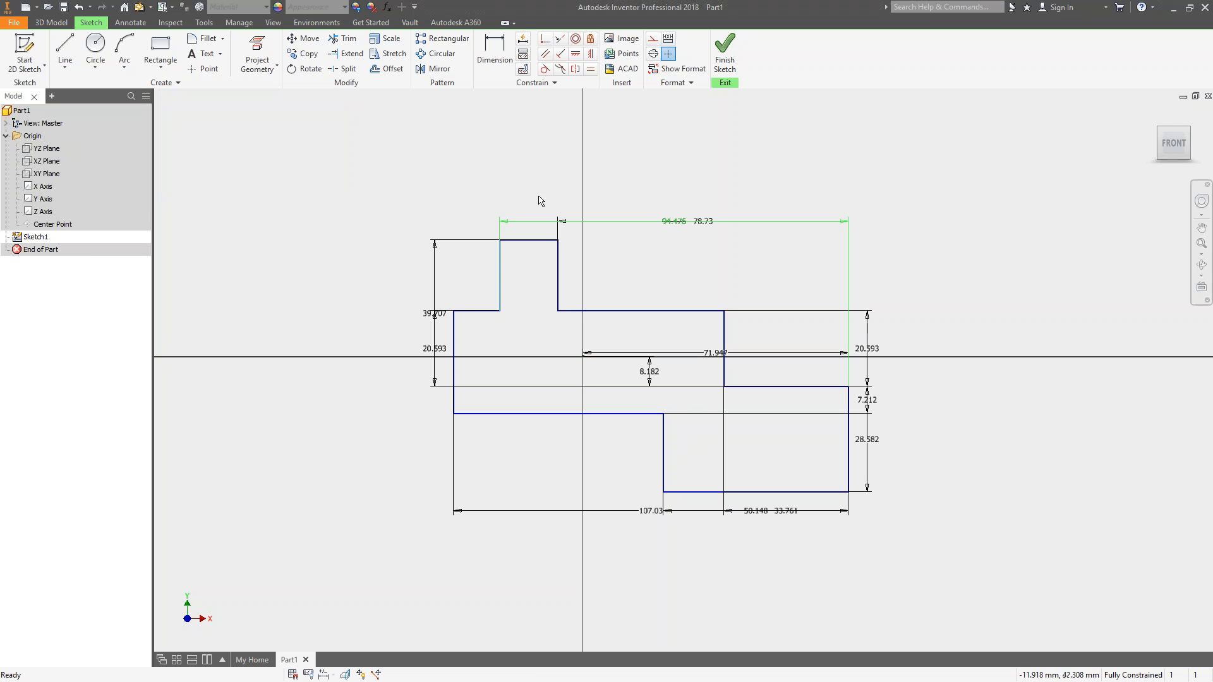
- Spread the overlapping dimensions apart around the outline so each one can be read clearly
mouse_move(678, 221)
mouse_down()
mouse_move(666, 190)
mouse_move(674, 176)
mouse_up()
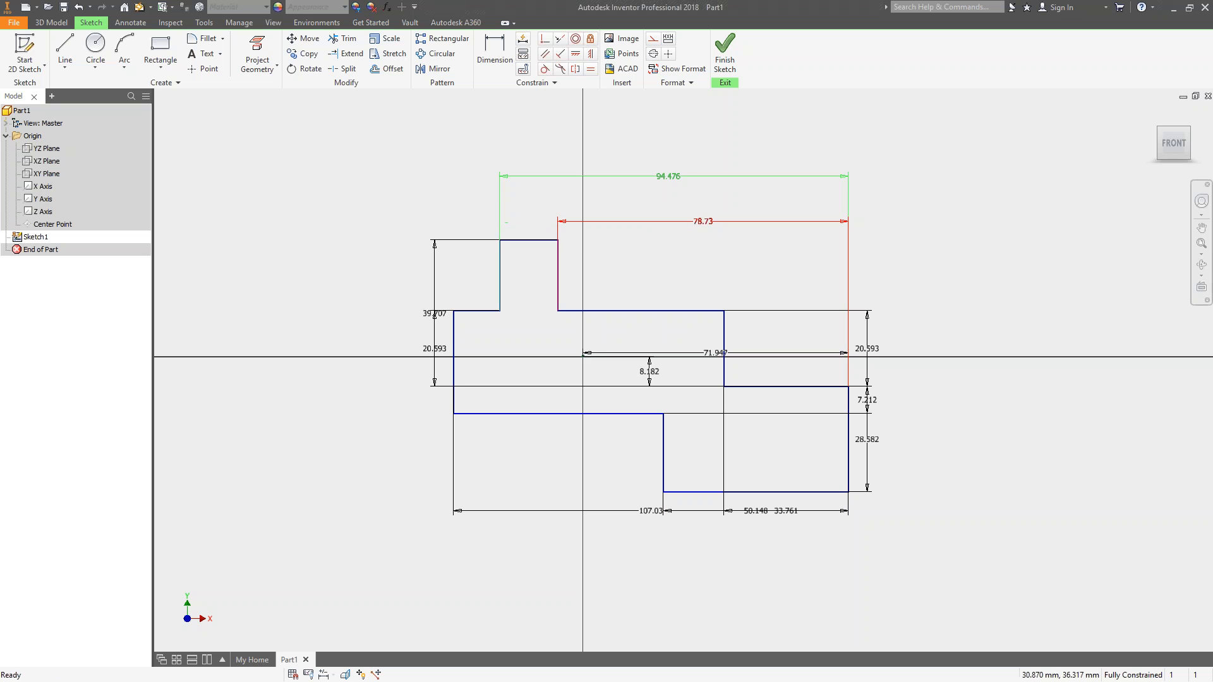
drag(436, 314, 339, 301)
drag(437, 348, 383, 346)
drag(650, 510, 658, 592)
drag(707, 511, 767, 565)
drag(789, 511, 790, 522)
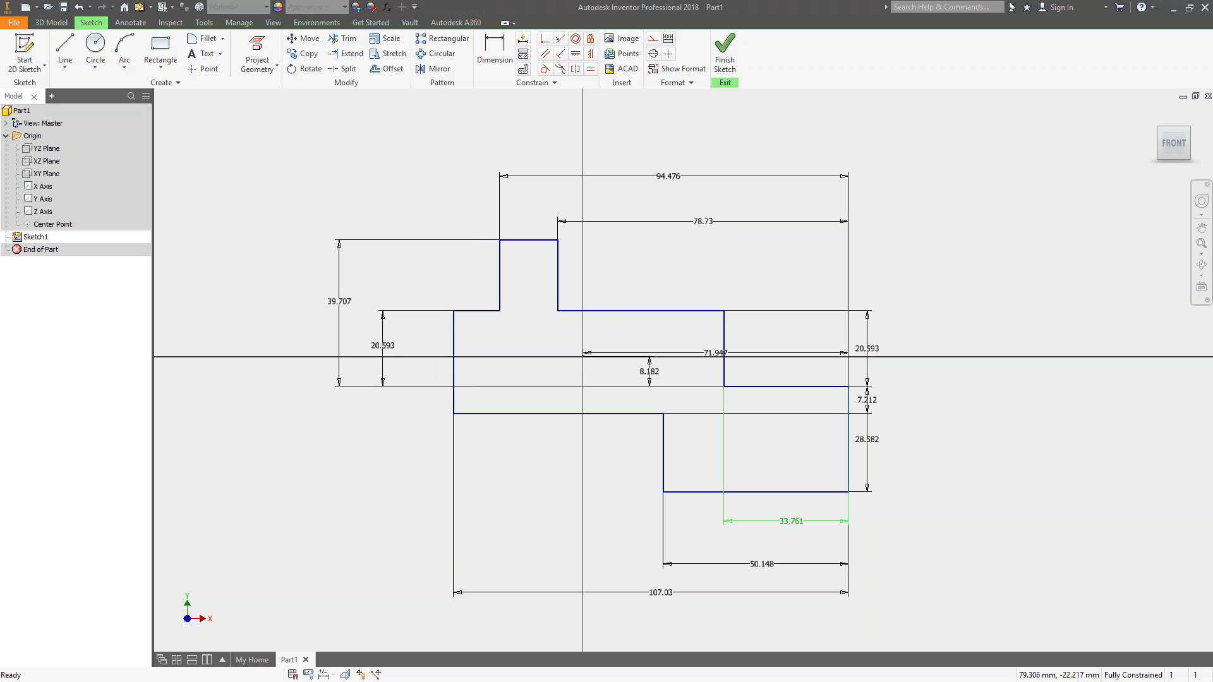
drag(887, 442, 979, 435)
drag(879, 365, 1005, 364)
click(712, 353)
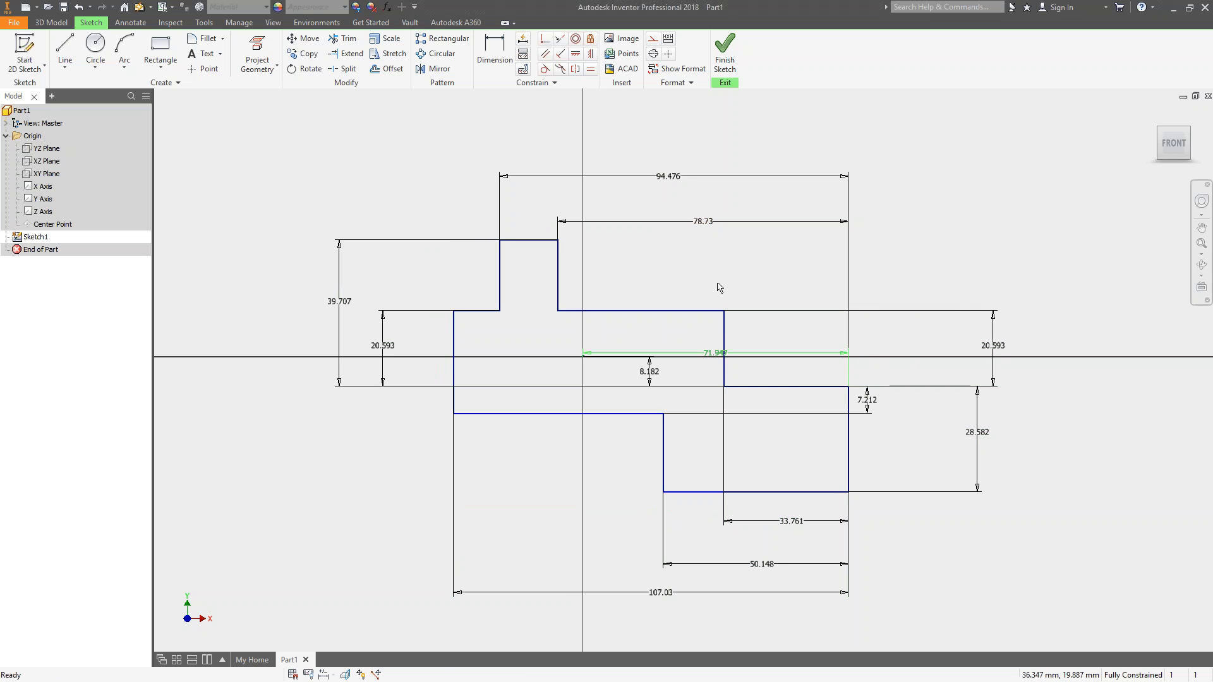
drag(712, 352, 631, 275)
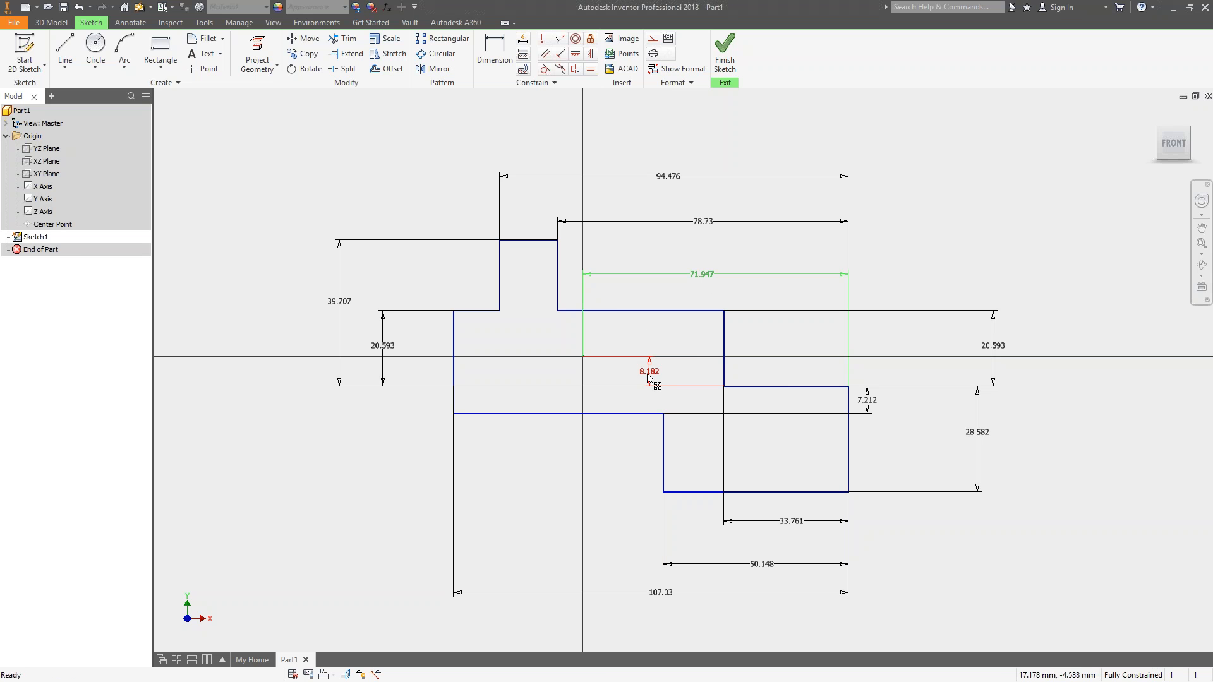
drag(651, 377, 640, 385)
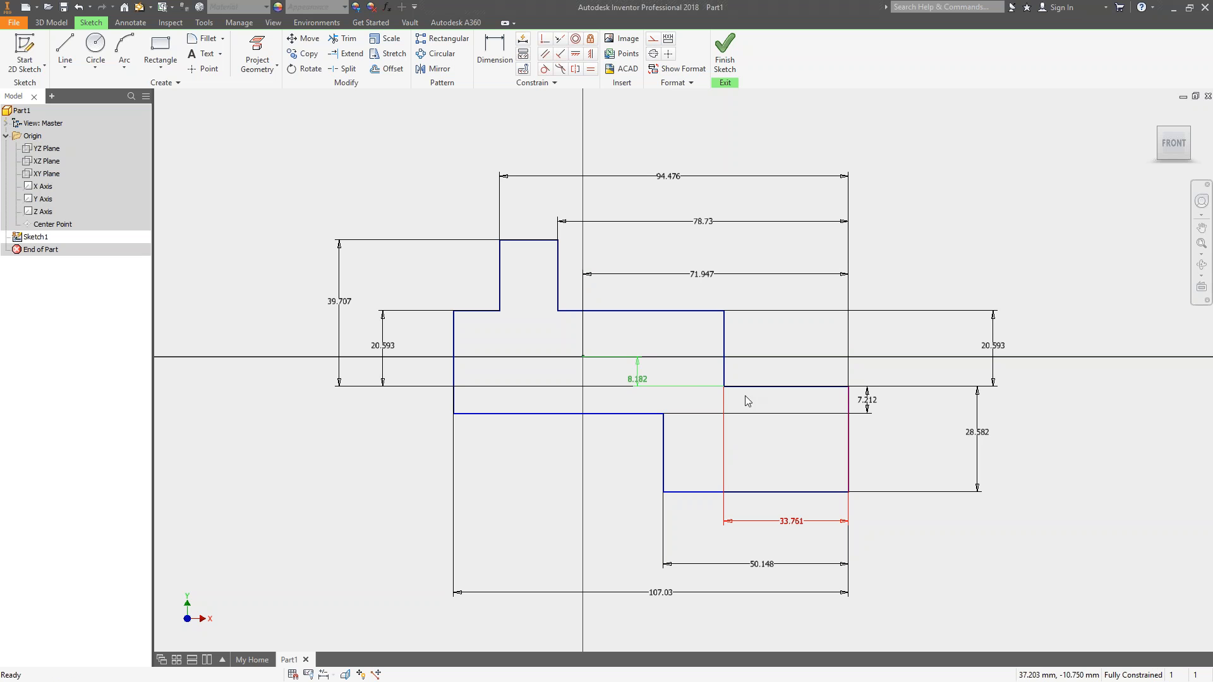
- Delete the 71.947 and 8.182 dimensions that locate the outline from the origin
click(640, 380)
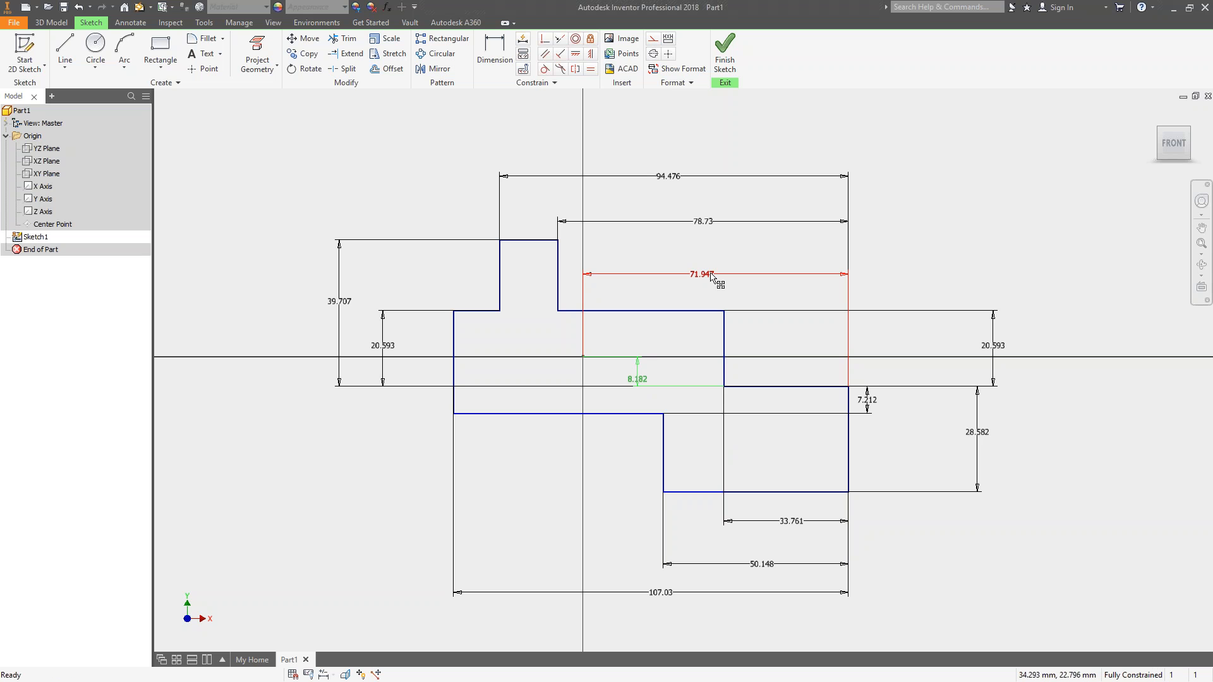
click(705, 276)
key(Delete)
click(639, 378)
key(Delete)
- Make the outline's lower-left corner coincident with the sketch origin
key(d)
click(545, 38)
click(457, 416)
click(582, 357)
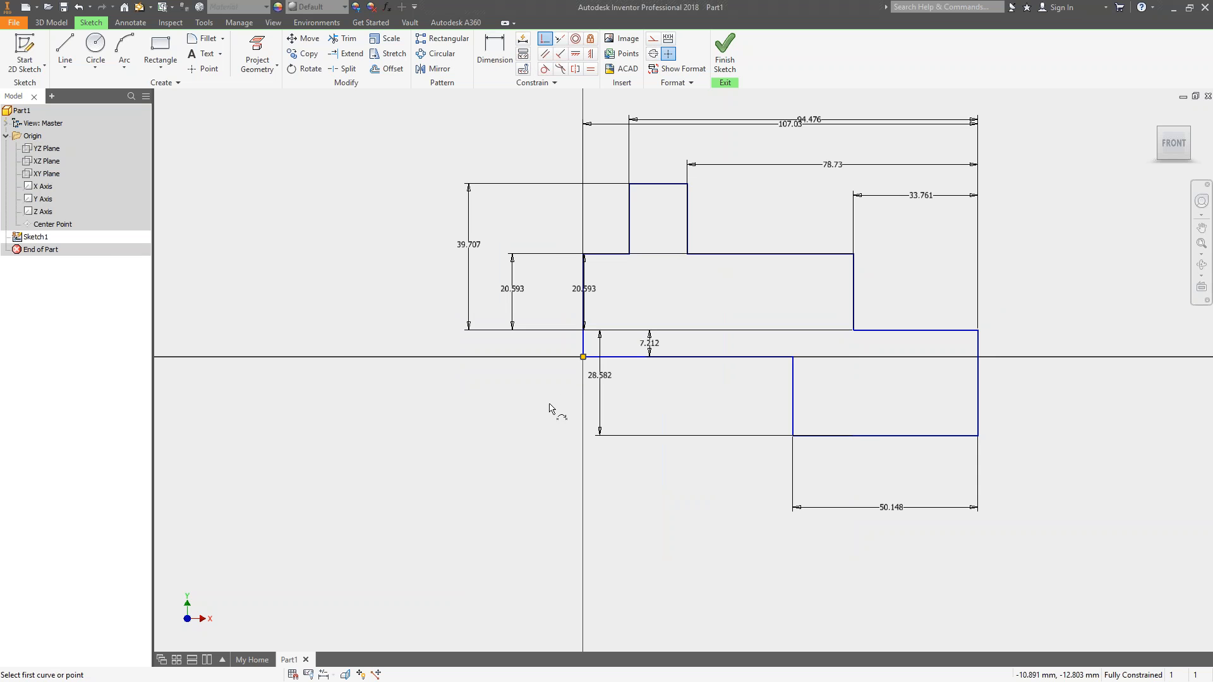
middle_drag(719, 401, 619, 472)
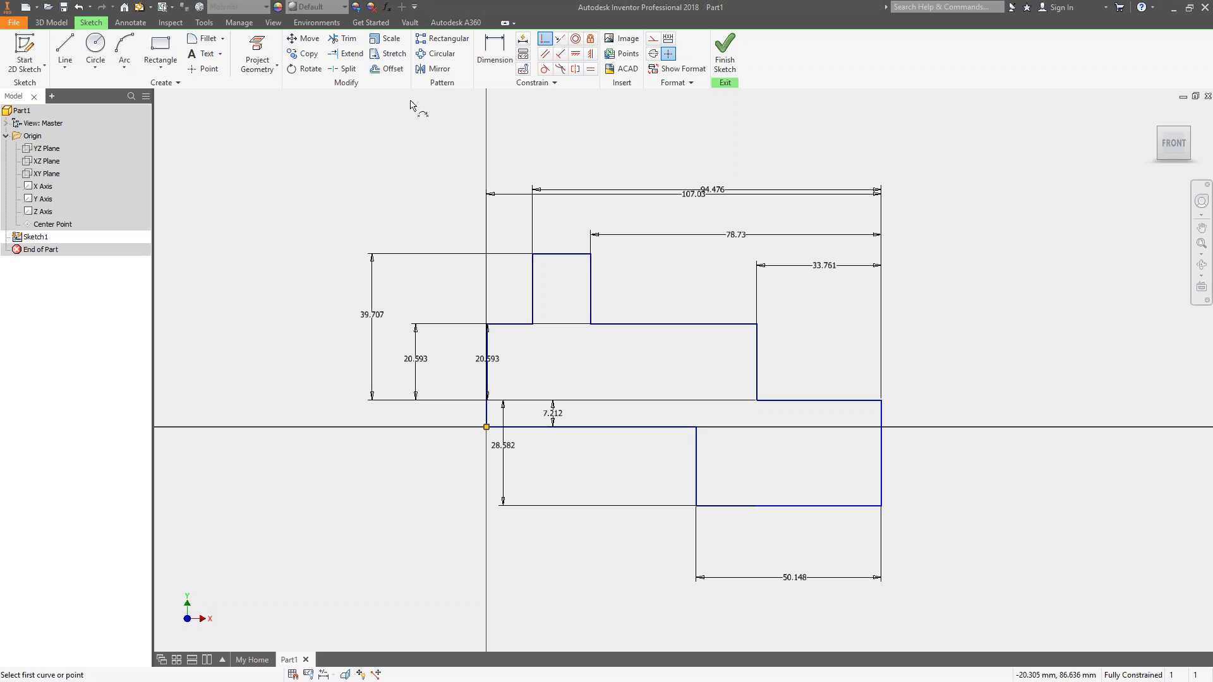
- Offset the complete outline inward by about 4.7 mm to form an inner loop
click(387, 75)
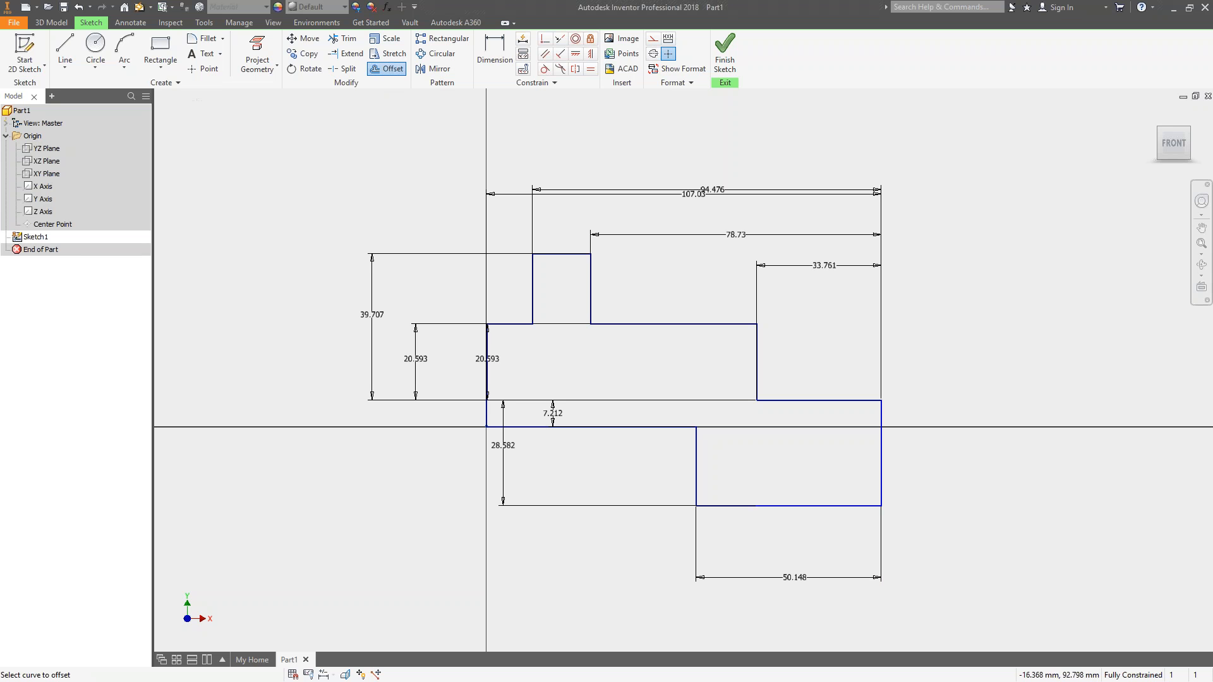
click(759, 372)
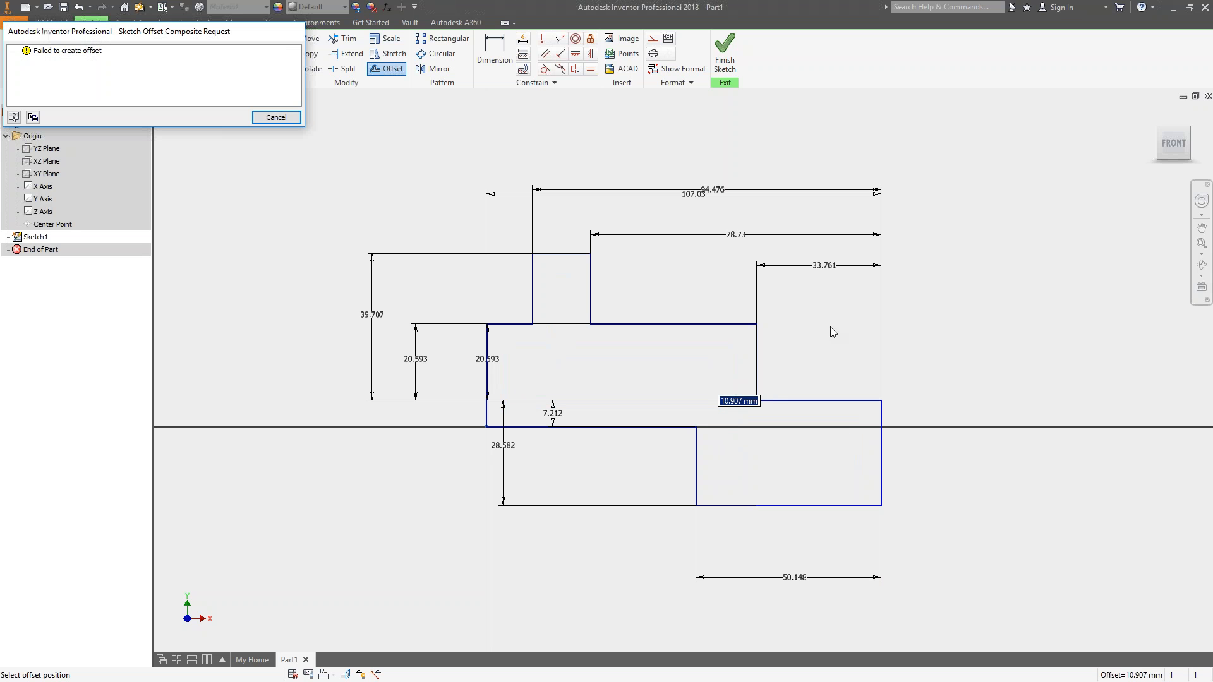
click(282, 119)
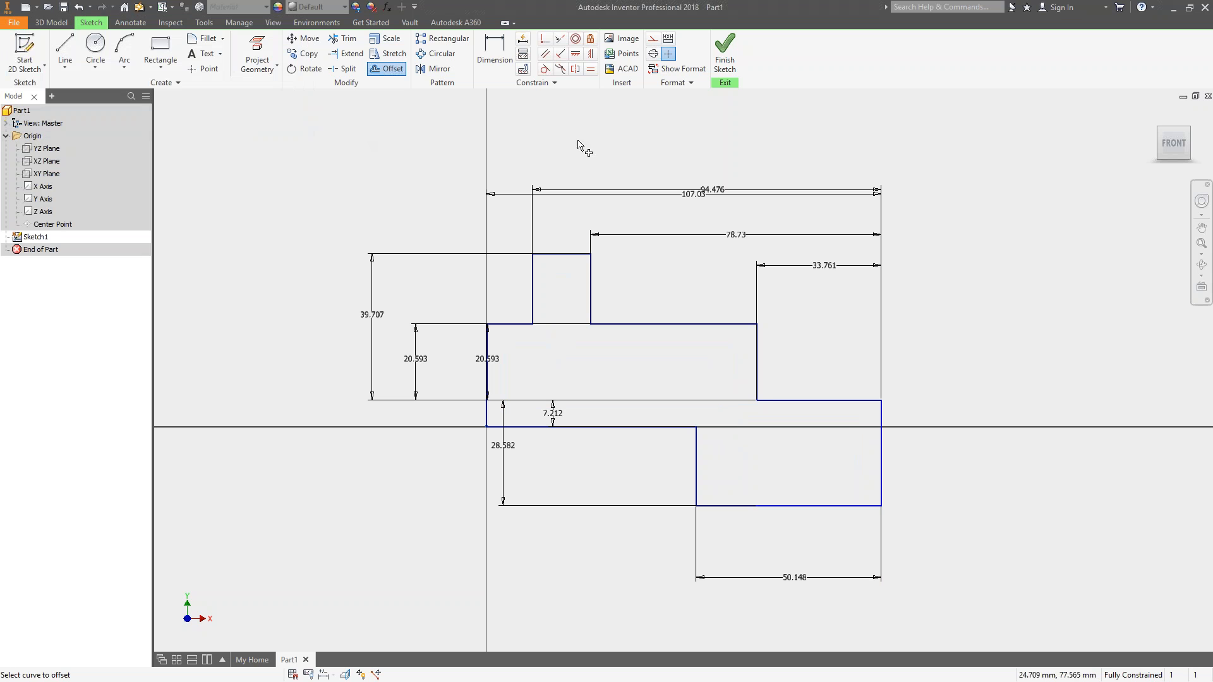
click(706, 326)
click(709, 342)
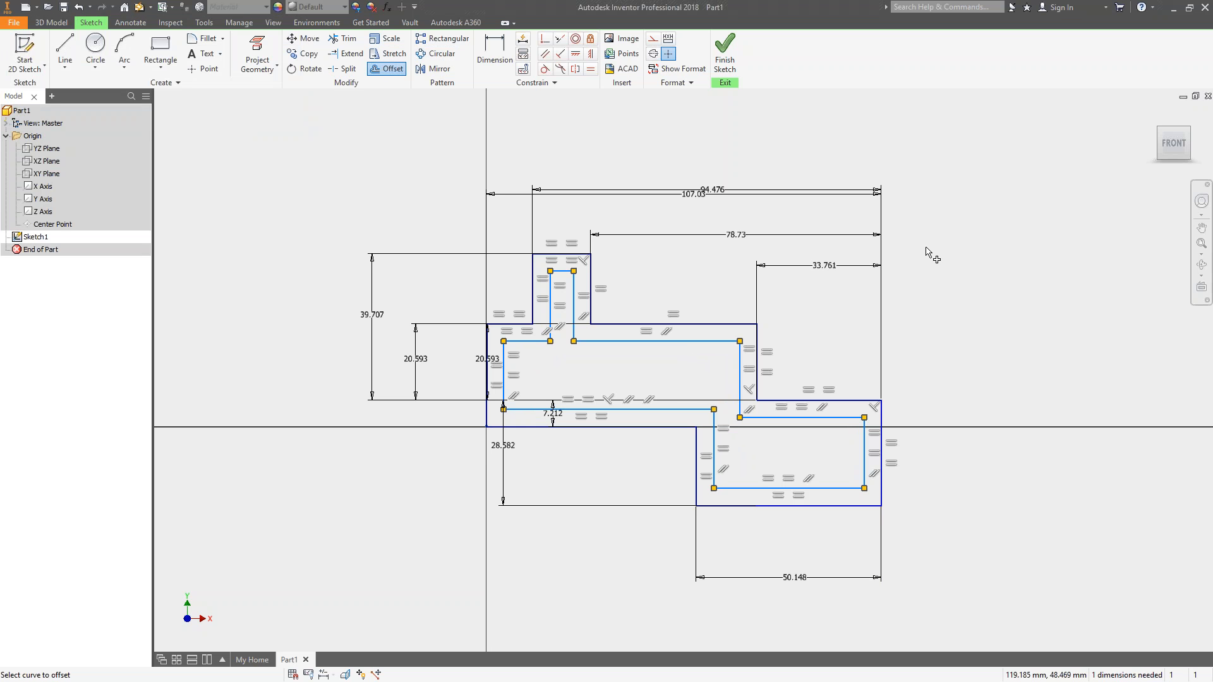
- Dimension the gap between the inner and outer loops' right edges and set it to 5 mm
key(d)
click(864, 459)
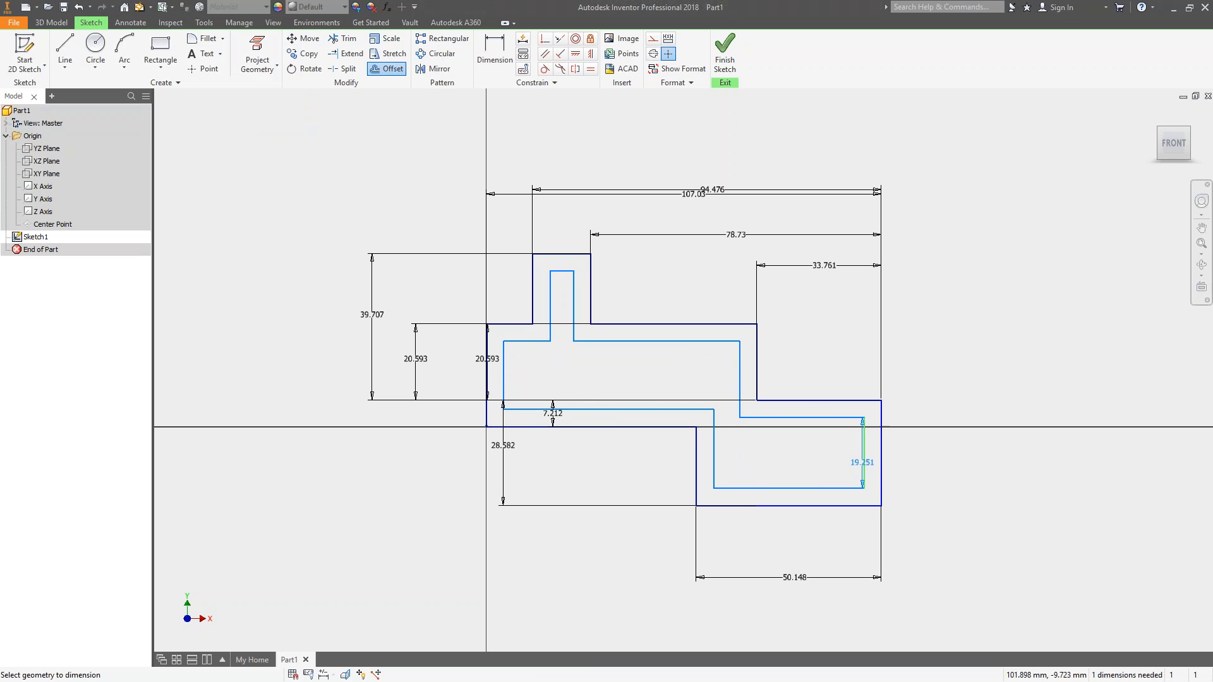
click(881, 462)
click(919, 456)
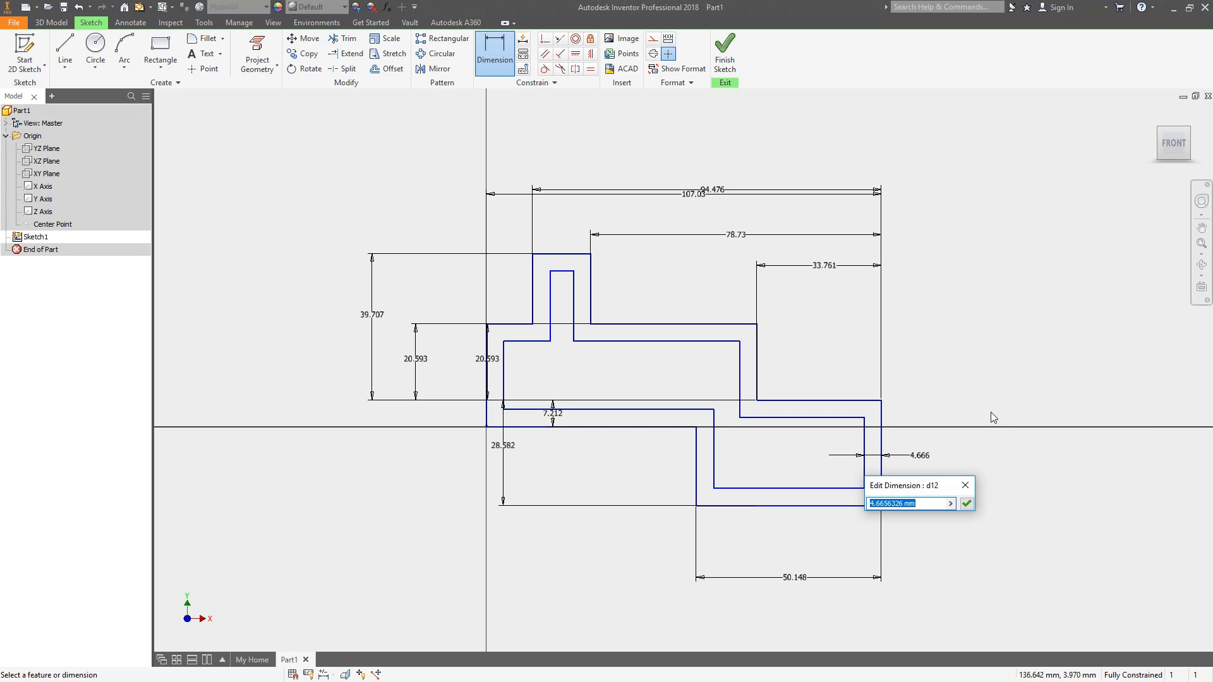
text(5)
key(Return)
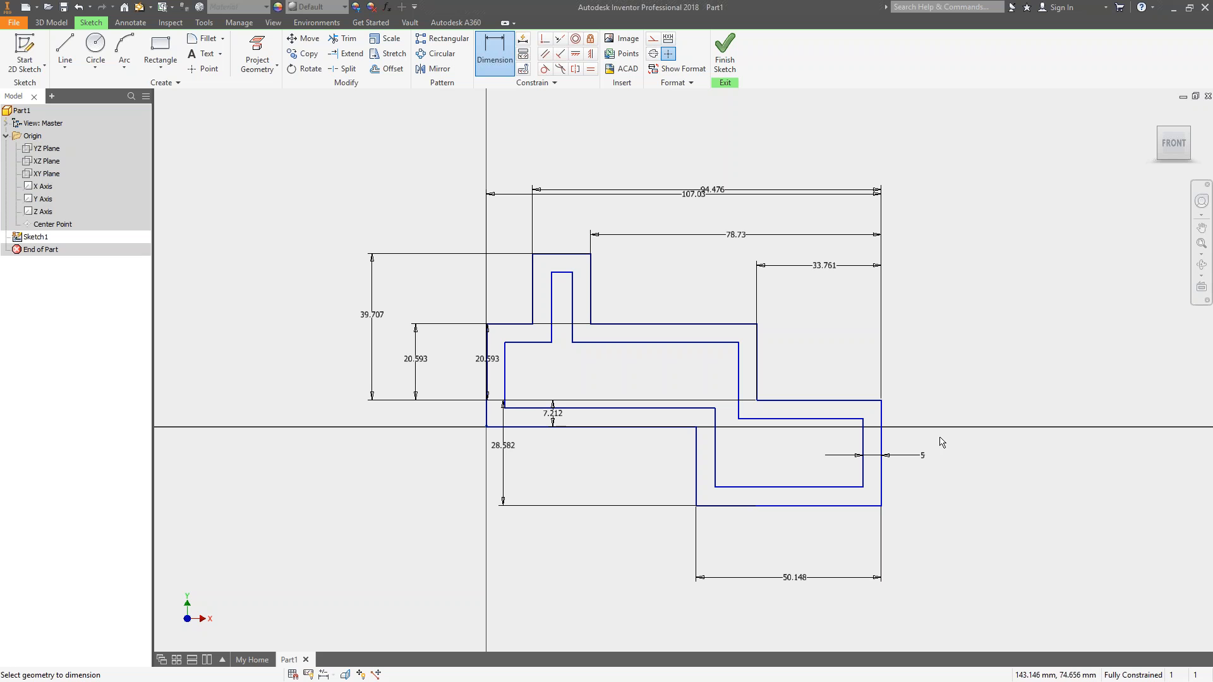
- Set the offset distance between the inner and outer loops to 2.5 mm
double_click(920, 463)
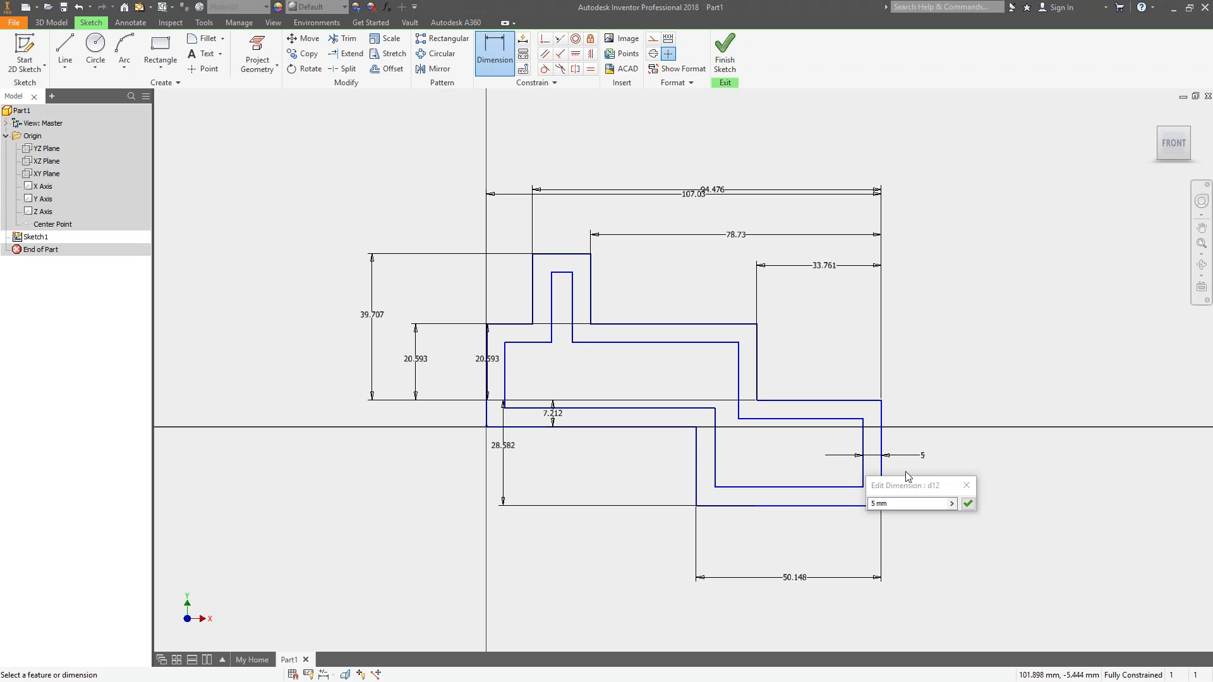
text(2.5)
key(Return)
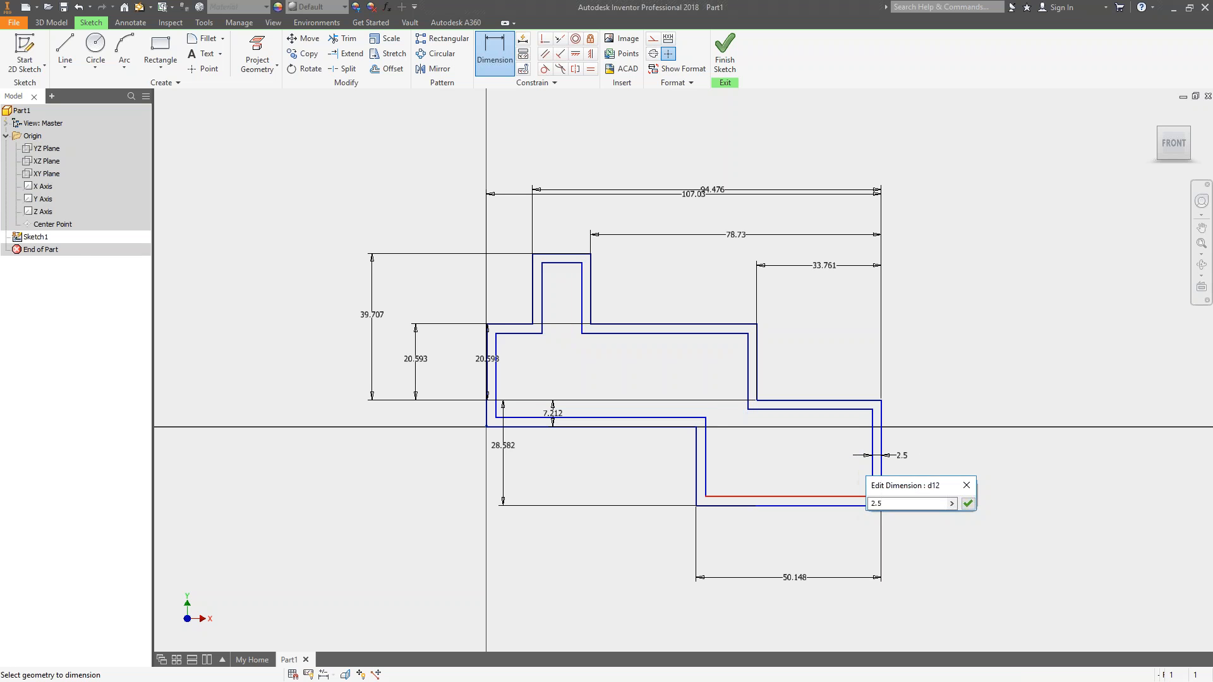
- Preview a 10 mm extrusion of the band between the two loops without creating the feature
key(e)
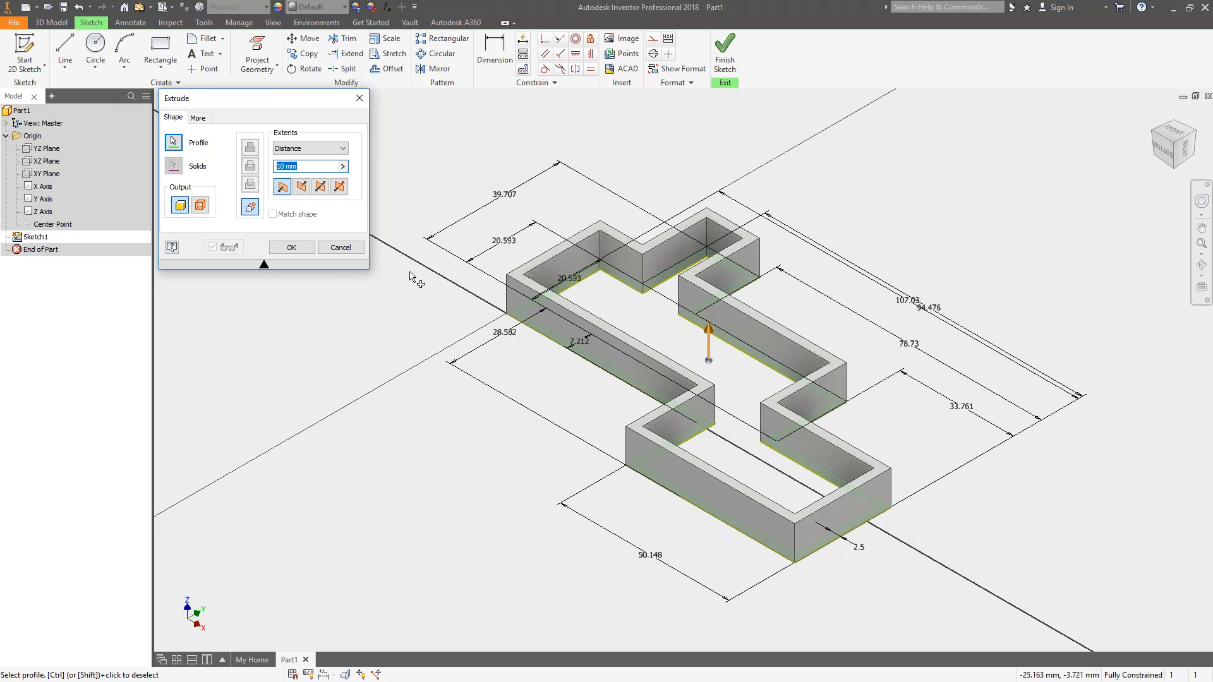
click(340, 247)
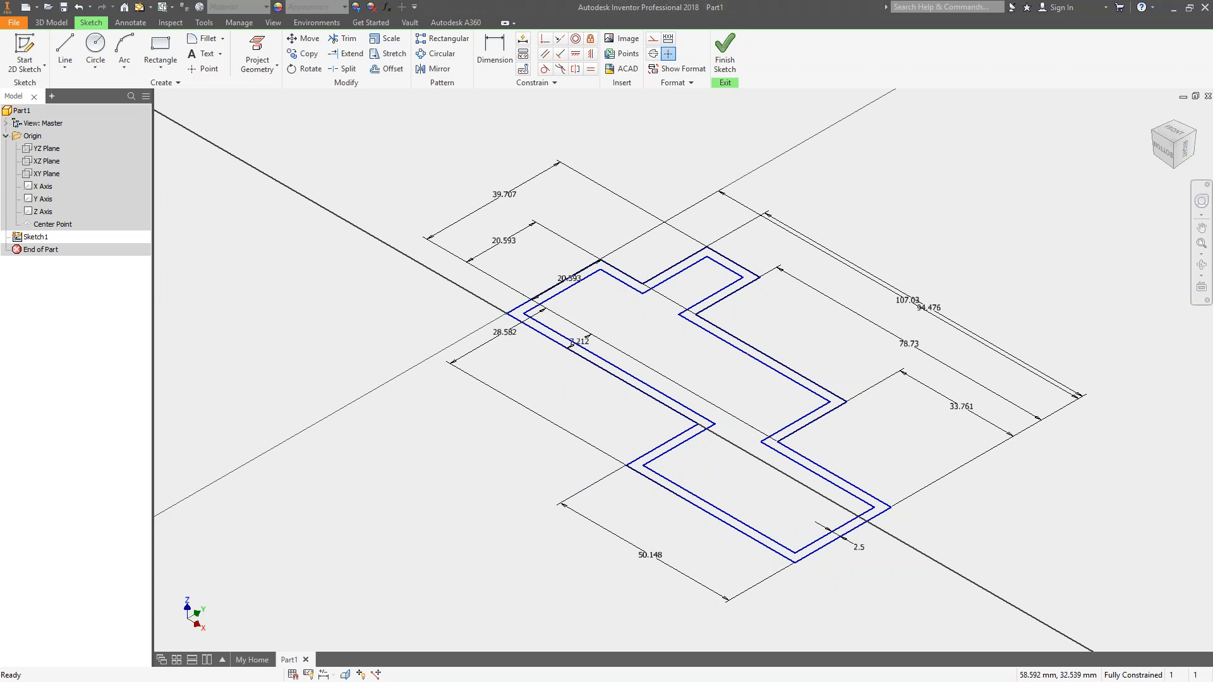
- Delete the whole stepped outline, its inner loop and all dimensions from the sketch
click(1171, 132)
click(1196, 117)
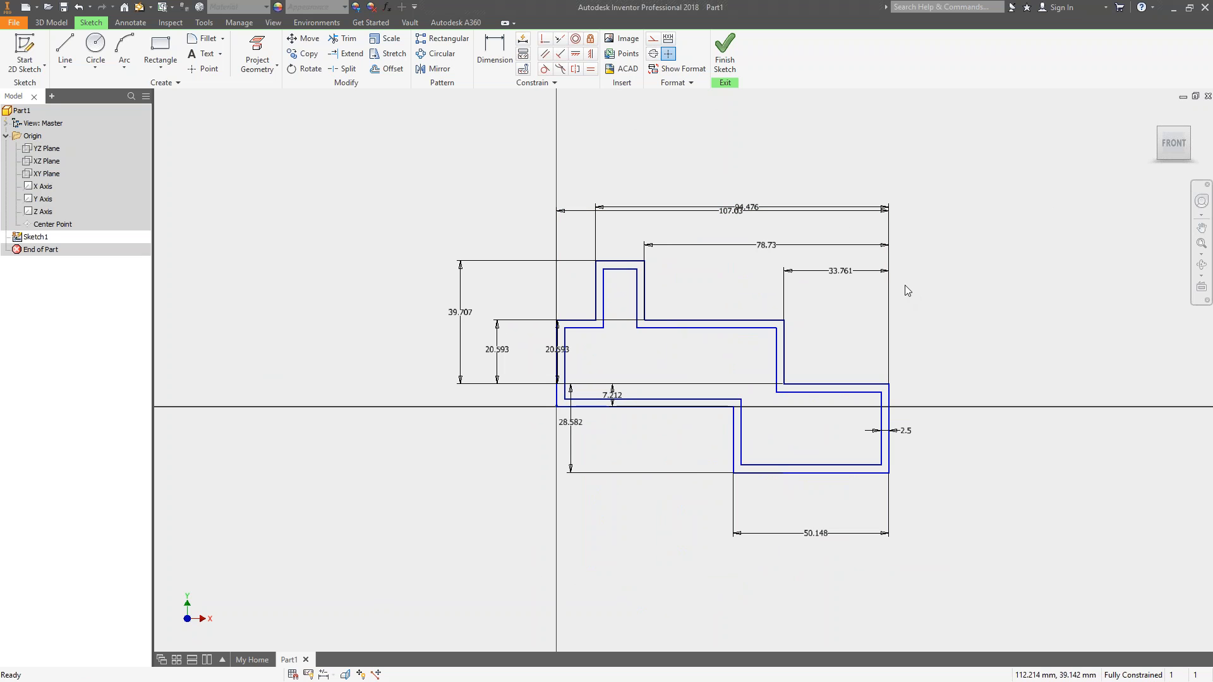
mouse_move(373, 569)
mouse_down()
mouse_move(1006, 268)
mouse_move(1028, 141)
mouse_up()
key(Delete)
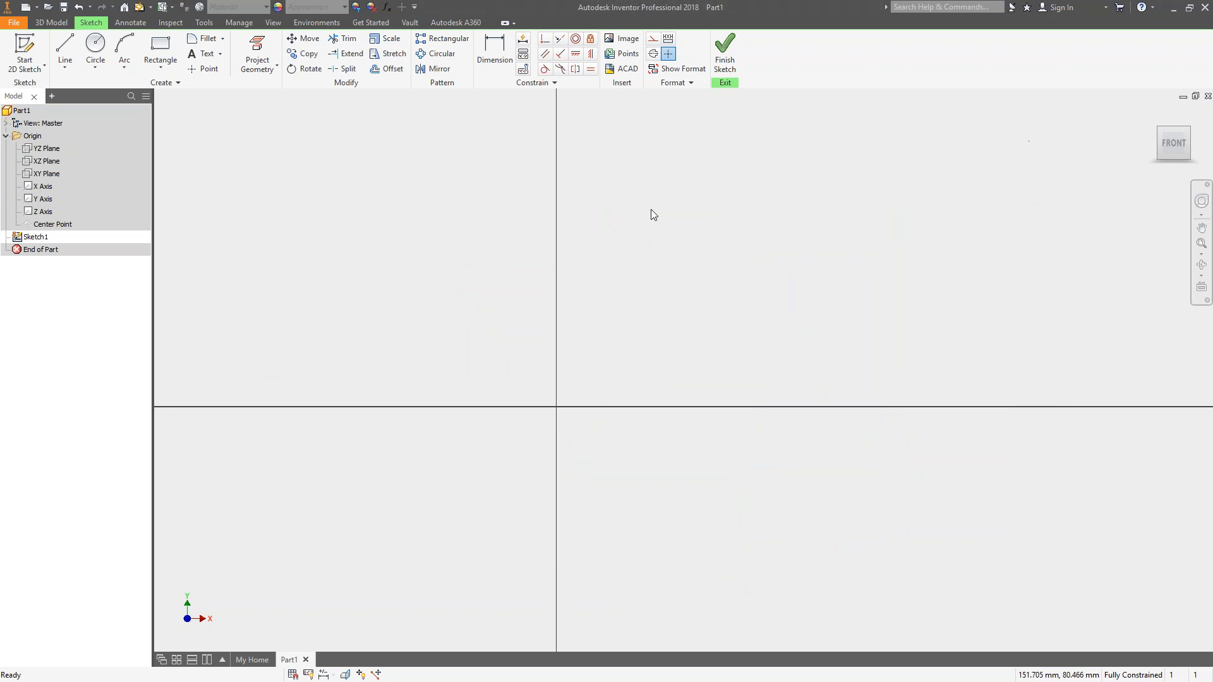
- Sketch a two-point rectangle above and to the right of the origin, clear of both axes
click(160, 47)
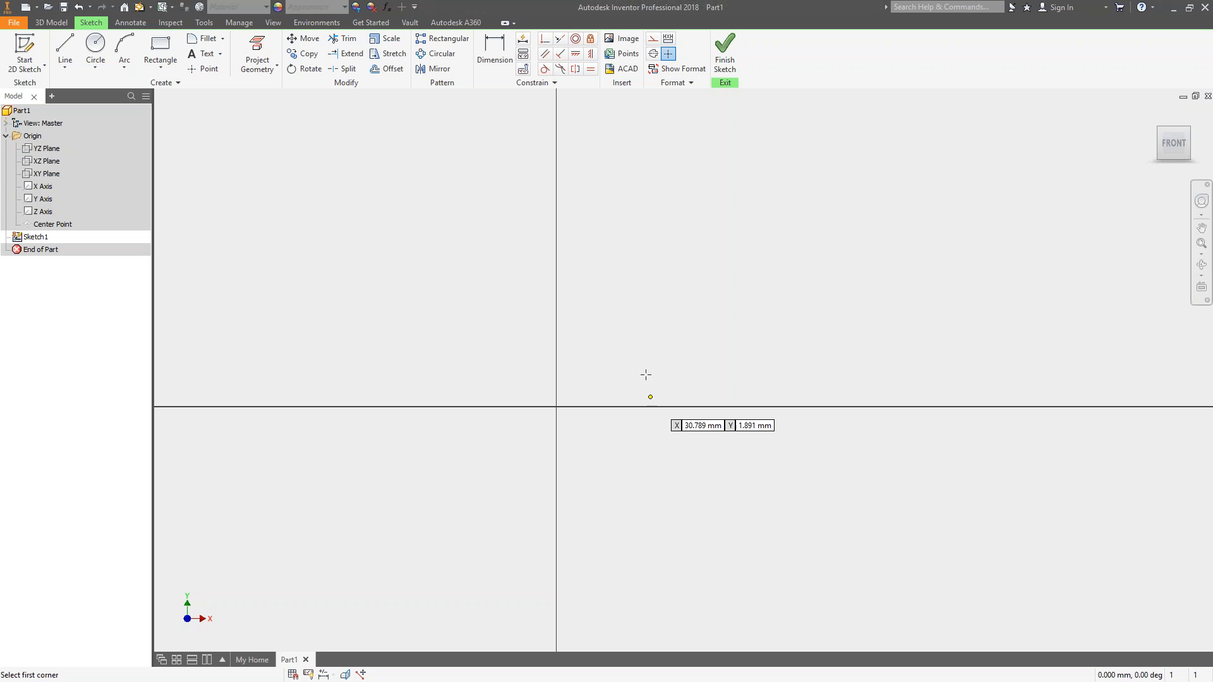
click(610, 371)
click(815, 234)
- Project the origin's center point and make the rectangle's lower-left corner coincident with it
click(260, 52)
click(52, 223)
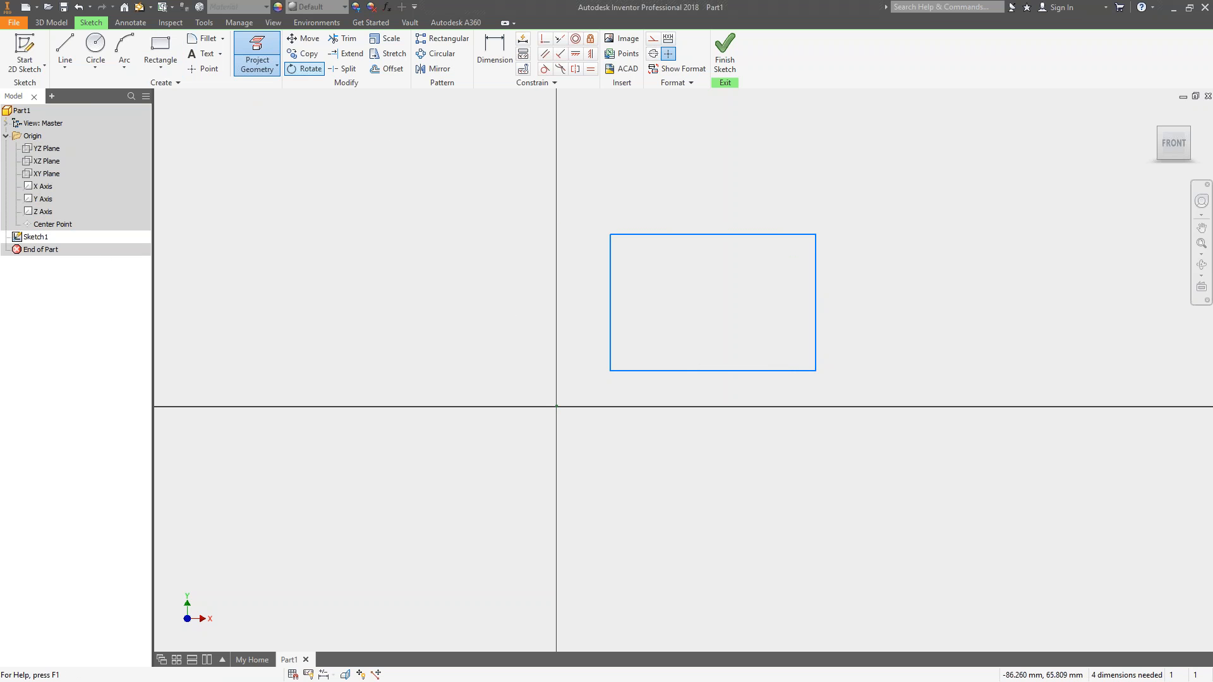
click(545, 39)
click(611, 371)
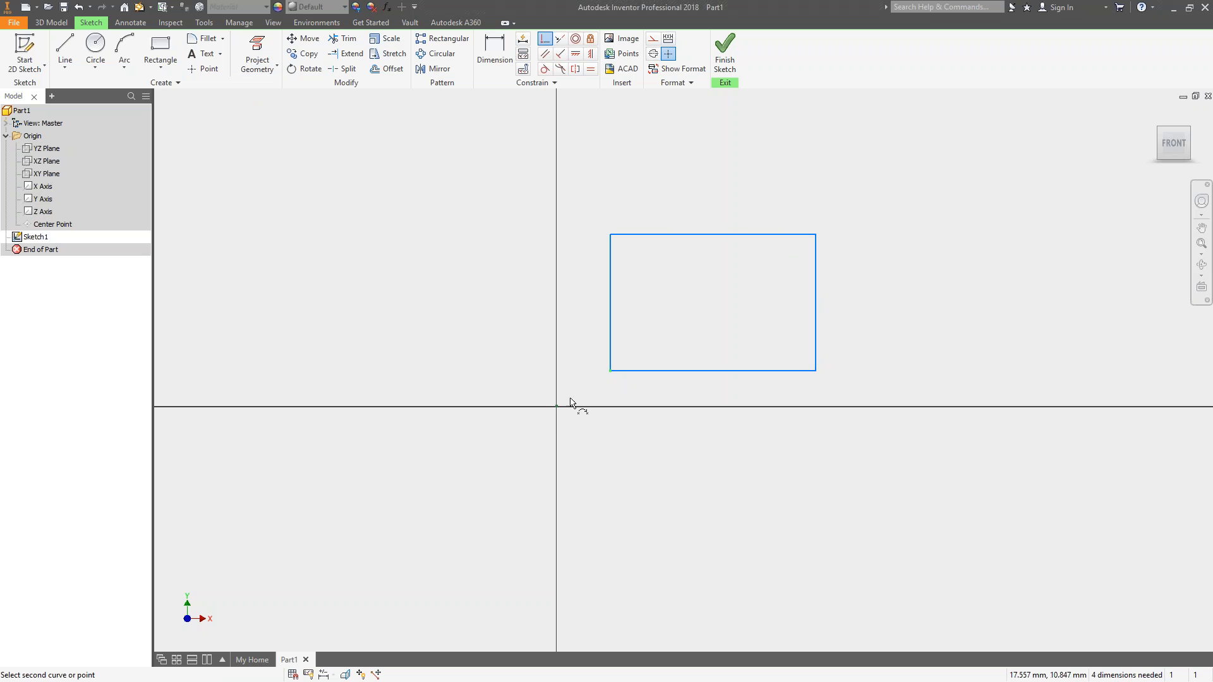
click(557, 407)
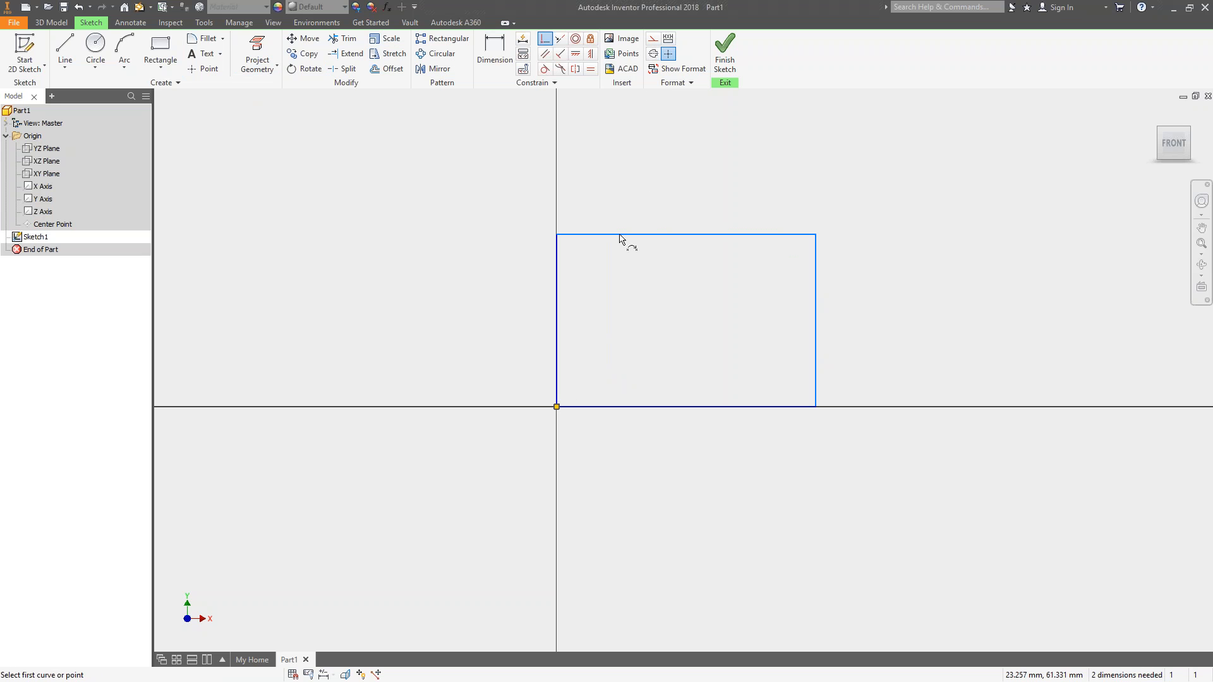
- Dimension the rectangle's top edge and set its width to 80 mm
key(d)
click(675, 236)
click(712, 191)
click(712, 243)
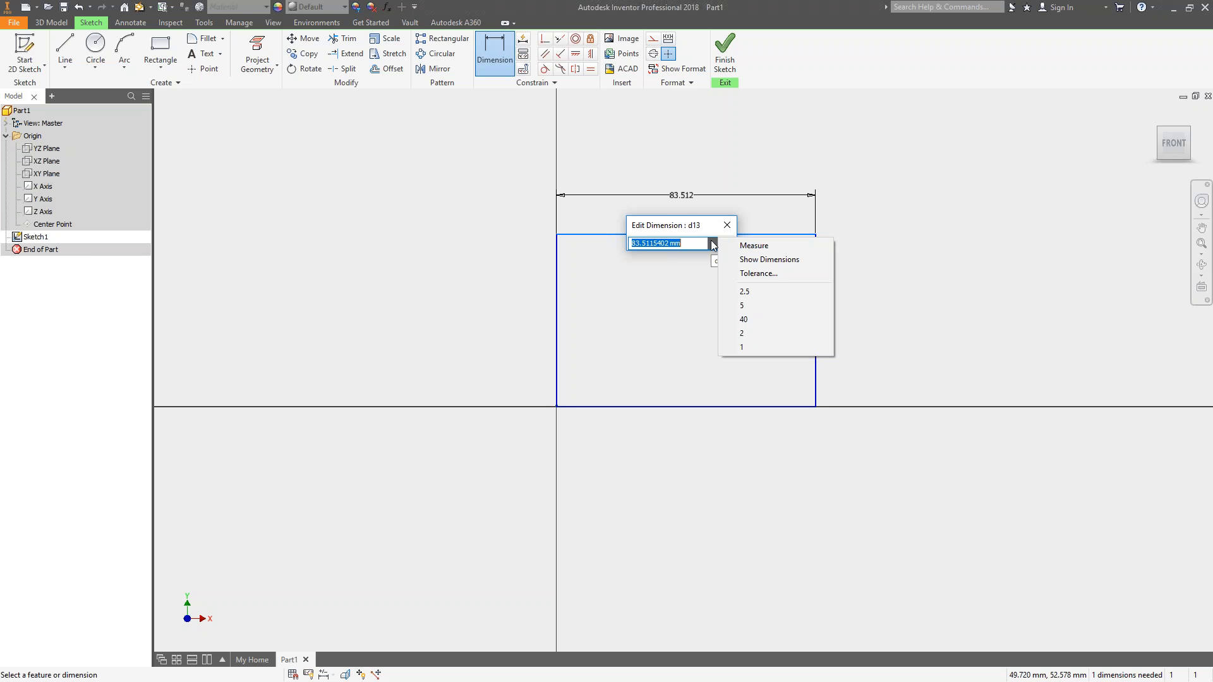
click(689, 263)
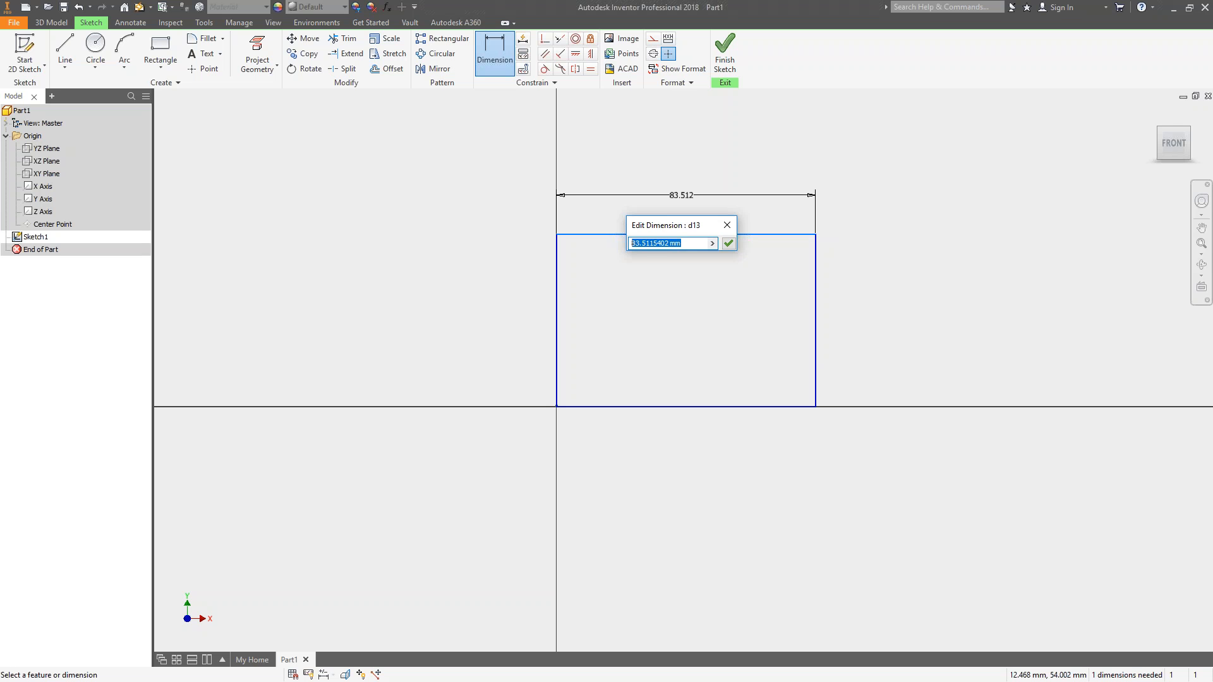
text(80)
key(Return)
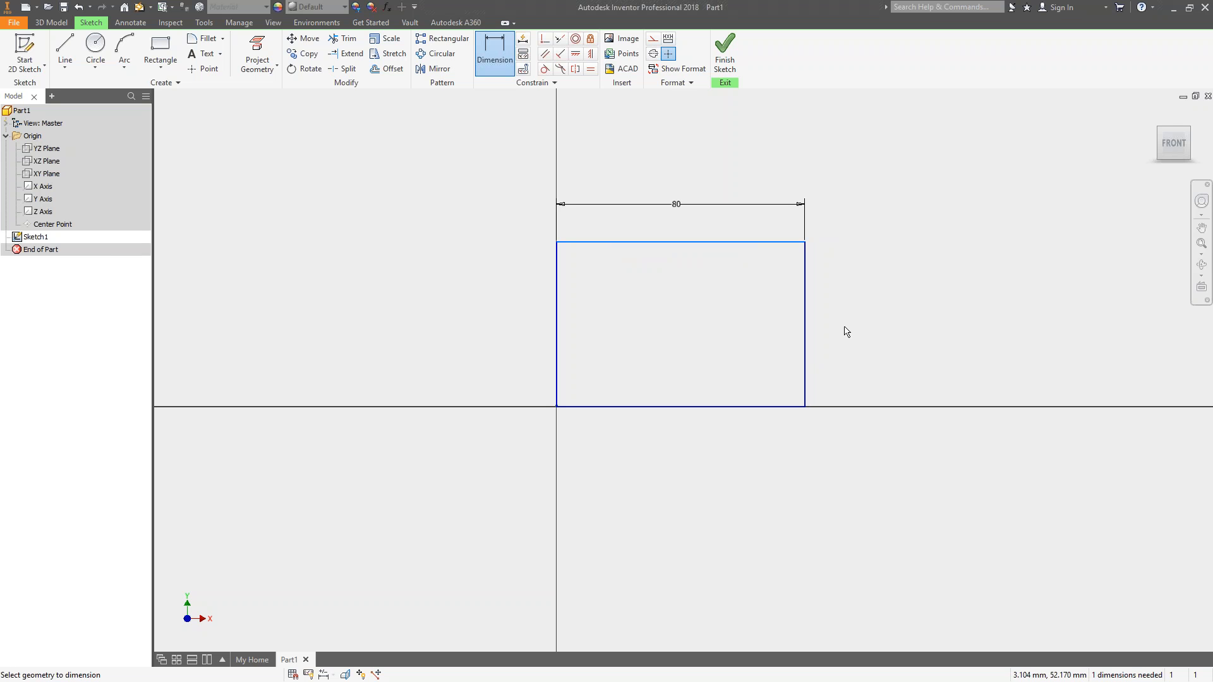
- Dimension the rectangle's right edge and set its height to 20 mm
click(808, 363)
click(853, 346)
text(20)
key(Return)
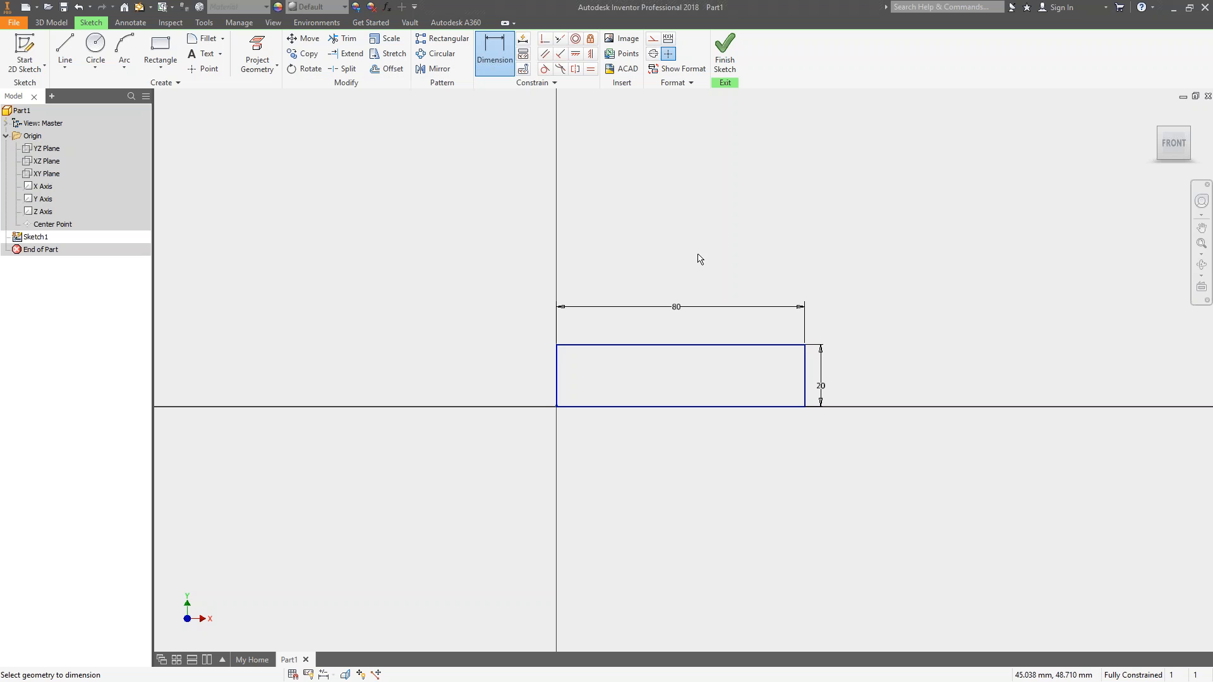
click(676, 306)
right_click(676, 306)
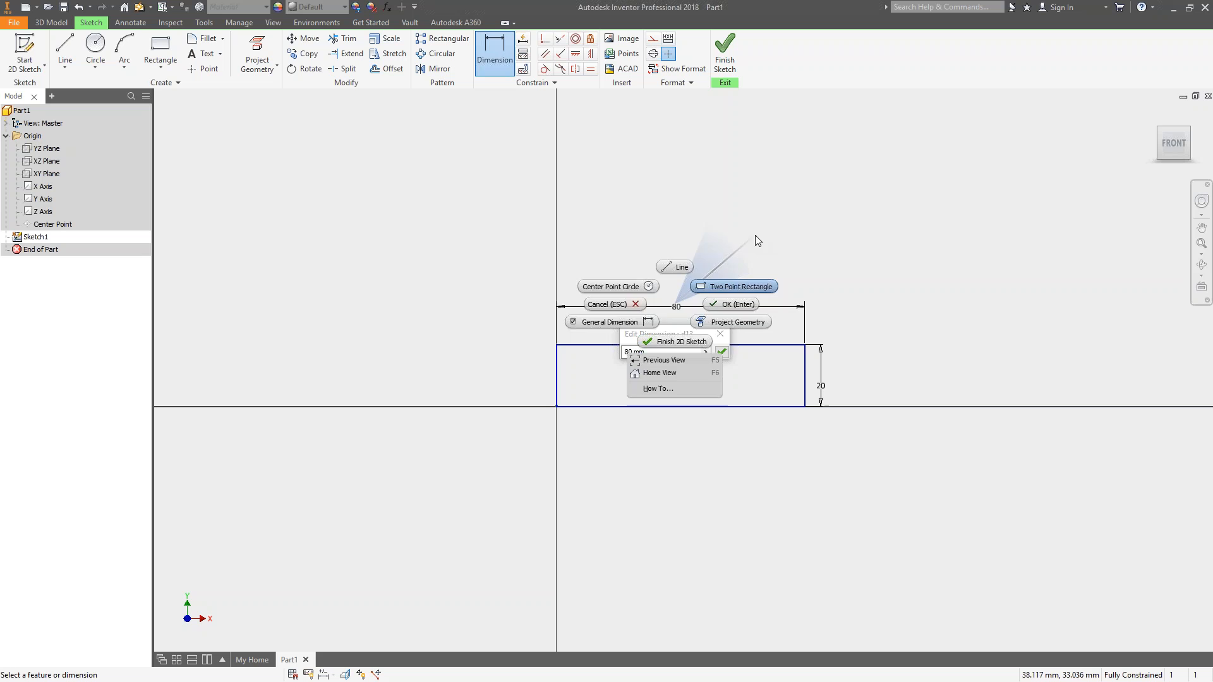
click(685, 337)
key(Escape)
double_click(676, 307)
click(706, 355)
click(695, 248)
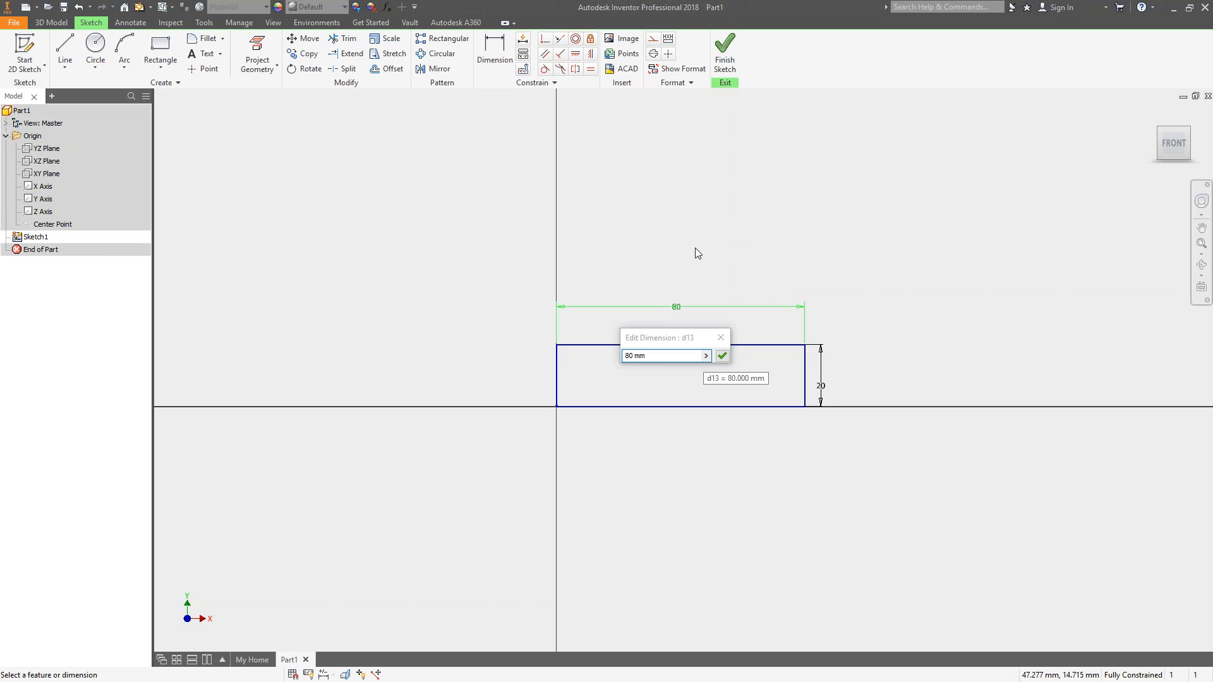
key(Escape)
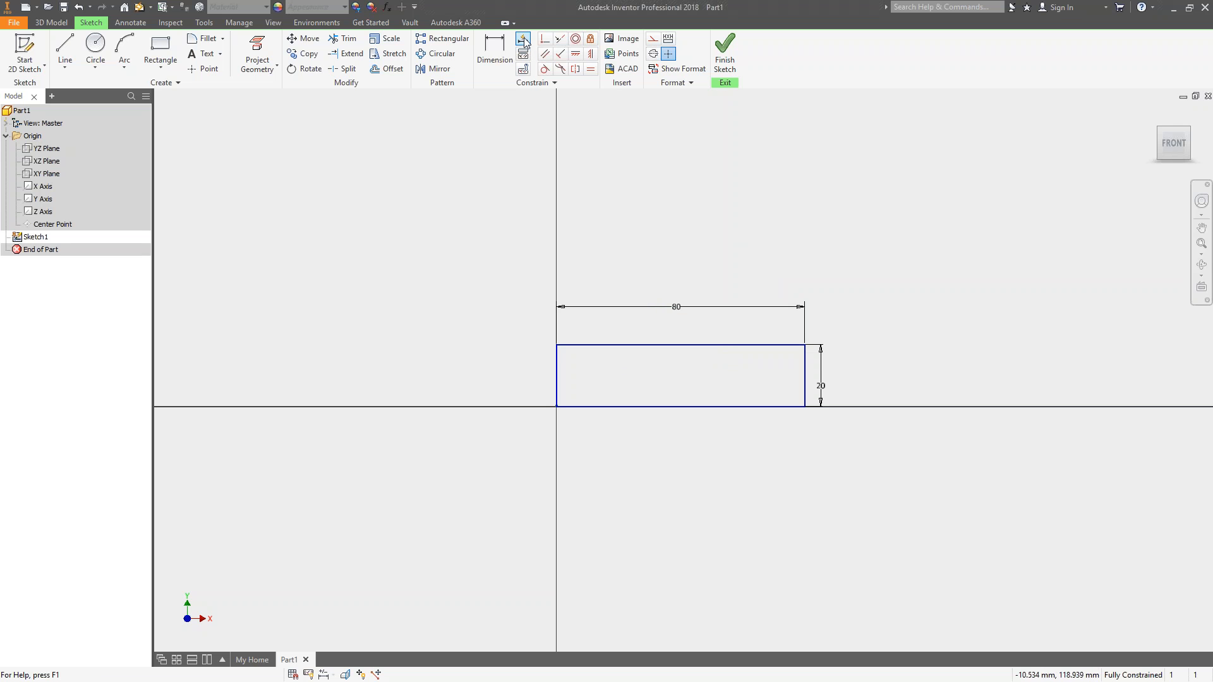
click(531, 83)
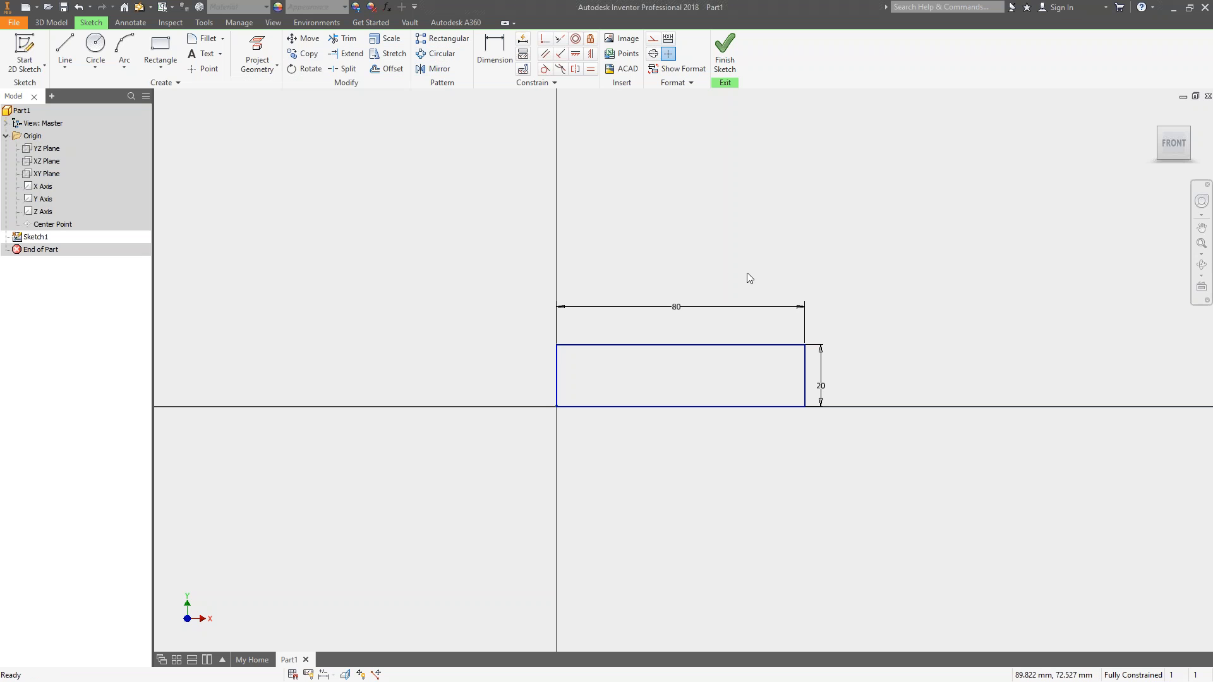
- Set the rectangle's height dimension to 48 mm
double_click(822, 387)
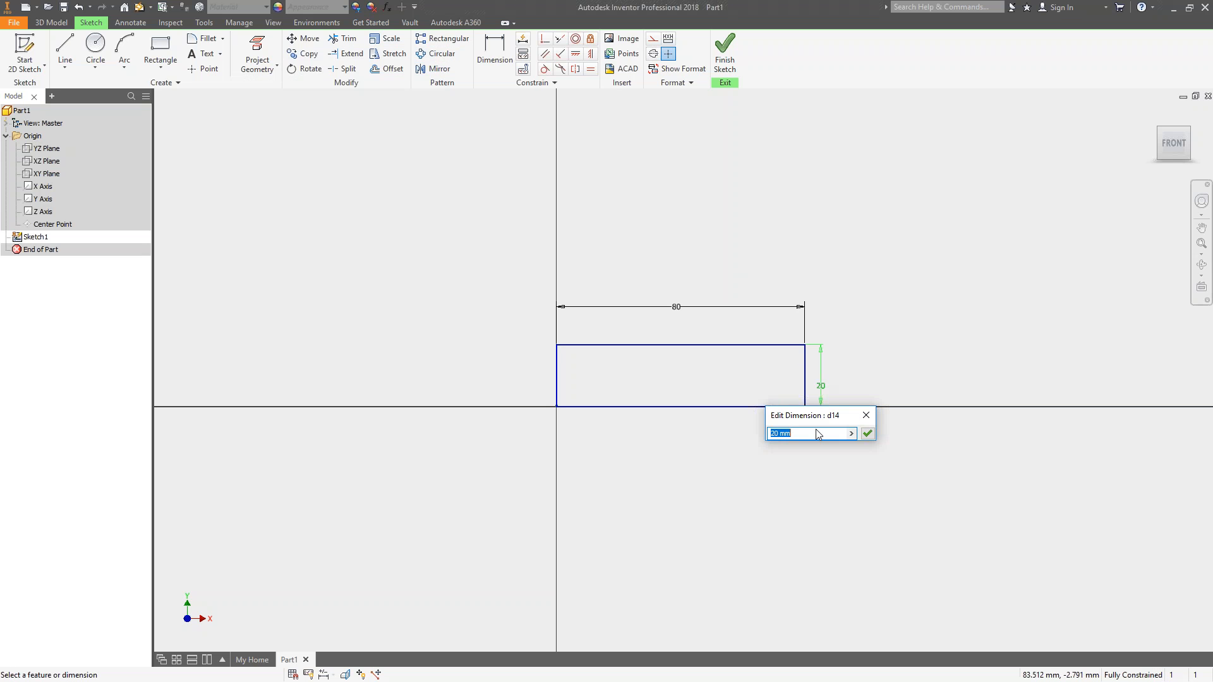
text(48)
key(Return)
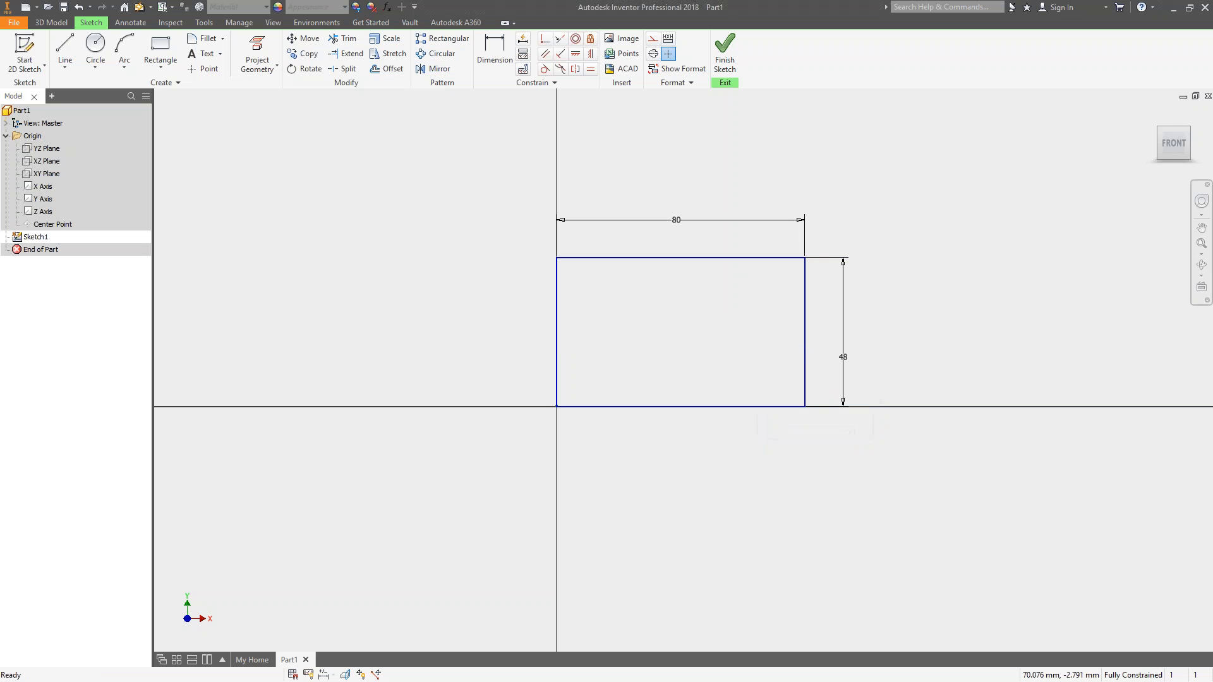
- Sketch a circle about 10.4 mm in diameter inside the rectangle near its lower-left corner
click(95, 45)
click(584, 388)
click(600, 386)
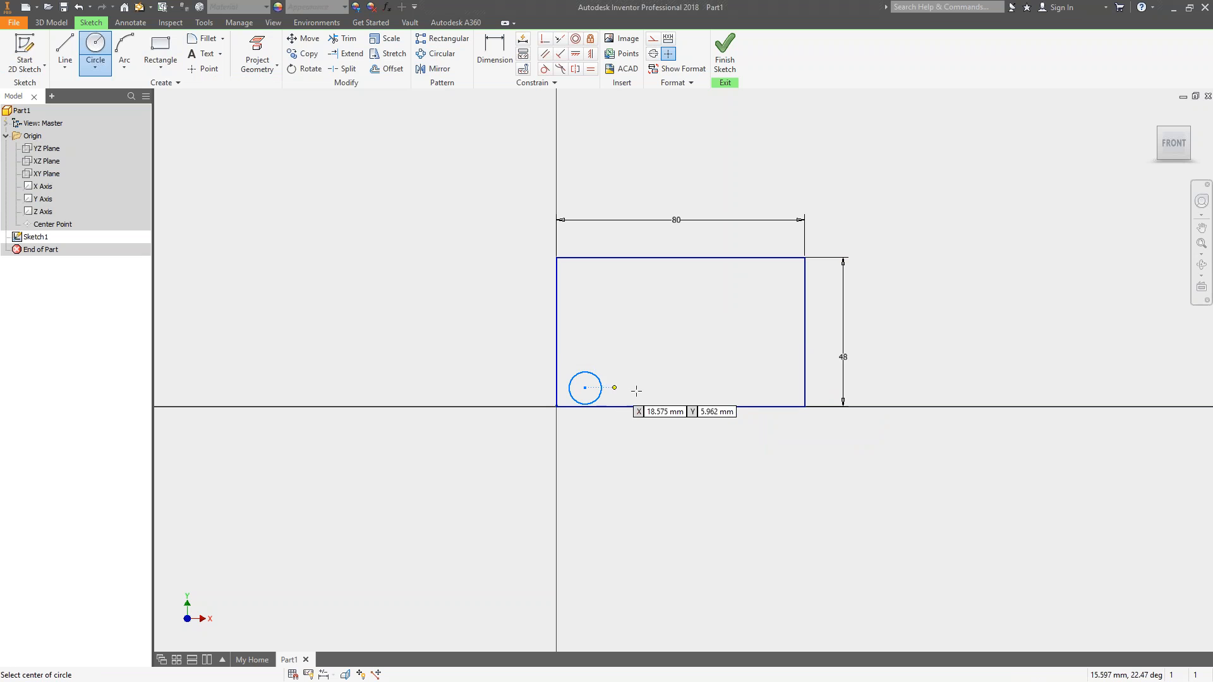
- Dimension the circle's diameter and set it to 10 mm
key(d)
click(600, 386)
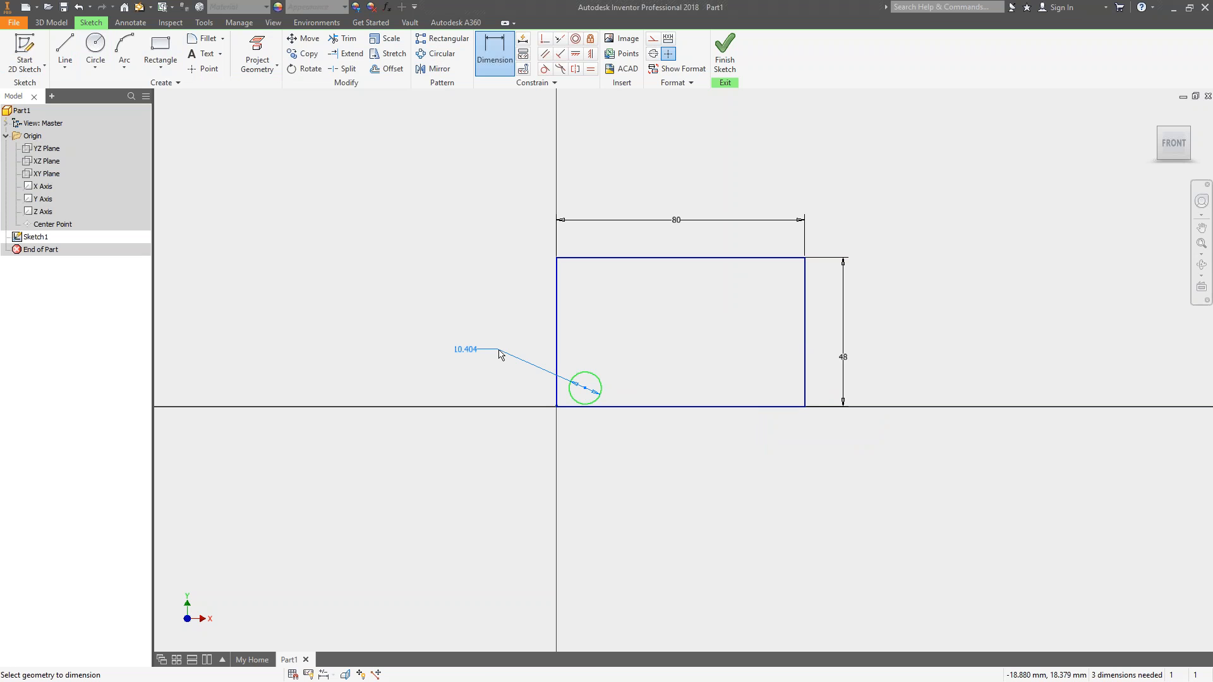
right_click(500, 351)
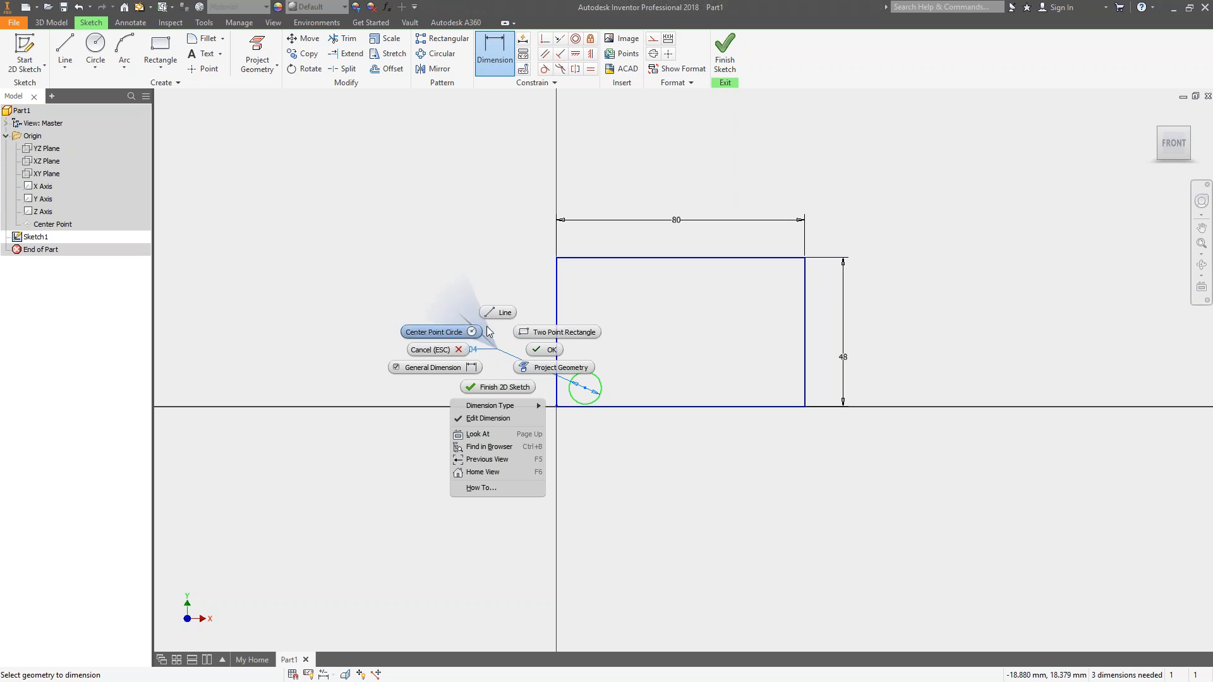
click(507, 342)
click(518, 357)
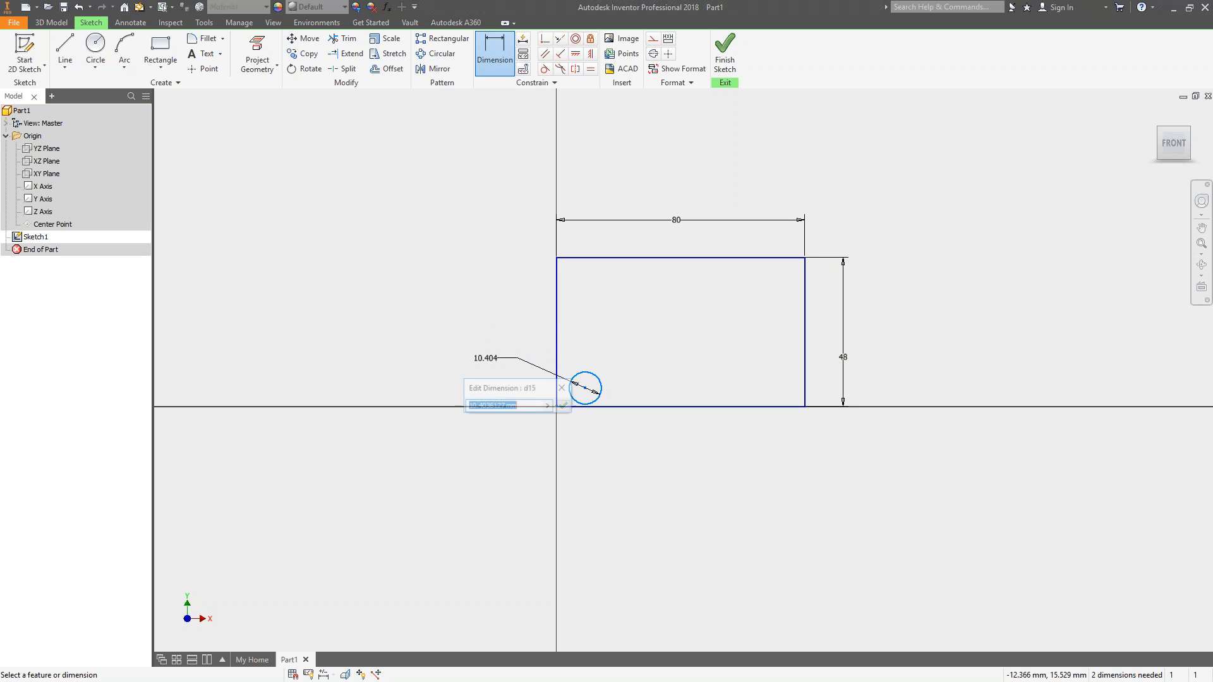
text(10)
key(Return)
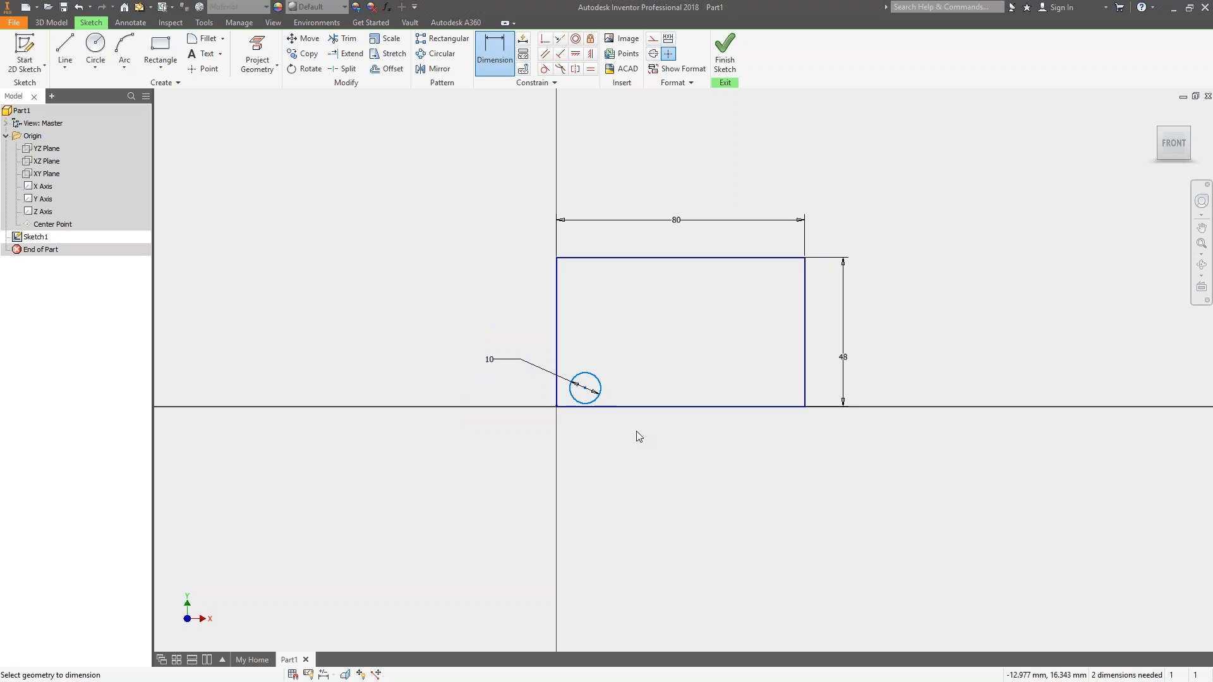
- Dimension the circle's center 5 mm from the rectangle's bottom edge and 5 mm from its left edge
click(597, 399)
click(602, 406)
click(576, 443)
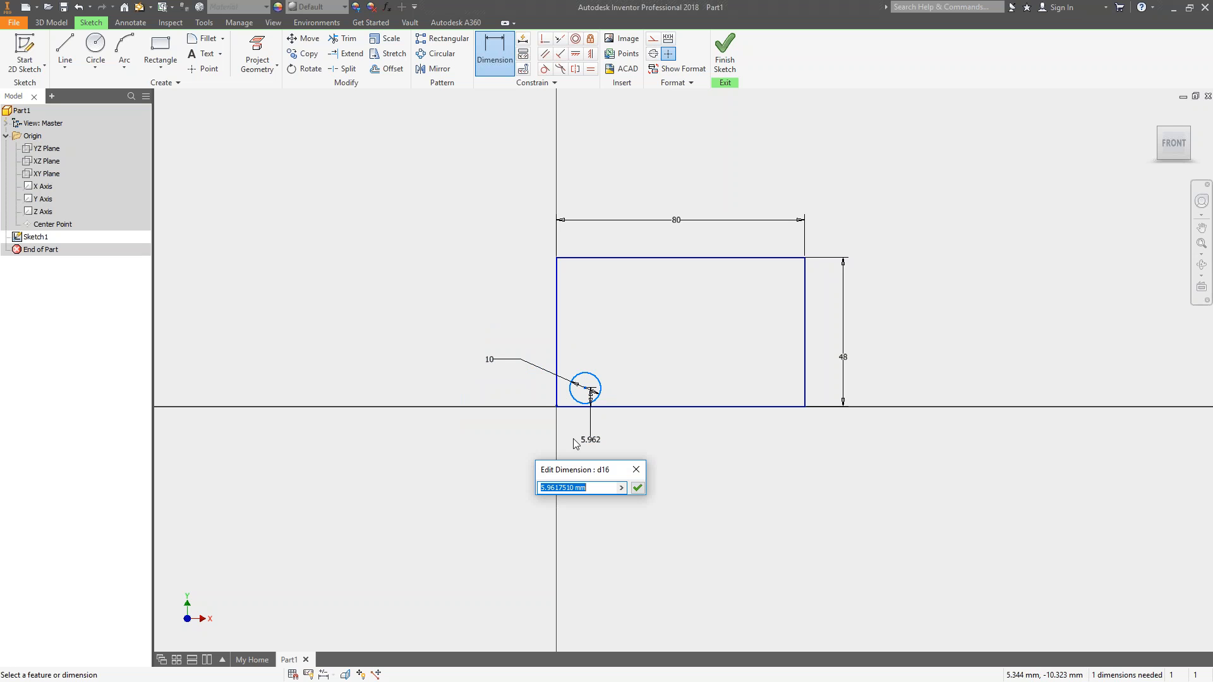
text(5)
key(Return)
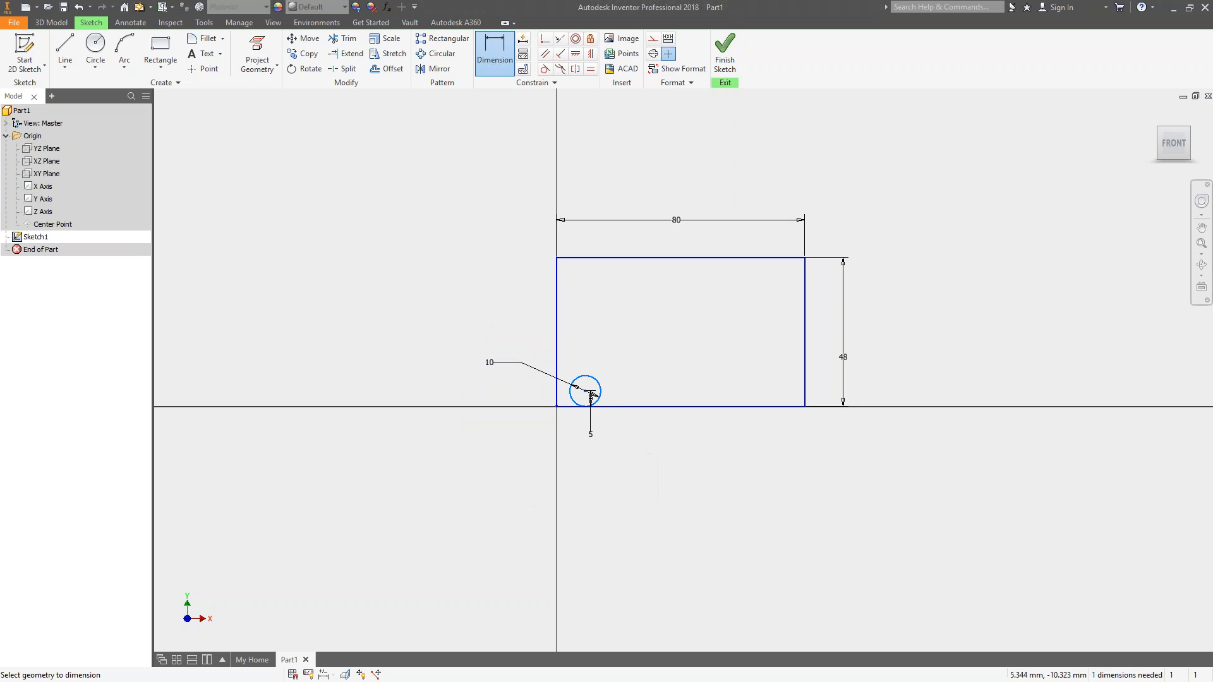
click(558, 399)
click(588, 393)
click(509, 385)
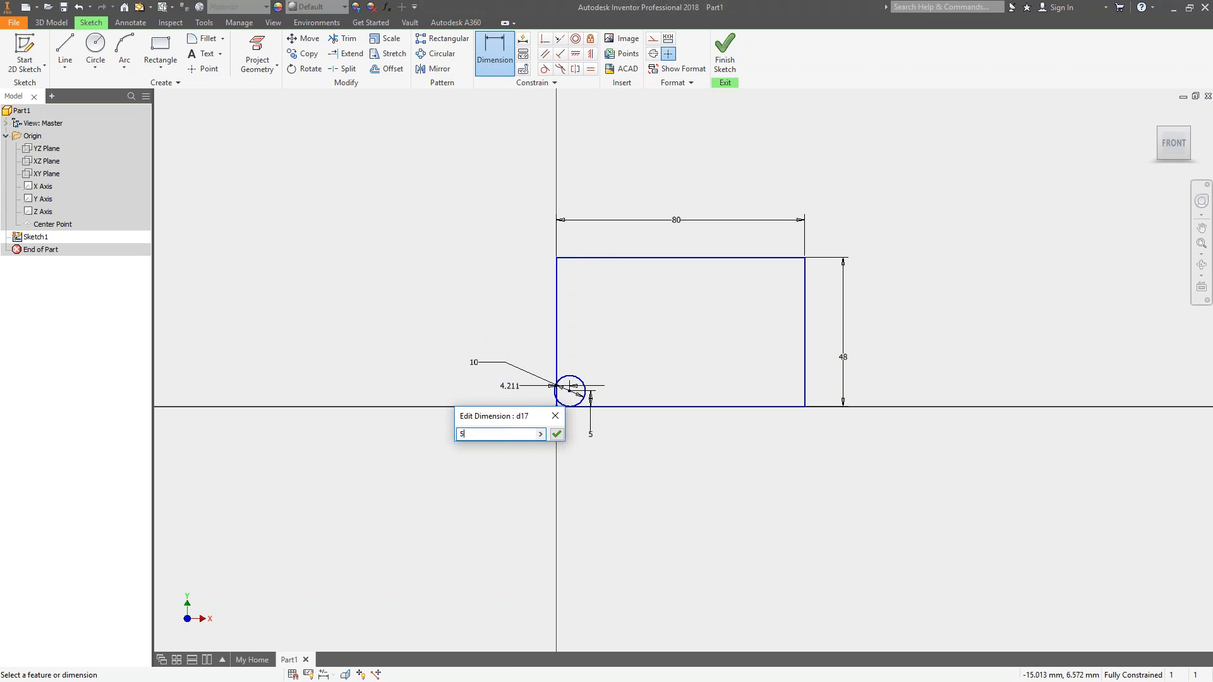
text(5)
key(Return)
- Set the circle's diameter to 5 mm
key(5)
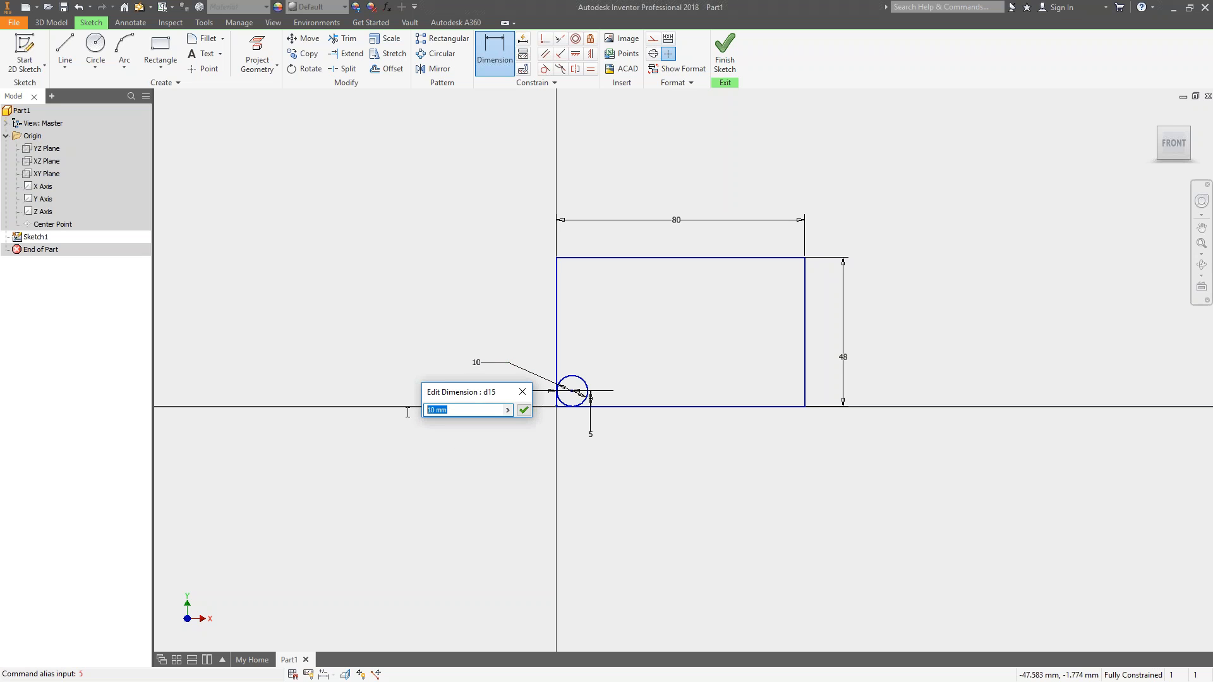
text(5)
key(Return)
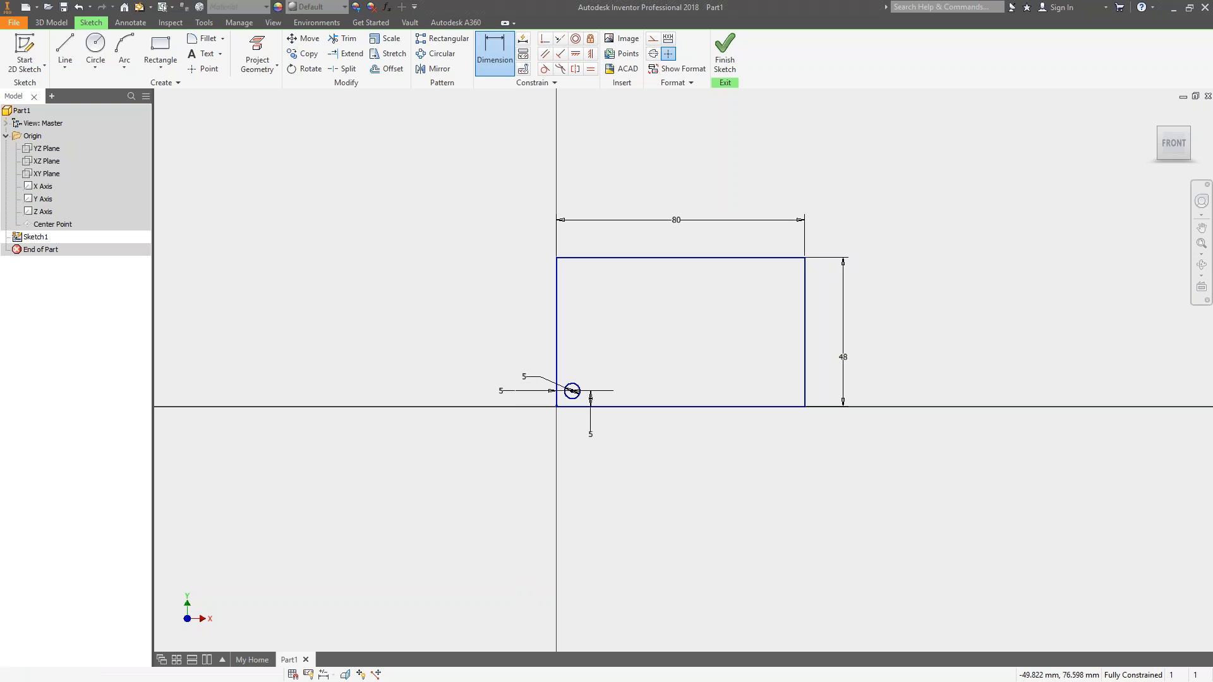
- Start a rectangular pattern of the circle along the rectangle's bottom and left edges, with the second direction flipped upward
click(438, 39)
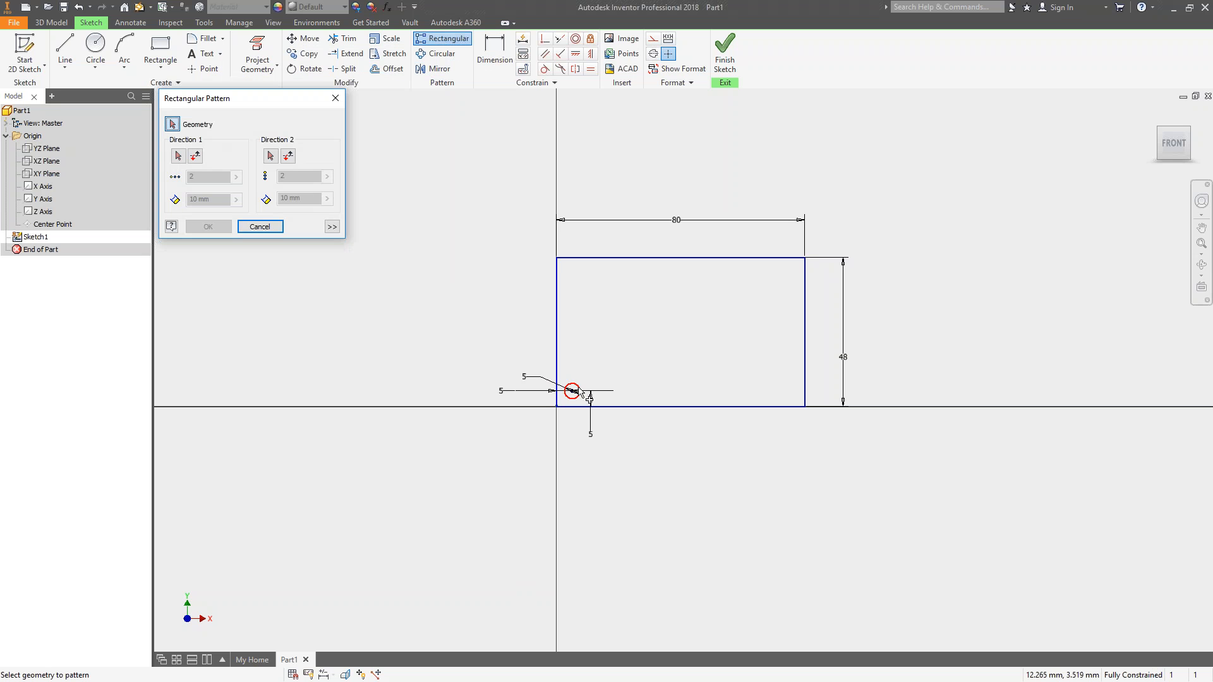
click(178, 156)
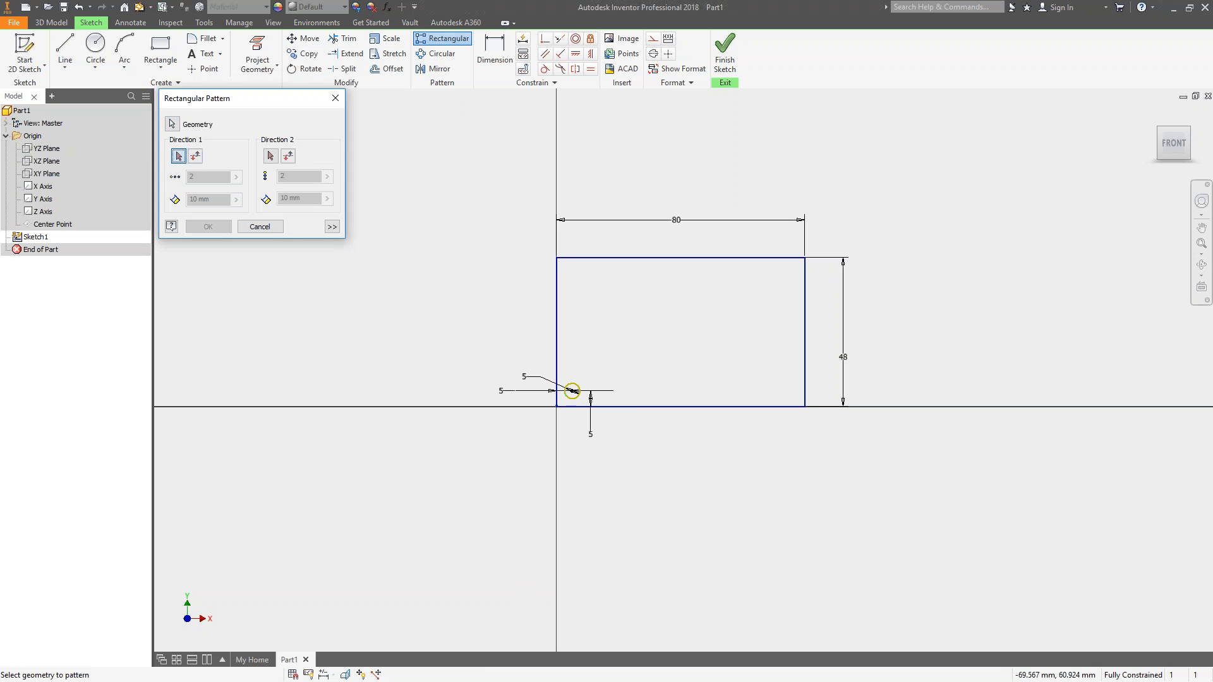
click(631, 406)
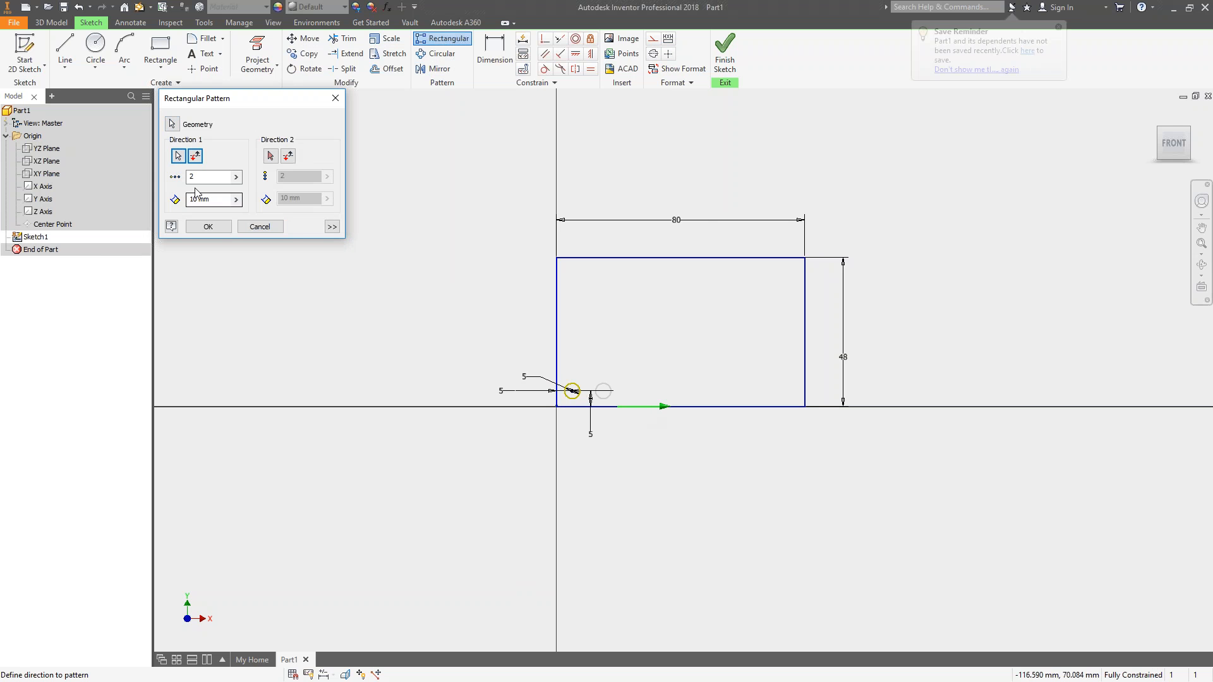
click(556, 346)
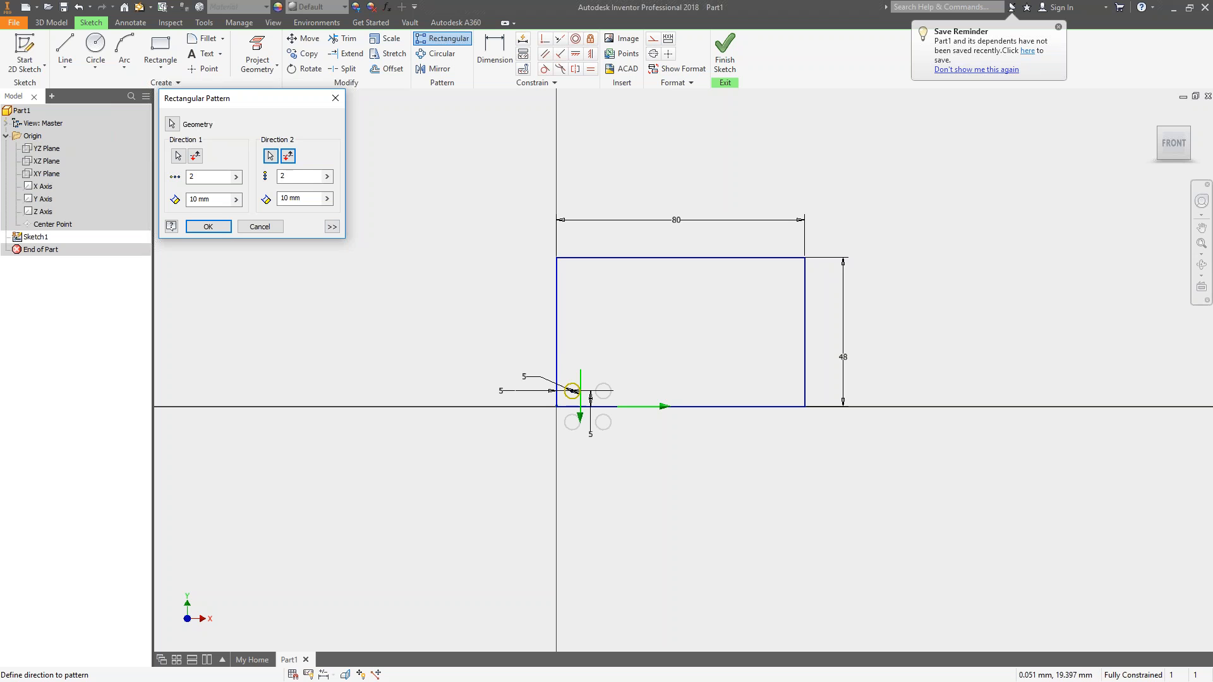
click(288, 156)
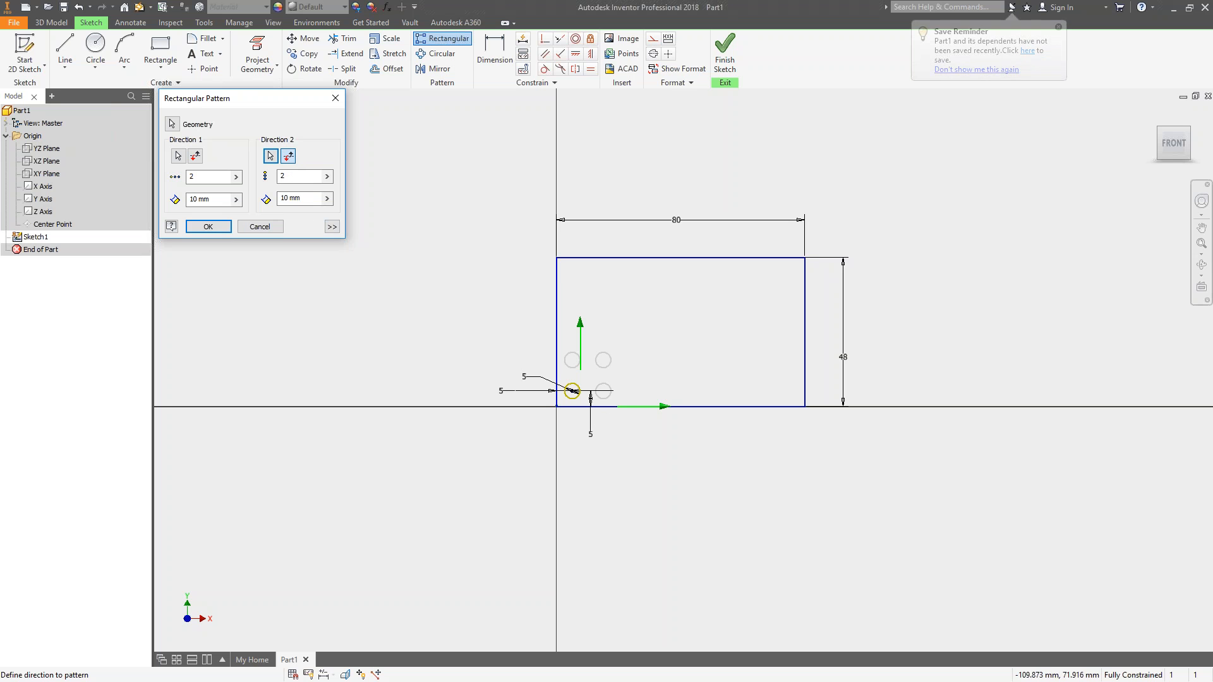
- Set the pattern to 8 circles horizontally and 5 vertically at 10 mm spacing, and create it
drag(207, 177, 177, 180)
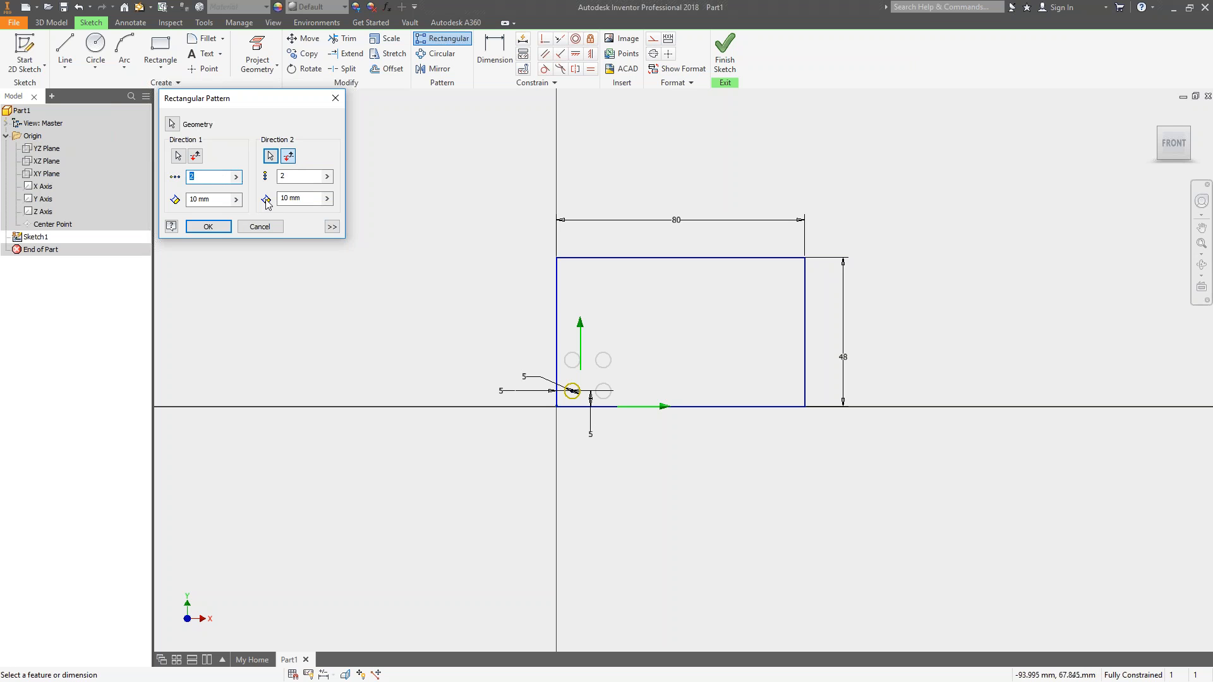
text(5)
key(Tab)
key(Tab)
text(5)
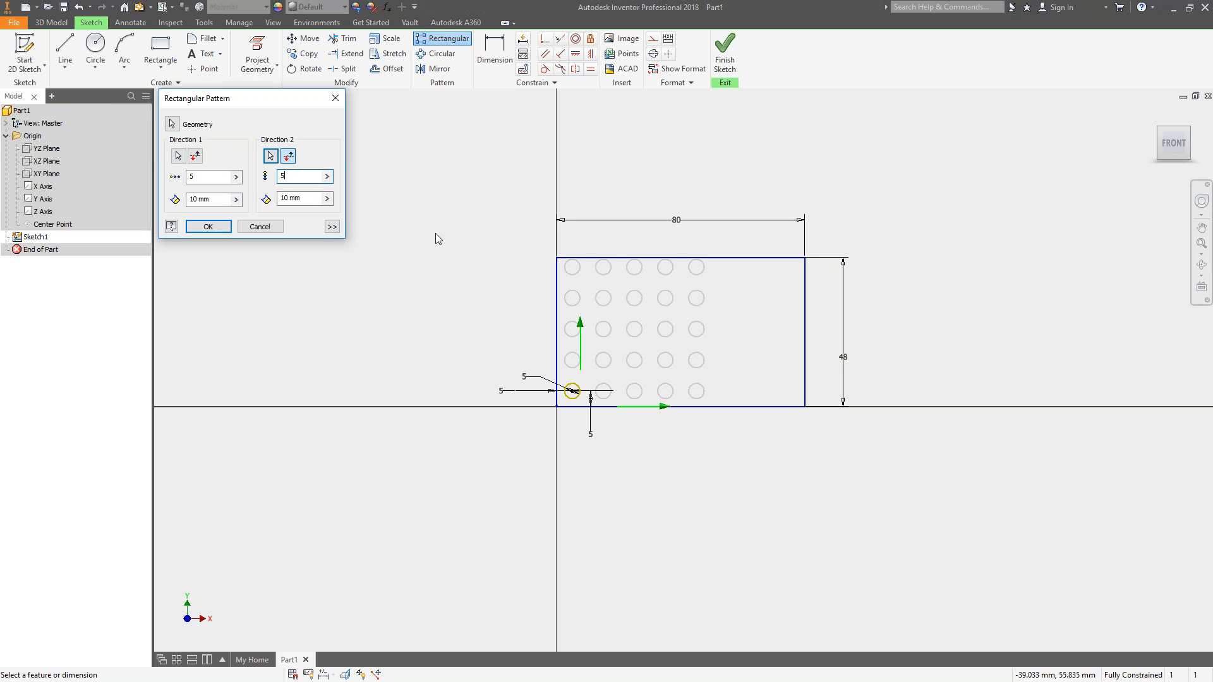
key(shift+Tab)
key(shift+Tab)
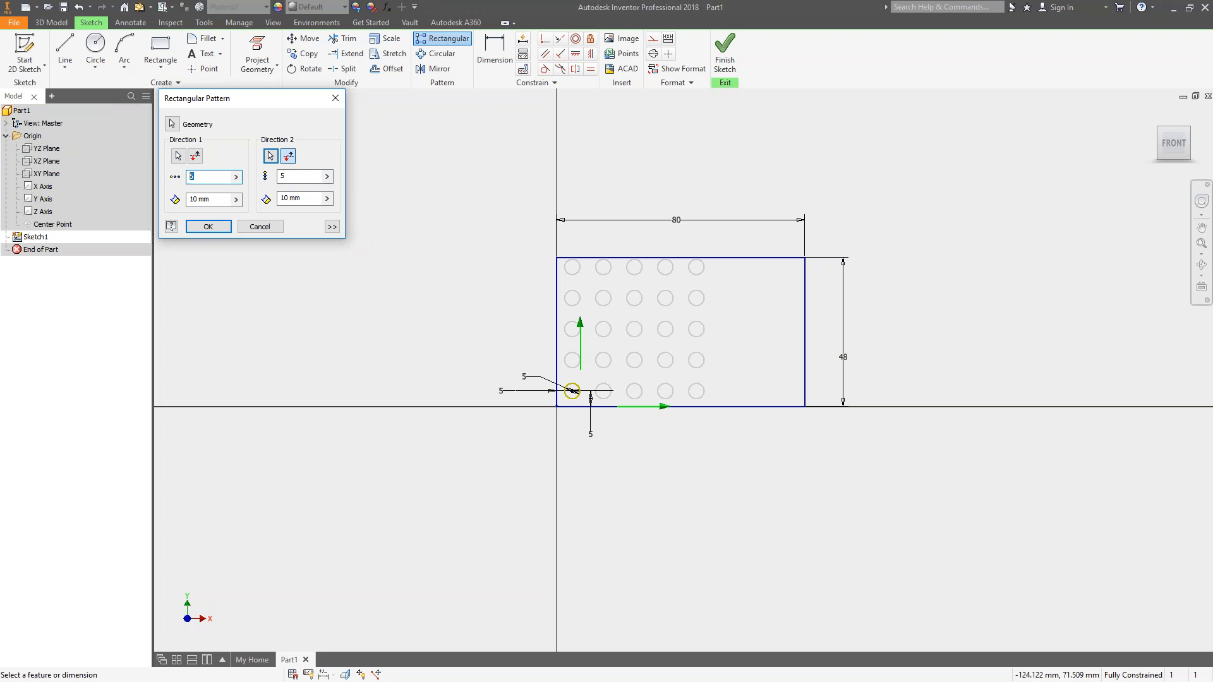
text(7)
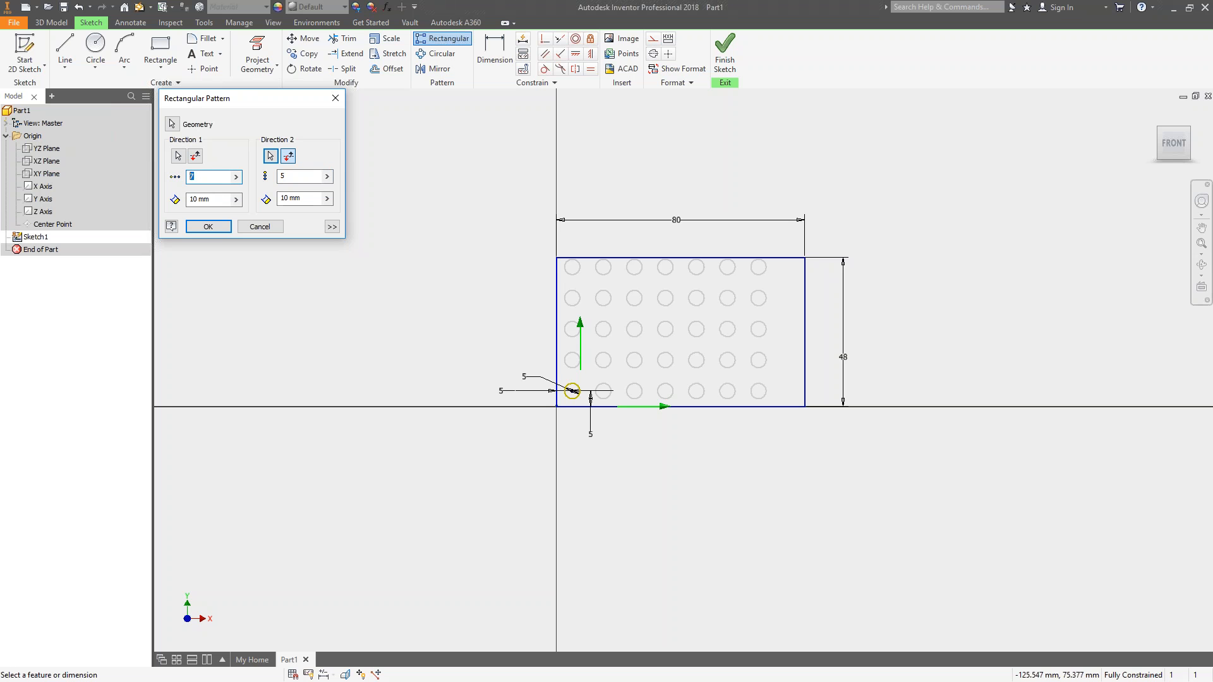
text(8)
click(208, 227)
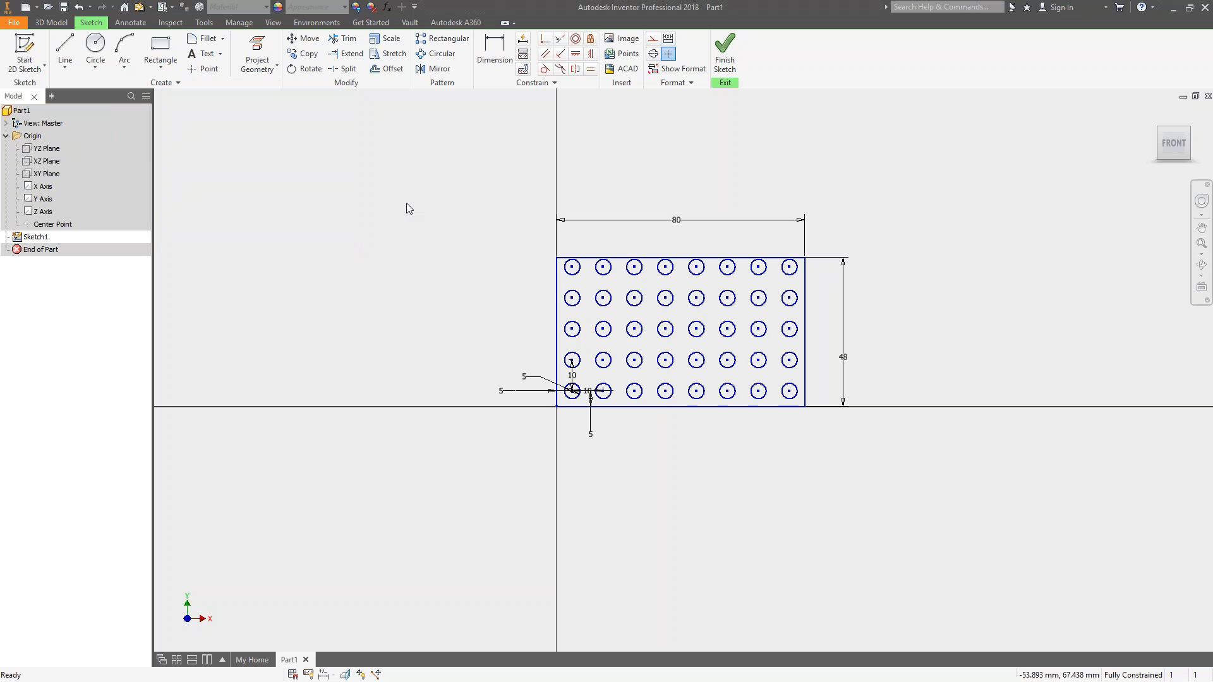
- Extrude the rectangle profile around the patterned circles by 10 mm
key(F6)
key(e)
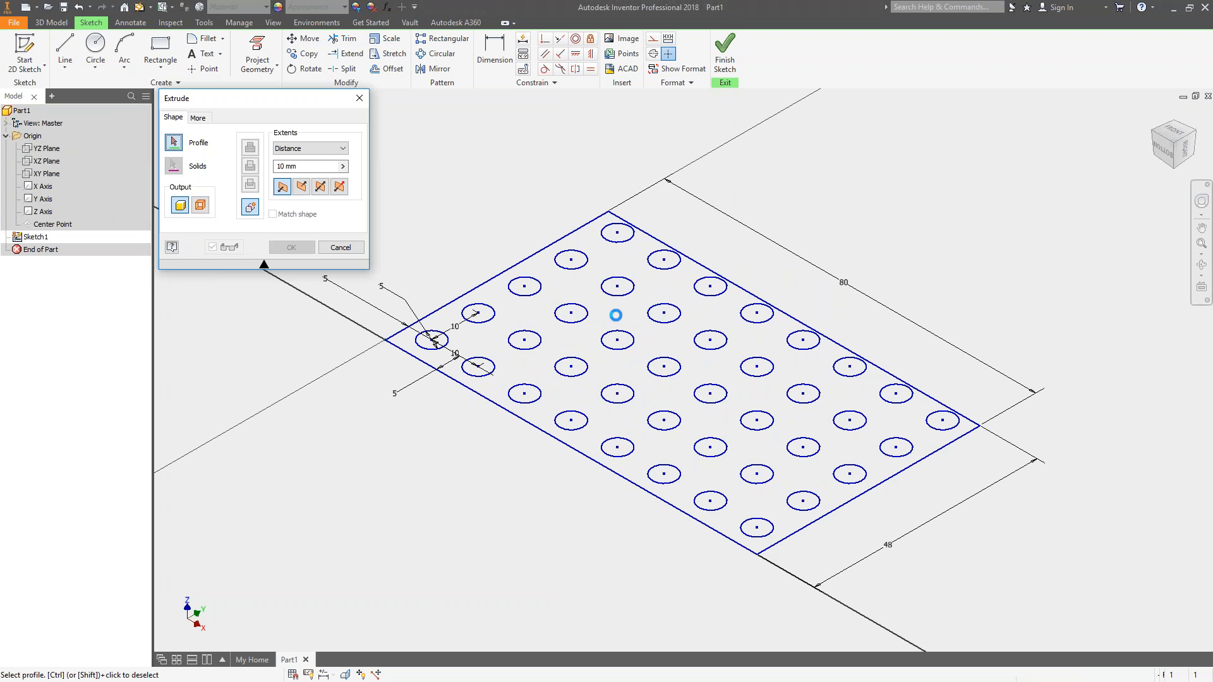
click(434, 341)
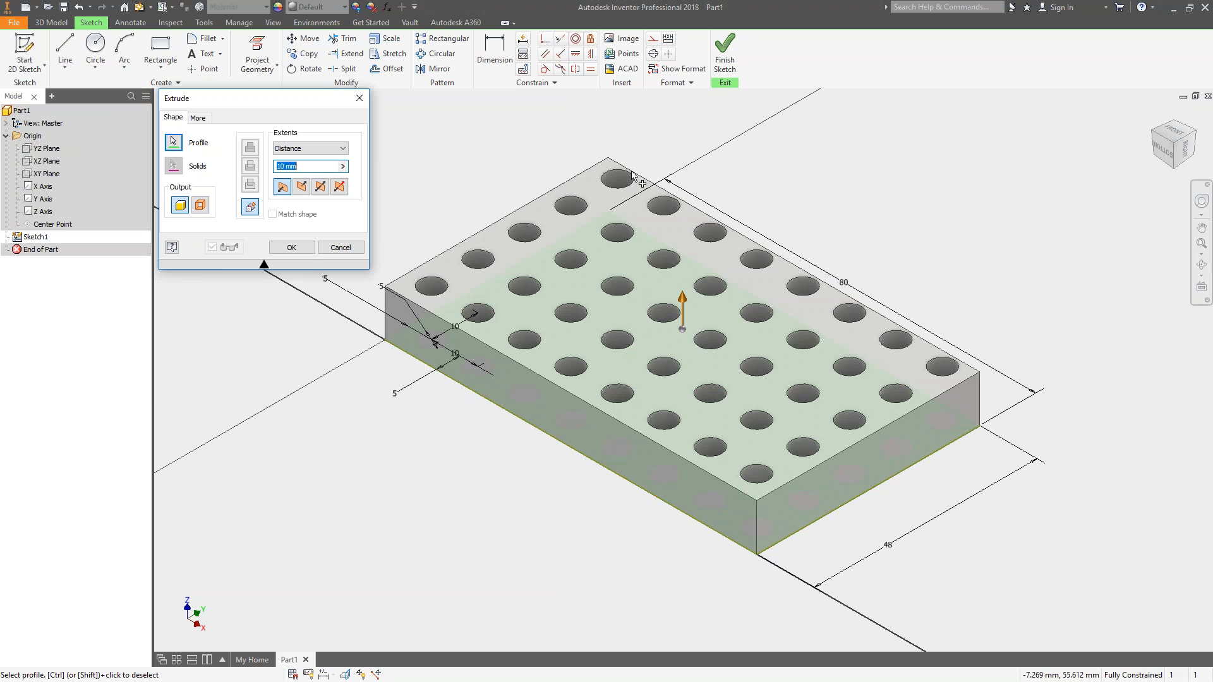
click(291, 247)
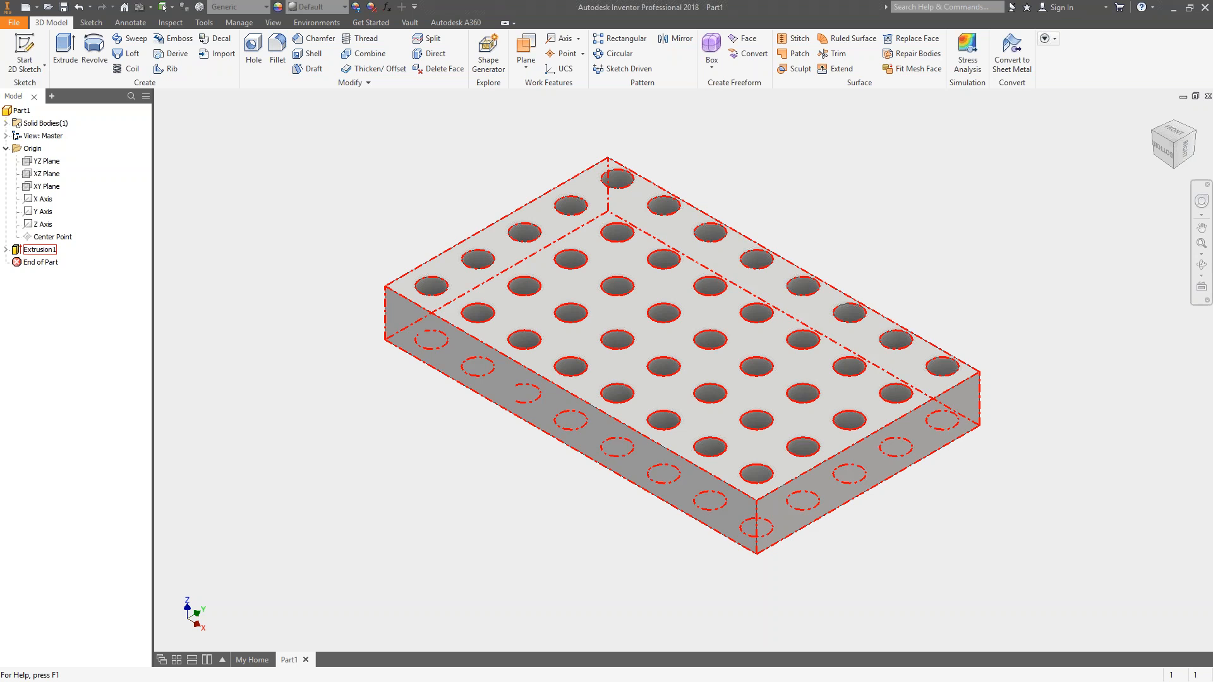
- Reopen the extrusion's sketch for editing and inspect the circle pattern's vertical spacing dimension
click(5, 249)
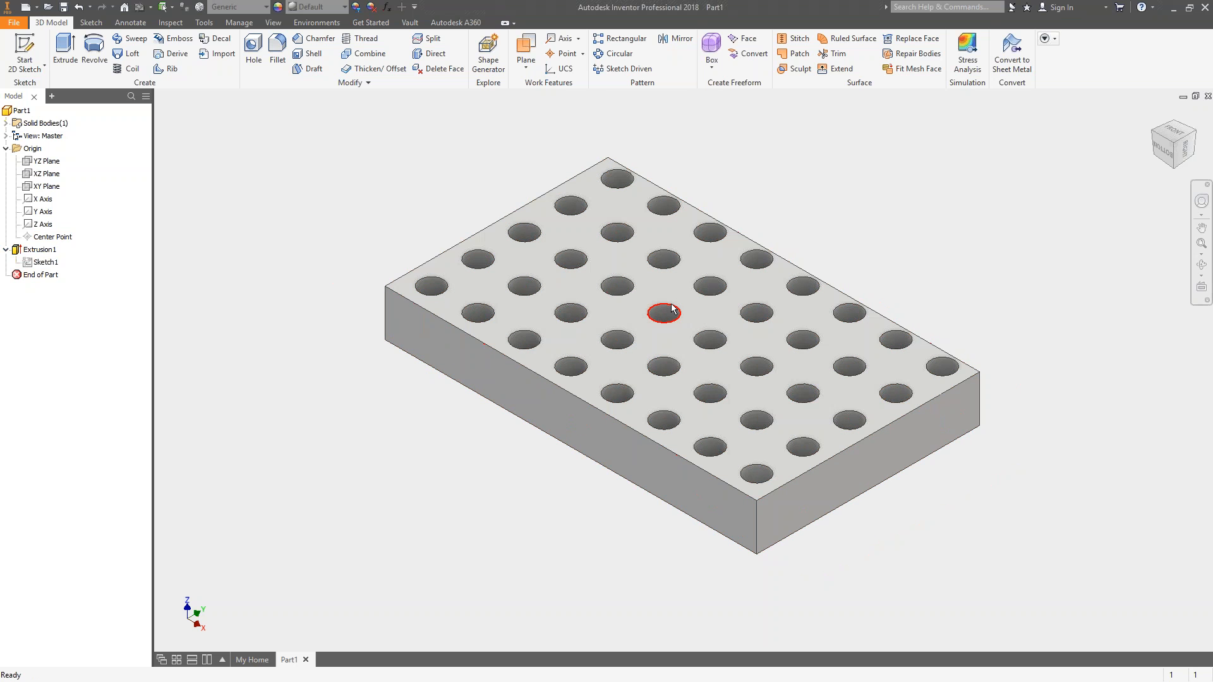
click(6, 150)
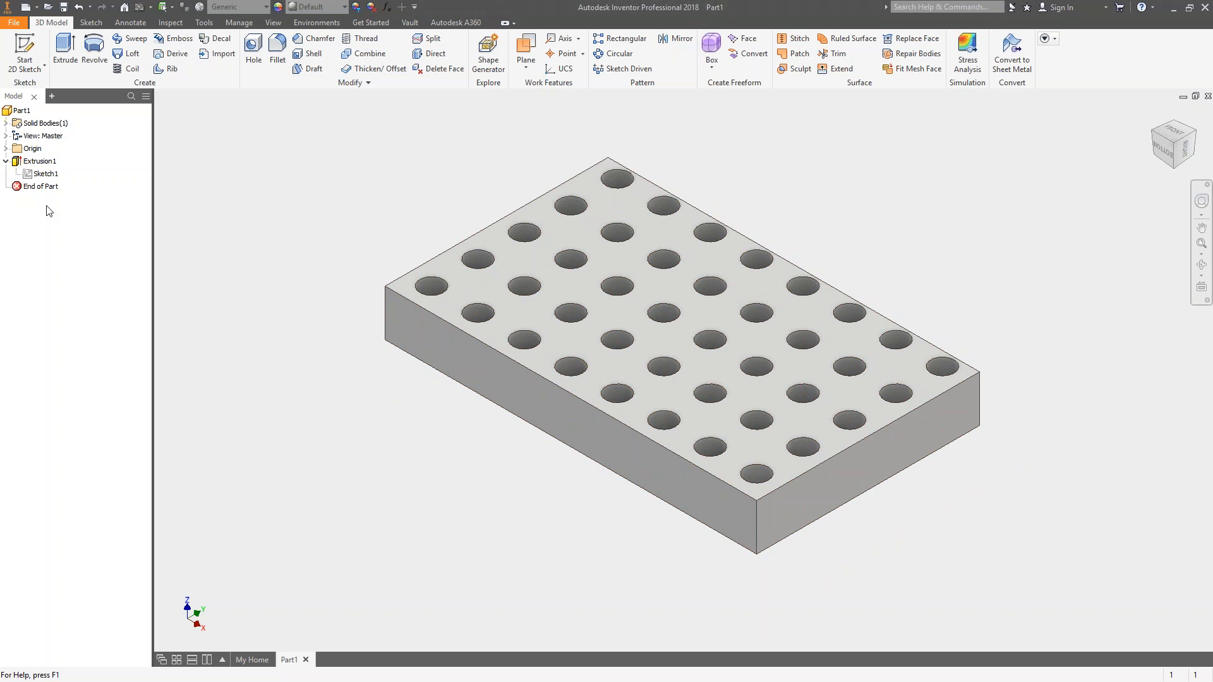
right_click(46, 173)
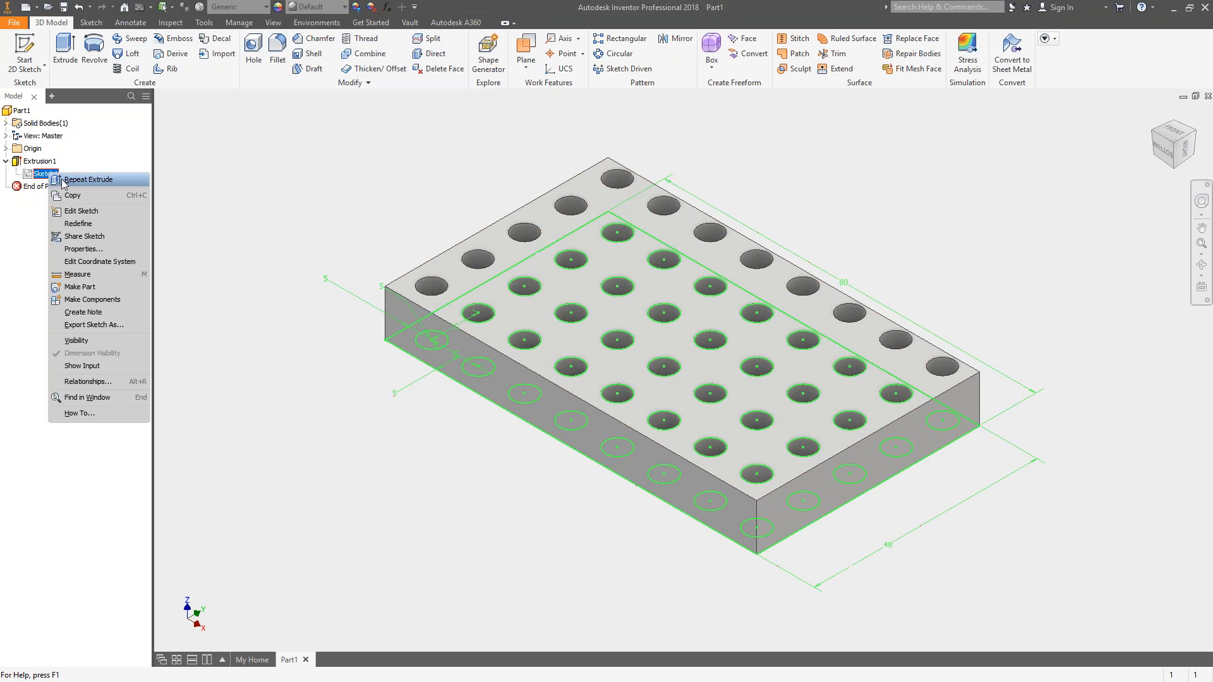
click(97, 214)
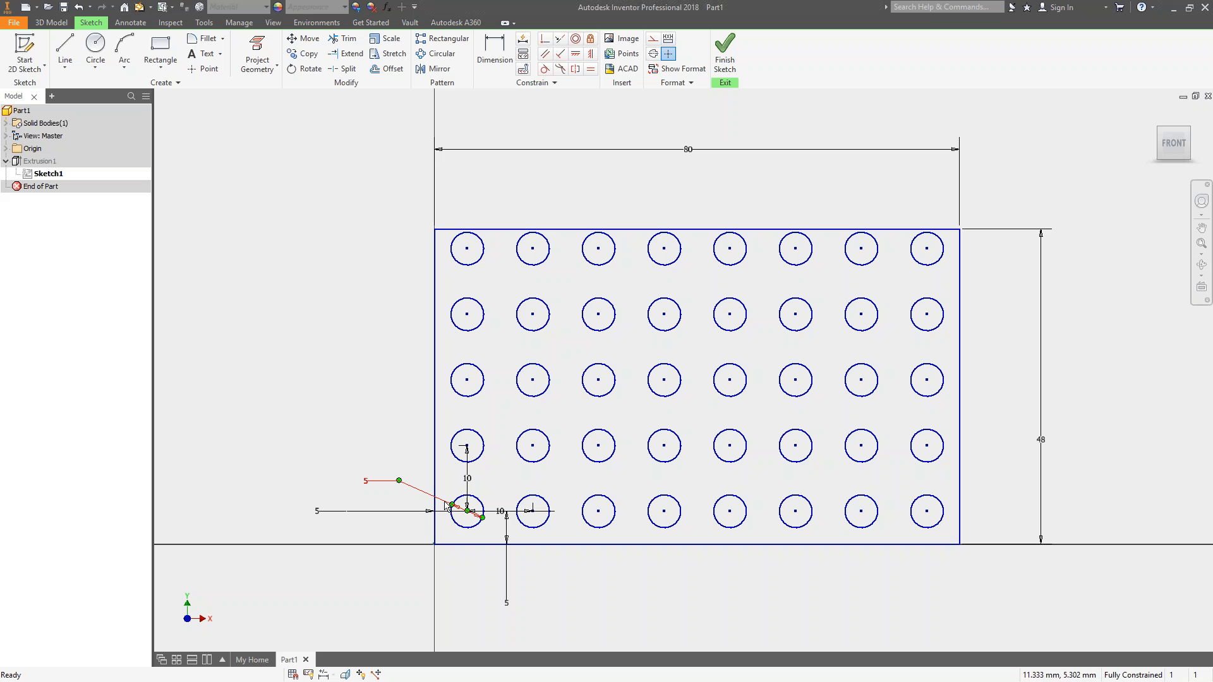
double_click(467, 479)
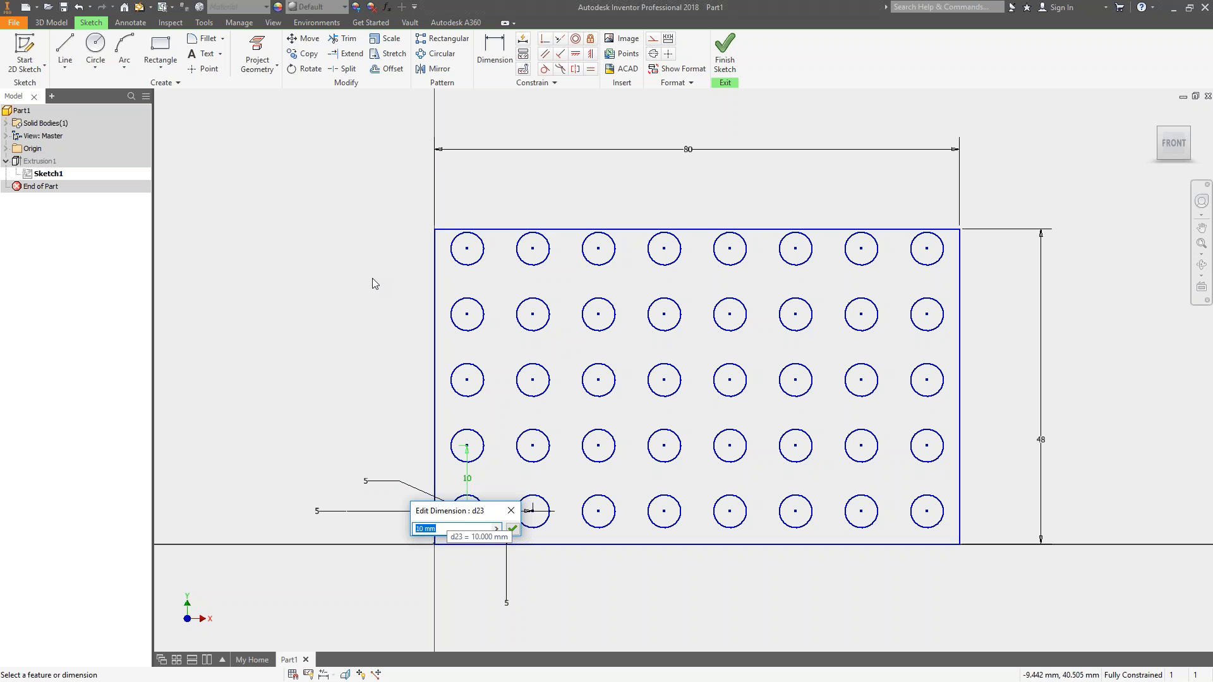
key(Return)
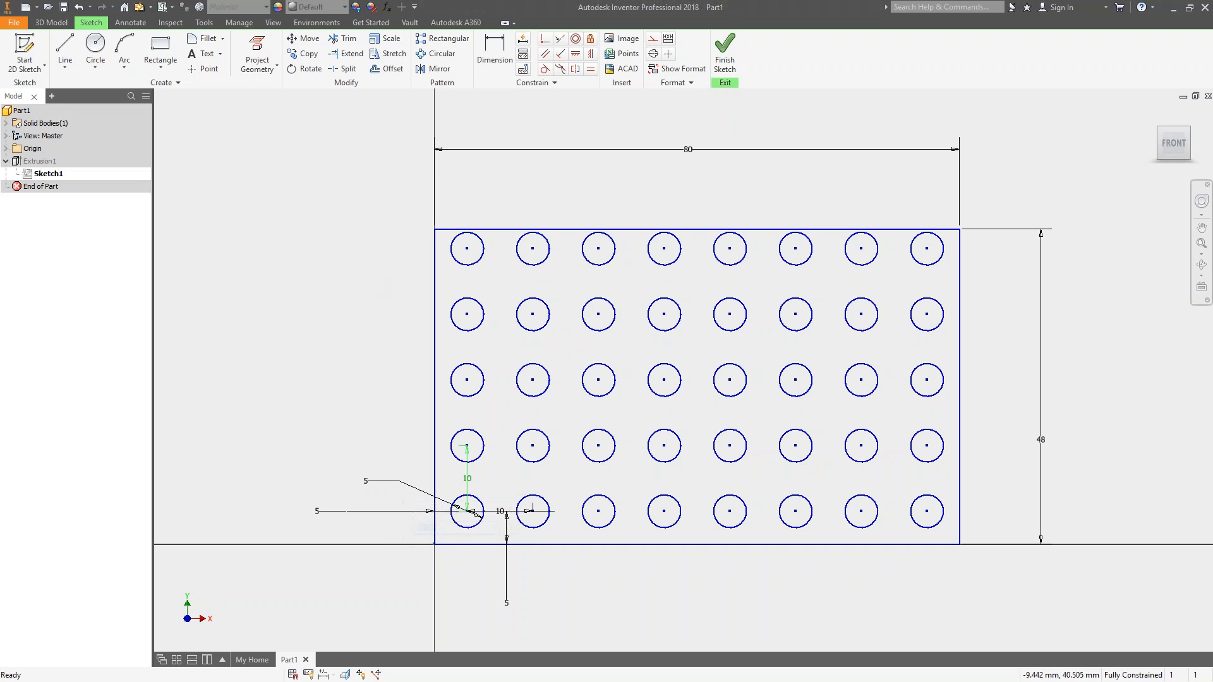
- Undo the extrusion, the circle pattern and the circle's last diameter change
click(80, 9)
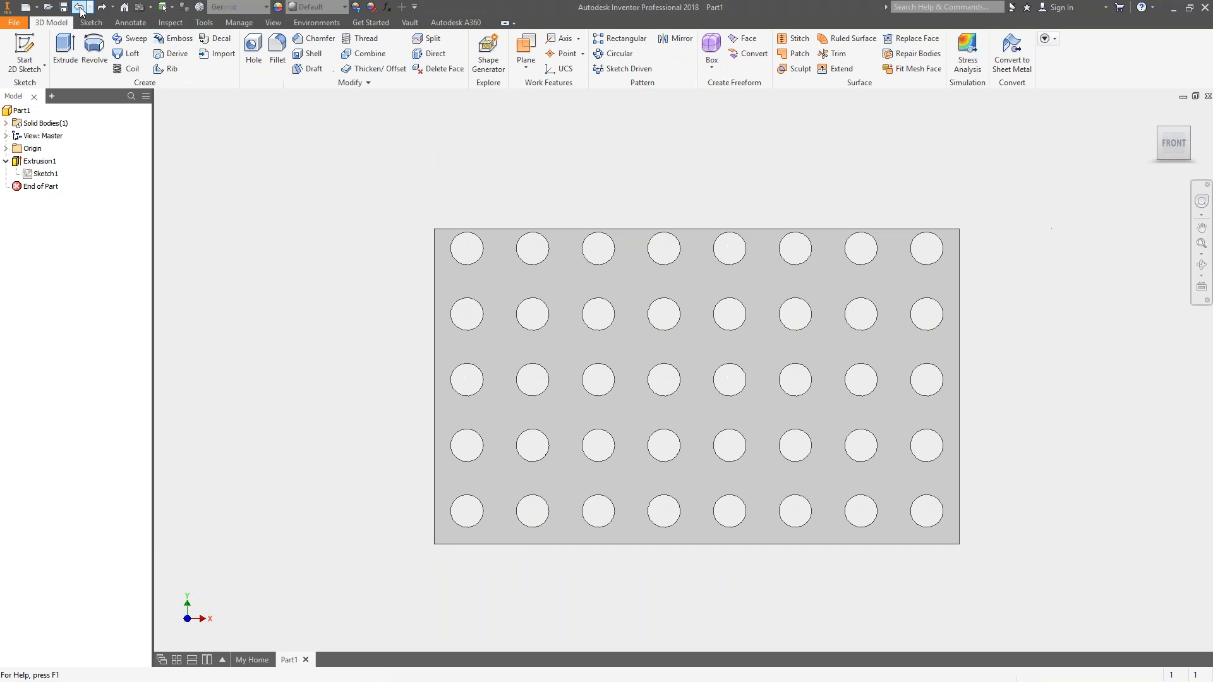
click(81, 9)
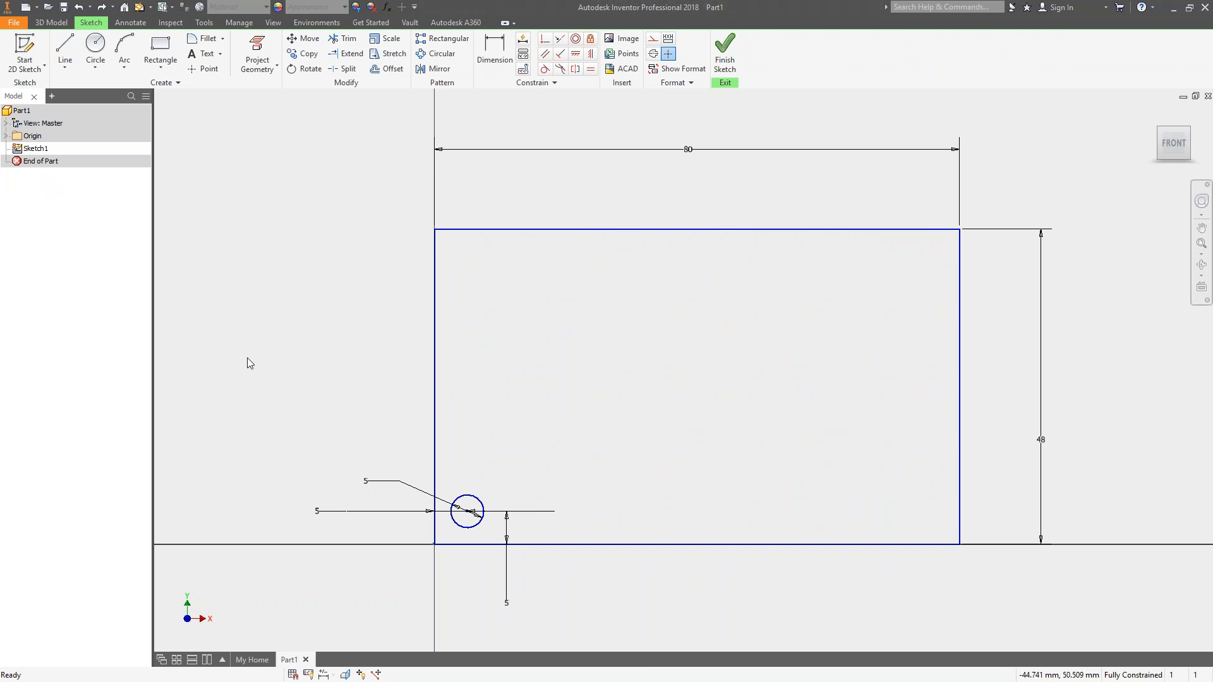
key(e)
click(80, 9)
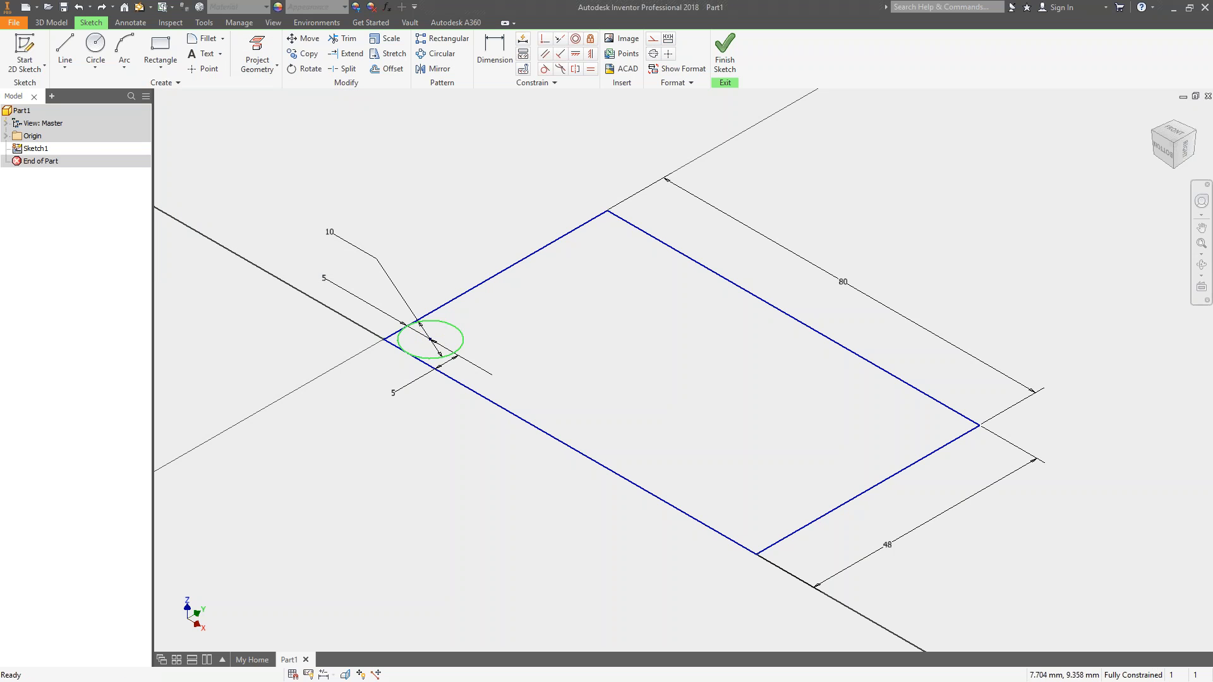
- Delete the circle from the sketch and extrude the plain 80 x 48 mm rectangle 10 mm
key(e)
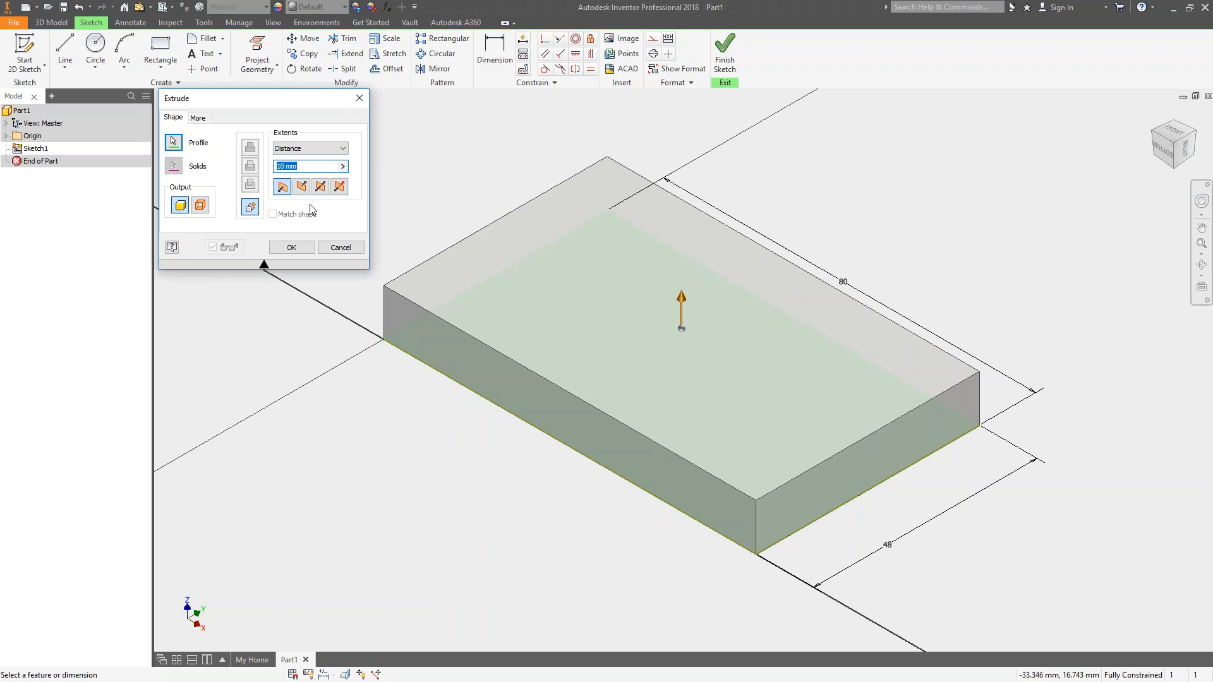
click(292, 250)
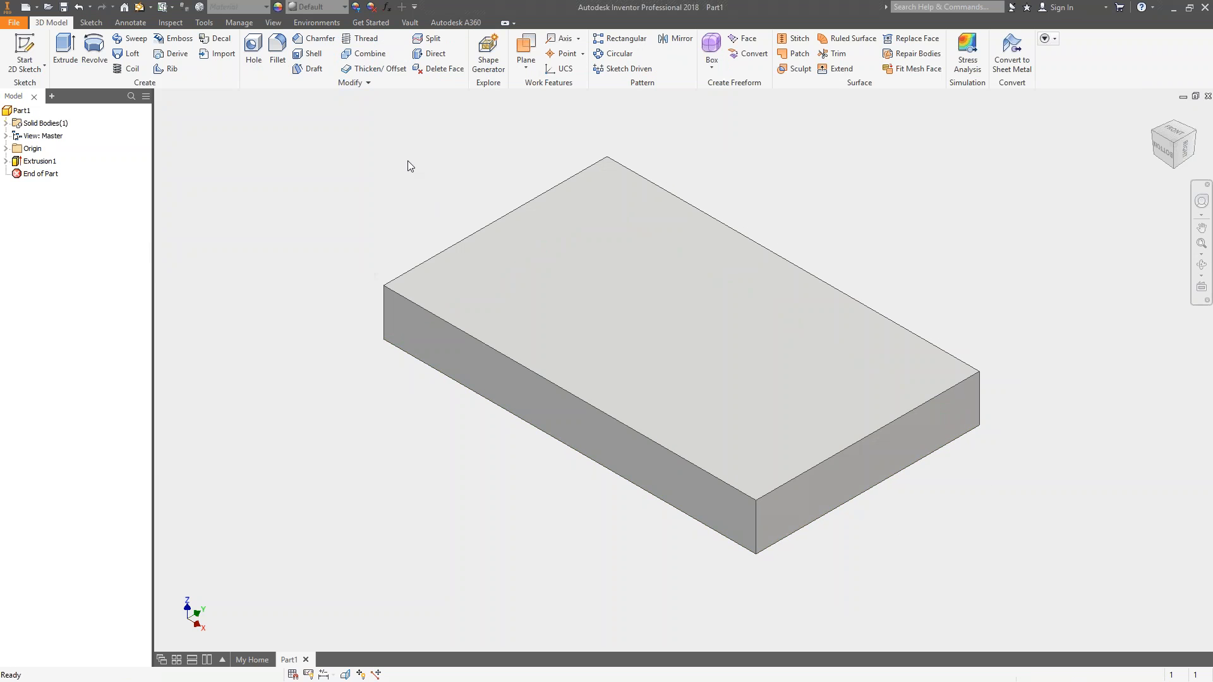
- Place a 5 mm diameter through-all hole on the plate's top face near the corner of the front long edge
click(252, 46)
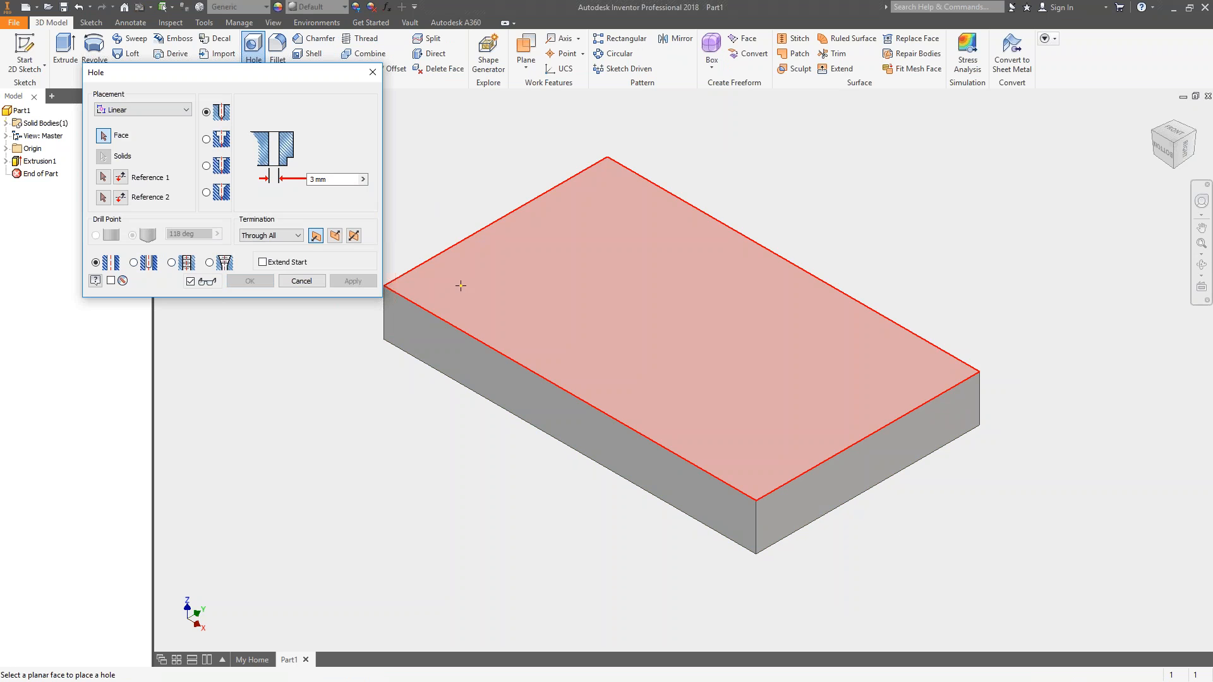
click(462, 282)
click(562, 317)
key(BackSpace)
text(5)
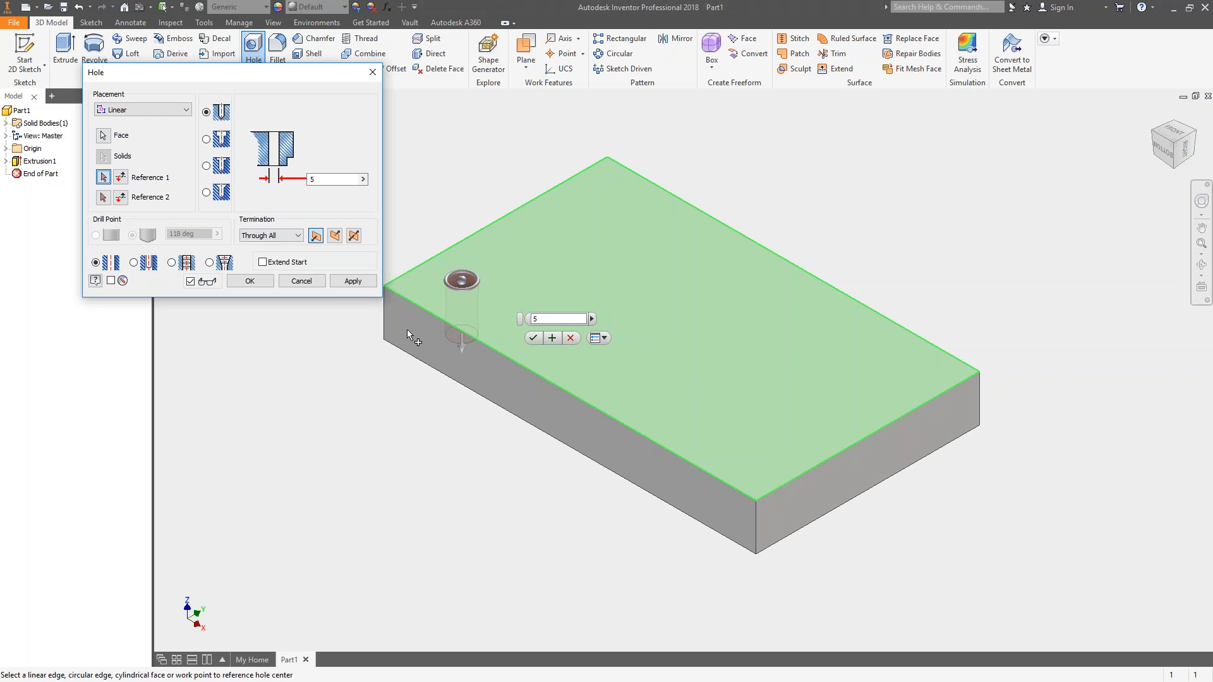
click(533, 338)
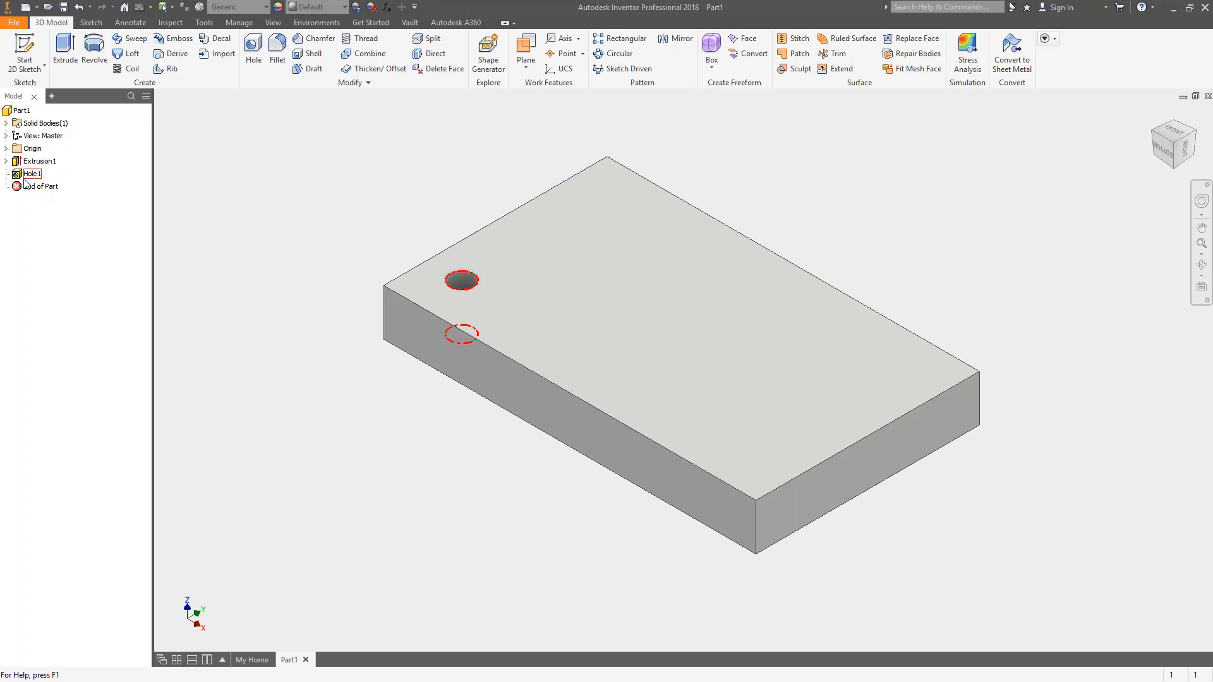
- Edit the hole to position its center 10 mm from the plate's front long edge
right_click(29, 175)
click(70, 219)
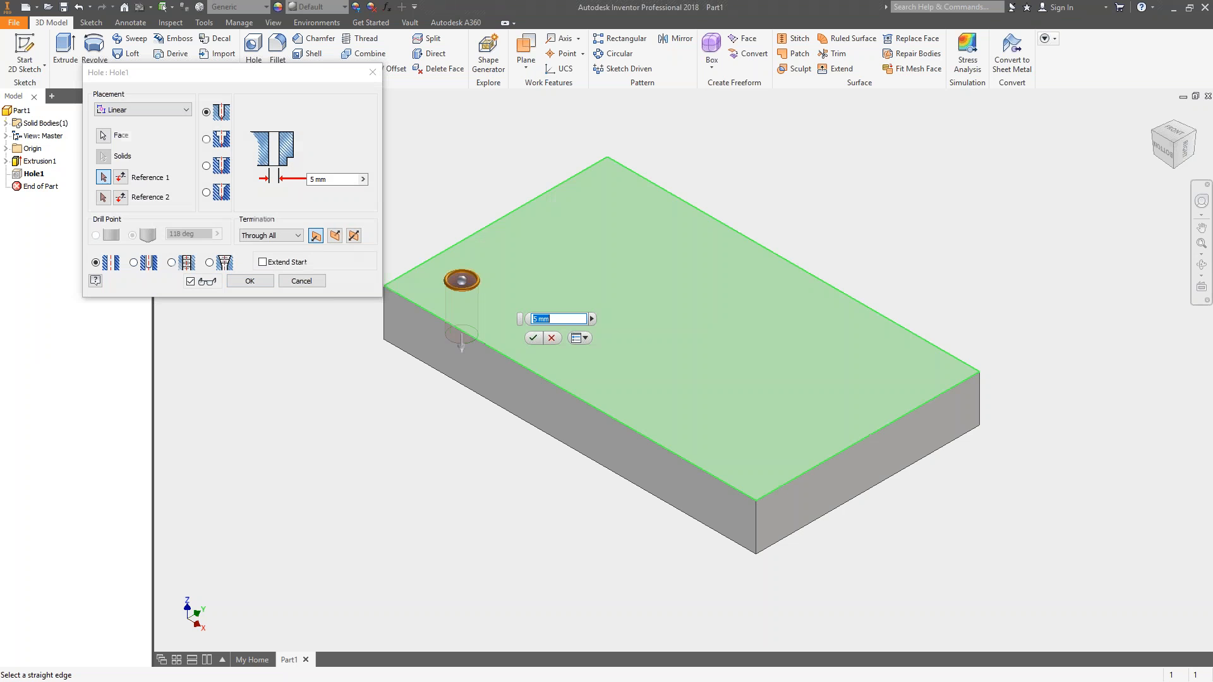
click(435, 316)
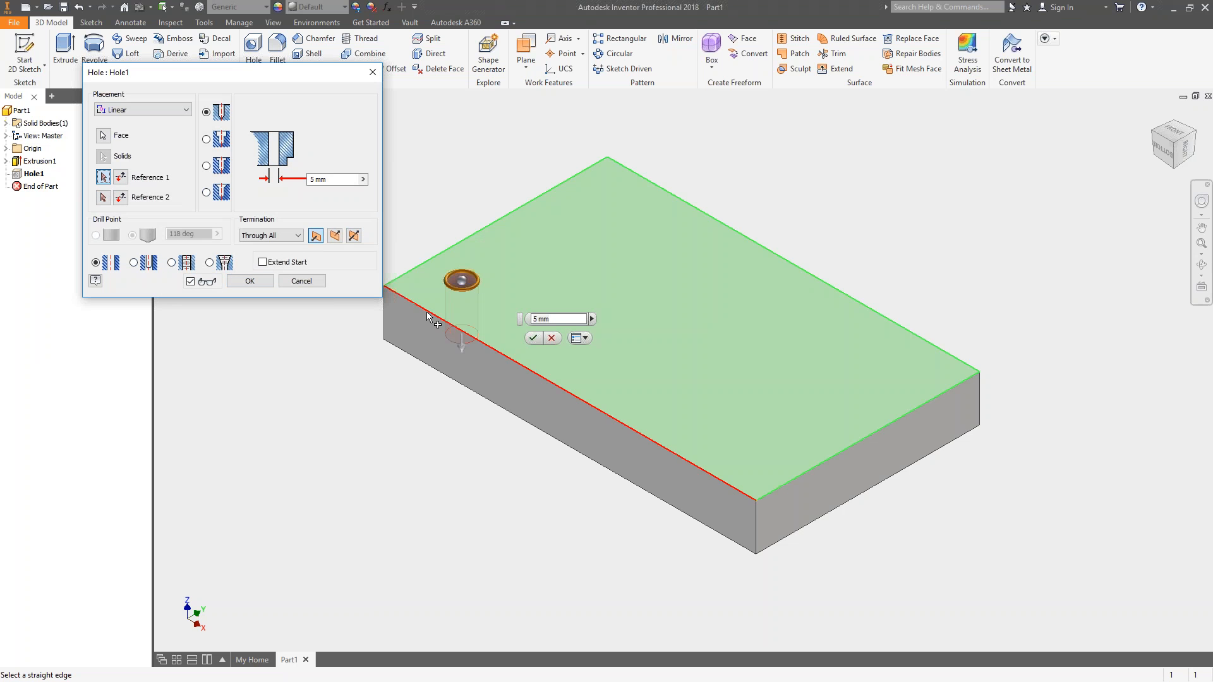
key(Return)
text(10)
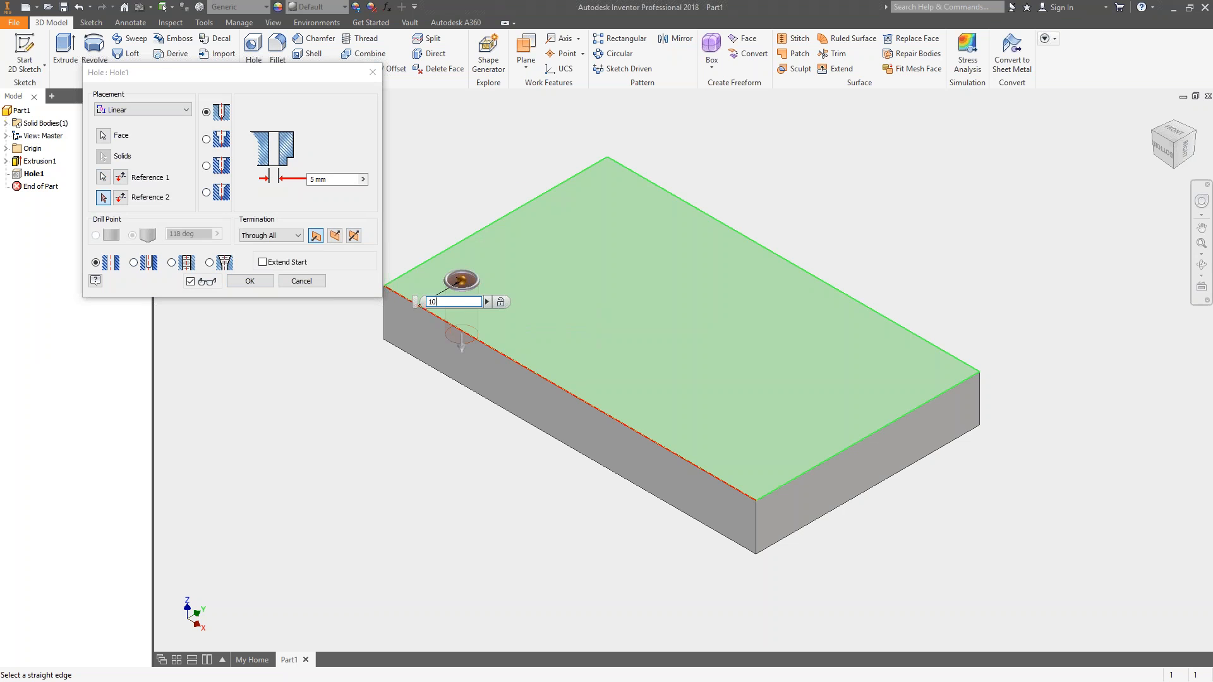
key(Return)
key(Return)
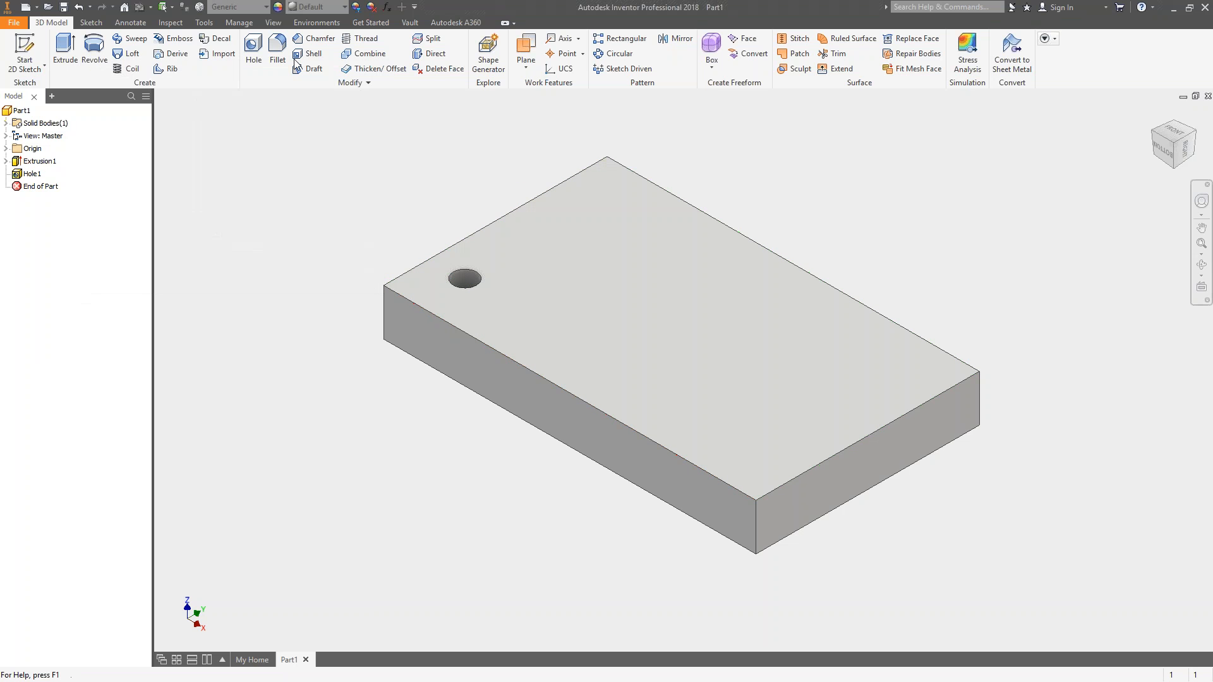
- Edit the hole again to position its center 10 mm from the plate's adjacent short edge
right_click(31, 173)
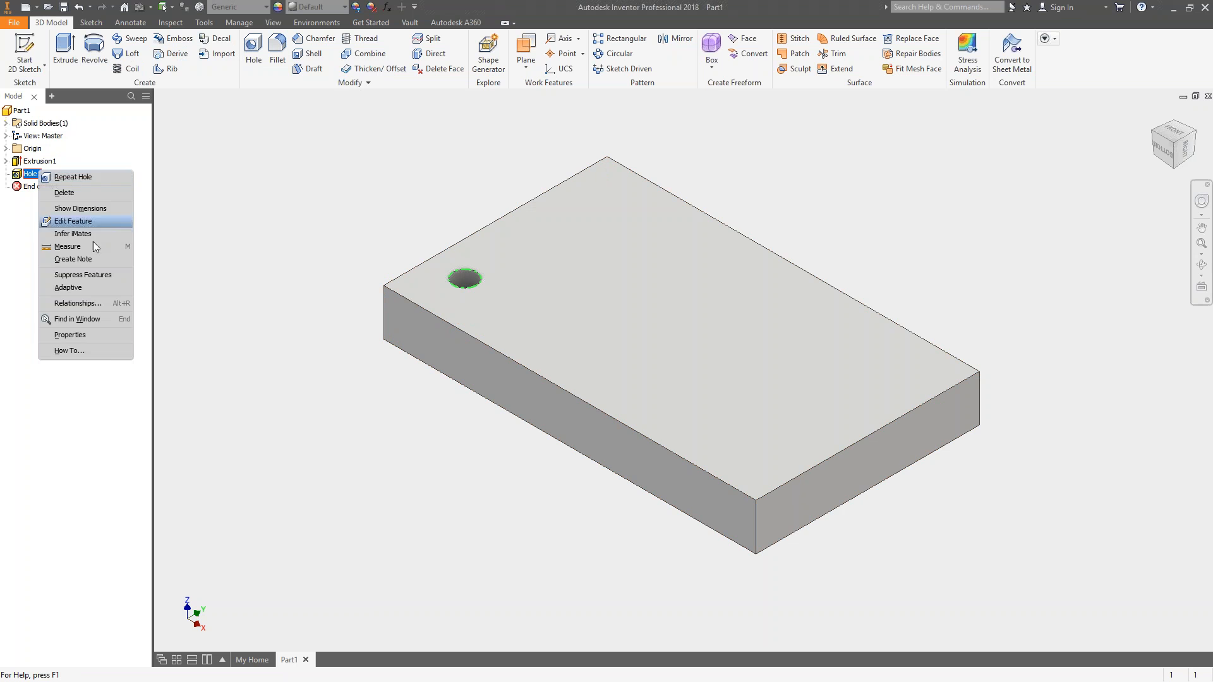
click(70, 235)
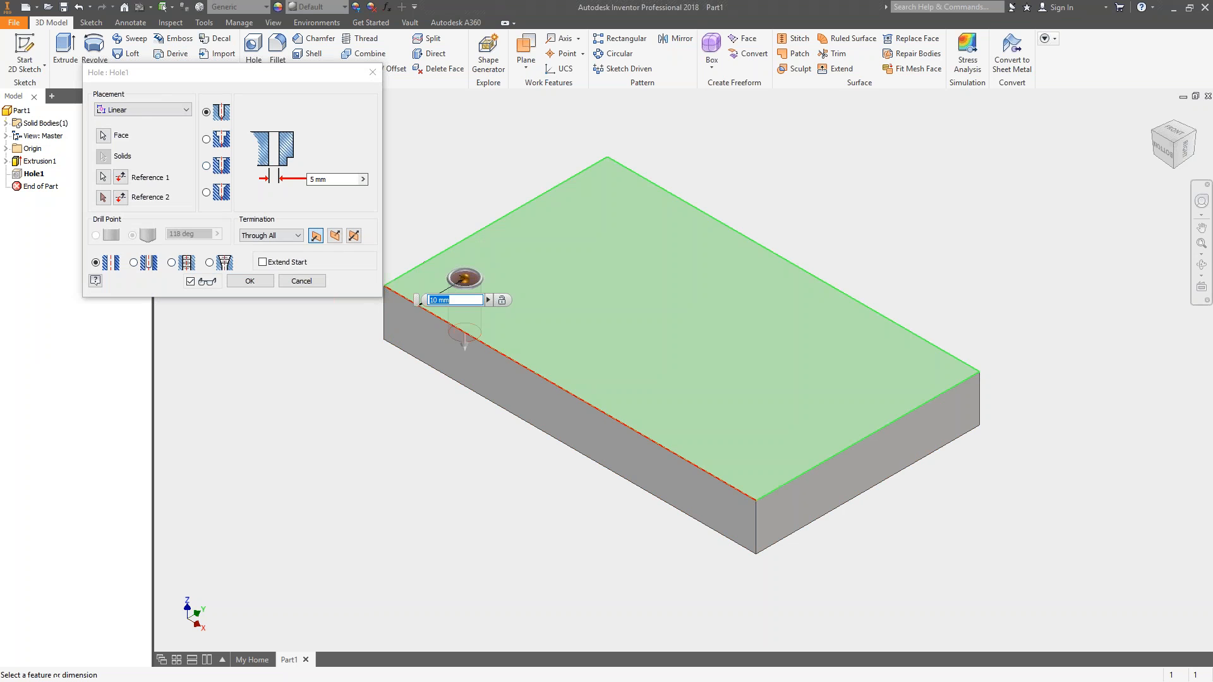
click(103, 197)
click(437, 256)
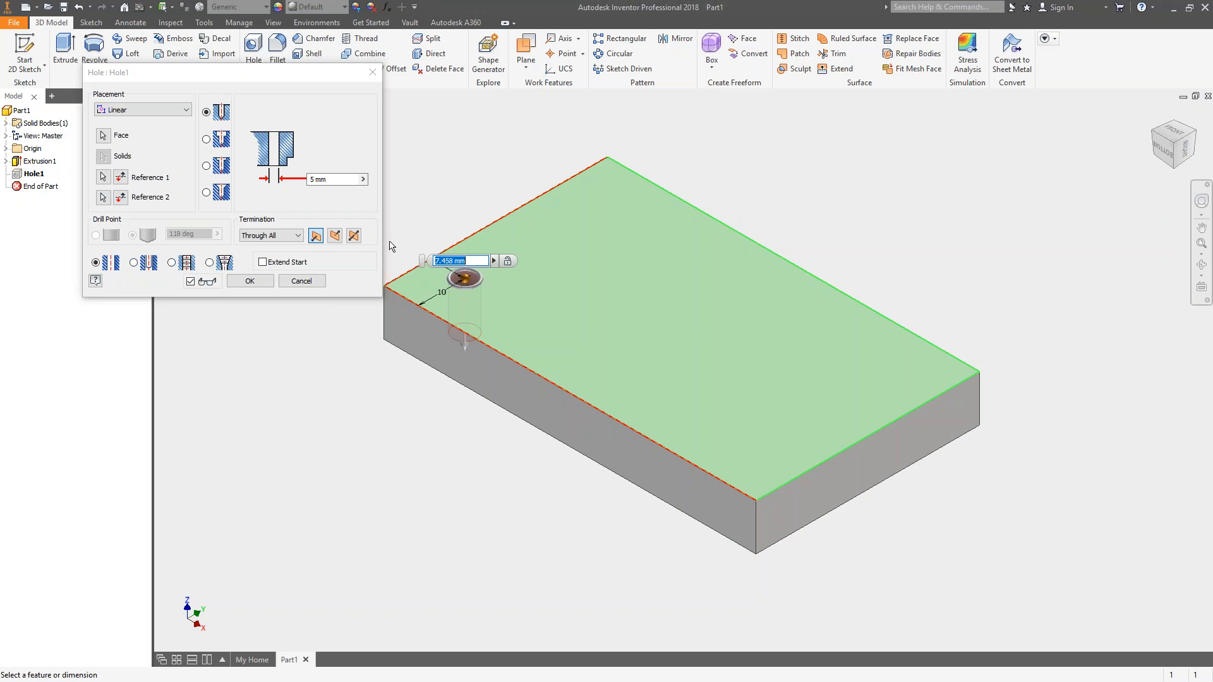
text(10)
key(Return)
click(251, 281)
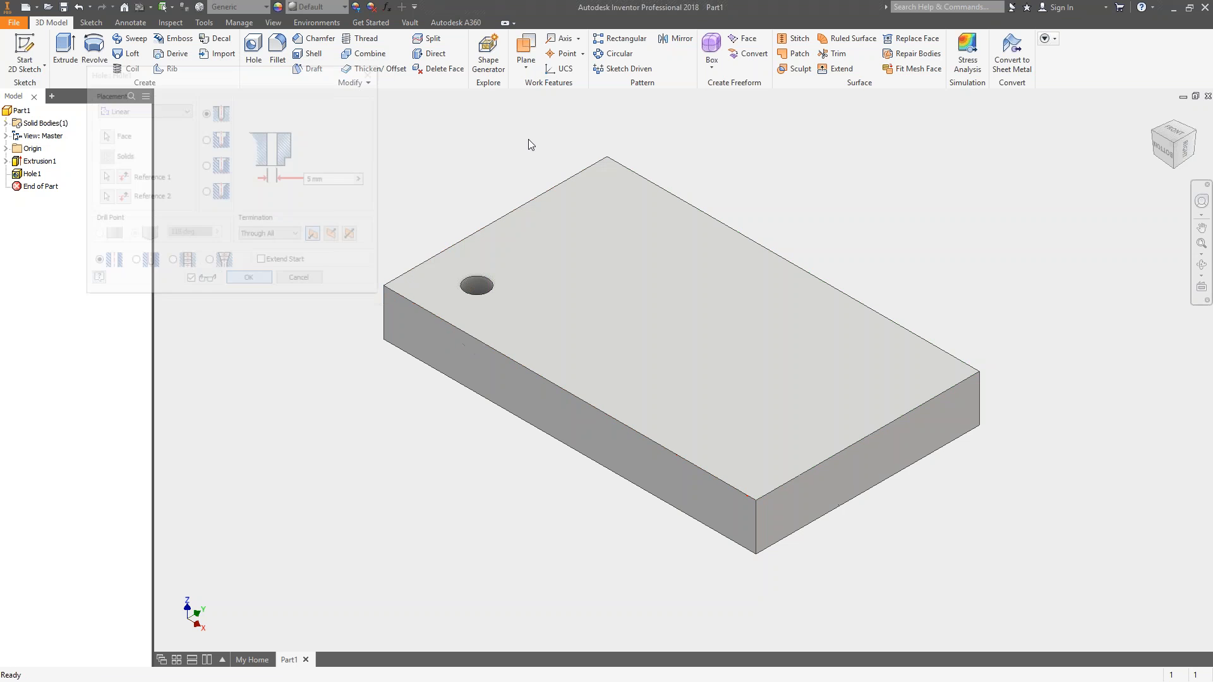
- Edit the plate's hole, try the countersink hole type, and return it to a simple drilled hole
right_click(32, 180)
click(60, 229)
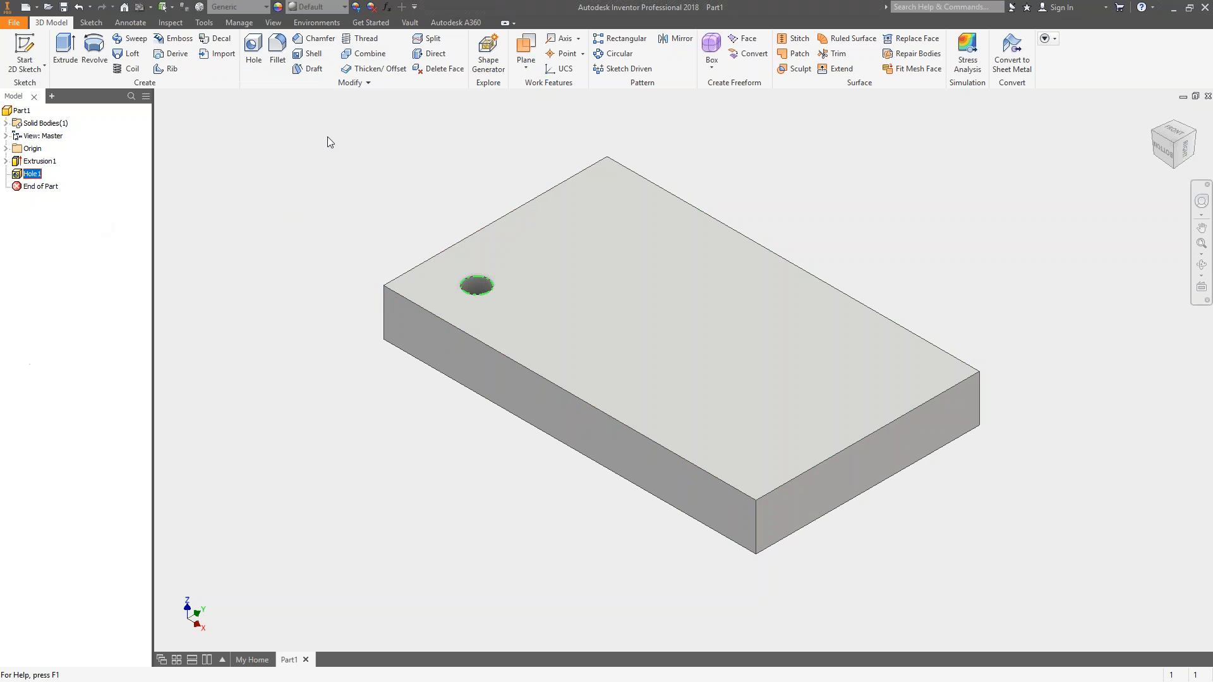
click(207, 193)
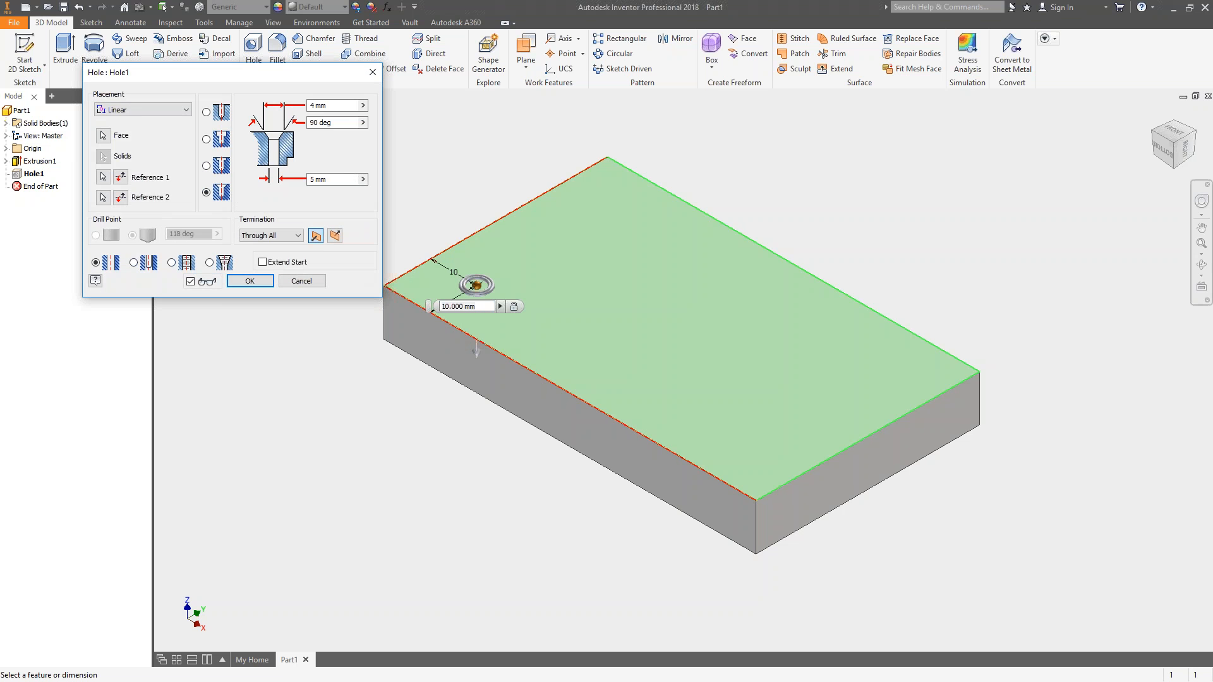
click(207, 111)
click(256, 282)
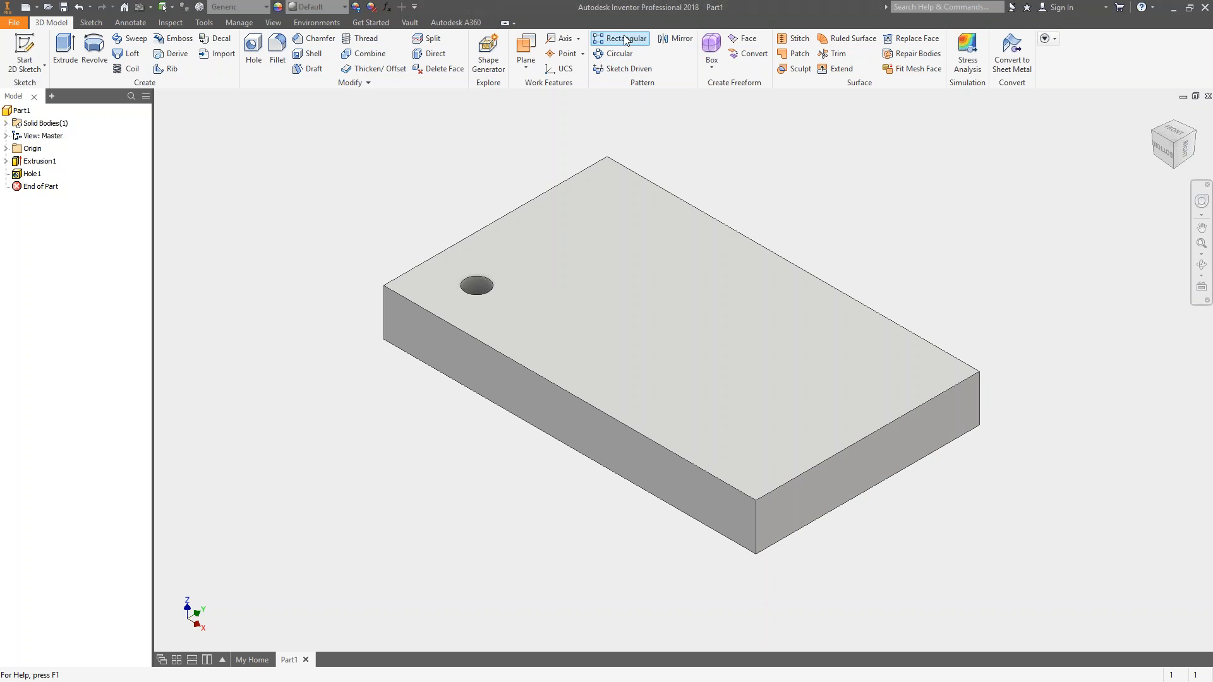
- Set up a rectangular pattern of the hole along the plate's front long edge and inward along the adjacent short edge
click(611, 44)
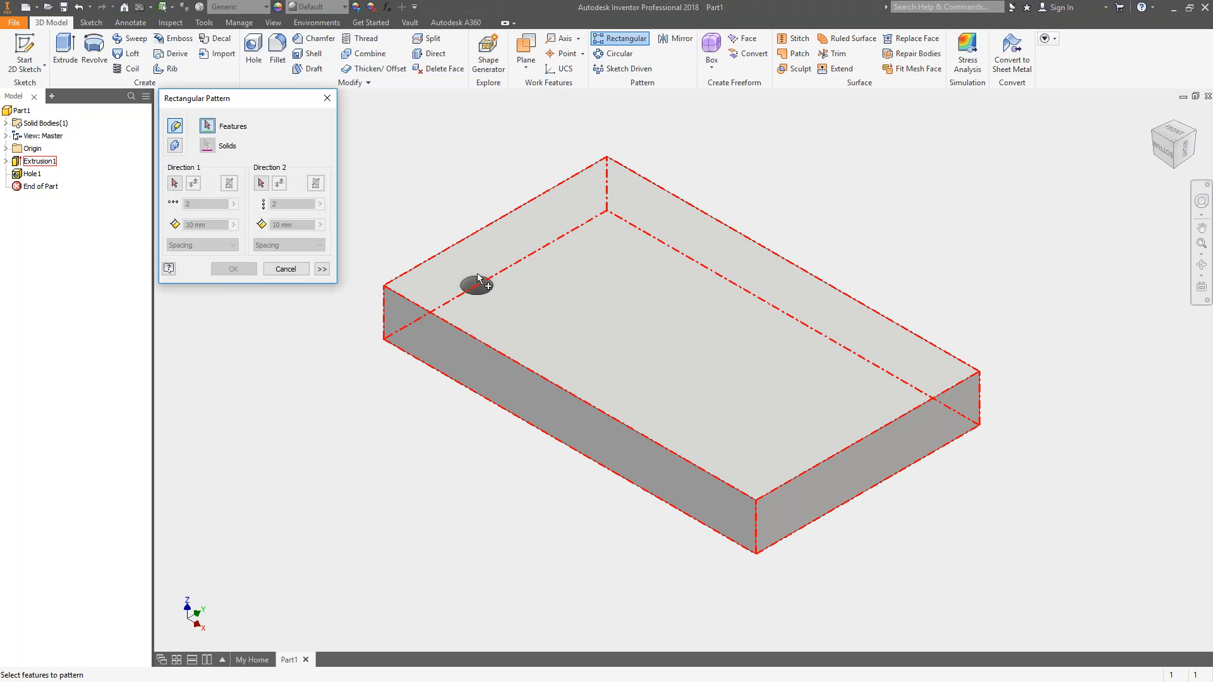
click(486, 287)
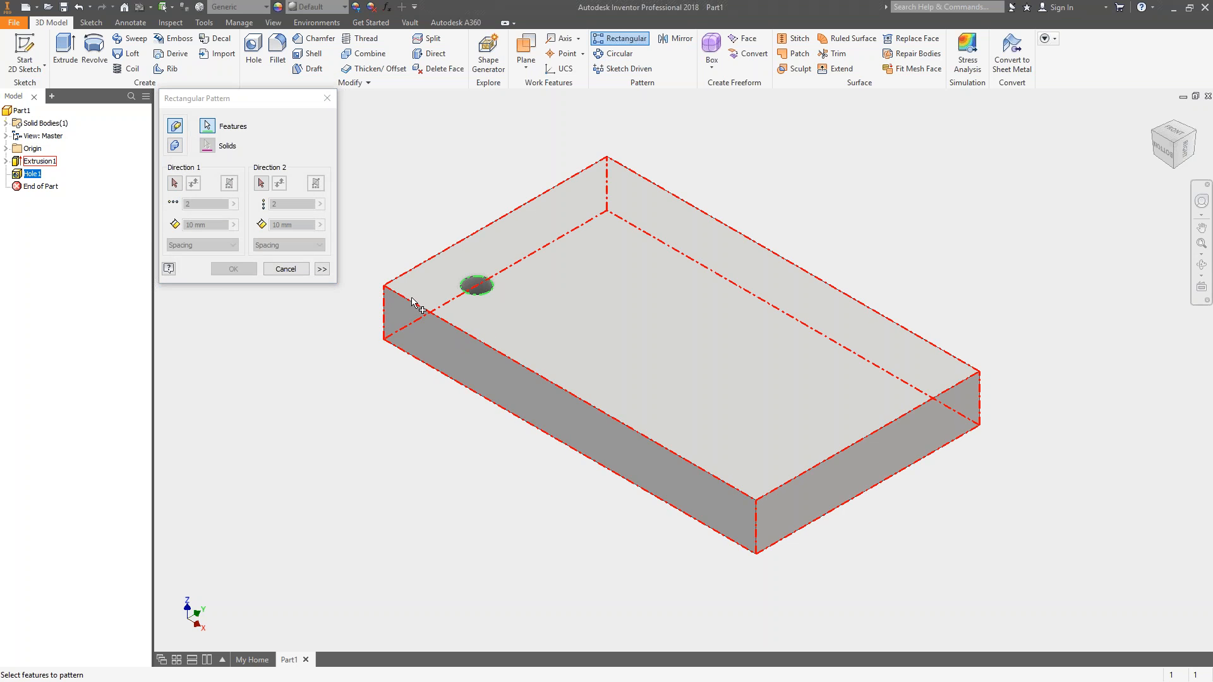
click(176, 184)
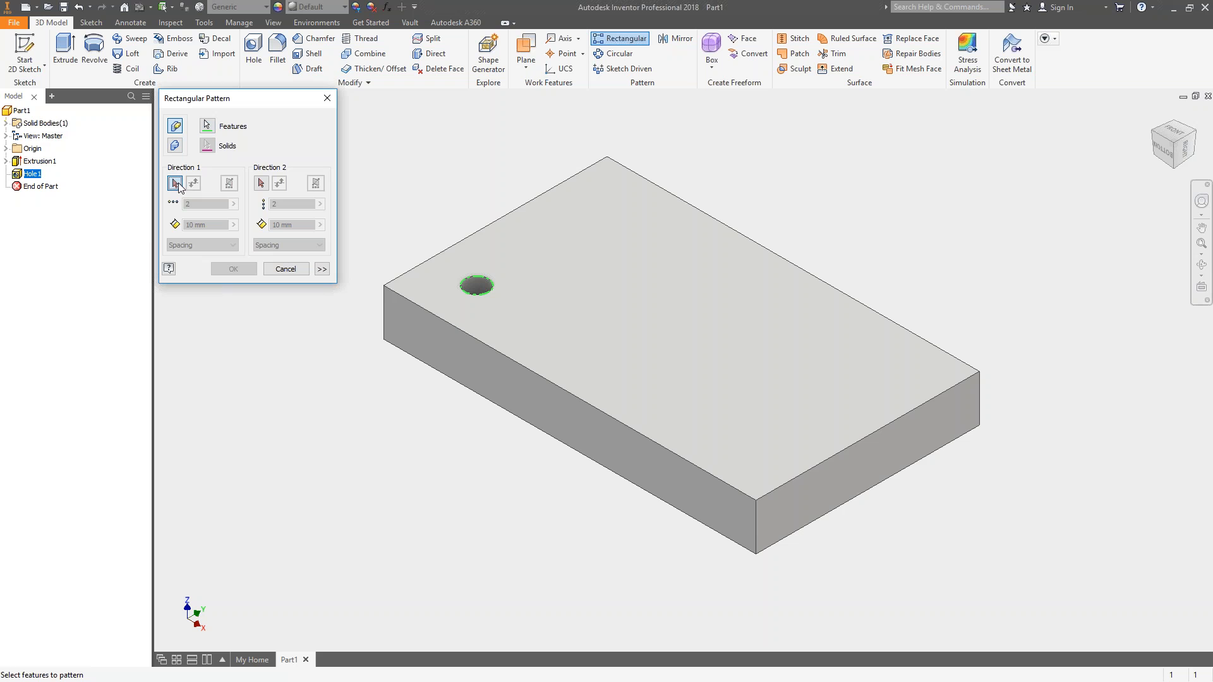
click(436, 318)
click(260, 183)
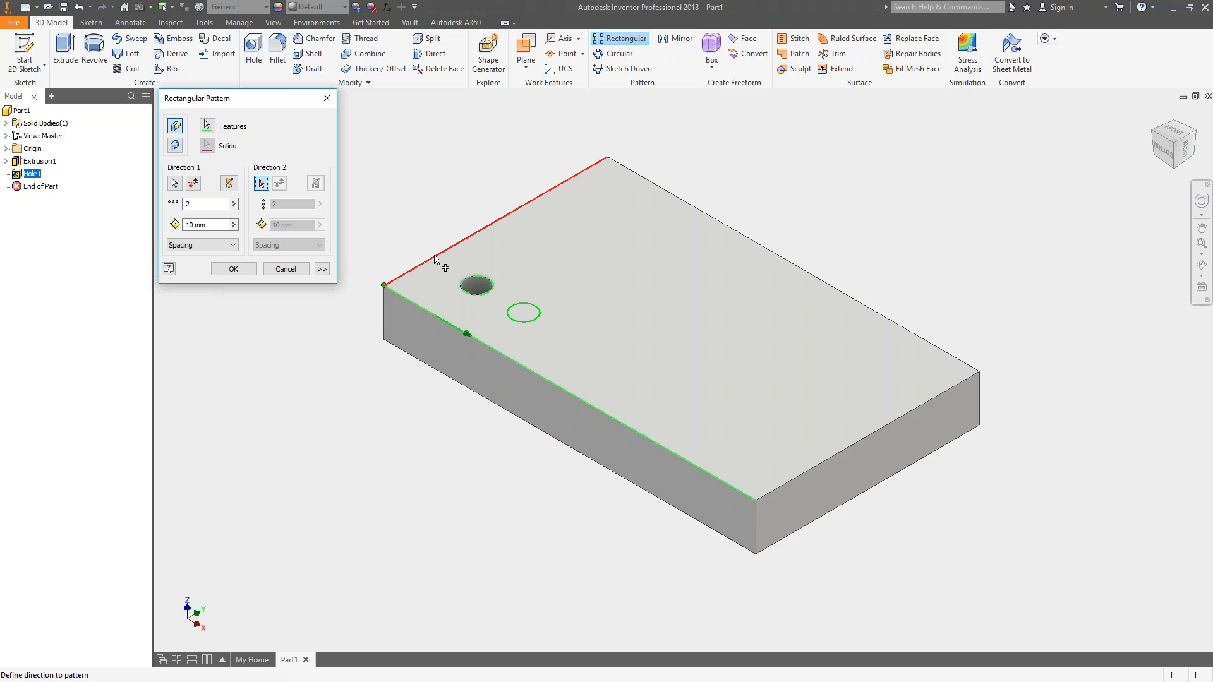
click(496, 221)
click(280, 184)
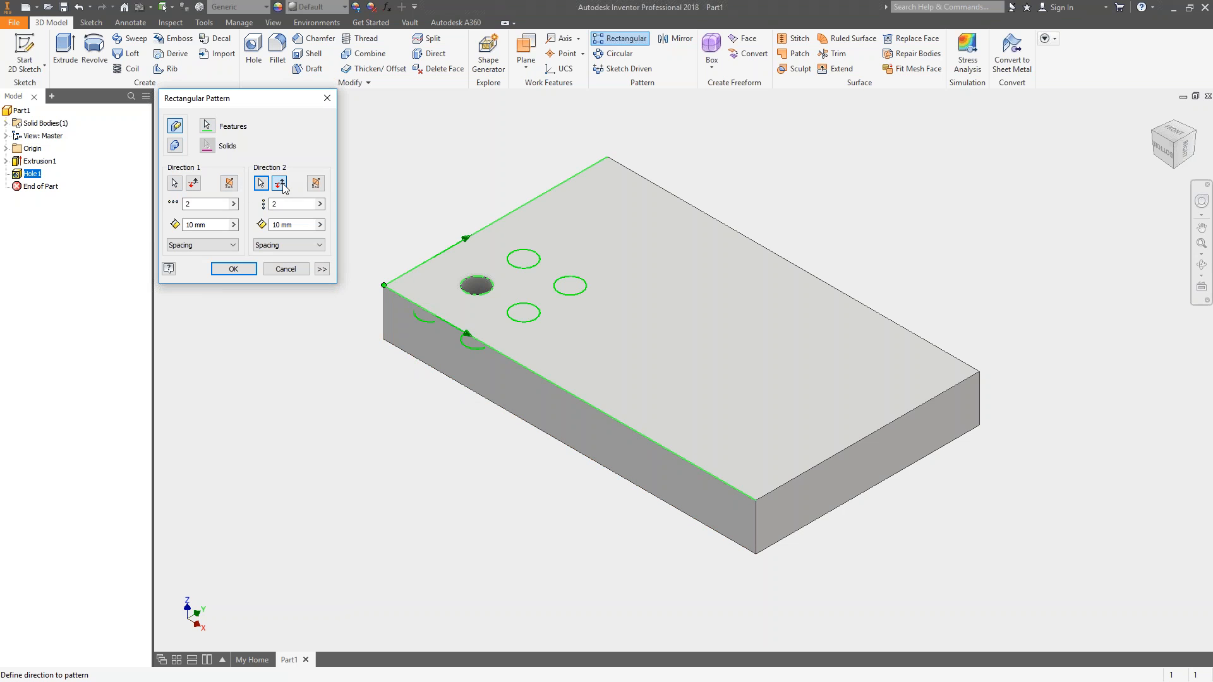
- Set the pattern to 7 holes along the long edge and 4 along the short edge, and create it
double_click(292, 204)
text(3)
text(4)
double_click(196, 204)
text(7)
click(236, 268)
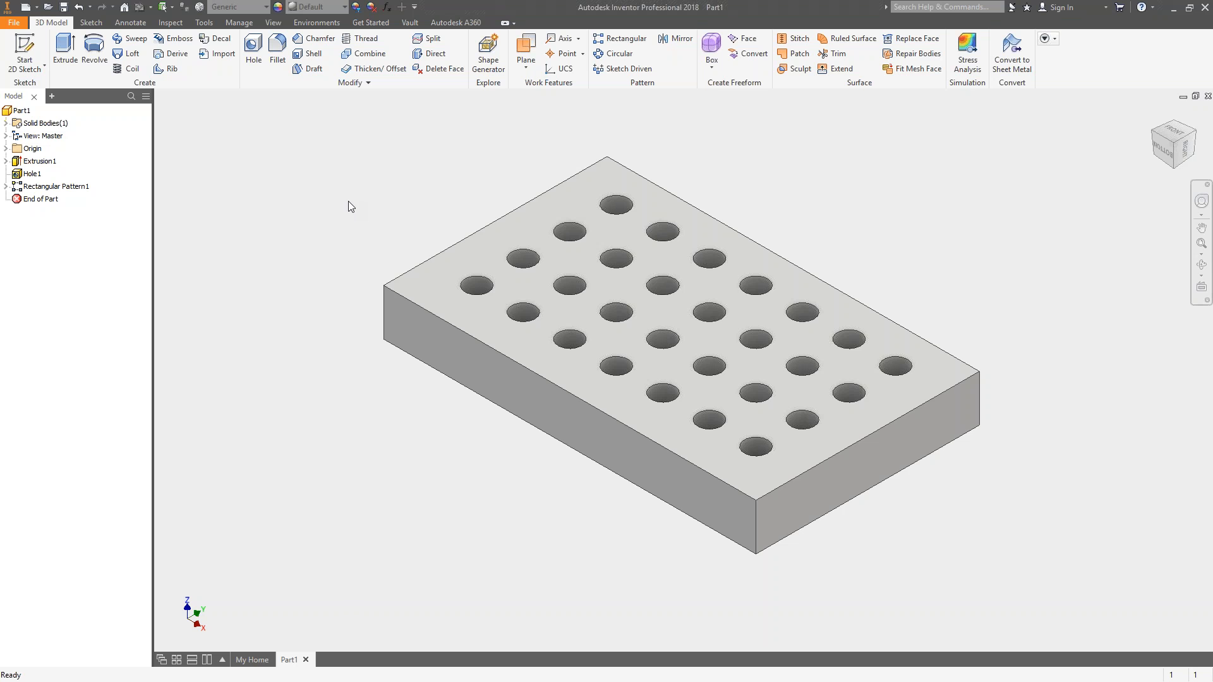
- Roll the part history back to just before the hole, leaving out the hole and its rectangular pattern
double_click(53, 188)
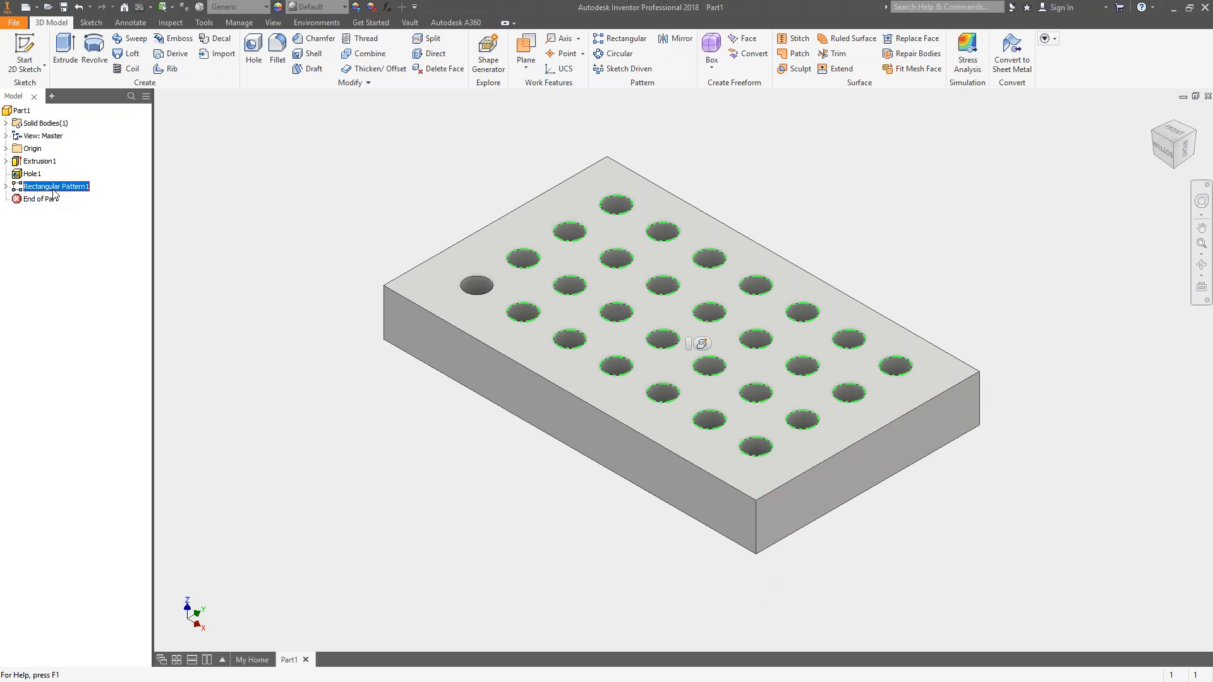
click(36, 176)
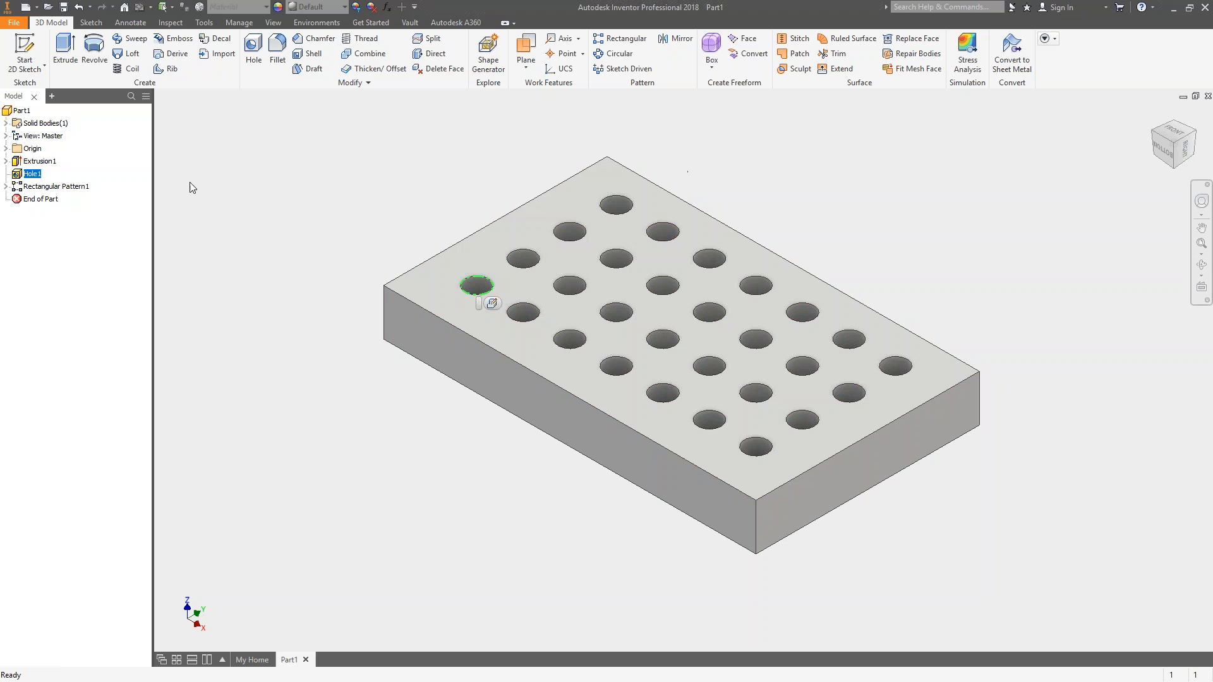
click(45, 200)
drag(46, 206, 49, 170)
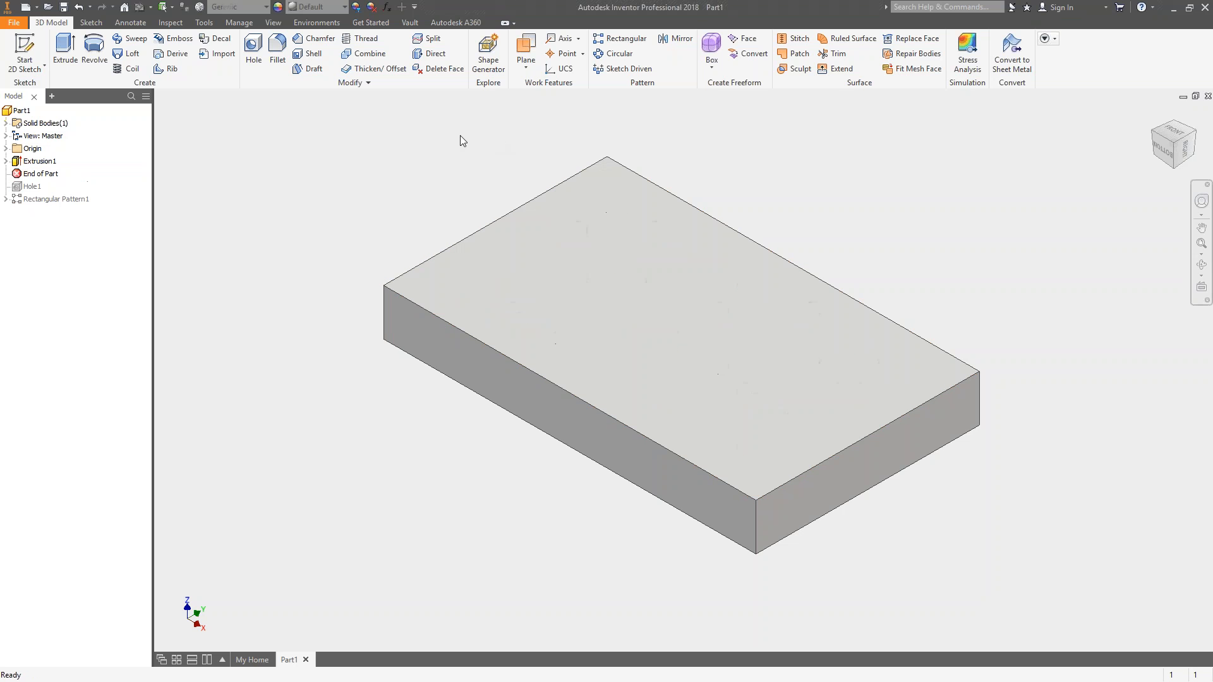
- Create a new part file and start a sketch on its XY plane
click(47, 7)
click(774, 452)
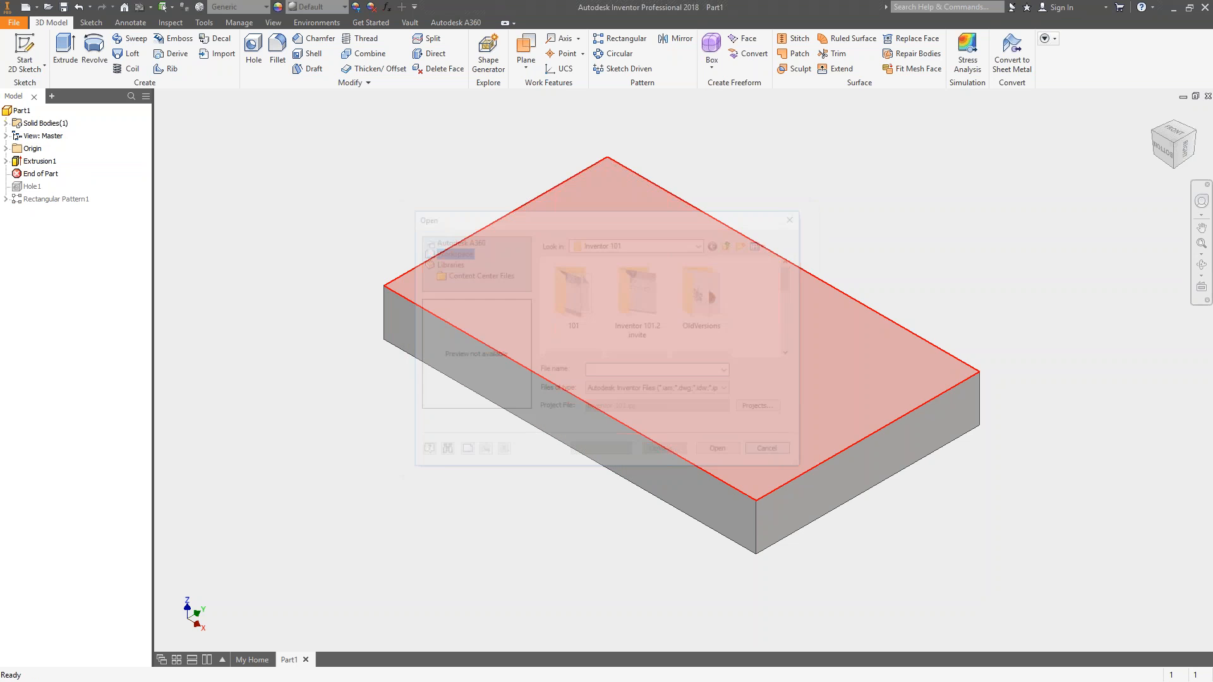
click(25, 7)
click(676, 235)
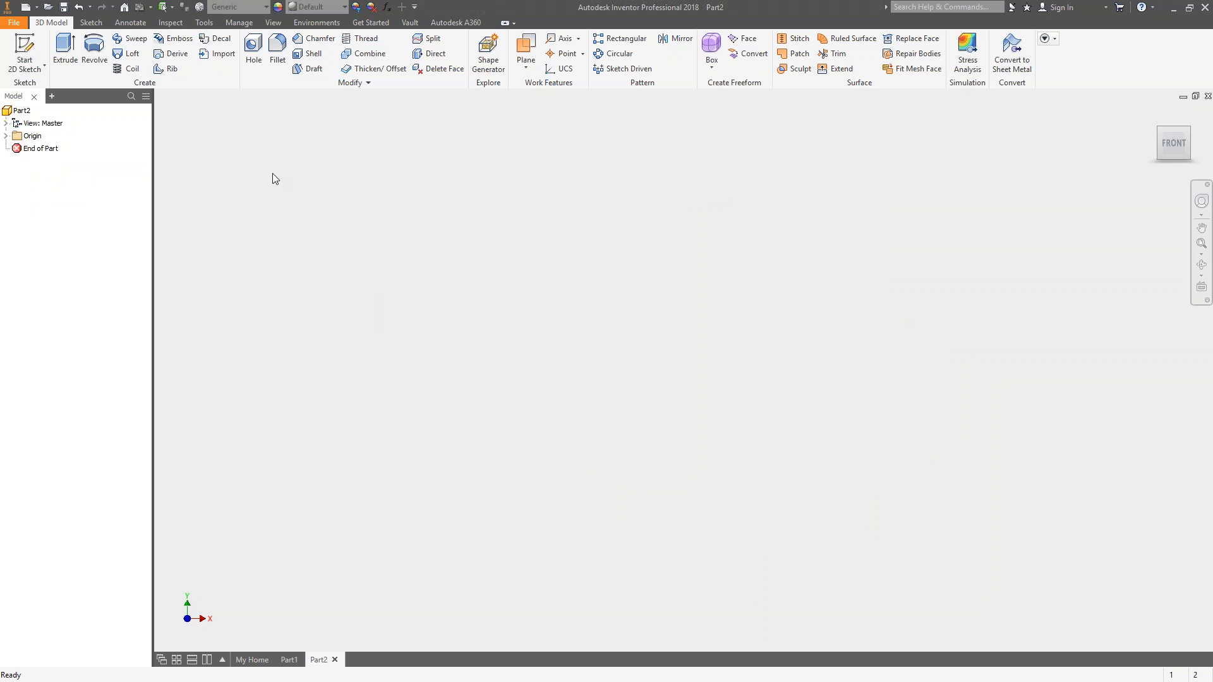
click(5, 136)
right_click(40, 173)
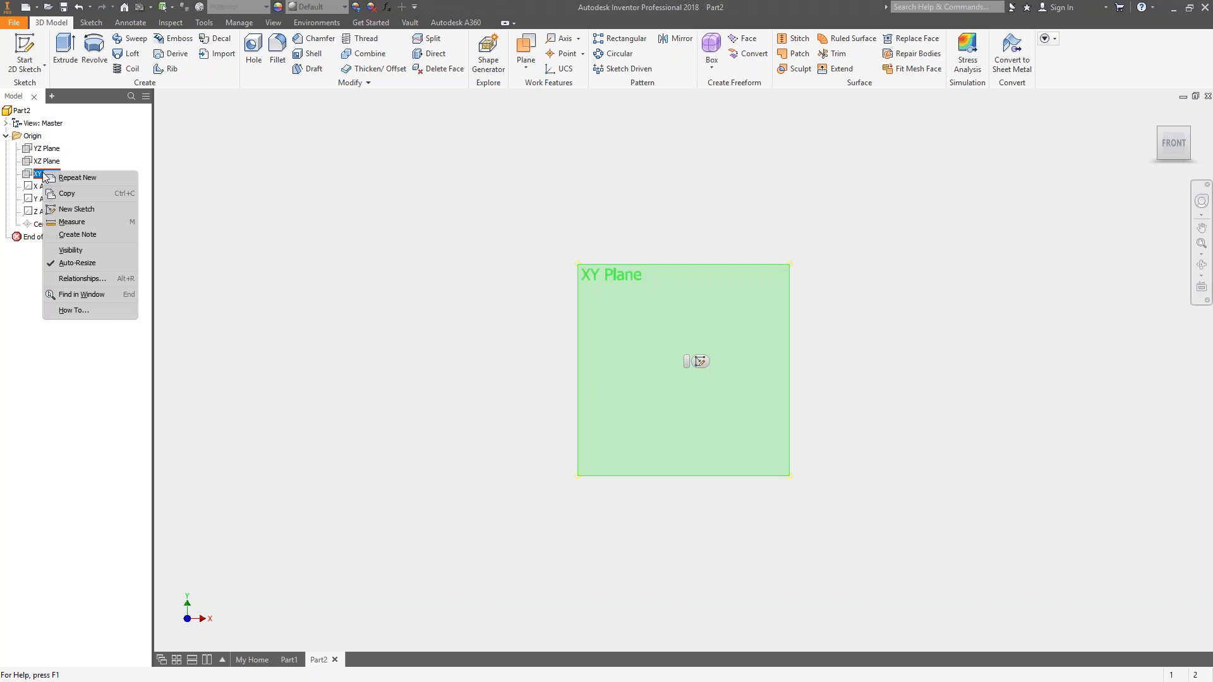
click(84, 209)
- Draw a rectangle about 48 x 24 mm around the origin and a smaller rectangle overlapping the middle of its top edge
click(160, 51)
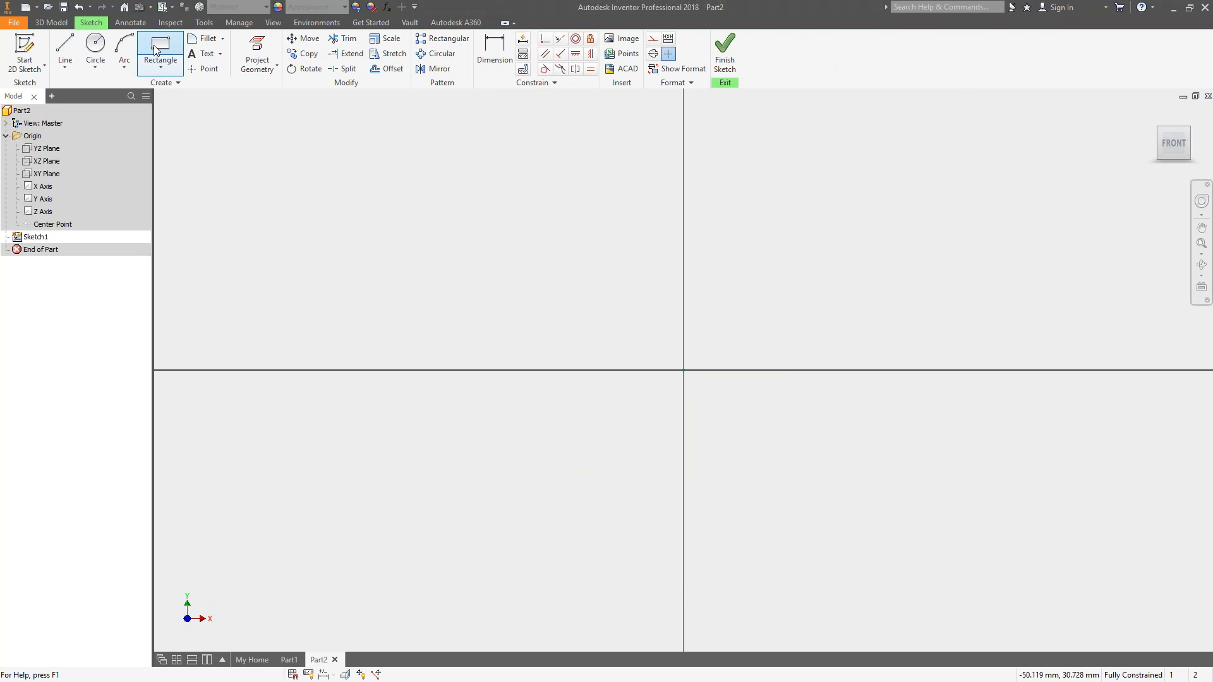
click(424, 231)
click(933, 488)
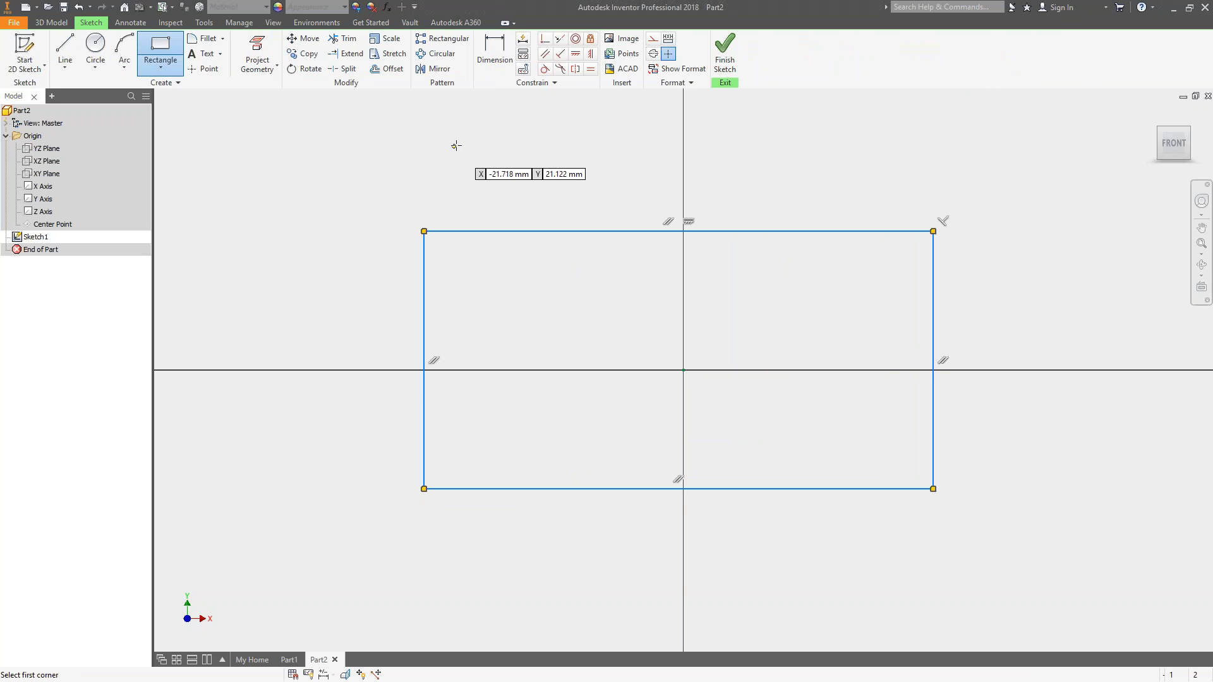
click(534, 160)
click(787, 280)
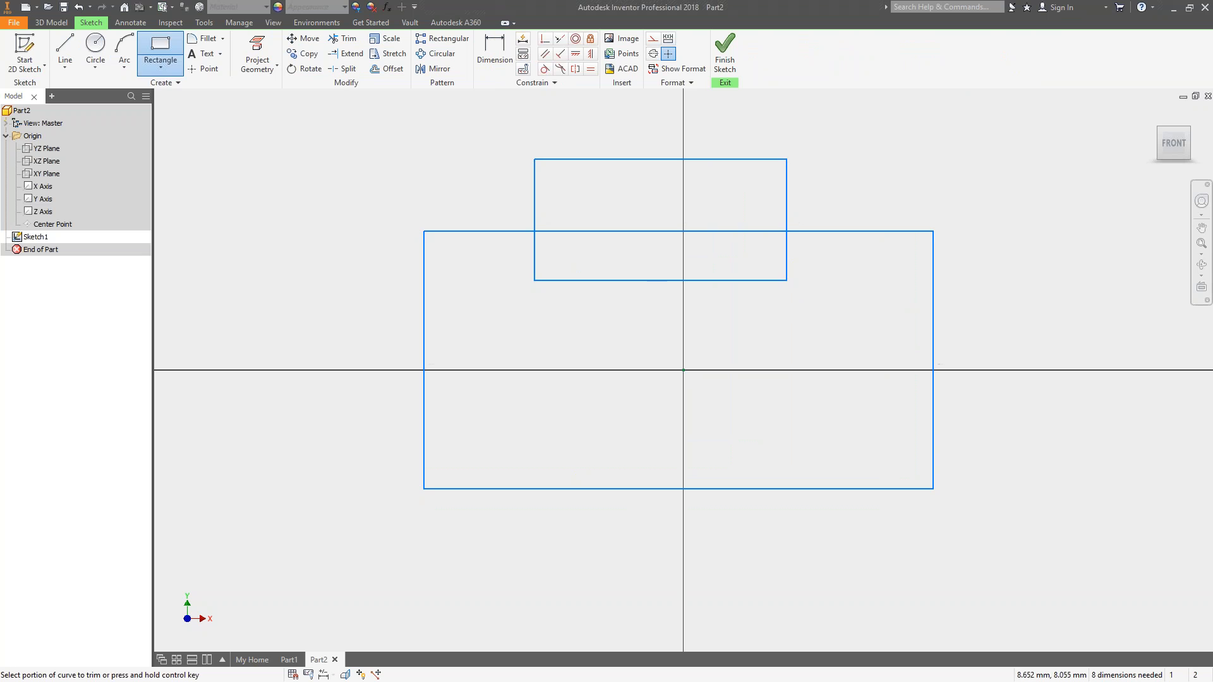
- Trim away the overlapping segments of the two rectangles to leave one closed stepped outline
key(x)
click(767, 283)
click(786, 265)
click(764, 232)
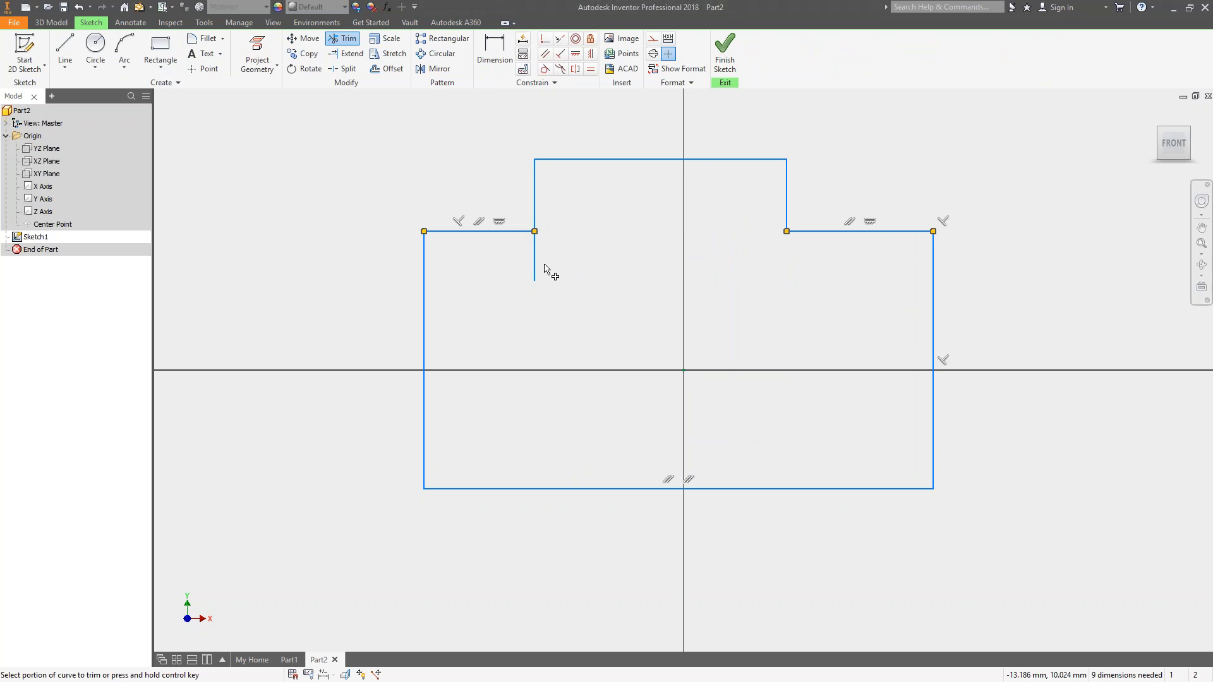
click(534, 272)
scroll(600, 281, down, 5)
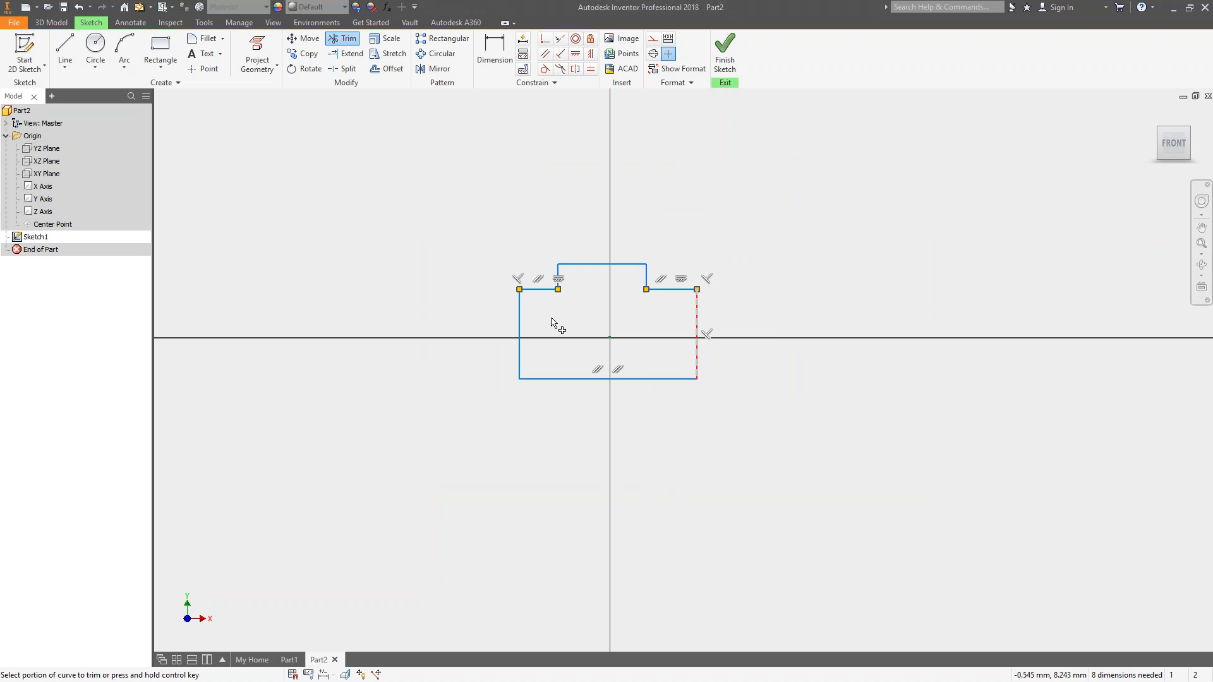
- Auto-dimension the entire stepped outline with both dimensions and constraints applied
click(524, 41)
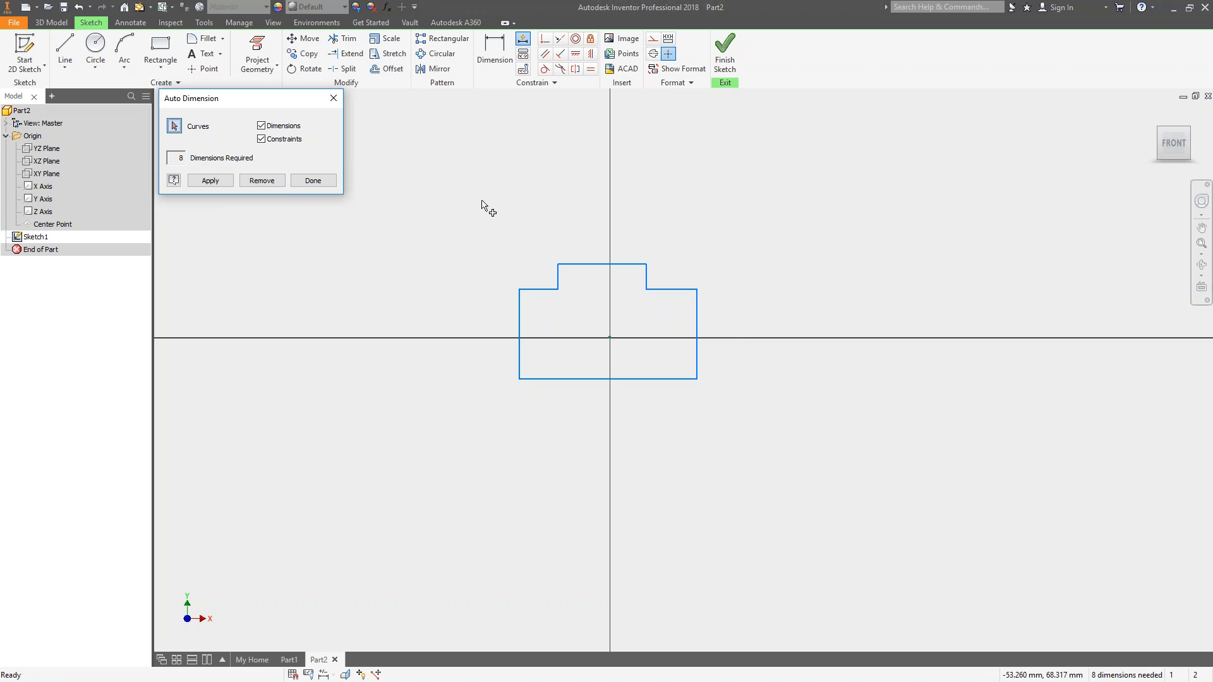
mouse_move(730, 225)
mouse_down()
mouse_move(531, 394)
mouse_move(444, 416)
mouse_up()
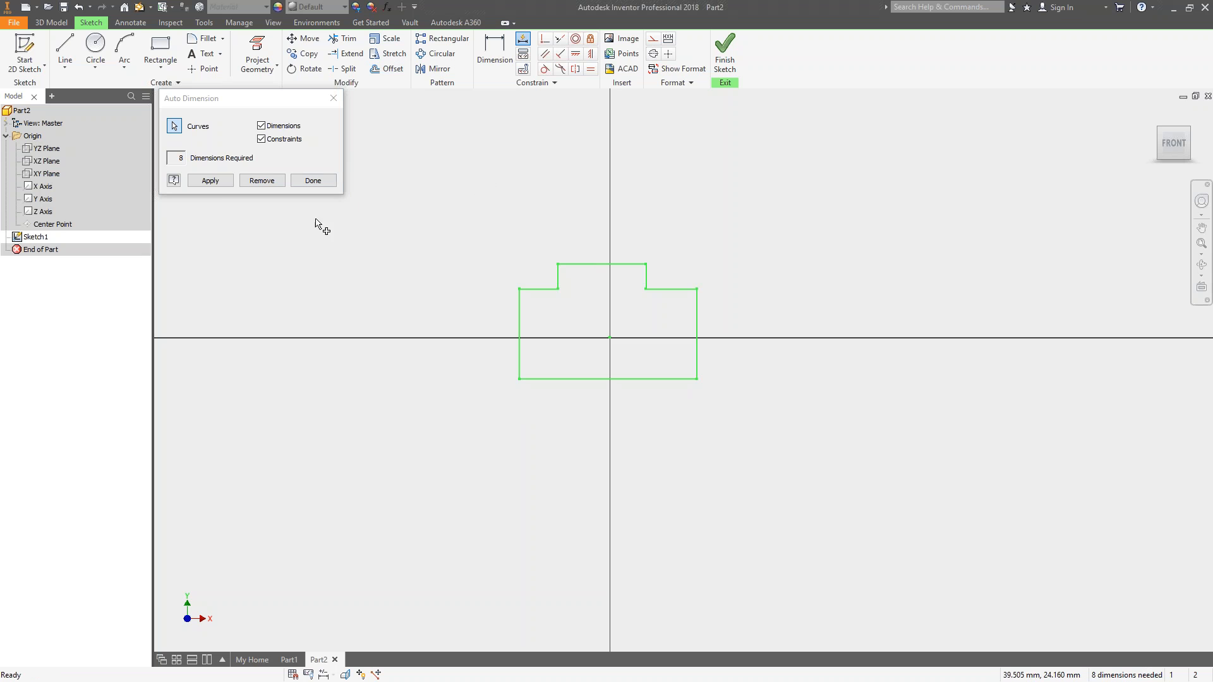
click(214, 181)
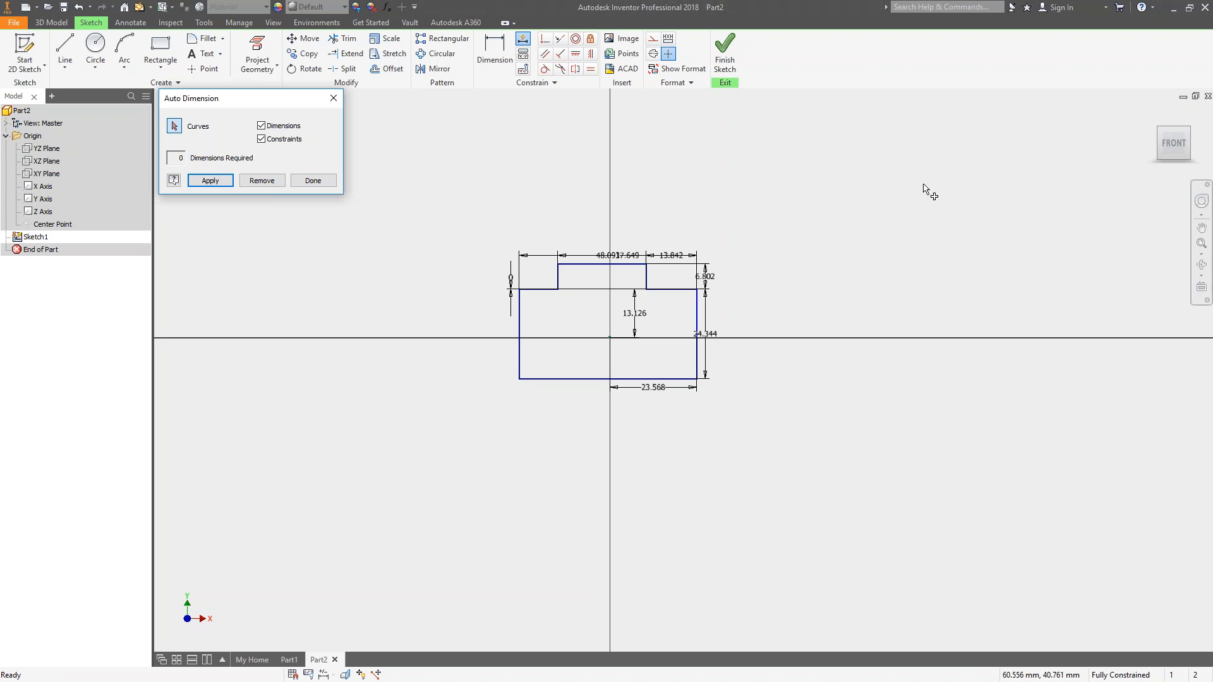
click(323, 184)
- Delete the vertical and horizontal dimensions that locate the outline relative to the origin
scroll(725, 338, up, 3)
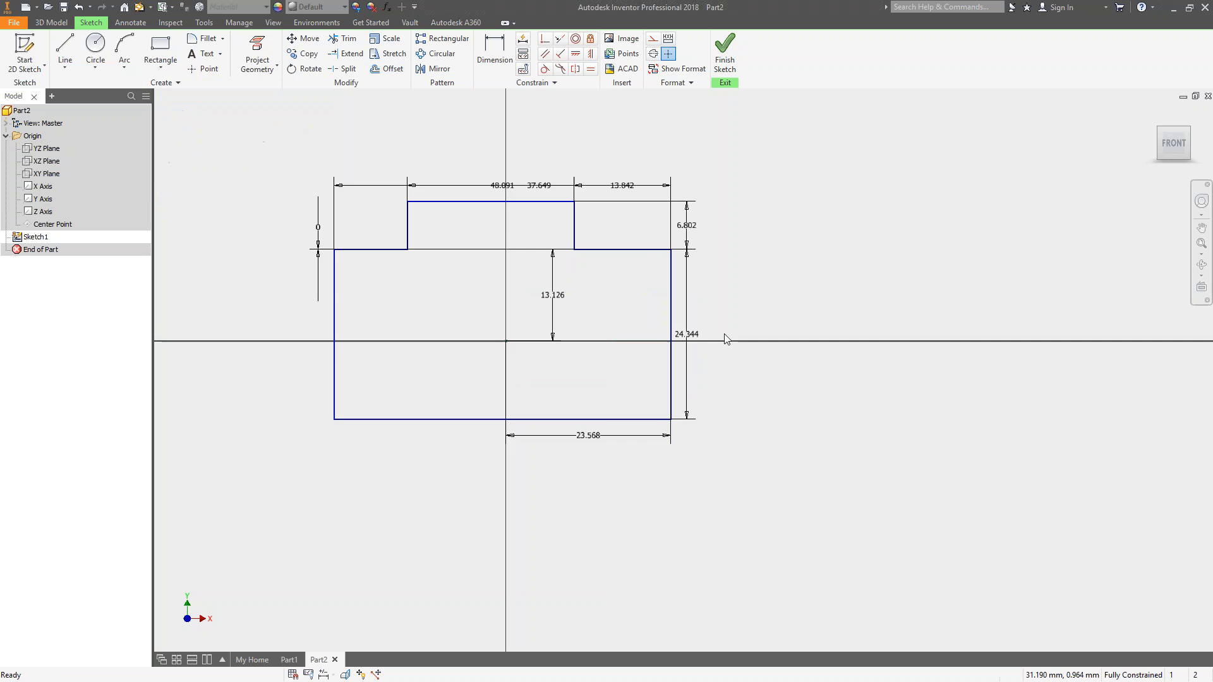
middle_drag(725, 338, 812, 349)
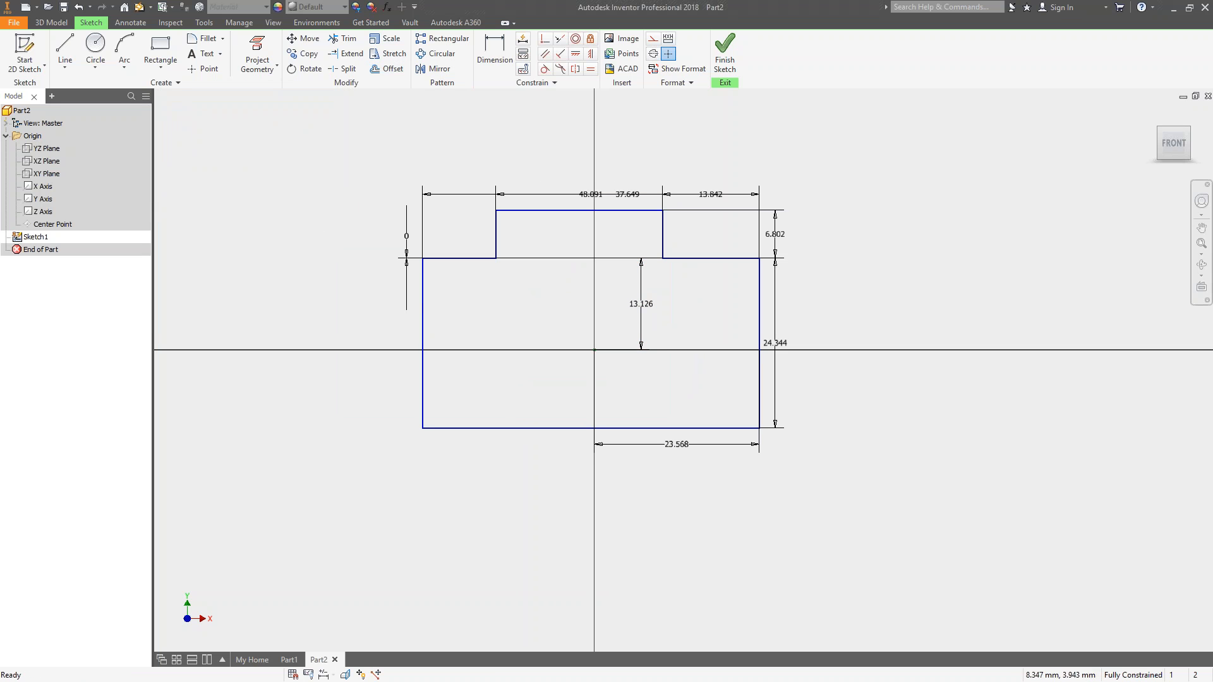
click(646, 307)
key(Delete)
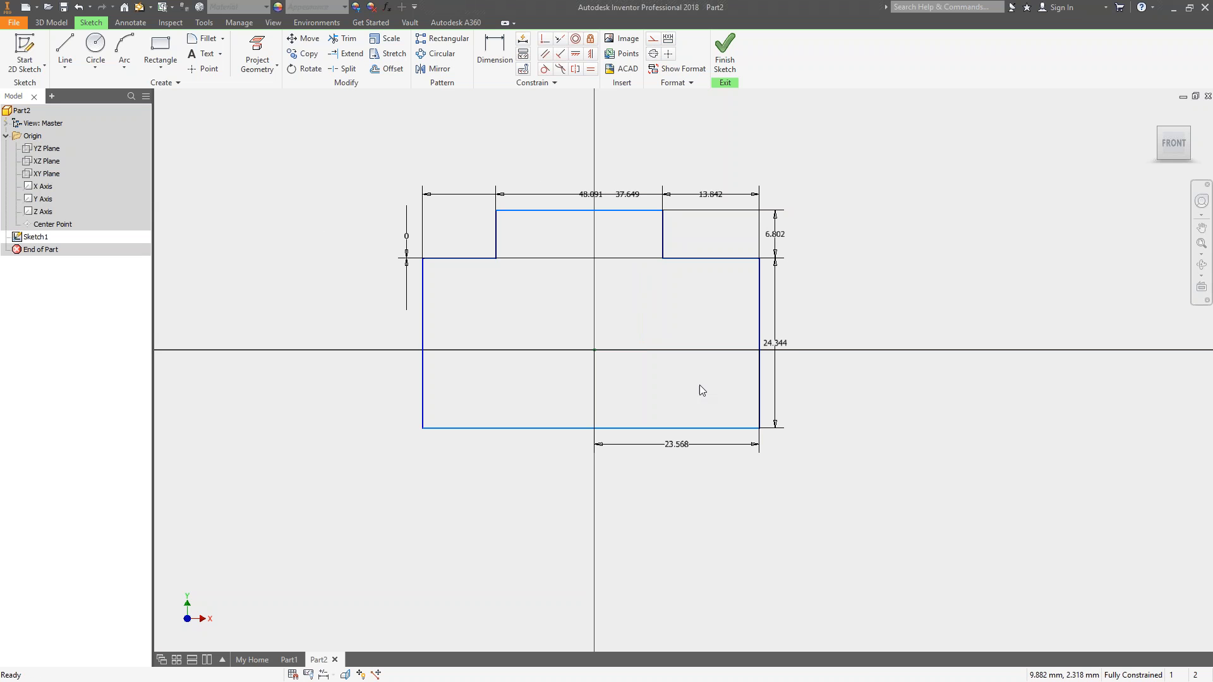
click(678, 447)
key(Delete)
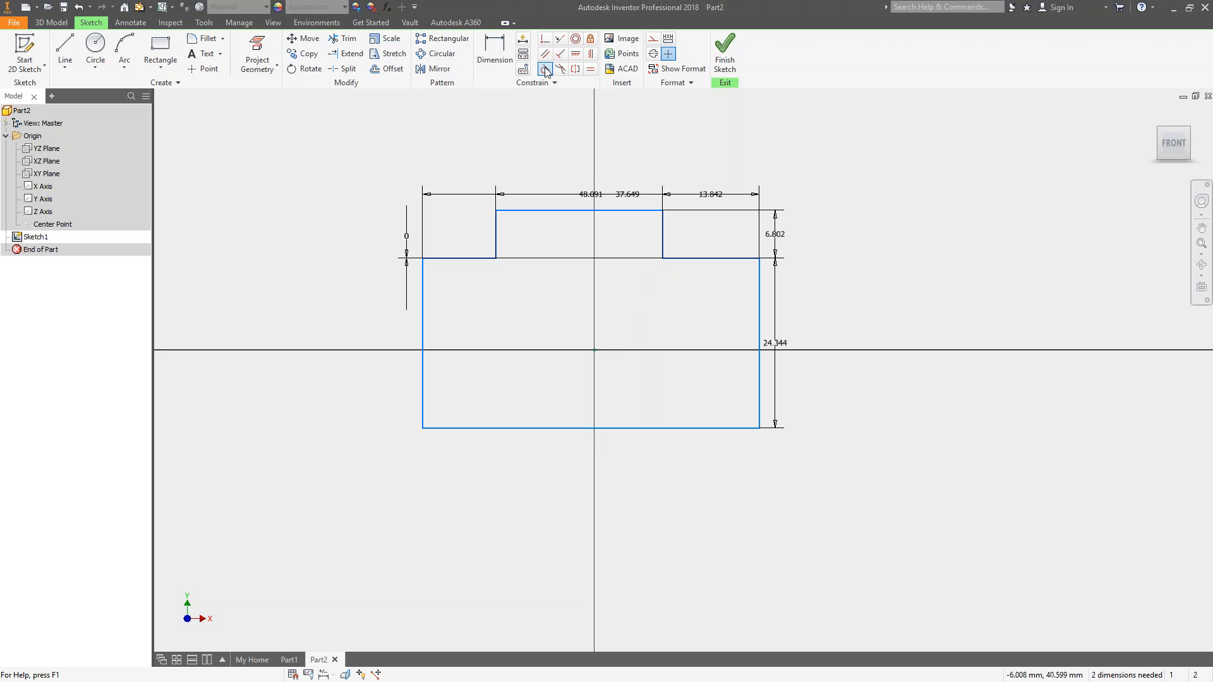
- Center the outline's main rectangle on the origin by aligning its left edge midpoint horizontally and its bottom edge midpoint vertically with the origin
click(575, 54)
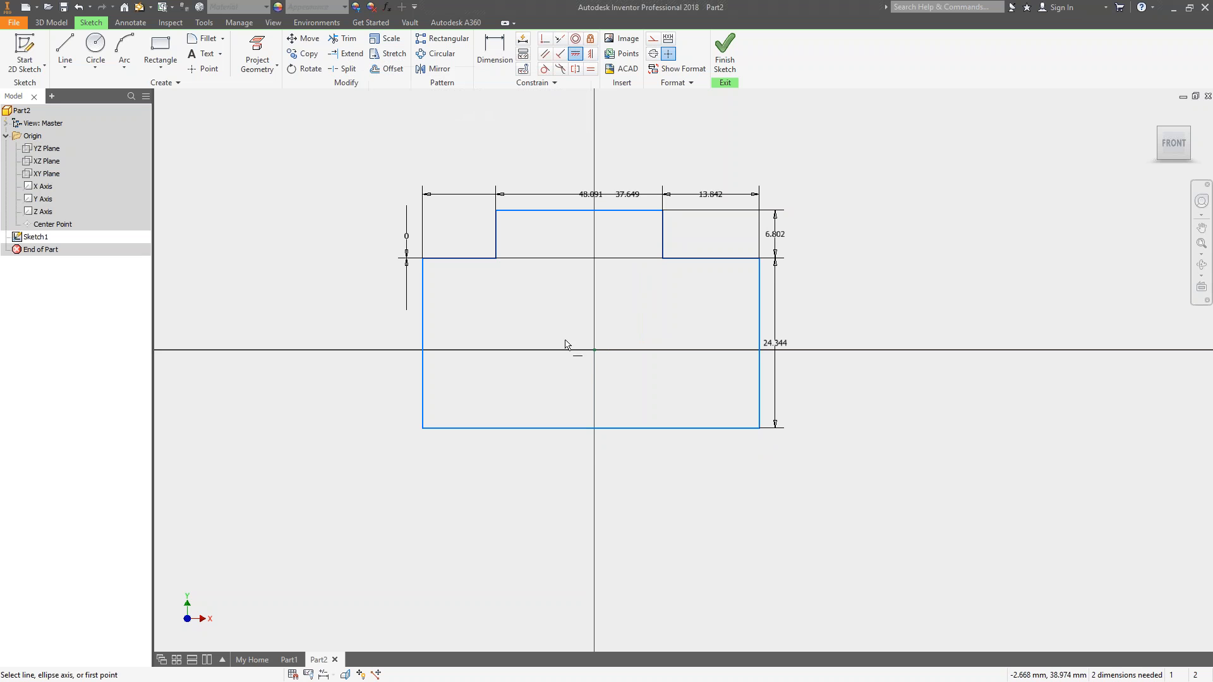
click(594, 351)
click(423, 350)
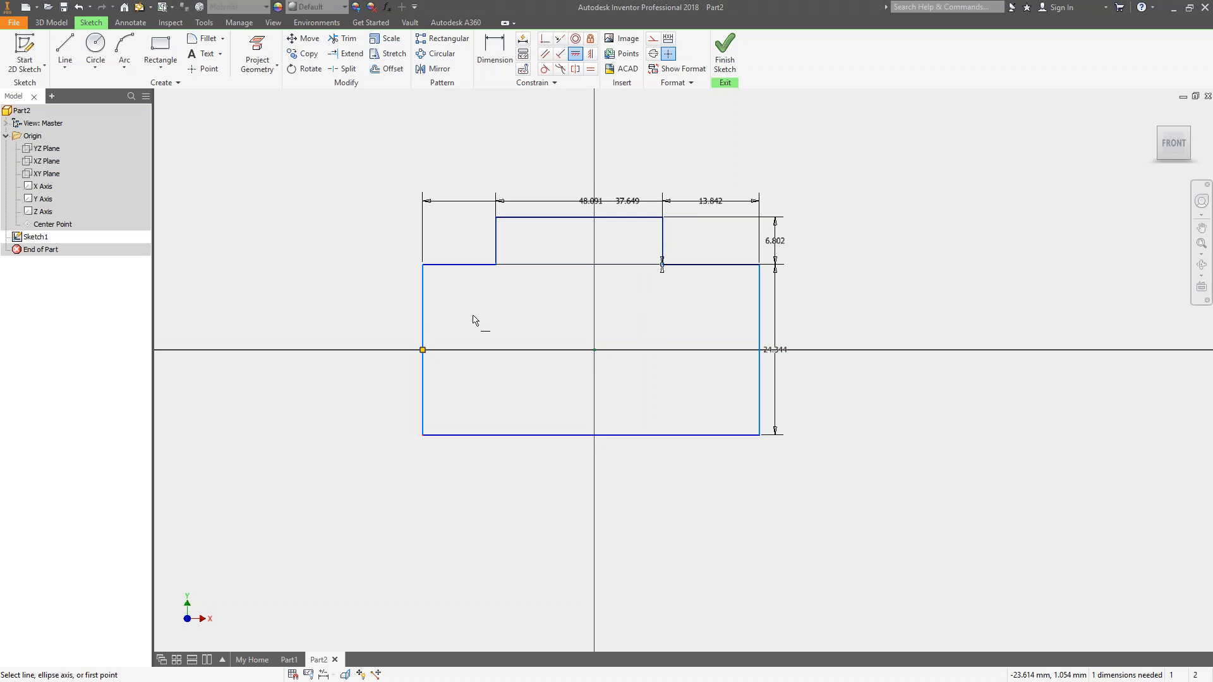
click(593, 54)
click(591, 435)
click(595, 351)
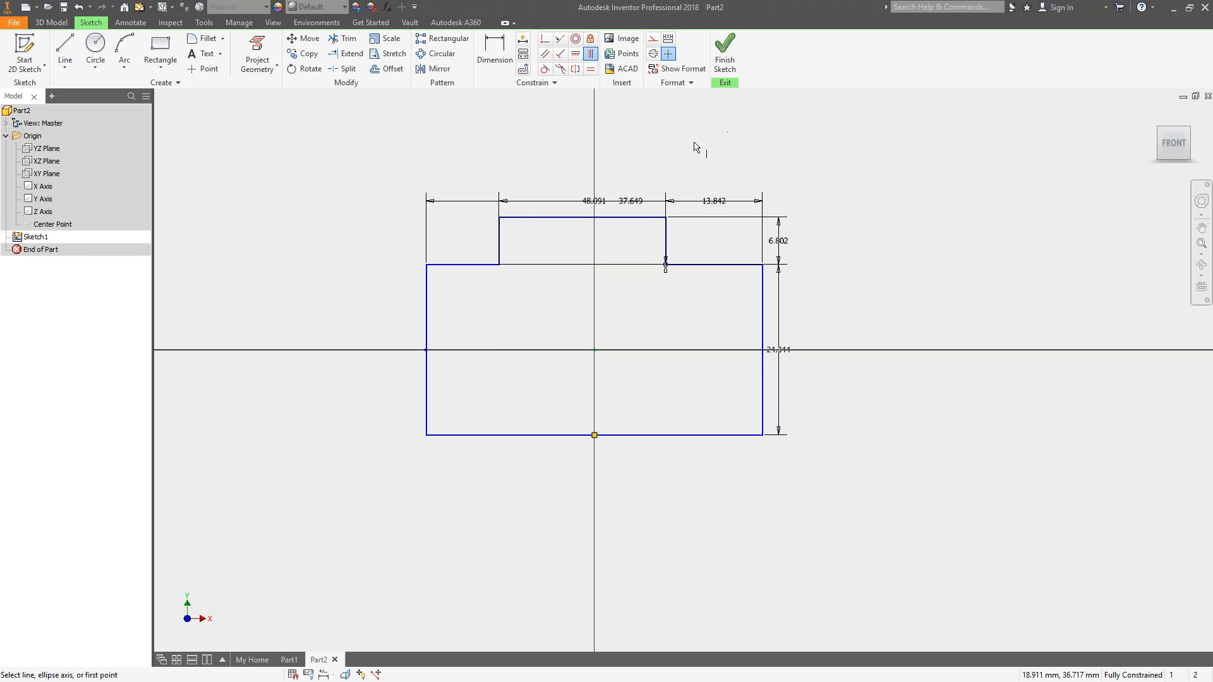
key(Escape)
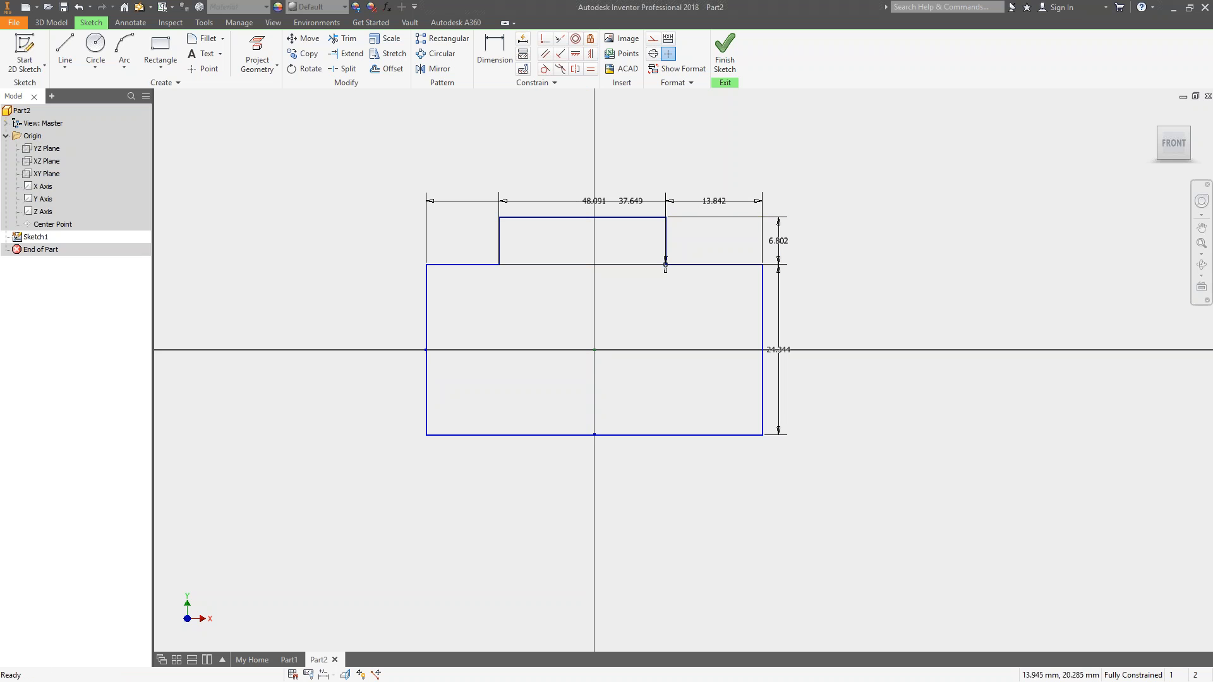
- Move the three overlapping horizontal dimensions to staggered heights above the outline, with the overall width highest
drag(716, 203, 701, 162)
drag(633, 203, 629, 137)
drag(594, 201, 592, 107)
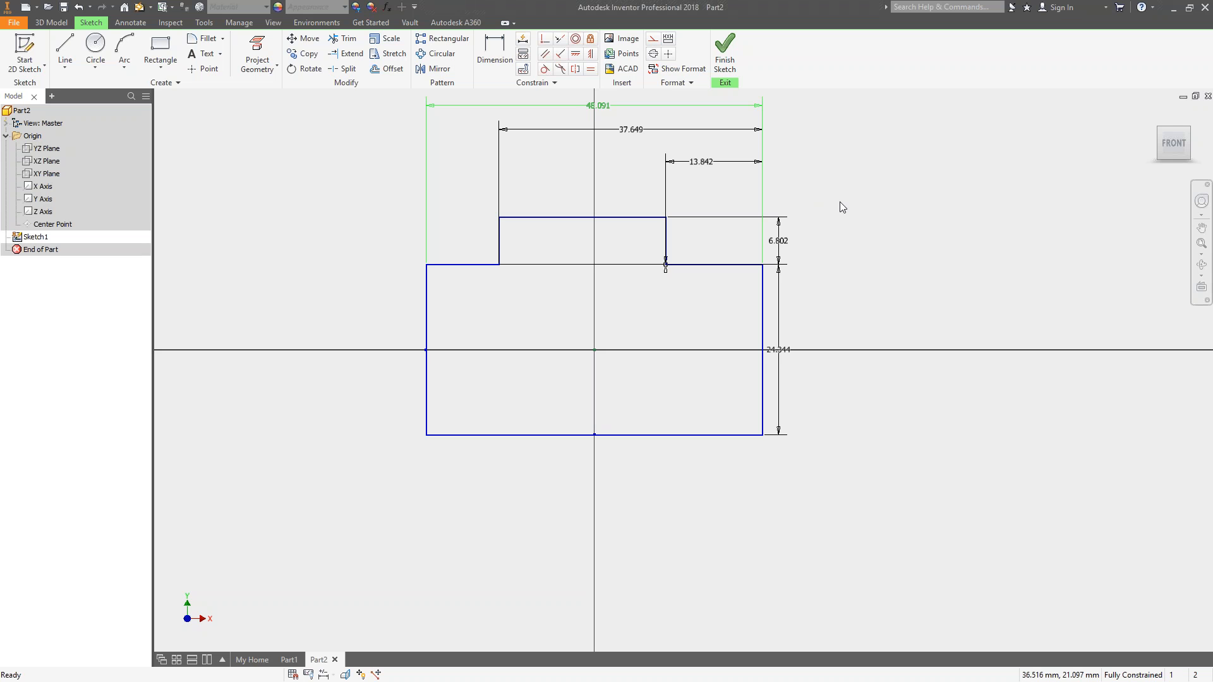
- Set the overall width dimension of the outline's main rectangle to 20 mm
middle_drag(839, 202, 832, 274)
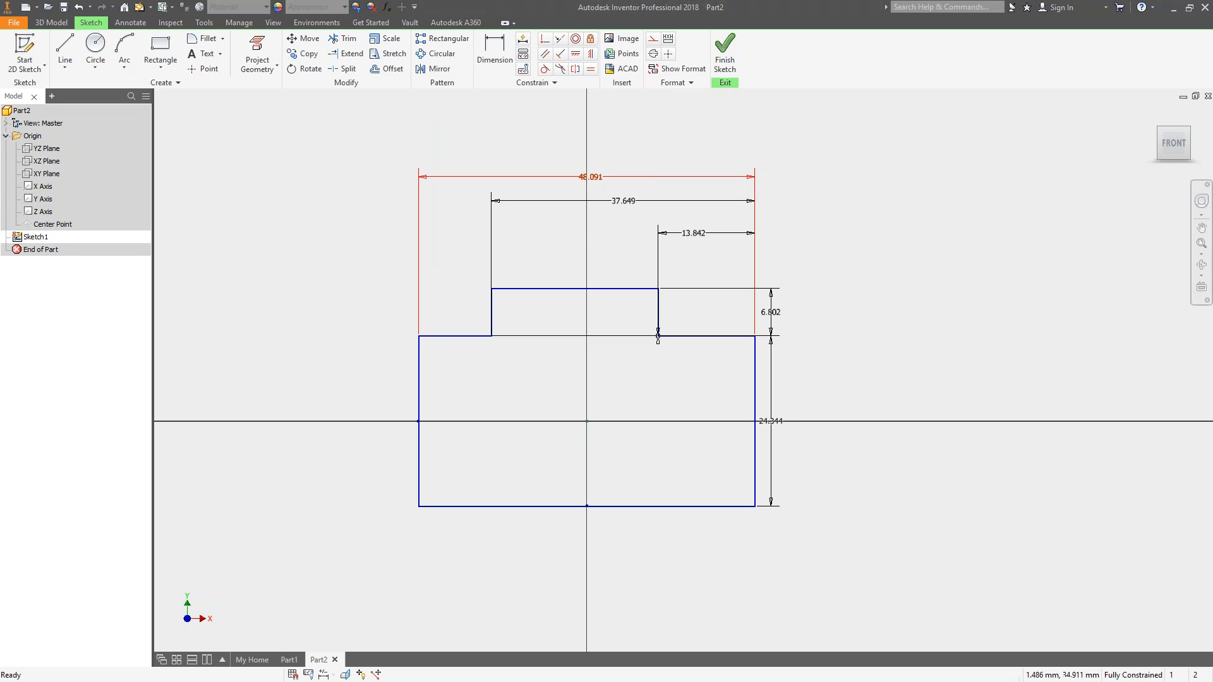
double_click(602, 179)
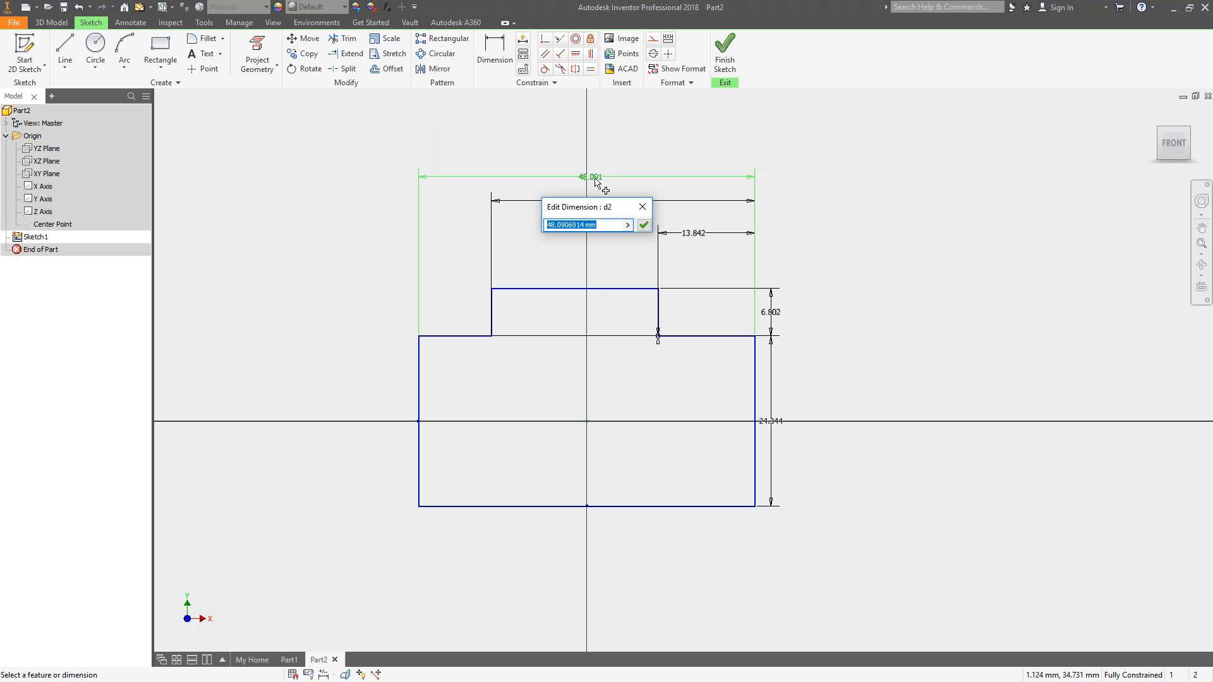
text(20)
click(643, 224)
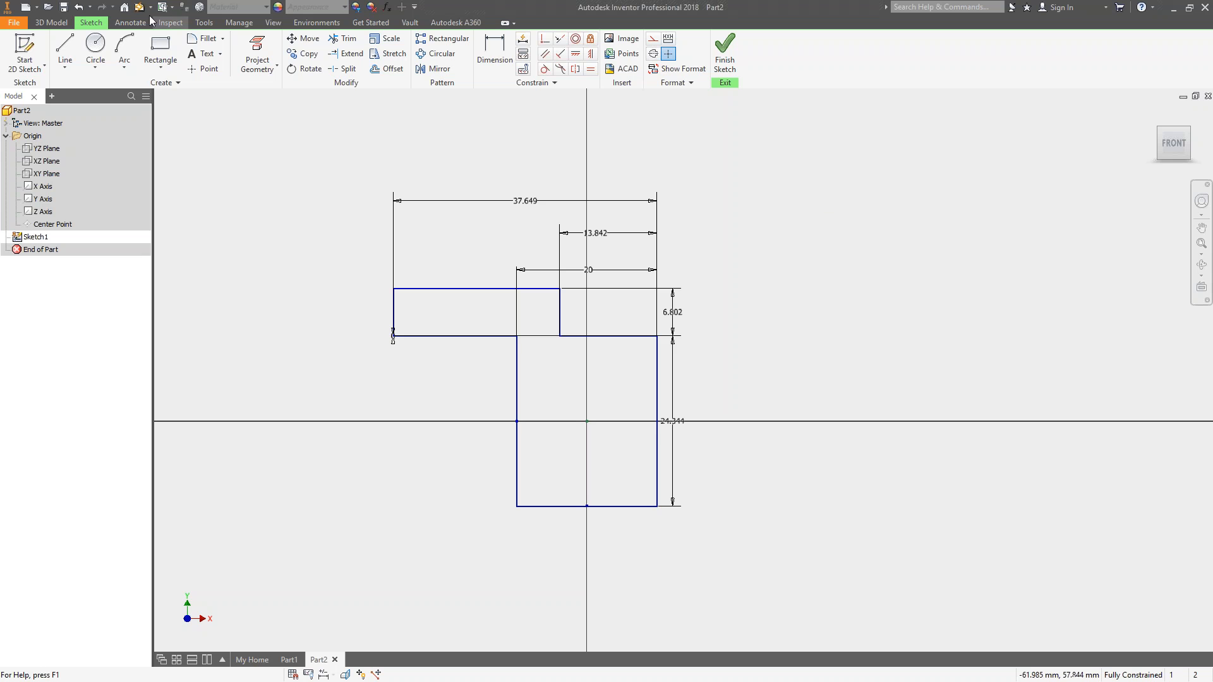
- Undo the last edit of the overall width dimension on the stepped outline
click(89, 10)
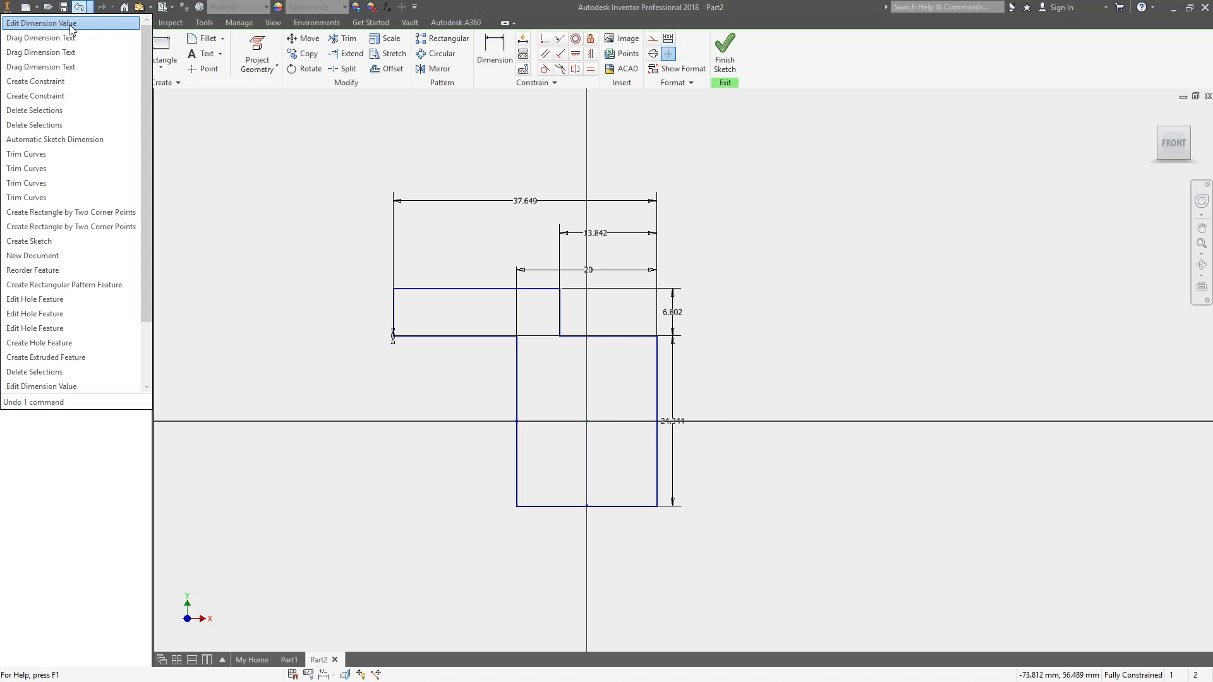
click(67, 24)
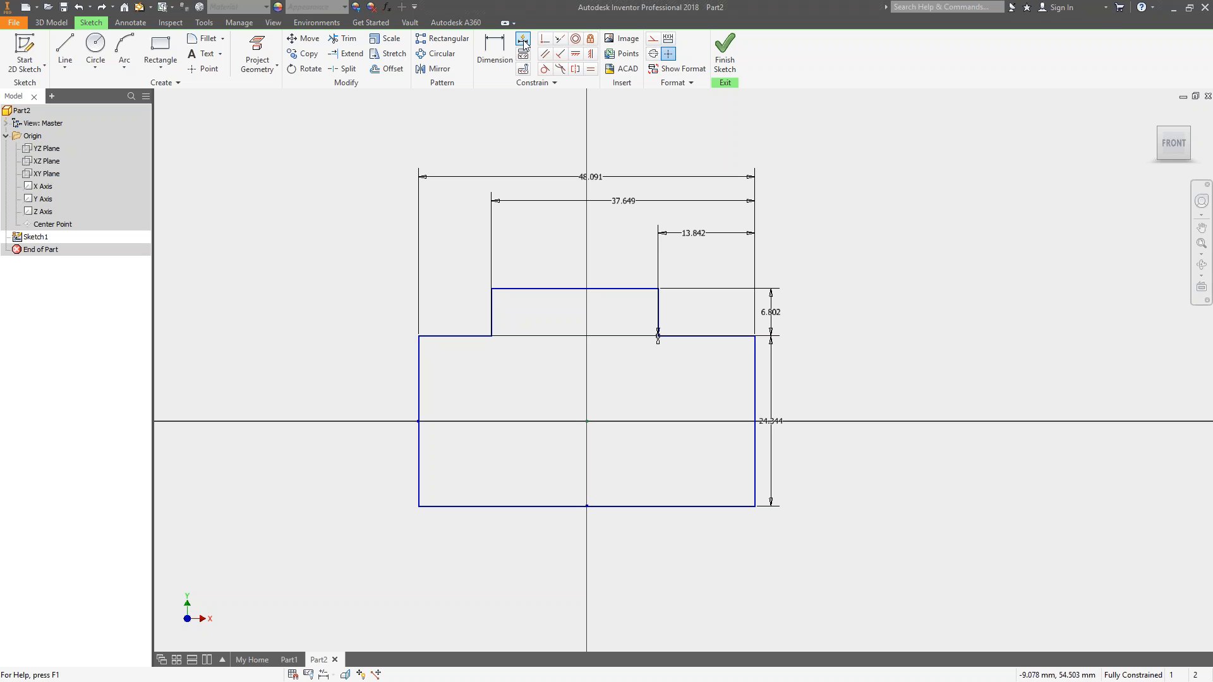
click(548, 84)
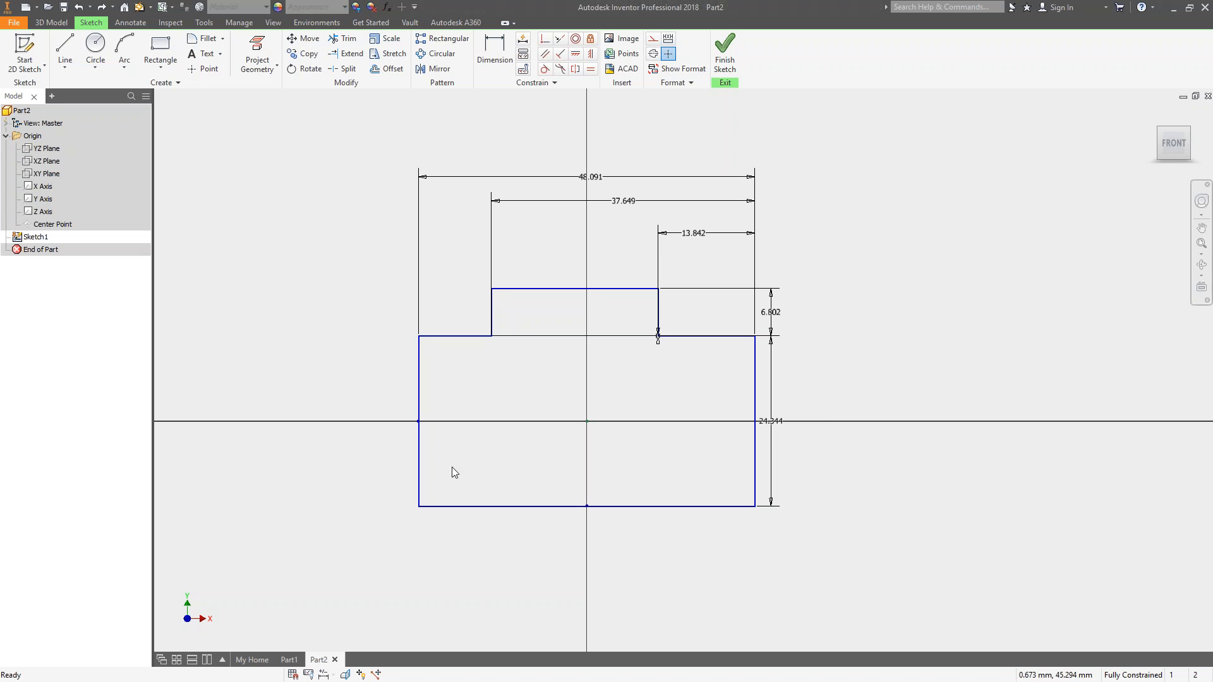
- Delete the stepped outline from the sketch together with all its dimensions and the remaining midpoints
drag(718, 243, 535, 234)
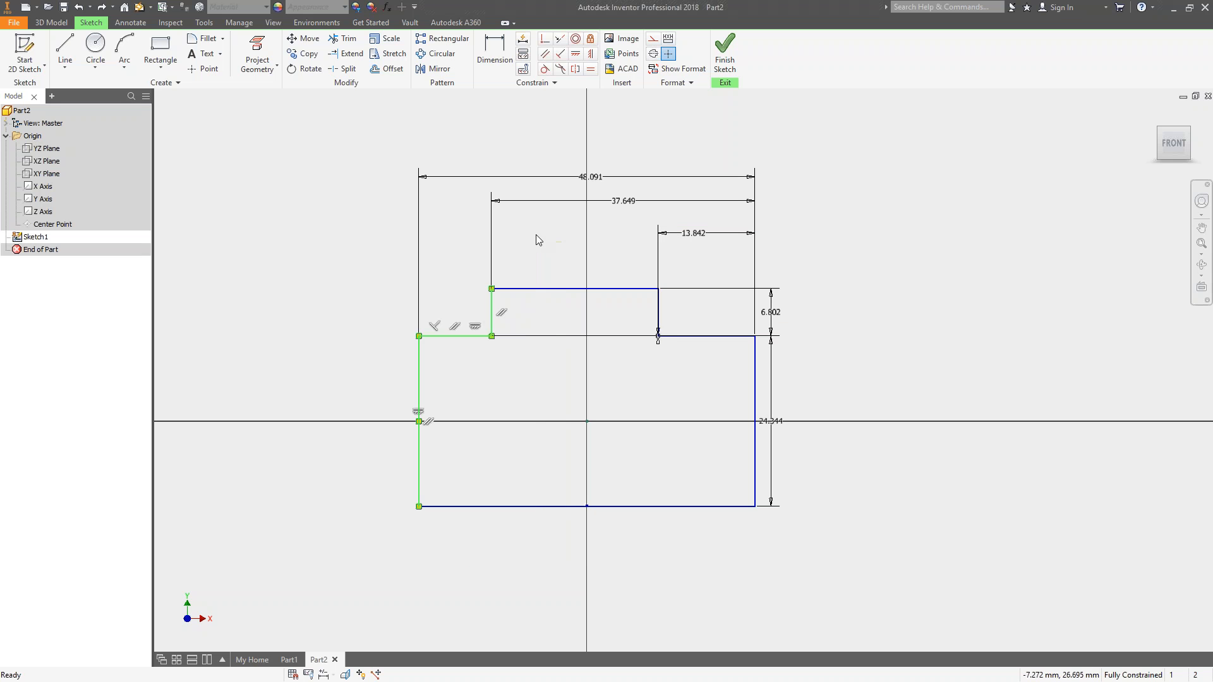
key(Delete)
drag(910, 221, 658, 509)
key(Delete)
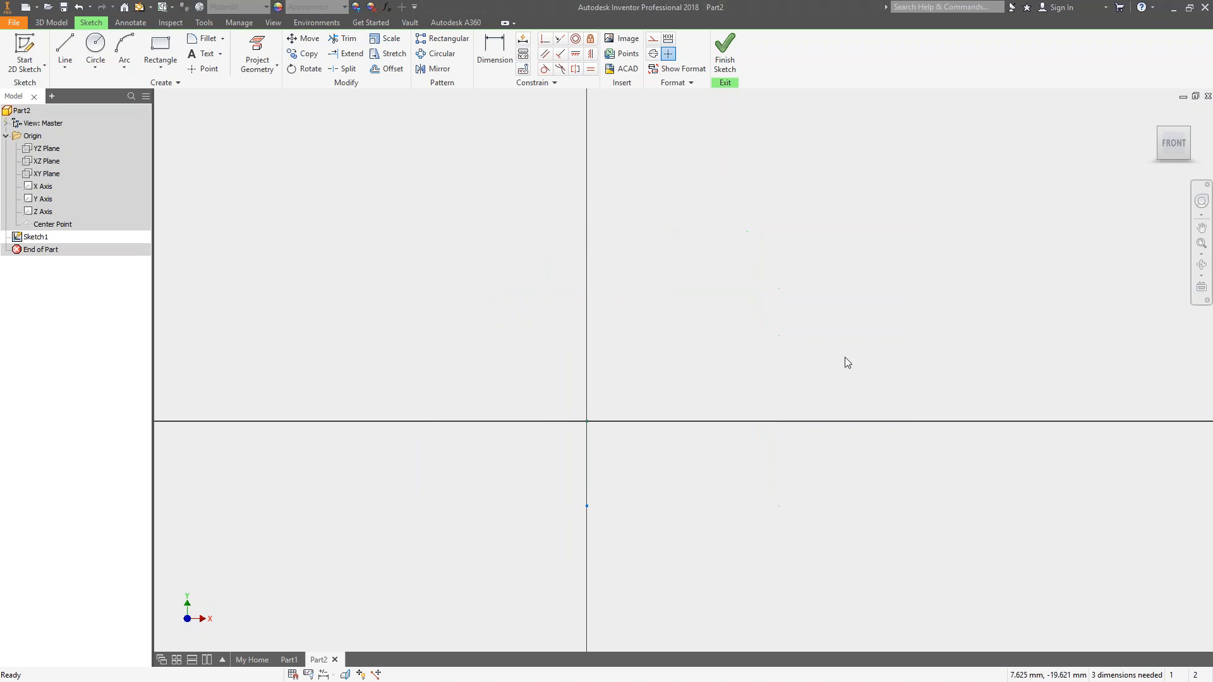
drag(736, 483, 528, 540)
key(Delete)
- Draw a vertical line about 35 mm long upward from the origin and convert it to a centerline
middle_drag(877, 352, 824, 348)
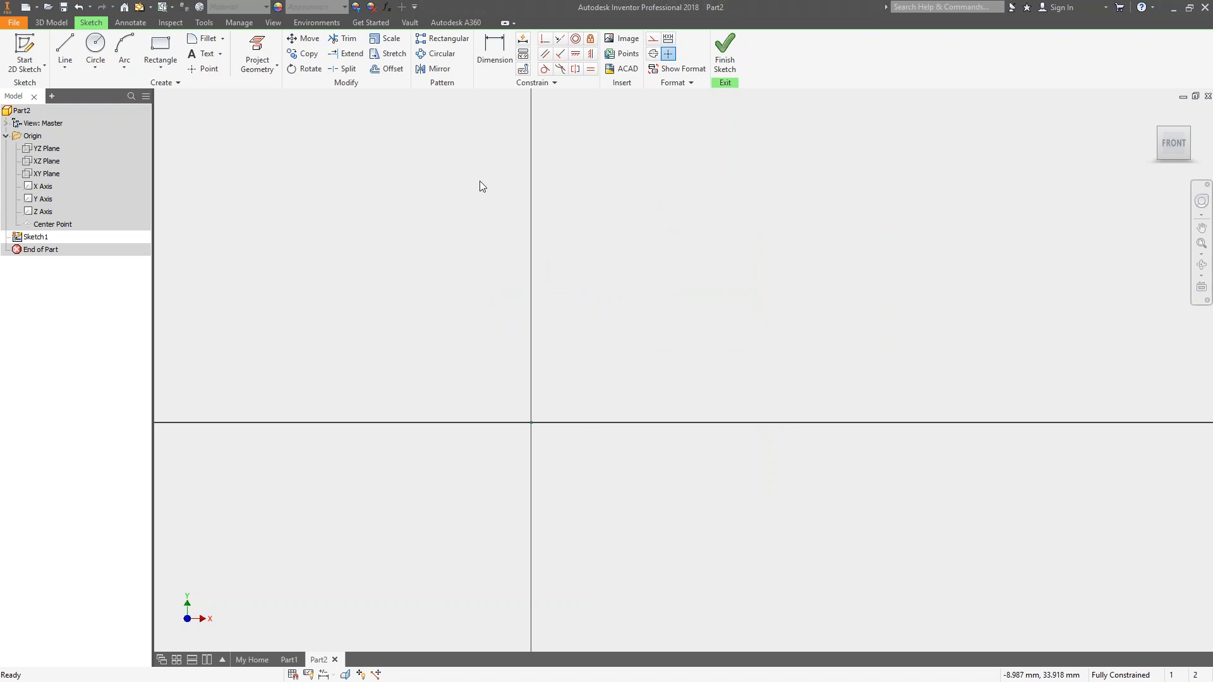
click(65, 51)
click(531, 423)
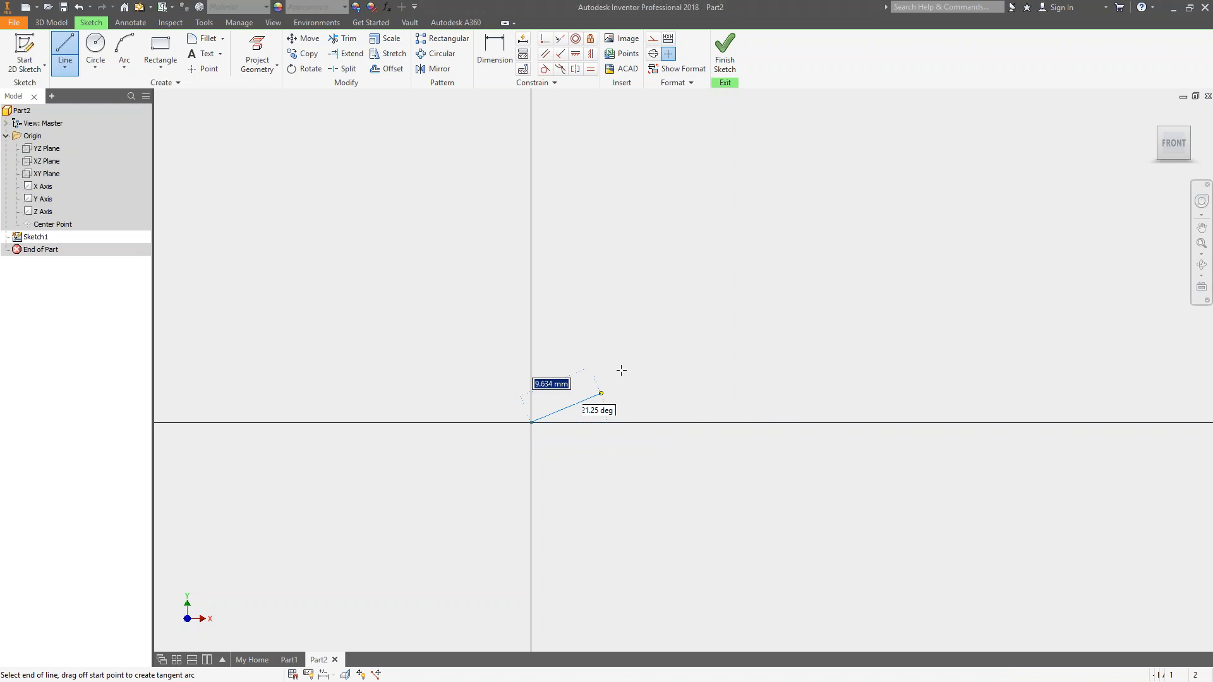
click(532, 175)
key(Escape)
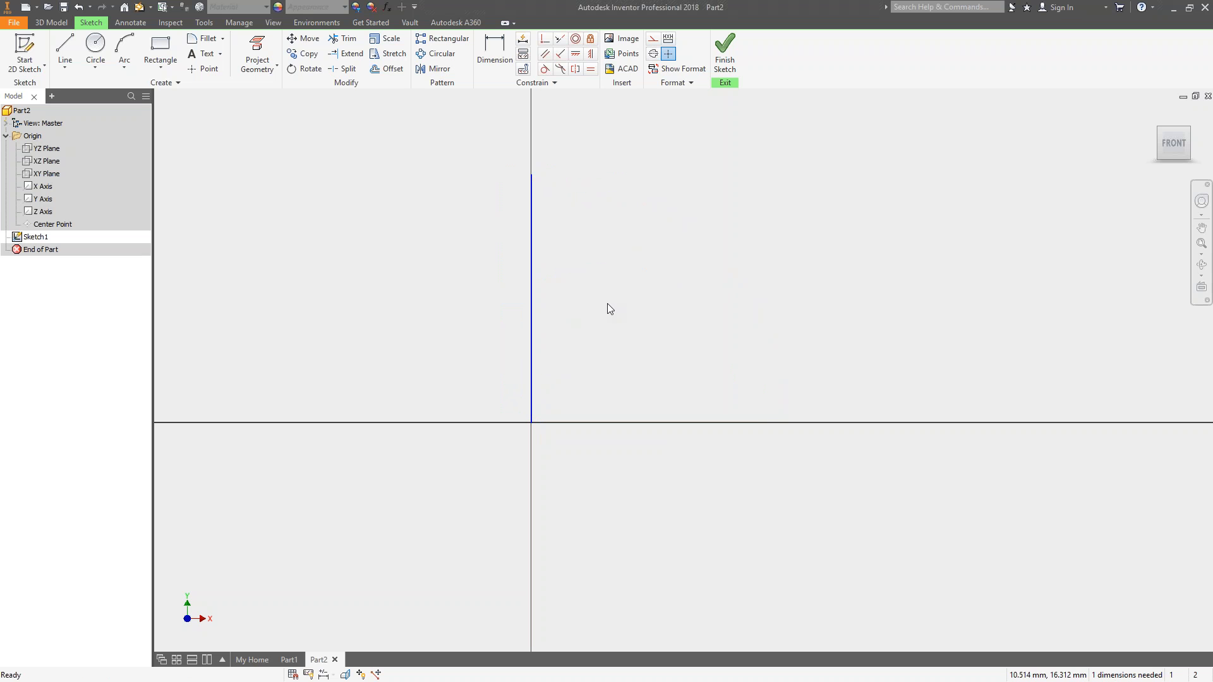
drag(625, 239, 508, 315)
click(654, 54)
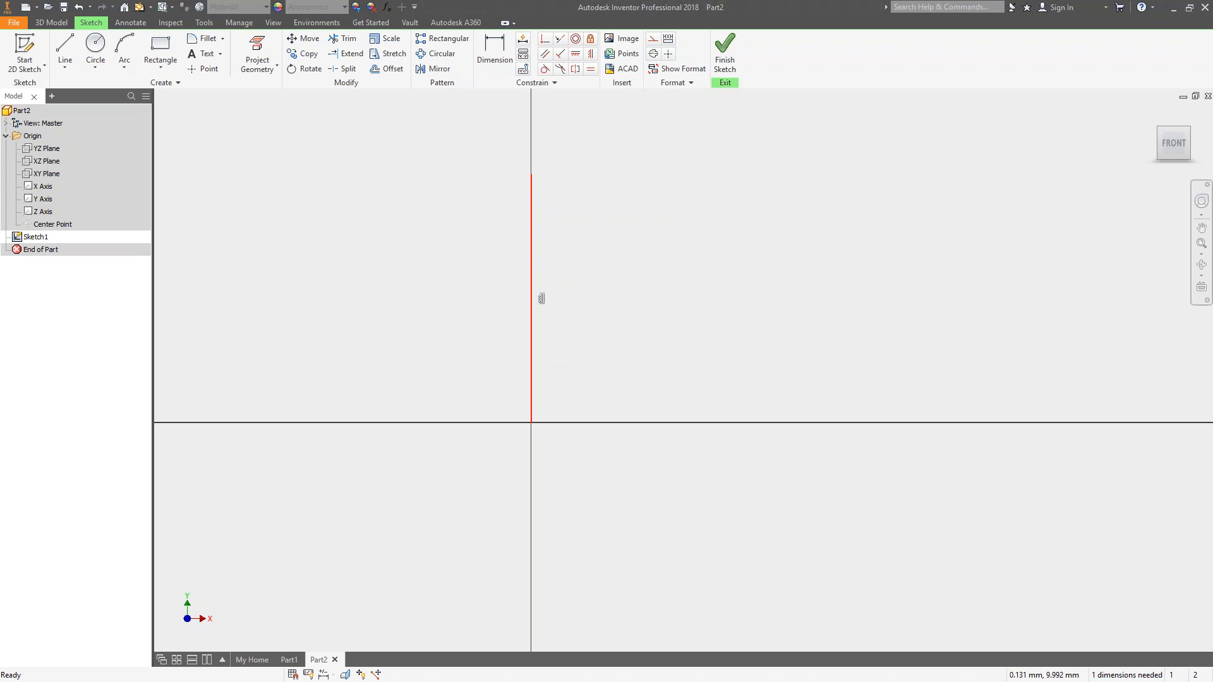
click(653, 55)
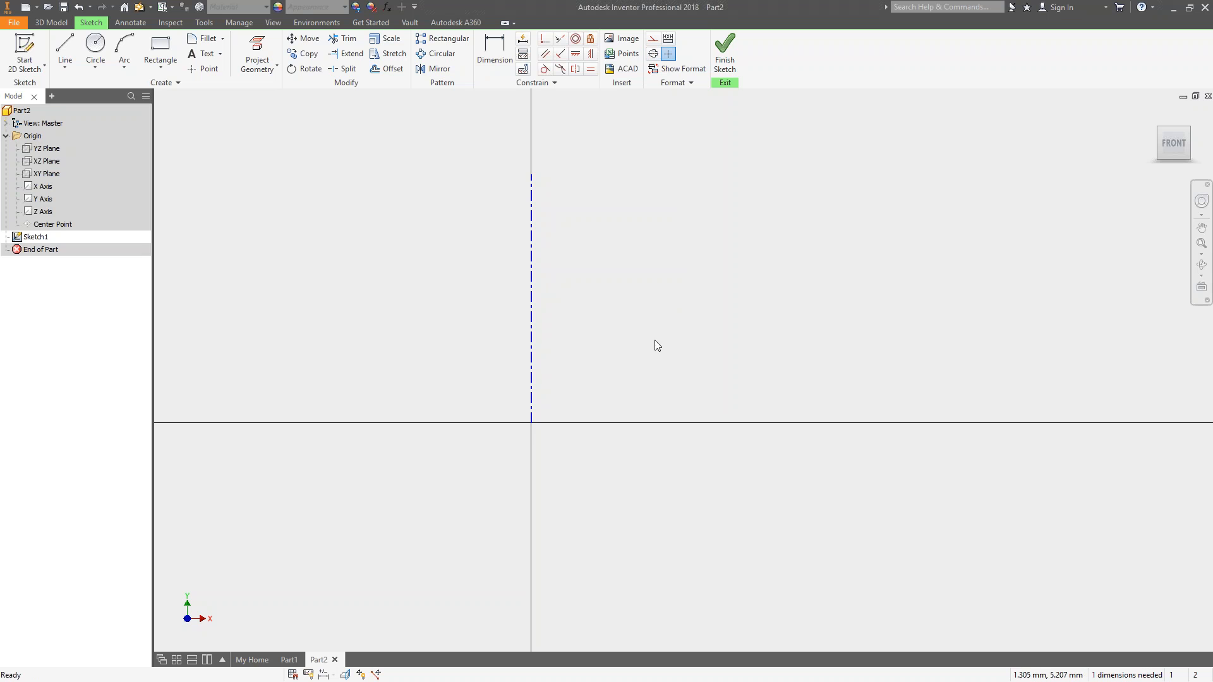
- Sketch a closed profile beside the centerline with a stem about 5.6 mm wide, a horizontal ledge, an arc of about 16.6 mm radius and a slanted edge
click(65, 45)
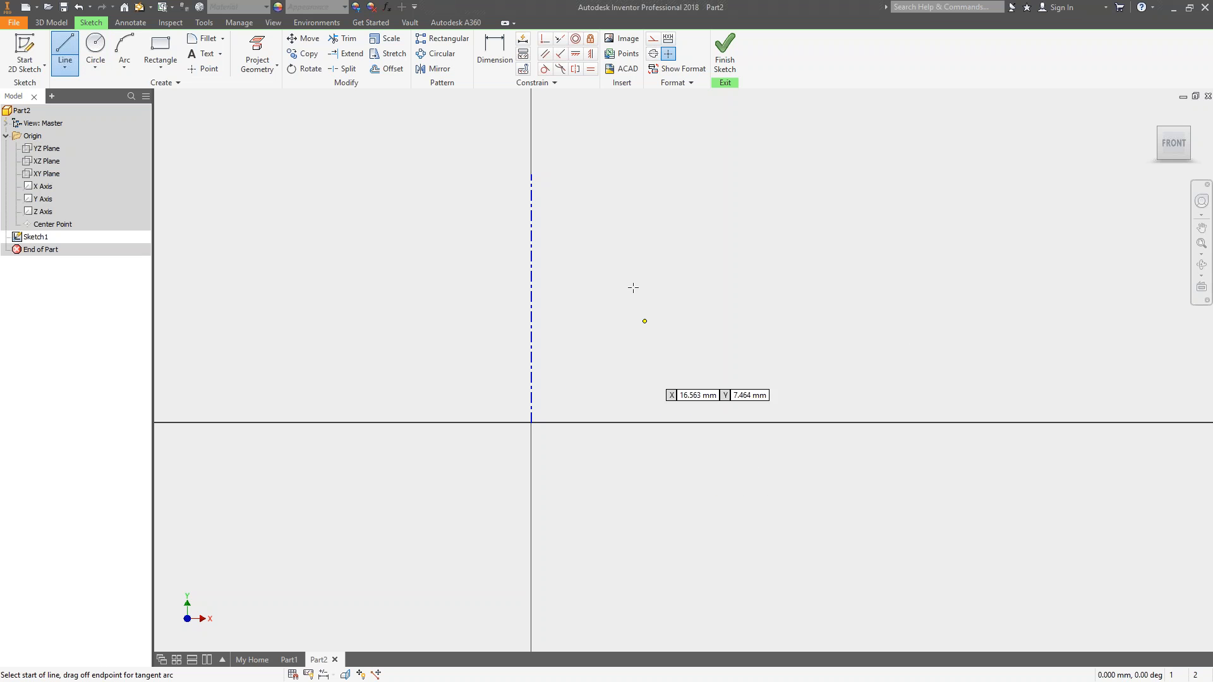
click(641, 188)
click(641, 474)
click(680, 475)
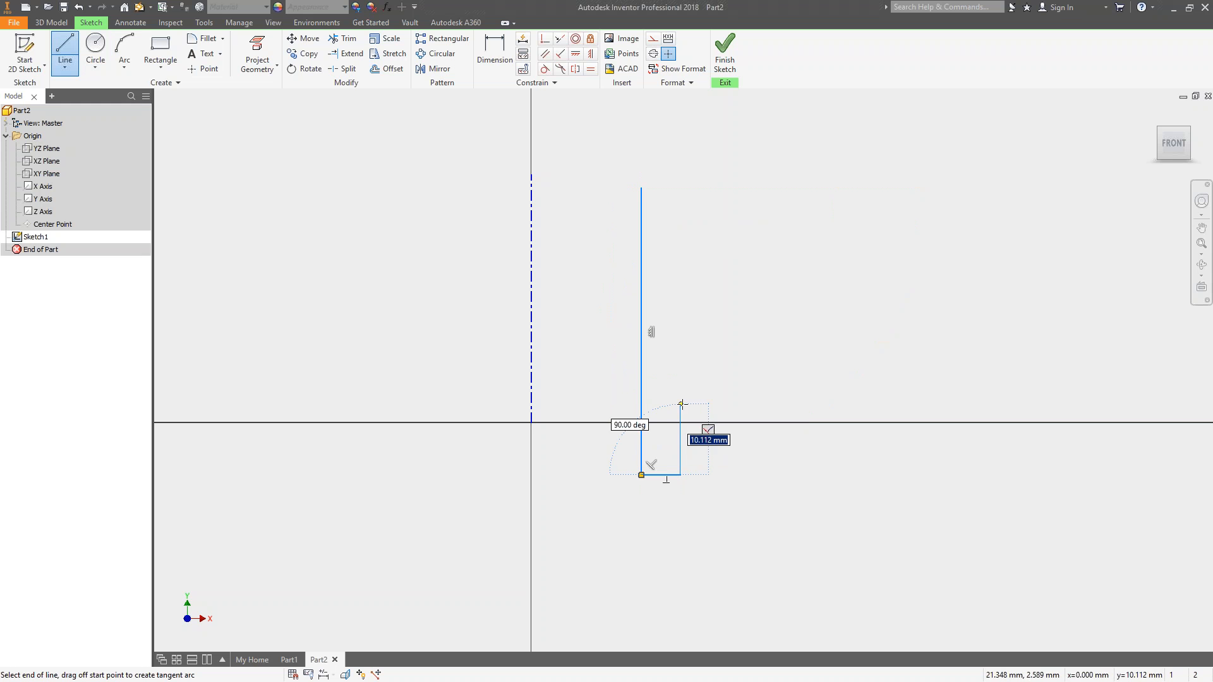
click(681, 404)
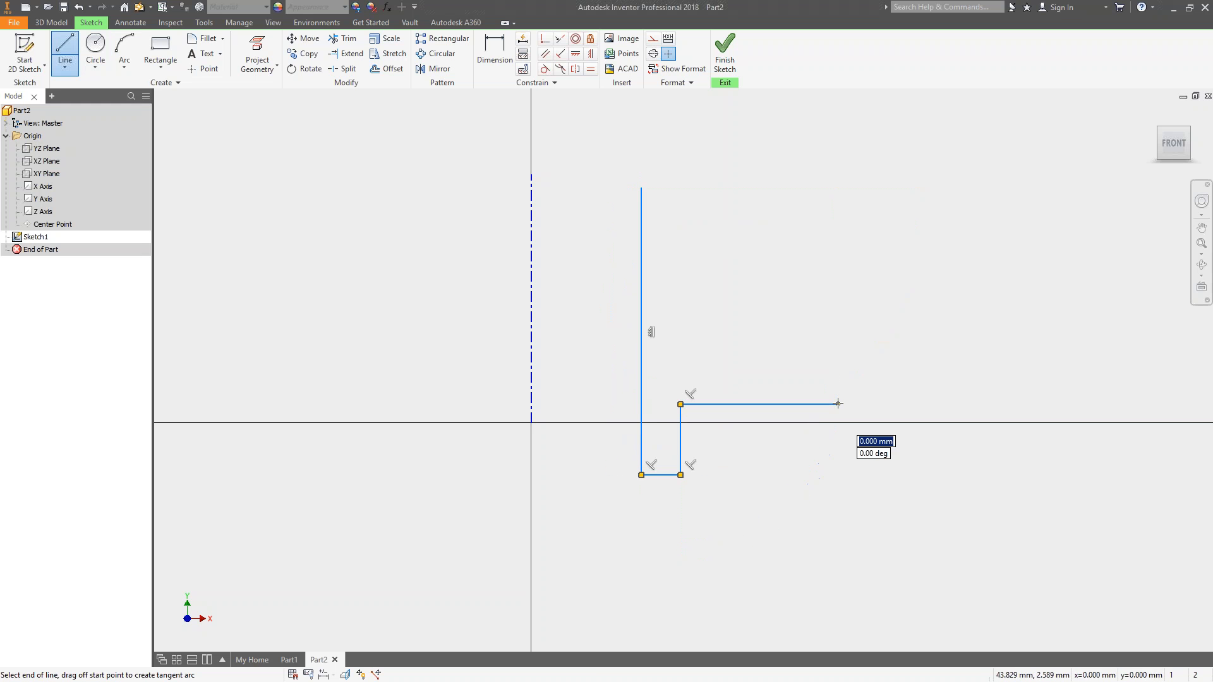
drag(837, 404, 810, 320)
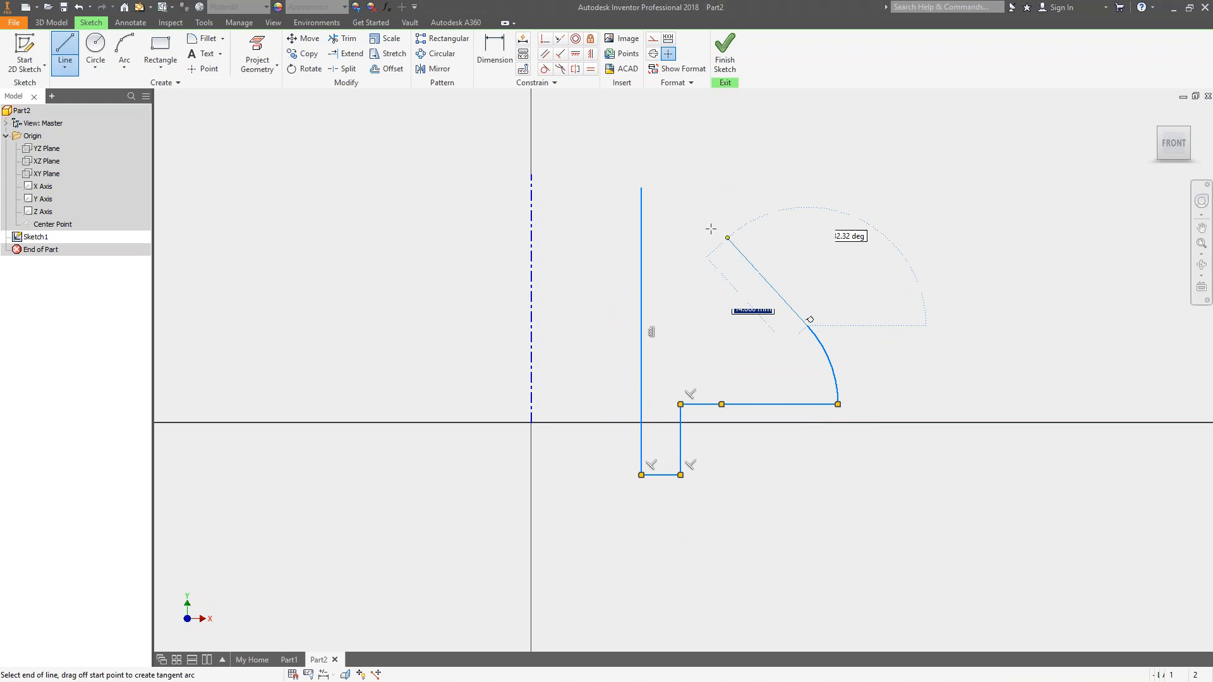
click(680, 188)
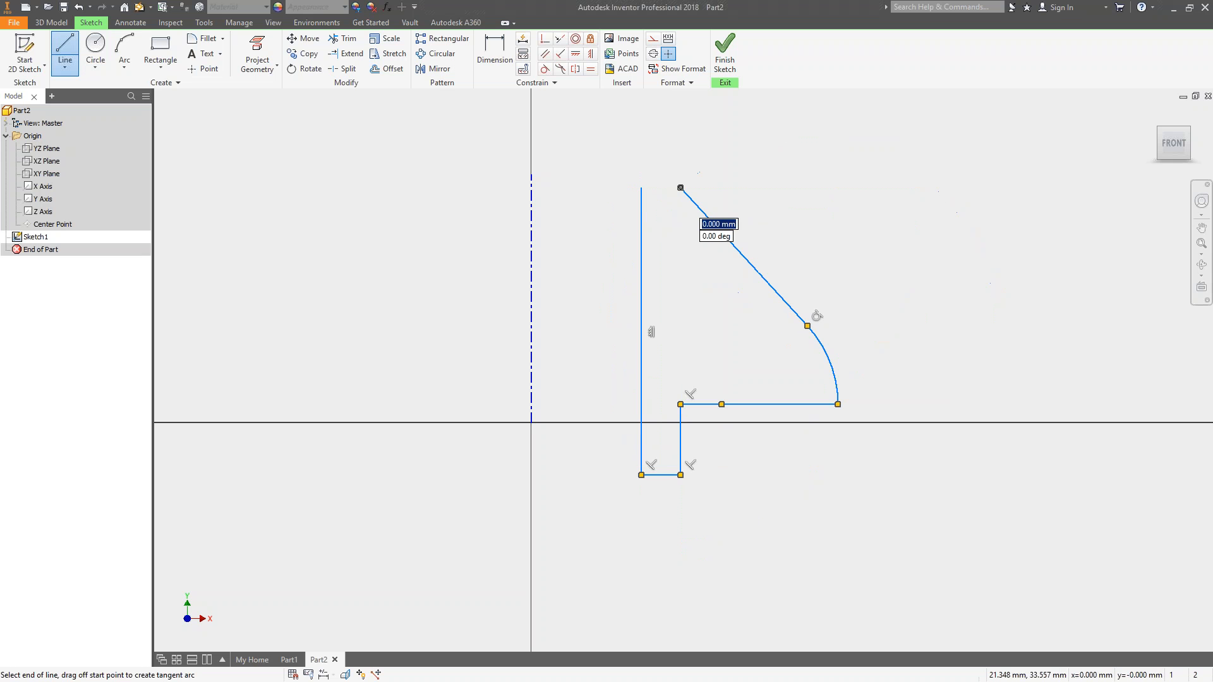
click(641, 188)
key(Escape)
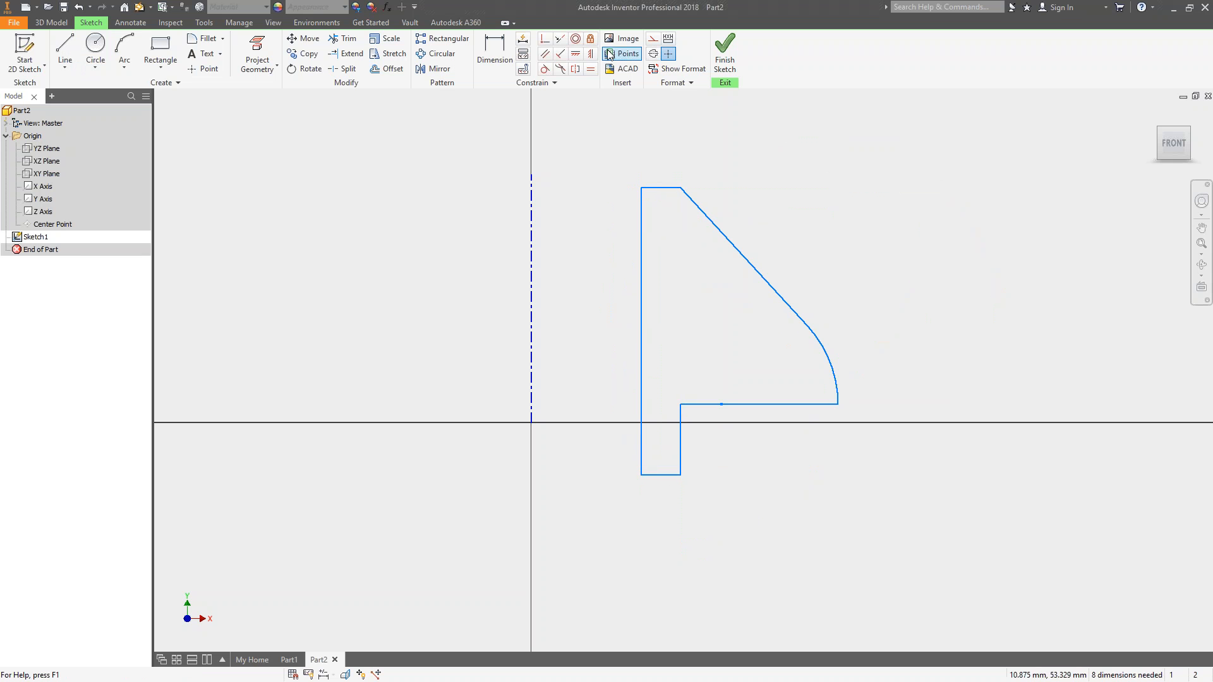
- Auto-dimension the sketch with dimensions and constraints, and delete the vertical dimension locating the centerline's upper end
click(523, 39)
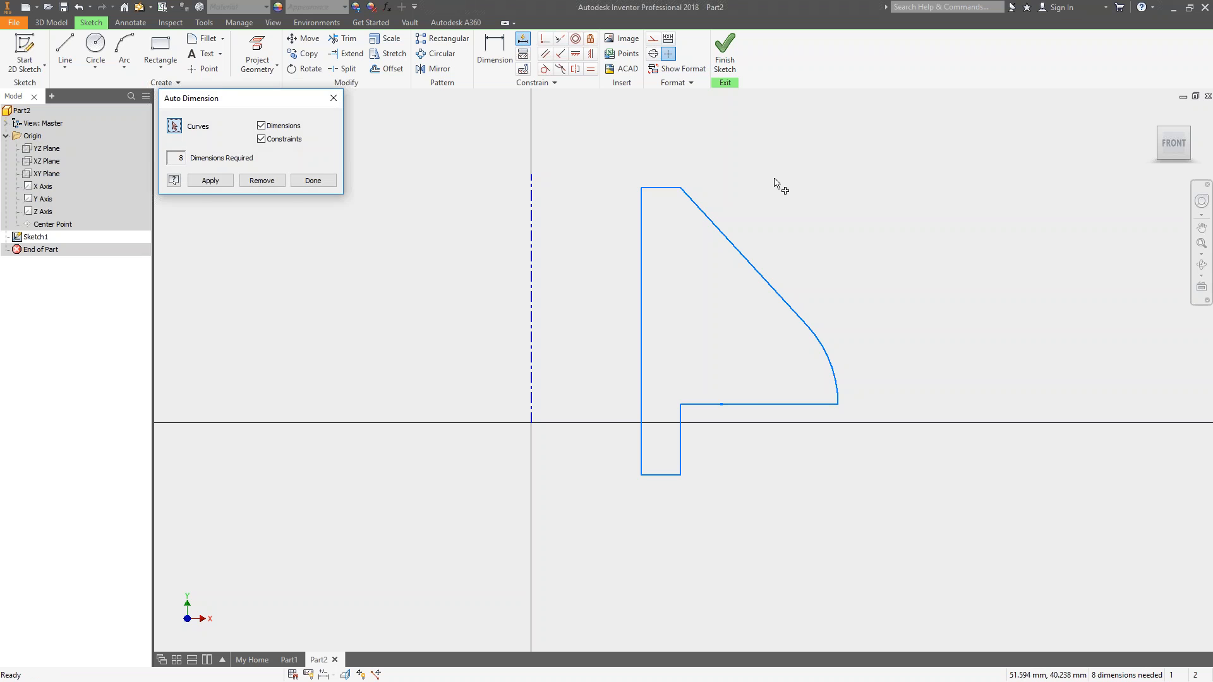
click(211, 180)
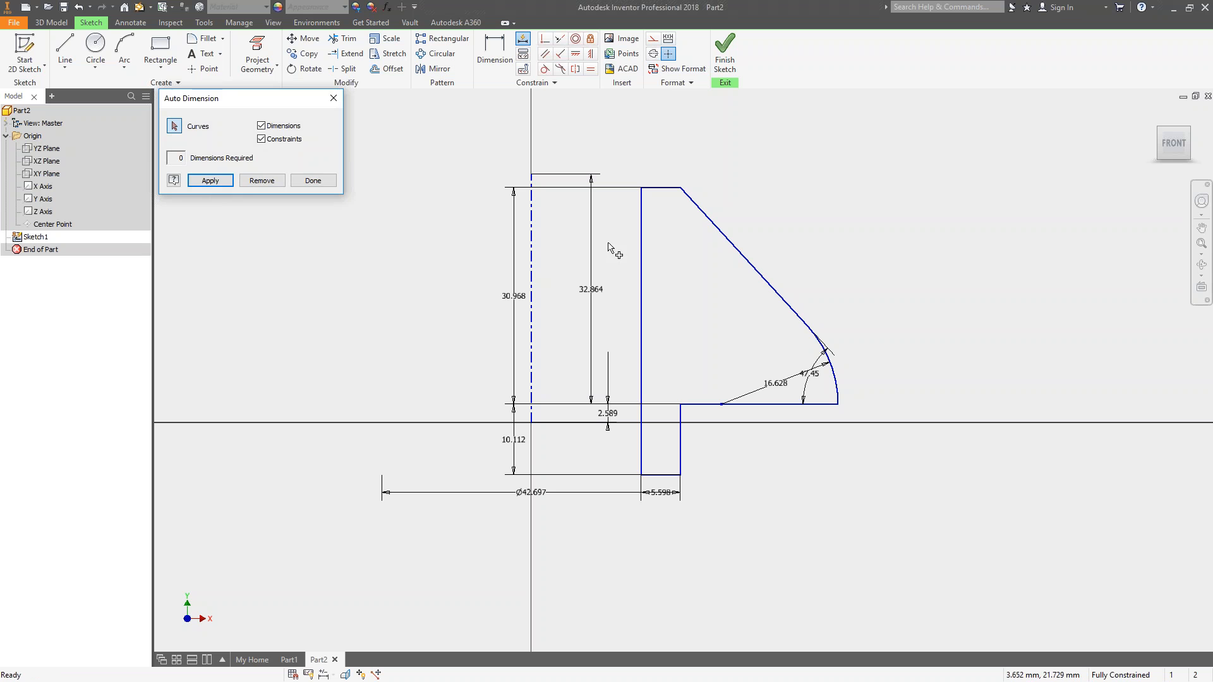
click(597, 294)
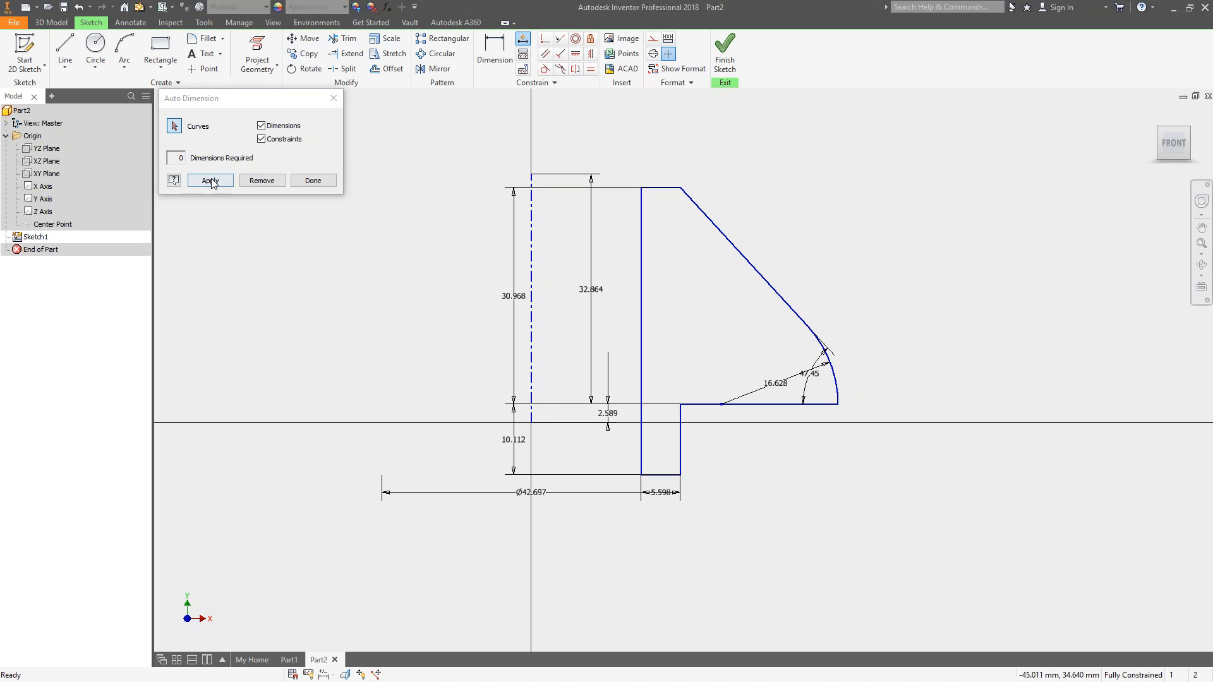
click(313, 180)
click(597, 295)
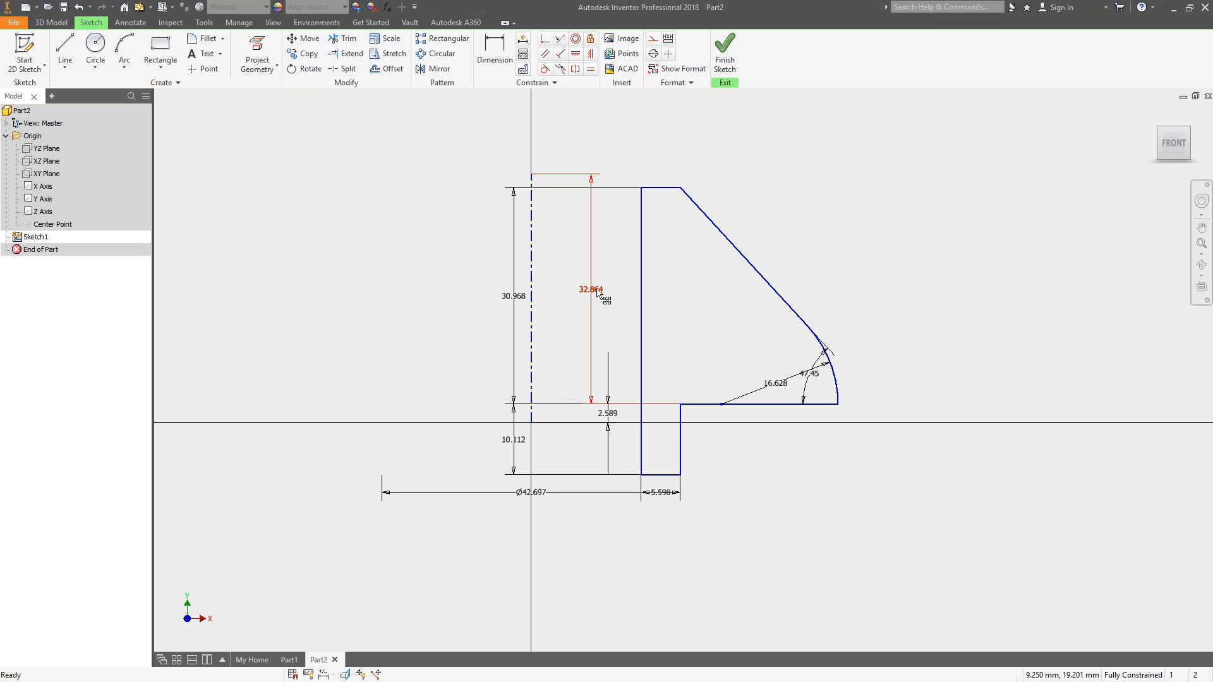
key(Delete)
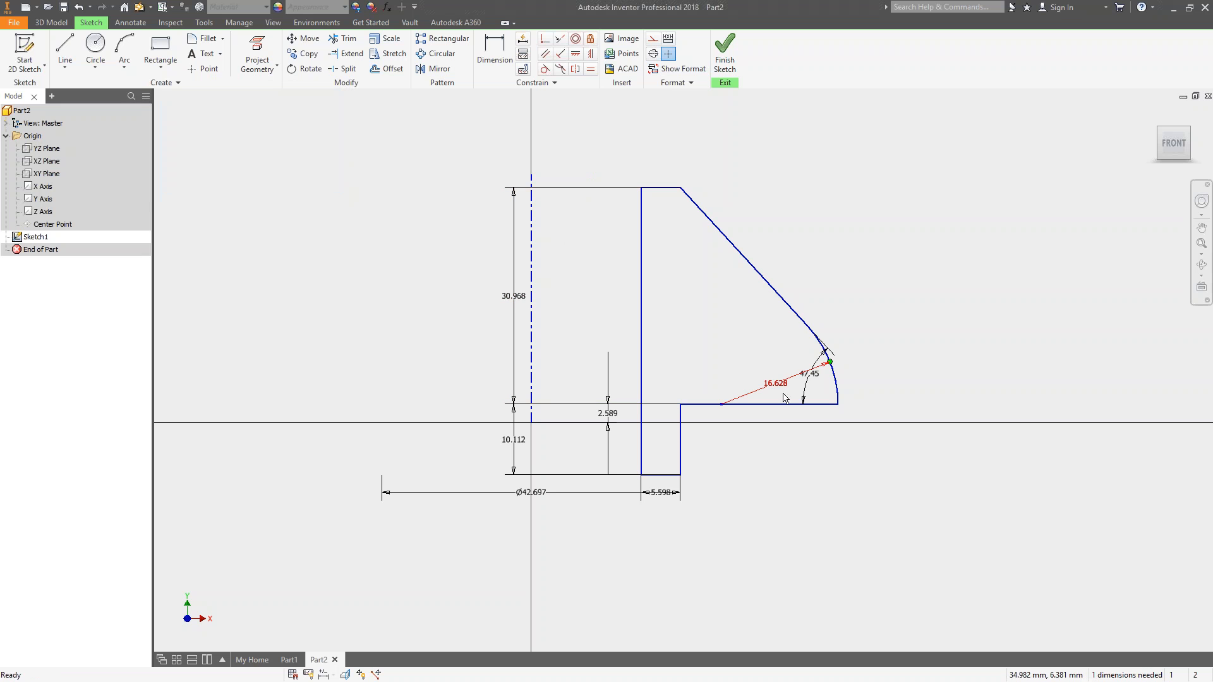
- Move the profile's two vertical height dimensions to its outer side and reposition the arc's radius dimension inside the profile
drag(514, 296, 955, 313)
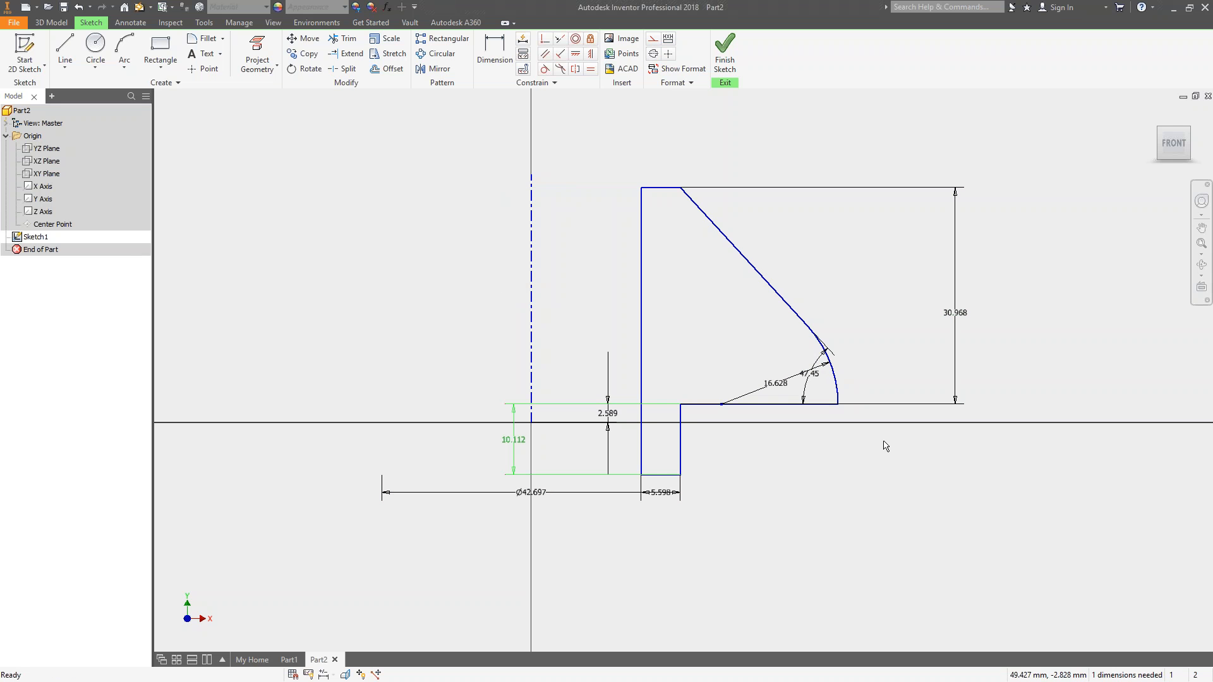
drag(536, 452, 963, 441)
mouse_move(777, 384)
mouse_down()
mouse_move(827, 429)
mouse_move(876, 407)
mouse_move(777, 364)
mouse_up()
click(610, 419)
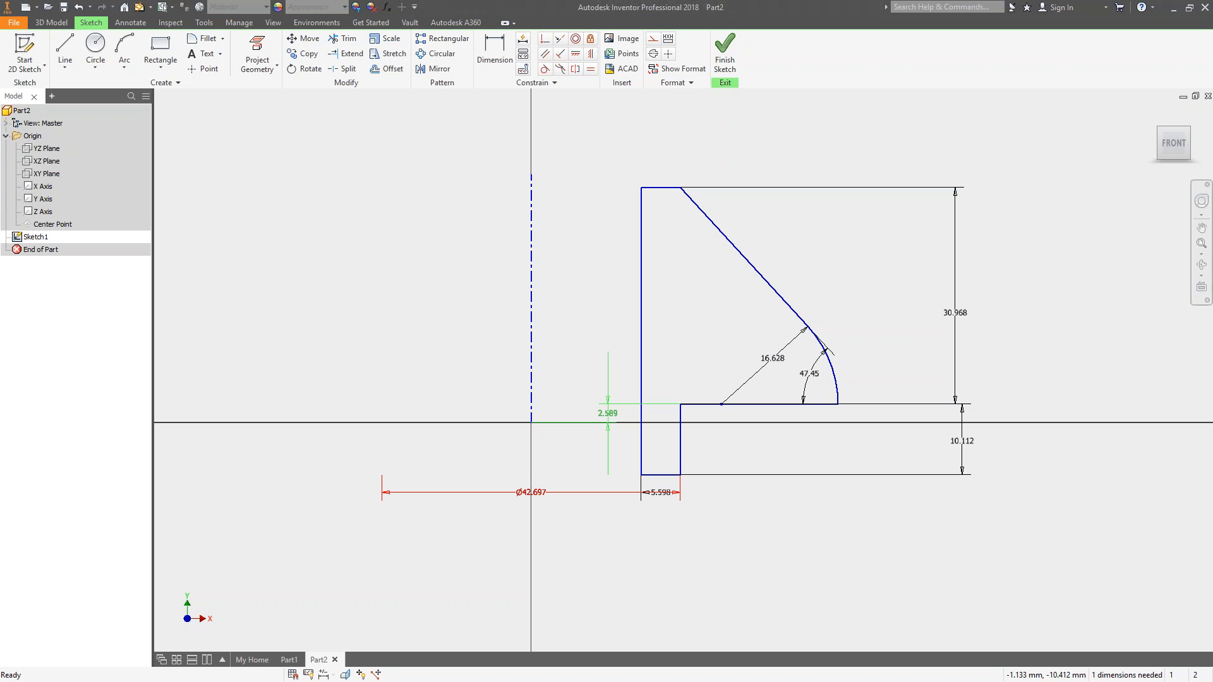
- Set the profile's diameter dimension about the centerline to 42 mm and finish the sketch
double_click(537, 496)
text(42)
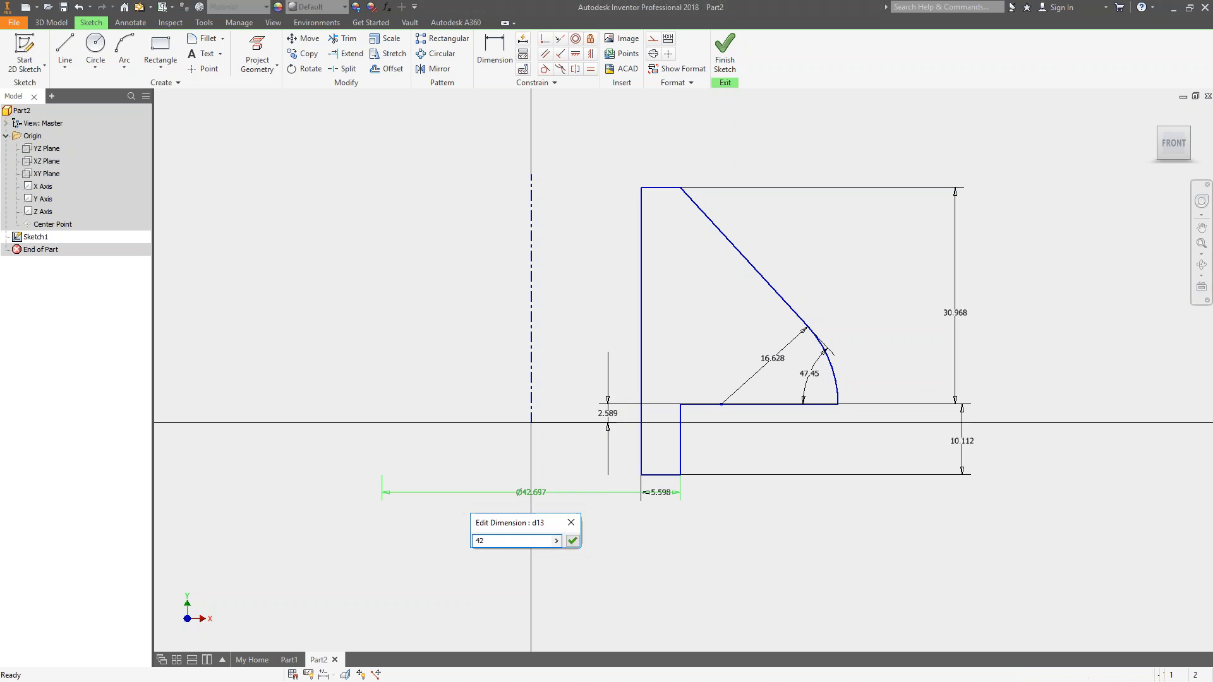
key(Return)
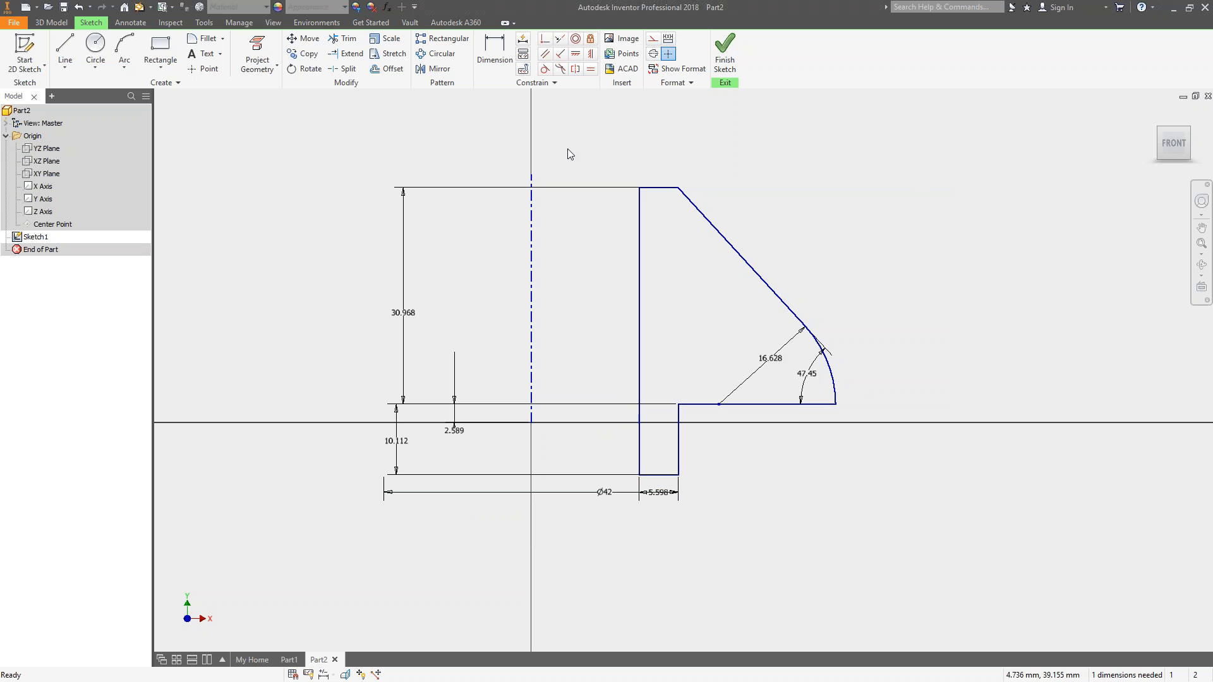
right_click(747, 159)
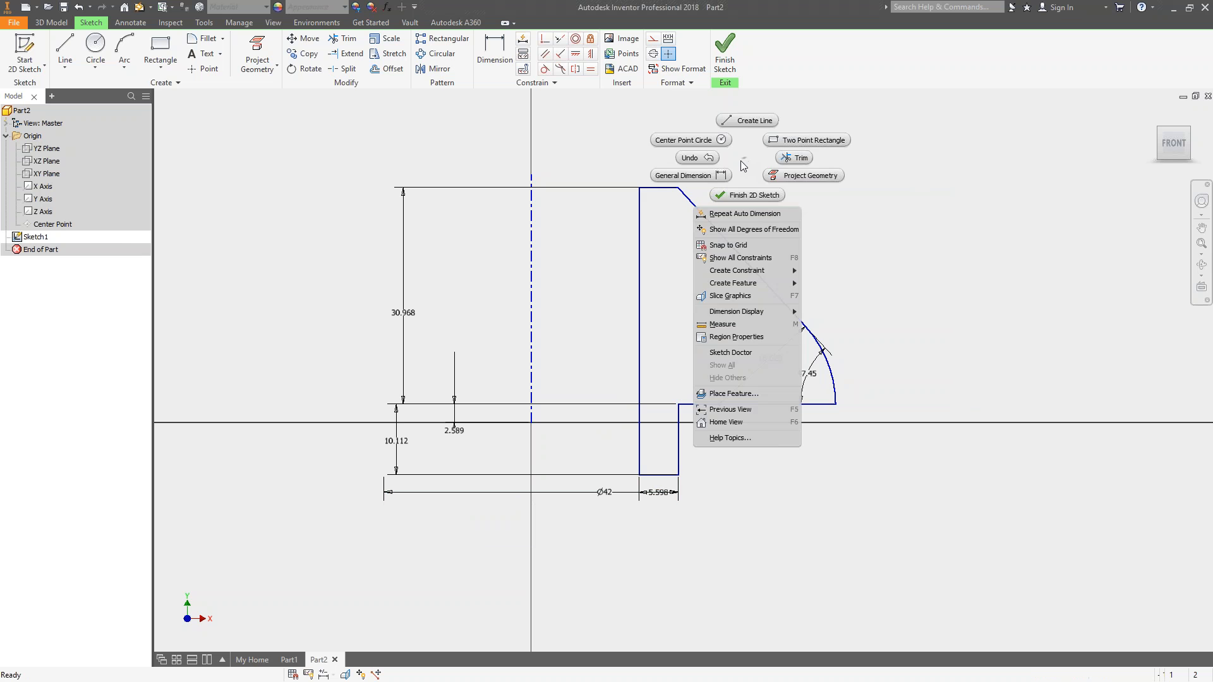
click(754, 197)
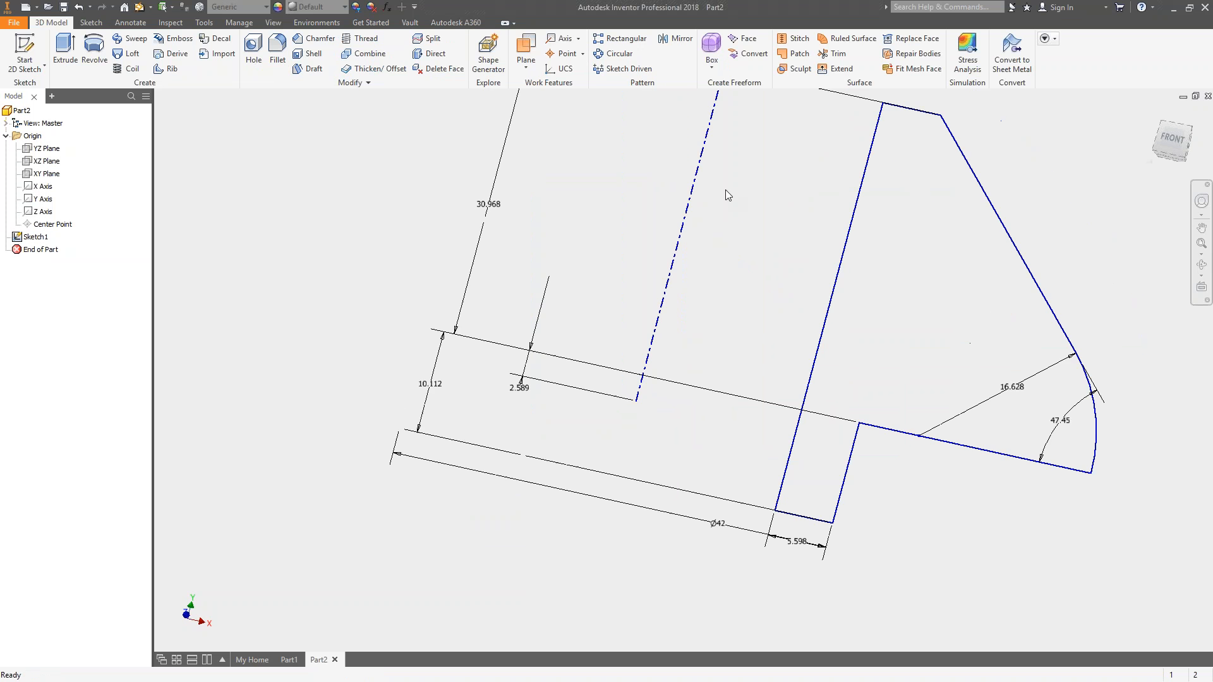
- Set up a Revolve of the profile about the centerline with Angle extents of 90 degrees
click(96, 48)
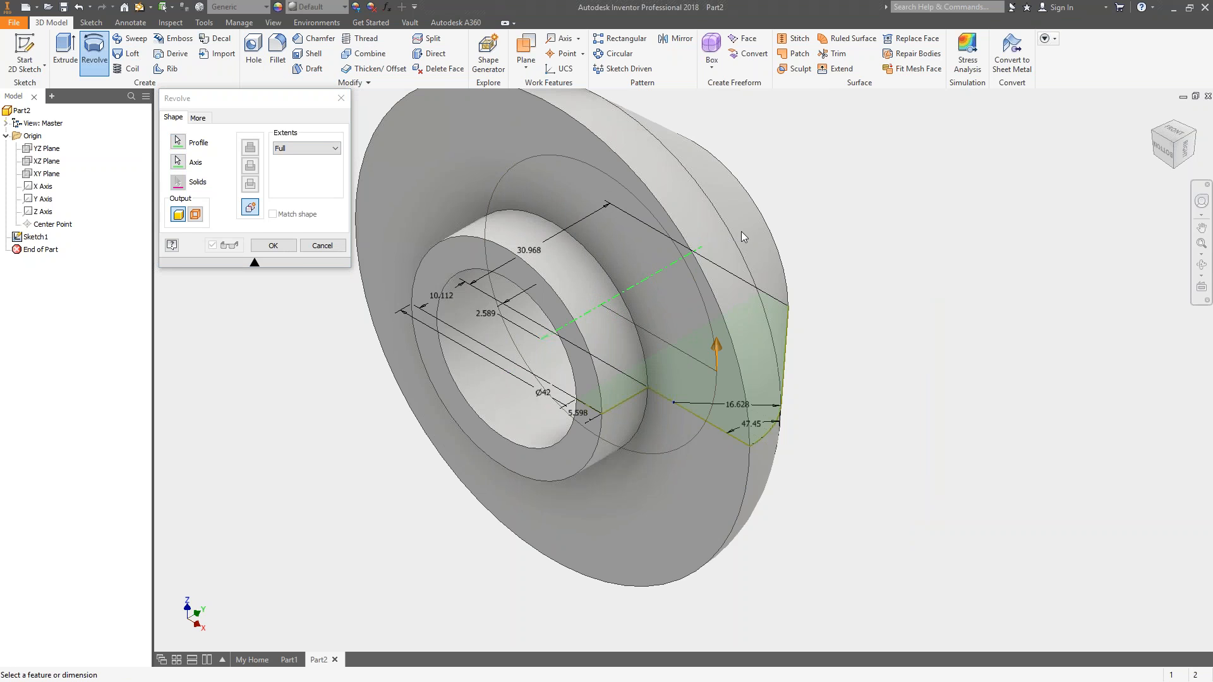
shift+middle_drag(662, 275, 544, 335)
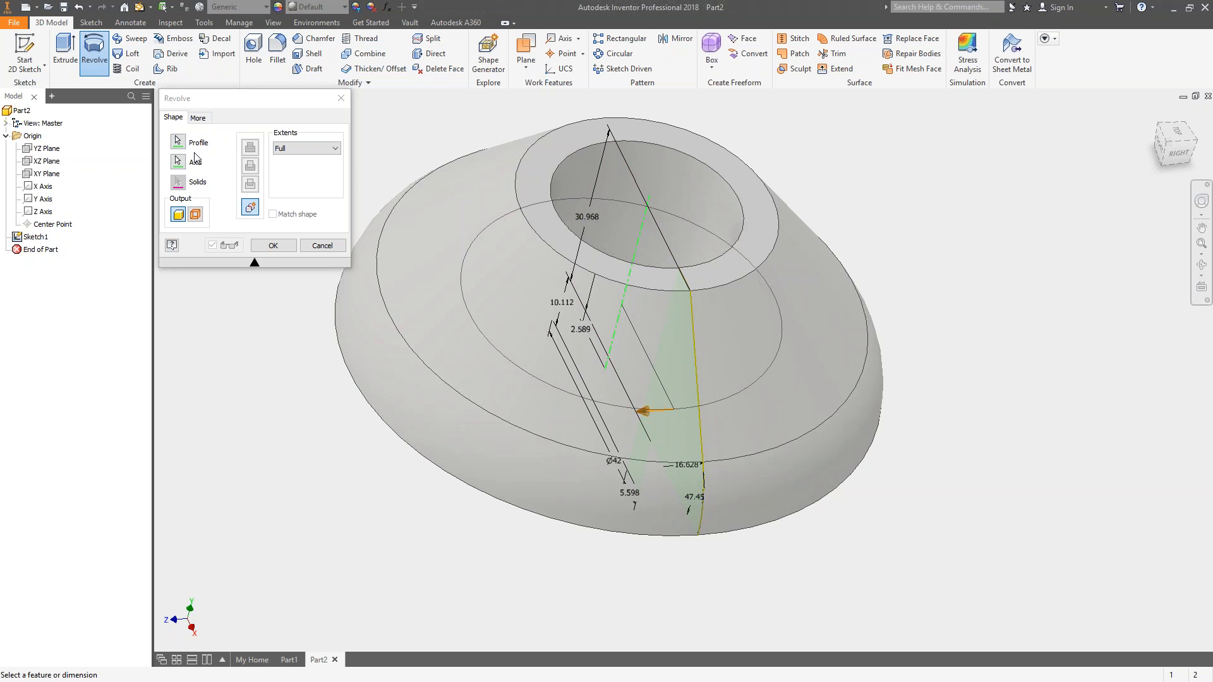
click(200, 119)
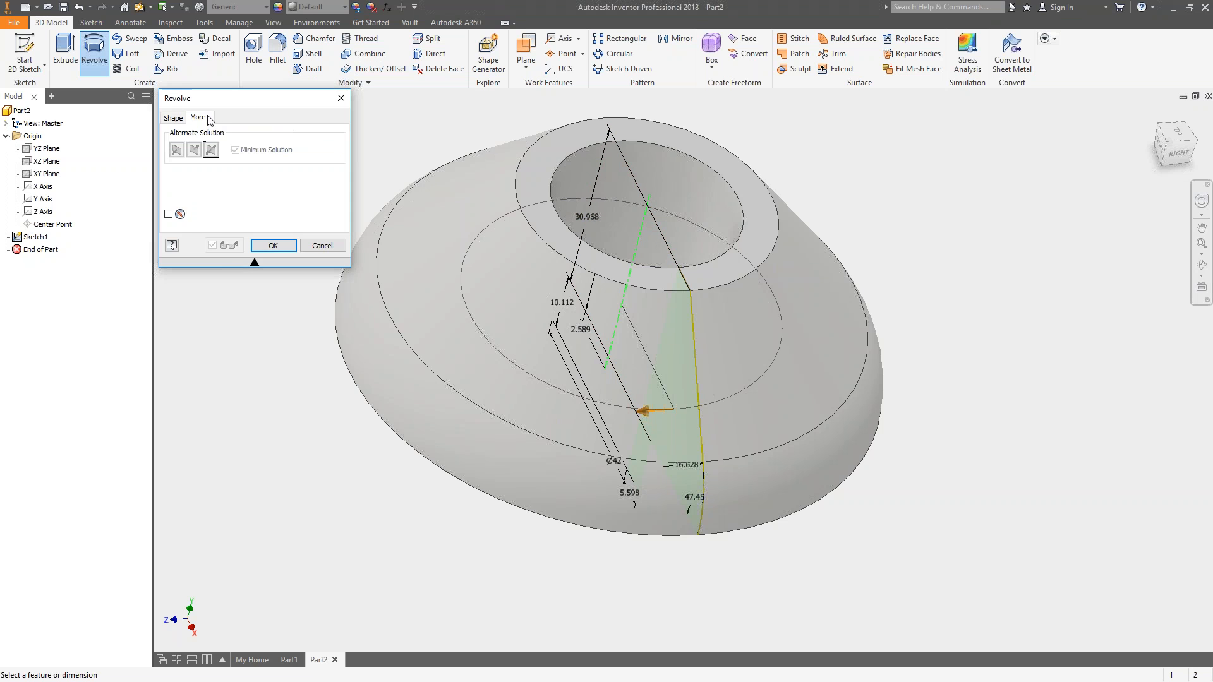
click(174, 119)
click(310, 150)
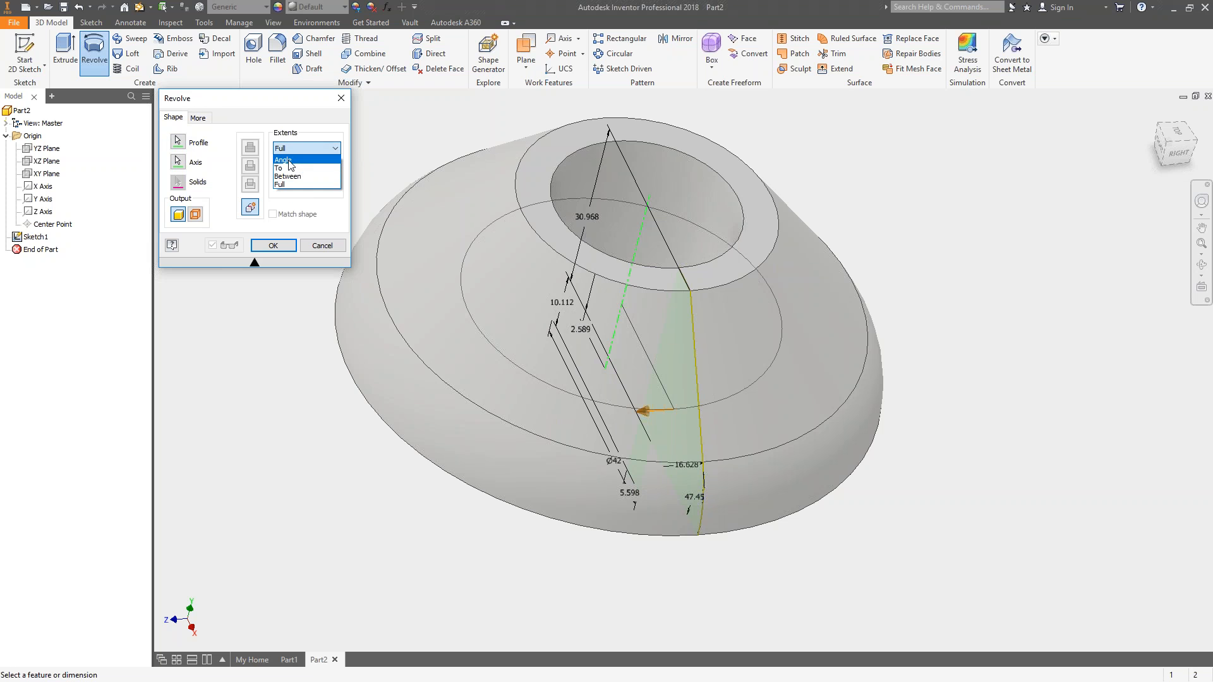
click(286, 161)
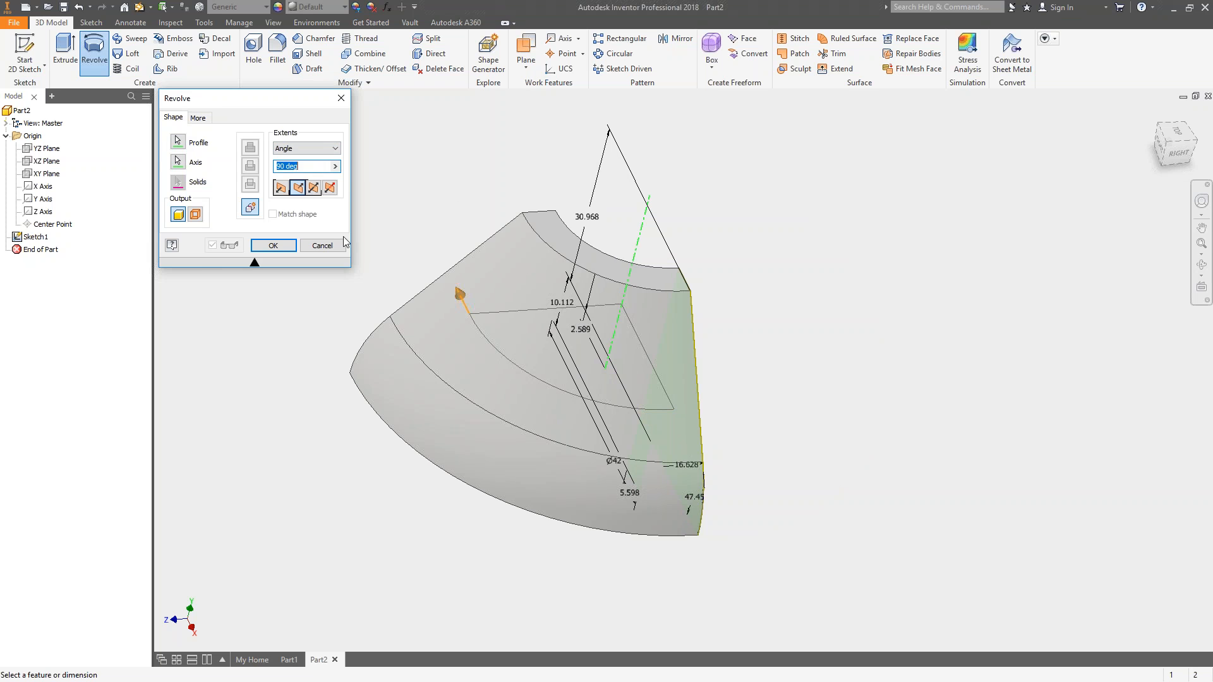
- Preview the opposite and asymmetric revolve directions, and set the 90-degree revolve to extend symmetrically from the sketch plane
click(300, 190)
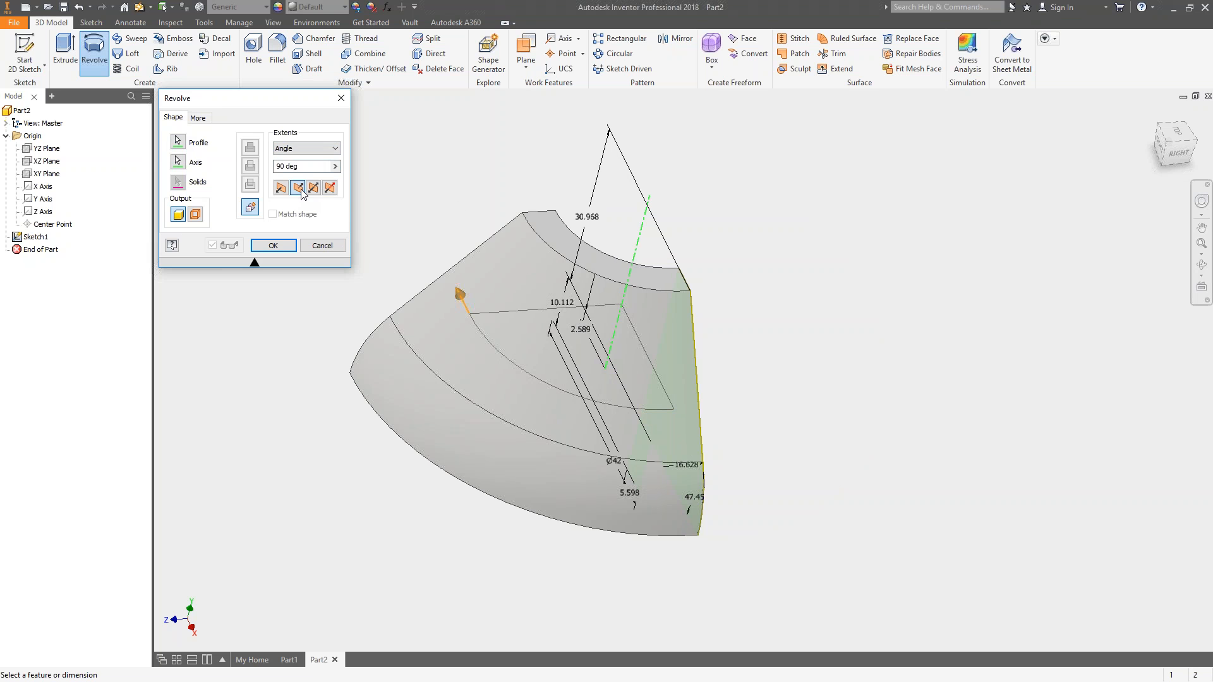
click(313, 187)
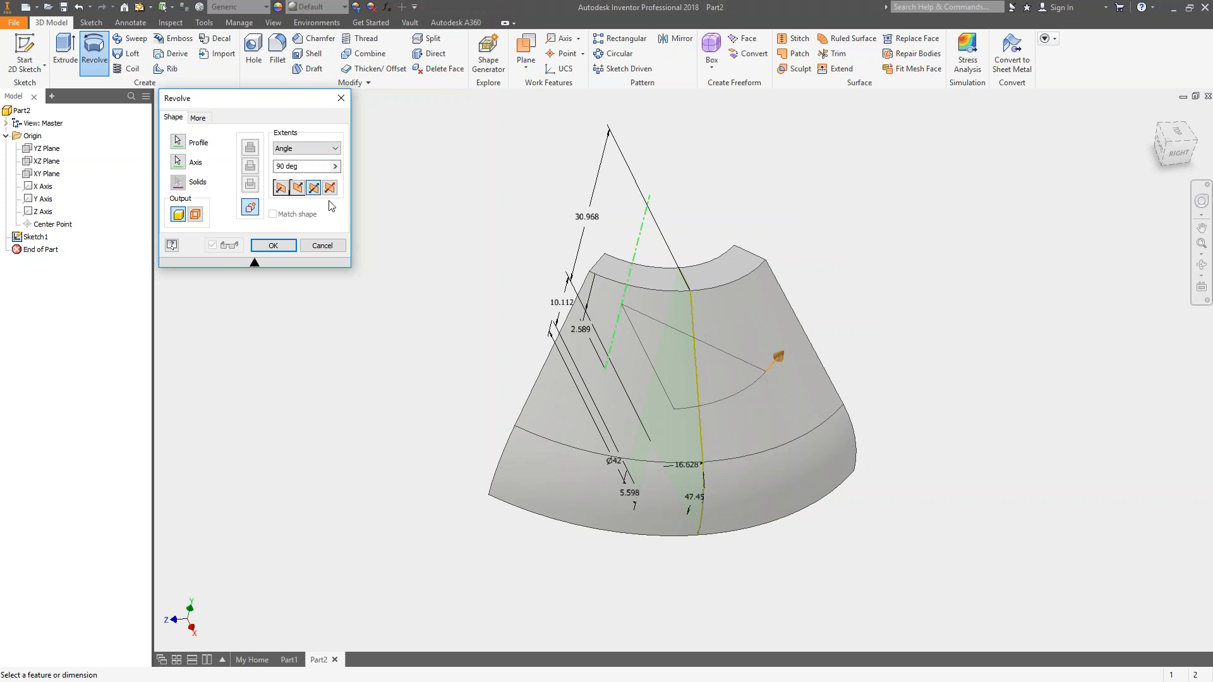
click(330, 190)
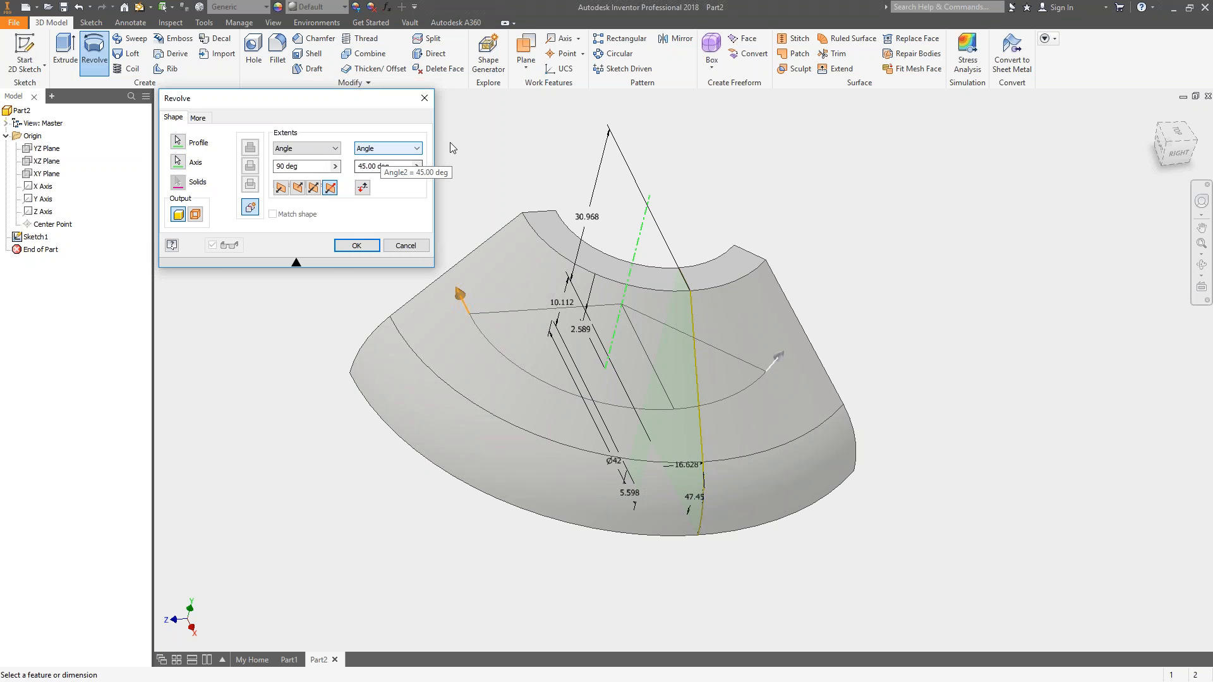
click(313, 187)
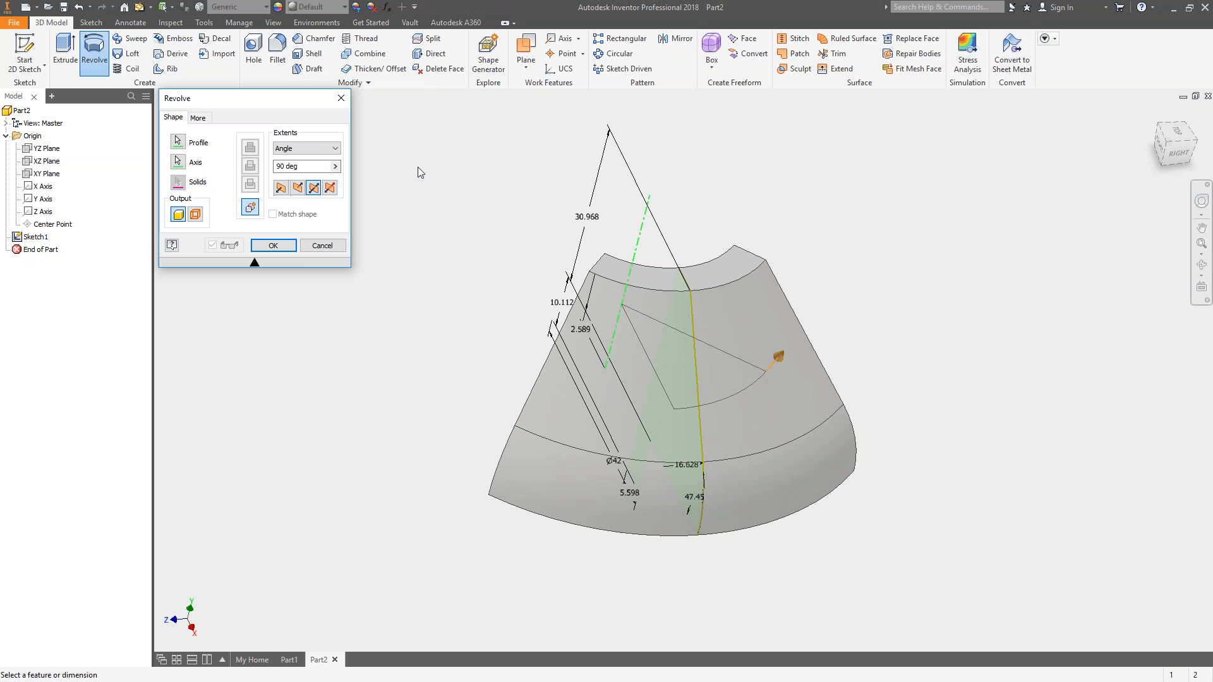
- Preview the revolve as a surface, switch the output back to solid, and create the revolved body
click(197, 216)
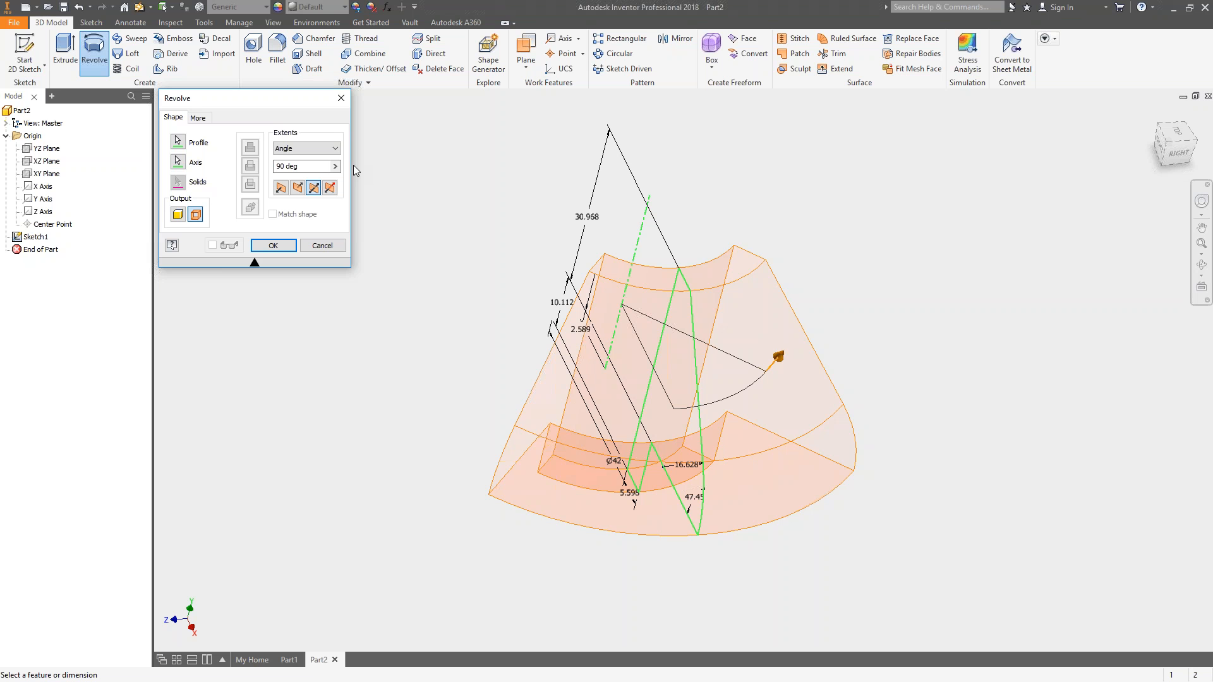
click(178, 216)
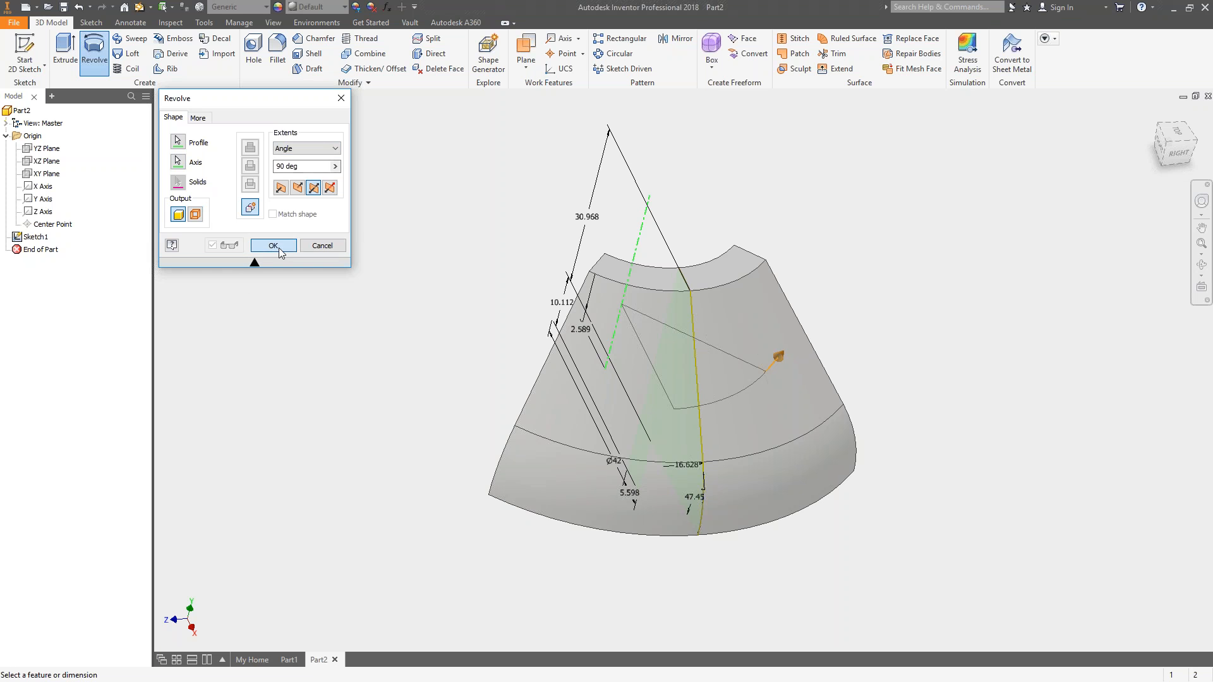
click(273, 246)
key(F4)
drag(665, 430, 830, 444)
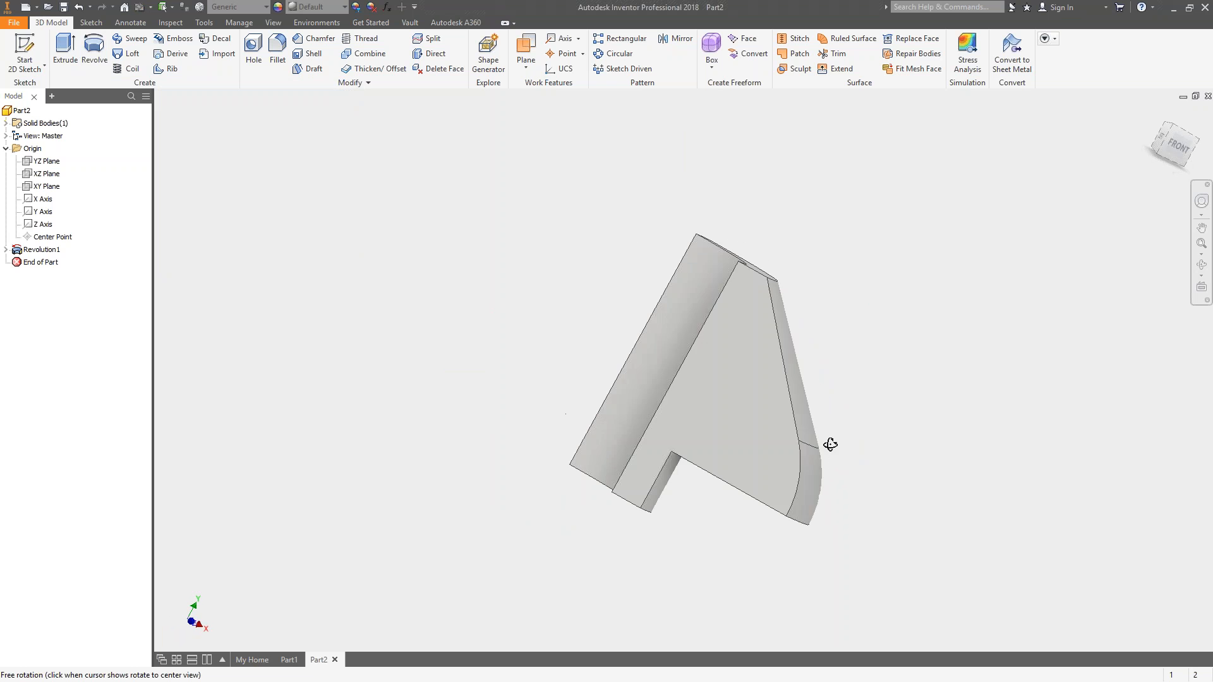
drag(693, 388, 658, 428)
key(Escape)
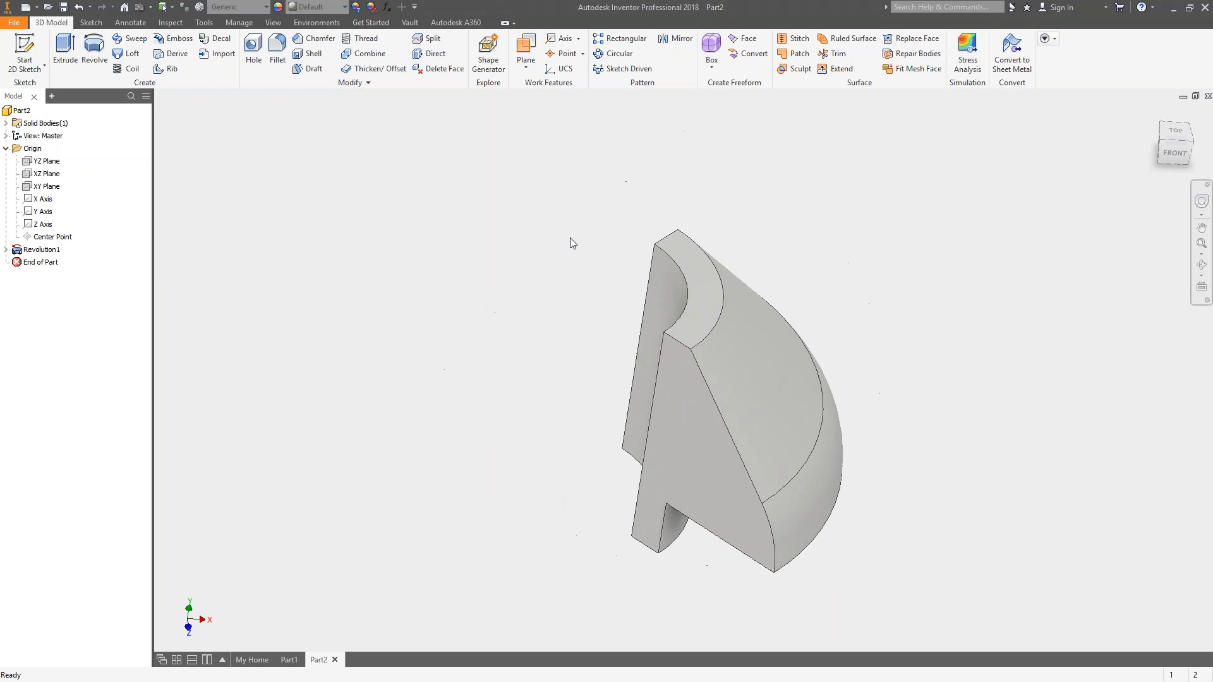
- Start a sketch on the revolved body's flat end face and project the face's outline into it
click(6, 250)
key(s)
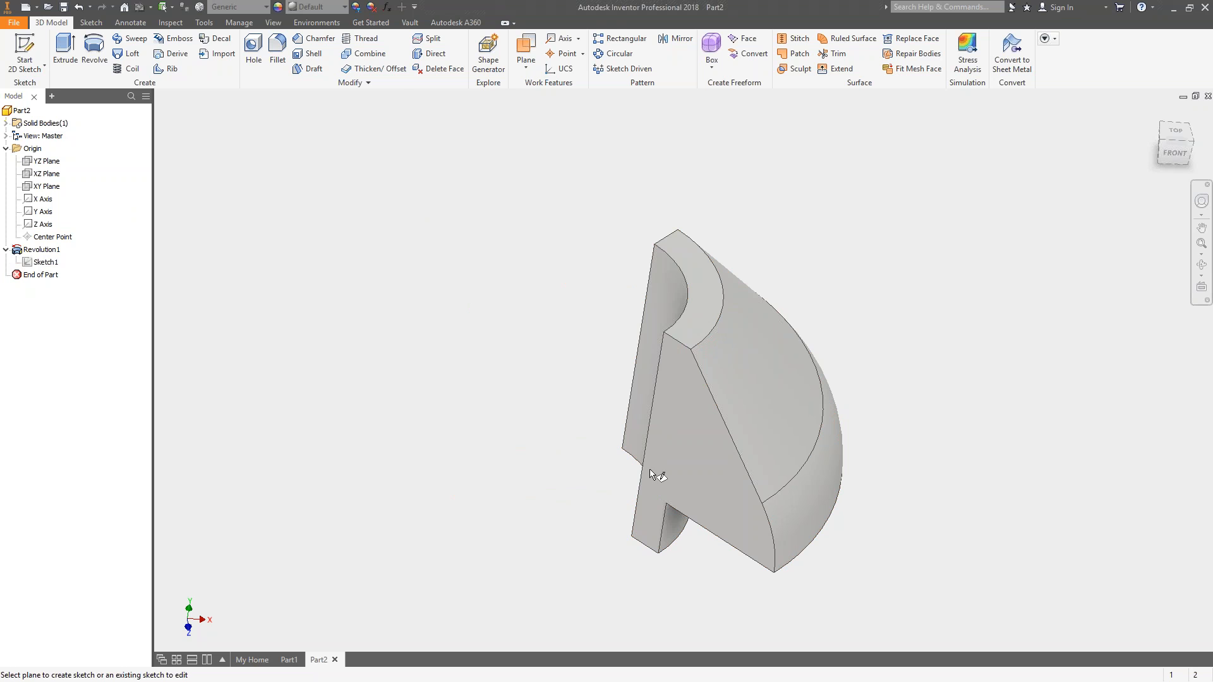
click(695, 455)
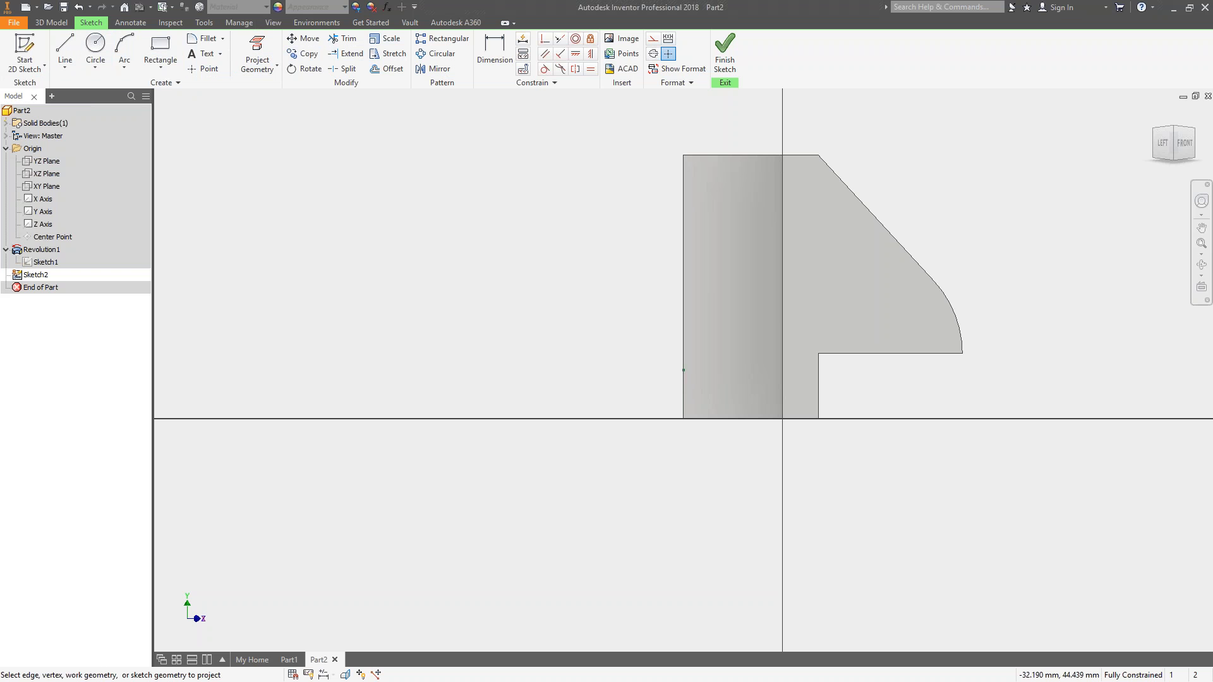
click(260, 49)
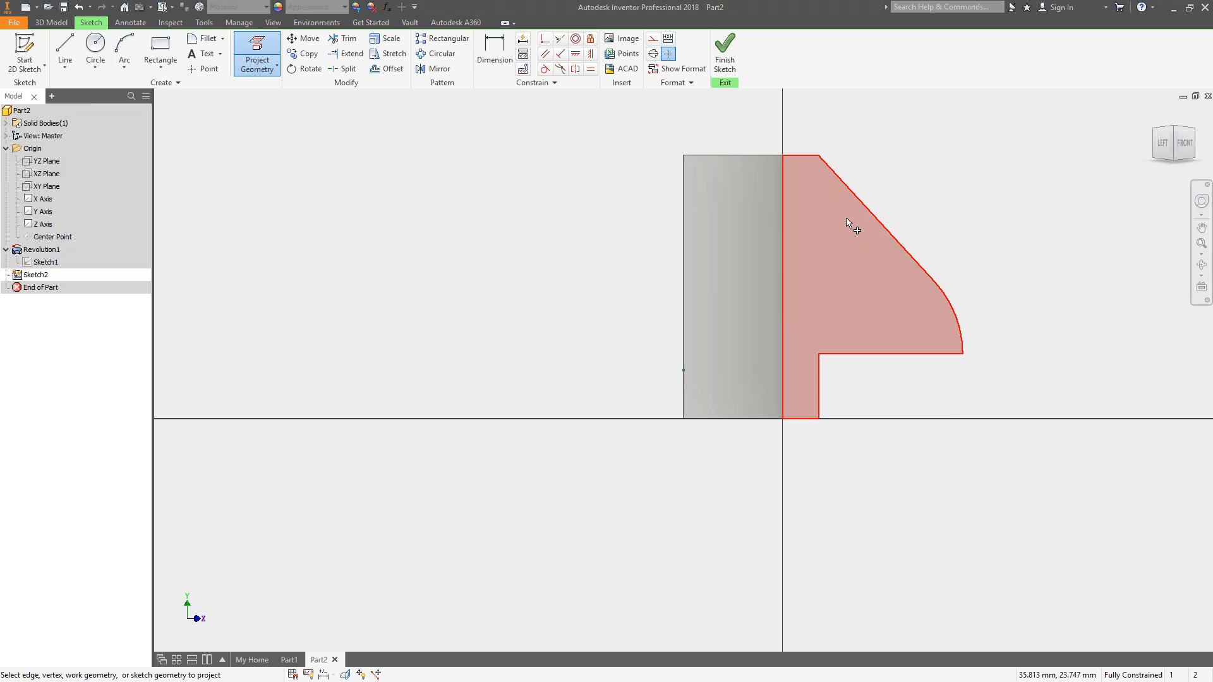
click(844, 202)
- Offset the projected face outline inward to make a parallel inner loop
click(387, 68)
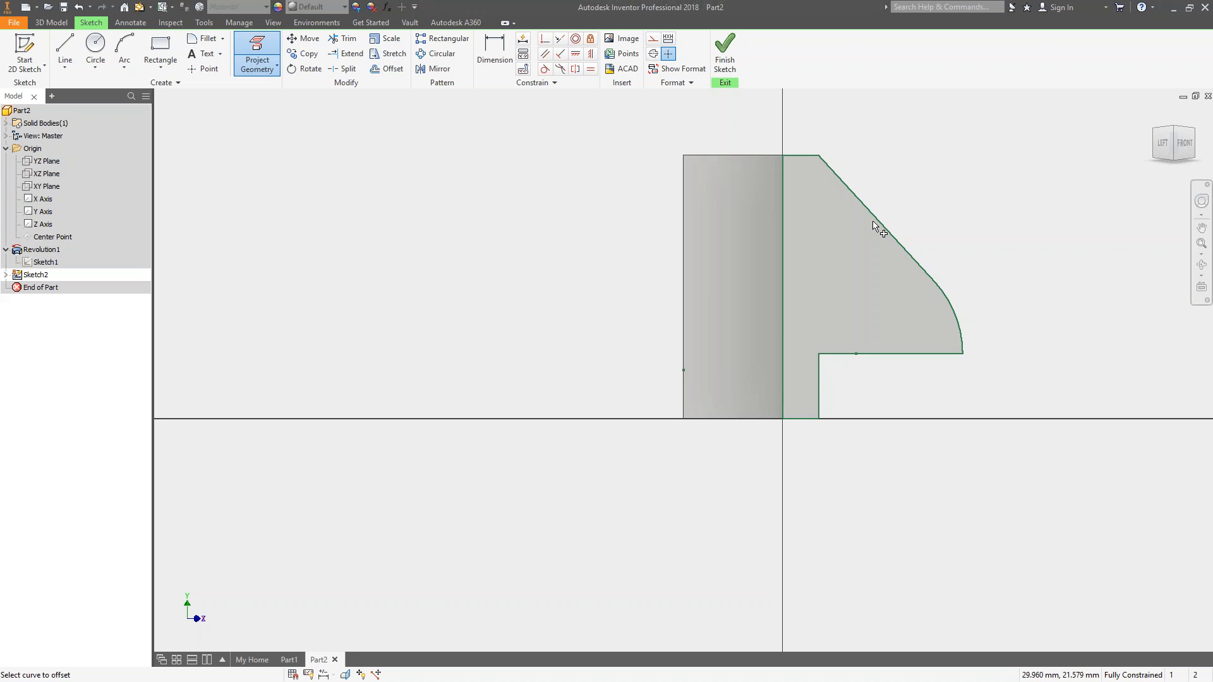
click(785, 229)
click(869, 229)
scroll(847, 408, up, 3)
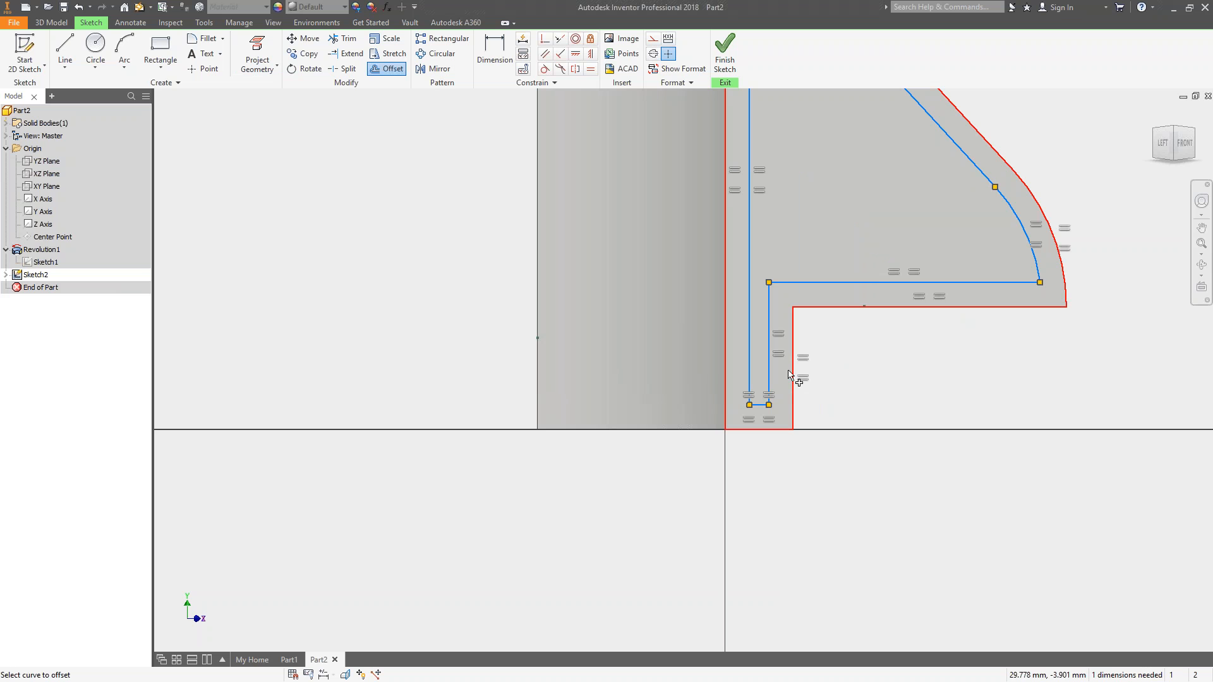
key(Escape)
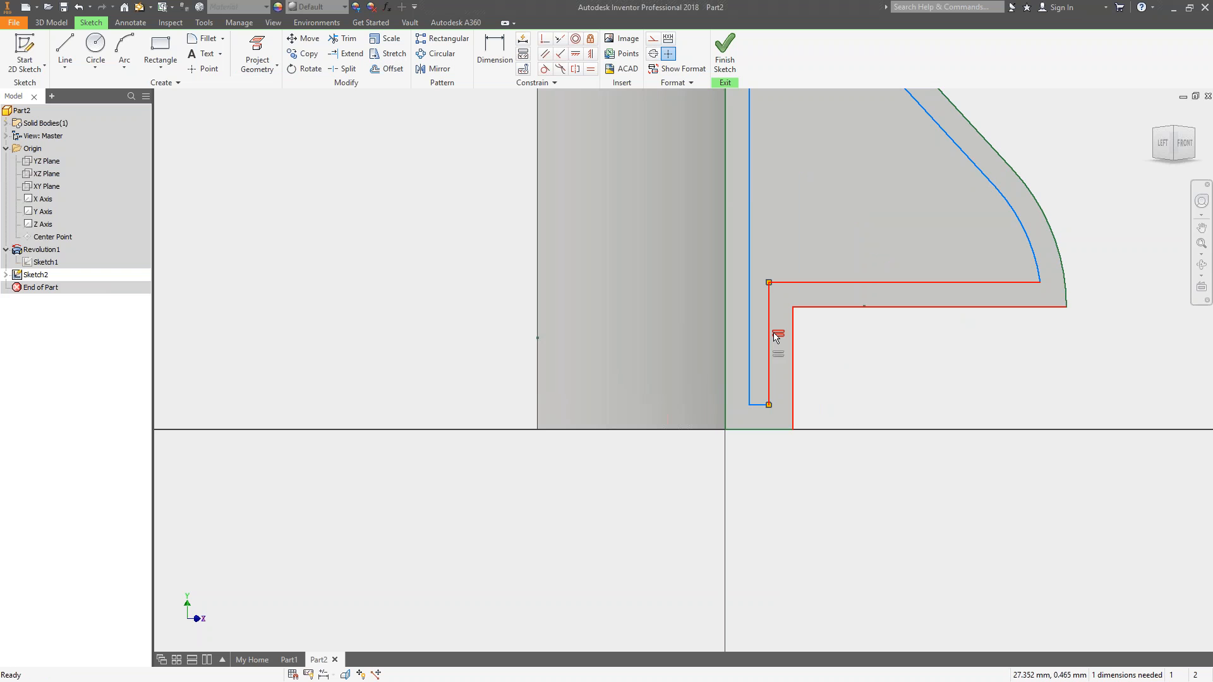
- Delete the offset's short vertical line, extend its lower horizontal line to the long vertical, and trim the leftover lines below
click(772, 376)
key(Delete)
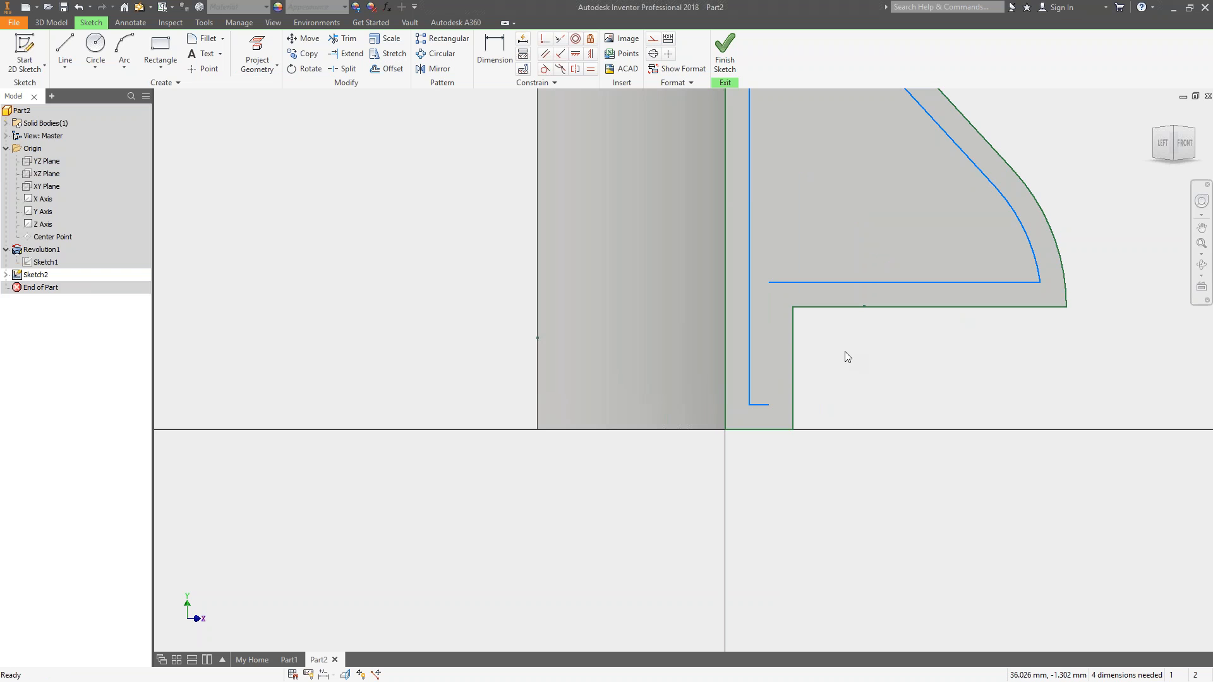
click(346, 56)
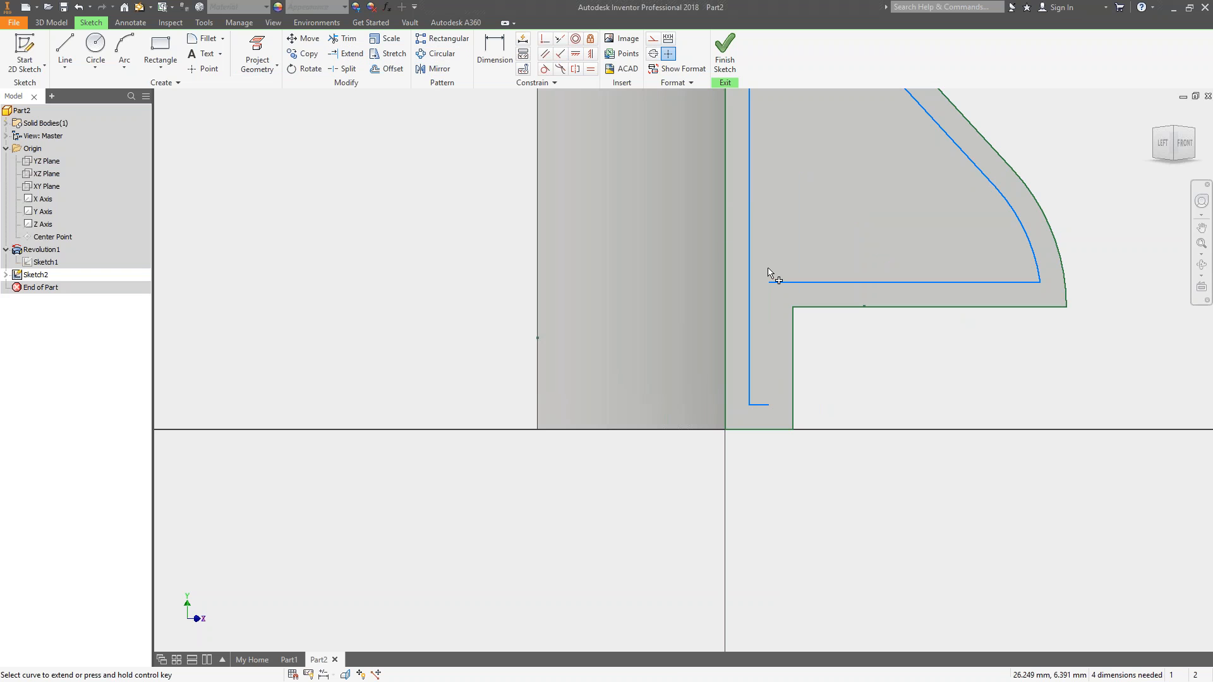
click(781, 283)
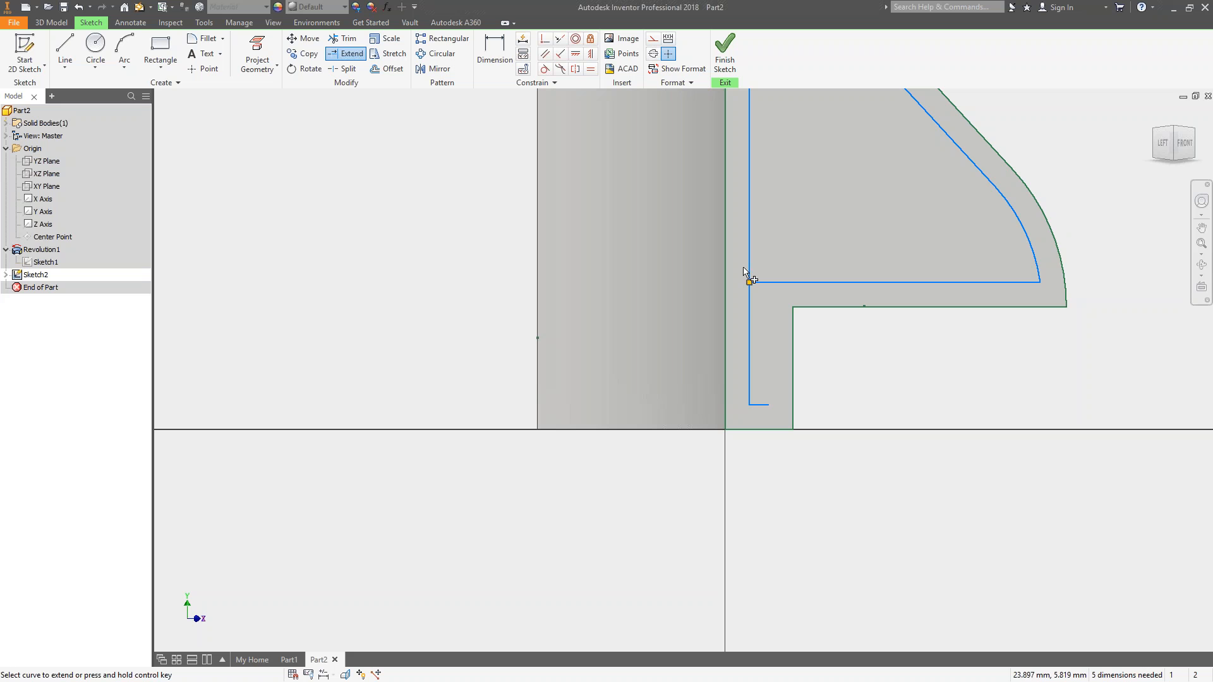
key(x)
click(749, 306)
click(759, 406)
scroll(863, 352, down, 3)
middle_drag(887, 254, 803, 369)
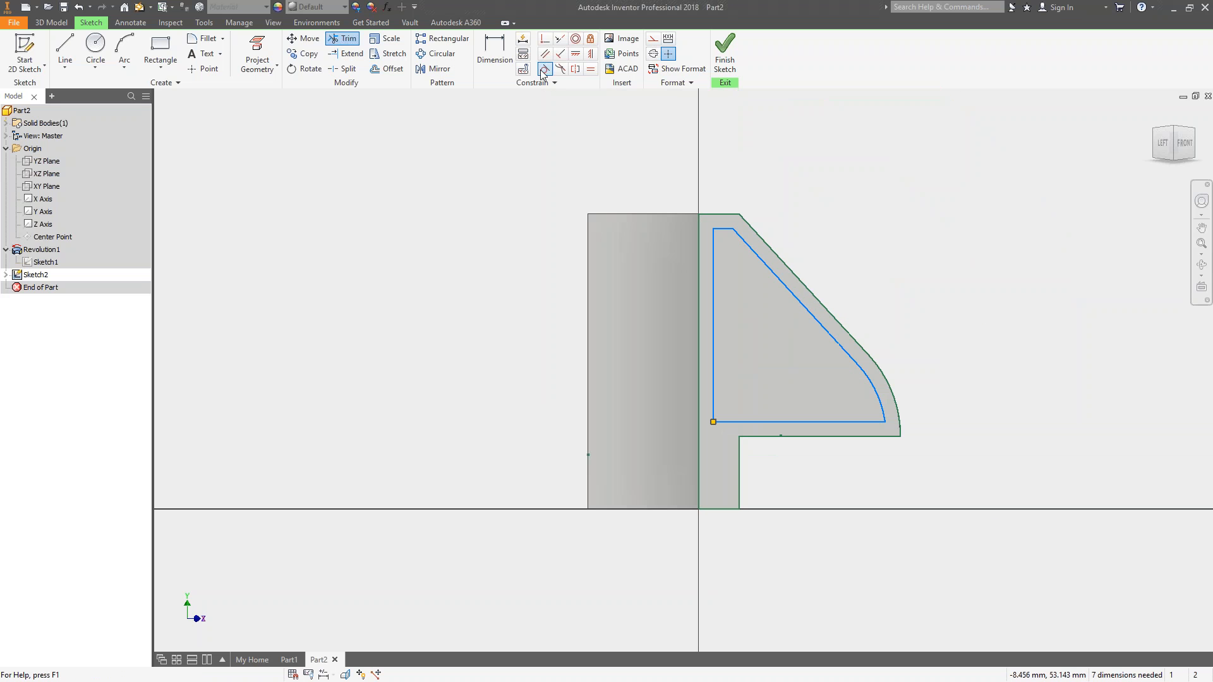
- Try to revolve the inner offset region about the origin Y axis
key(r)
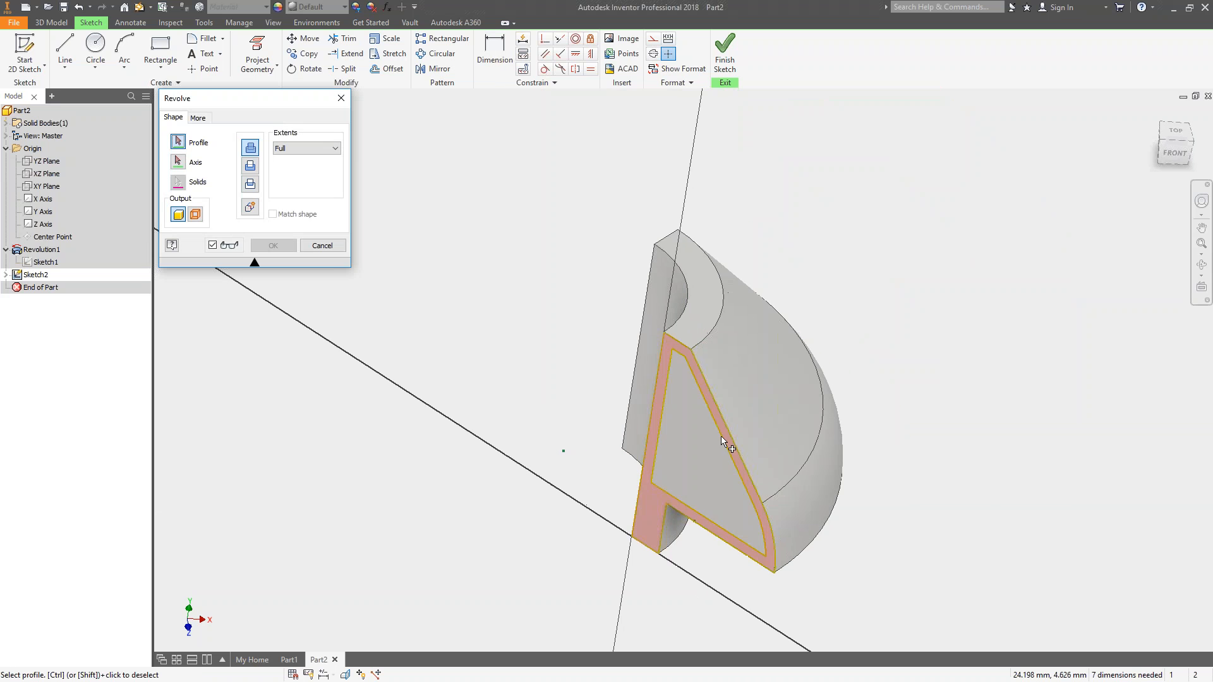
click(694, 442)
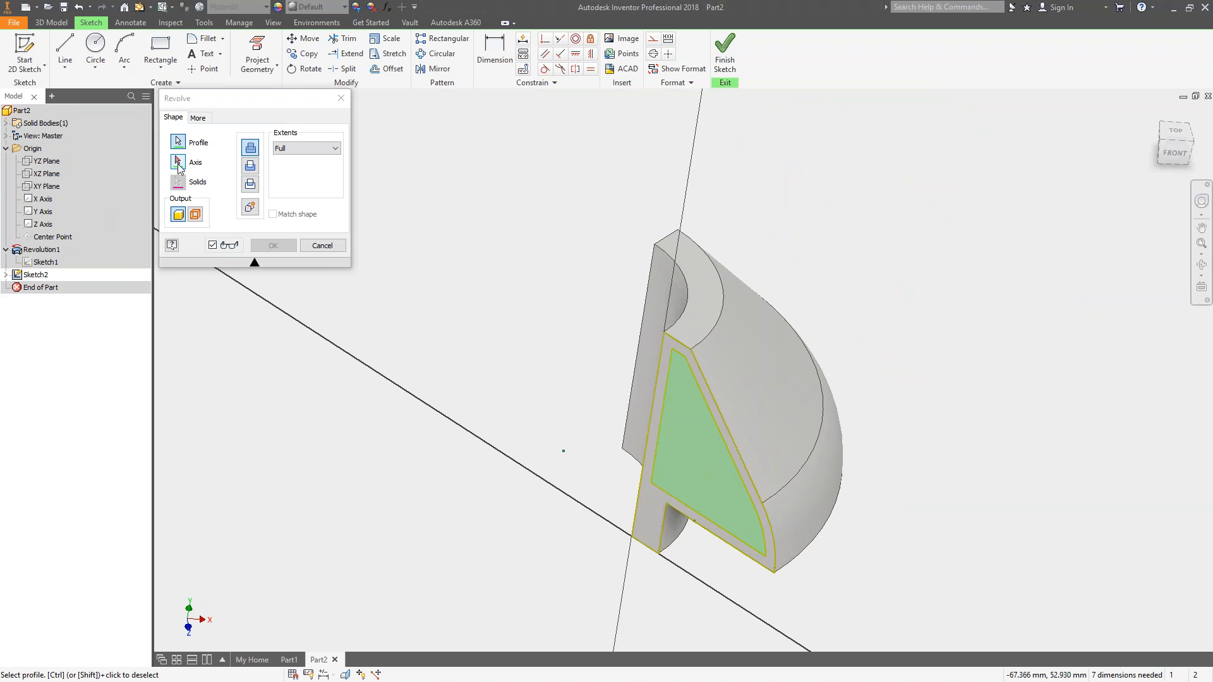
click(180, 163)
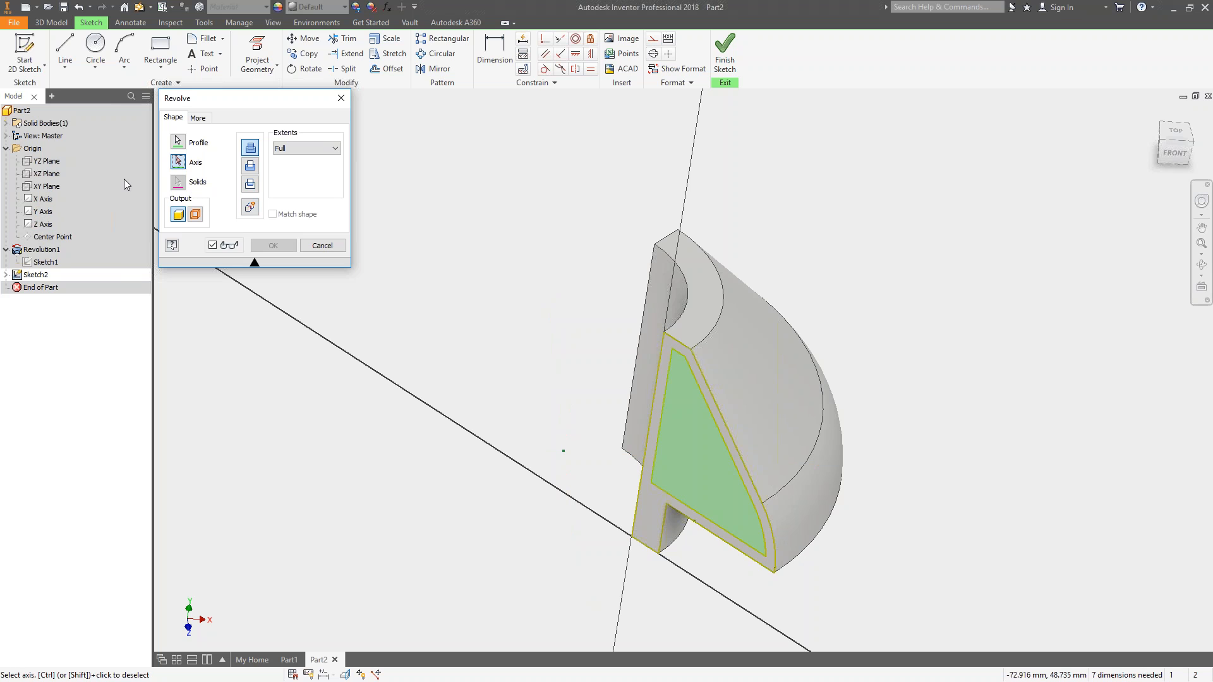
click(39, 214)
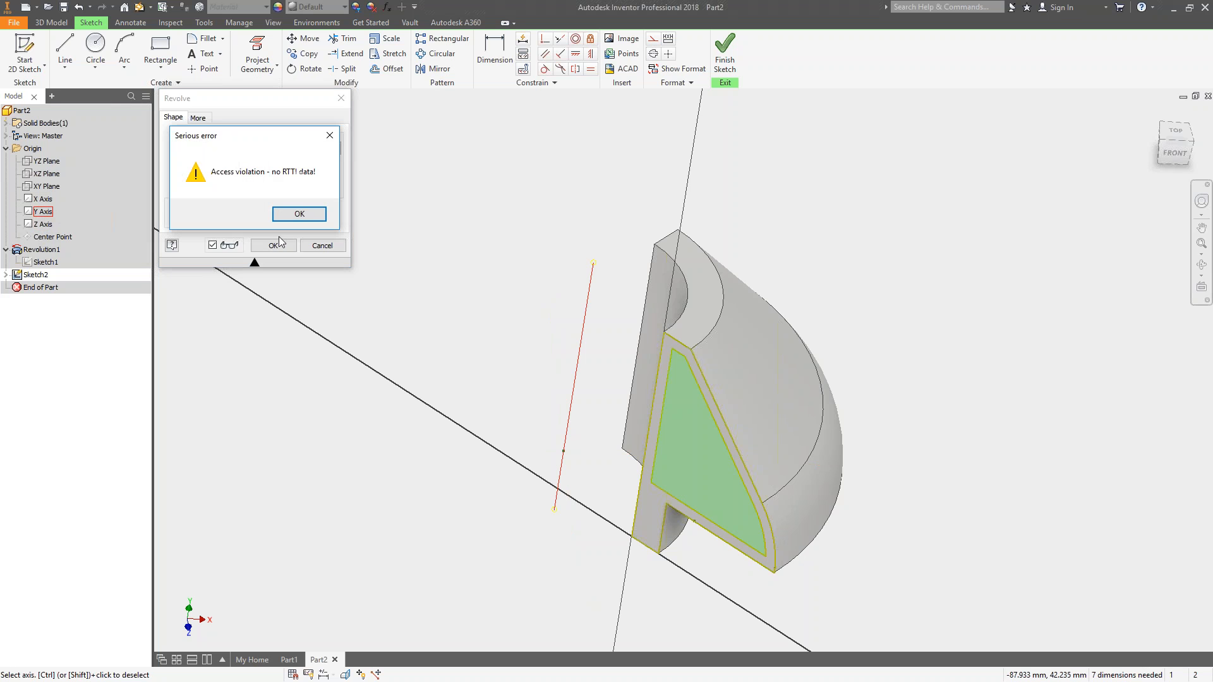
click(319, 217)
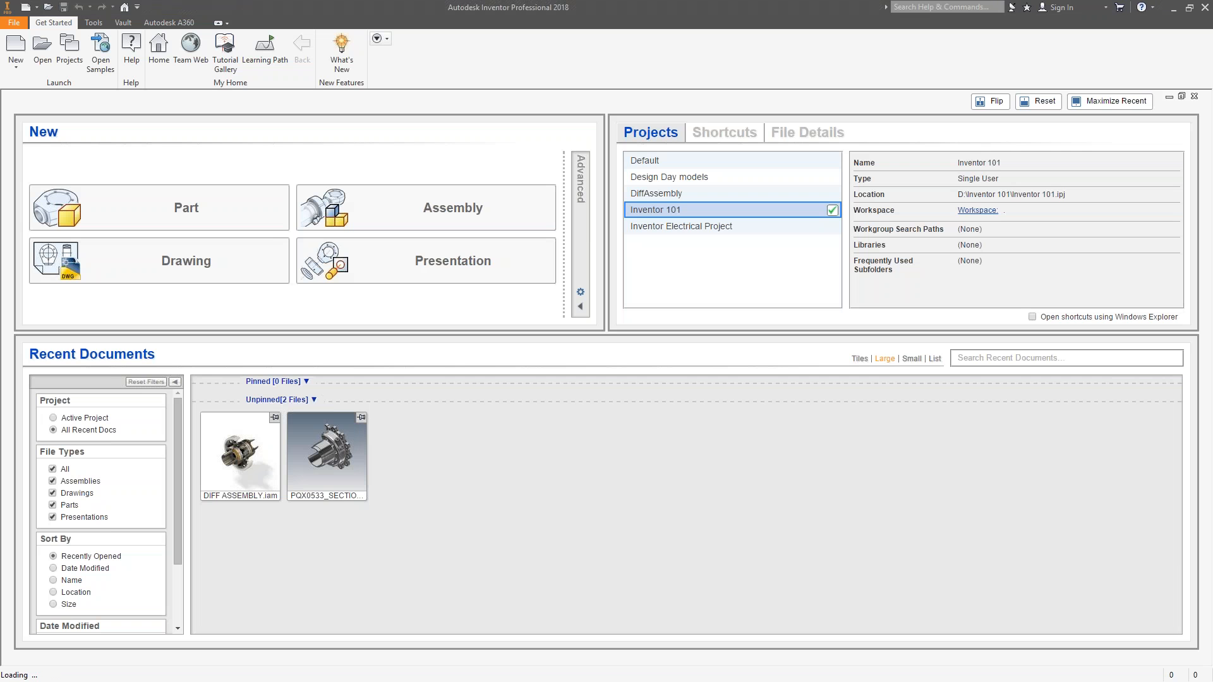
- Create a new part and start a sketch on the XY plane
click(189, 221)
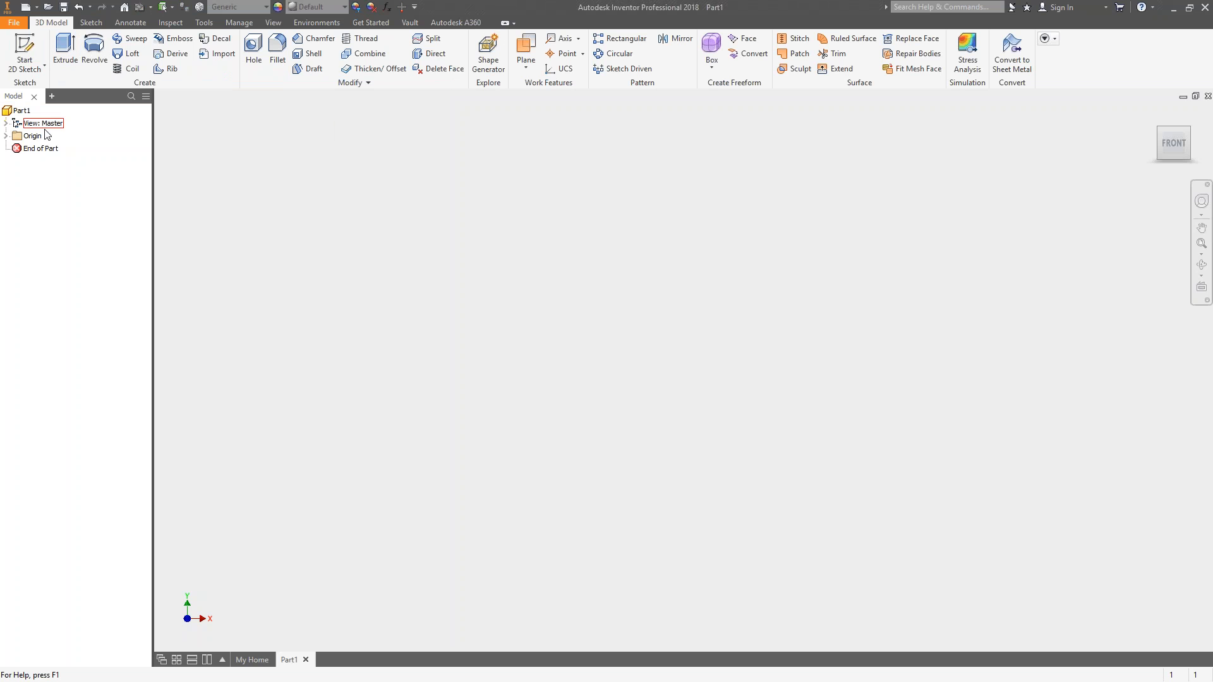
click(6, 136)
click(56, 174)
click(700, 362)
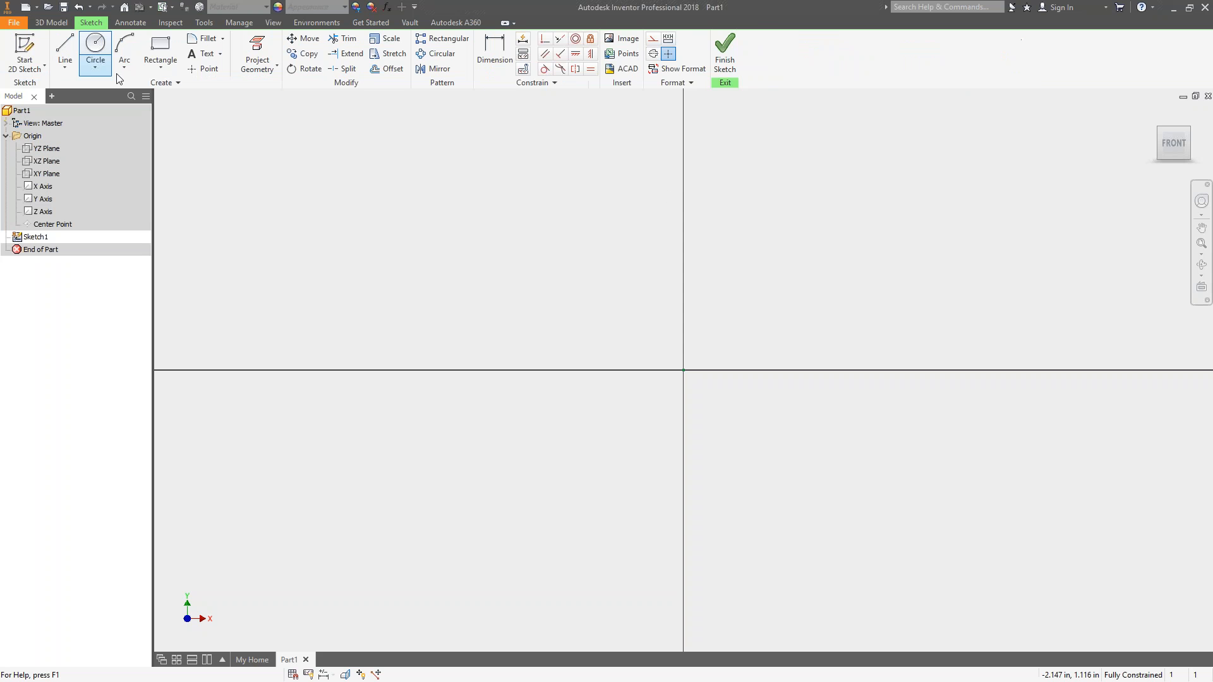
- Draw an upright rectangle on the positive X side of the origin, spanning the horizontal axis and clear of the vertical one
click(160, 48)
click(821, 485)
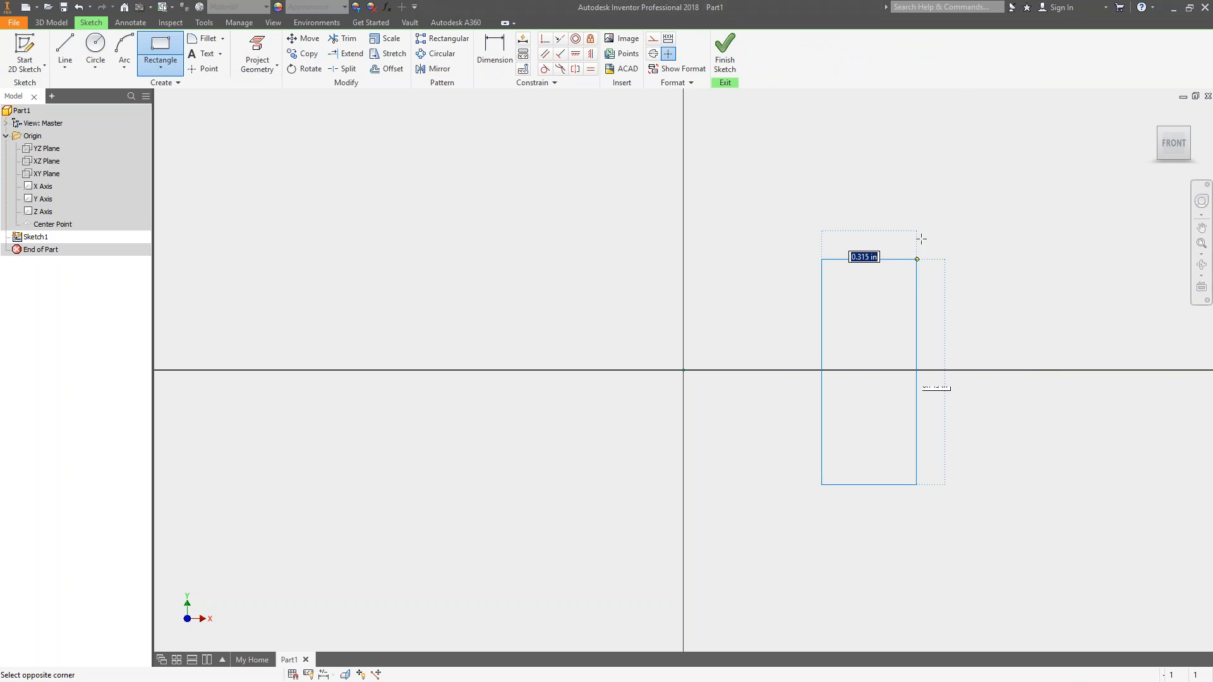
click(1029, 129)
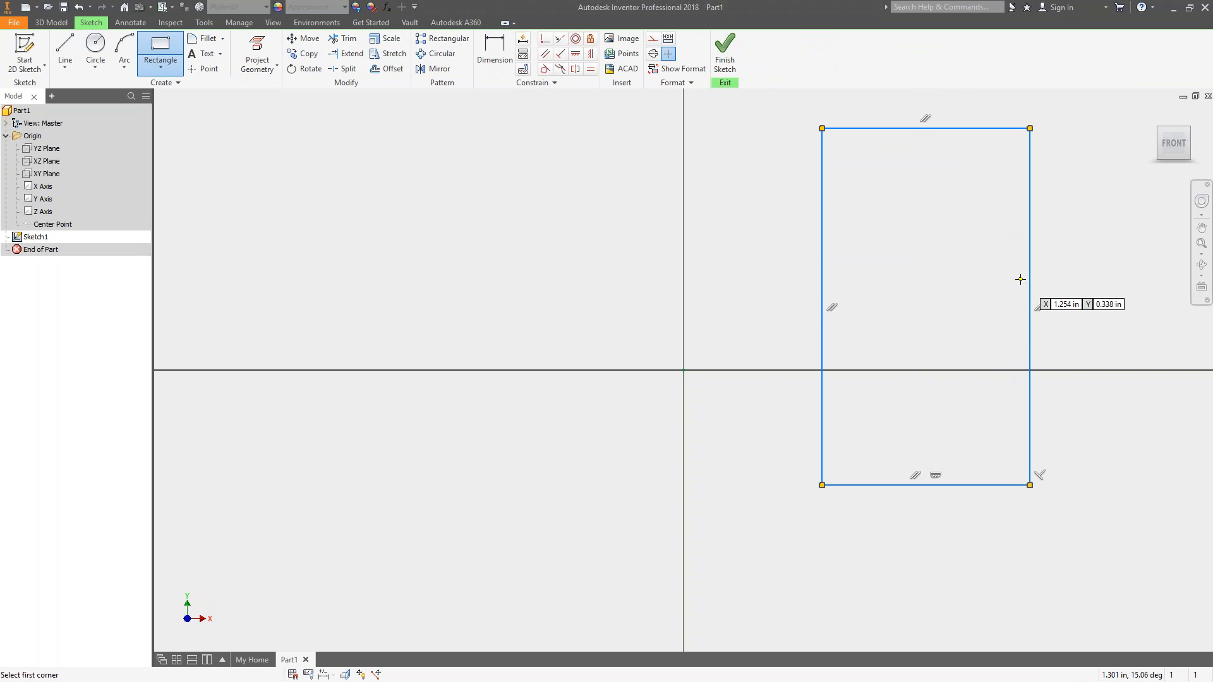
key(Escape)
- Revolve the rectangle about the origin Y axis with Angle extents to create a partial ring solid
key(r)
scroll(926, 354, down, 5)
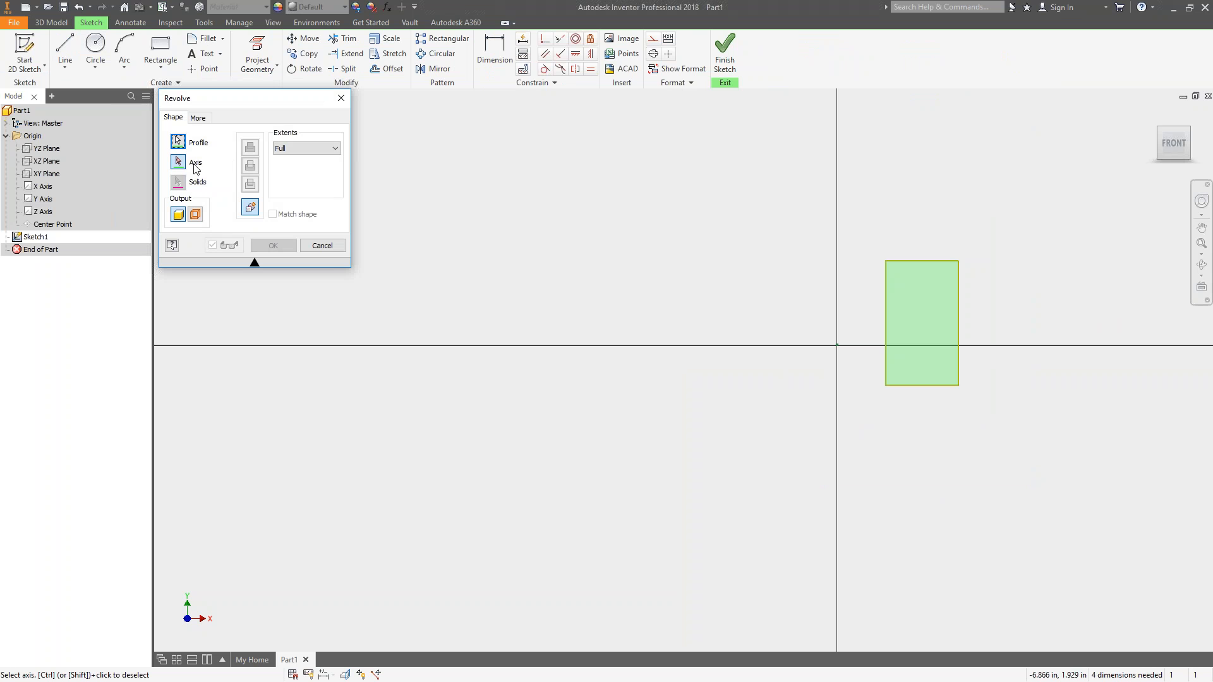
click(43, 200)
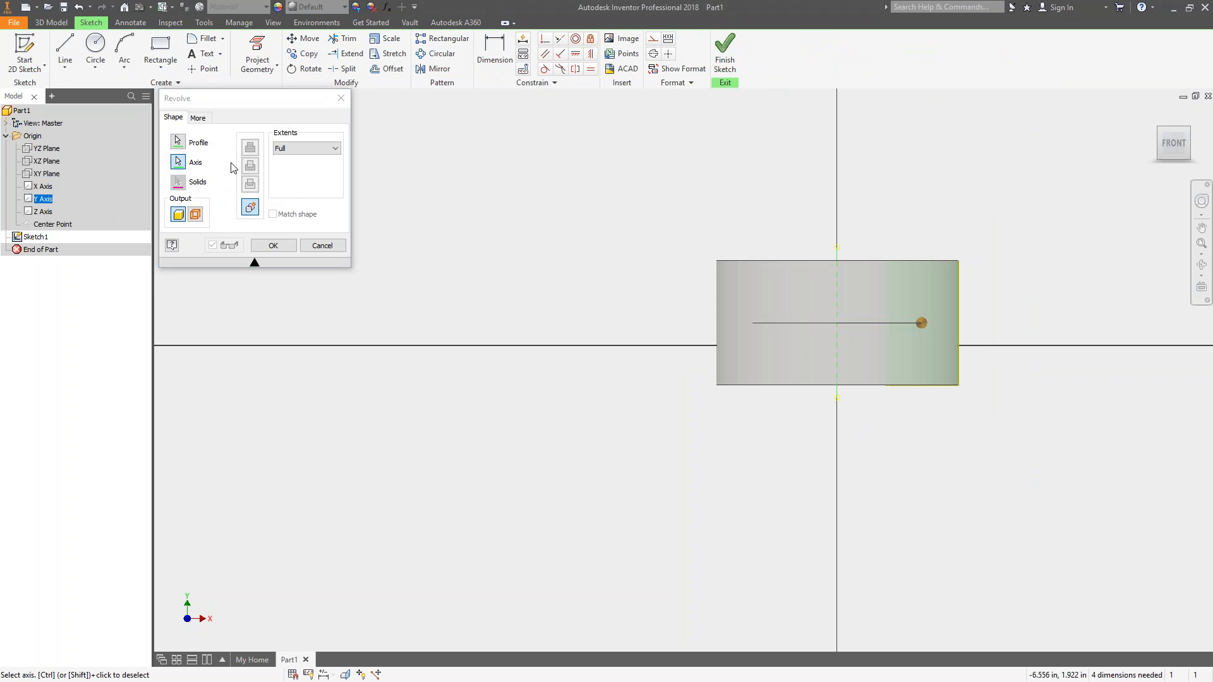
click(291, 155)
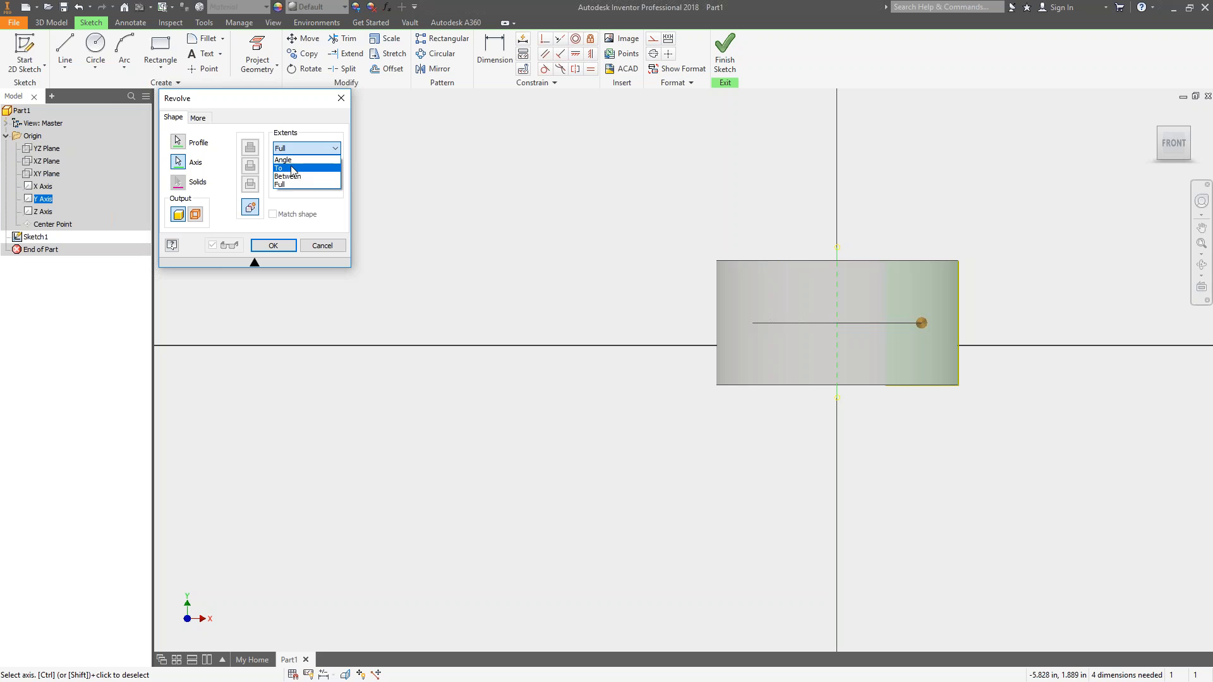
click(286, 158)
click(274, 245)
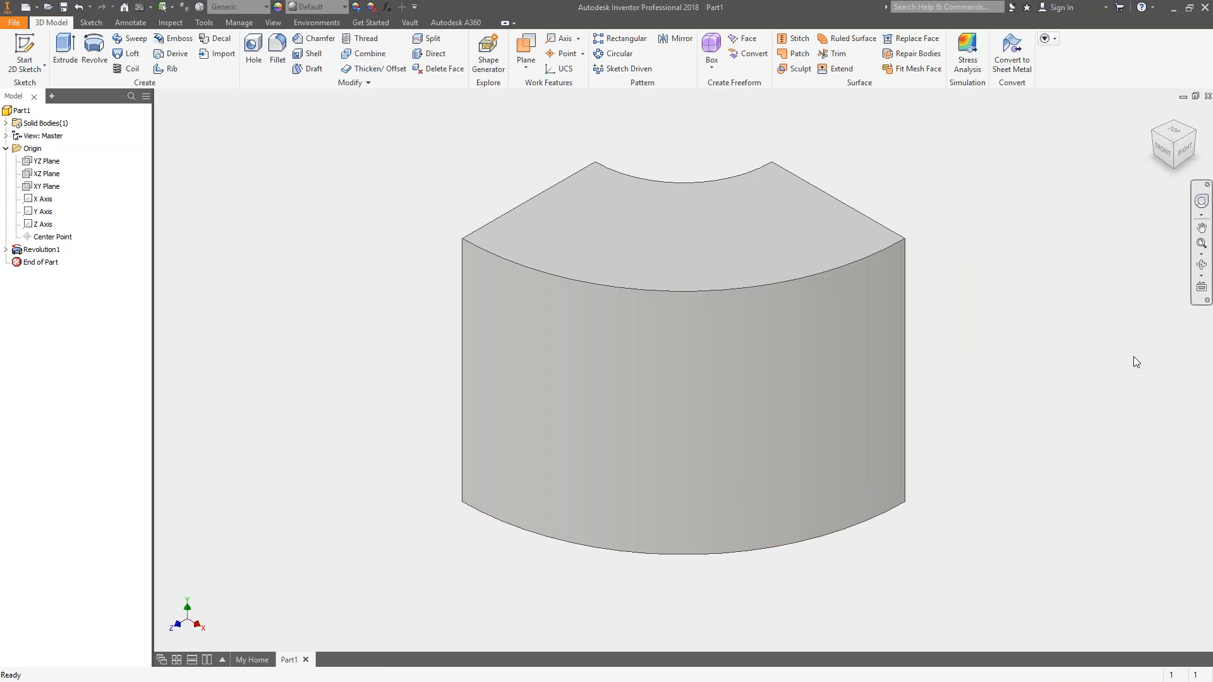
- Start a sketch on the flat rectangular end face of the revolved solid
key(4)
click(559, 392)
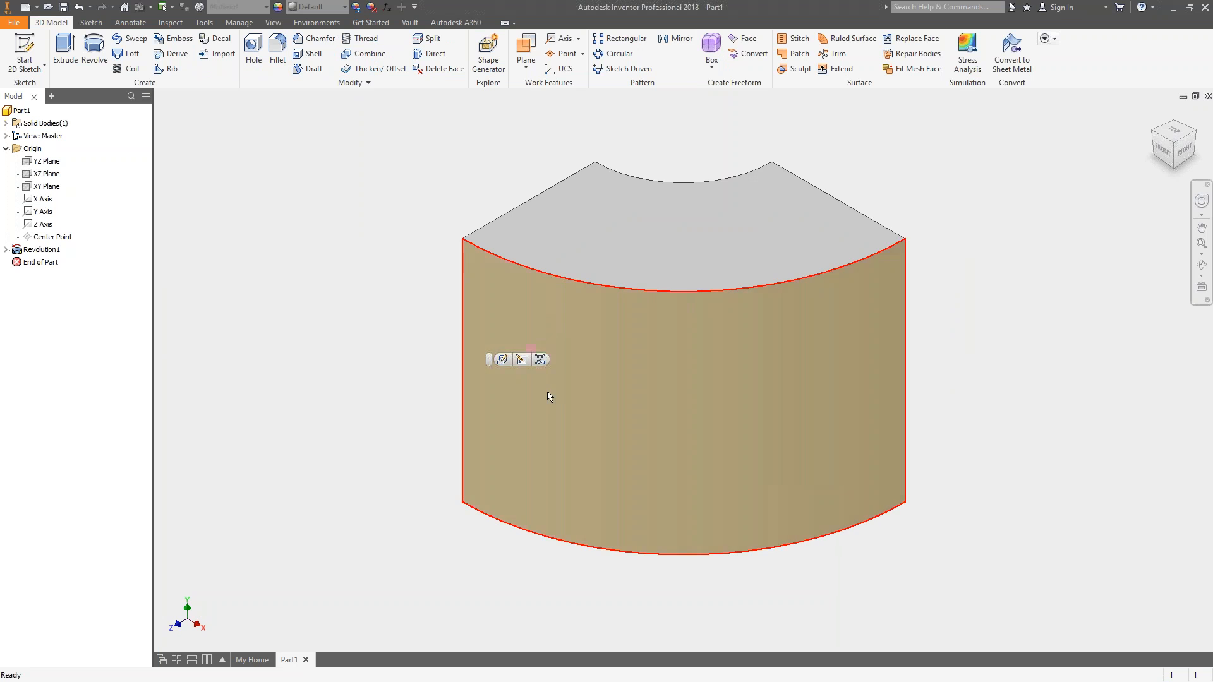
click(406, 338)
key(F4)
drag(736, 413, 658, 290)
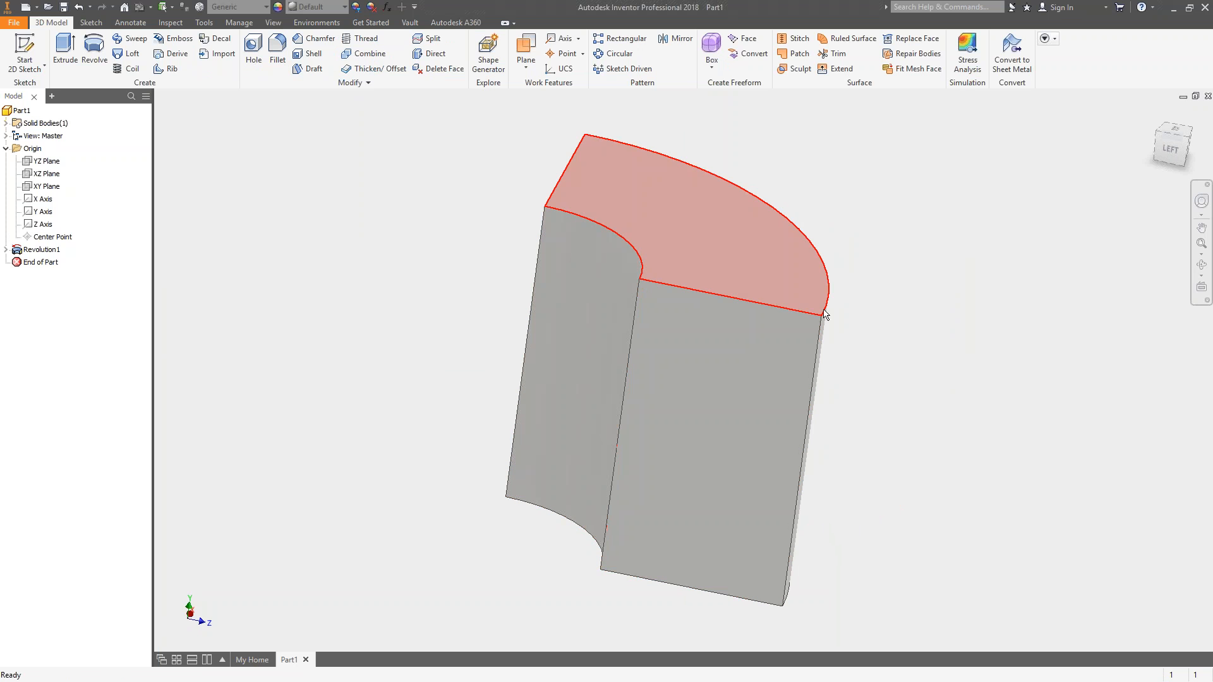
key(s)
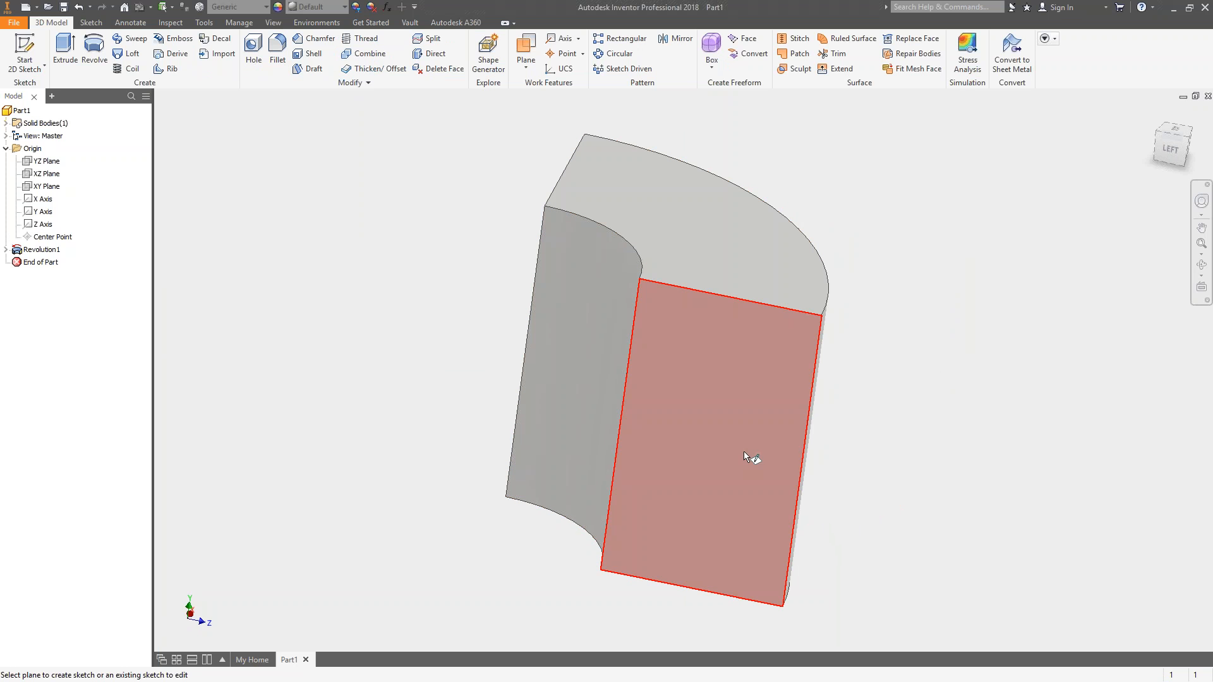
click(812, 436)
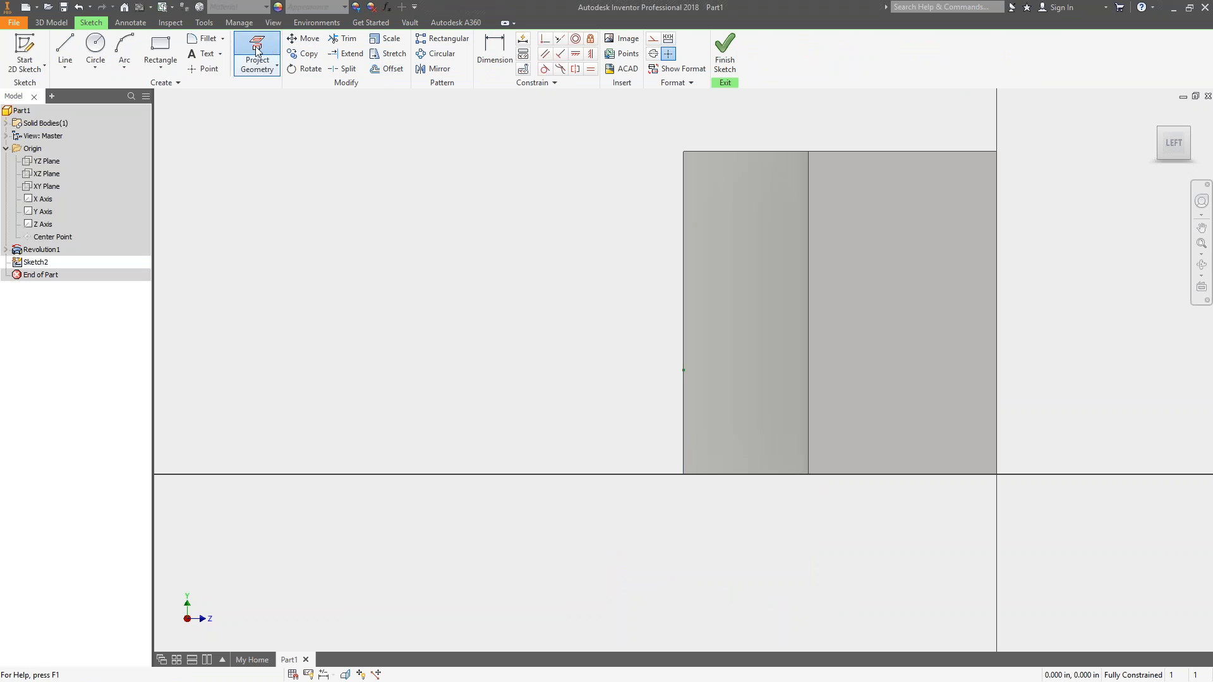
- Project the solid's end-face outline into the sketch and offset it inward to form a smaller rectangle
click(257, 55)
click(387, 68)
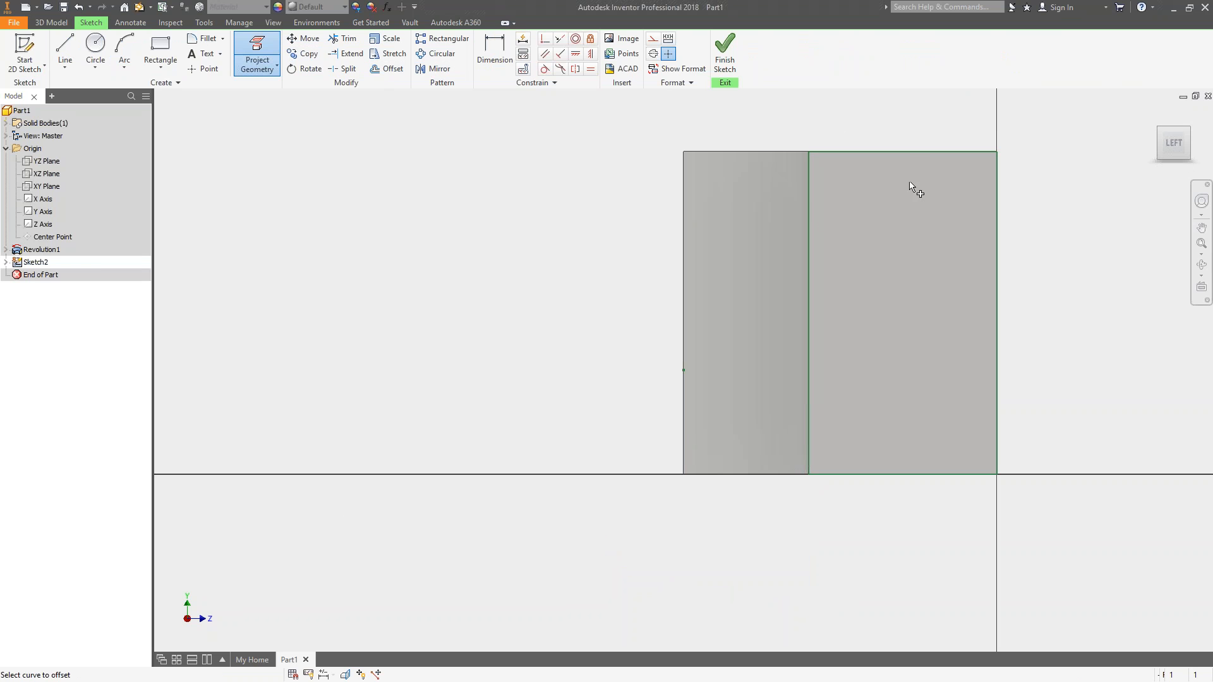
click(914, 163)
click(903, 211)
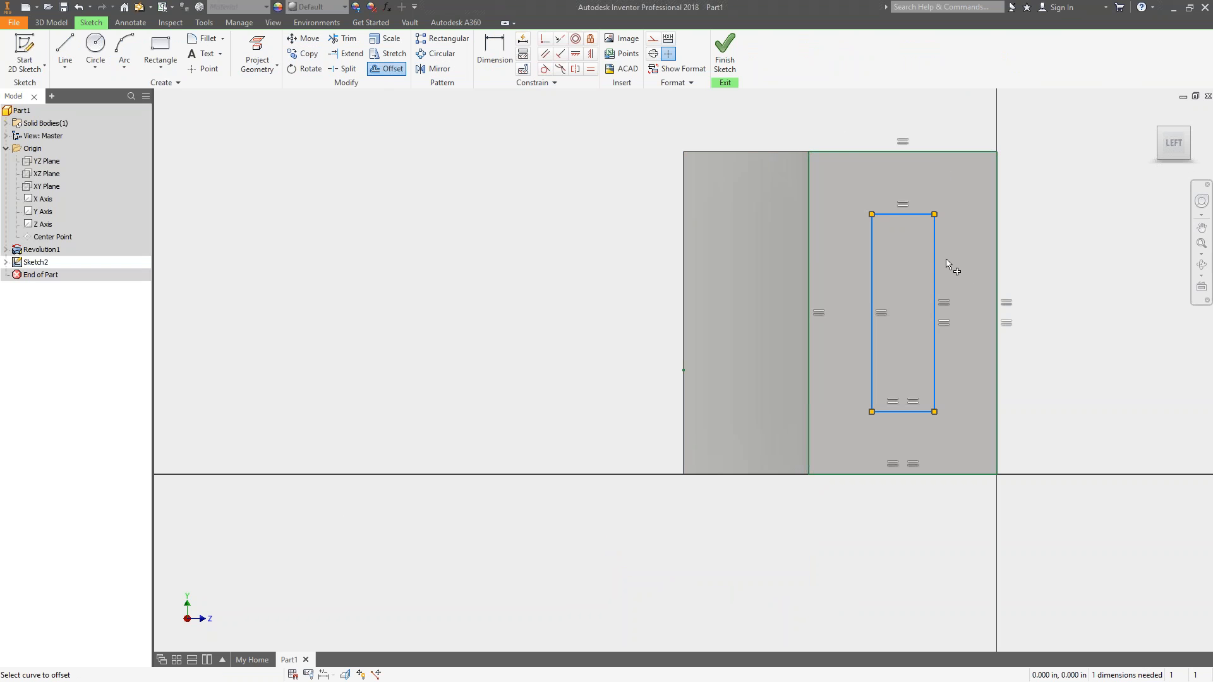
- Revolve the inner rectangle about the origin Y axis as a Full cut to hollow a channel through the solid
key(r)
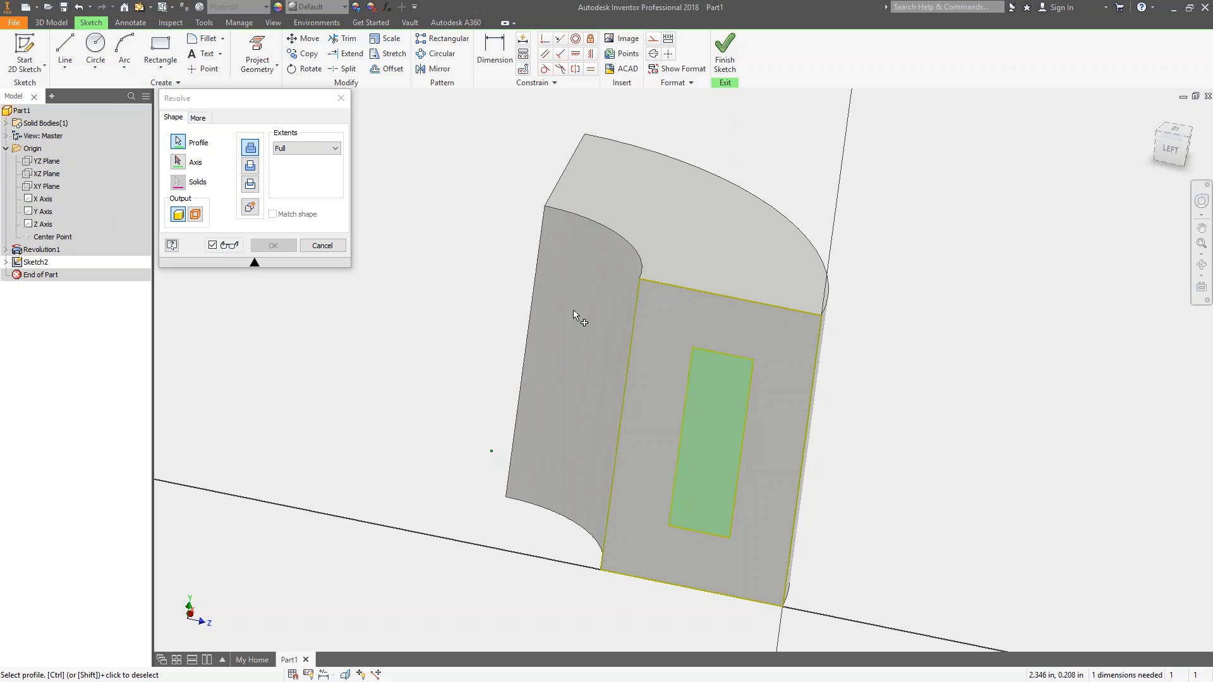
click(250, 166)
click(178, 162)
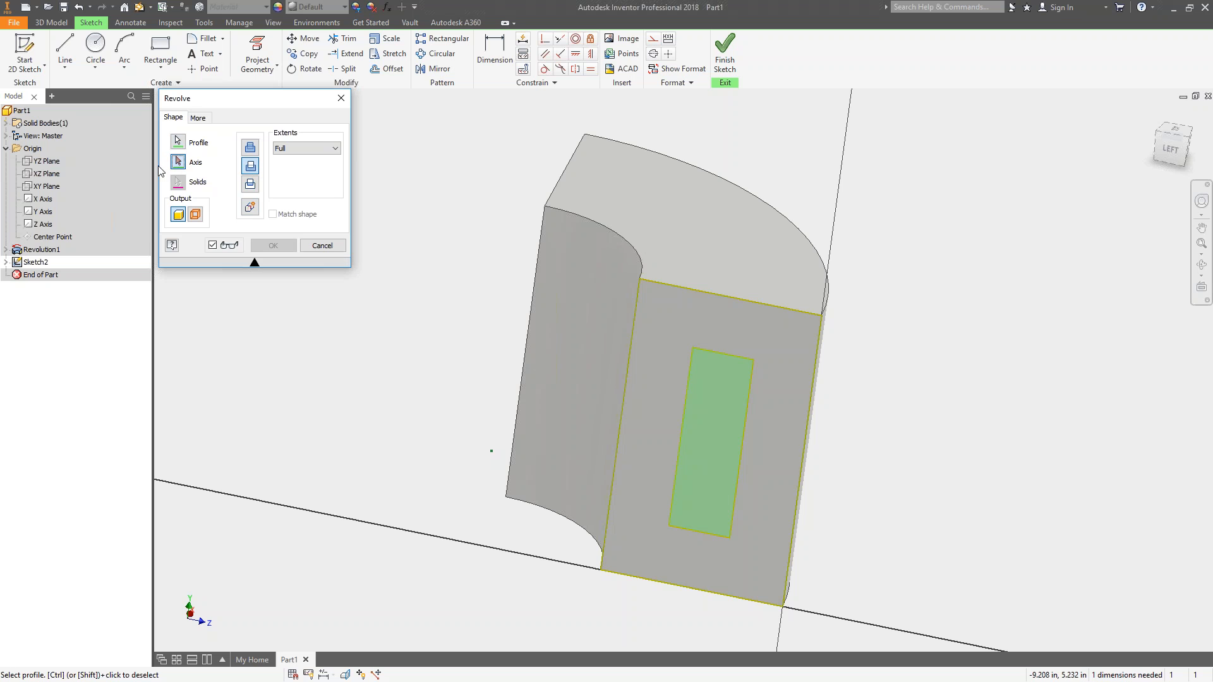
click(43, 211)
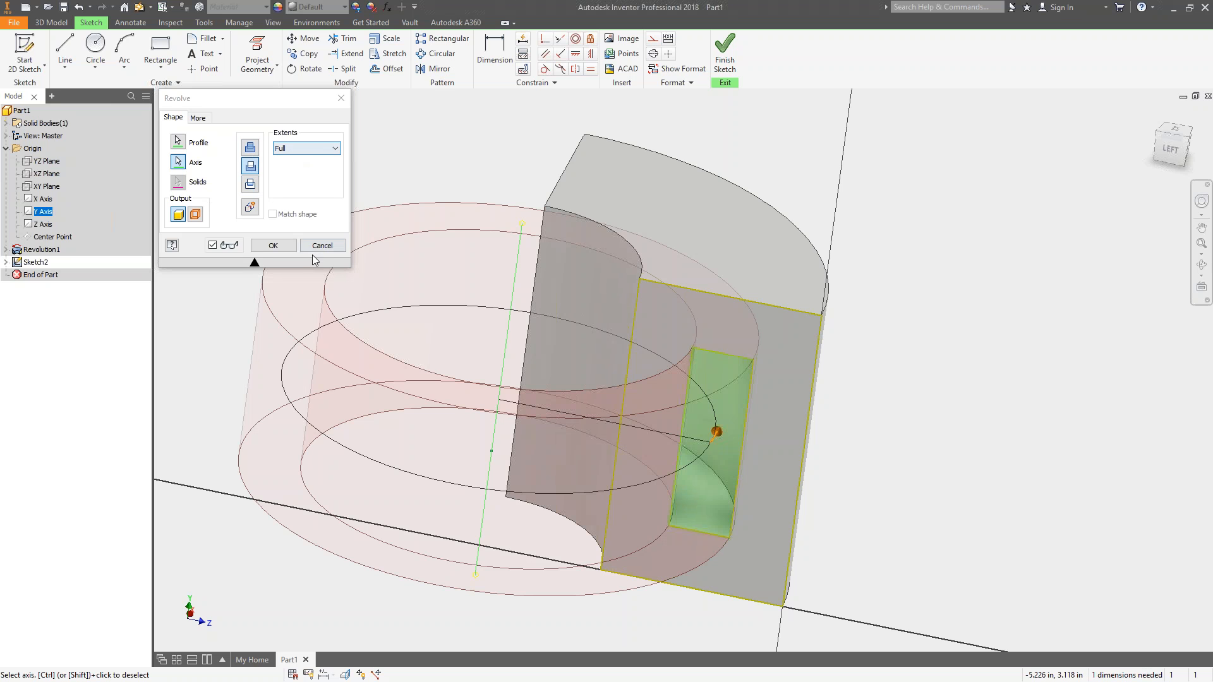
click(272, 246)
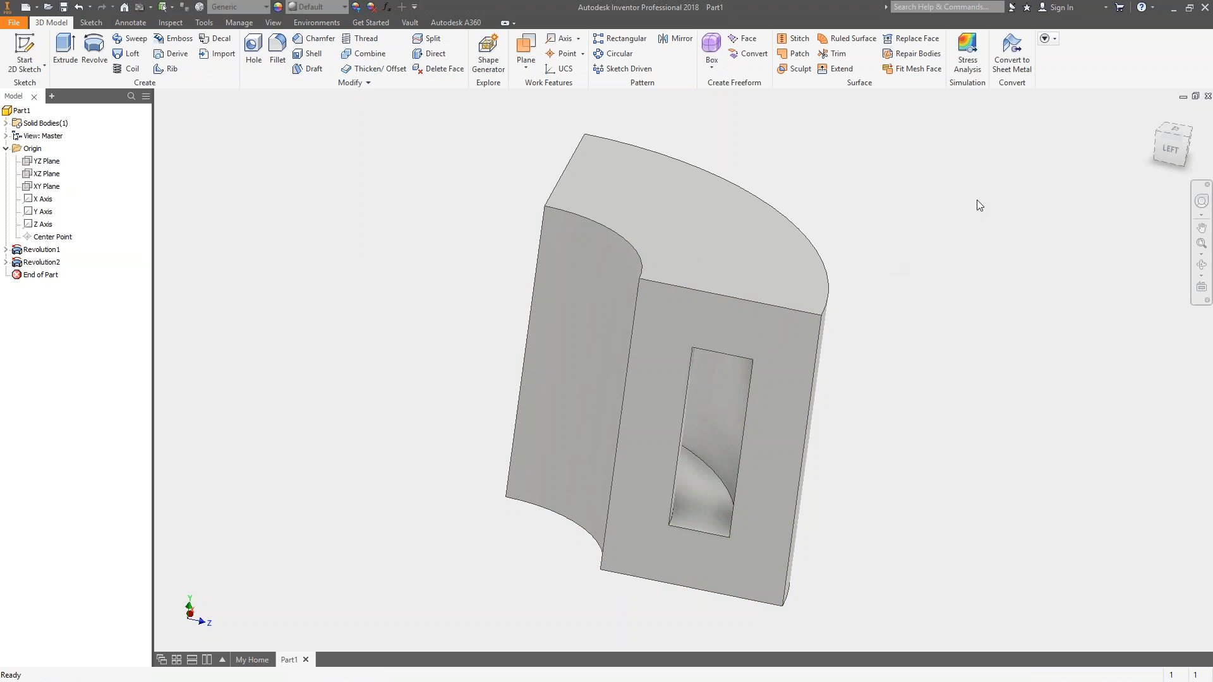
key(F4)
drag(692, 417, 630, 400)
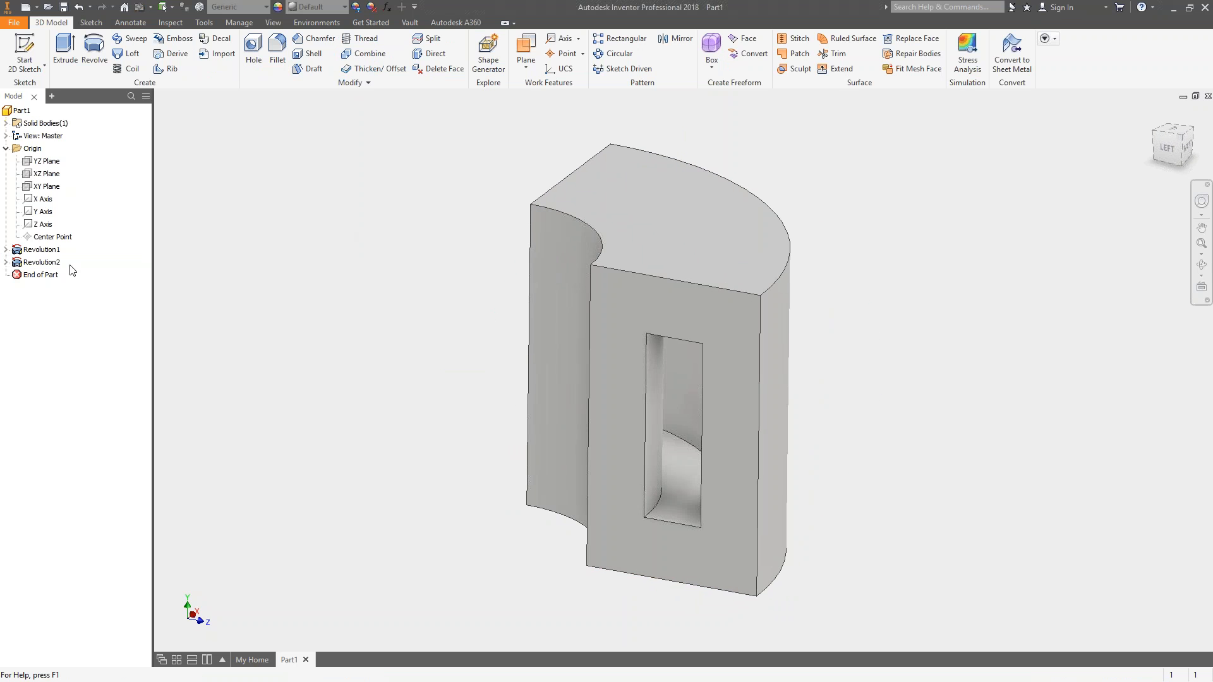
- Examine the sketches under both revolve features and highlight the YZ, XZ and XY origin planes against the solid
click(6, 249)
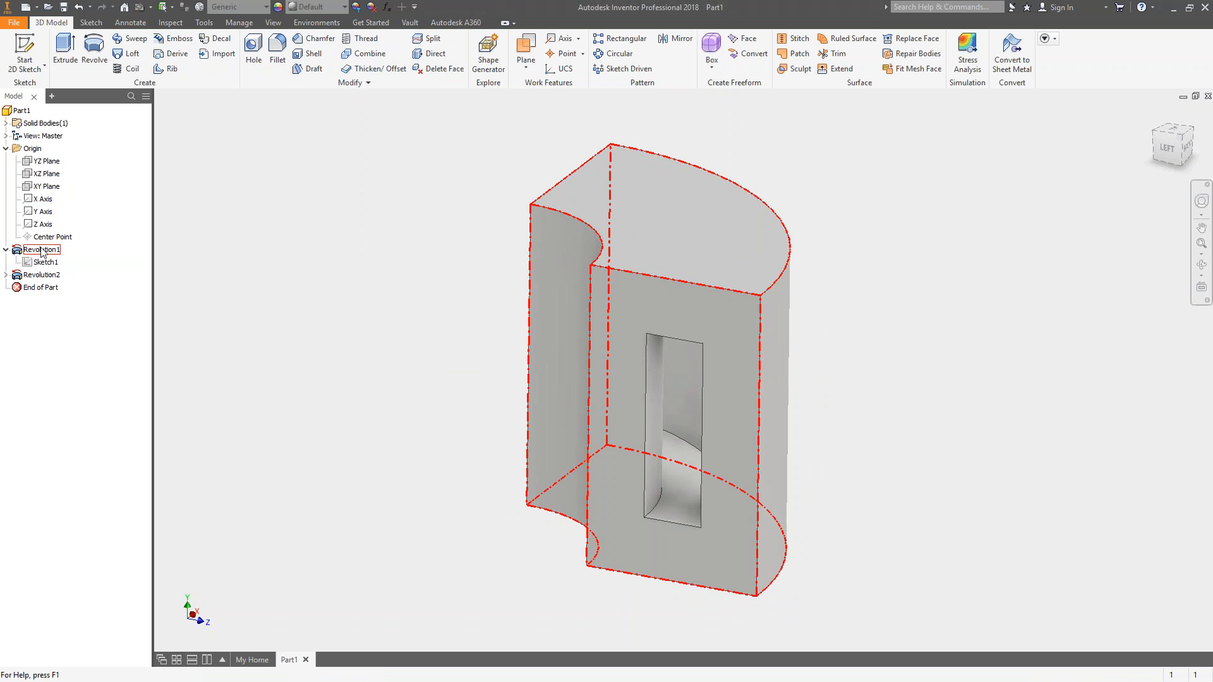
click(5, 275)
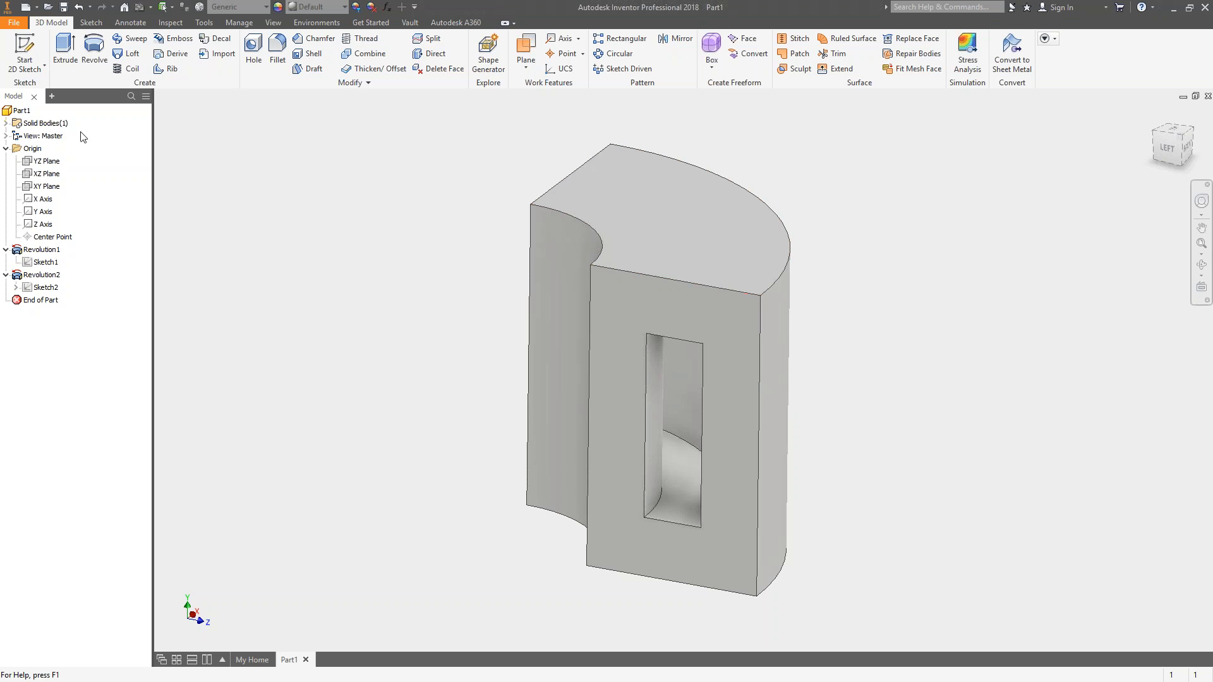
click(46, 164)
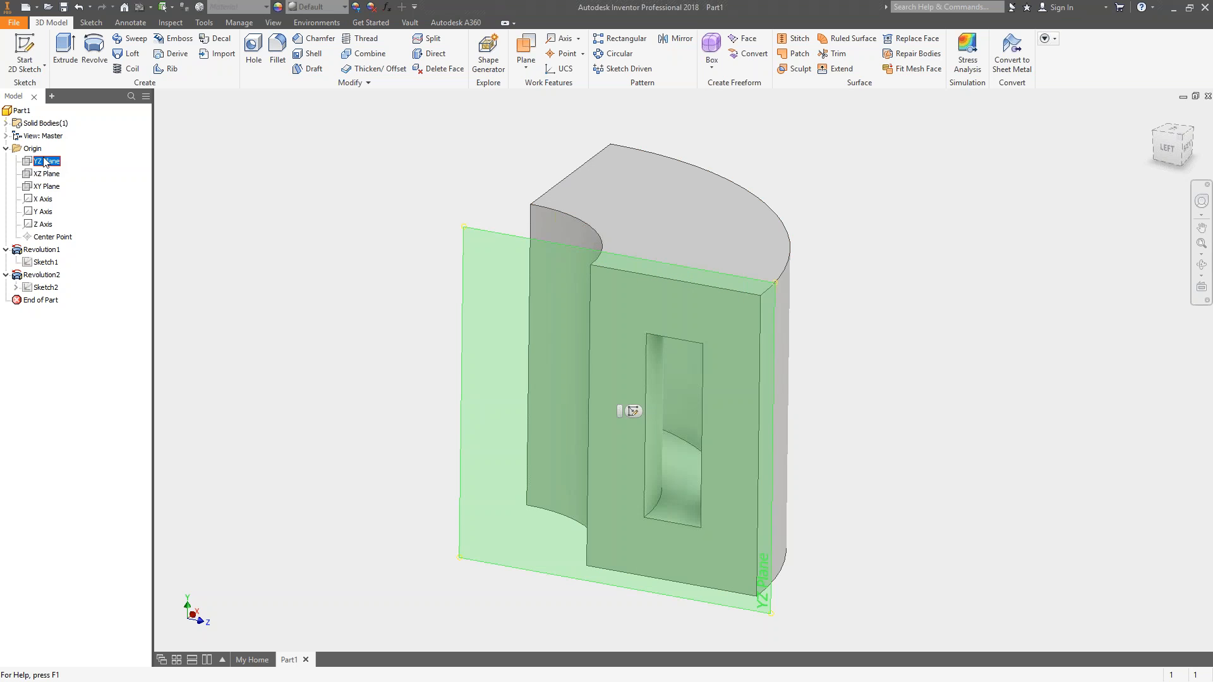
ctrl+click(47, 174)
ctrl+click(47, 186)
right_click(45, 186)
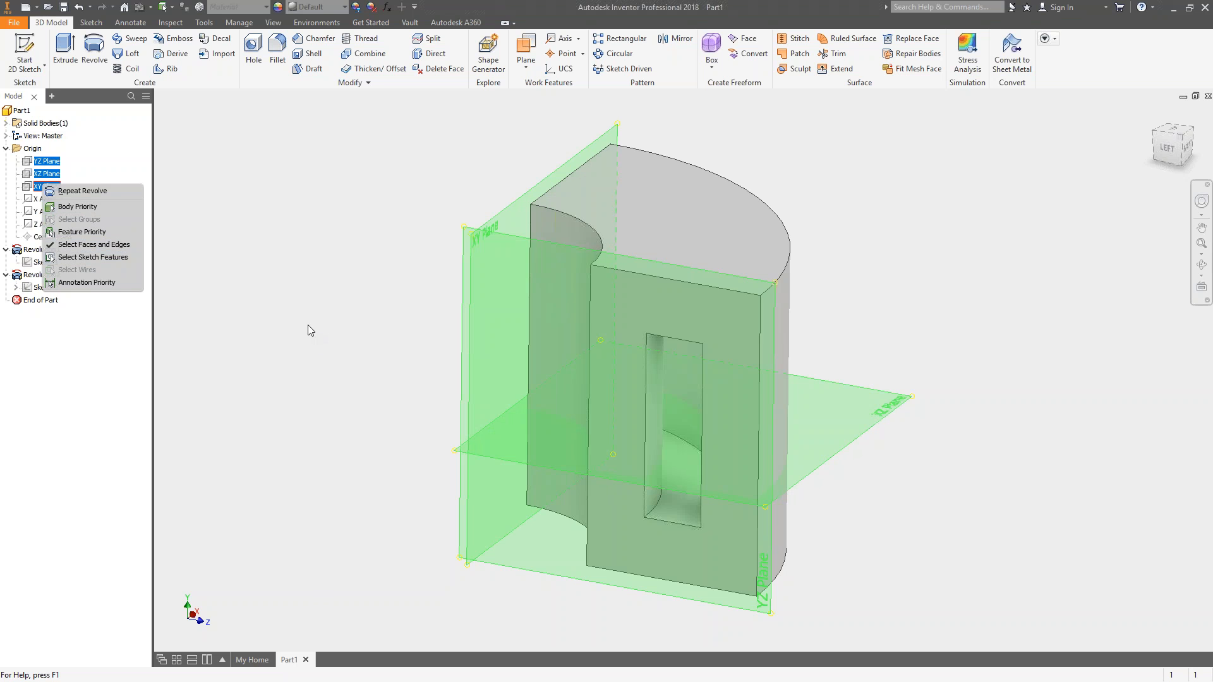
click(334, 250)
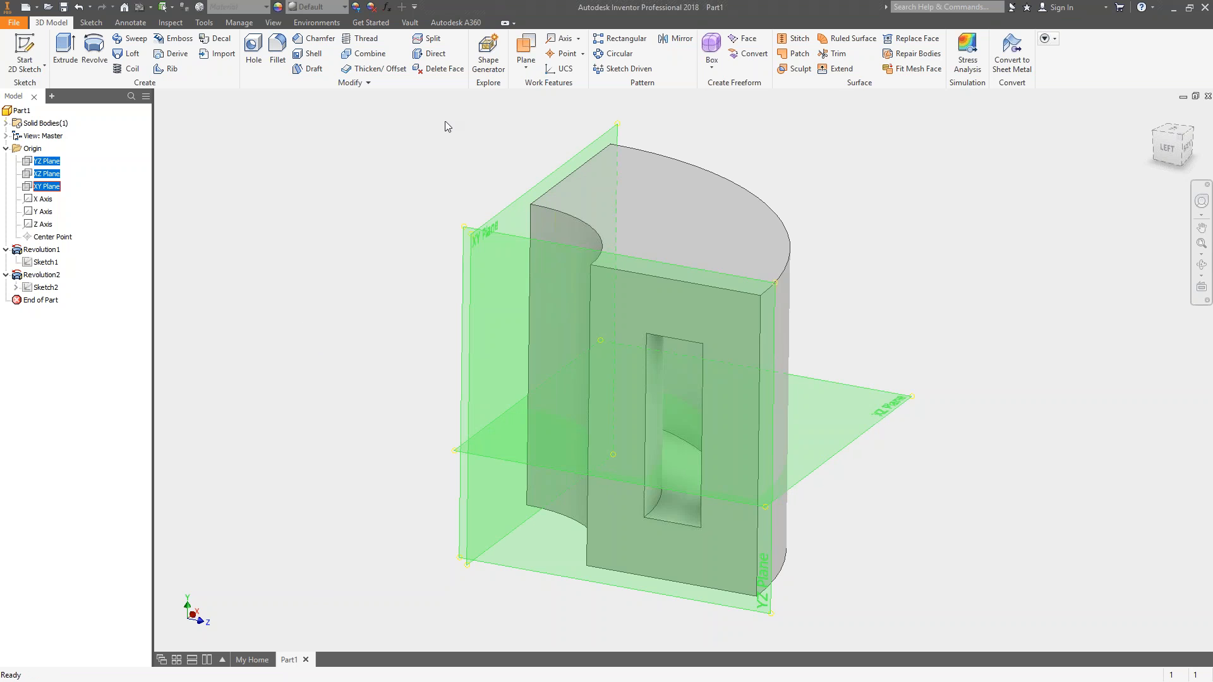
click(444, 123)
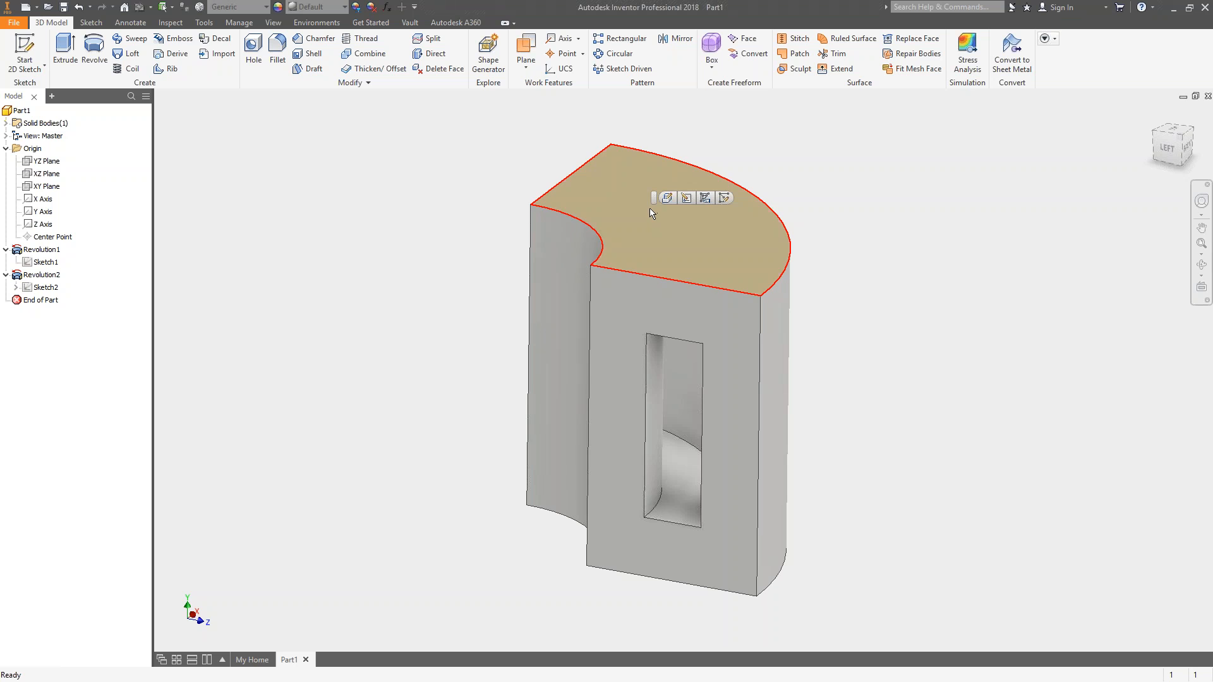
- Highlight the XZ origin plane to compare its location with the solid's upper face
click(47, 174)
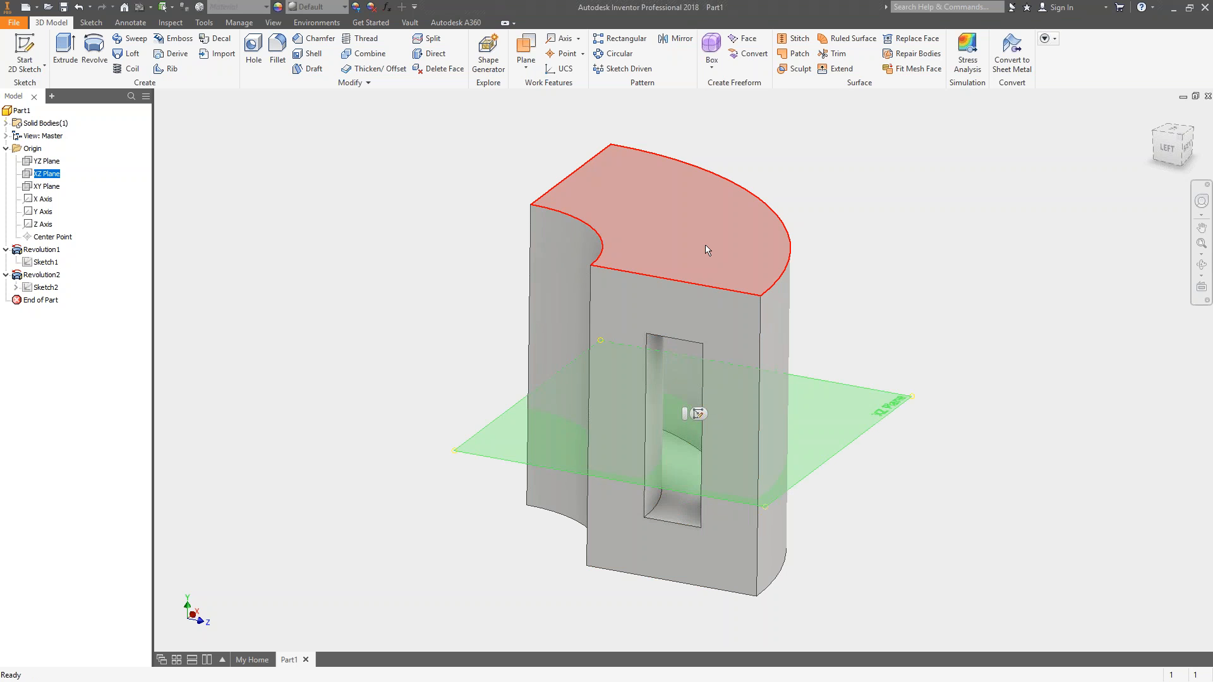
mouse_move(707, 250)
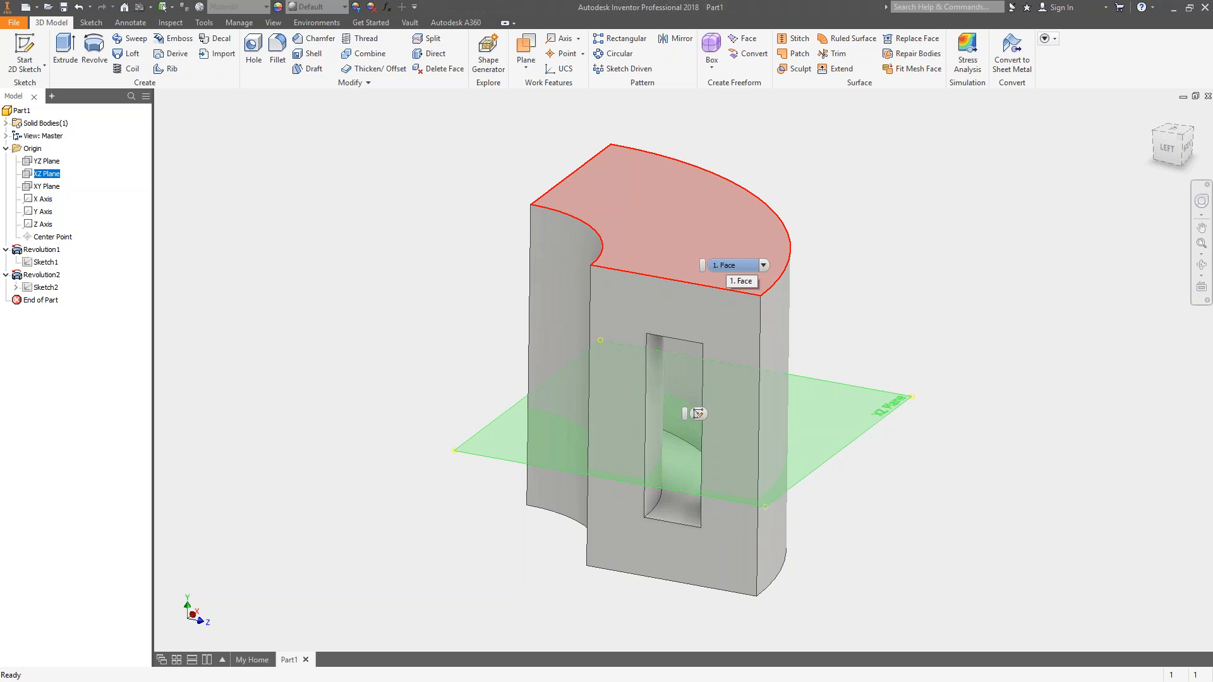
key(Escape)
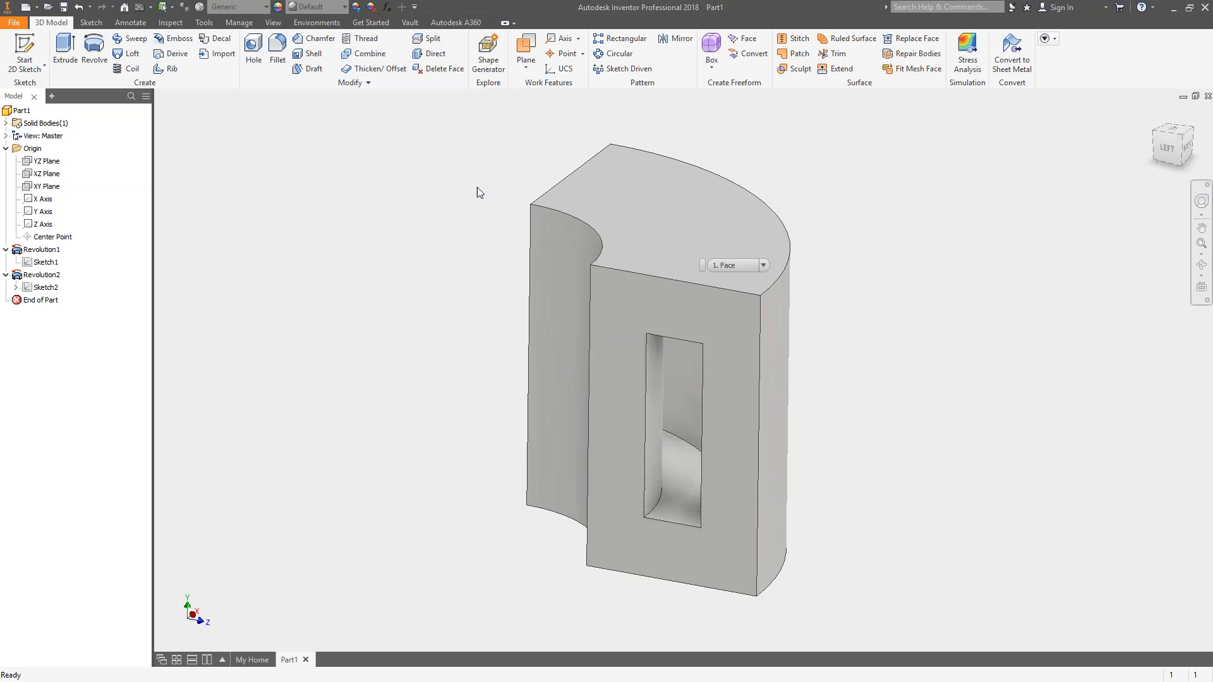
- Create a work plane at offset 0 on the solid's upper face and start a sketch on it
click(525, 53)
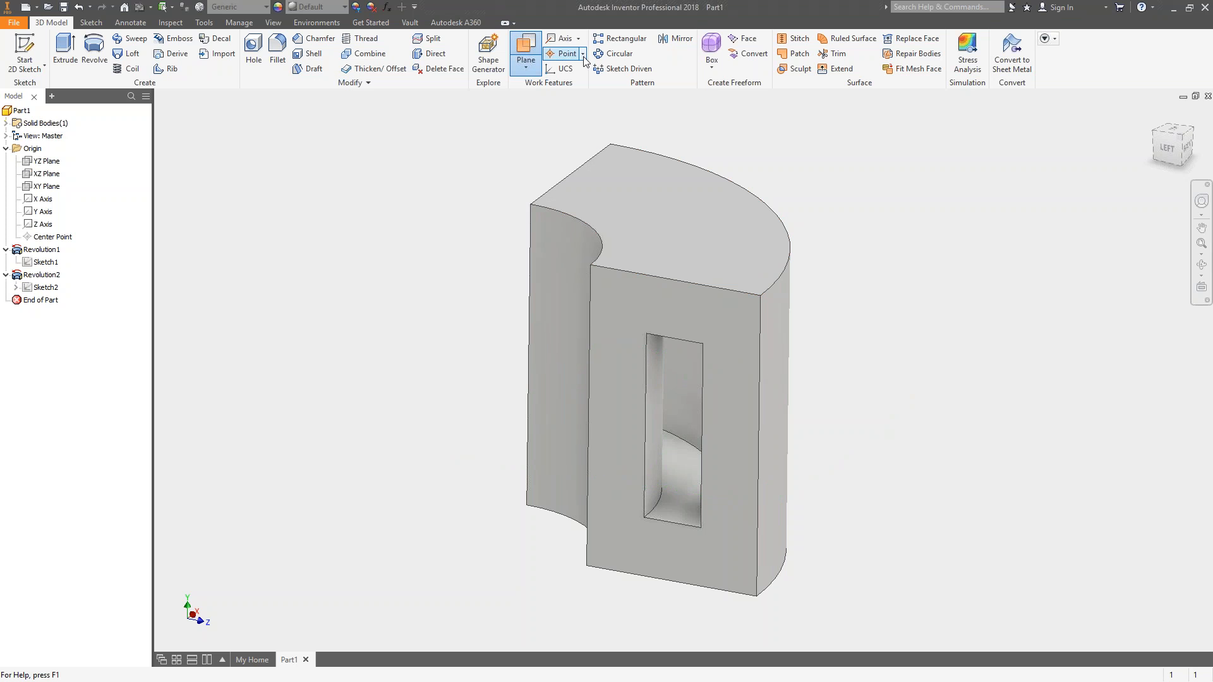
click(630, 163)
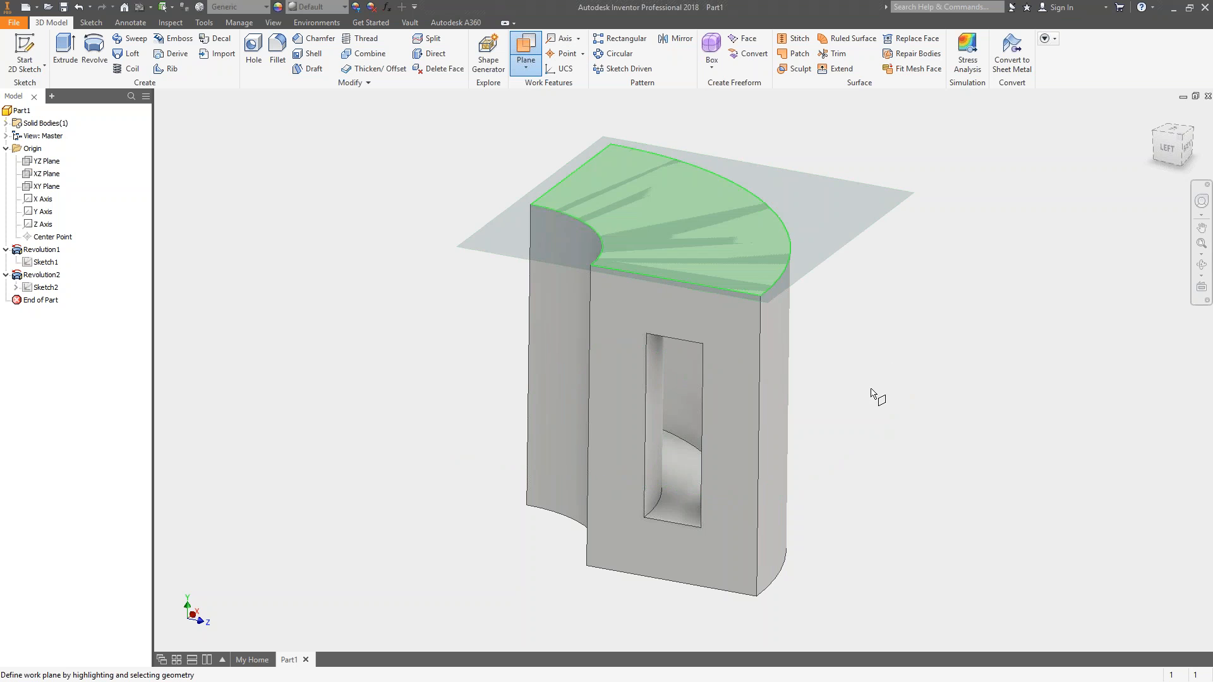
text(0)
key(Return)
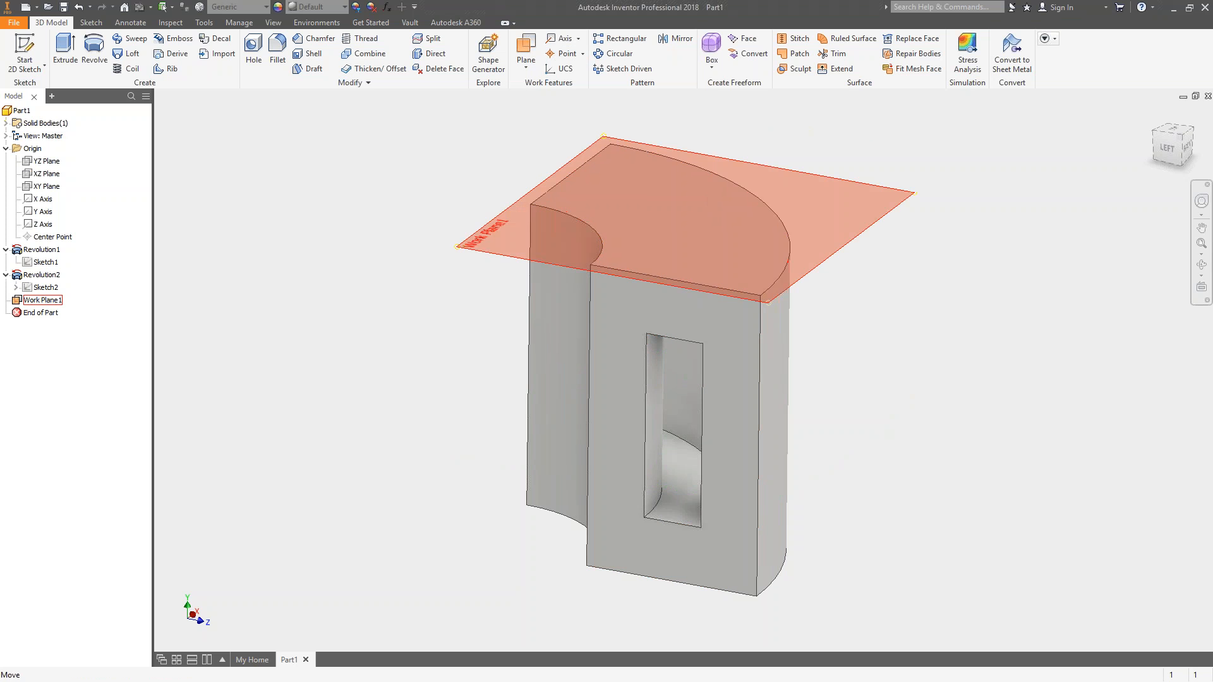
click(856, 247)
key(s)
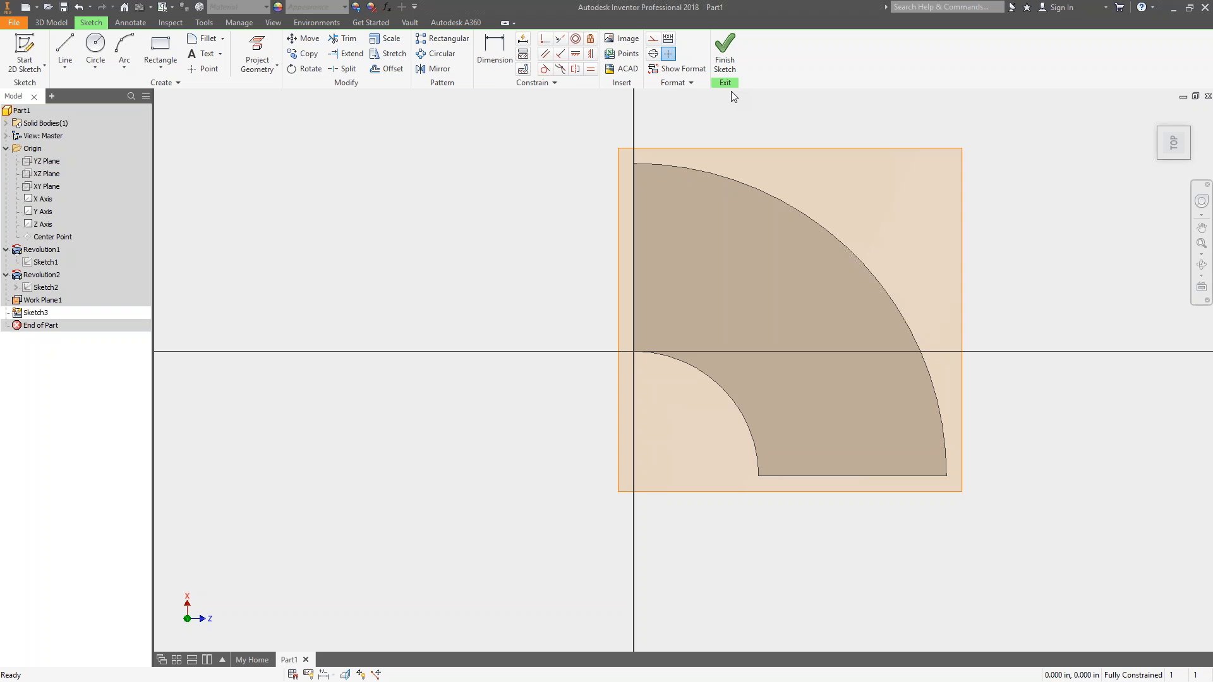
key(F6)
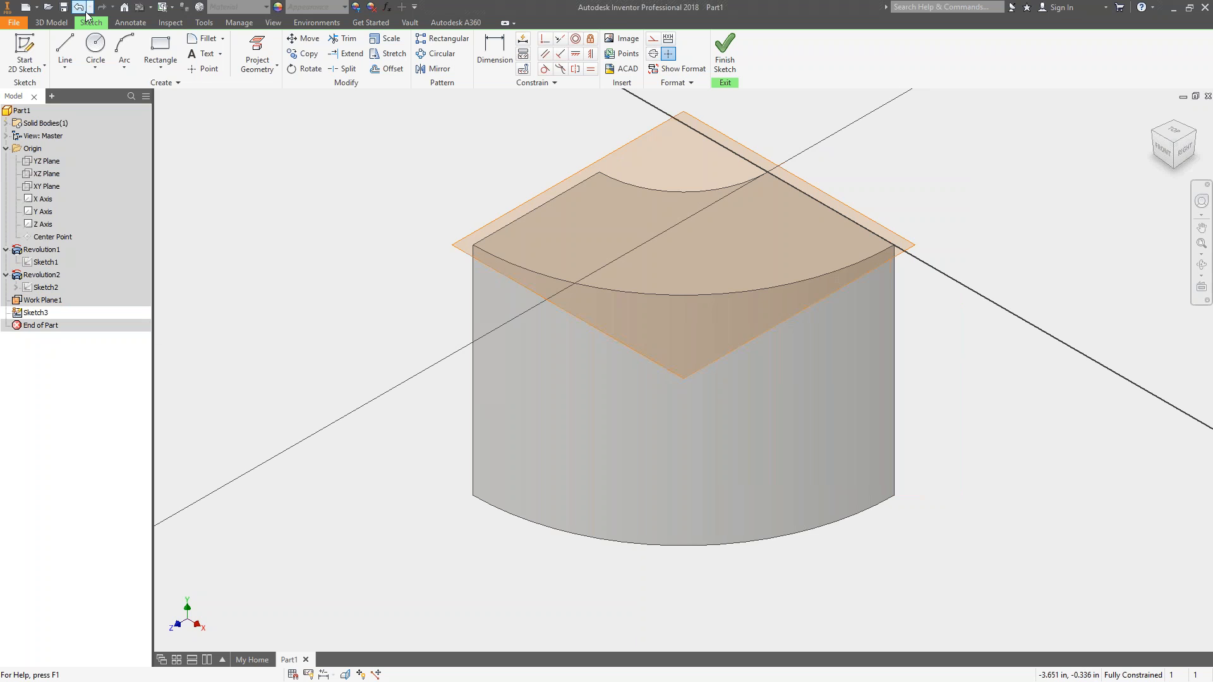
- Undo the sketch and the work plane on the solid's upper face
click(80, 8)
click(80, 8)
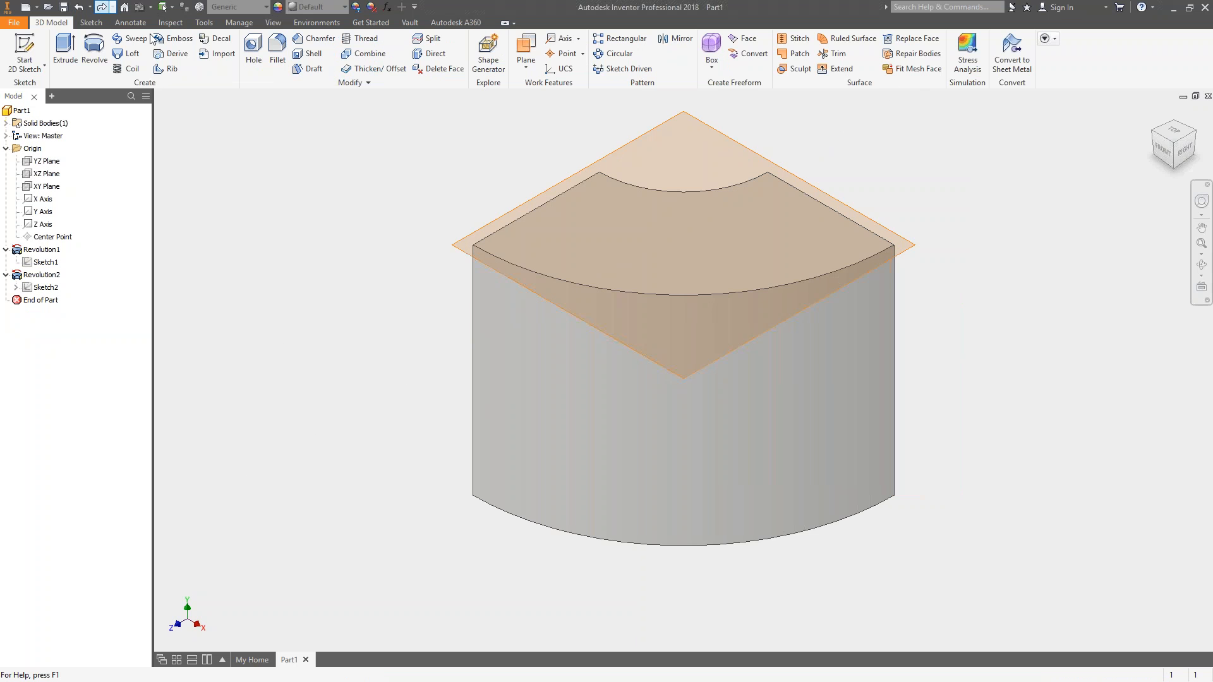
key(F4)
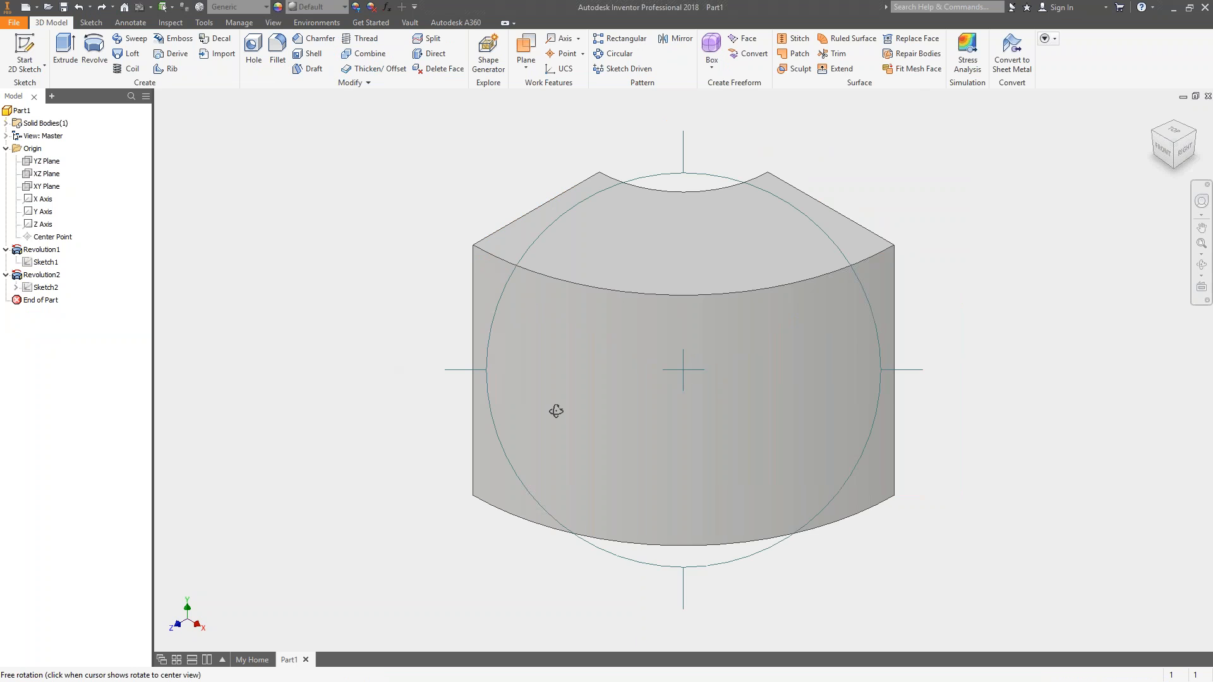
drag(645, 360, 509, 284)
key(Escape)
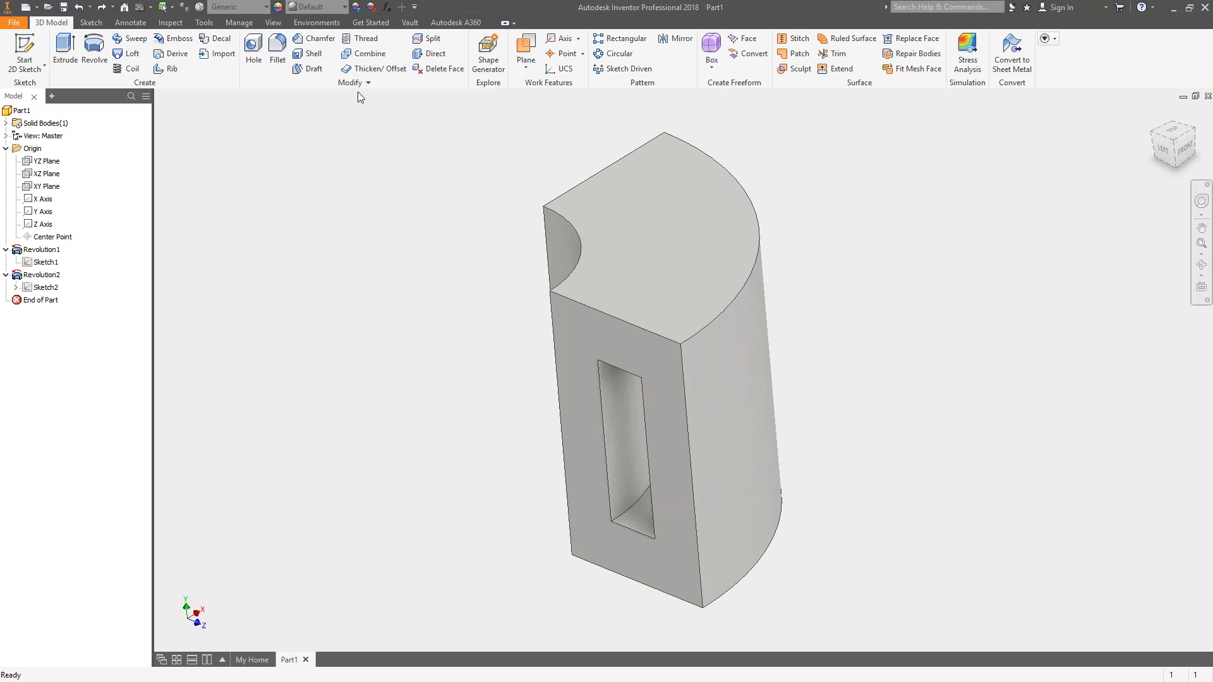
- Create a work plane through the origin Y axis at 45 degrees to the XY plane
click(525, 50)
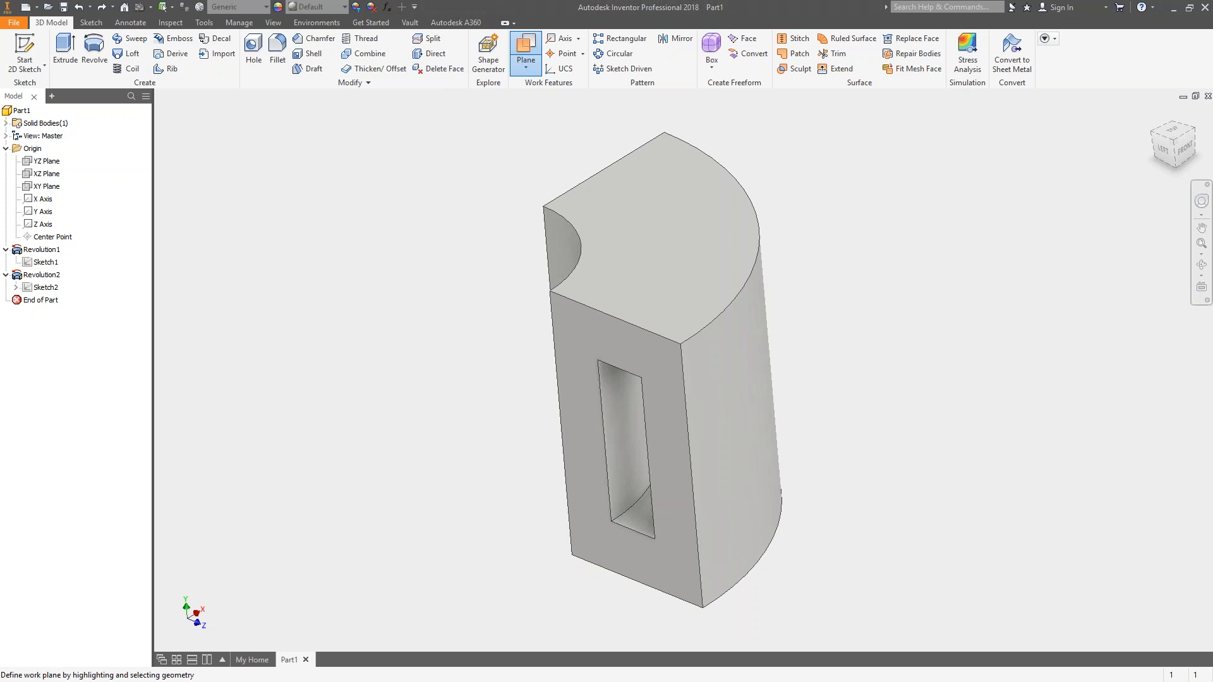
click(45, 187)
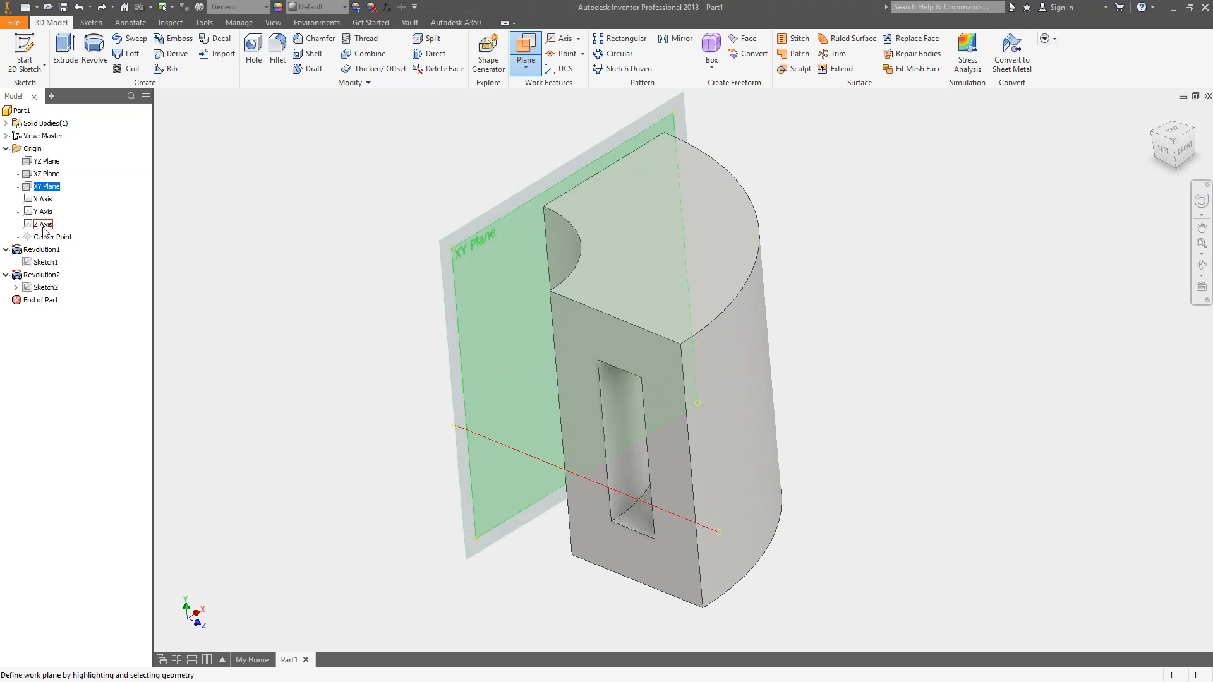
click(43, 211)
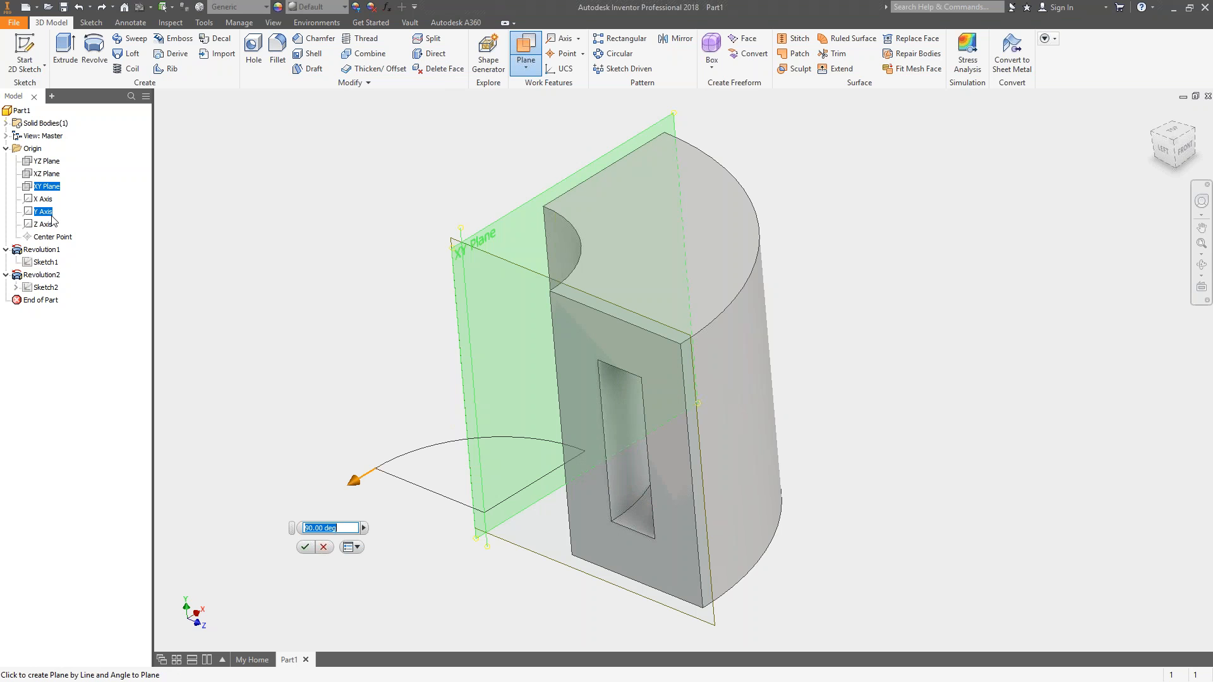
text(45)
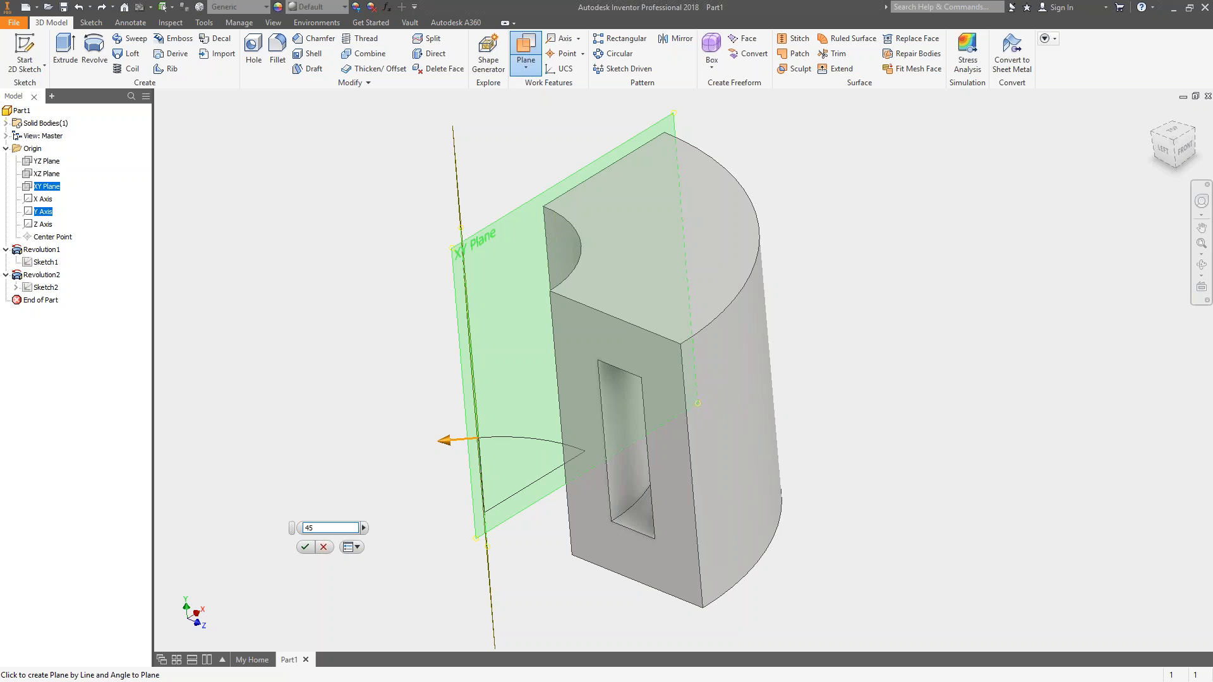
key(Return)
key(F4)
drag(310, 322, 730, 374)
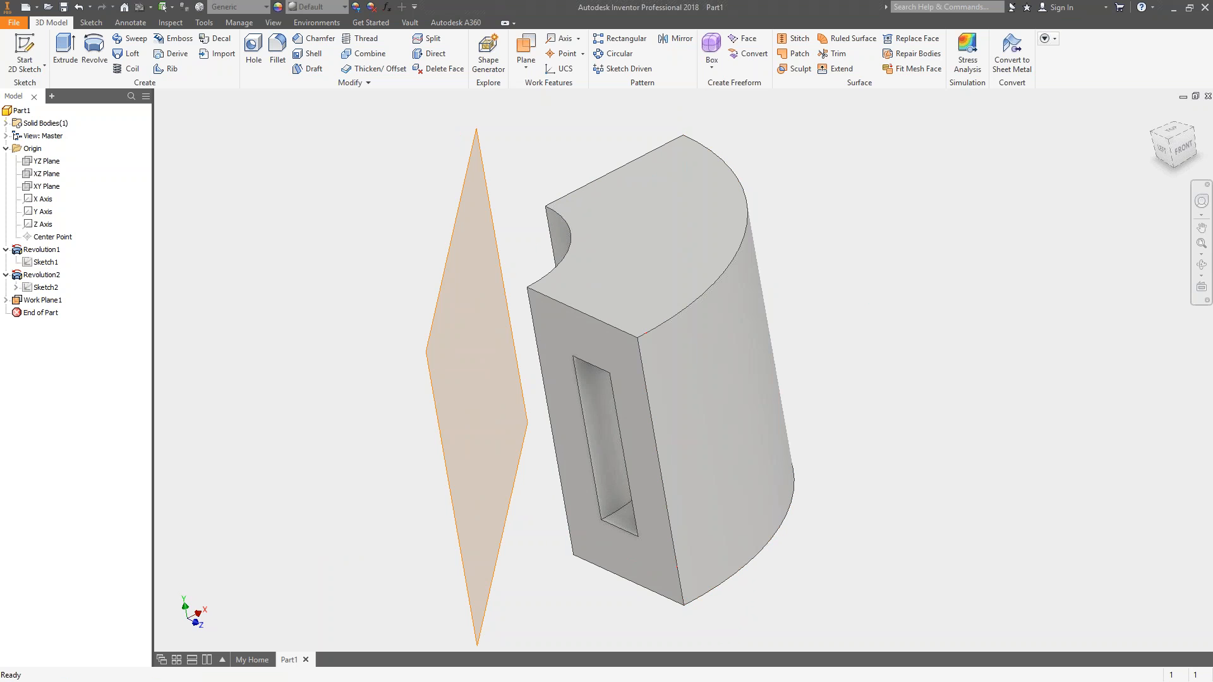
- Create a second work plane parallel to the angled plane and tangent to the solid's outer curved face
click(523, 50)
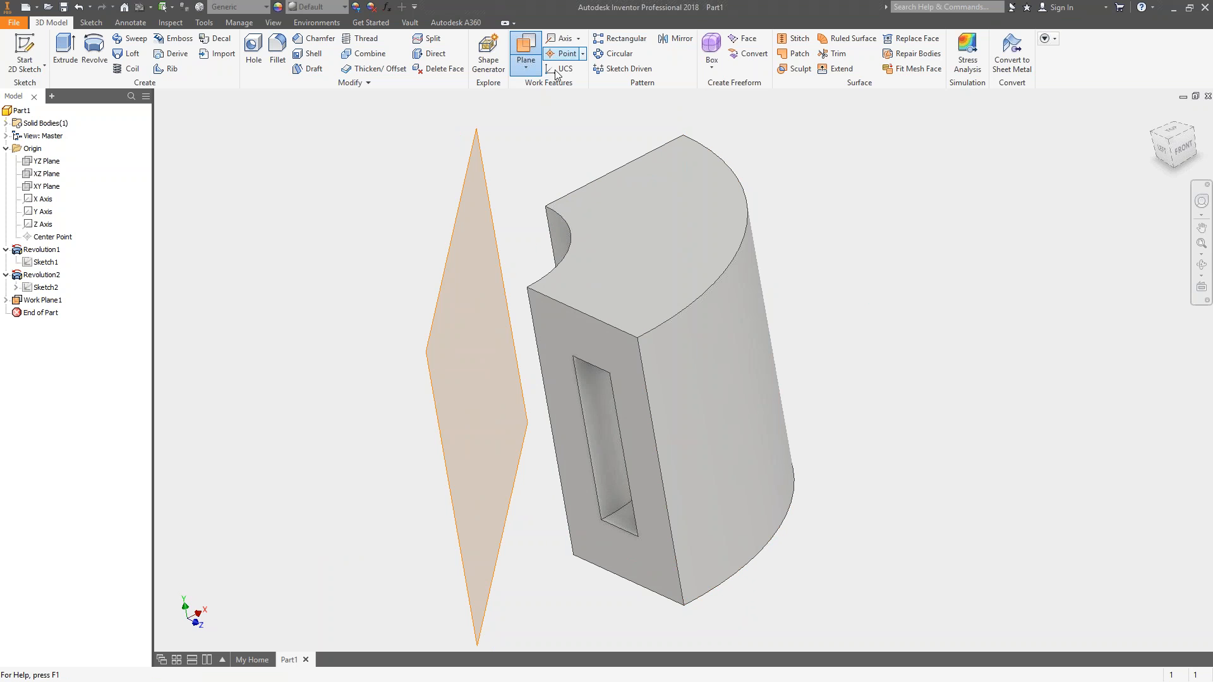
click(491, 195)
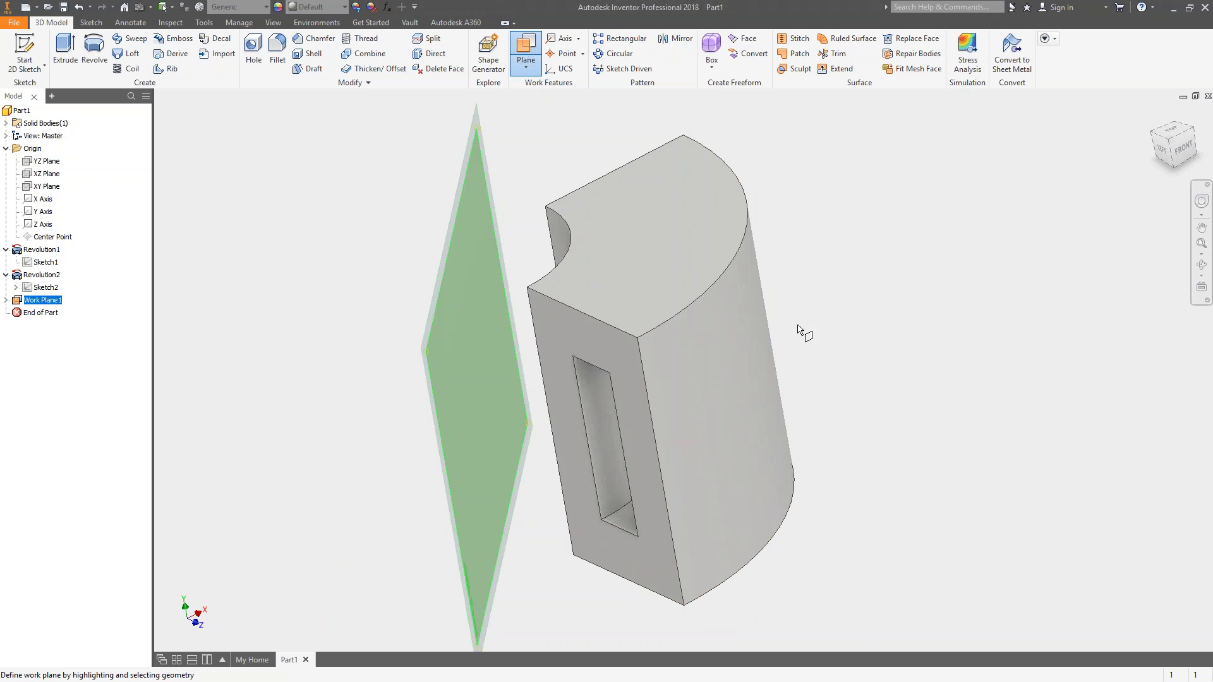
click(764, 336)
key(F4)
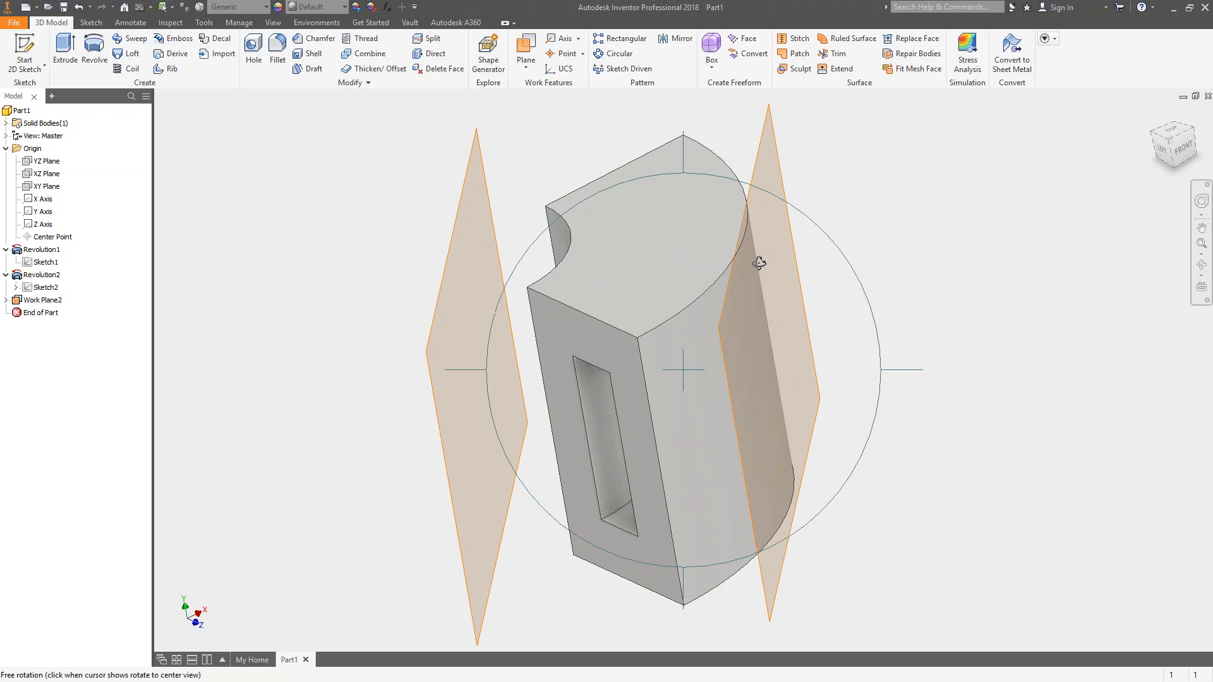
drag(759, 264, 782, 426)
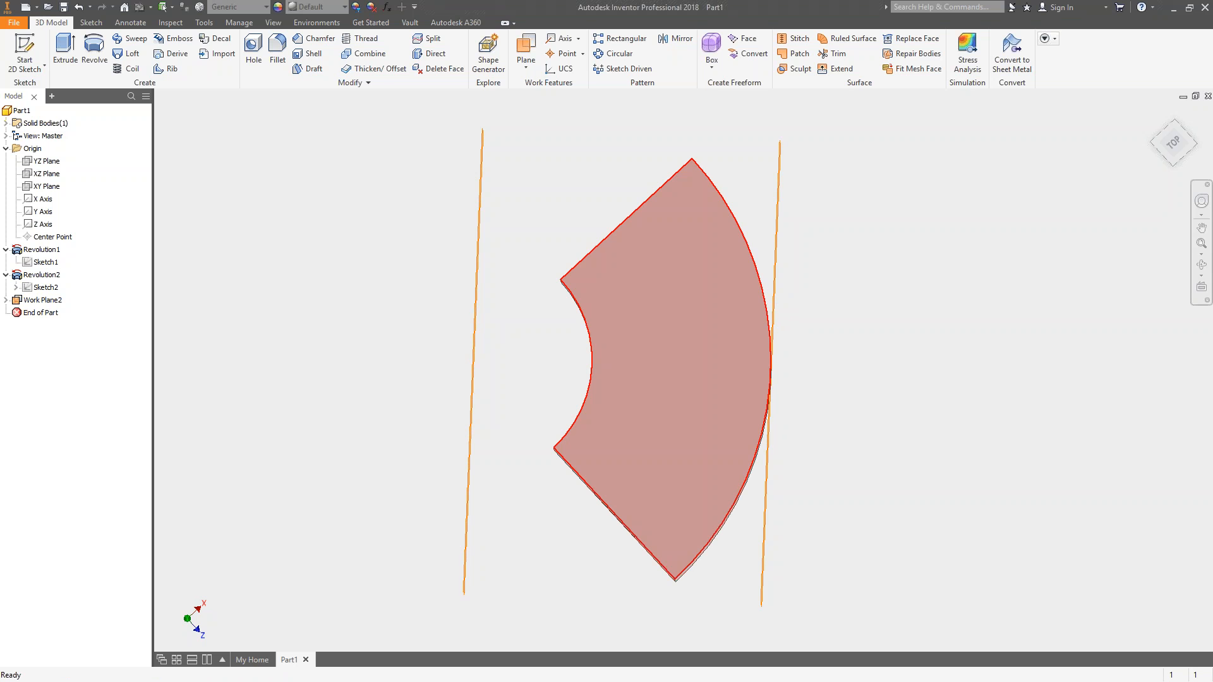
mouse_move(724, 304)
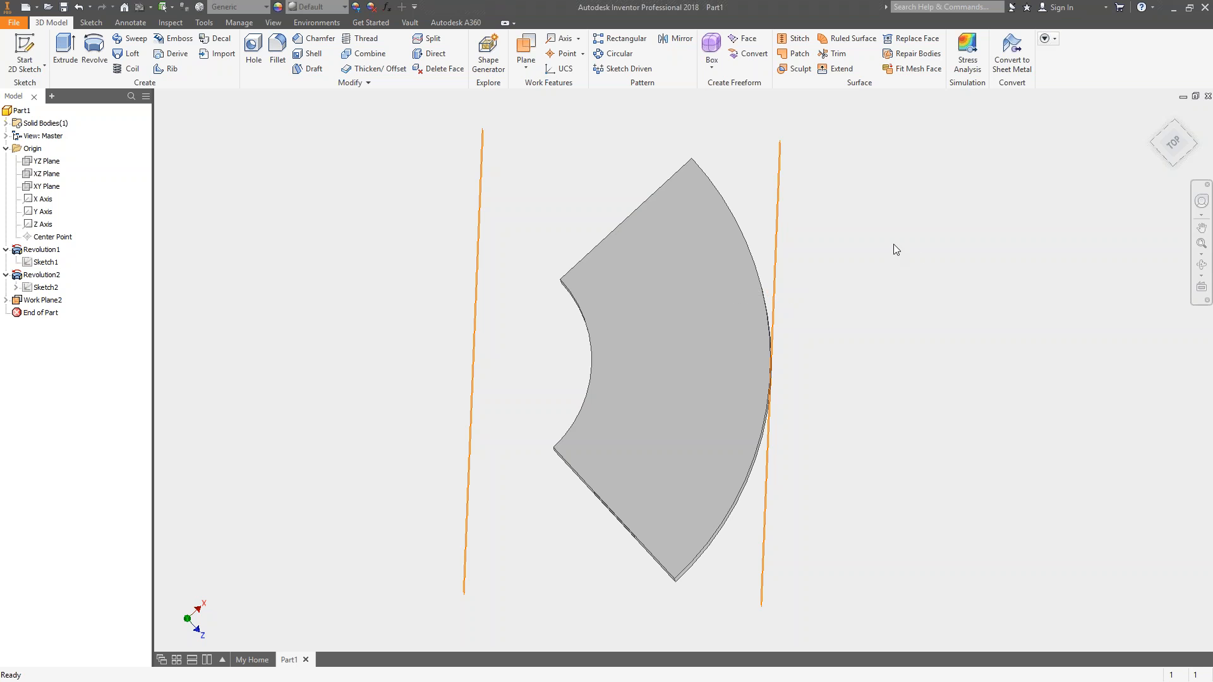
key(F6)
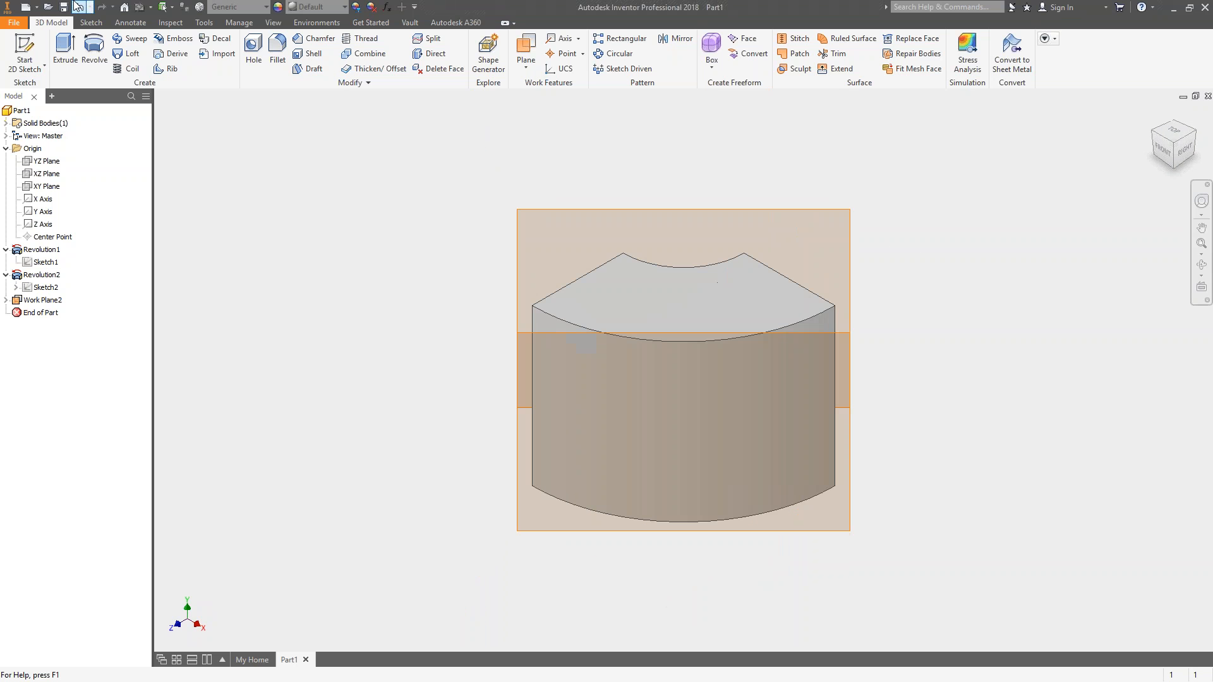
- Create a new part and expand its origin geometry in the model tree
click(36, 7)
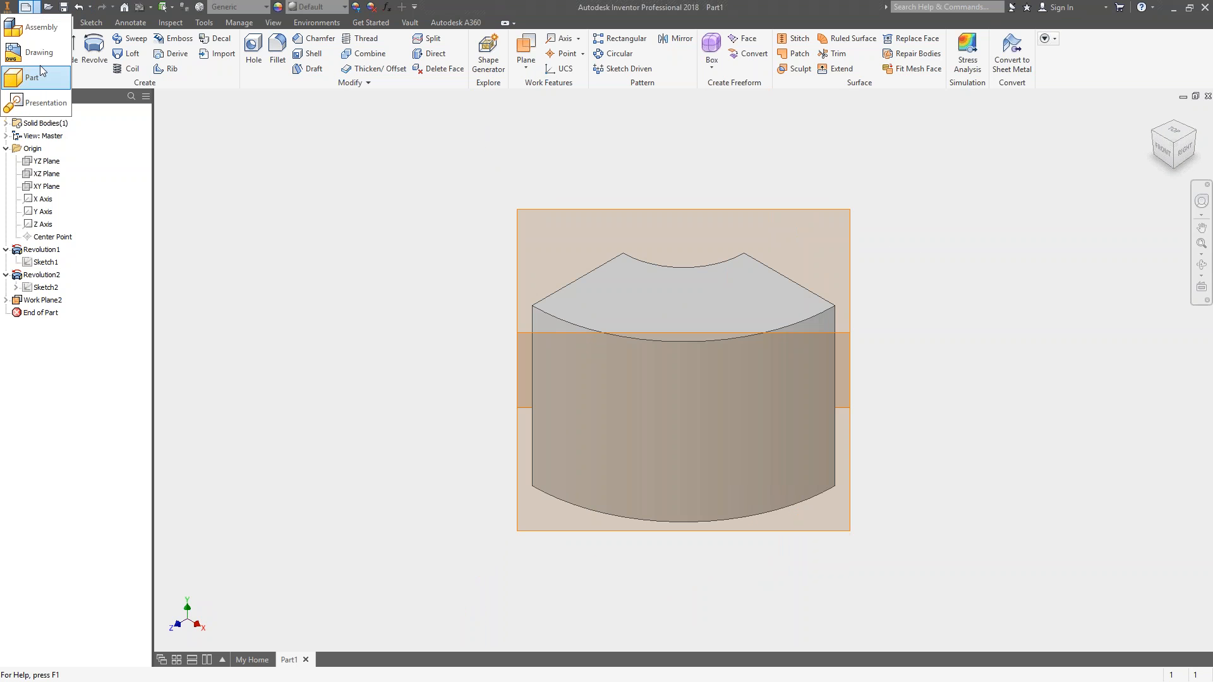
click(31, 77)
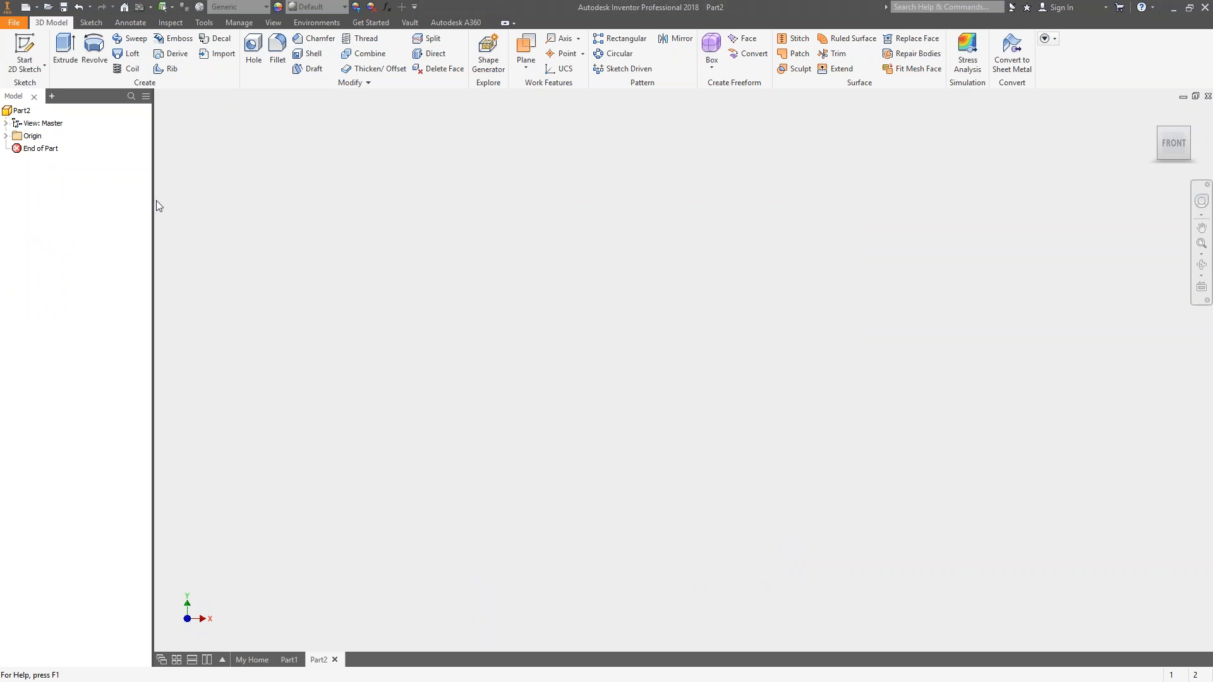
click(6, 136)
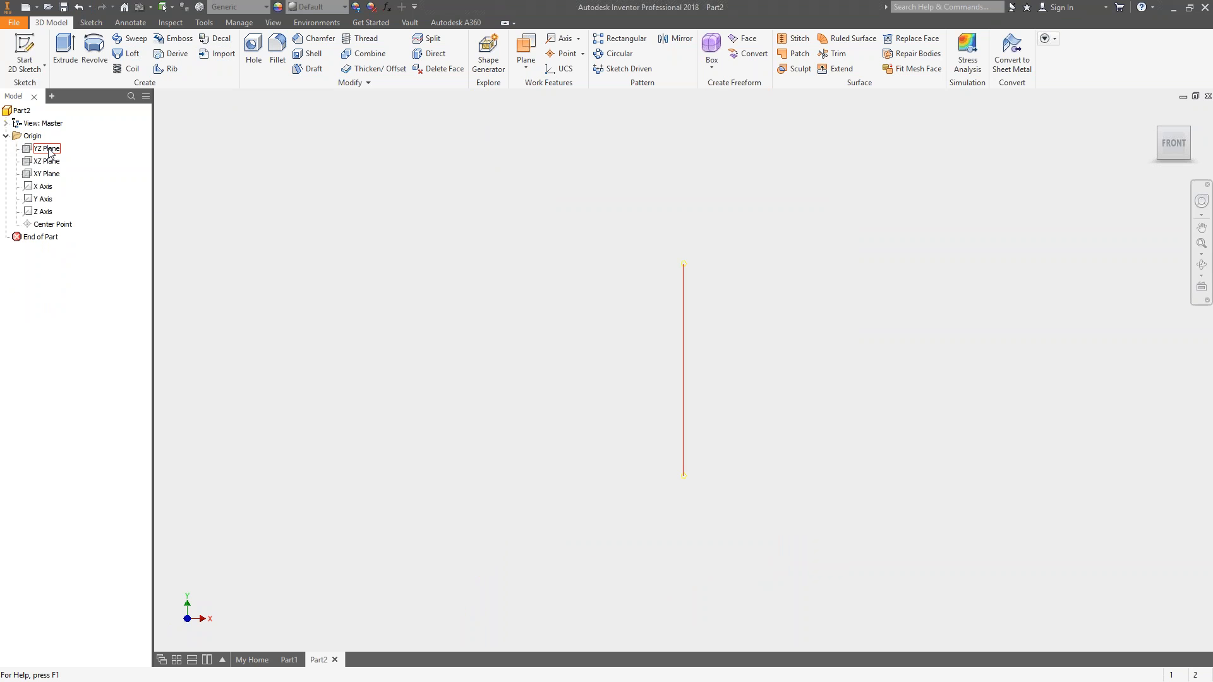
- Start a sketch on the XY plane and draw a two-point rectangle enclosing the origin
click(47, 173)
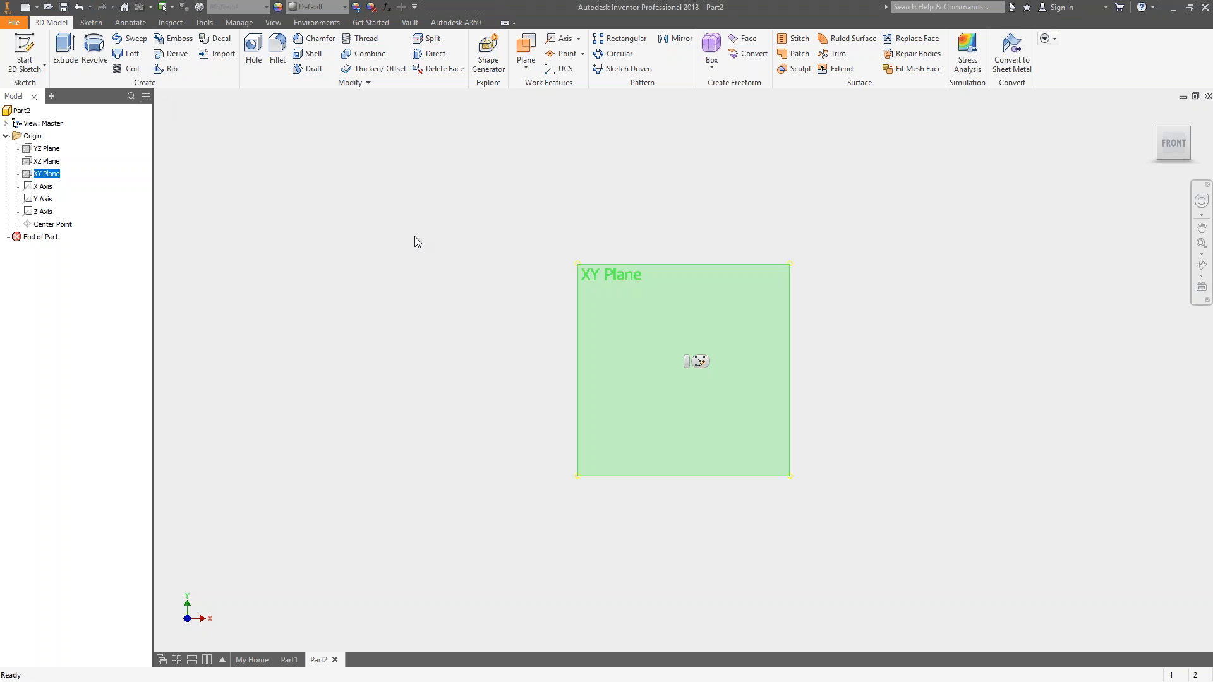
key(s)
click(165, 54)
click(470, 479)
click(906, 241)
- Dimension the rectangle to 1.5 in wide and 1 in high
key(d)
click(758, 241)
click(765, 198)
text(1.5)
key(Return)
click(890, 346)
click(923, 342)
text(1)
key(Return)
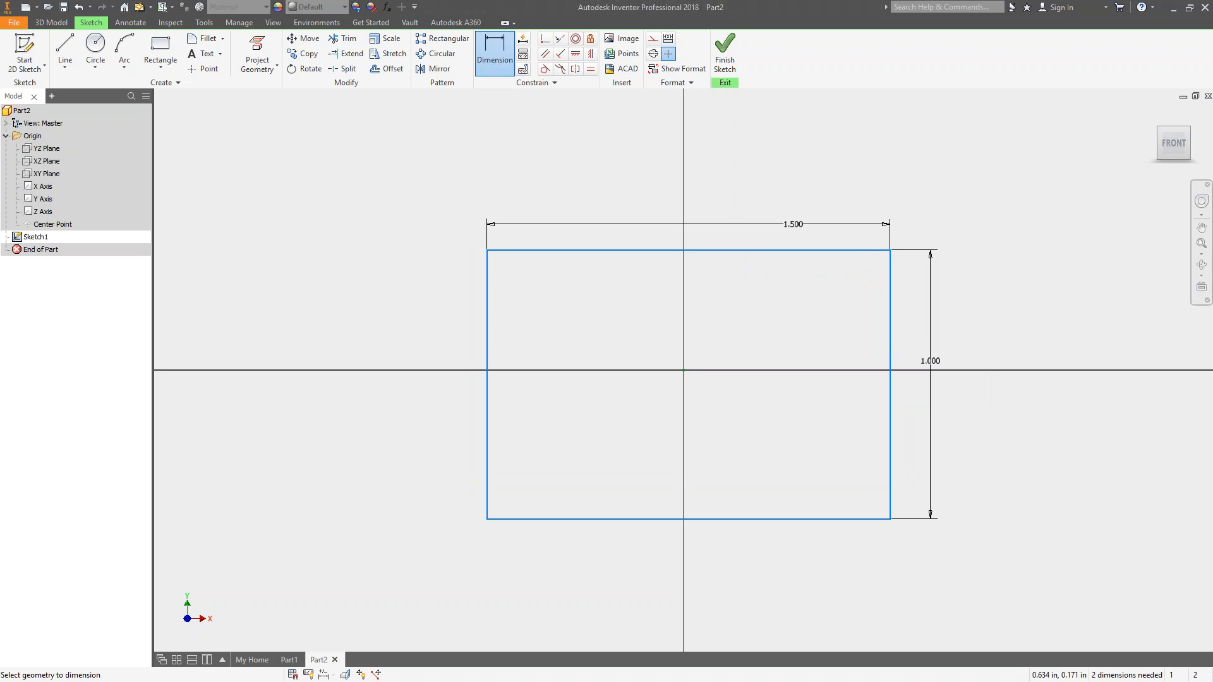
- Centre the rectangle on the origin with vertical and horizontal constraints to its edge midpoints, and finish the sketch
click(590, 53)
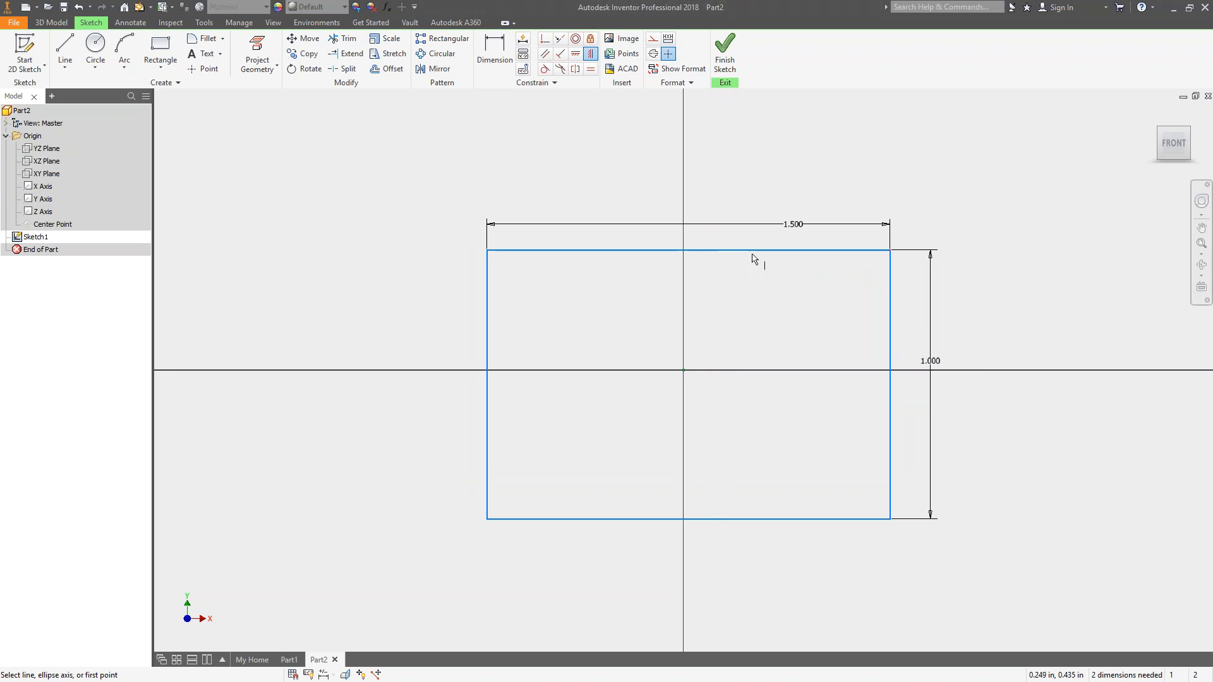
click(688, 250)
click(684, 370)
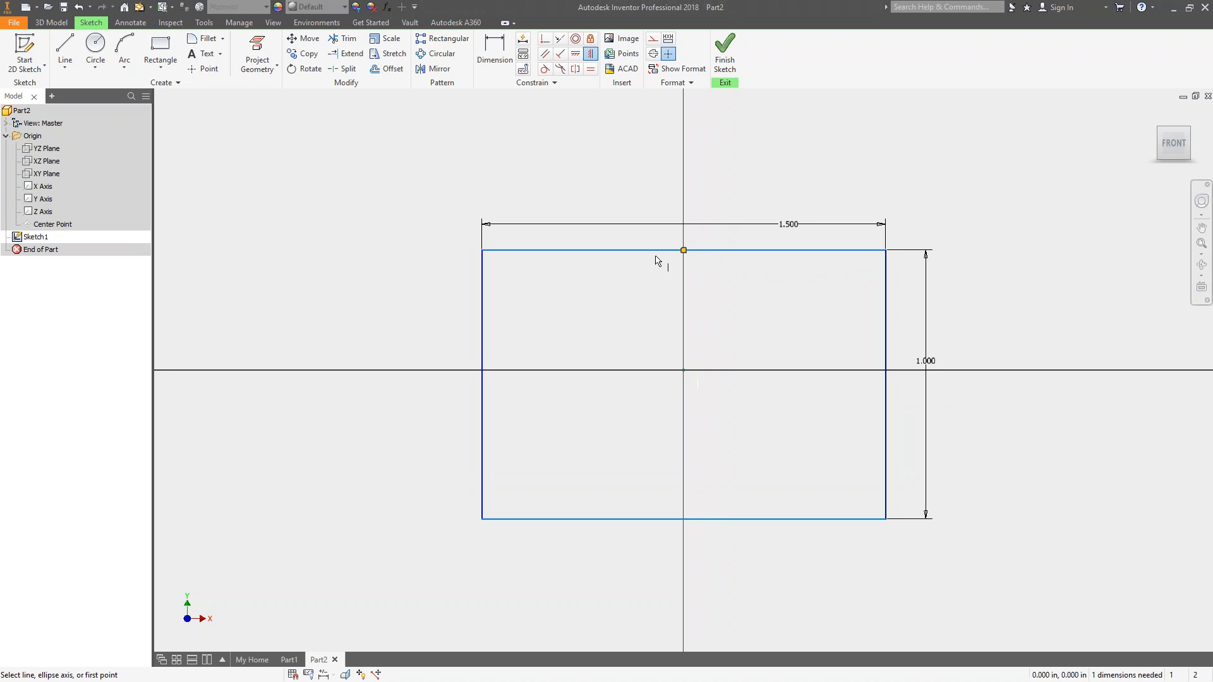
click(575, 53)
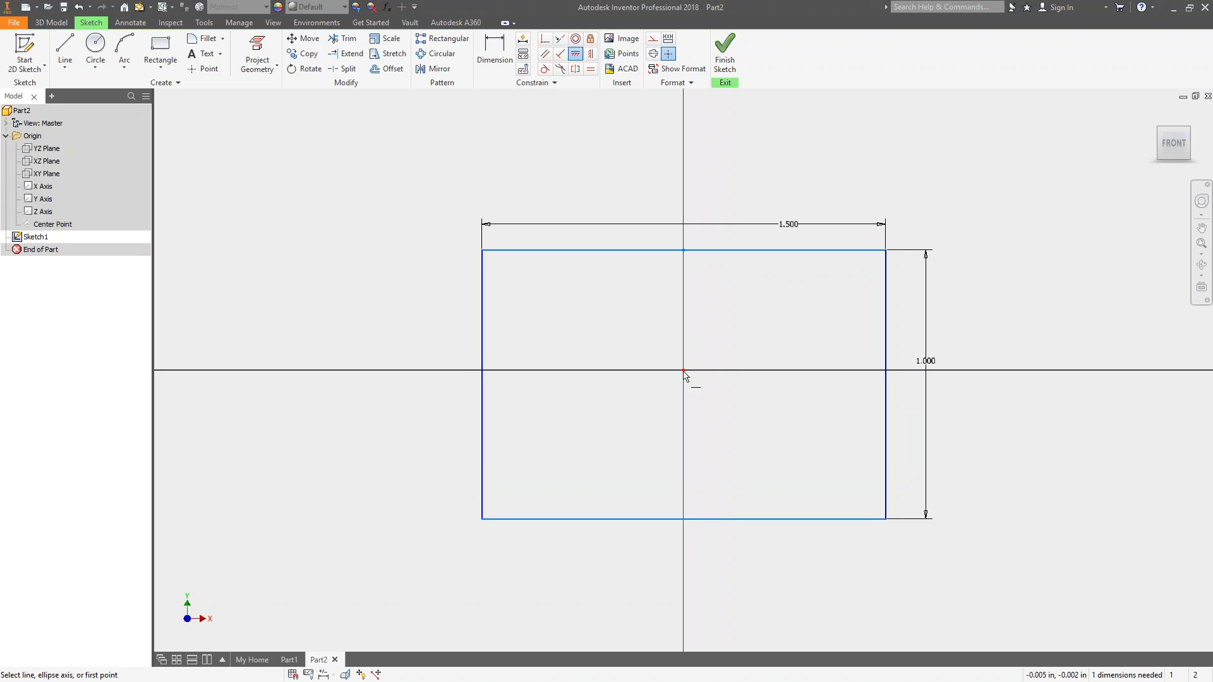
click(885, 371)
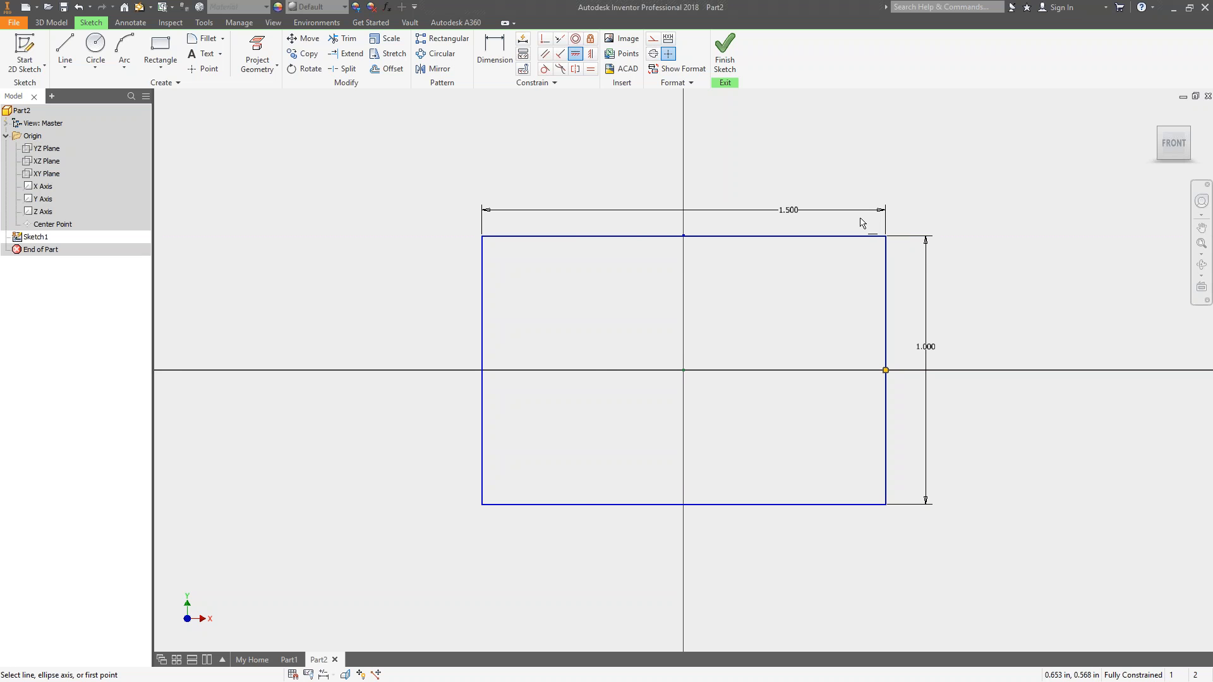
key(F6)
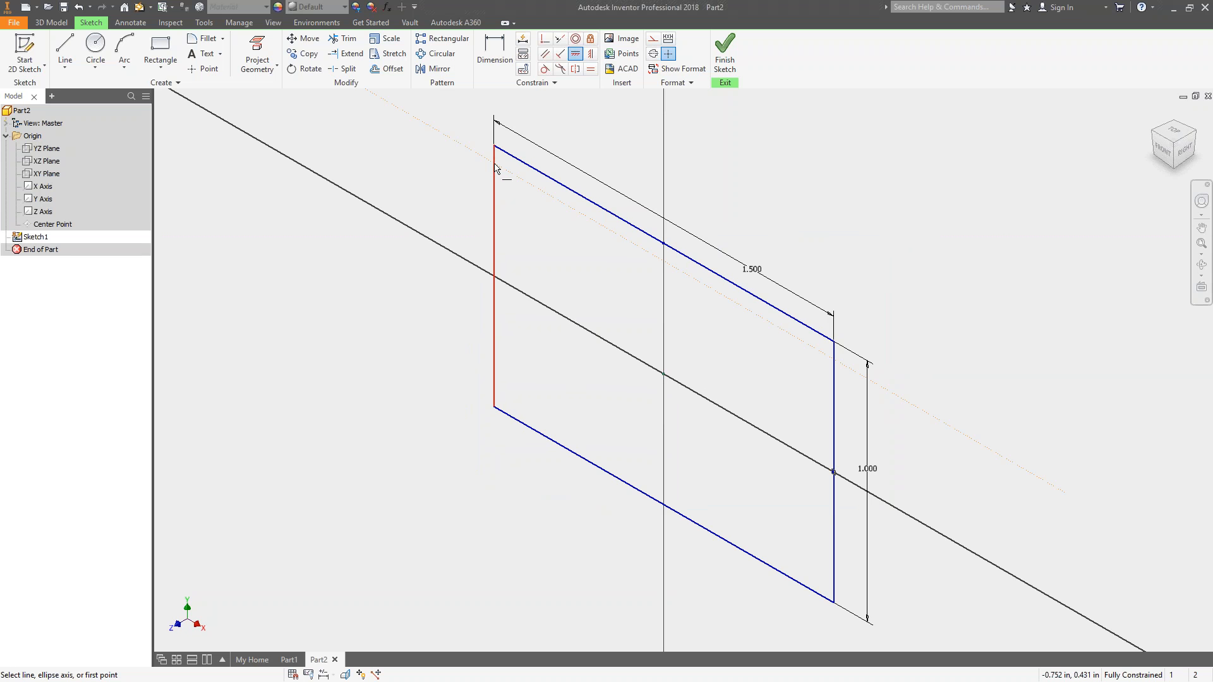
right_click(787, 168)
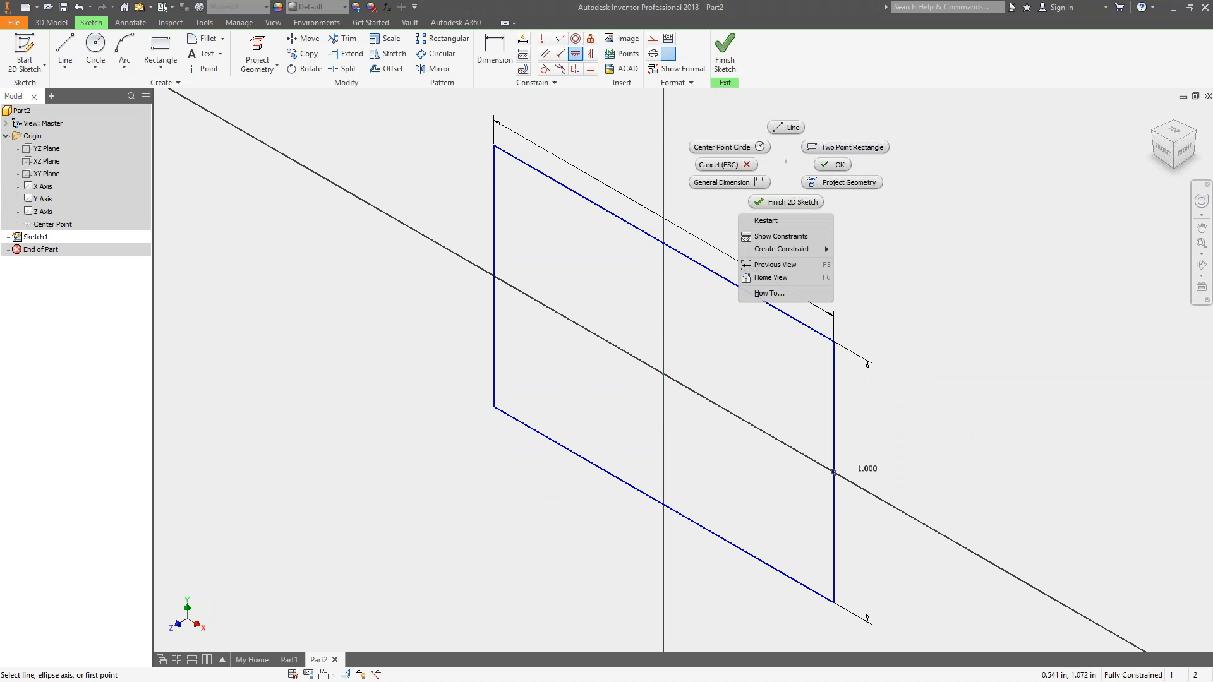
click(812, 207)
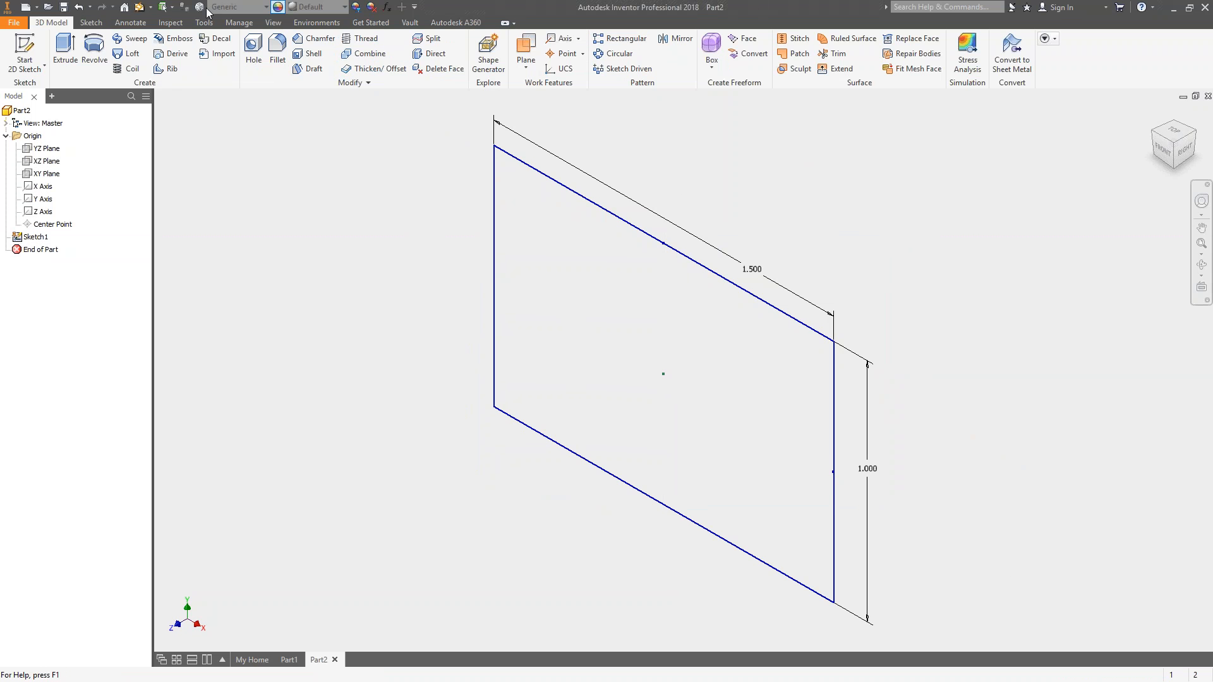
- Start a sketch on the XZ plane and draw a 6 in line from the origin, perpendicular to the rectangle's plane
click(45, 161)
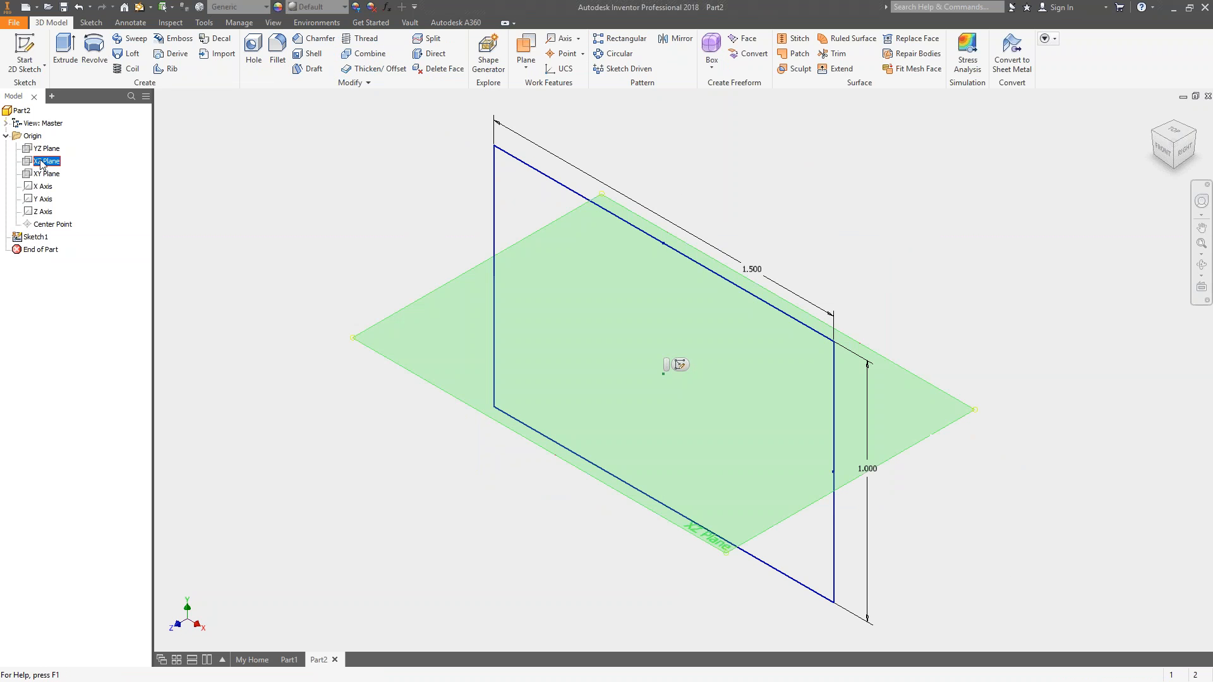
mouse_move(701, 394)
shift+middle_down()
mouse_move(731, 219)
mouse_move(785, 273)
shift+middle_up()
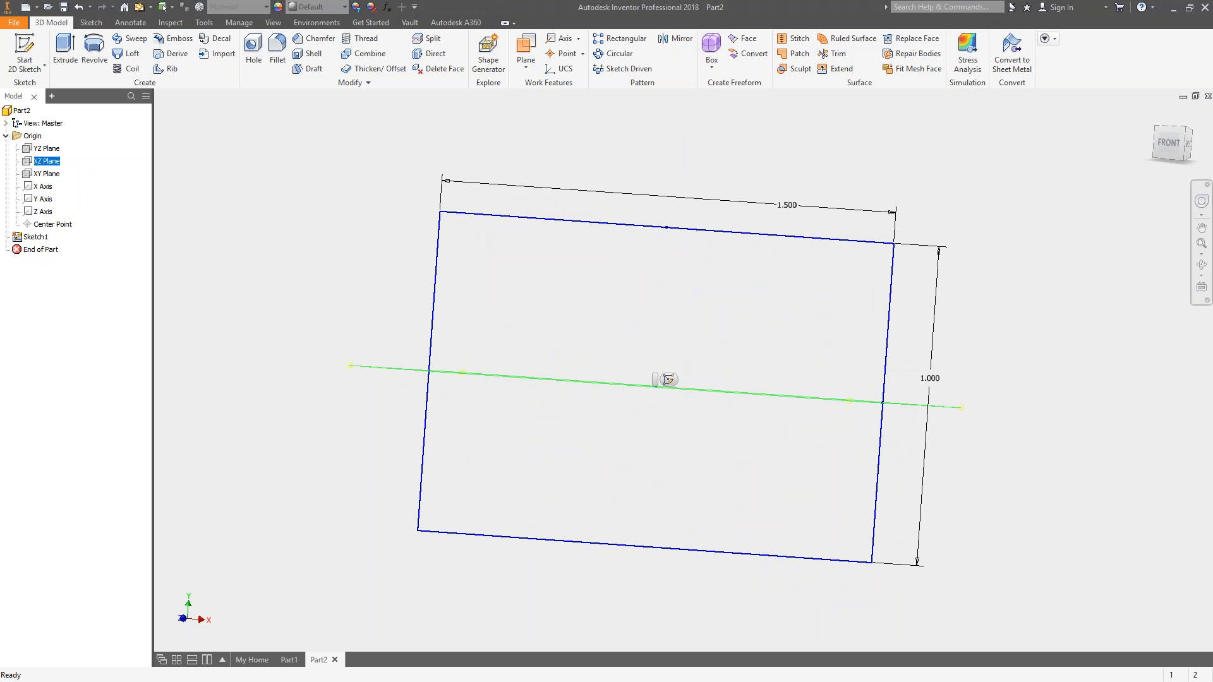
shift+middle_drag(687, 364, 674, 389)
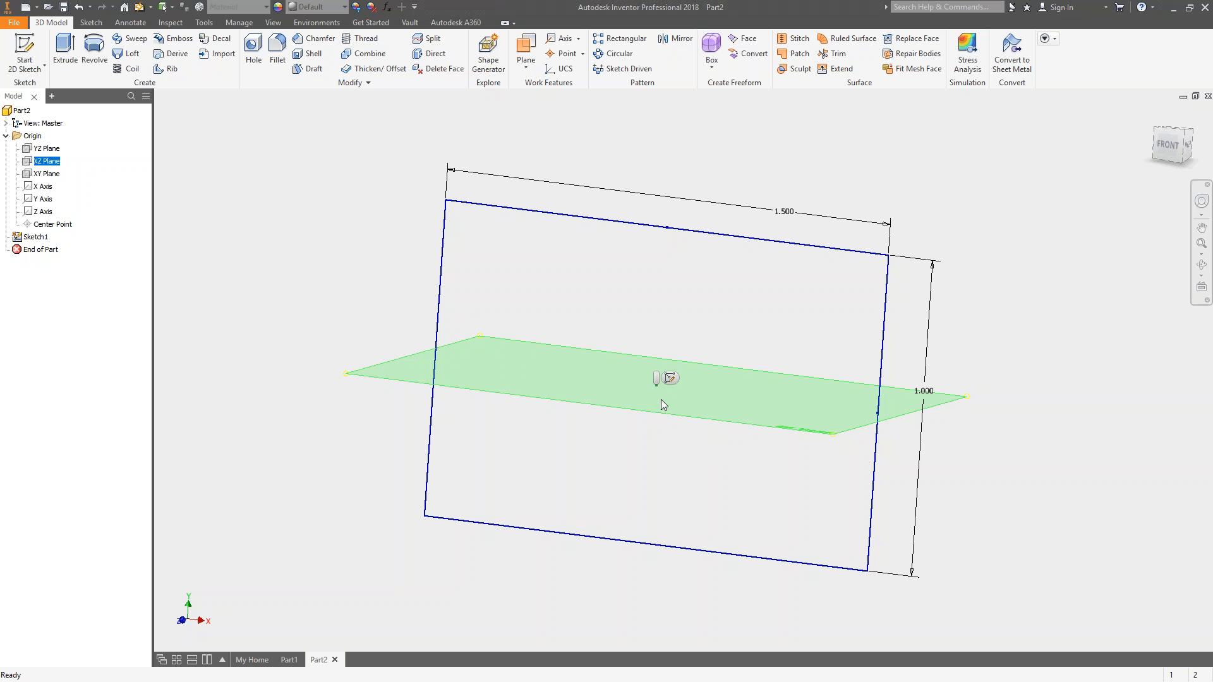
key(s)
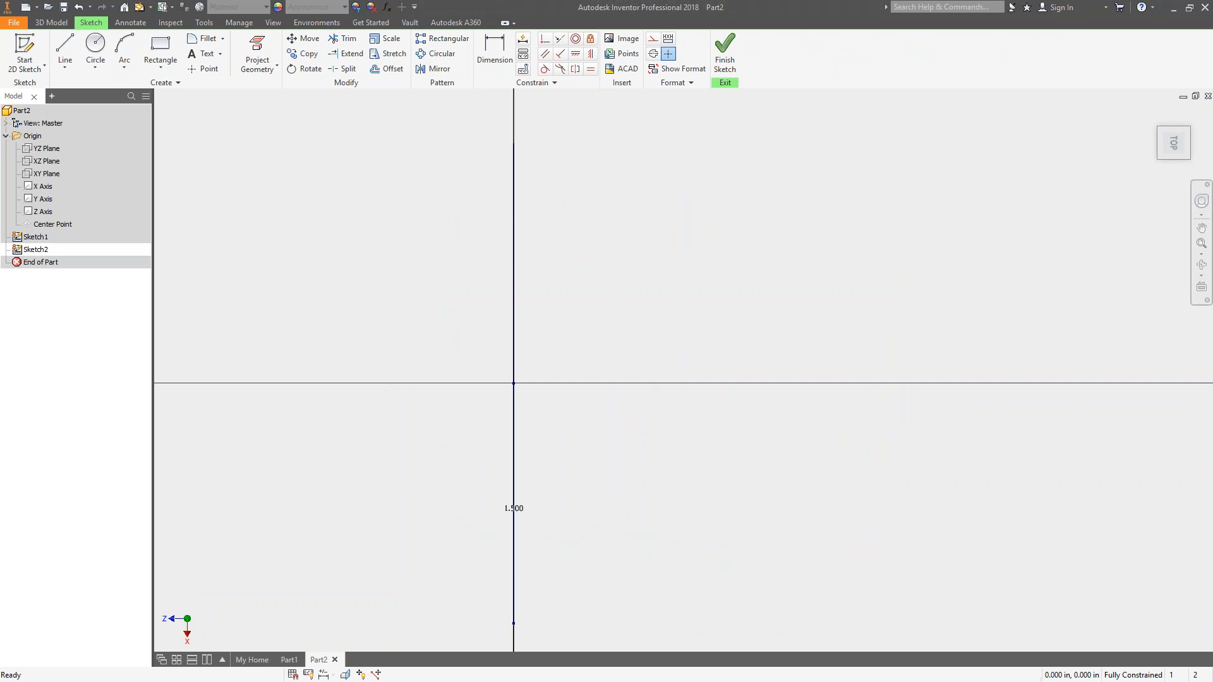
click(65, 50)
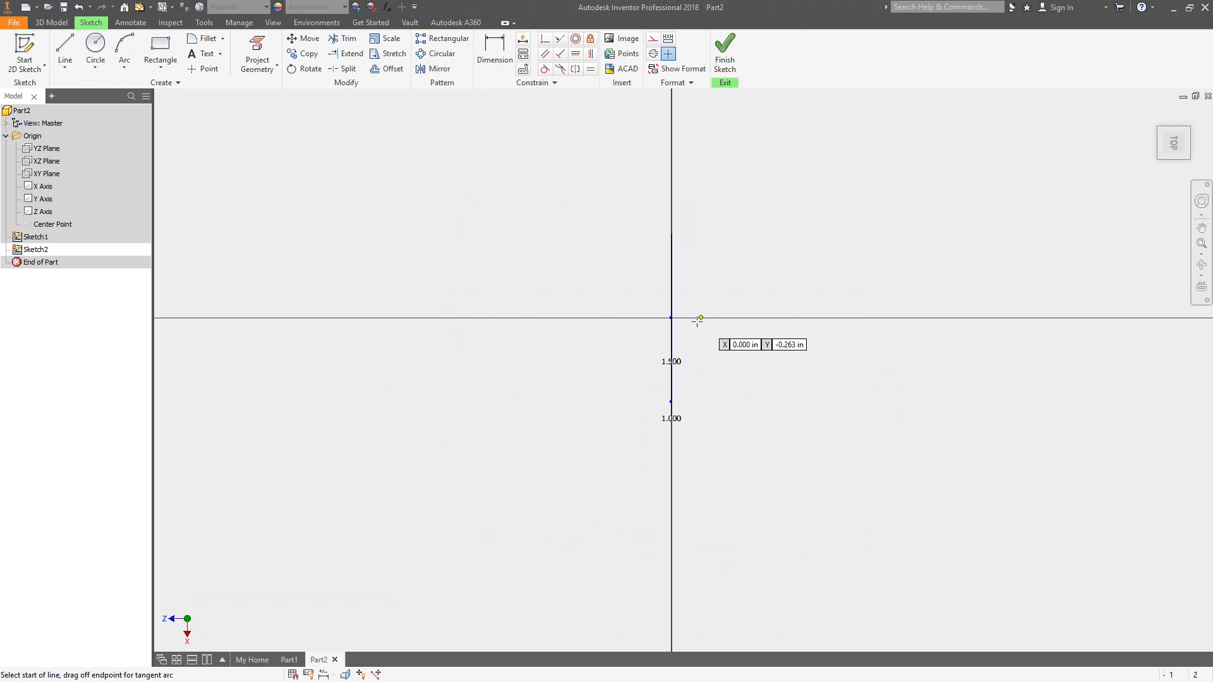
click(671, 317)
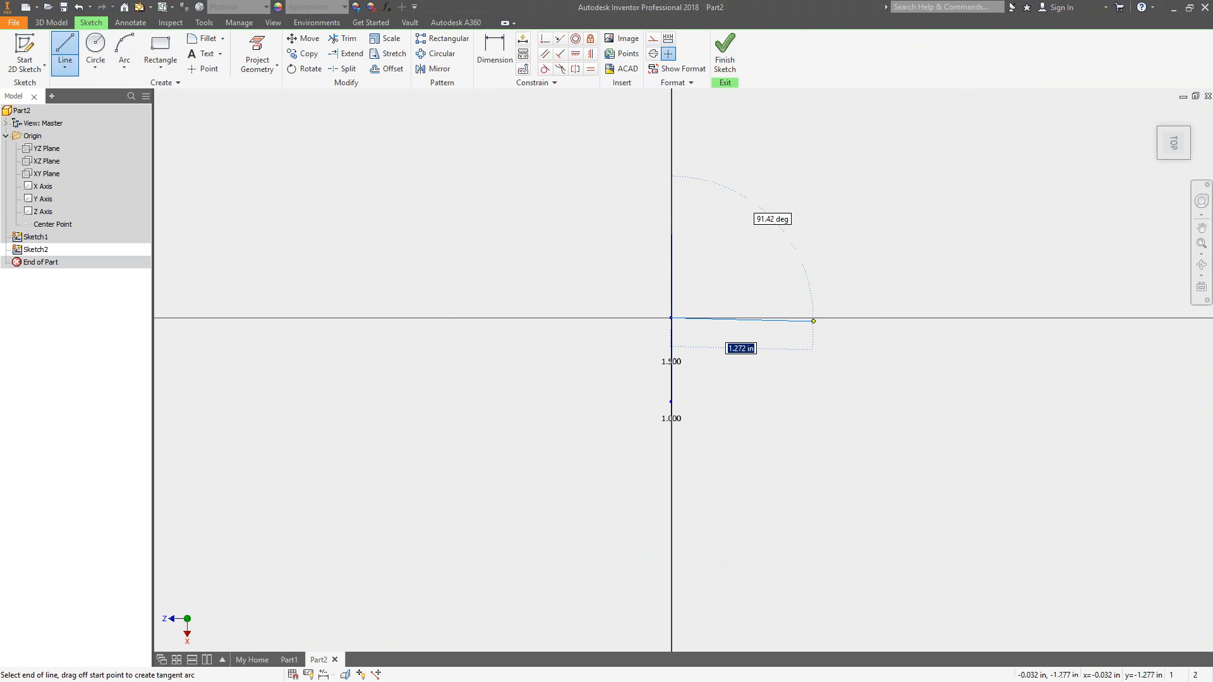
middle_drag(823, 318, 682, 319)
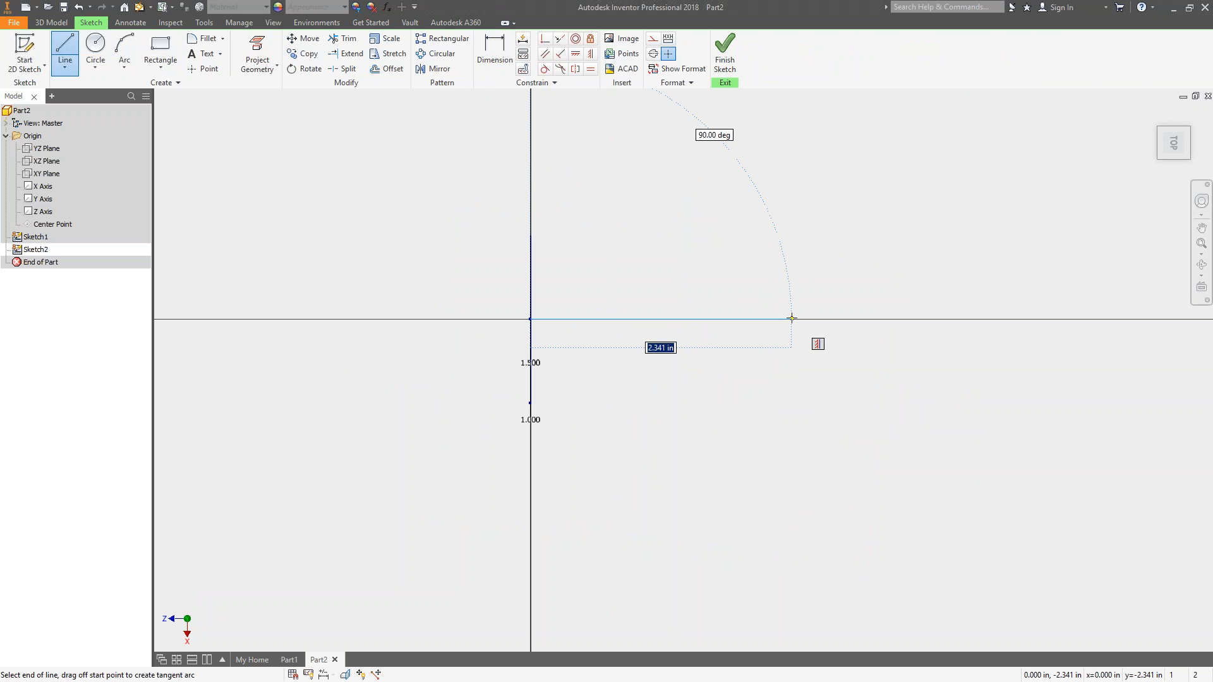
text(6)
key(Return)
scroll(891, 319, down, 3)
middle_drag(1008, 319, 761, 377)
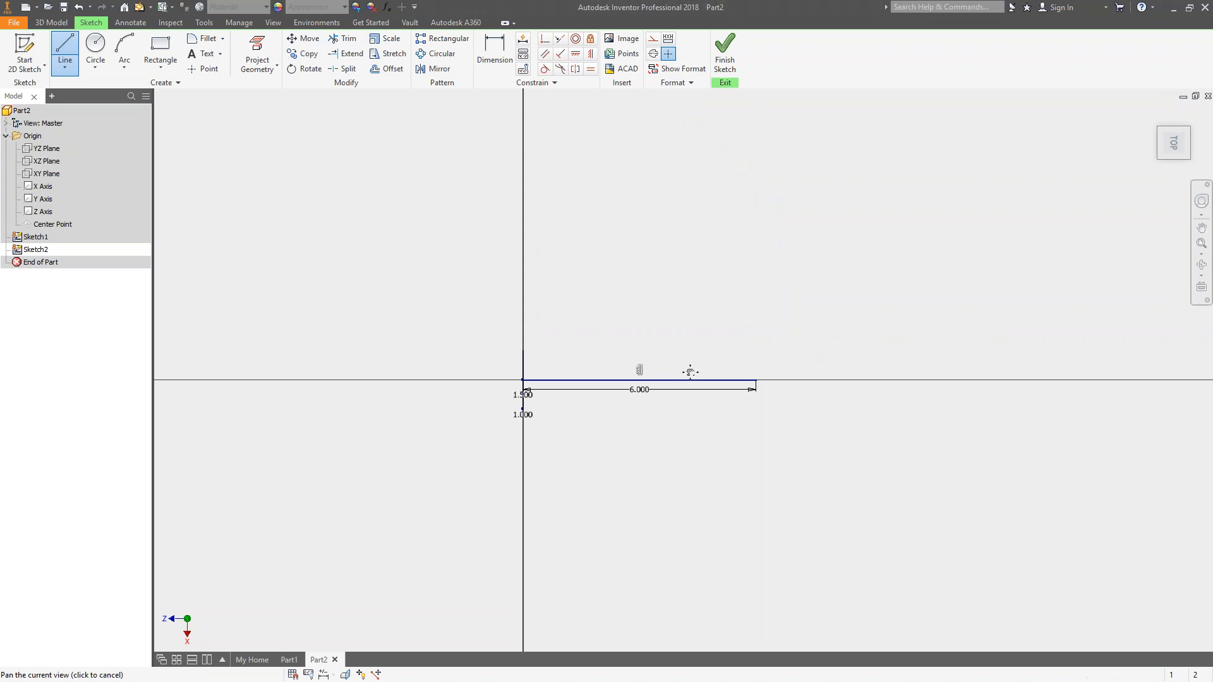
- Continue the path with a tangent quarter-circle arc and a 3 in line perpendicular to the first line
drag(761, 376, 875, 263)
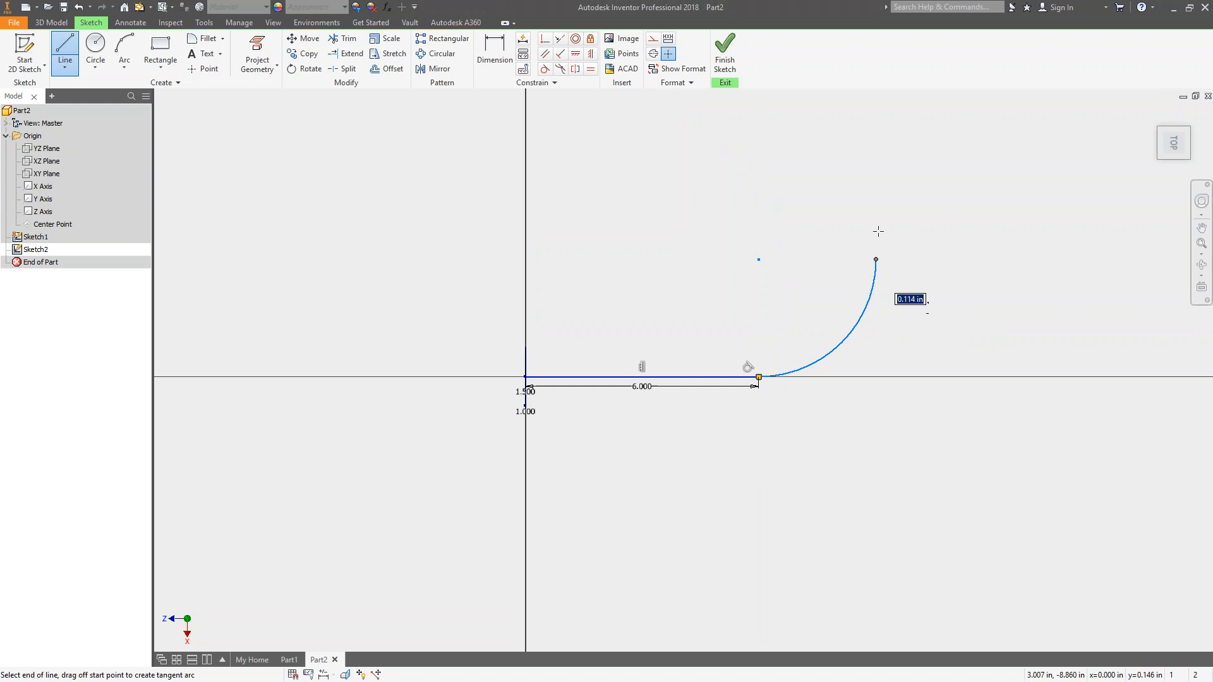
scroll(884, 199, down, 2)
middle_drag(886, 204, 793, 308)
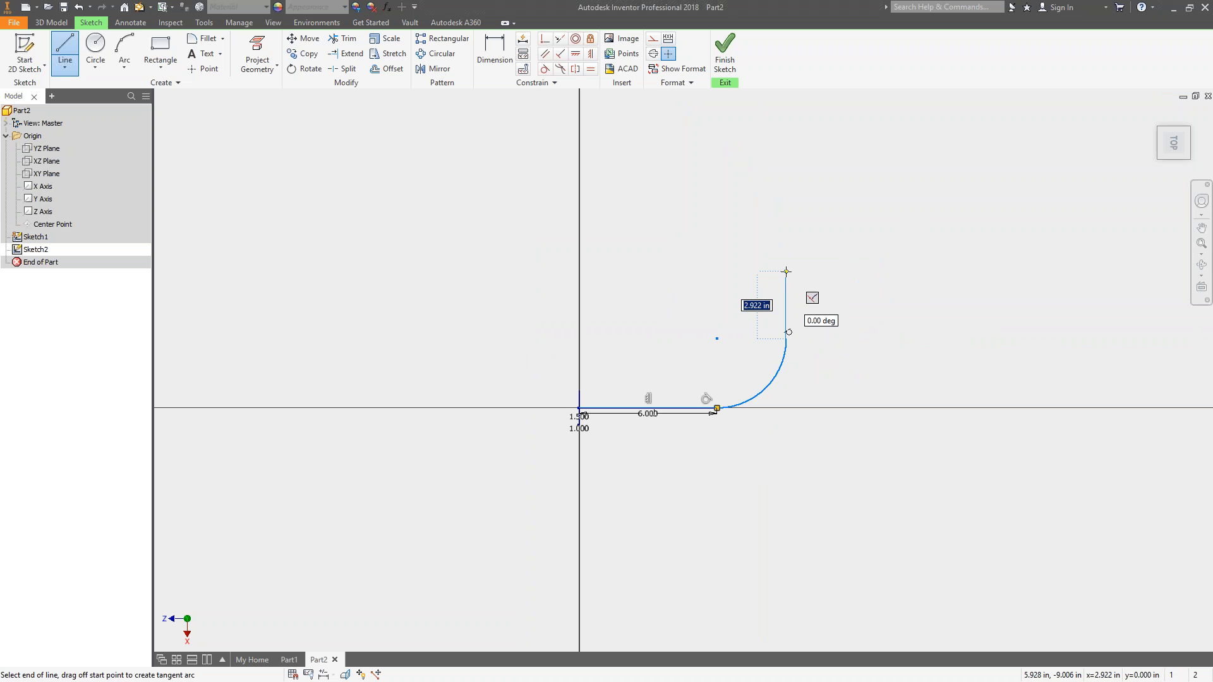
text(3)
key(Return)
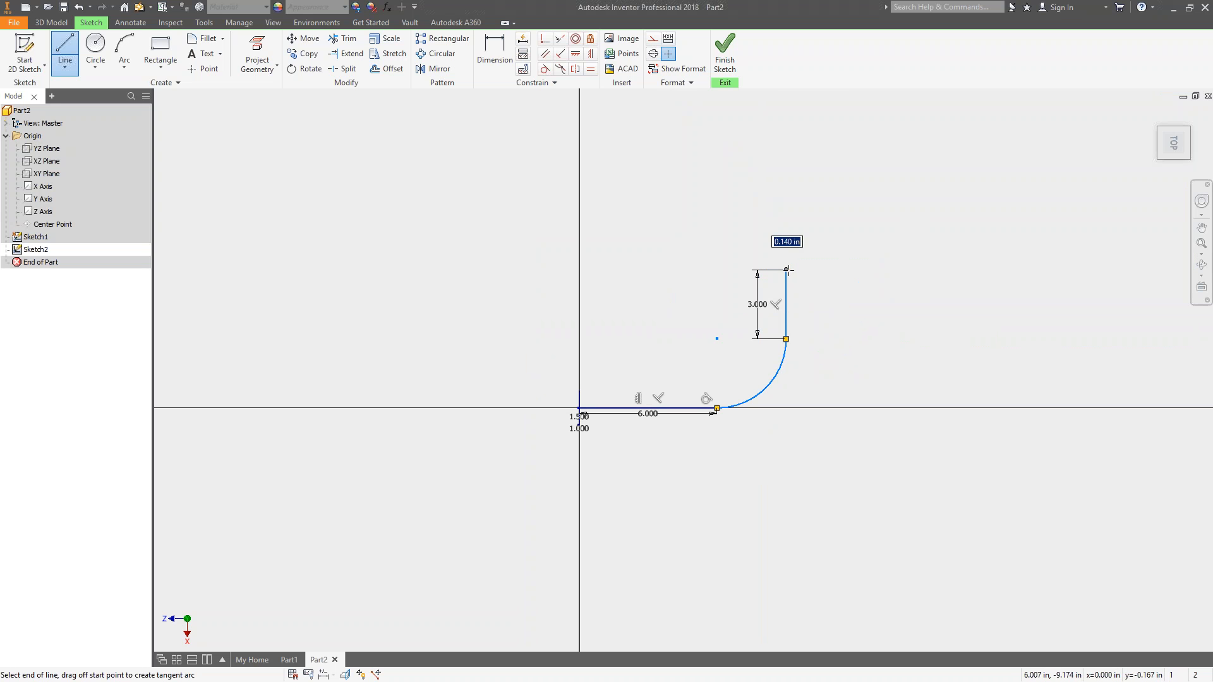
- Extend the path with a reversing tangent arc and a much larger tangent arc, and finish the sketch
drag(786, 271, 881, 178)
scroll(872, 190, down, 3)
mouse_move(847, 208)
middle_down()
mouse_move(800, 258)
mouse_move(803, 271)
middle_up()
mouse_move(804, 271)
mouse_down()
mouse_move(916, 244)
mouse_move(965, 179)
mouse_up()
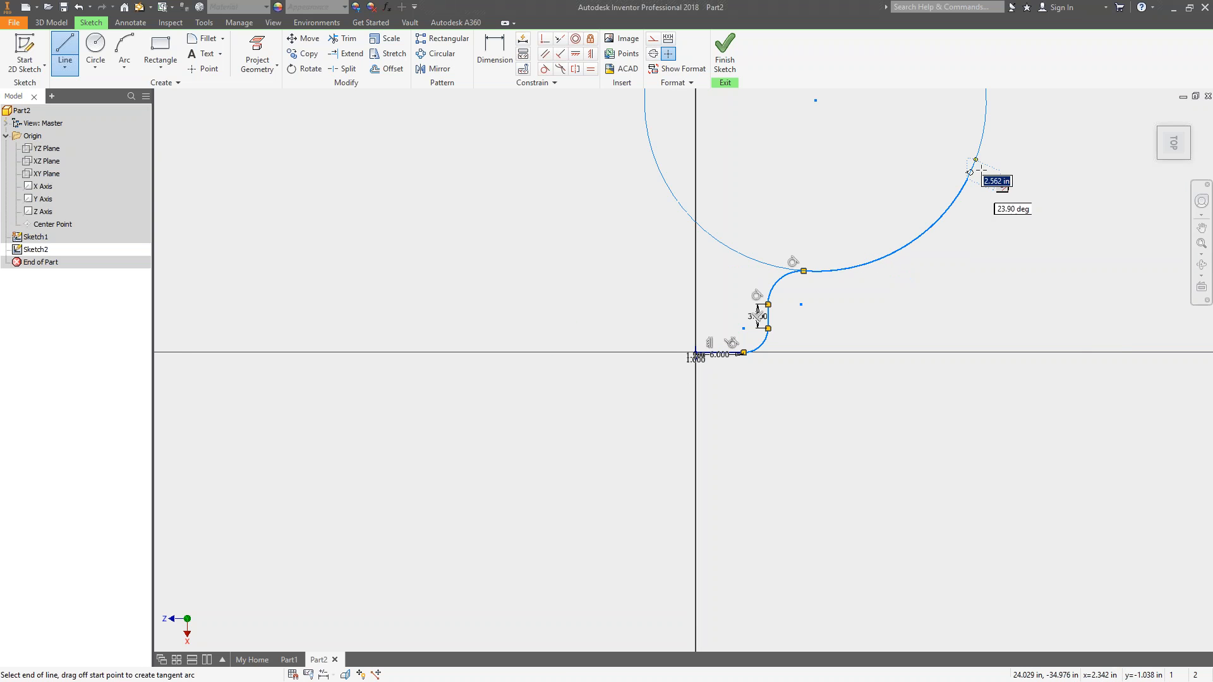
right_click(1032, 224)
click(1039, 263)
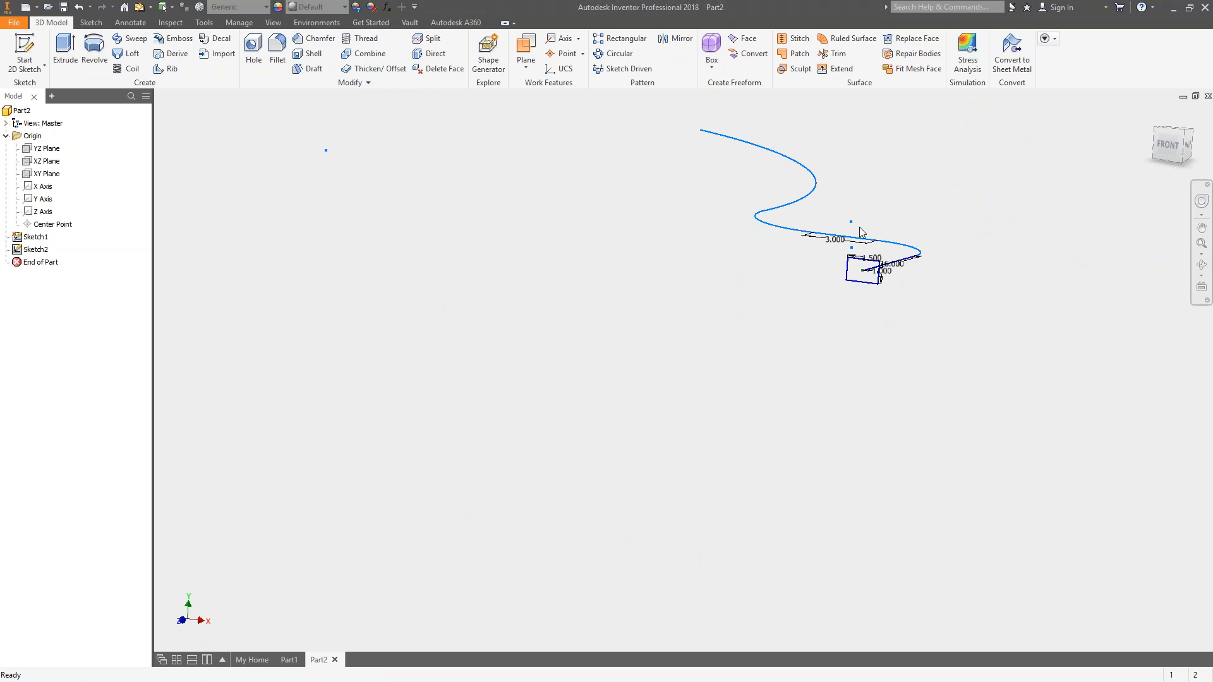
- Set up a sweep of the rectangular profile along the whole curved path
middle_drag(877, 221, 852, 245)
key(F4)
drag(741, 351, 647, 383)
middle_drag(847, 277, 716, 388)
key(F4)
middle_drag(748, 320, 721, 368)
scroll(721, 368, up, 3)
scroll(722, 373, down, 3)
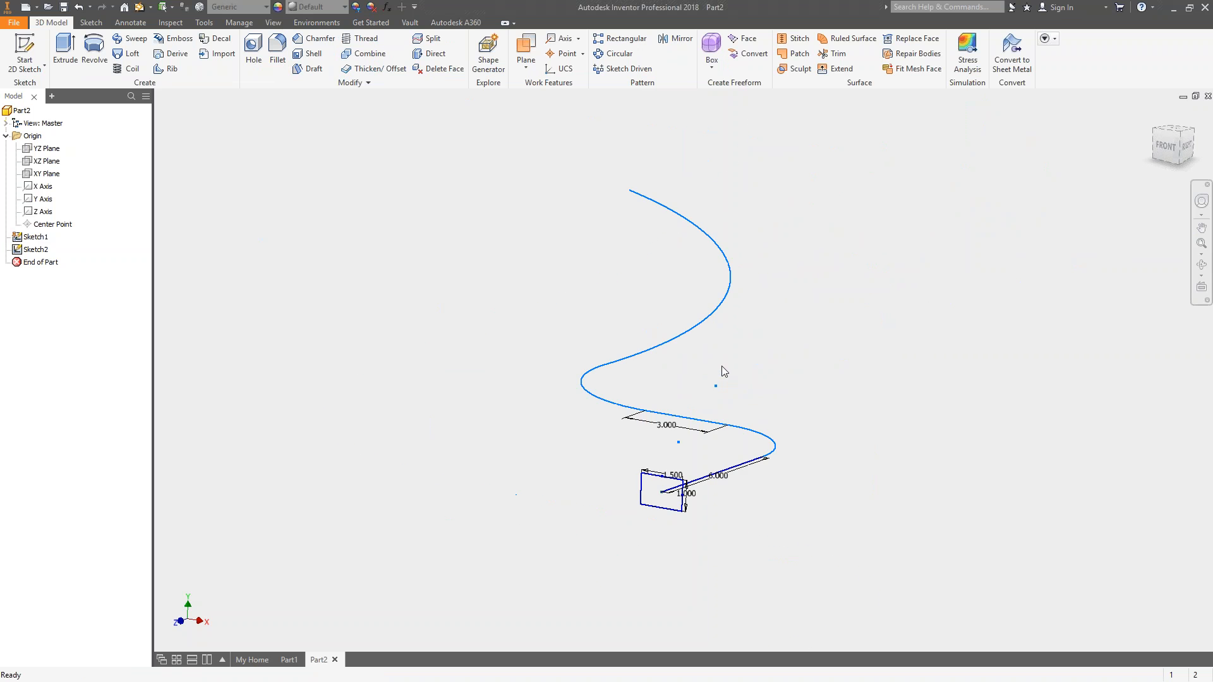
click(131, 38)
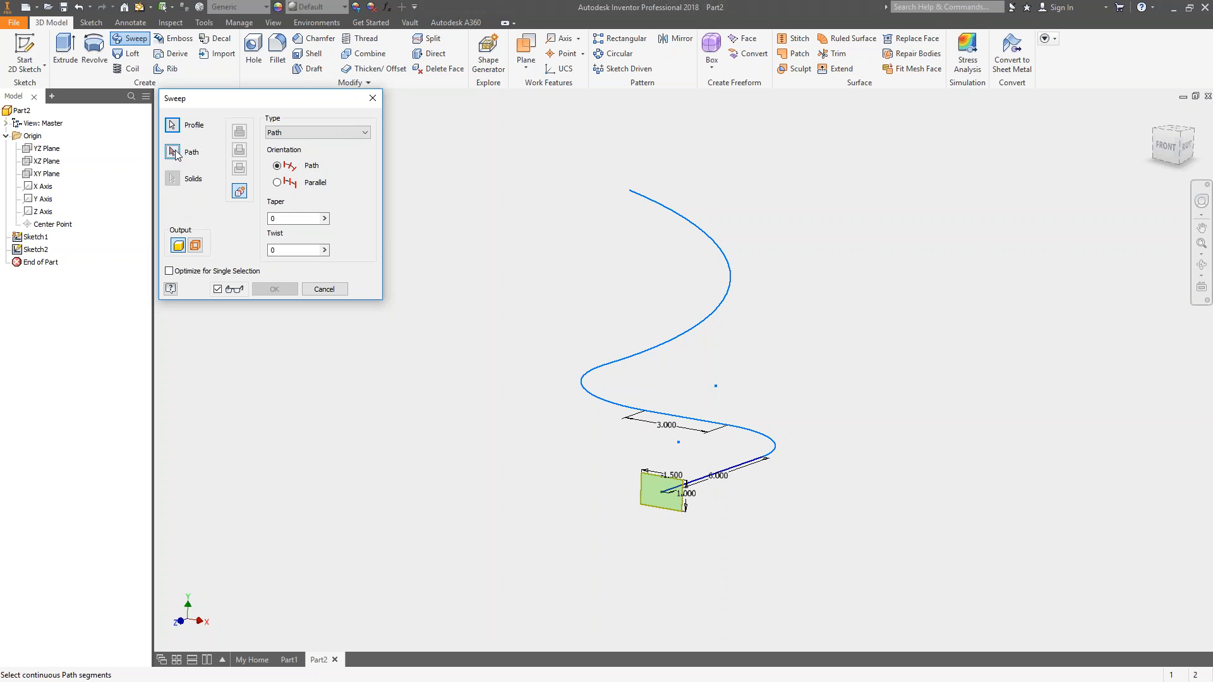
click(701, 327)
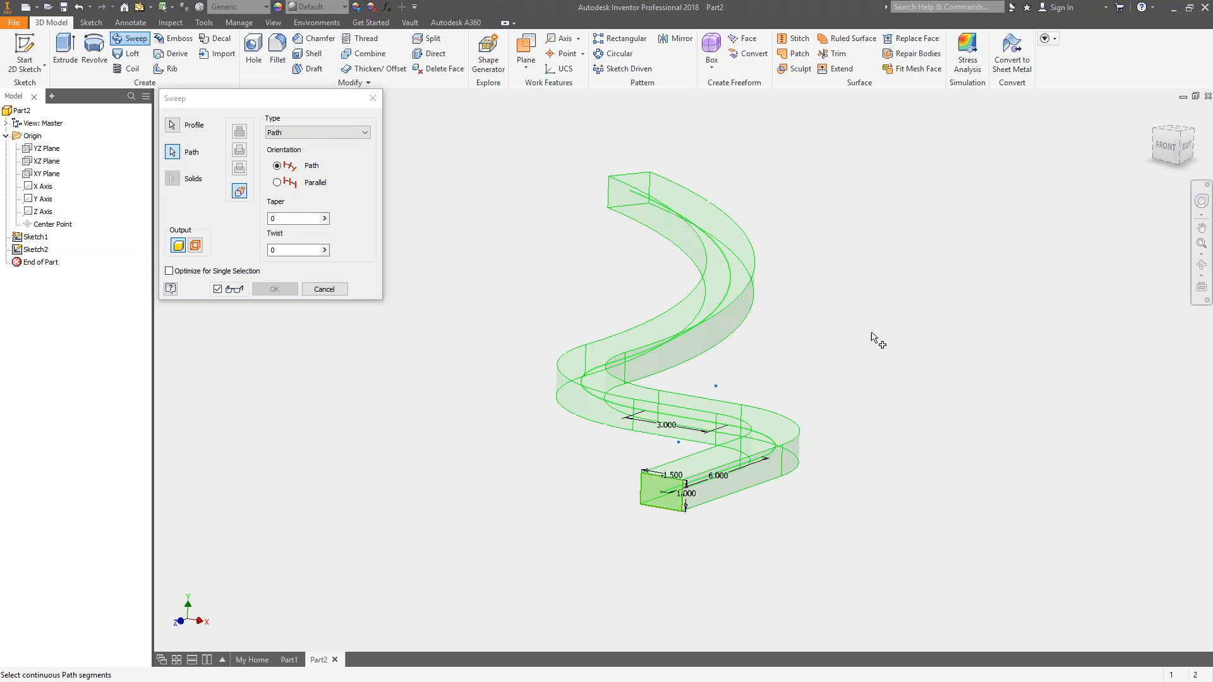
- Compare the Parallel orientation, return to Path orientation with the Path type, and create the solid sweep
click(277, 182)
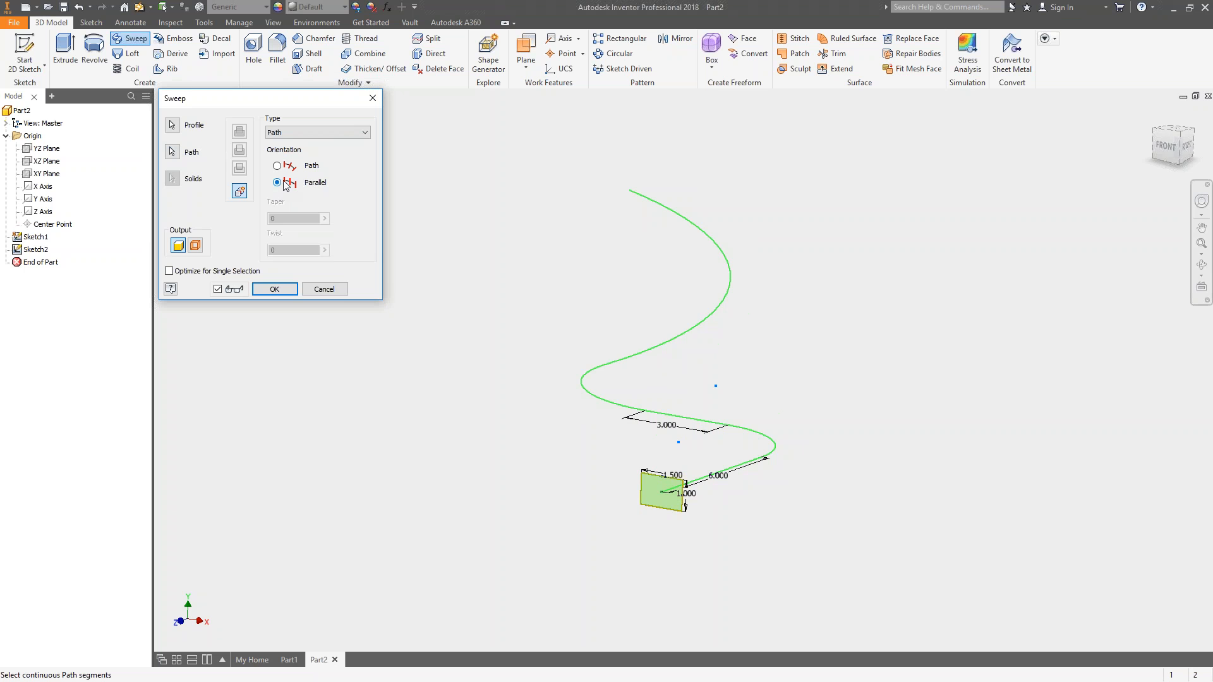
click(276, 166)
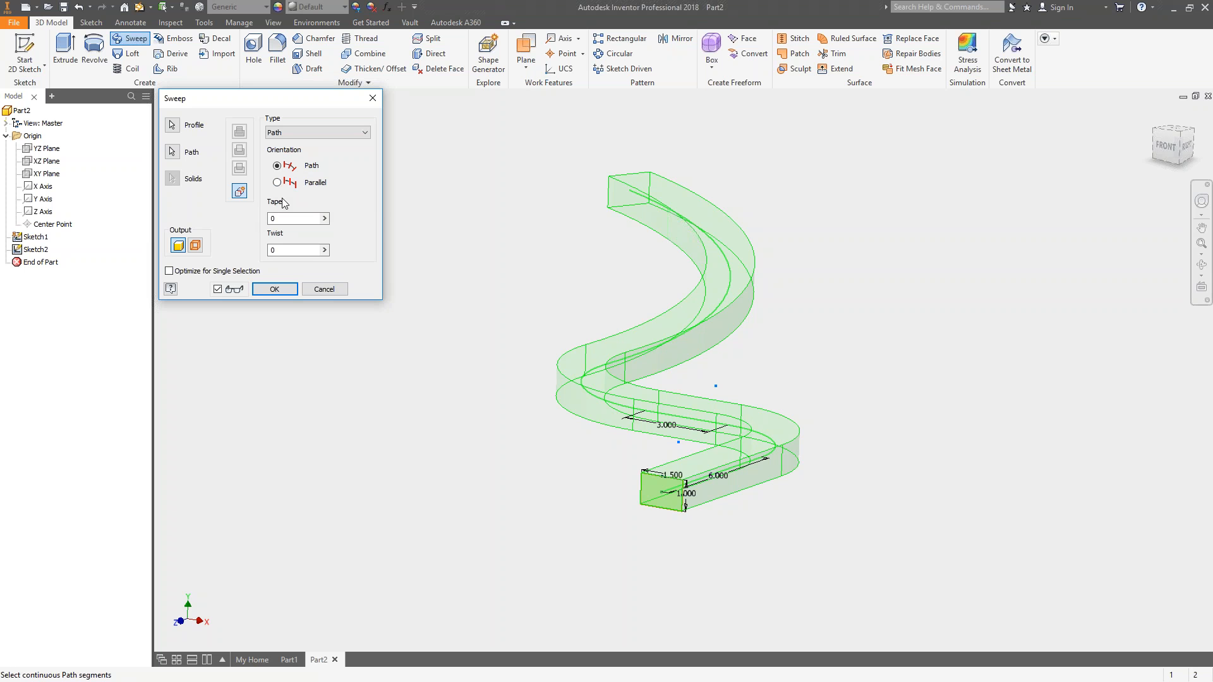
click(317, 133)
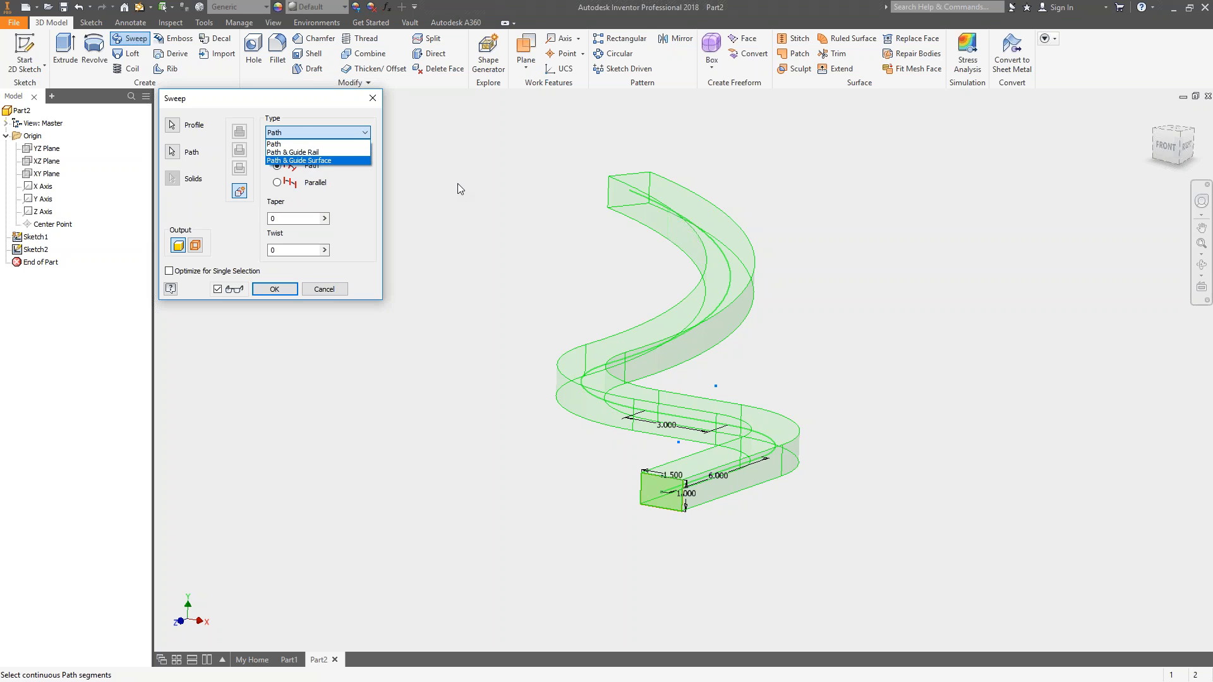
click(278, 145)
click(276, 289)
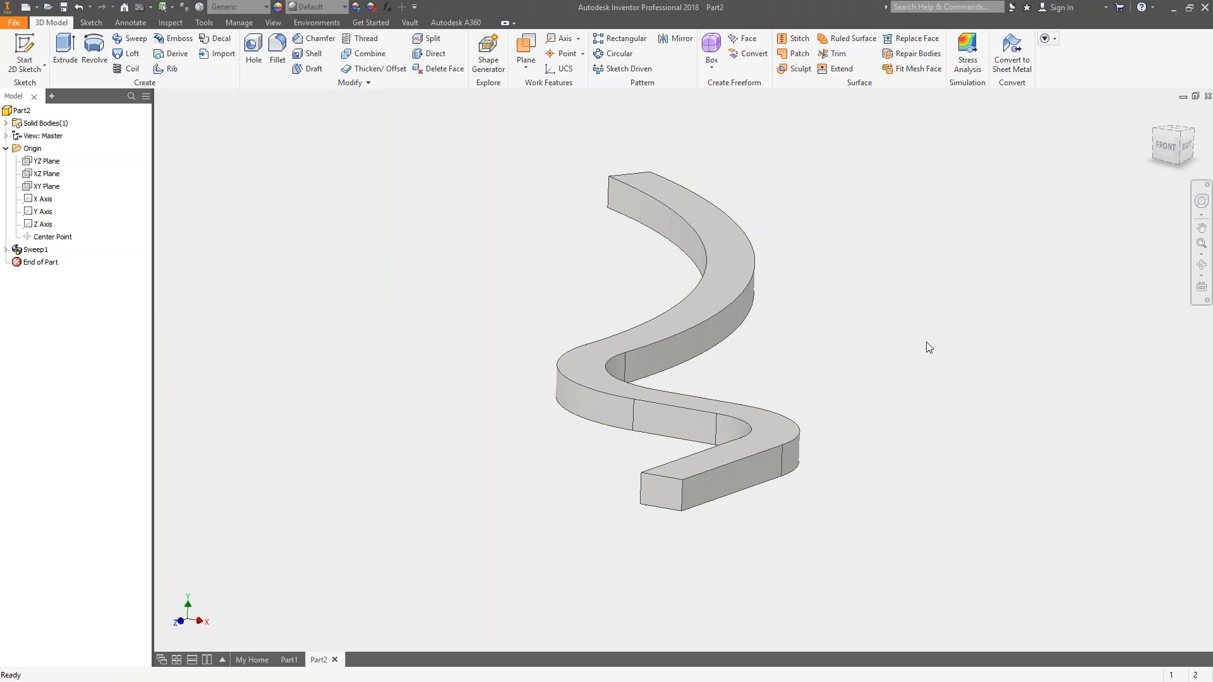
- Fillet the four long edges of the swept bar with a 0.125 in radius
shift+middle_drag(818, 401, 795, 396)
scroll(704, 358, down, 3)
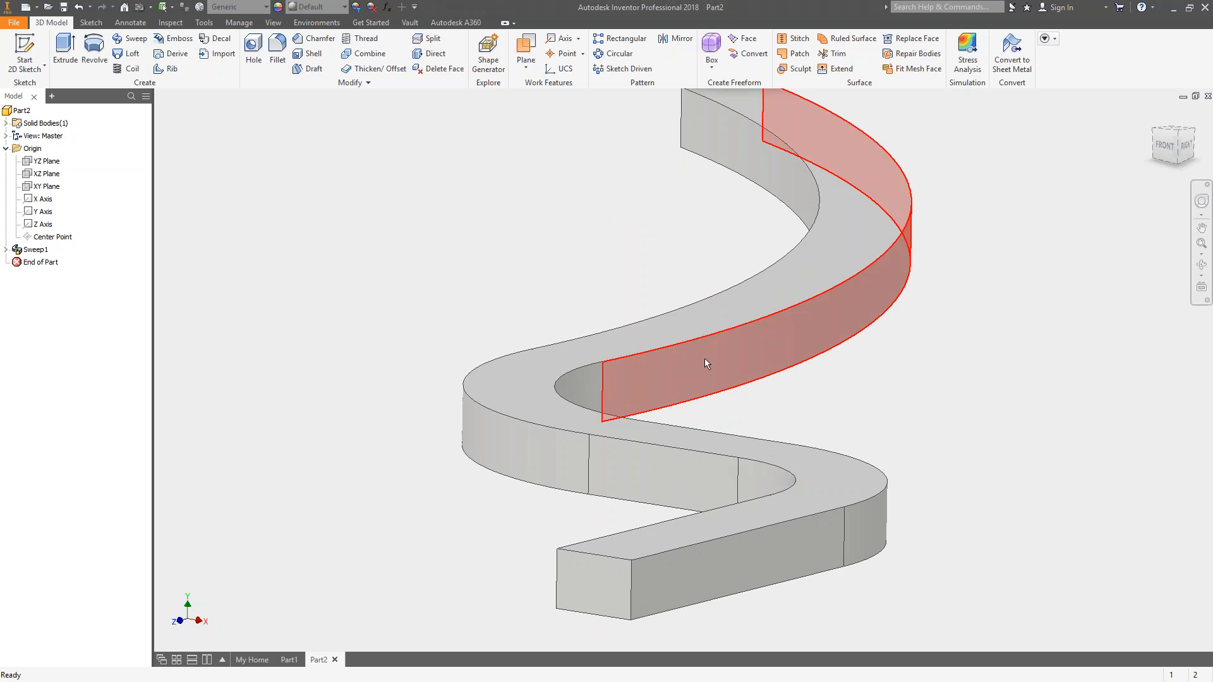
click(283, 48)
click(461, 384)
click(505, 475)
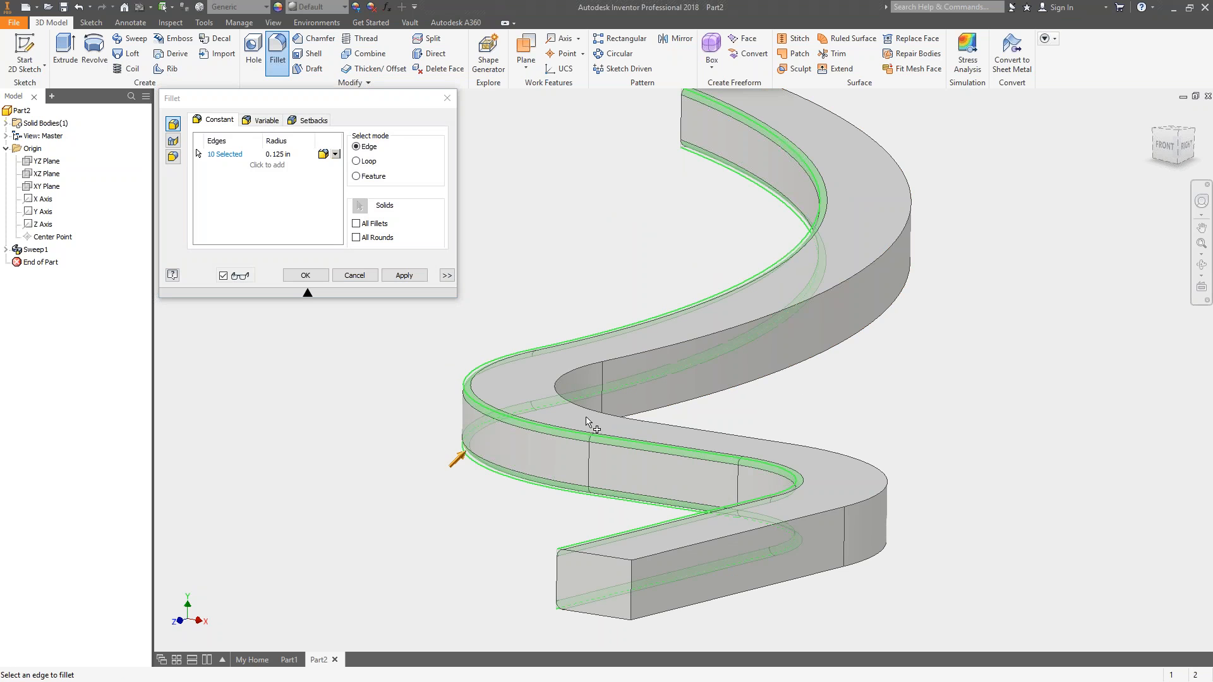
click(588, 420)
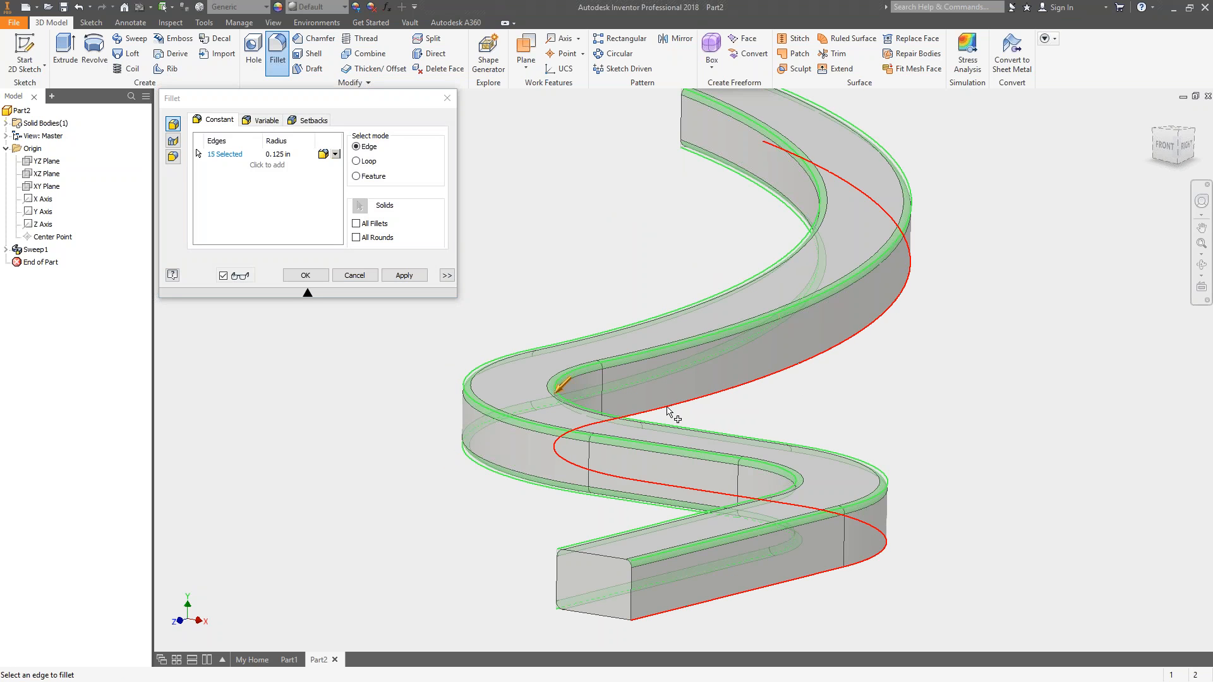
click(405, 275)
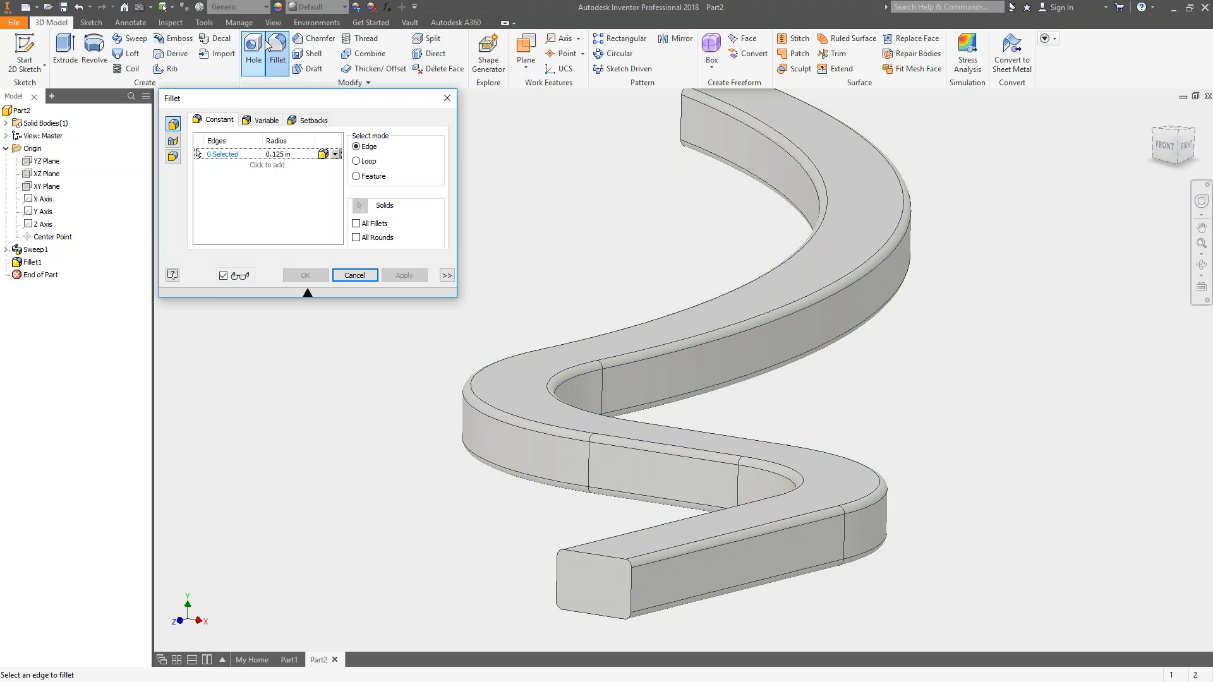
click(355, 276)
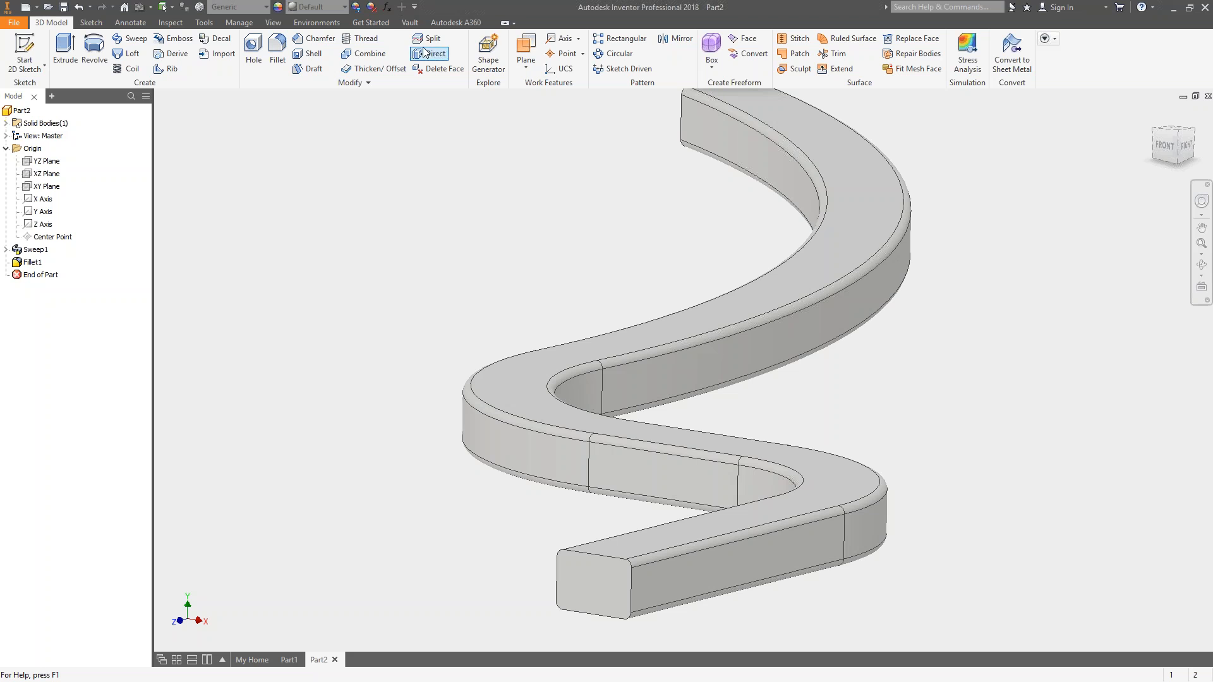
- Set up a shell of the swept bar and select its near end face for removal
click(307, 55)
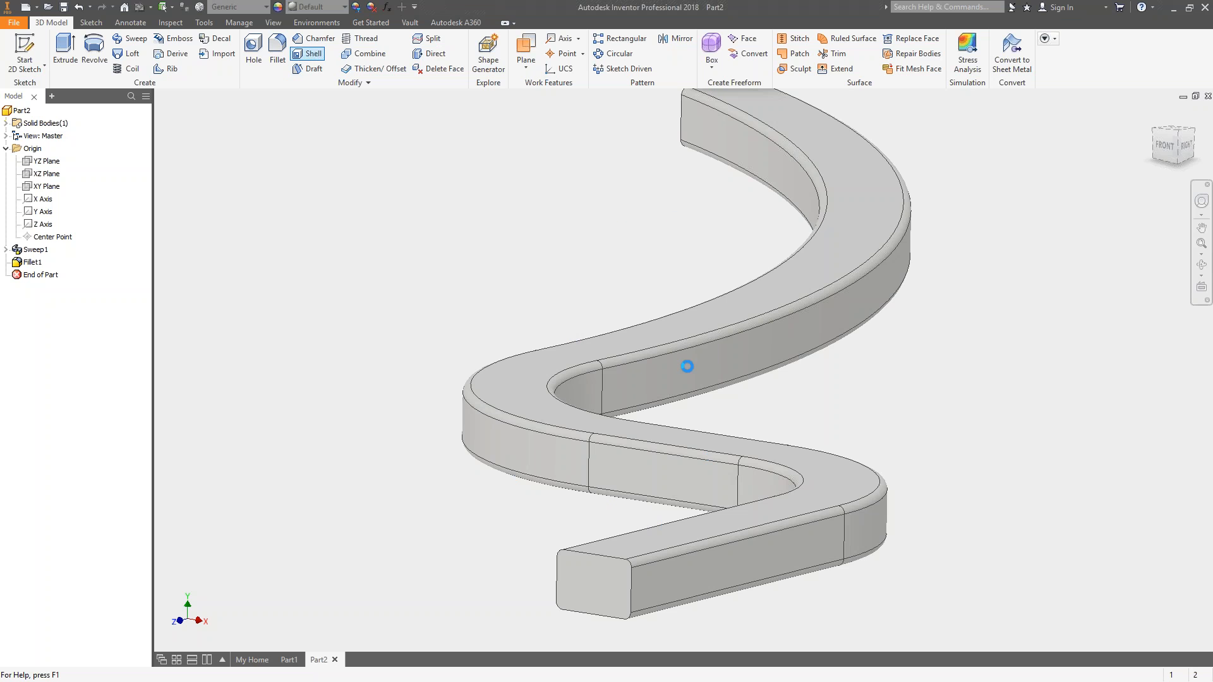
scroll(700, 309, up, 3)
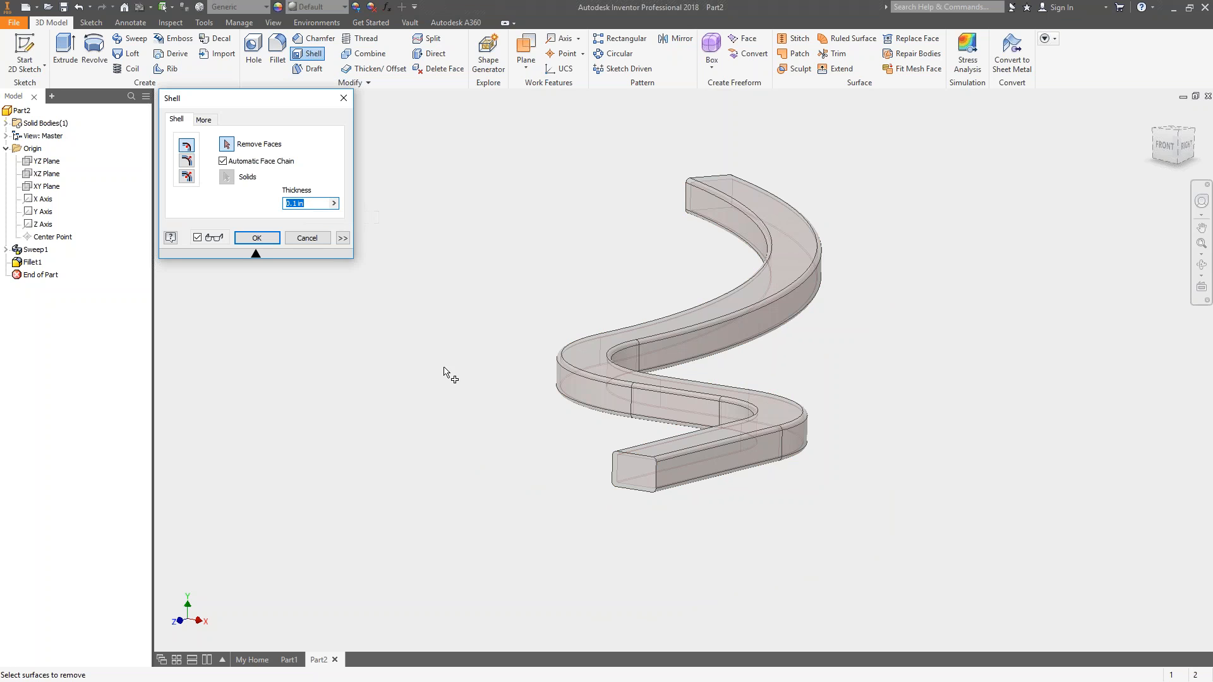
key(F4)
drag(596, 433, 714, 405)
scroll(670, 454, down, 4)
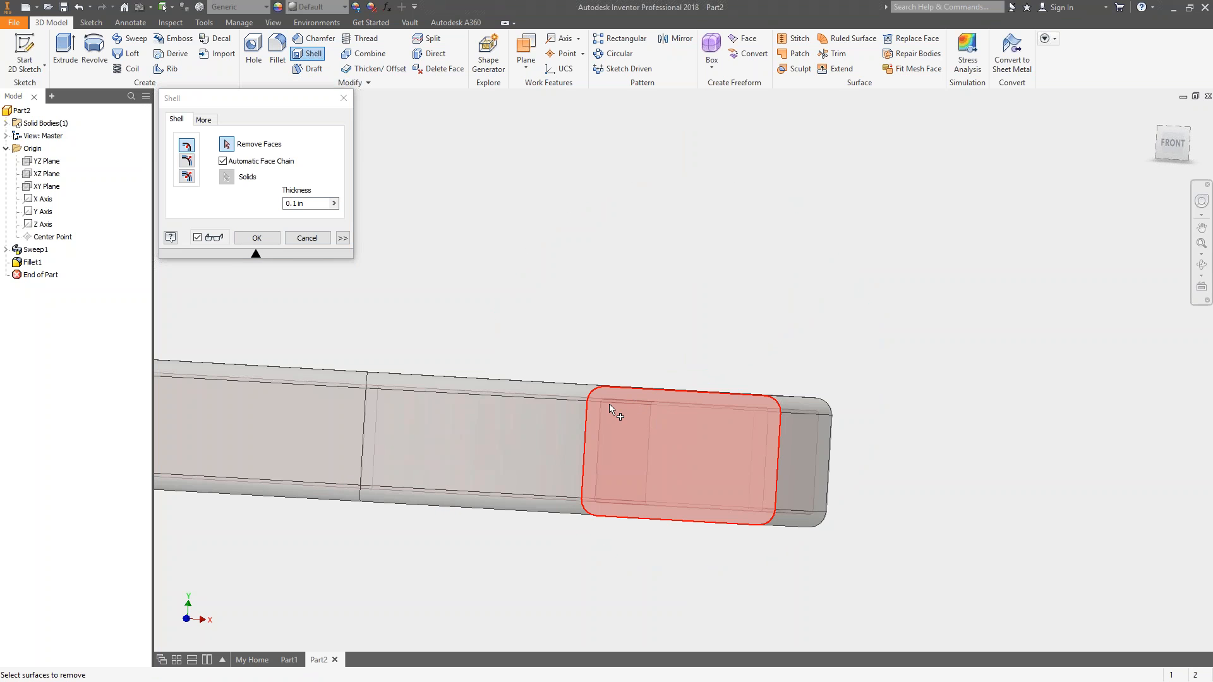
key(F4)
drag(531, 246, 552, 290)
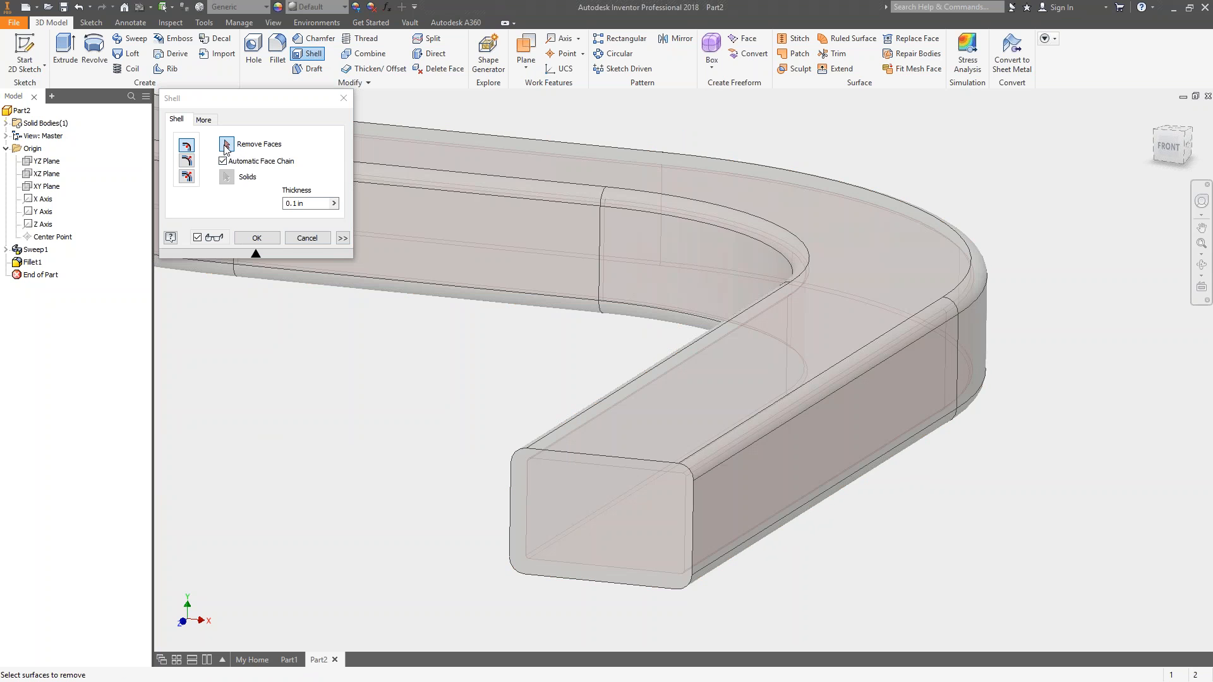
click(552, 473)
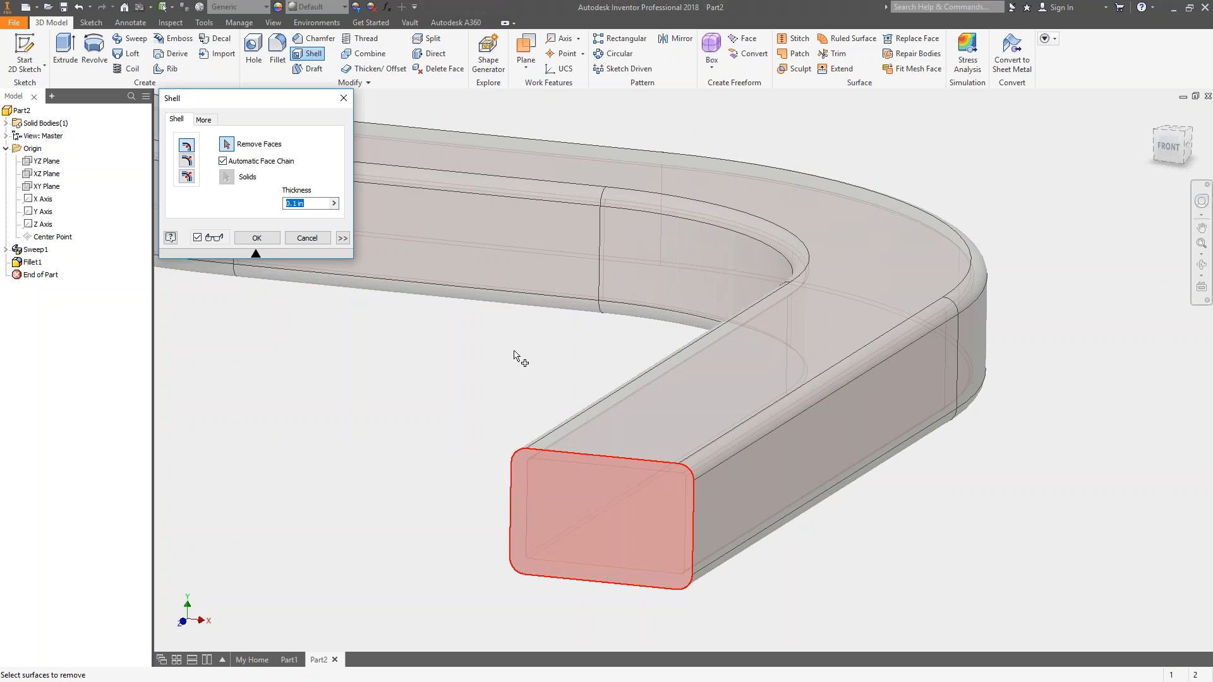
- Add the bar's far end face to the removed faces and create the shell with 0.1 in thickness
scroll(469, 384, up, 6)
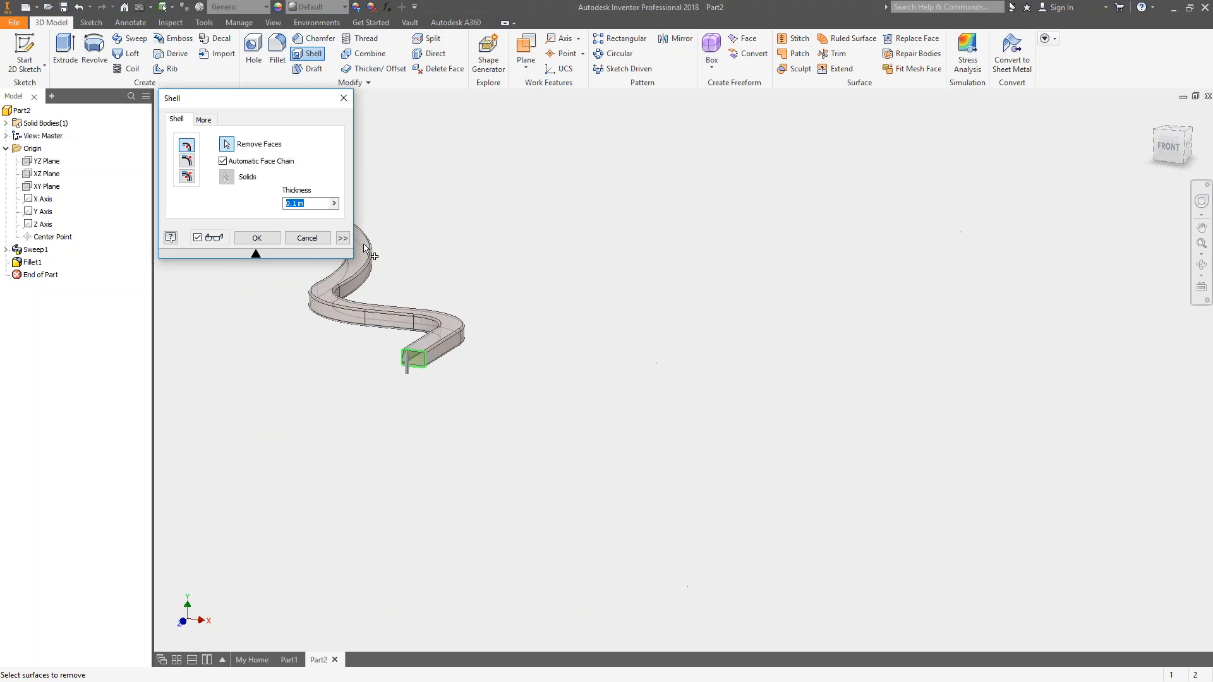
key(F4)
drag(466, 316, 494, 458)
scroll(495, 457, down, 2)
click(461, 407)
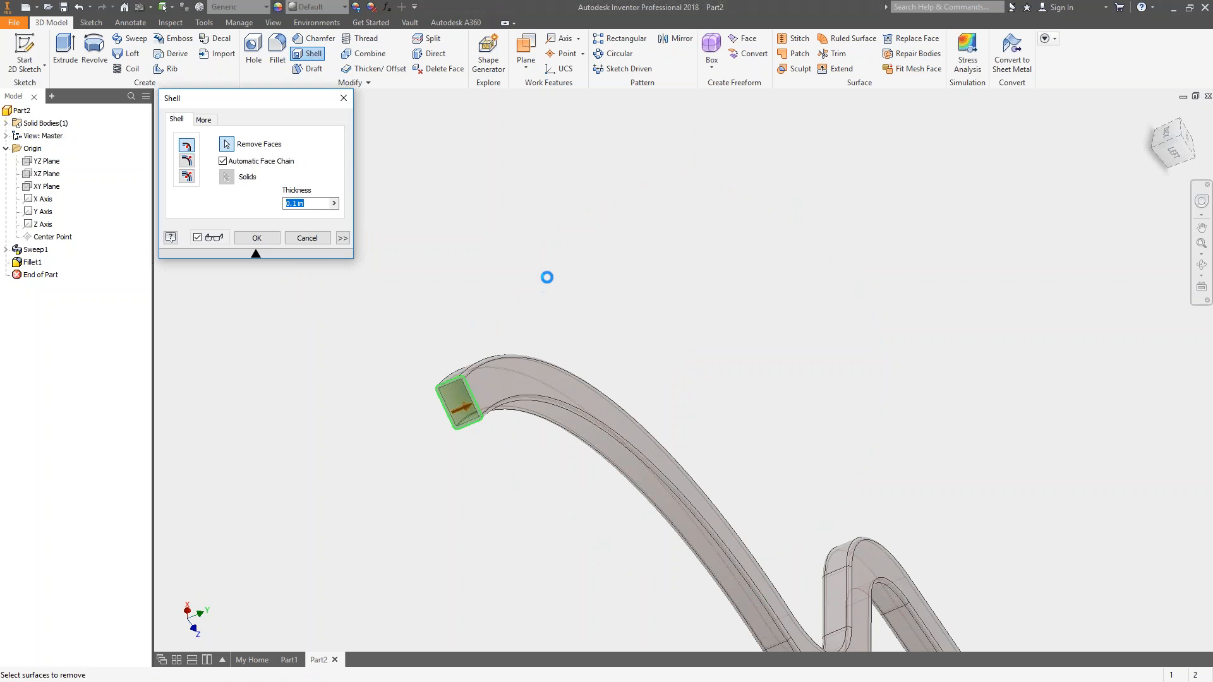
key(F6)
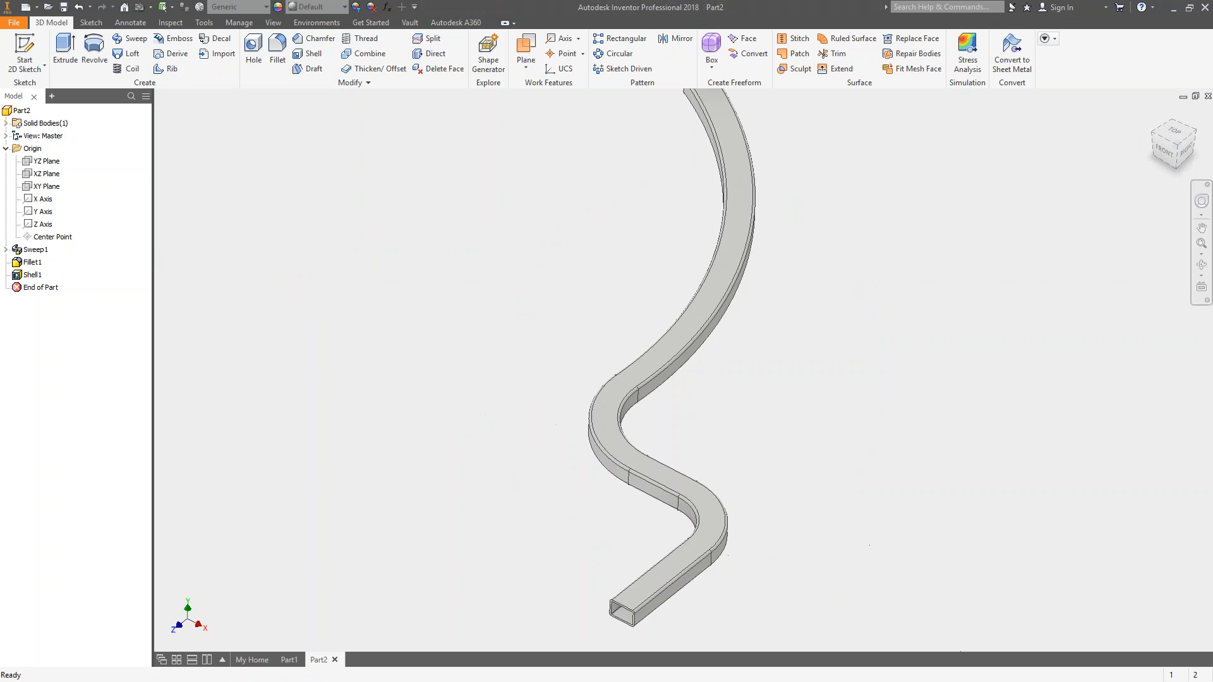
- Change the appearance of the shelled bar to Gold
click(273, 22)
click(290, 38)
click(276, 86)
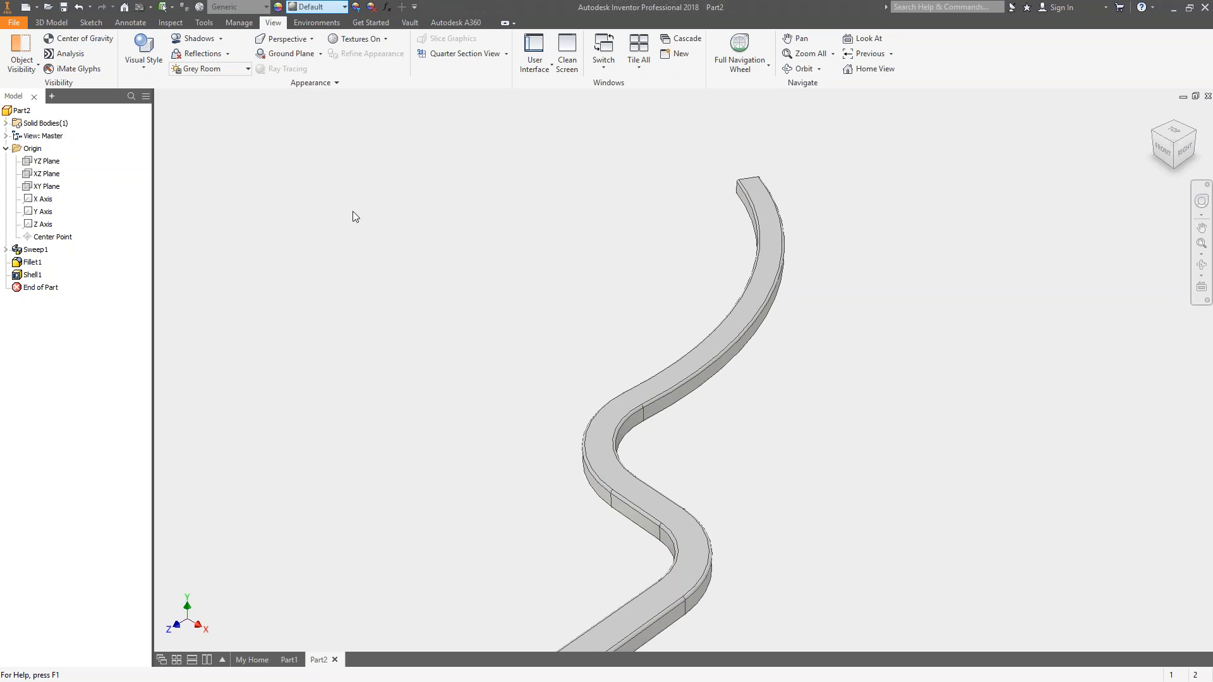
click(316, 6)
click(271, 354)
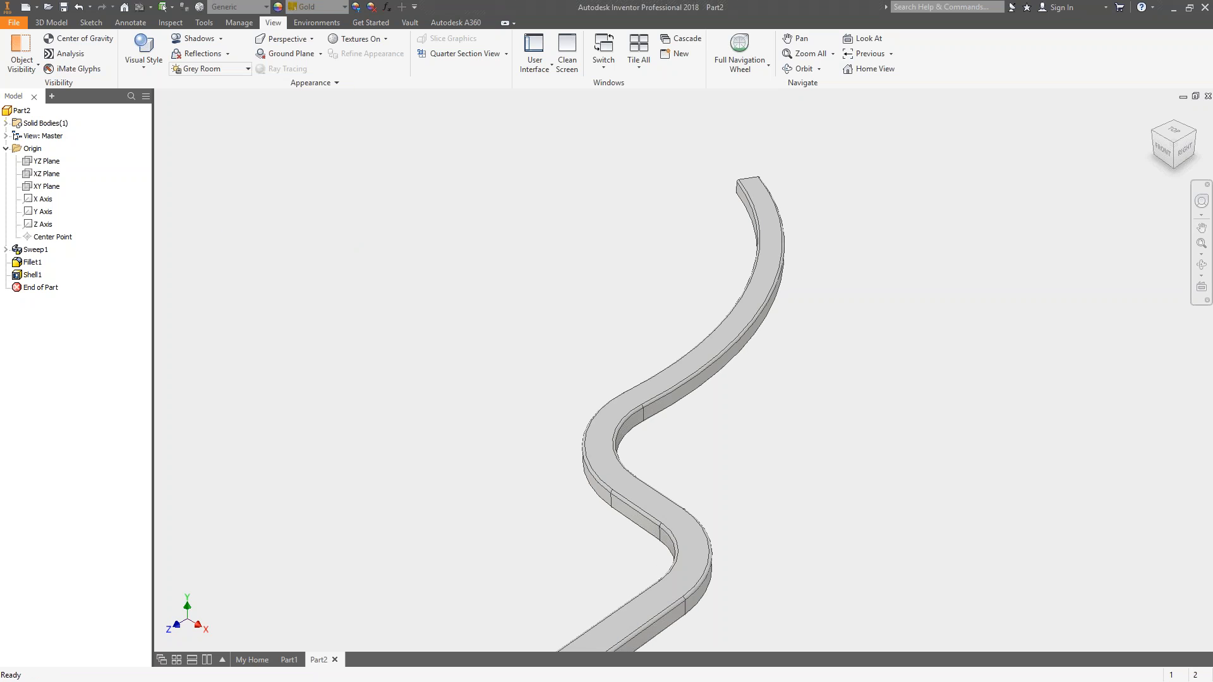
- Examine the hollow bar's curves, filleted edges and open end up close and as a whole
shift+middle_drag(660, 420, 694, 370)
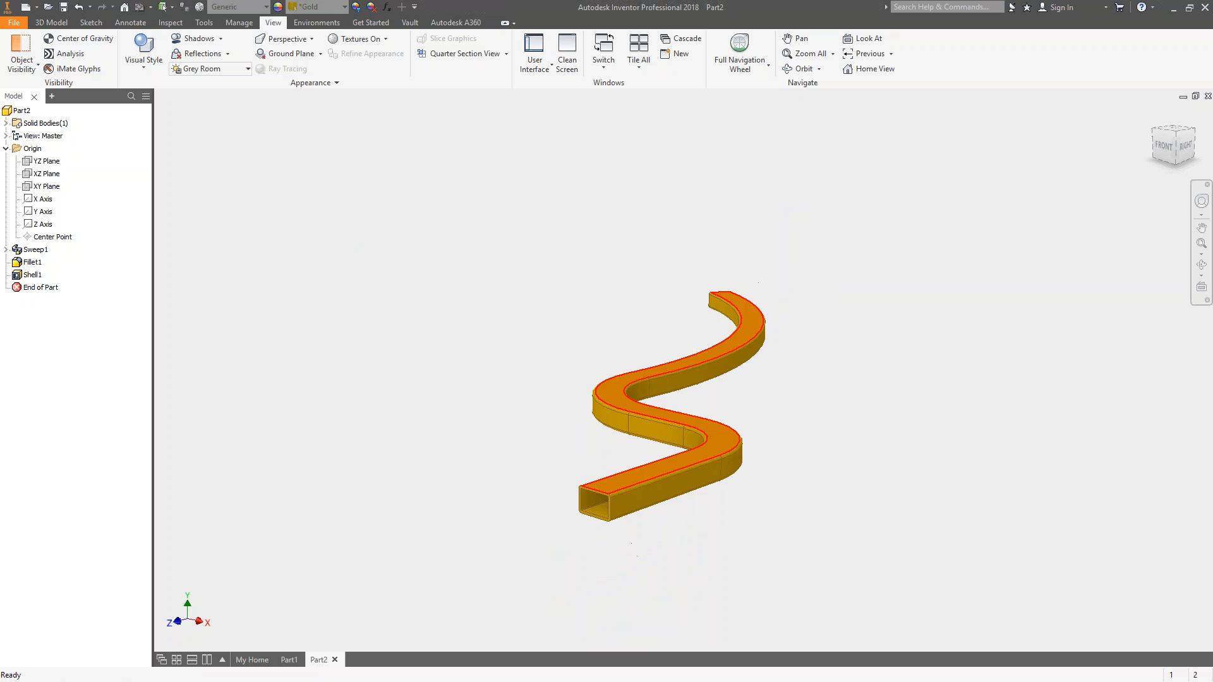
scroll(689, 374, down, 4)
scroll(666, 381, down, 4)
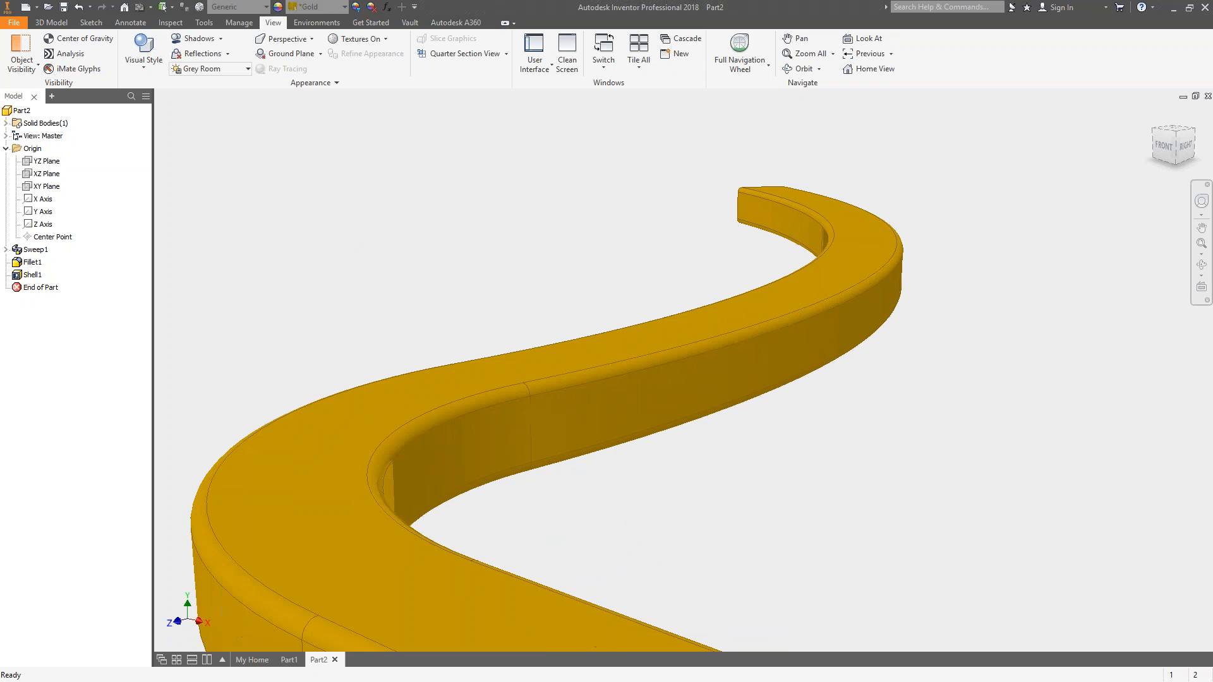
scroll(624, 396, down, 2)
scroll(623, 393, up, 8)
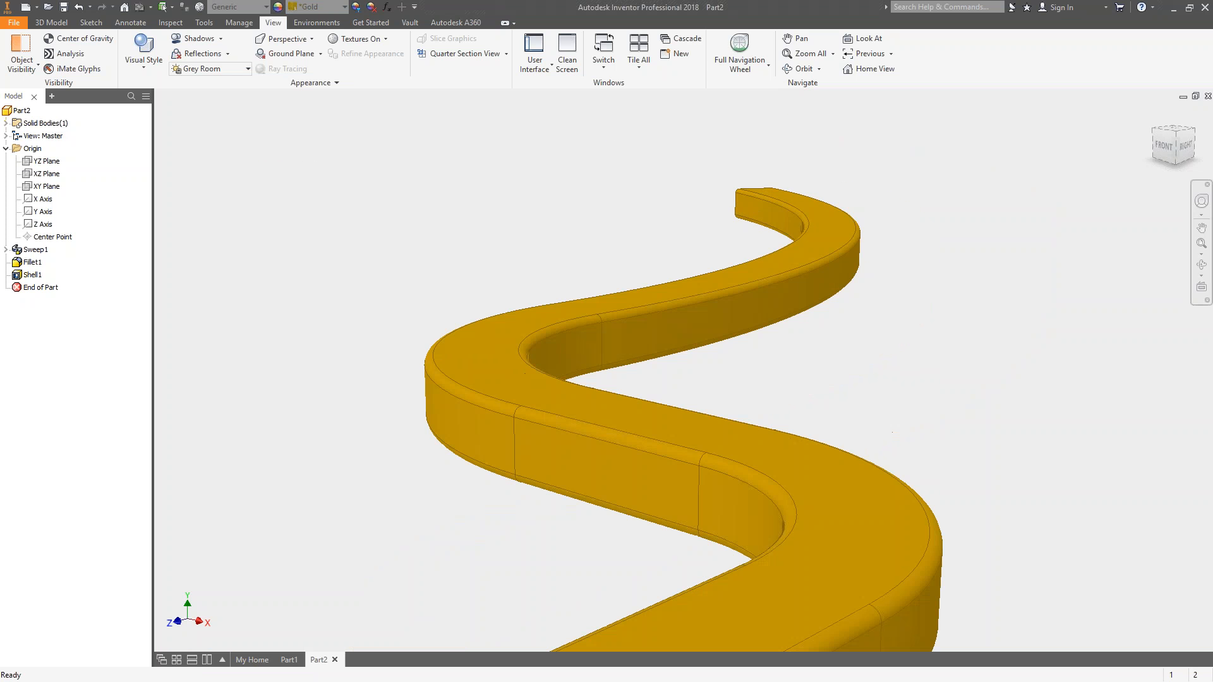
scroll(636, 396, up, 4)
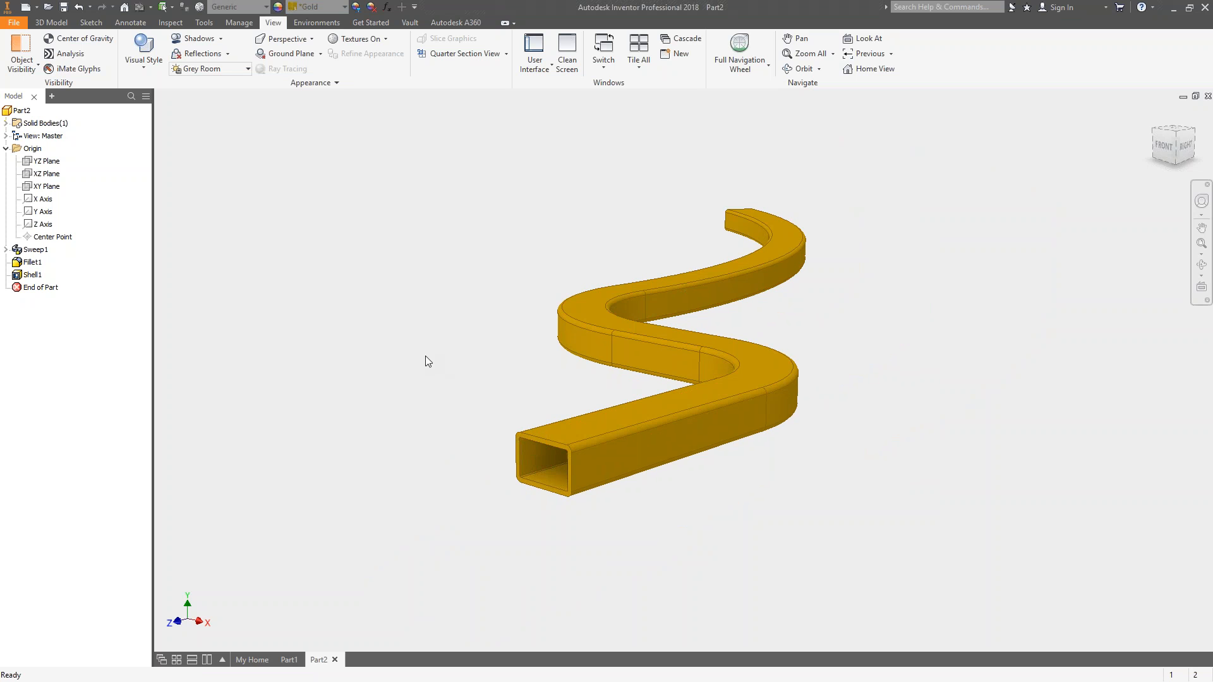
click(51, 22)
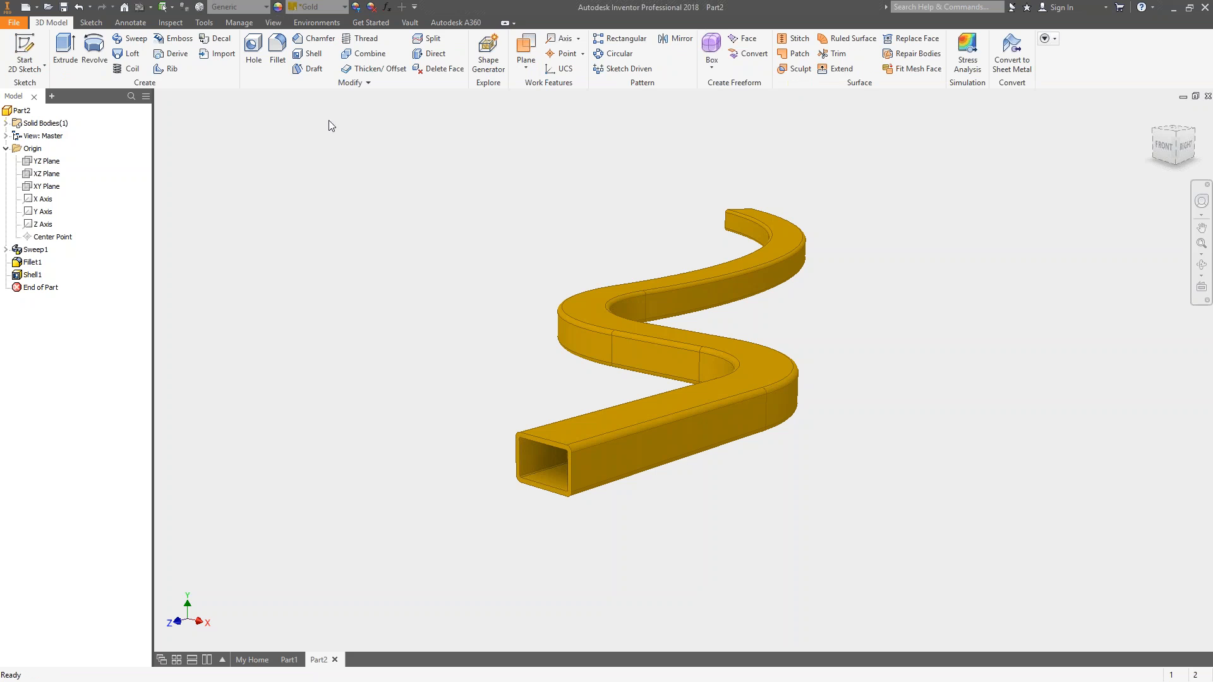
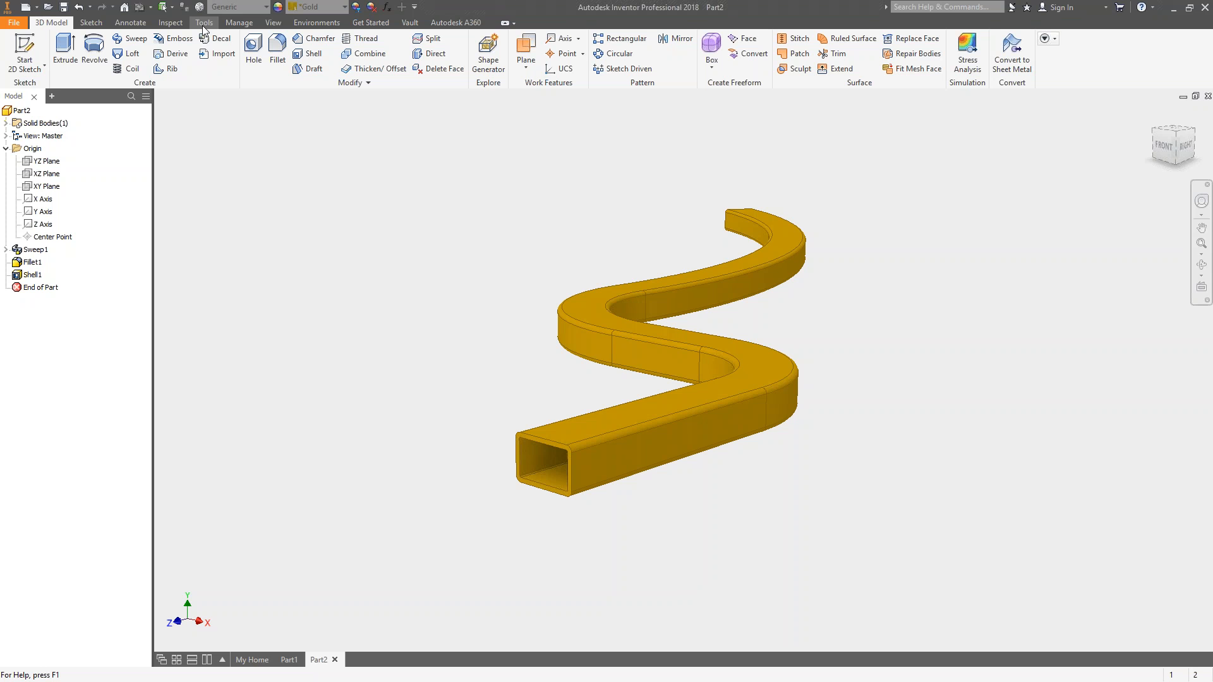
- Create a new part and start a 2D sketch on its XY plane
click(36, 7)
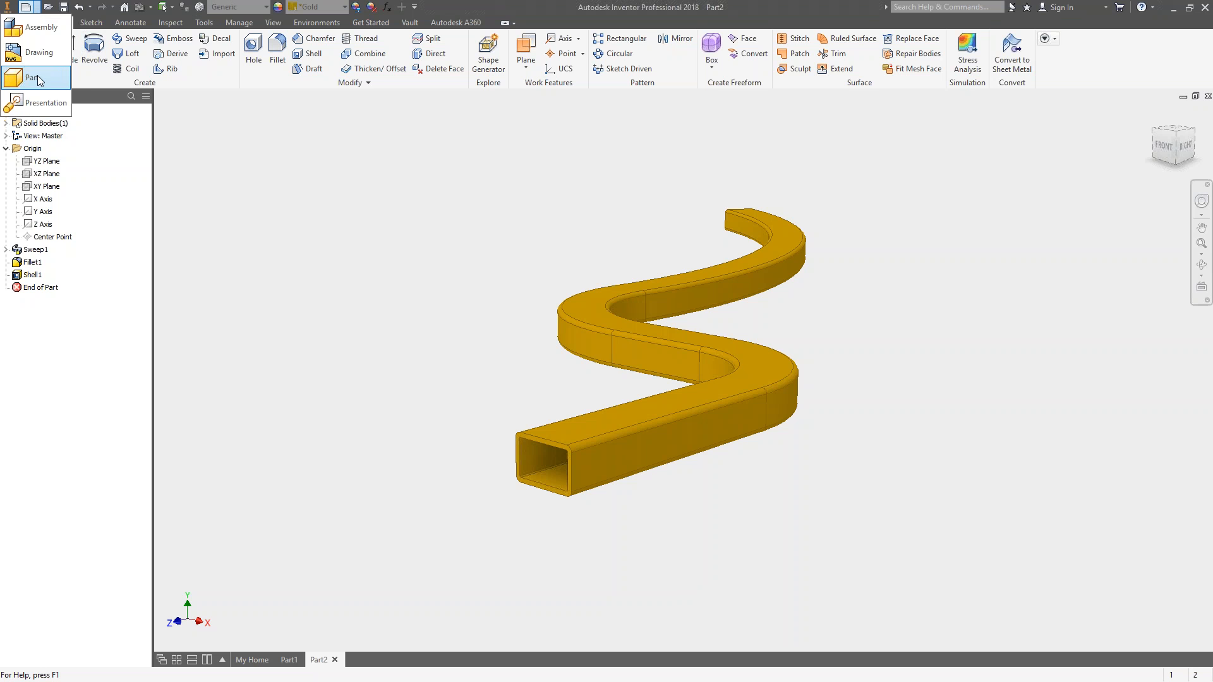
click(37, 77)
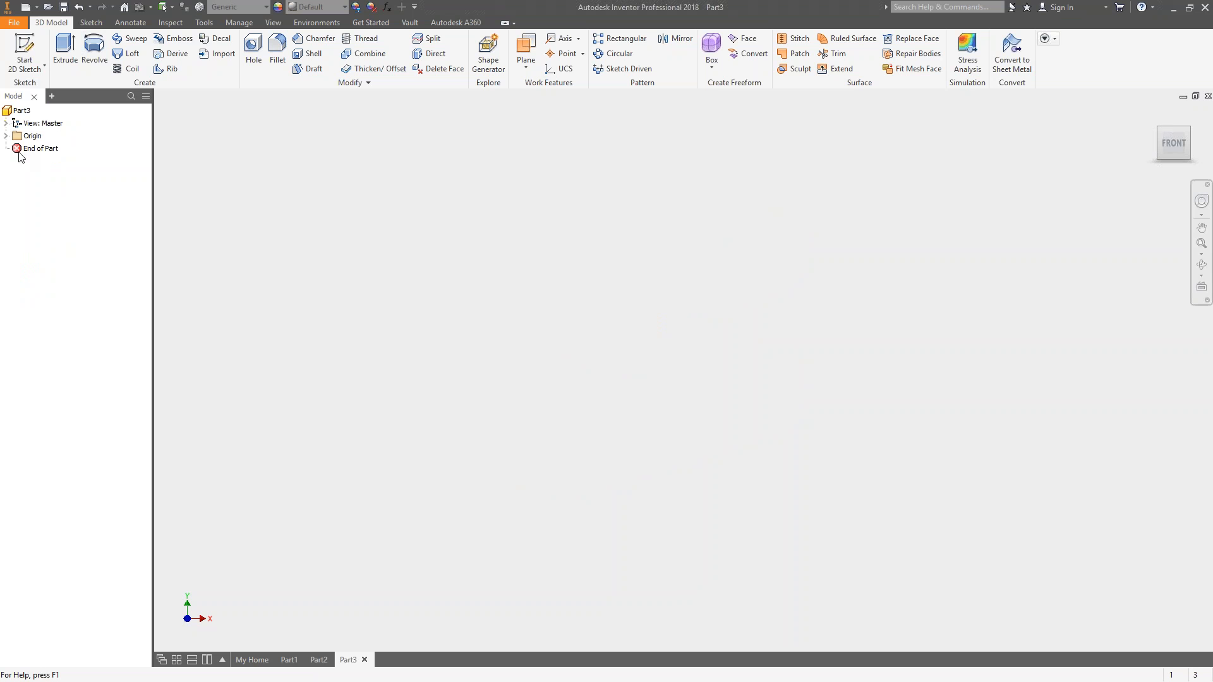
click(5, 136)
click(47, 173)
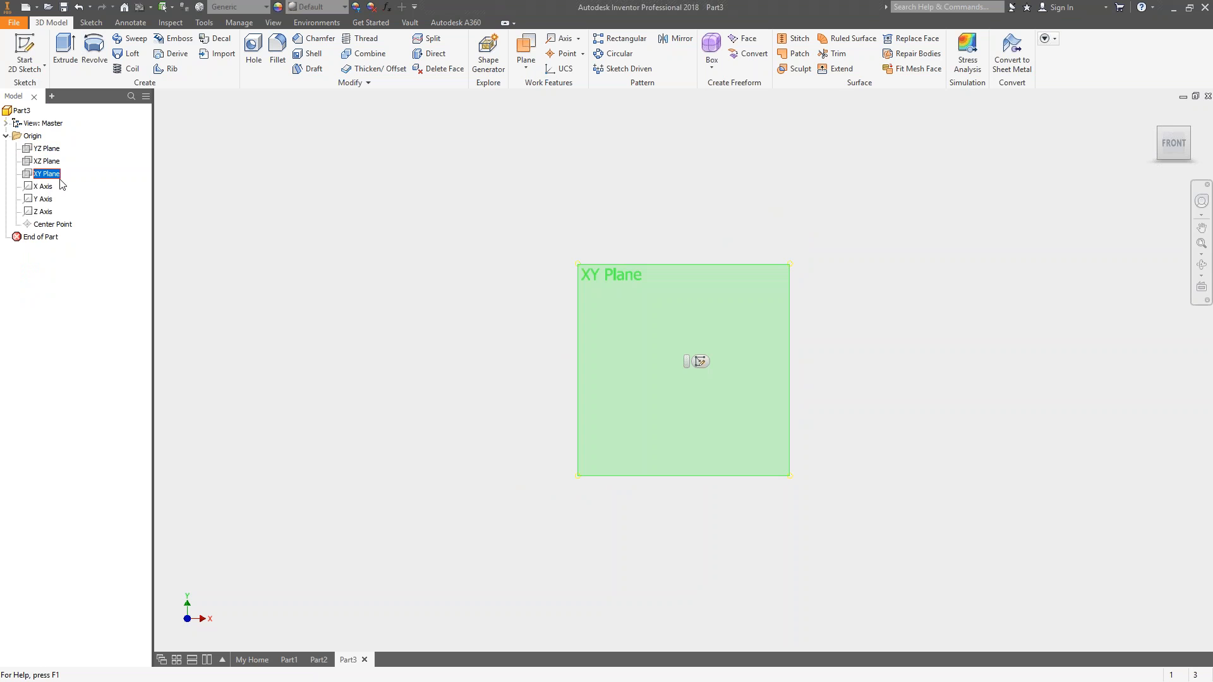
click(700, 361)
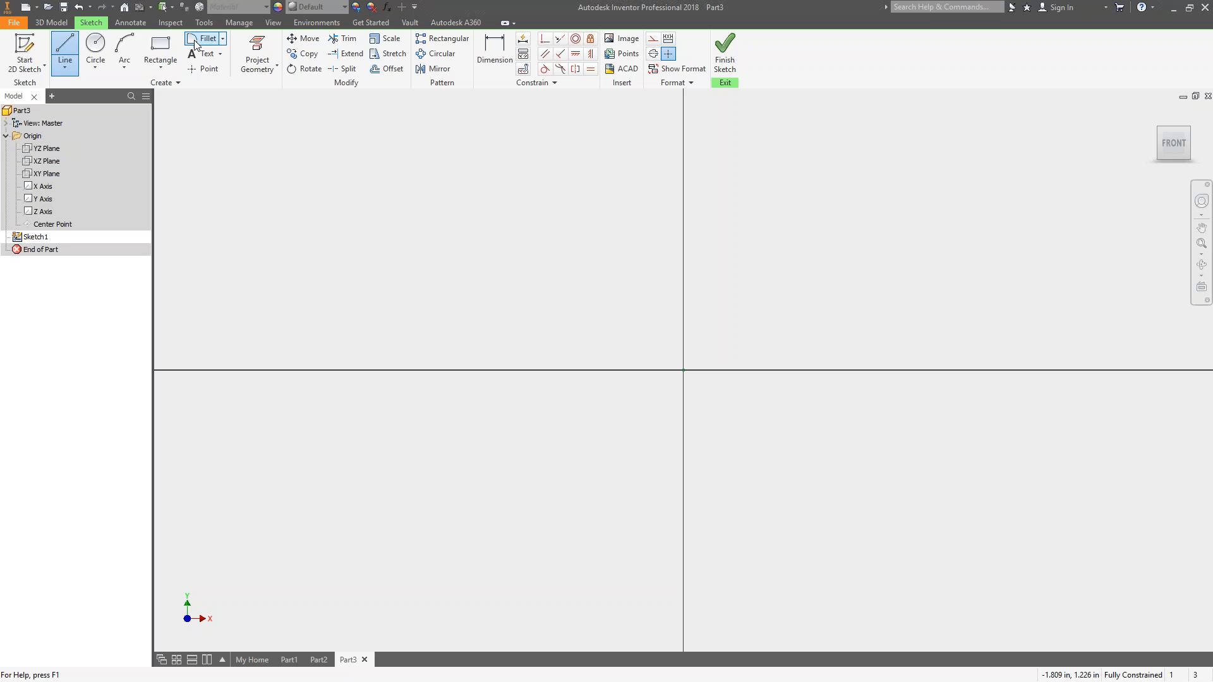
- Sketch a wide two-point rectangle enclosing the origin
click(161, 44)
click(682, 370)
key(Escape)
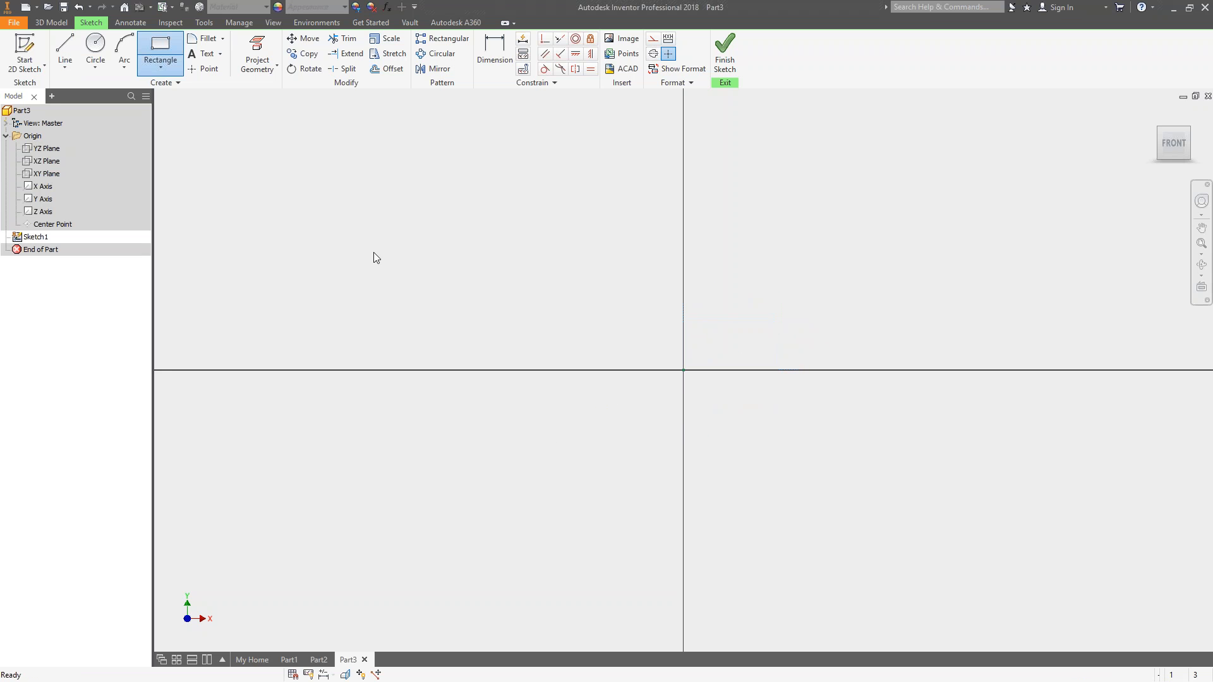
click(356, 537)
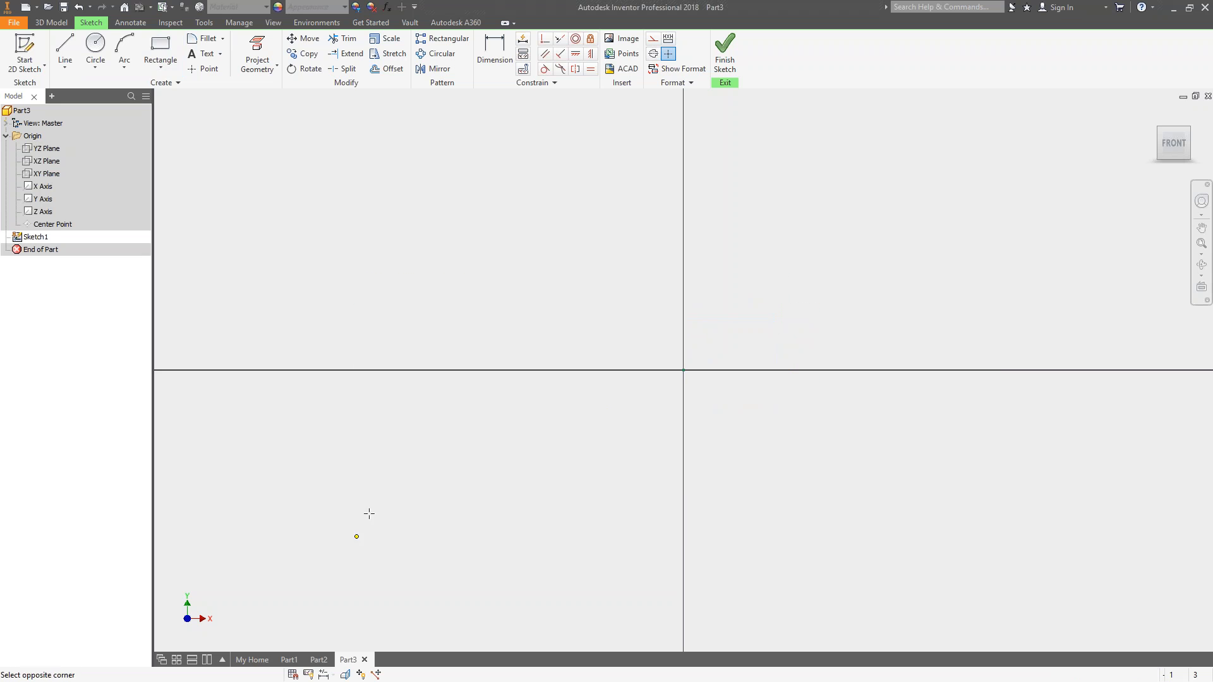
click(976, 167)
- Dimension the rectangle to 12 in wide and 18 in high
key(d)
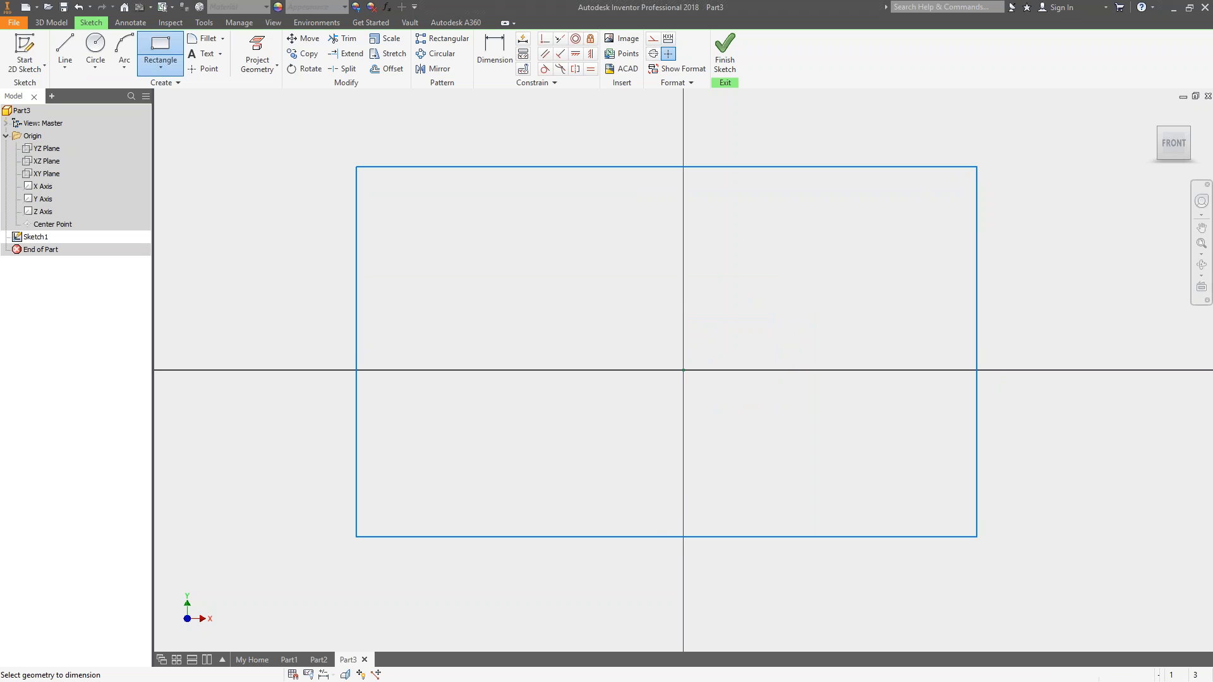
click(841, 167)
click(840, 139)
text(12)
key(Return)
scroll(884, 373, up, 5)
middle_drag(995, 313, 784, 337)
scroll(785, 337, up, 3)
click(841, 352)
click(878, 354)
text(18)
key(Return)
- Centre the rectangle on the origin with horizontal and vertical constraints from its side and top edge midpoints, and finish the sketch
middle_drag(810, 392, 754, 292)
click(575, 54)
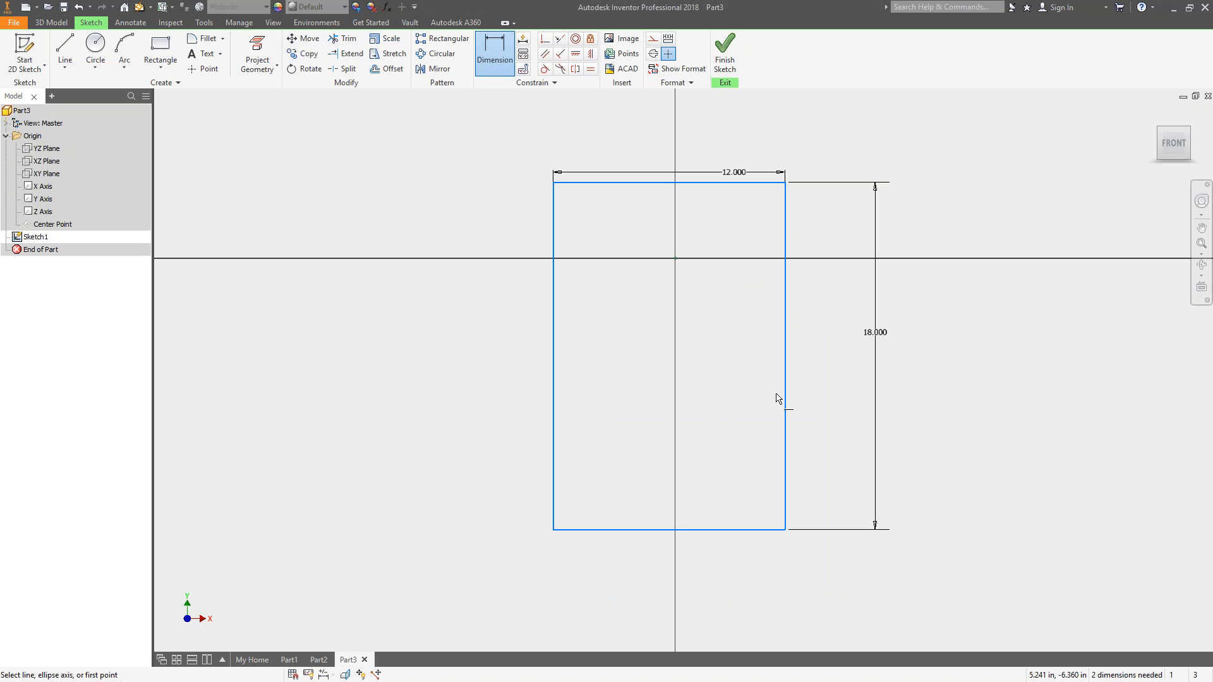
click(784, 355)
click(676, 259)
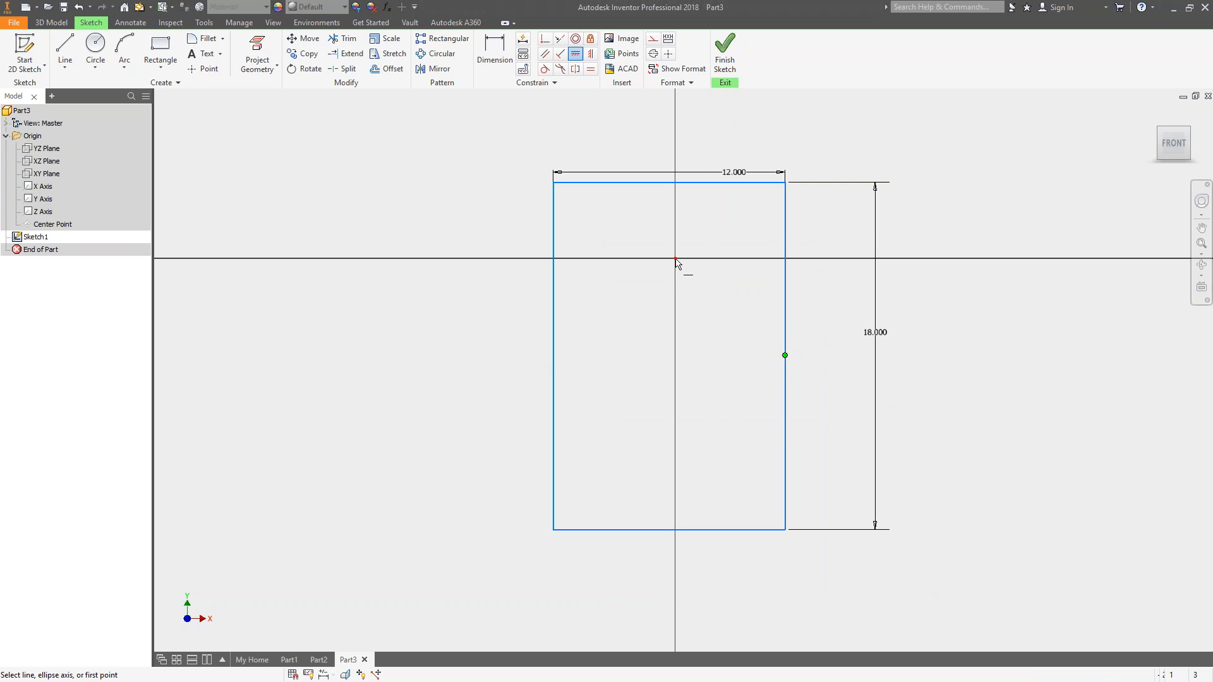
click(591, 53)
middle_drag(667, 93, 666, 201)
click(674, 193)
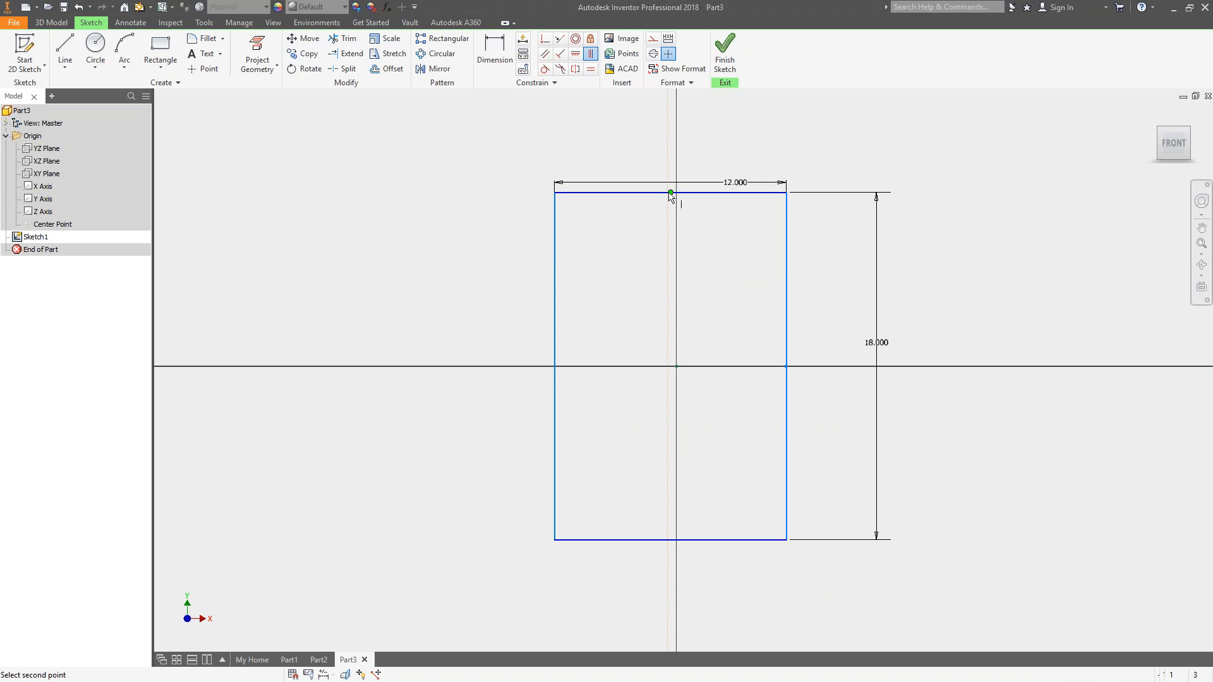
click(677, 367)
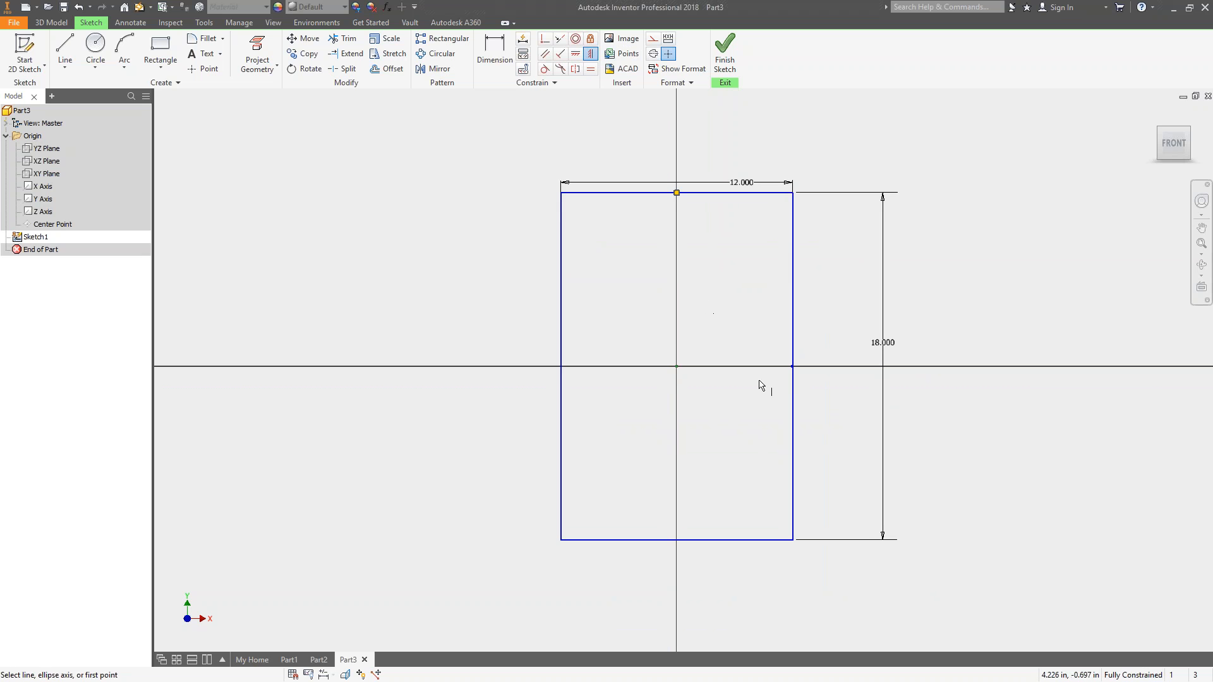
key(F6)
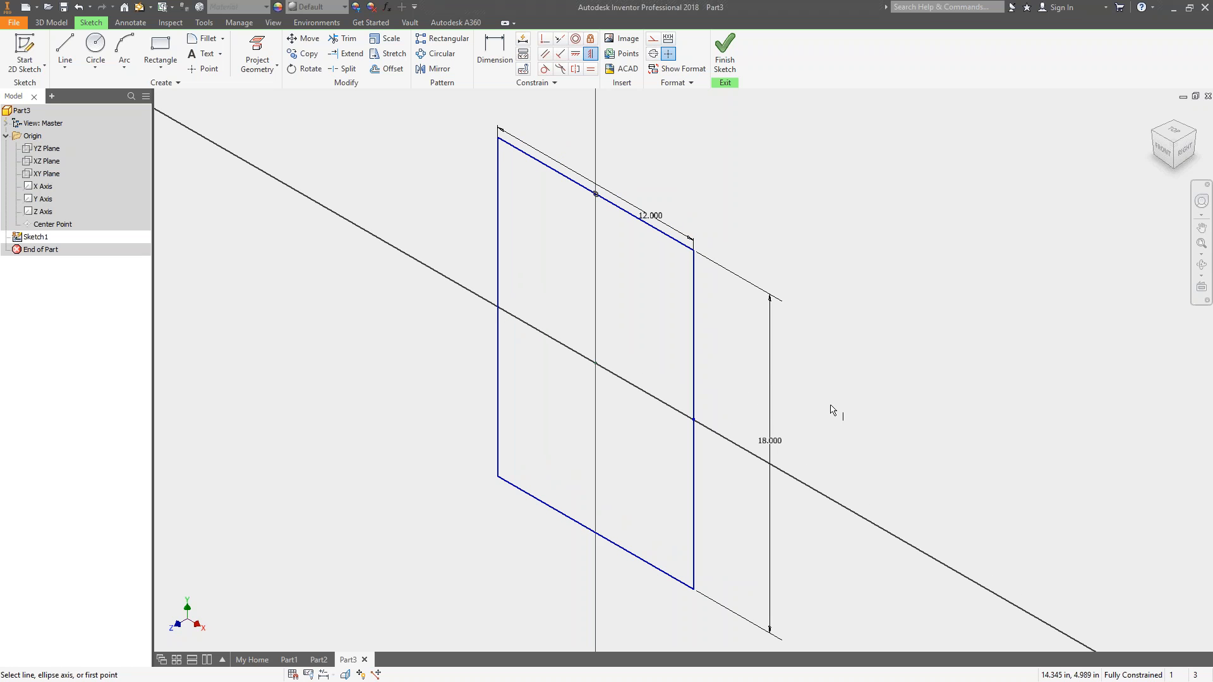
right_click(815, 247)
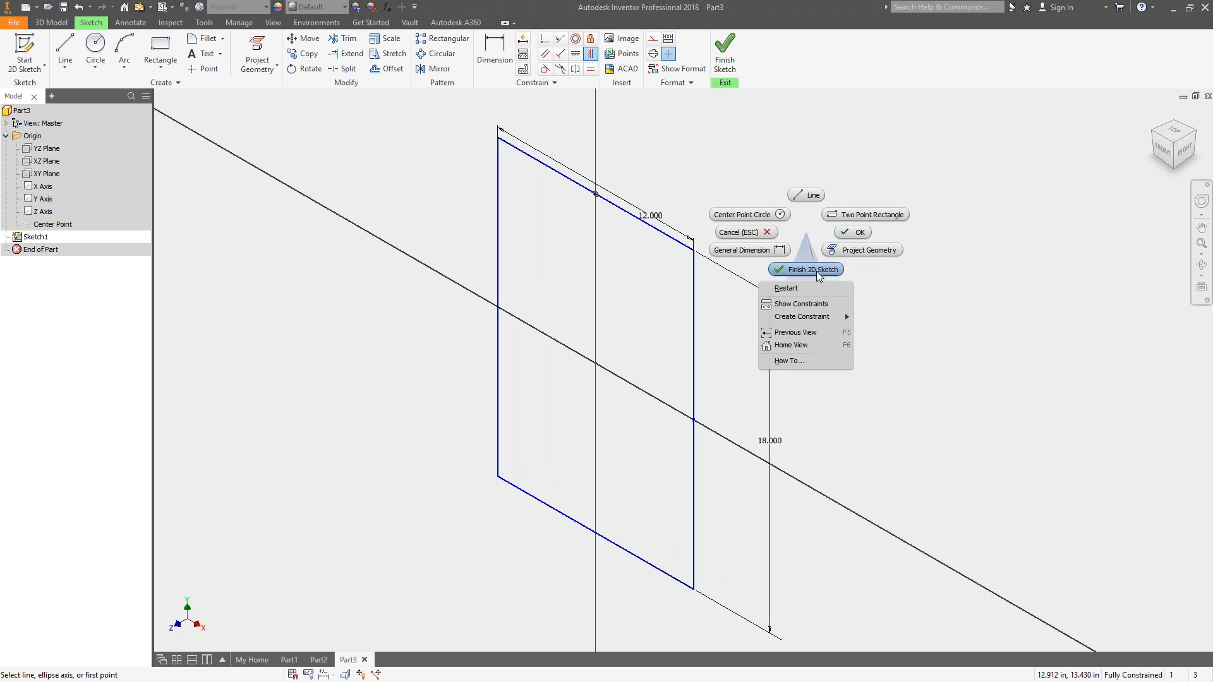
click(812, 270)
- Create a work plane offset 18 in from the XY plane
scroll(789, 253, down, 3)
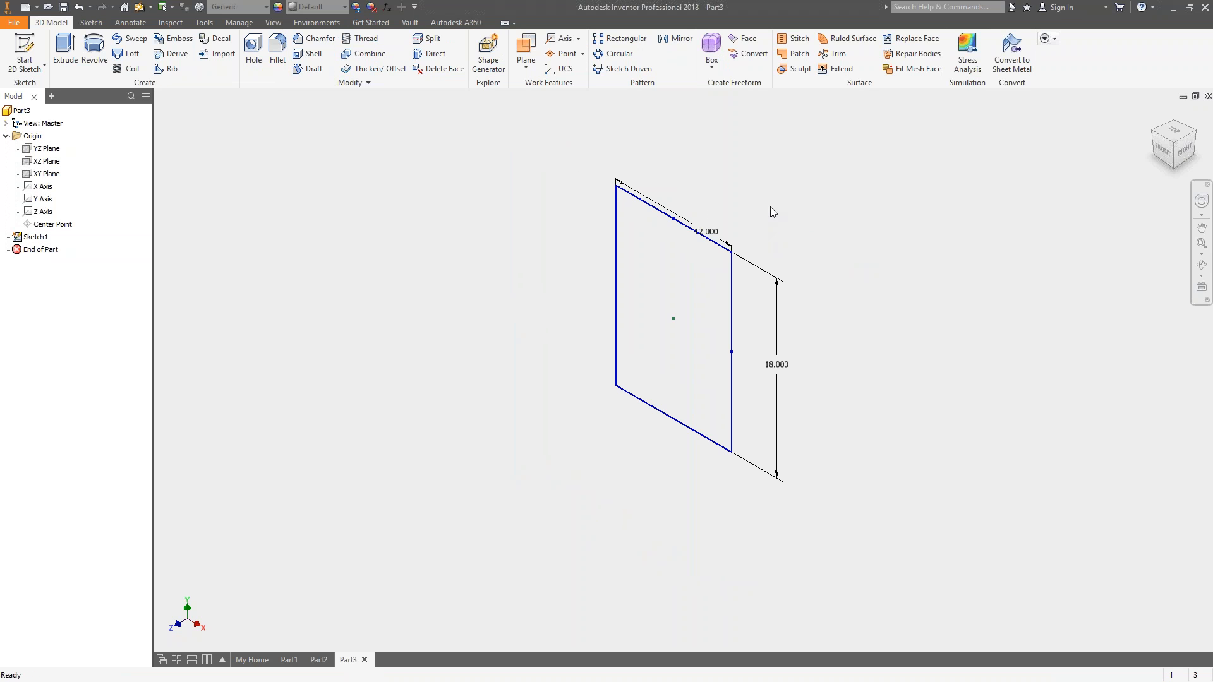
middle_drag(764, 210, 733, 267)
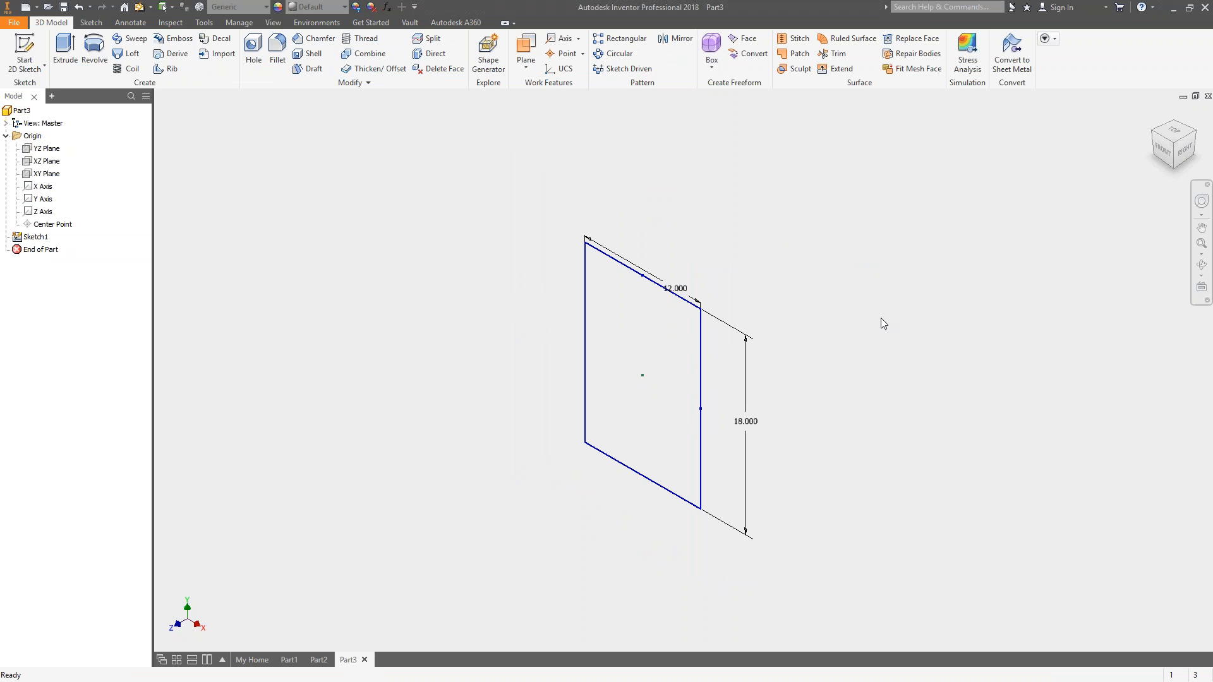
click(525, 50)
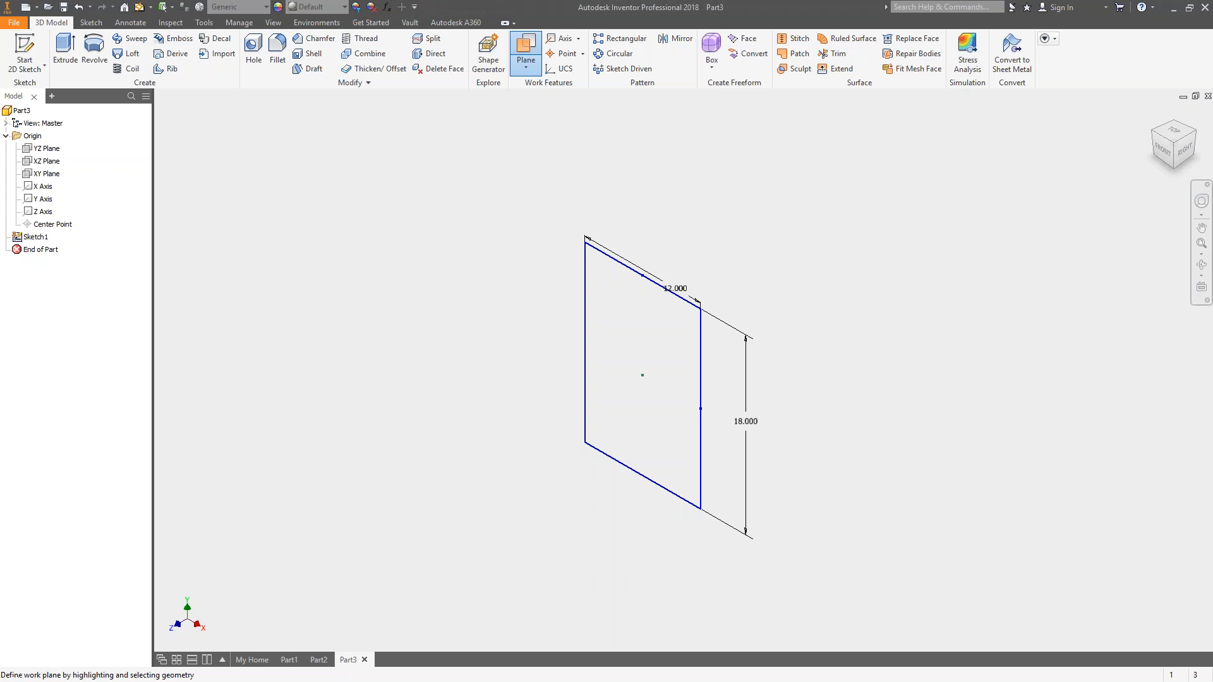
click(47, 175)
click(746, 327)
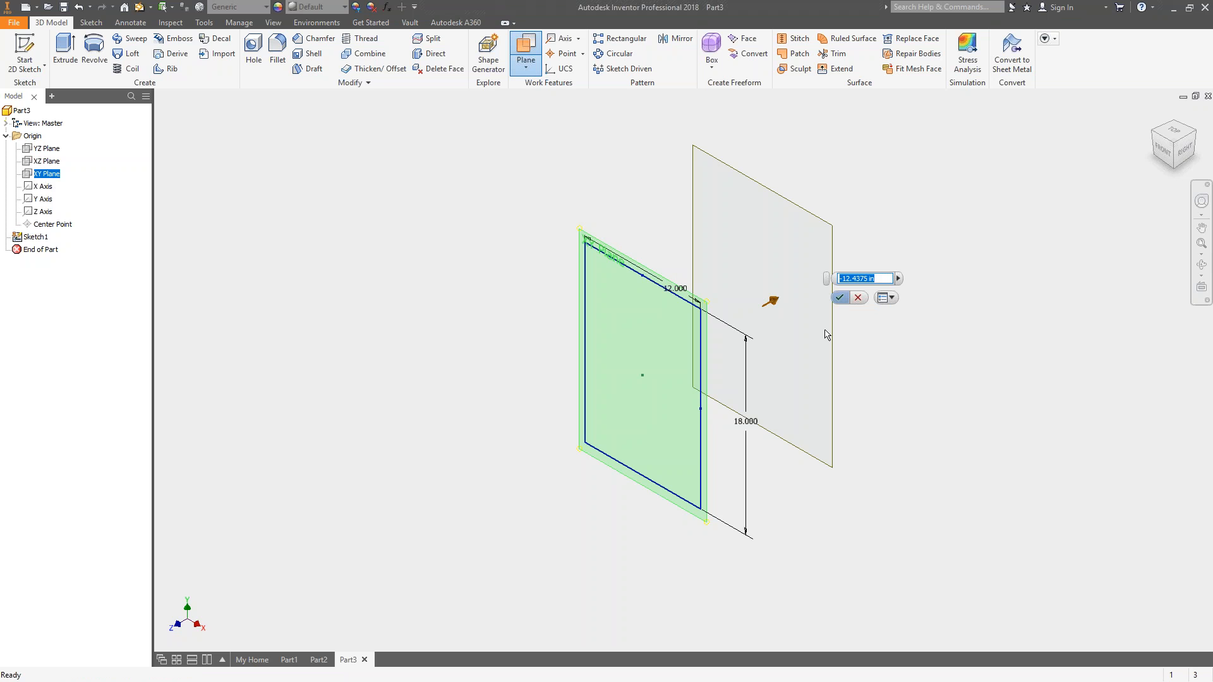
text(18)
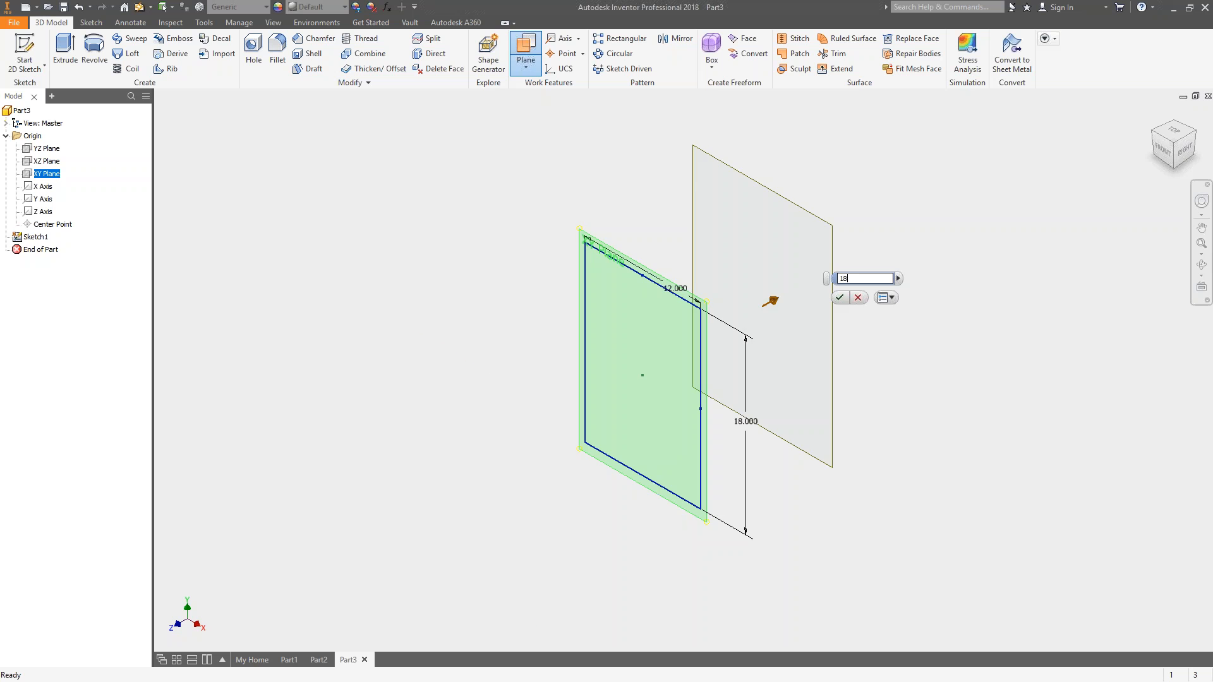
key(Return)
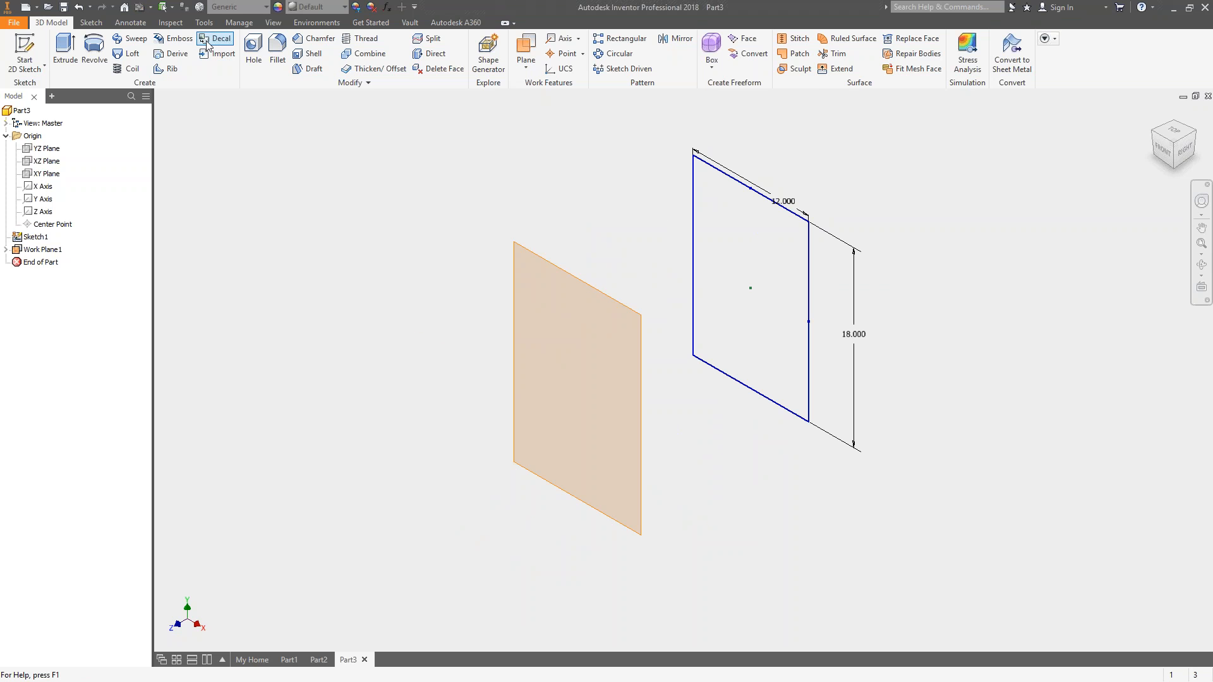
- Create a second work plane offset from the first work plane, on the side away from the rectangle
click(525, 49)
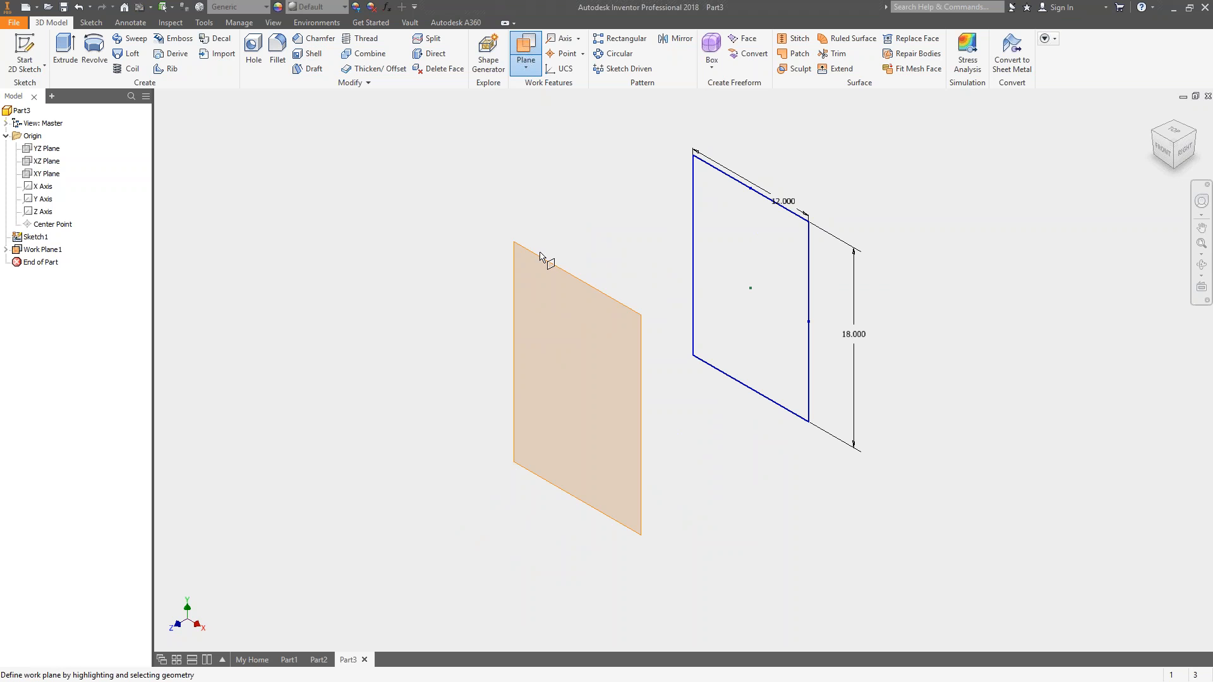
click(538, 255)
drag(466, 244, 352, 303)
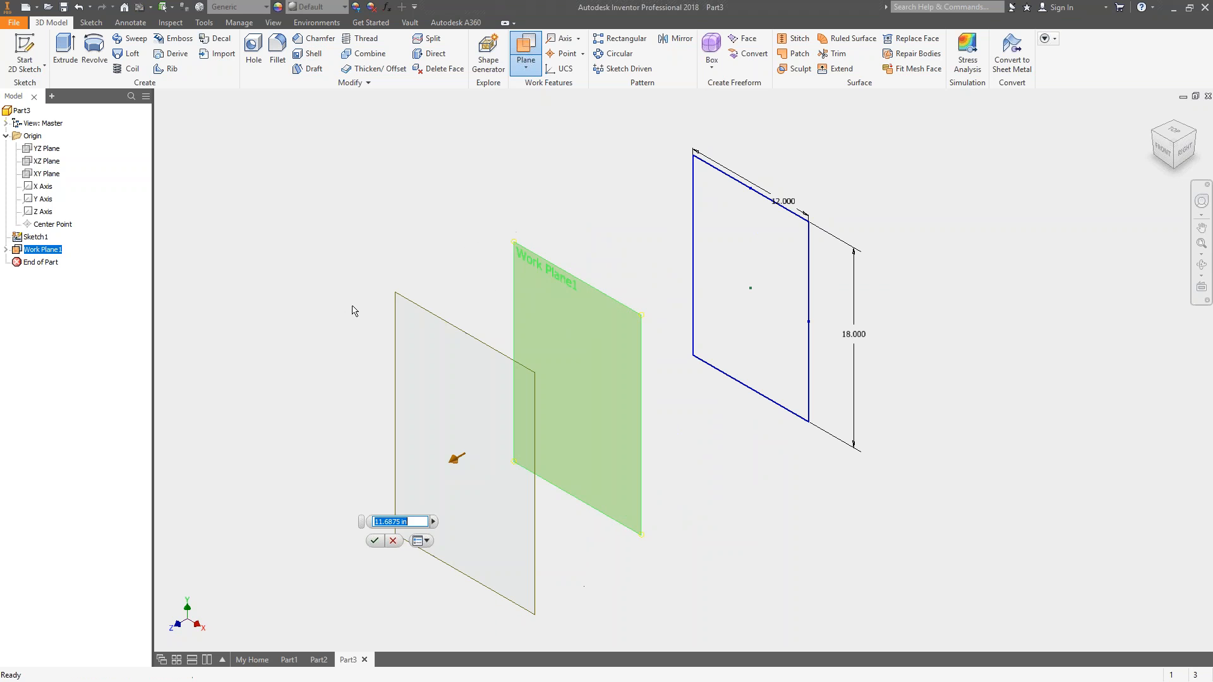
text(1)
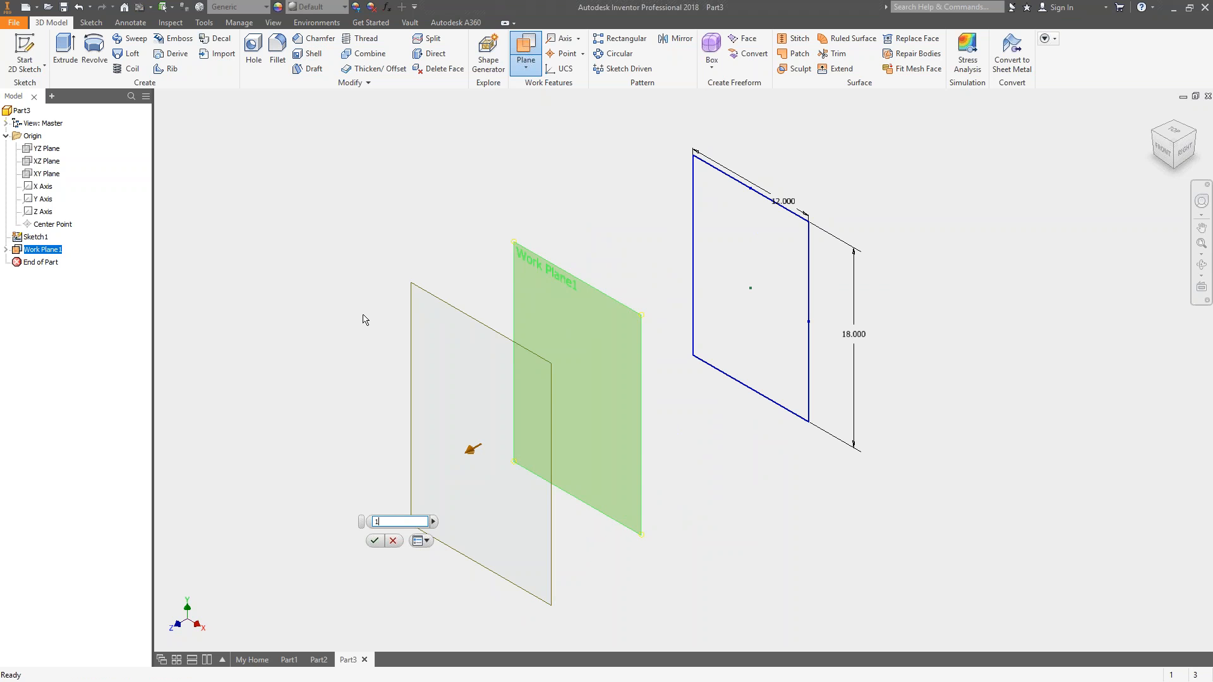
key(Return)
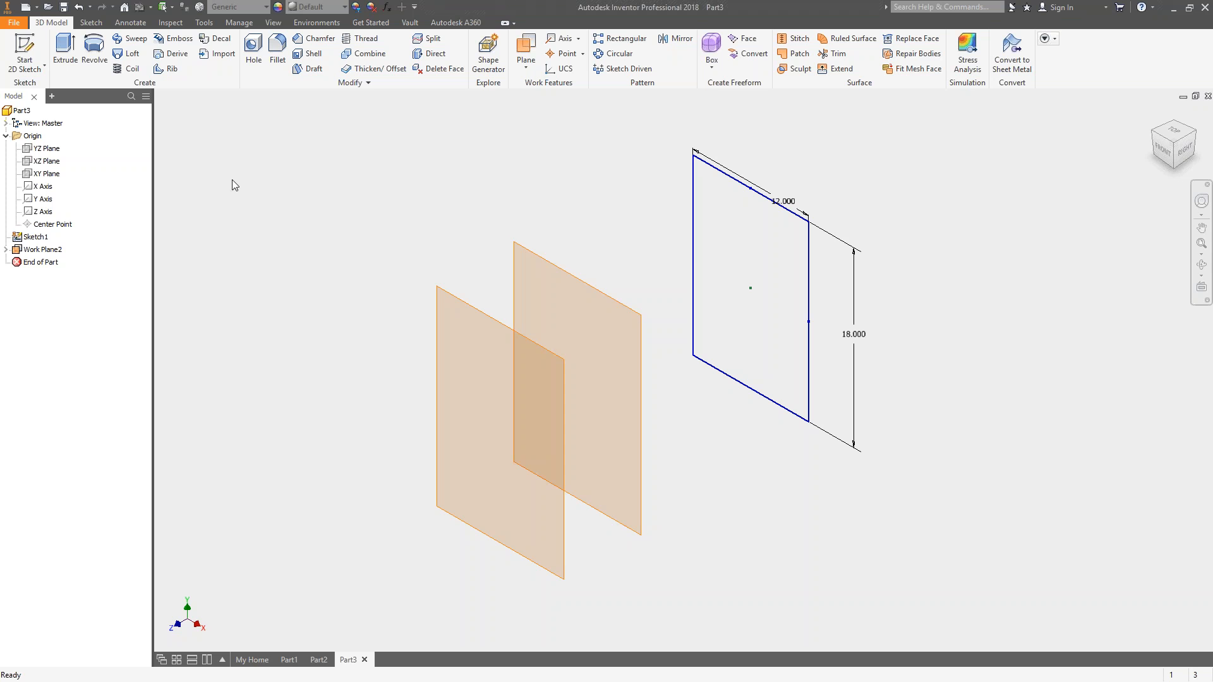
- Sketch a 10 in diameter circle centred on the origin on the first offset work plane and finish the sketch
key(s)
click(541, 259)
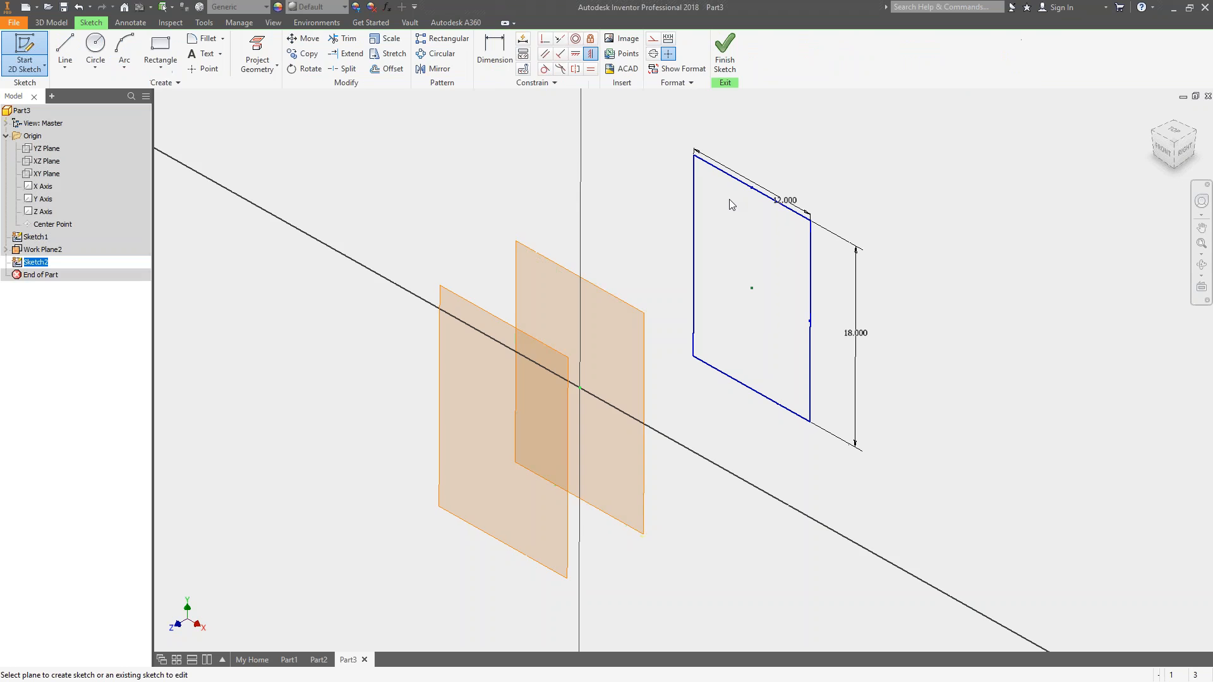
key(c)
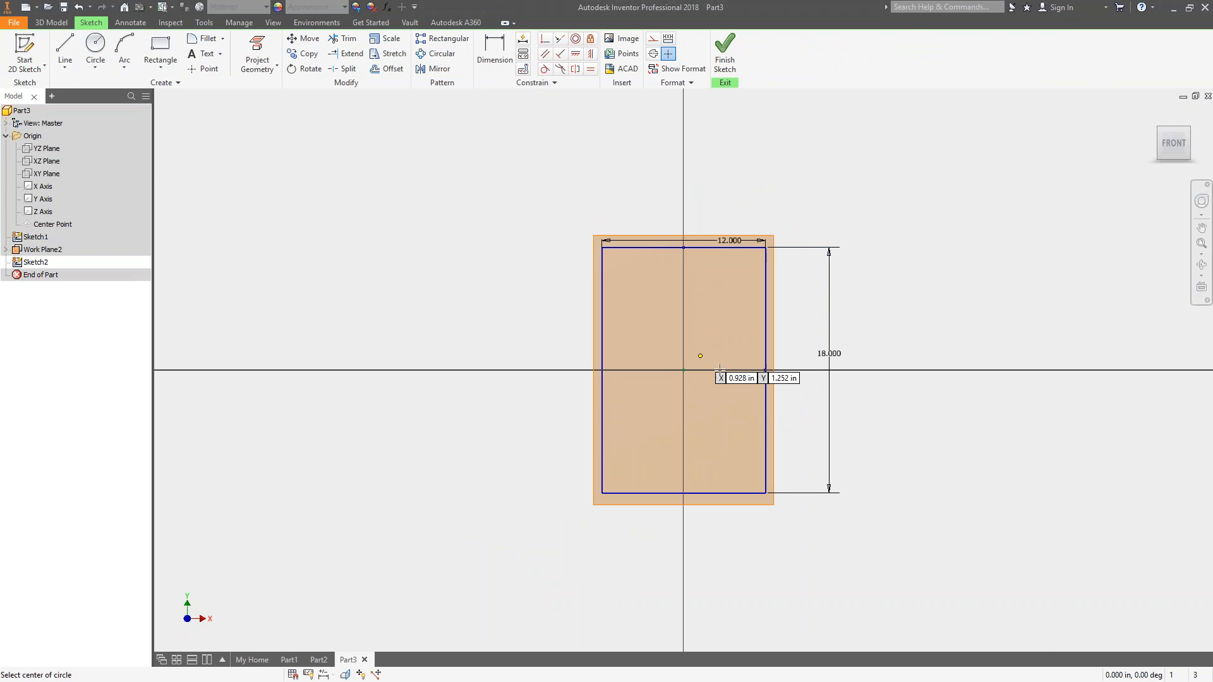
click(682, 369)
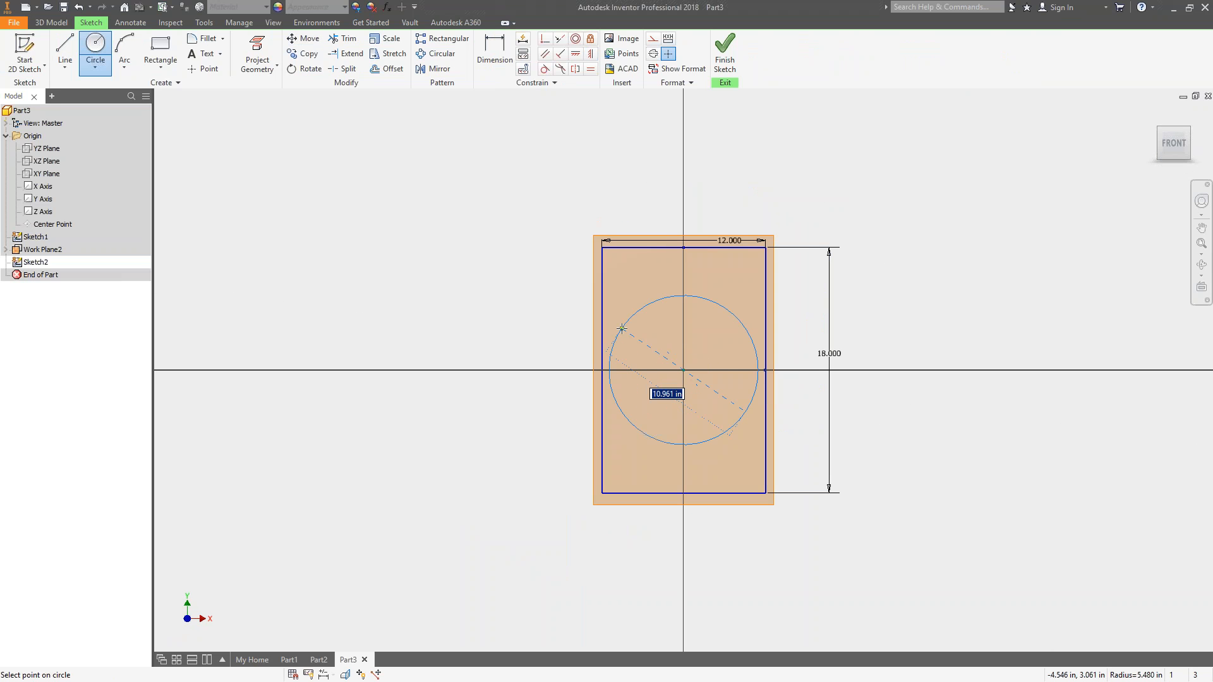
text(10)
key(Return)
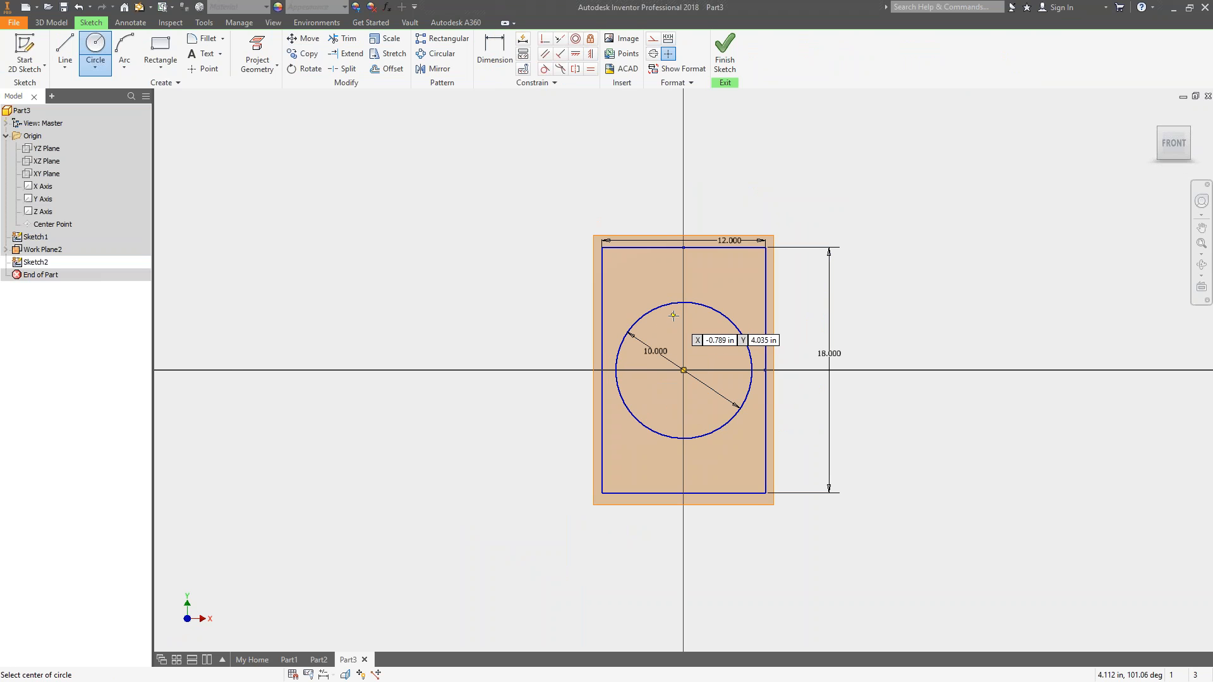
shift+middle_drag(675, 315, 620, 252)
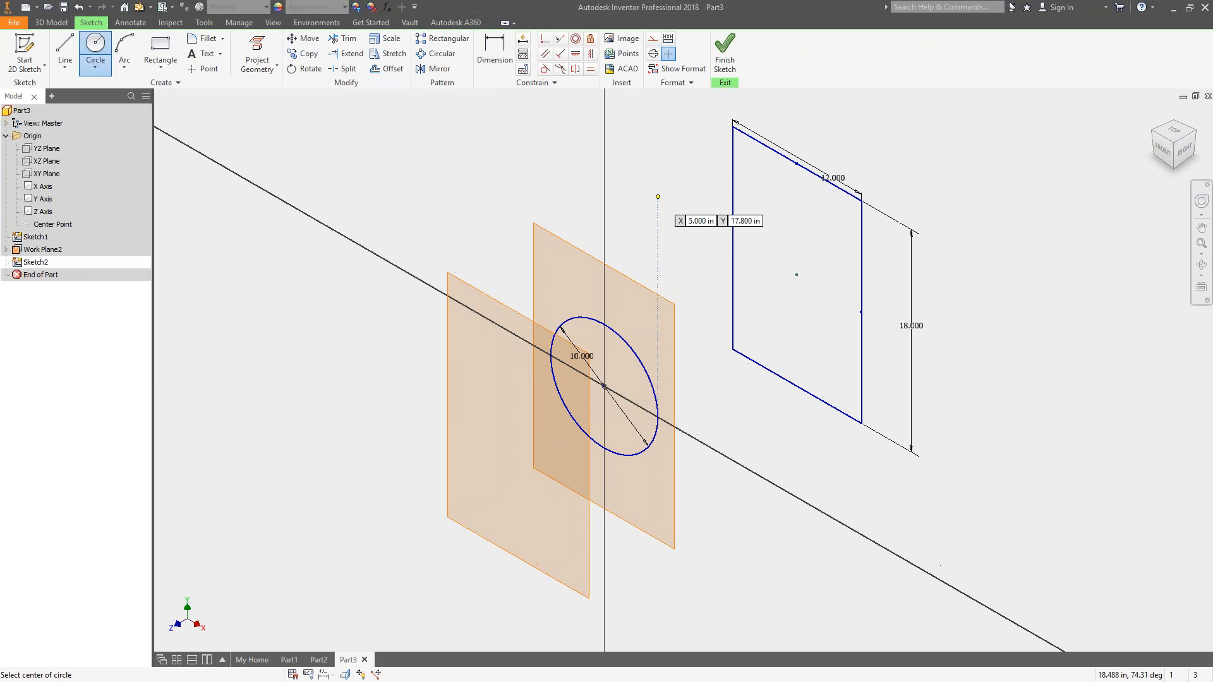
right_click(657, 196)
click(662, 237)
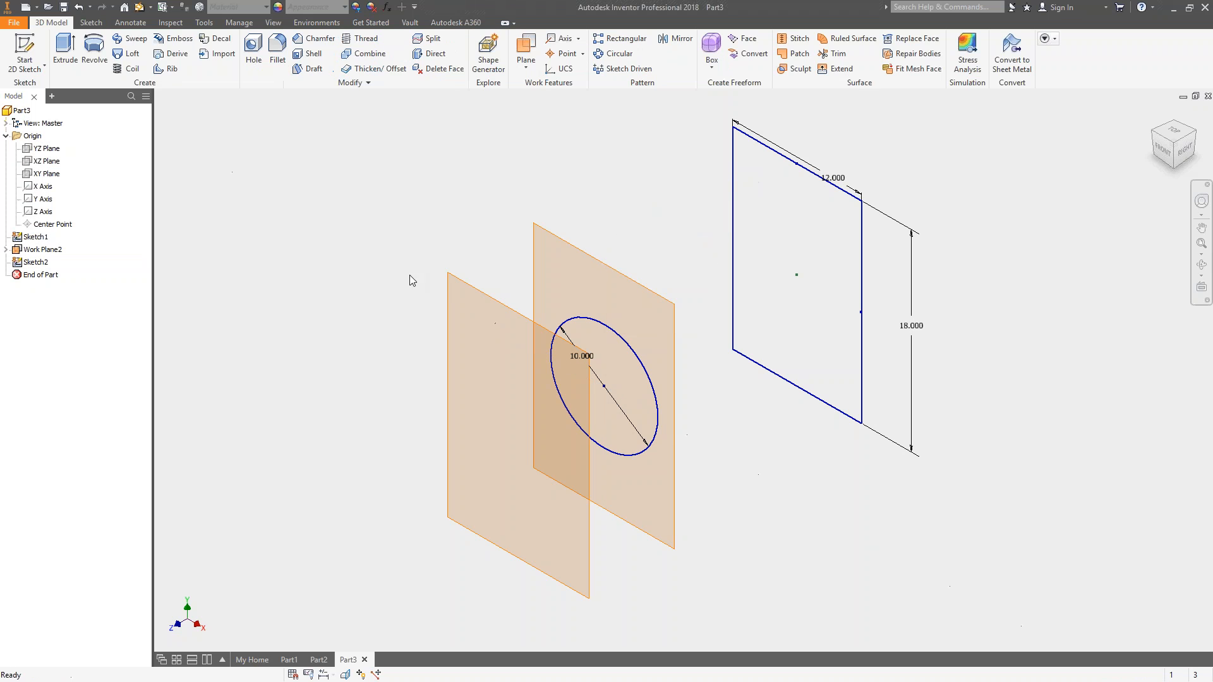
- Start a sketch on the outermost work plane and draw a two-point rectangle around the origin
click(457, 300)
click(510, 277)
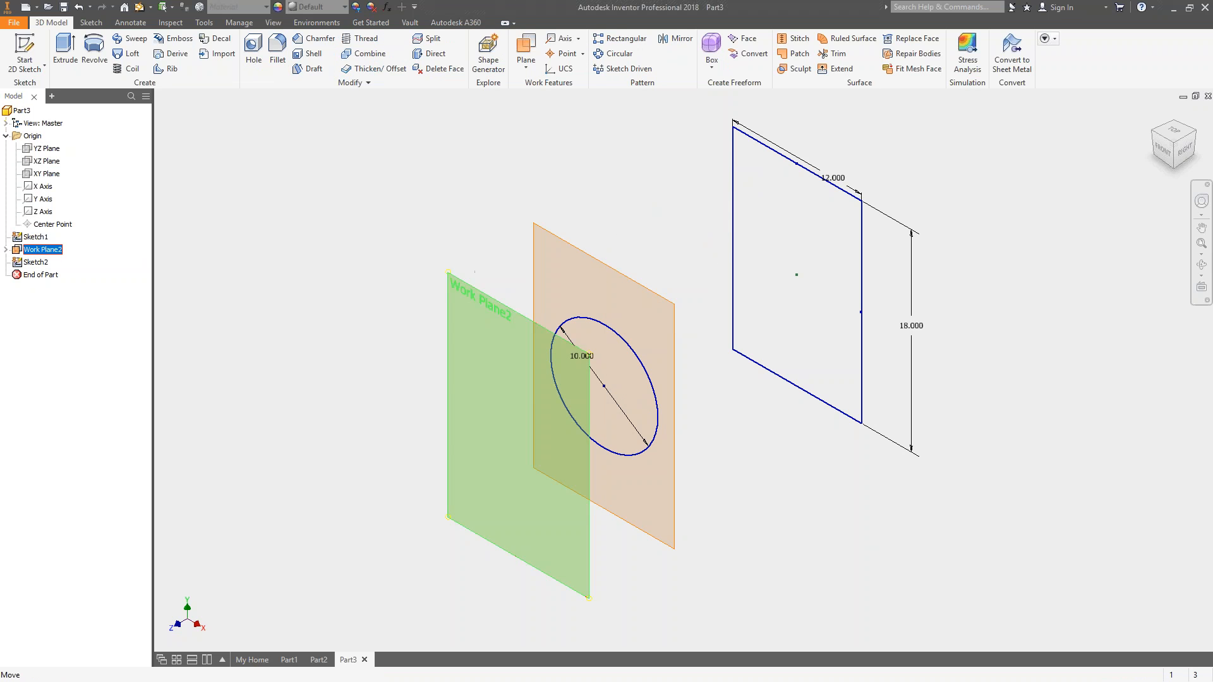
click(159, 54)
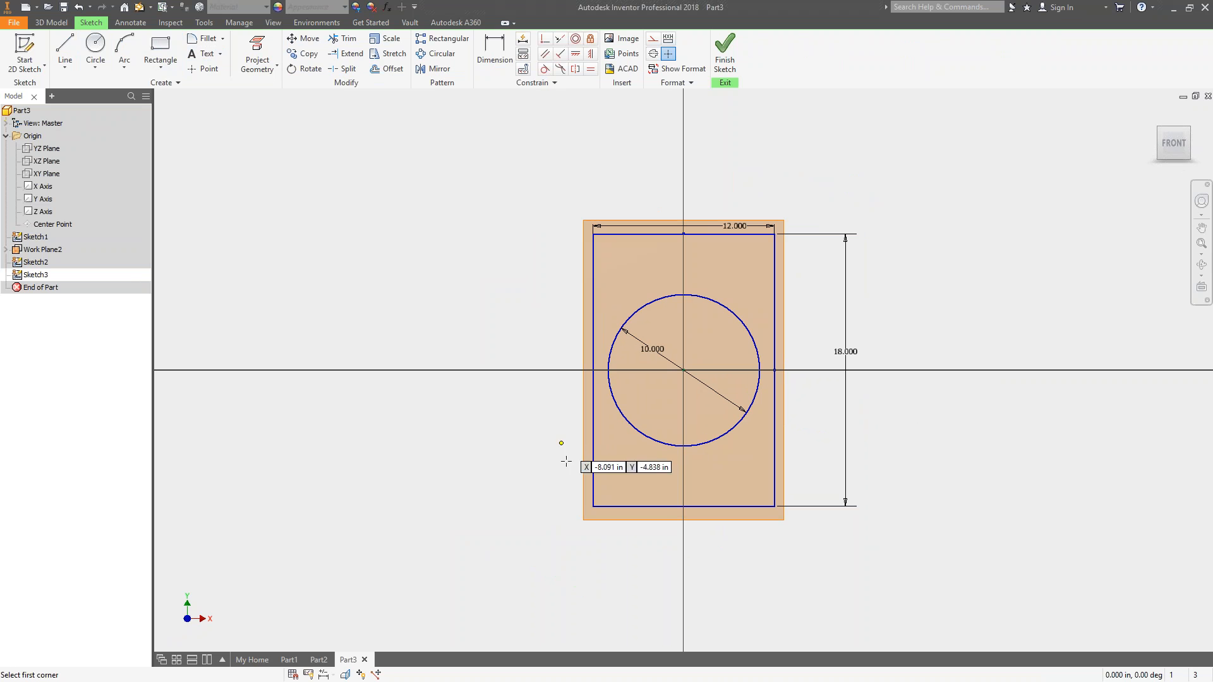
click(598, 446)
click(793, 288)
- Dimension the new rectangle to 12 in wide and 12 in high
key(d)
click(695, 288)
click(701, 267)
text(12)
key(Return)
click(786, 335)
click(810, 331)
text(12)
key(Return)
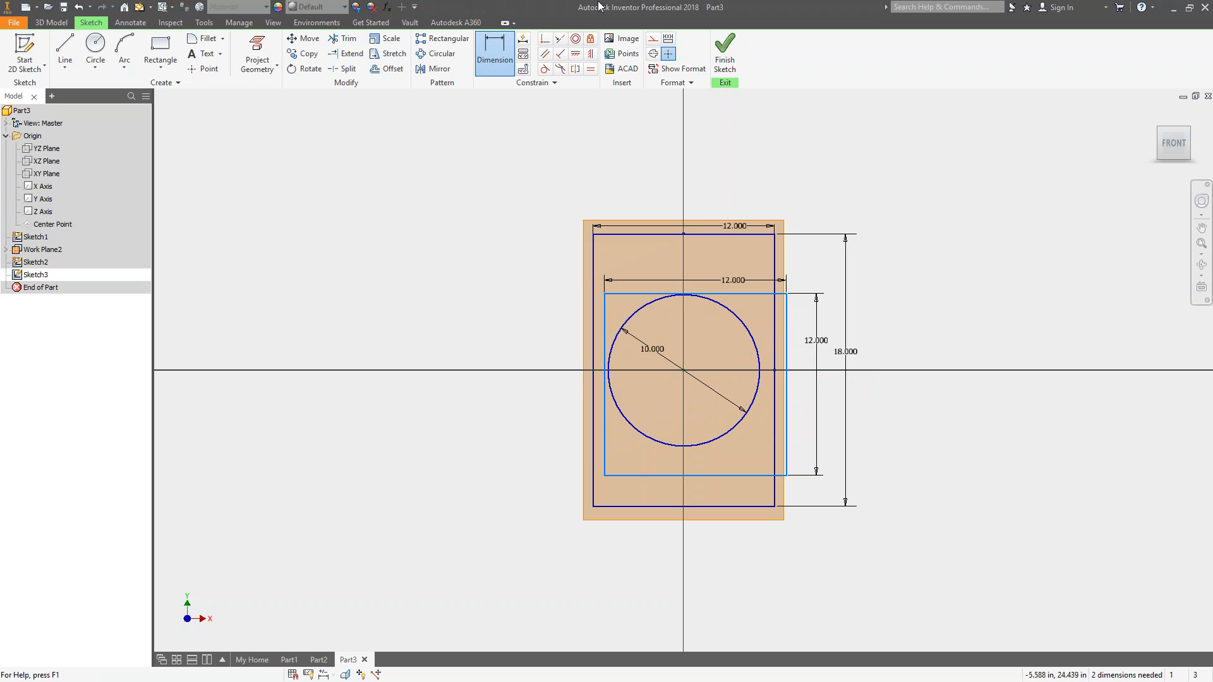
- Centre the new rectangle by aligning its side midpoint horizontally and its top edge midpoint vertically with the origin
click(787, 384)
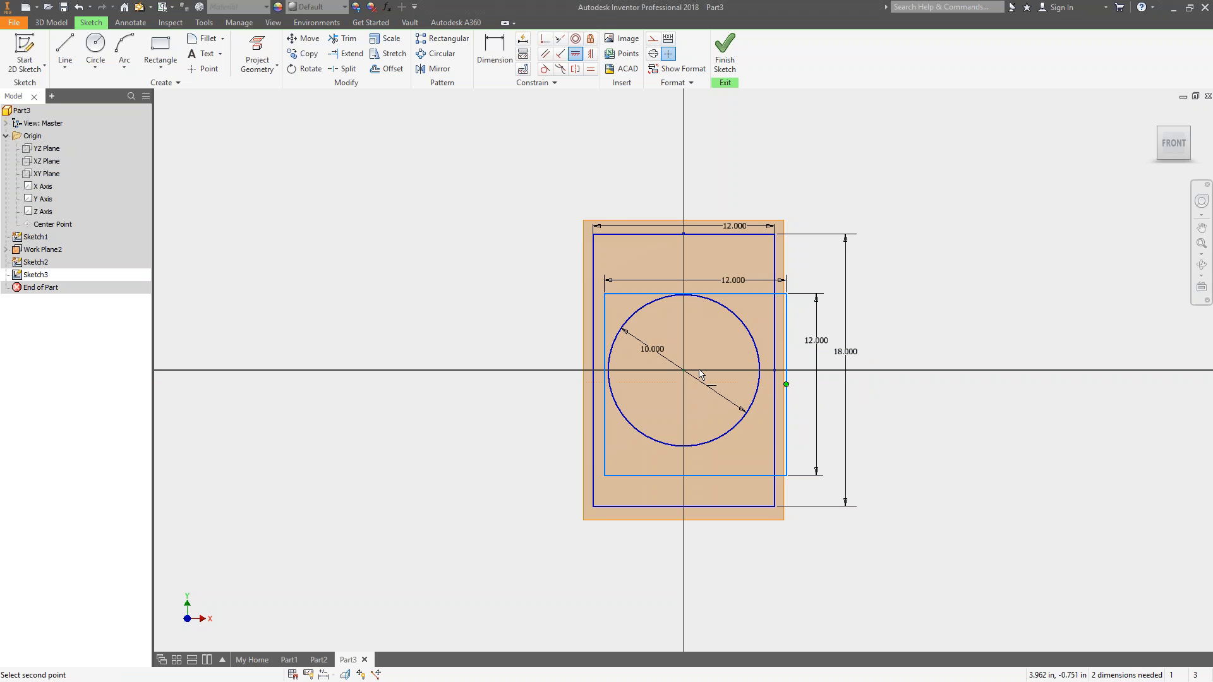
click(684, 370)
click(590, 53)
click(695, 279)
click(683, 370)
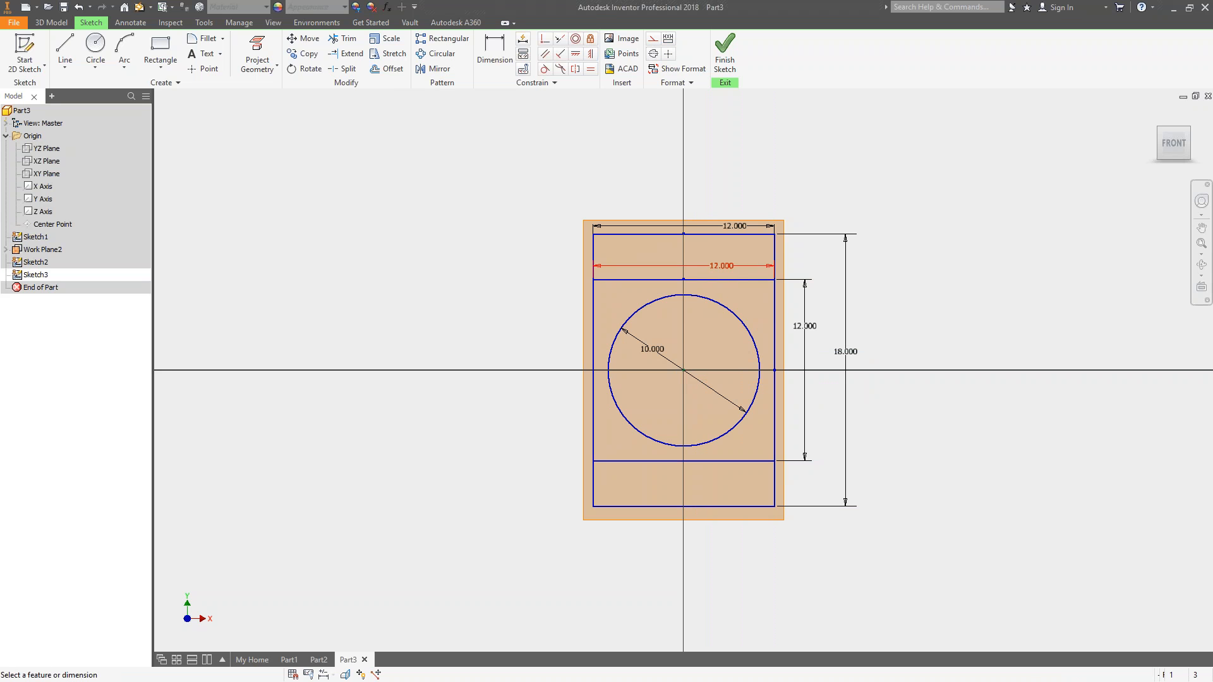
- Set the new rectangle's width to 24 in and finish the sketch
double_click(728, 270)
text(24)
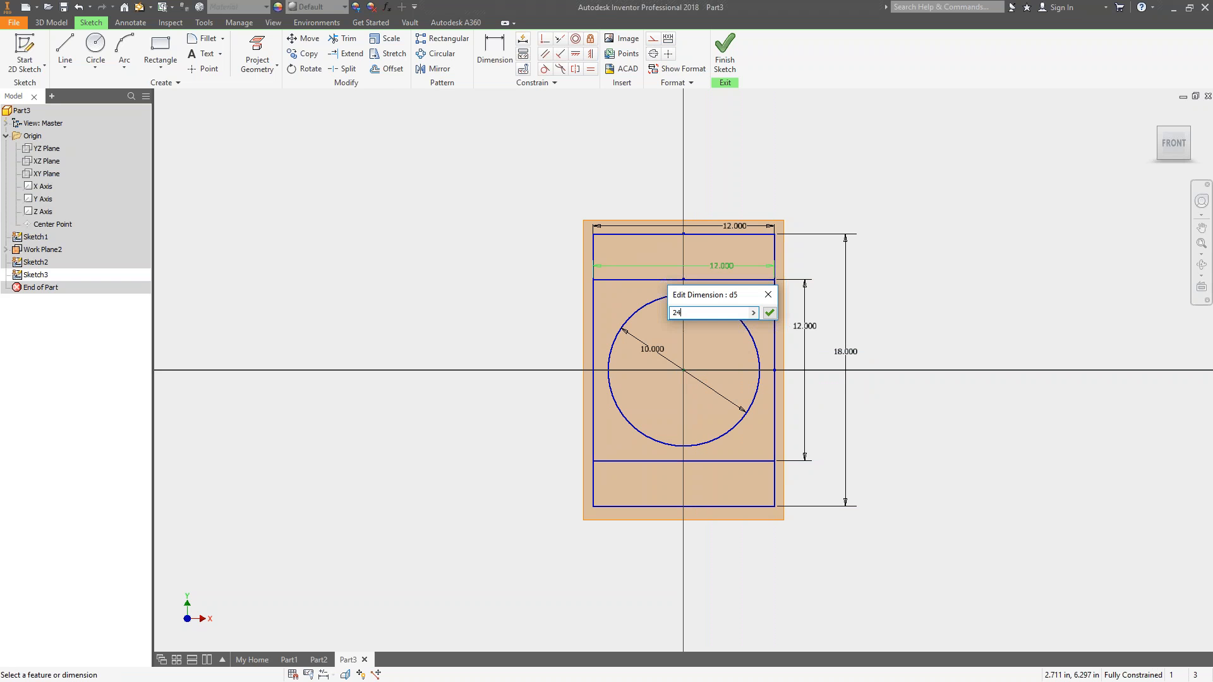
key(Return)
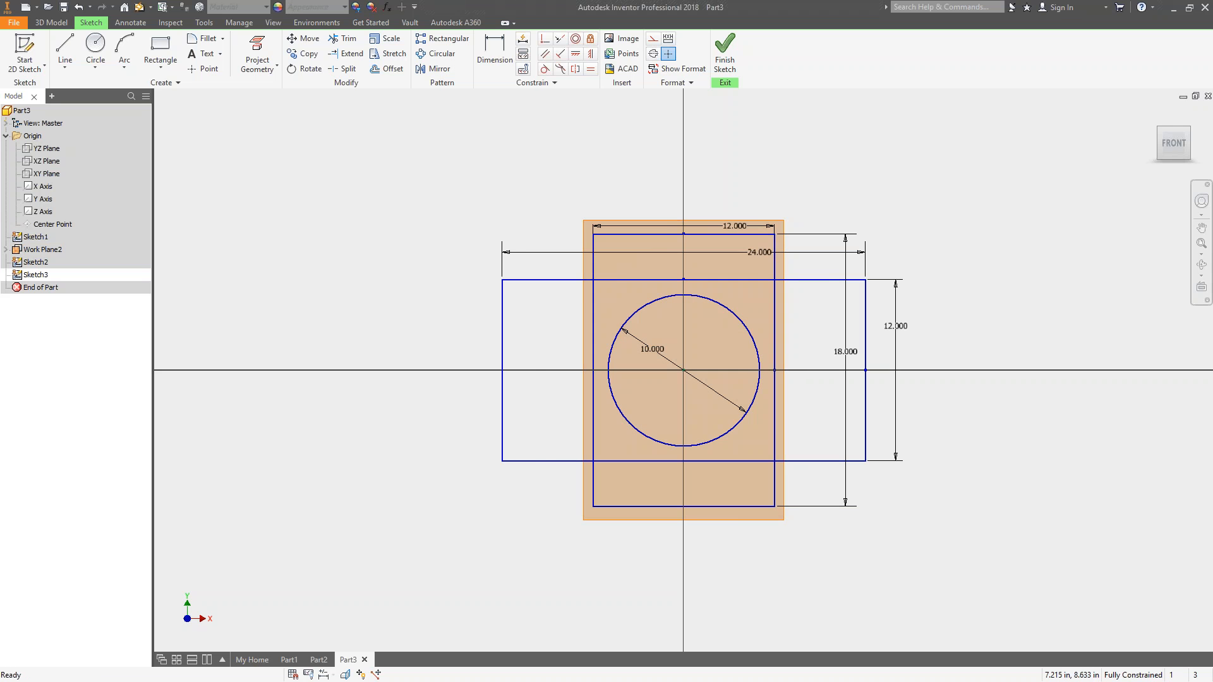
shift+middle_drag(822, 253, 881, 202)
key(F6)
right_click(455, 180)
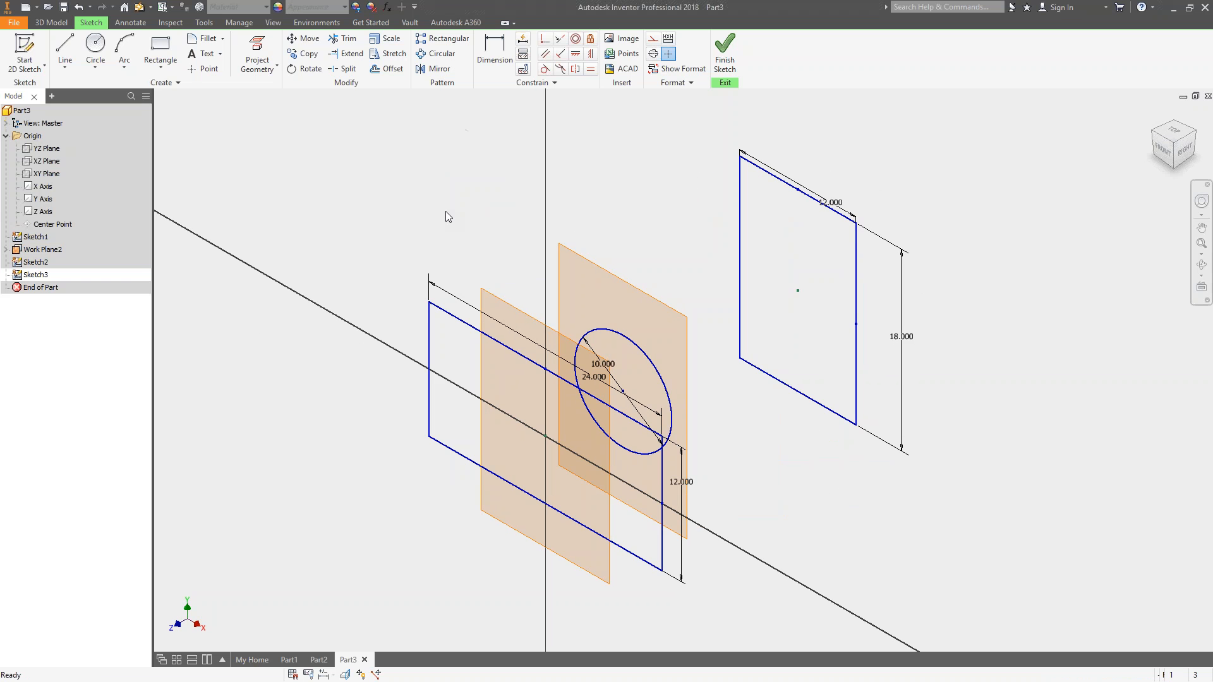
click(452, 208)
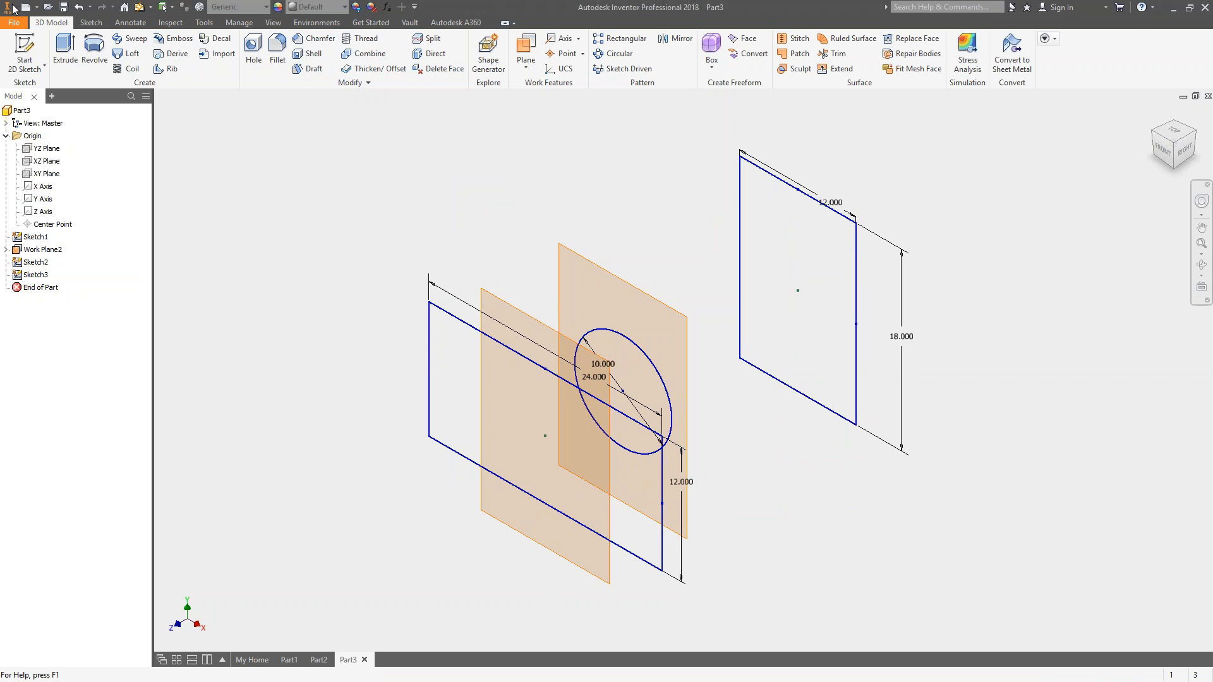
- Loft a solid with the Rails option through the 12 by 18 in rectangle, the circle and the 24 by 12 in rectangle
click(129, 53)
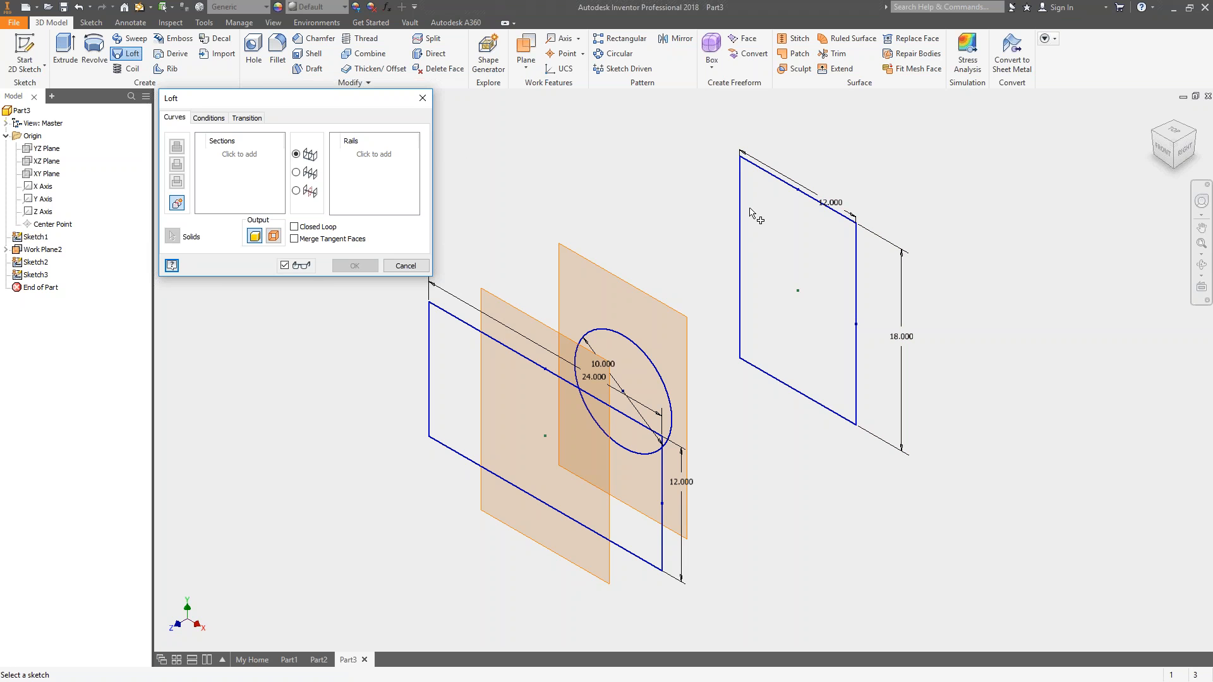
click(741, 227)
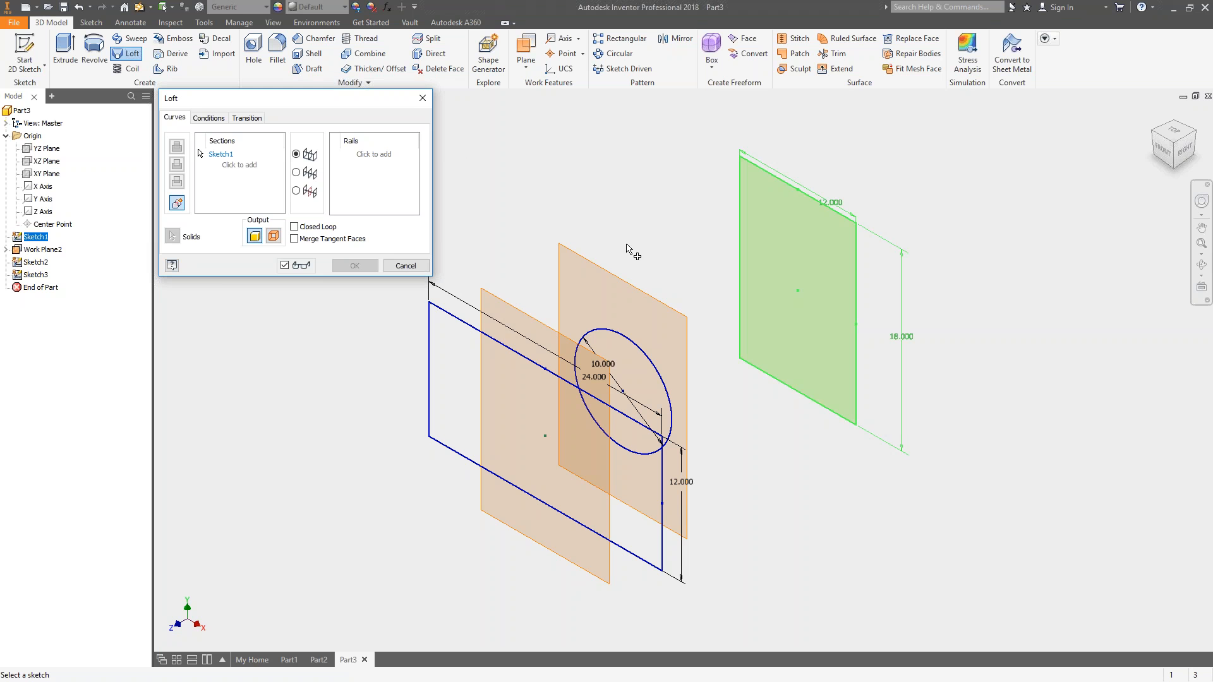
click(618, 333)
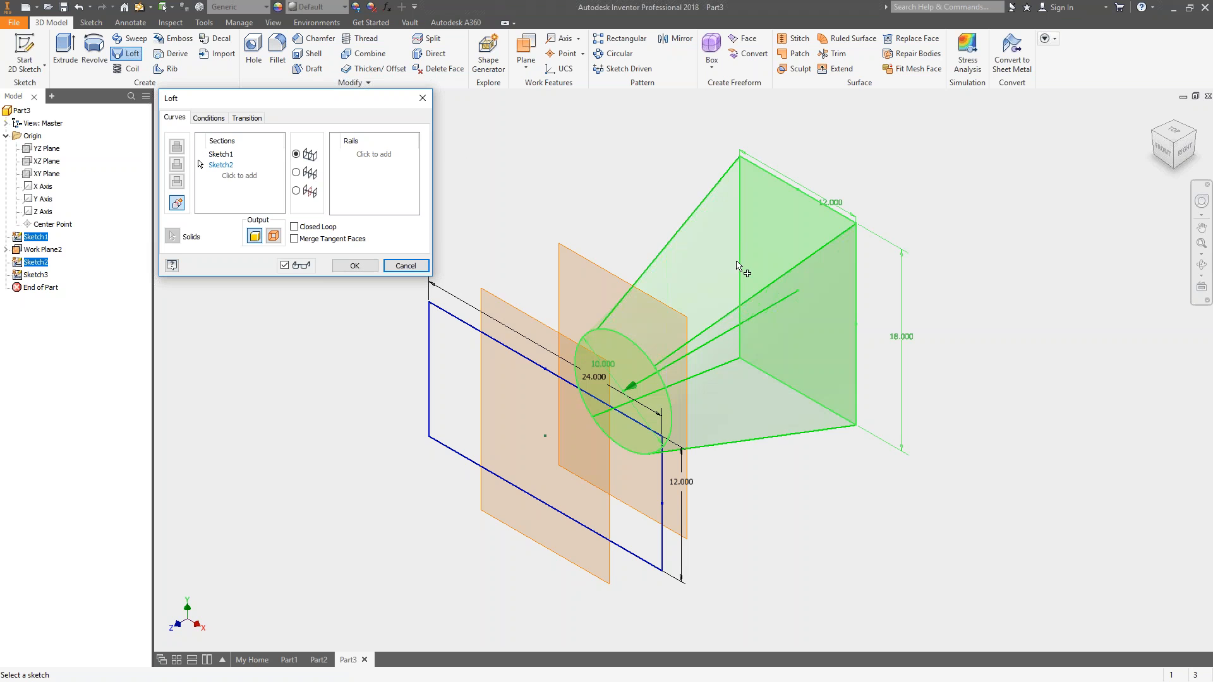
click(481, 333)
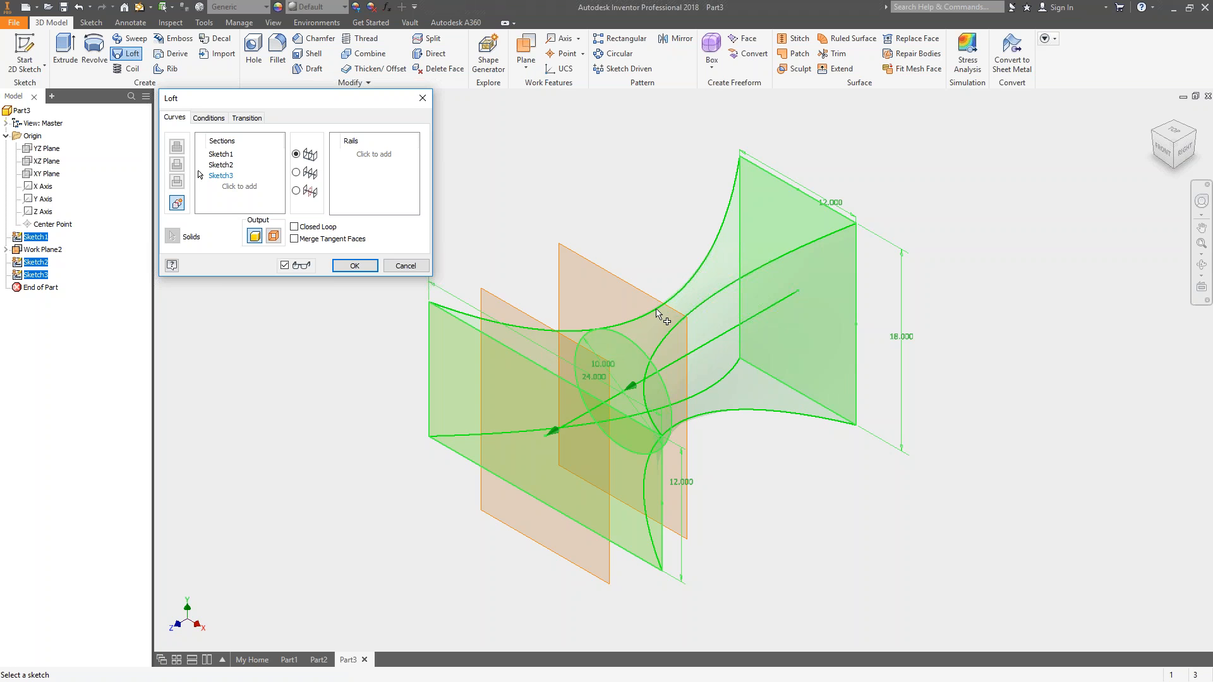
key(F4)
mouse_move(630, 401)
mouse_down()
mouse_move(512, 372)
mouse_move(627, 393)
mouse_up()
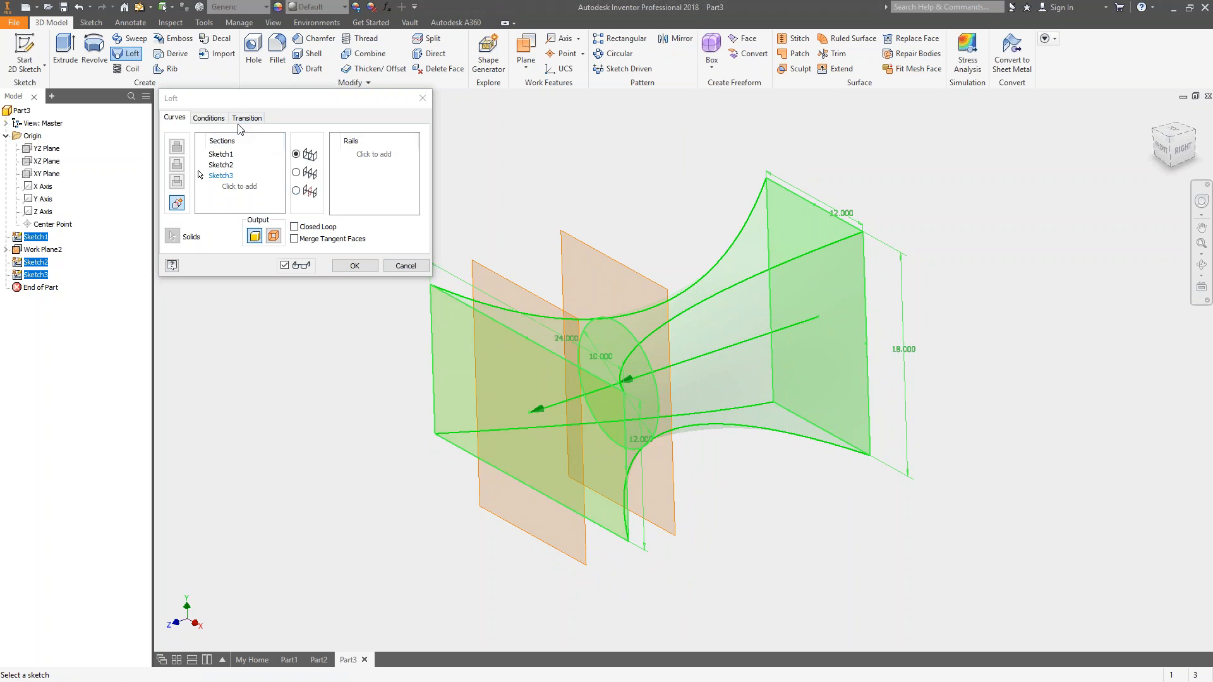
click(309, 173)
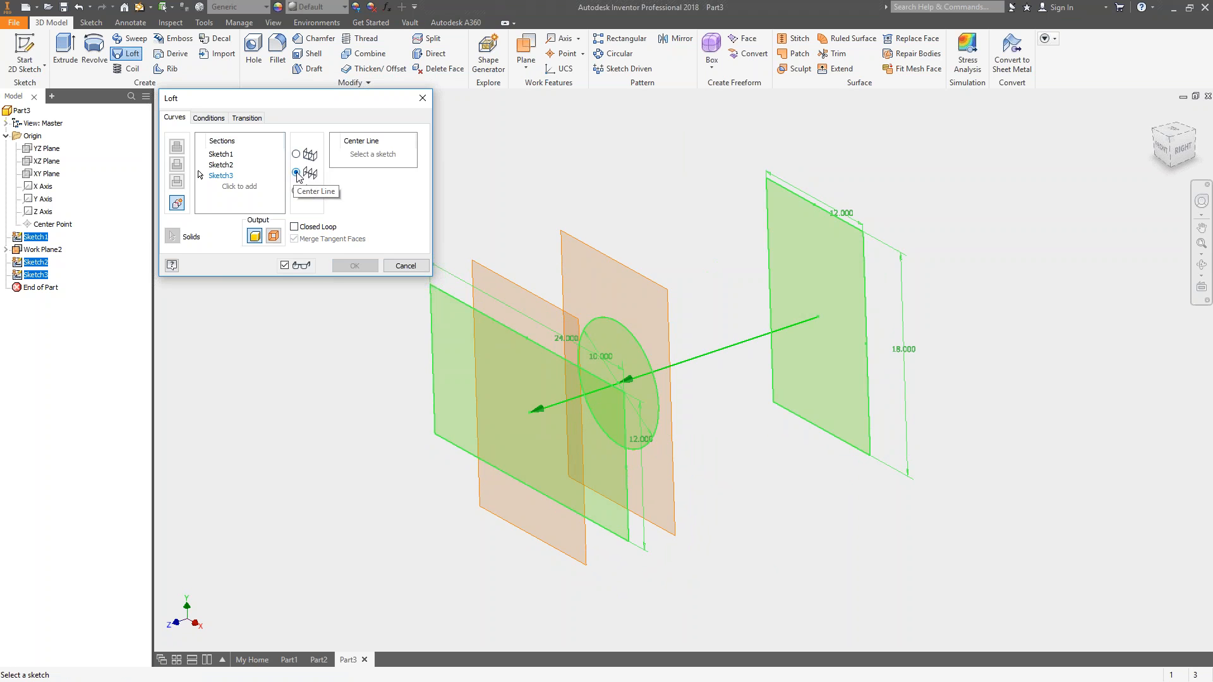
click(296, 192)
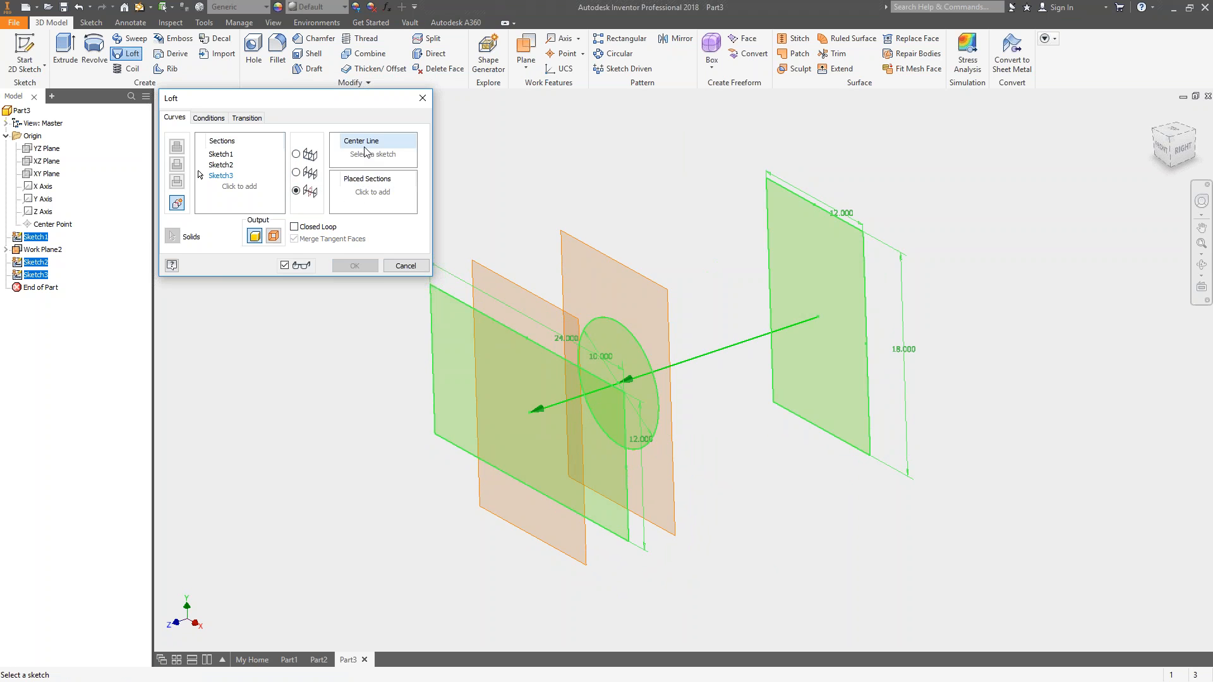
click(296, 155)
click(354, 265)
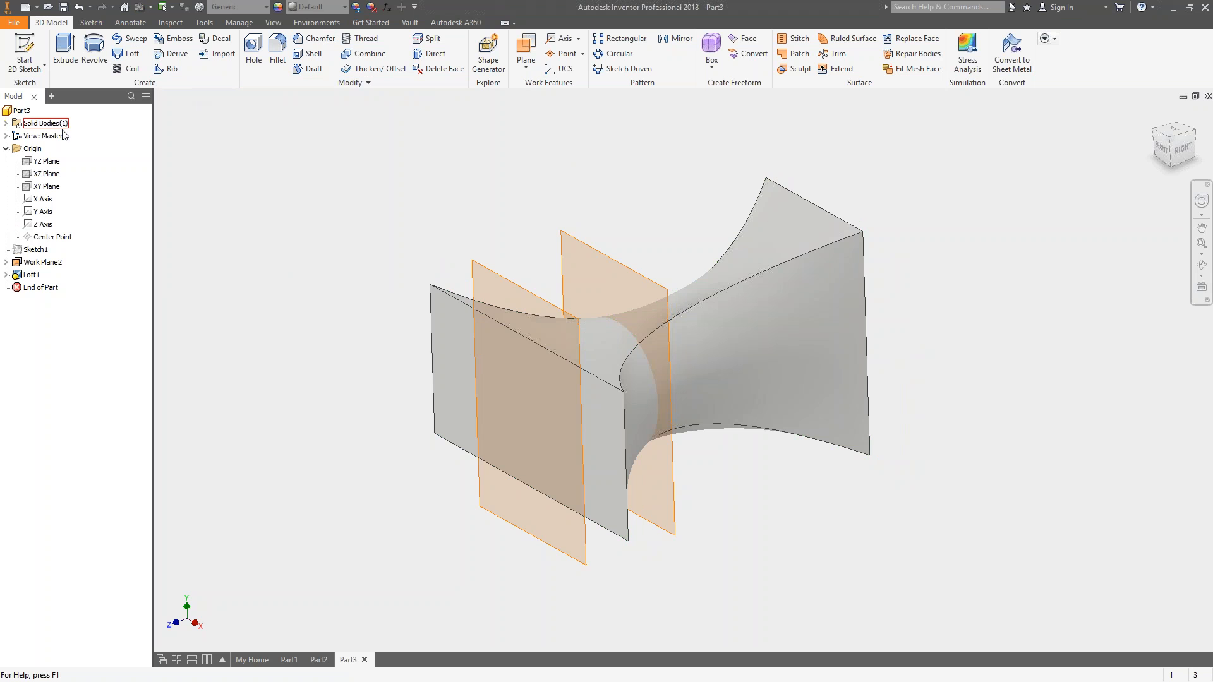
- Edit the loft and give its Sketch1 section a direction condition with a 90 deg angle and weight 1
right_click(26, 273)
click(79, 340)
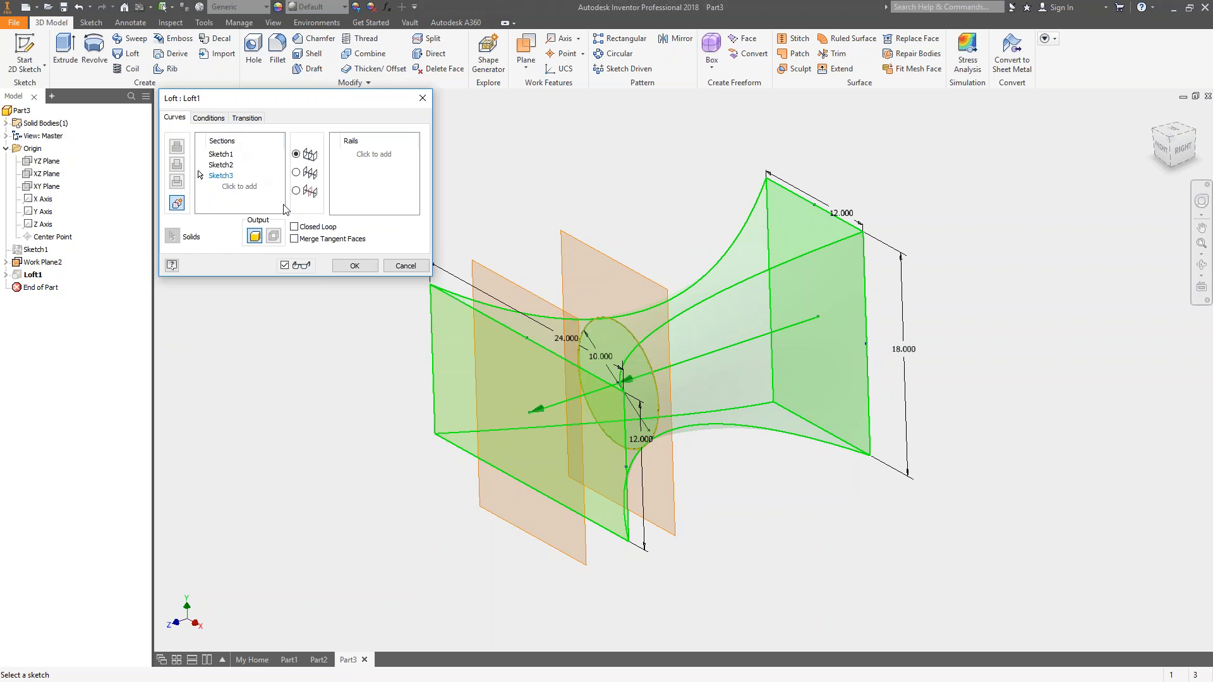
click(209, 118)
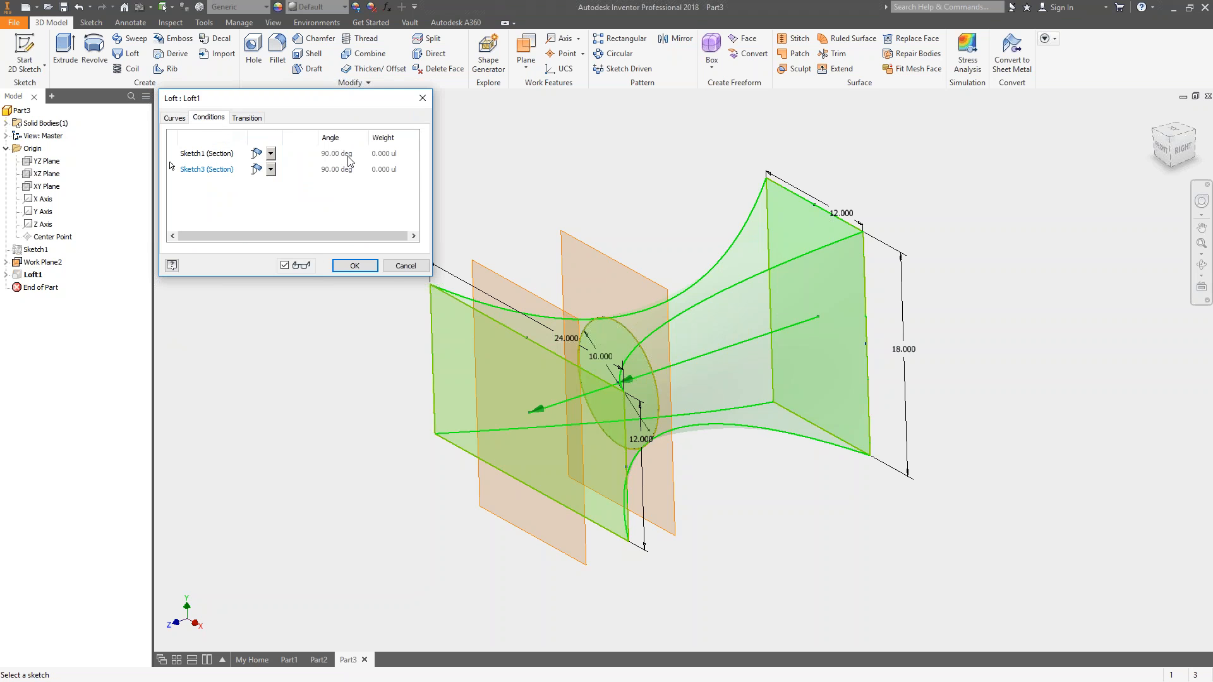
click(247, 118)
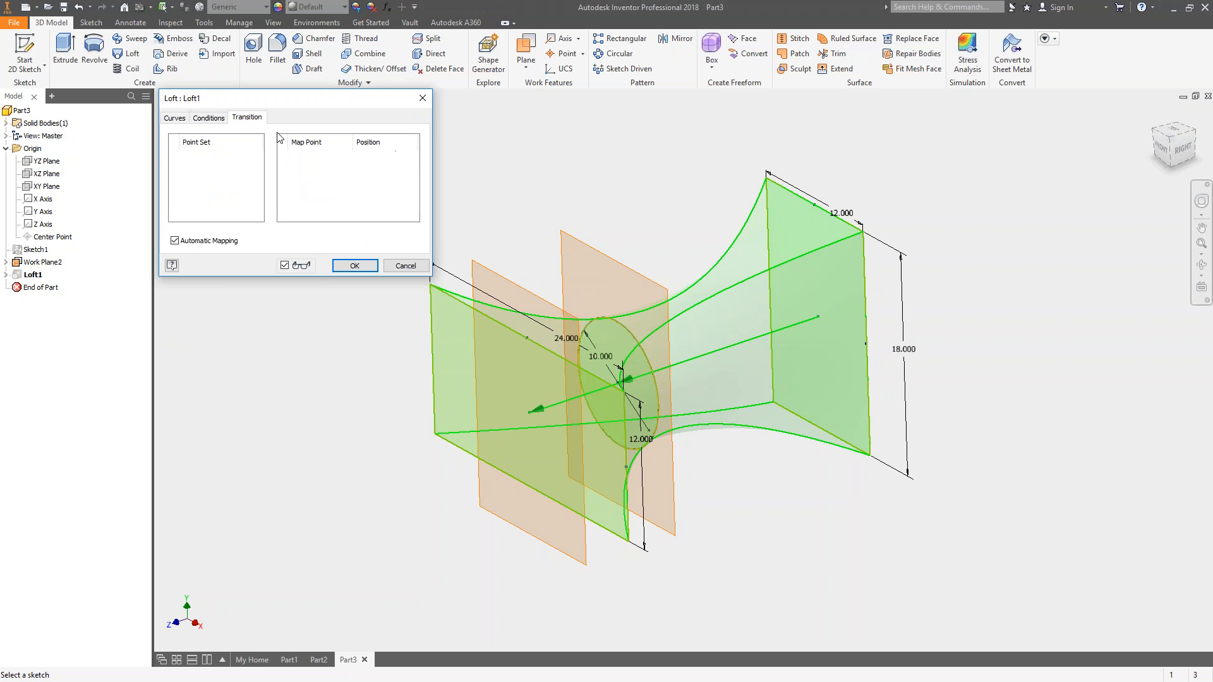
click(209, 118)
click(206, 154)
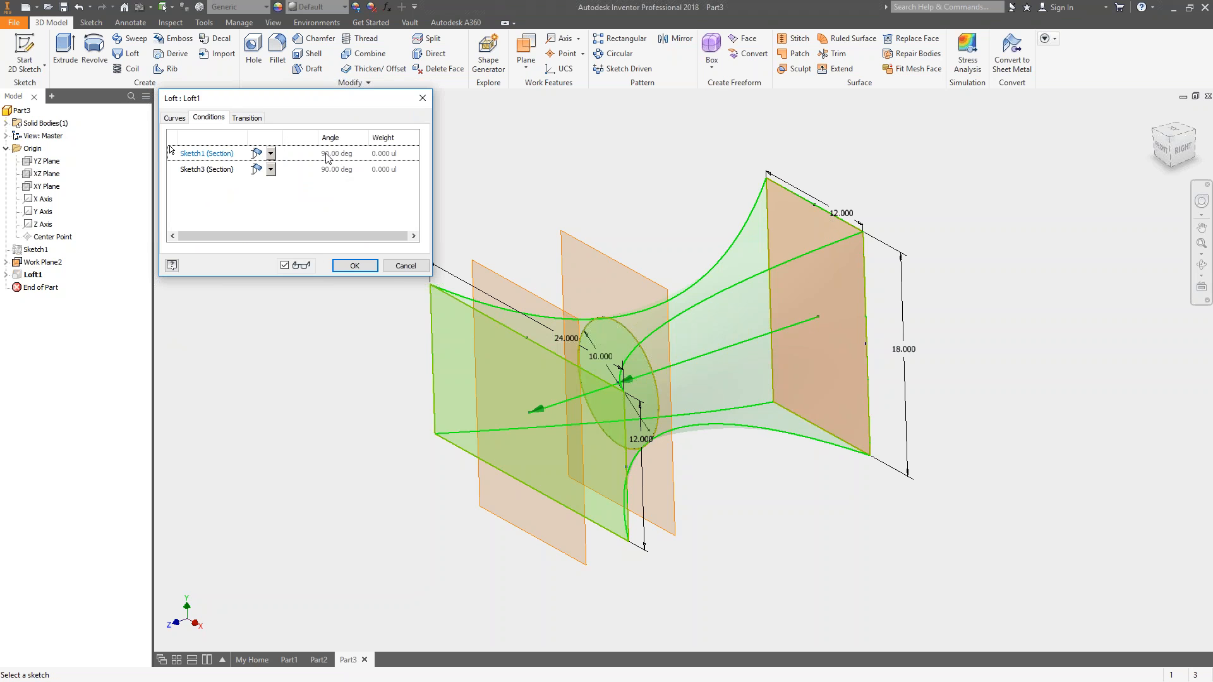
click(272, 154)
click(262, 184)
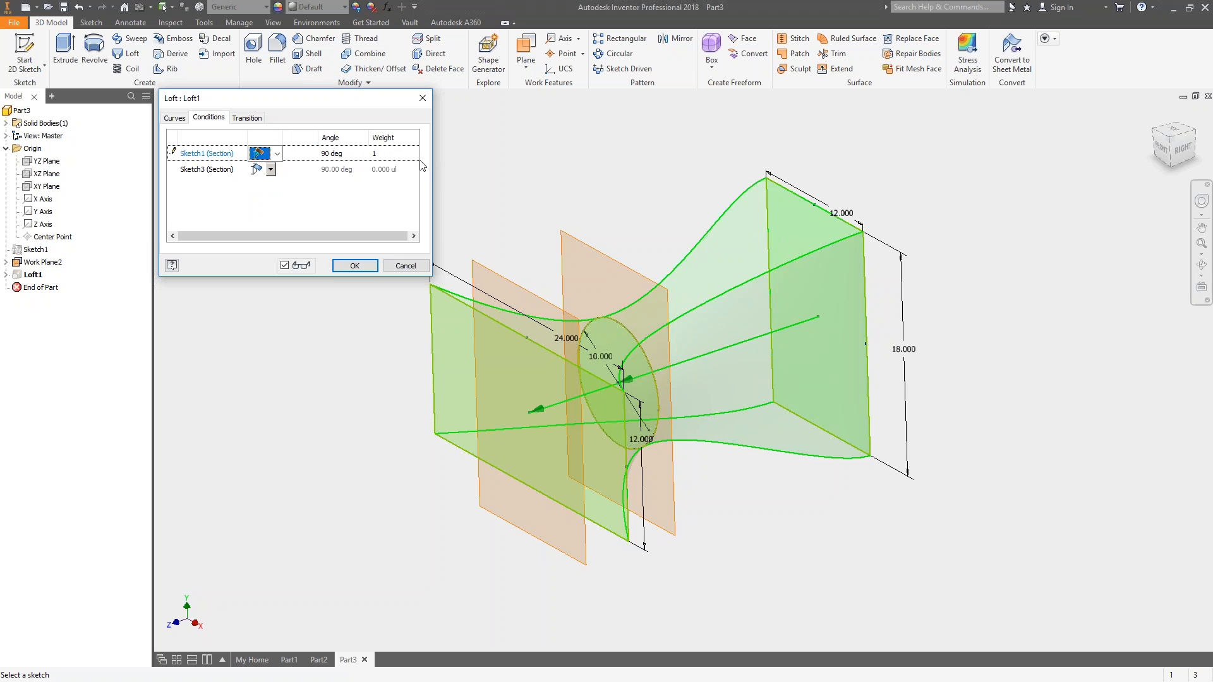
- Give the loft's Sketch3 section a direction condition with a 90 deg angle and weight 1, and apply the edit
click(271, 169)
click(262, 200)
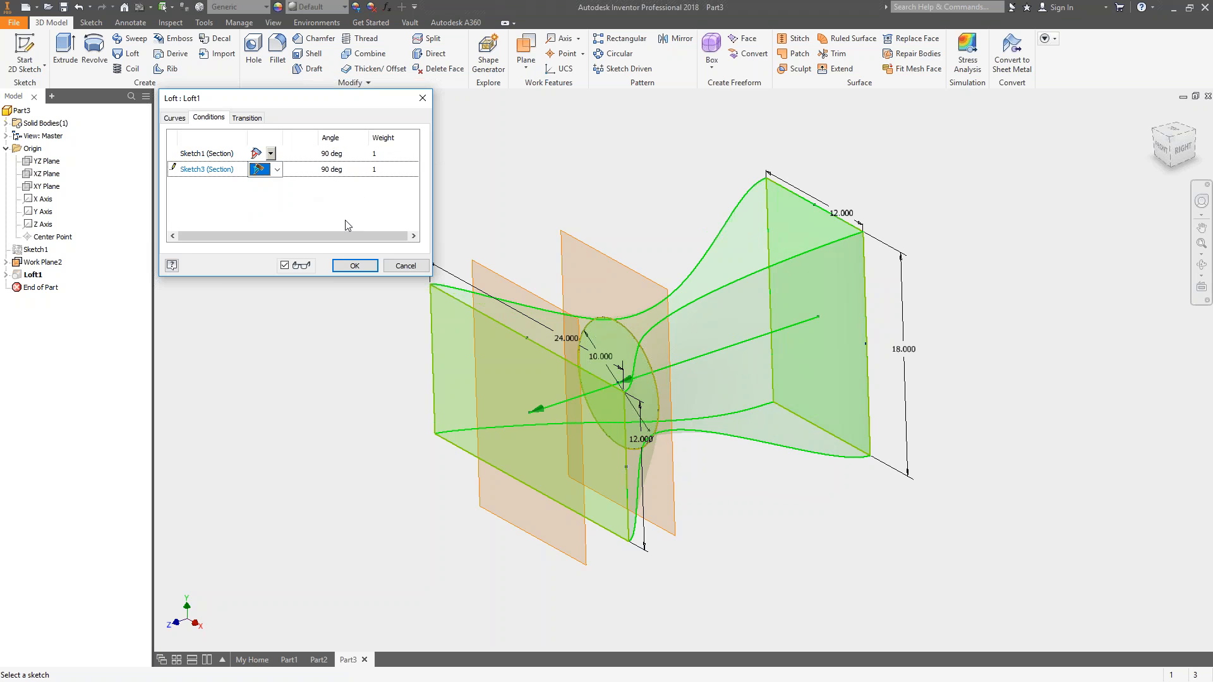
key(F4)
drag(619, 377, 545, 361)
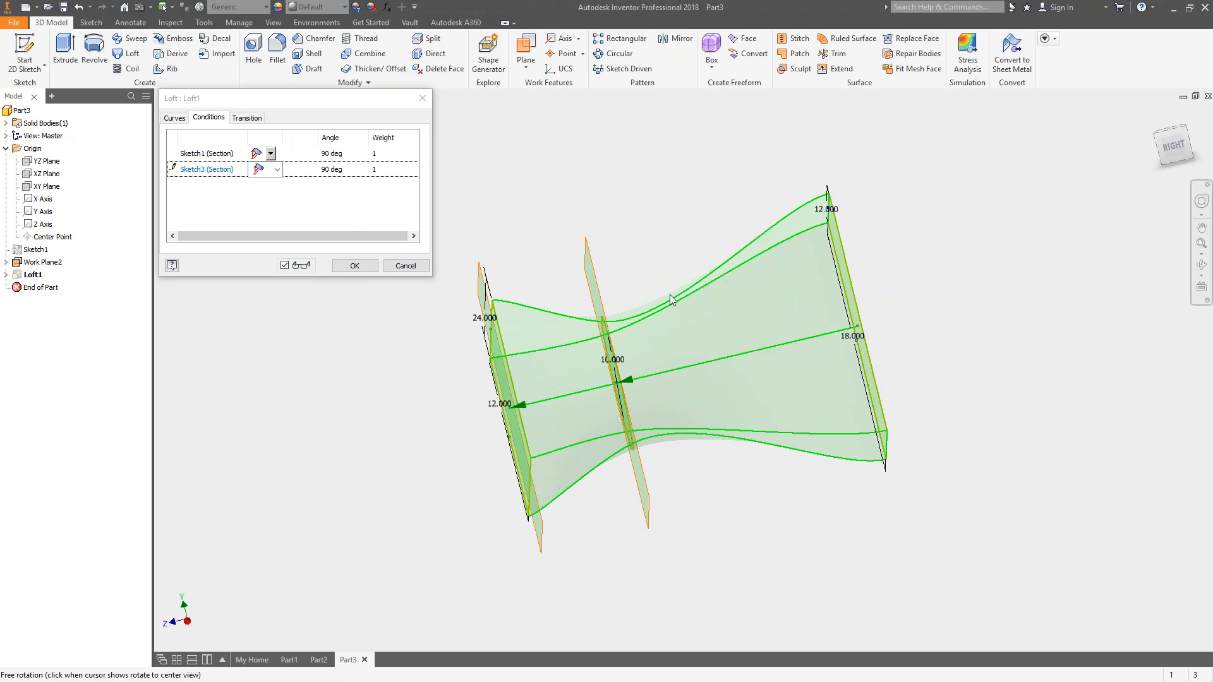
click(354, 266)
key(F4)
drag(634, 354, 607, 316)
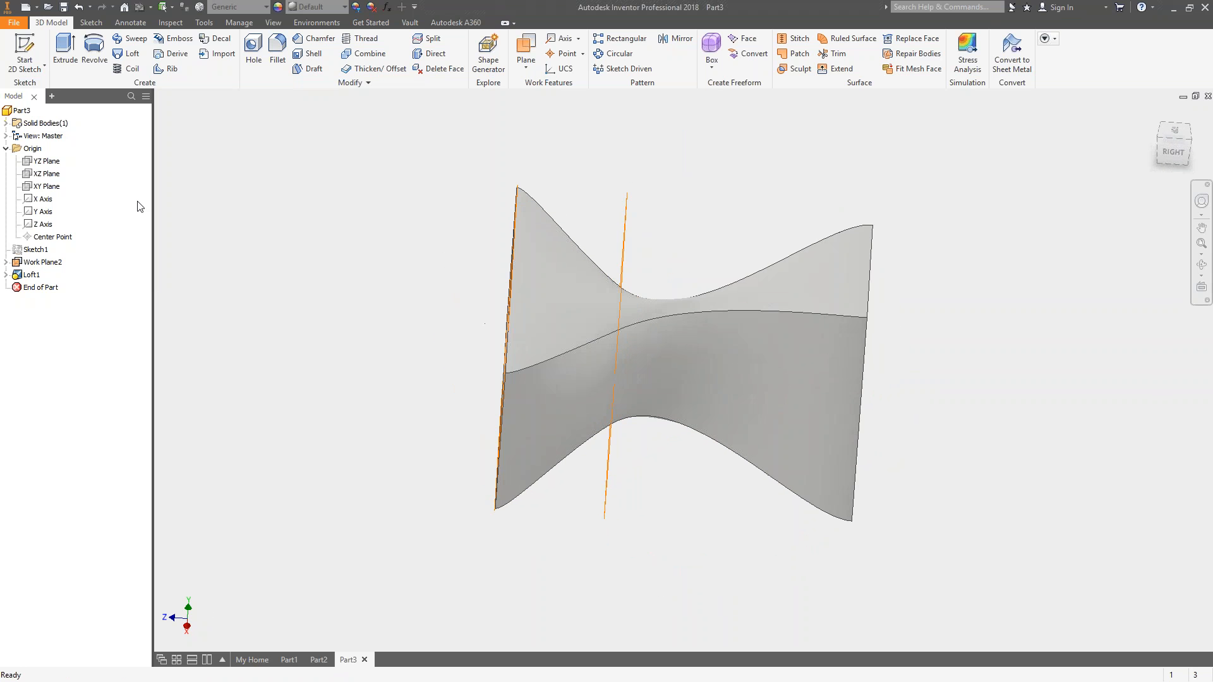
- Edit the loft to try the Closed Loop option, apply it, and undo the change
right_click(32, 272)
click(92, 339)
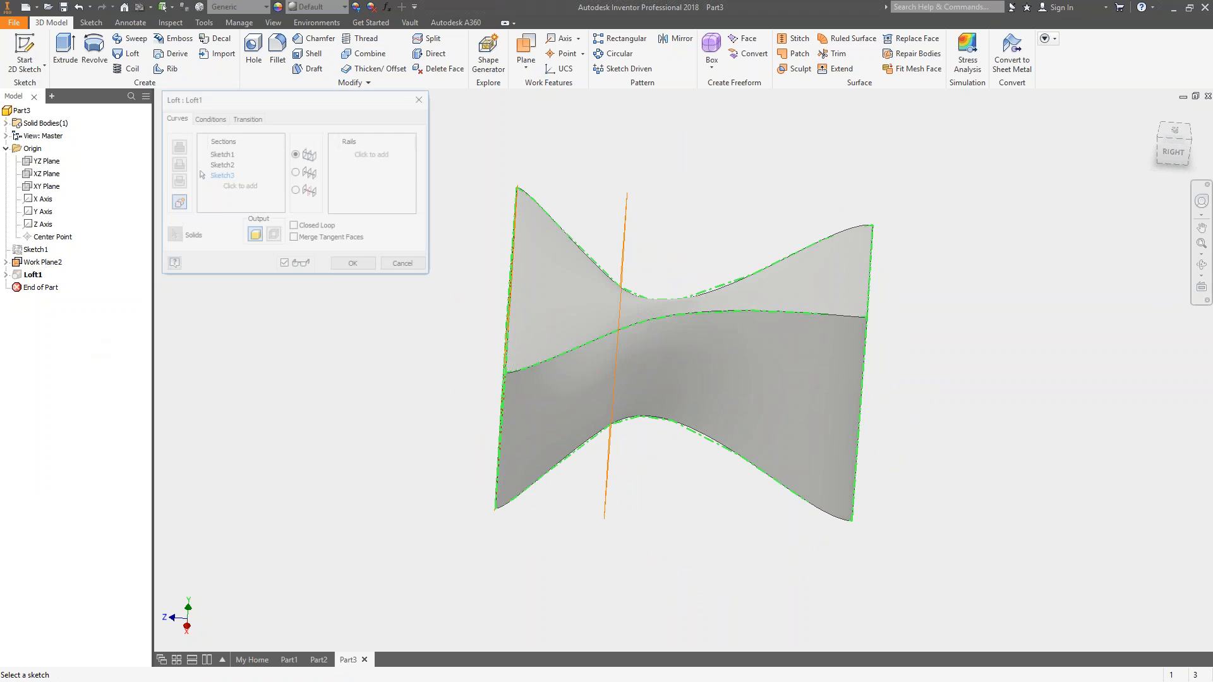
click(294, 226)
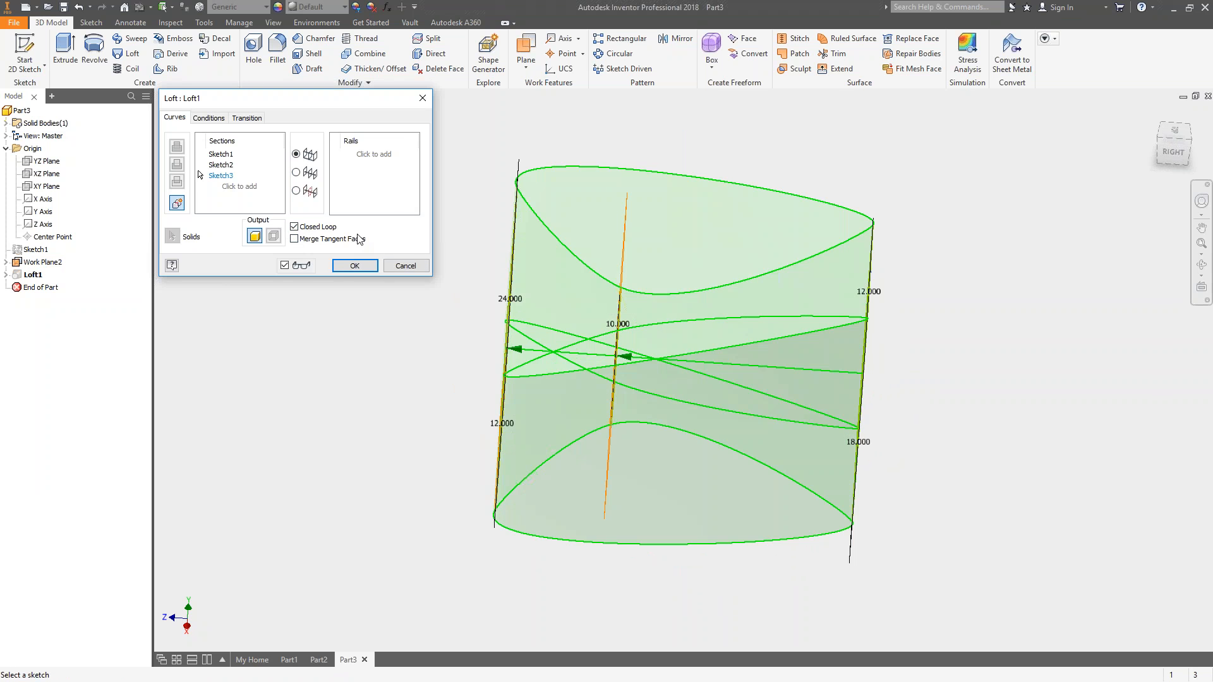
click(339, 265)
key(F4)
drag(669, 341, 791, 378)
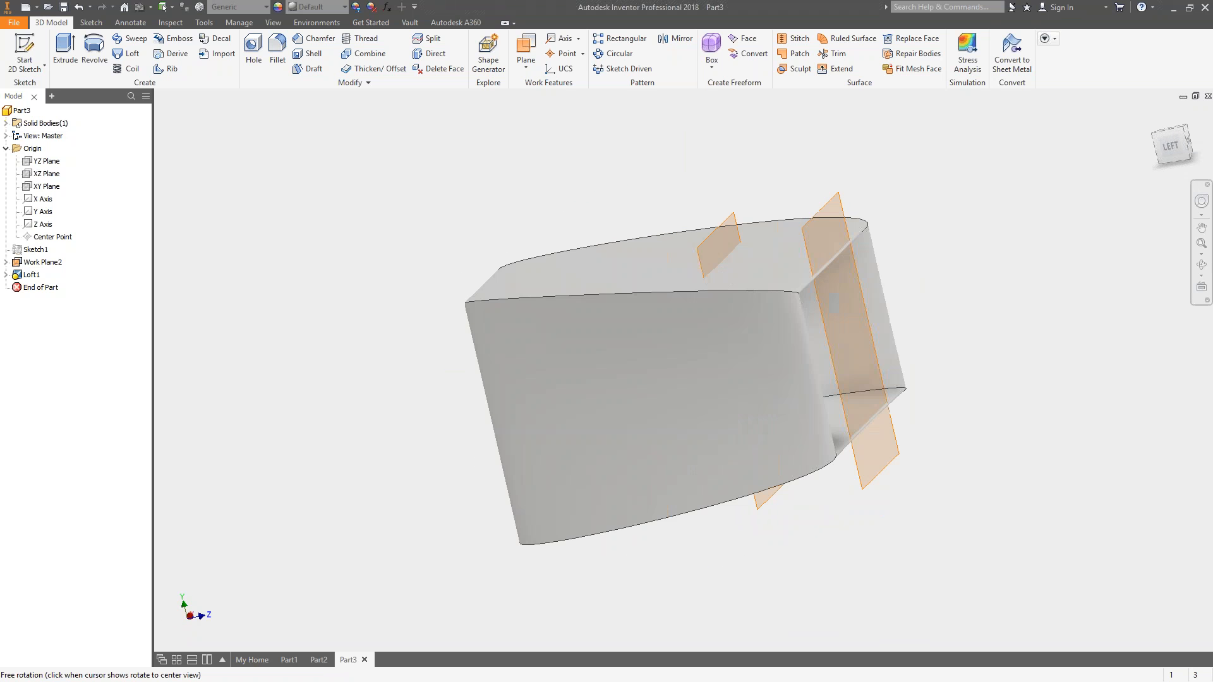
click(82, 10)
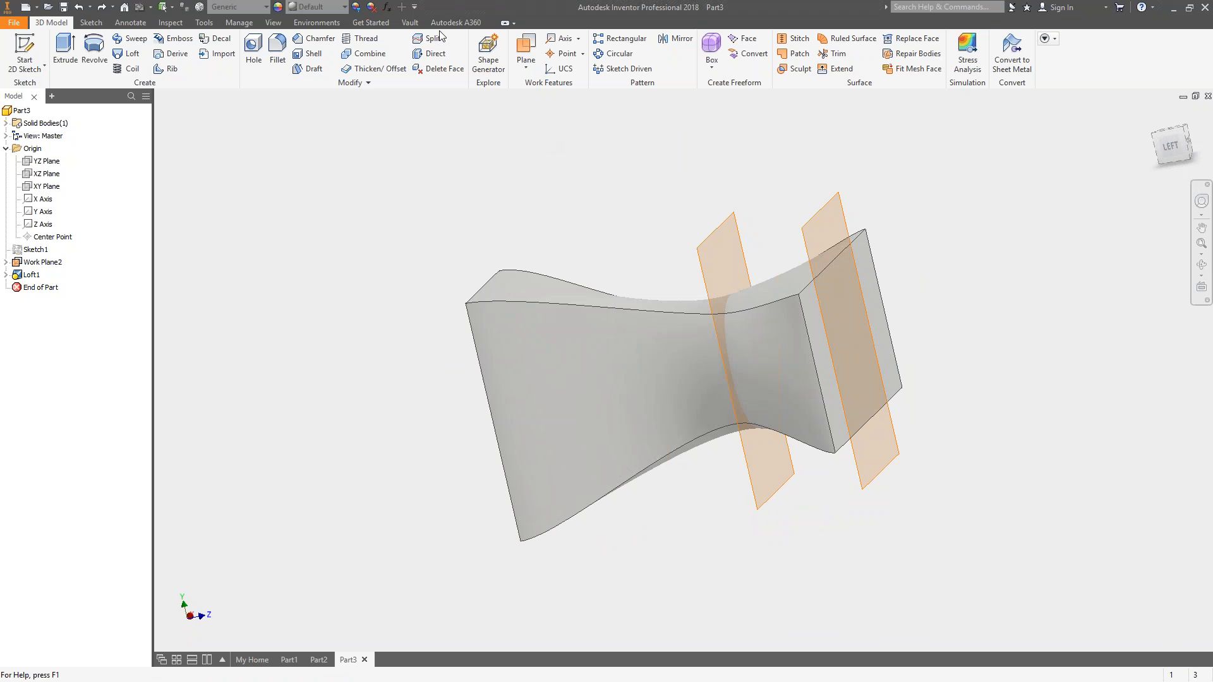
- Shell the lofted solid with a 0.1 in wall thickness, removing both rectangular end faces
click(308, 53)
click(846, 339)
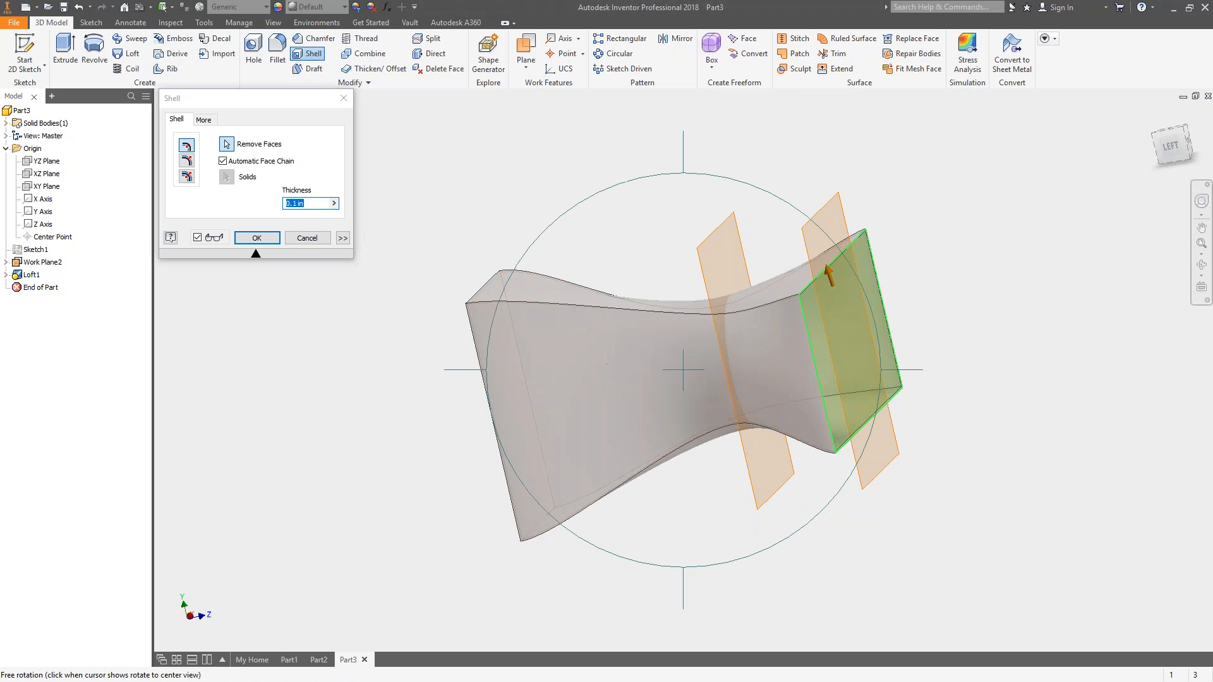
shift+middle_drag(564, 322, 453, 373)
click(256, 238)
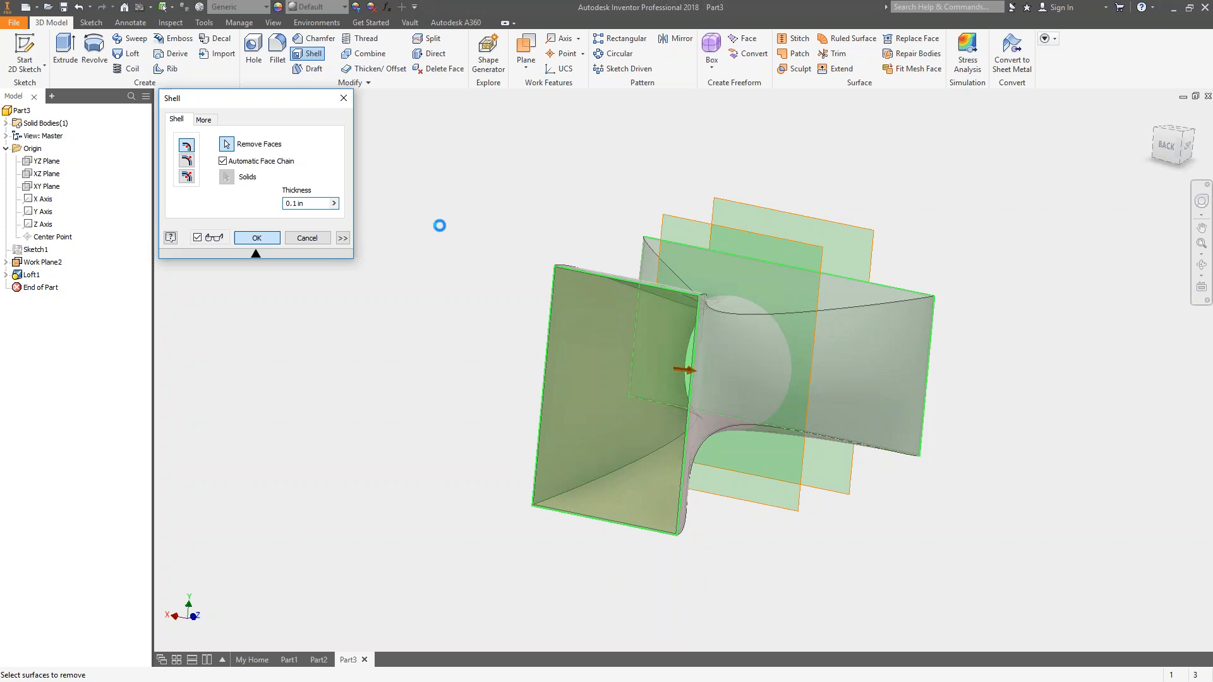
shift+middle_drag(494, 207, 725, 339)
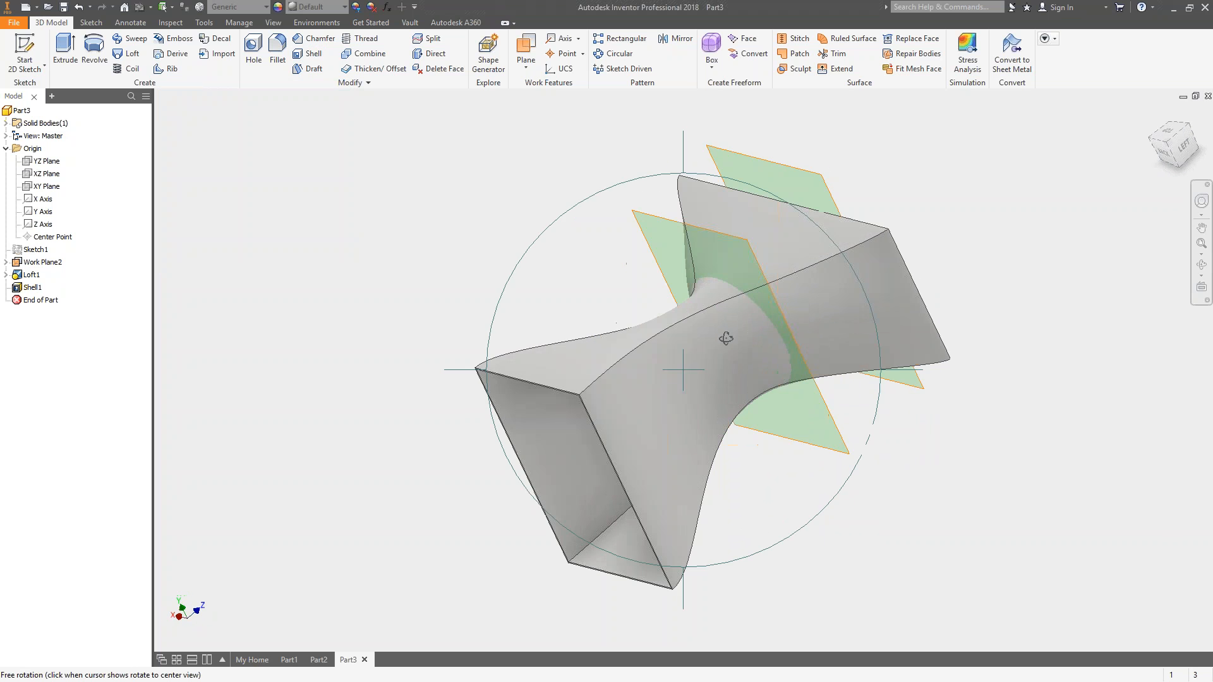
shift+middle_drag(848, 333, 885, 315)
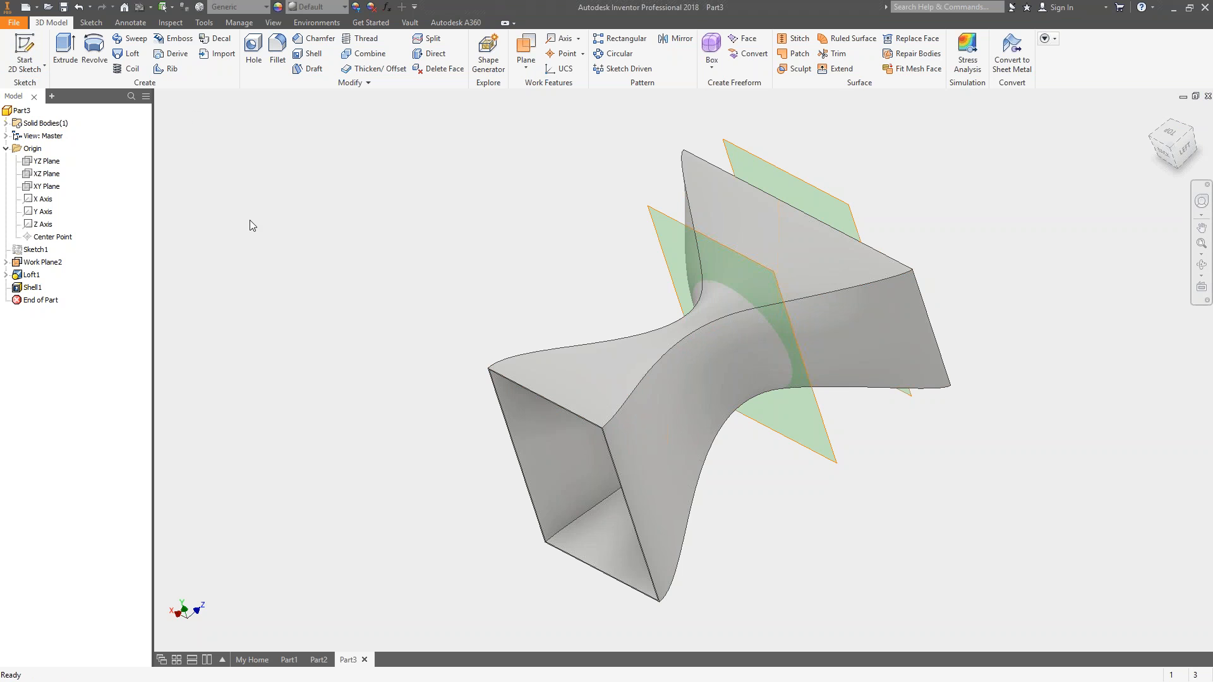
- Switch to Part1 and roll the model back by moving the End of Part marker directly below Revolution1
click(288, 660)
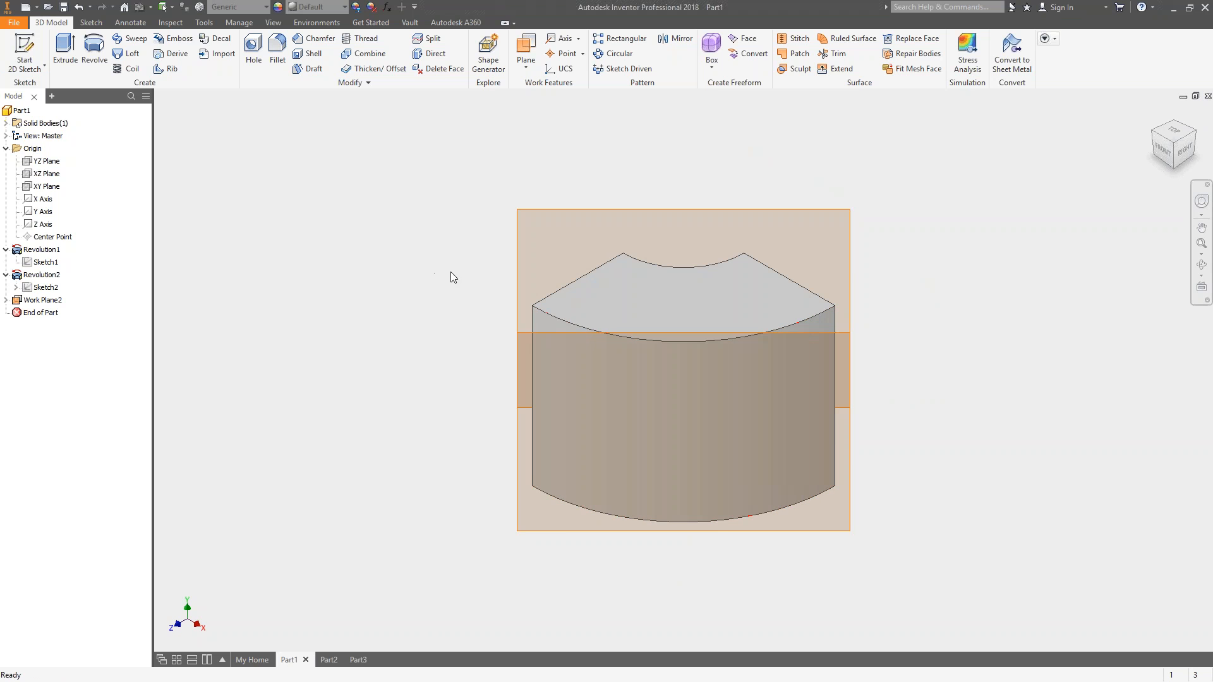
key(F4)
drag(635, 444, 811, 483)
drag(46, 302, 62, 278)
key(F4)
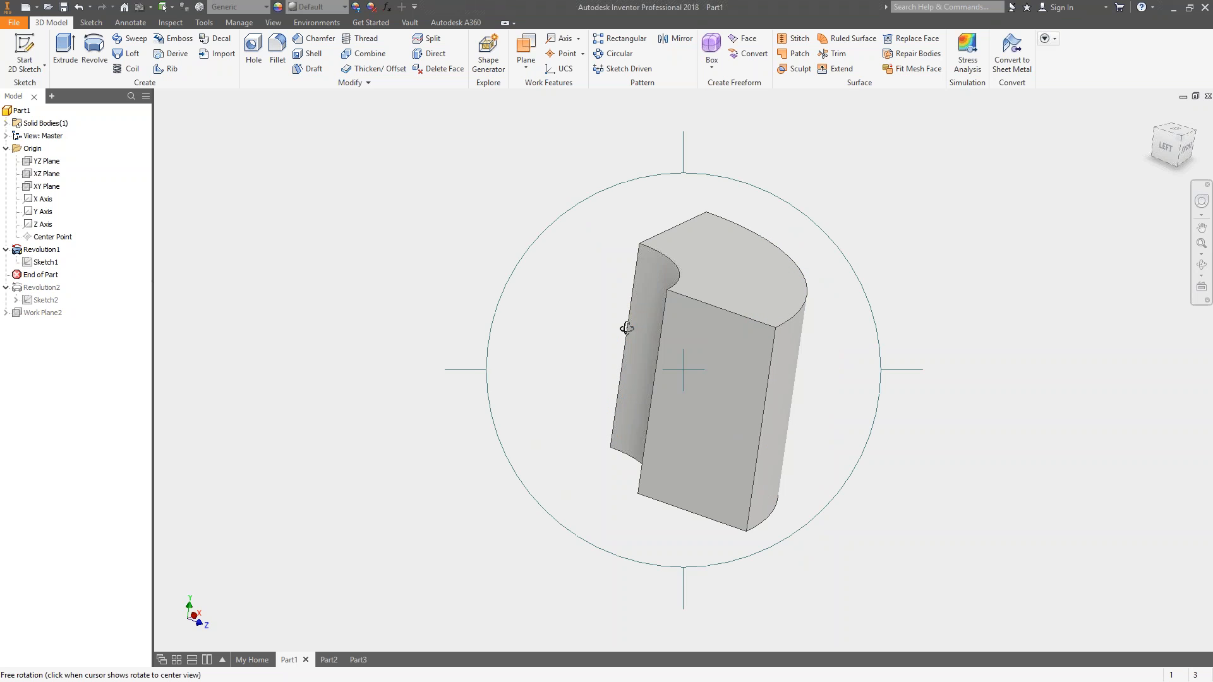
drag(900, 271, 889, 250)
key(Escape)
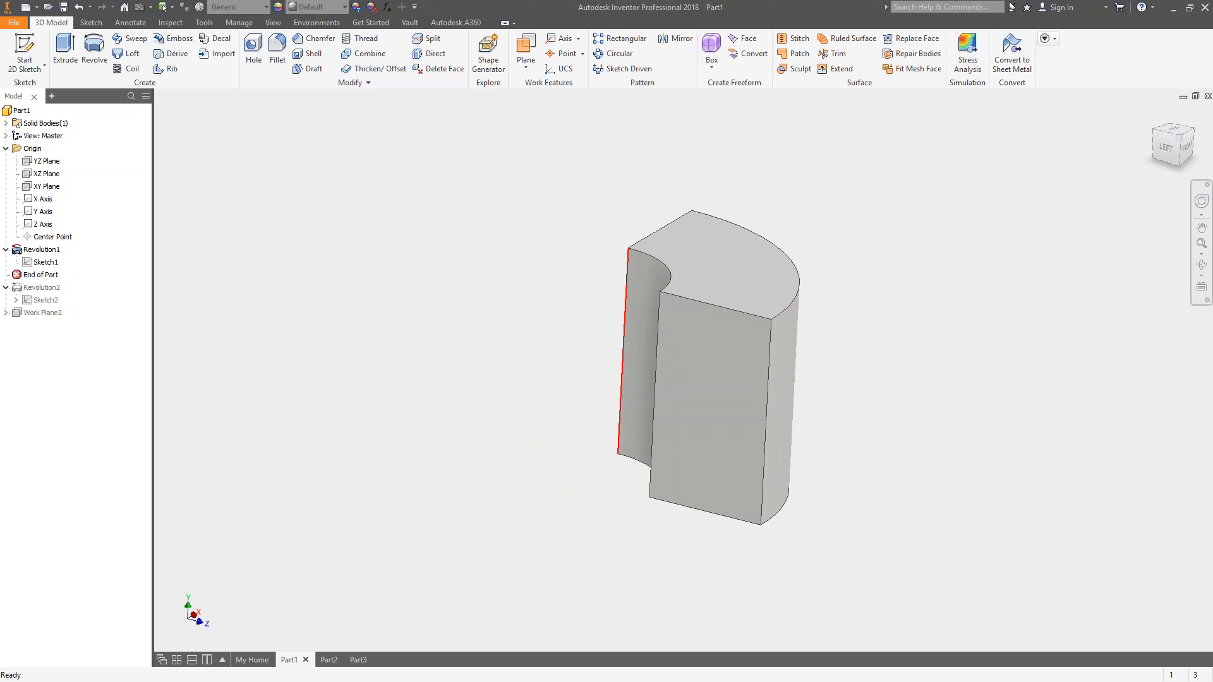
- Give the revolved body the Gold appearance
scroll(635, 270, up, 3)
scroll(586, 300, down, 5)
shift+middle_drag(582, 341, 555, 330)
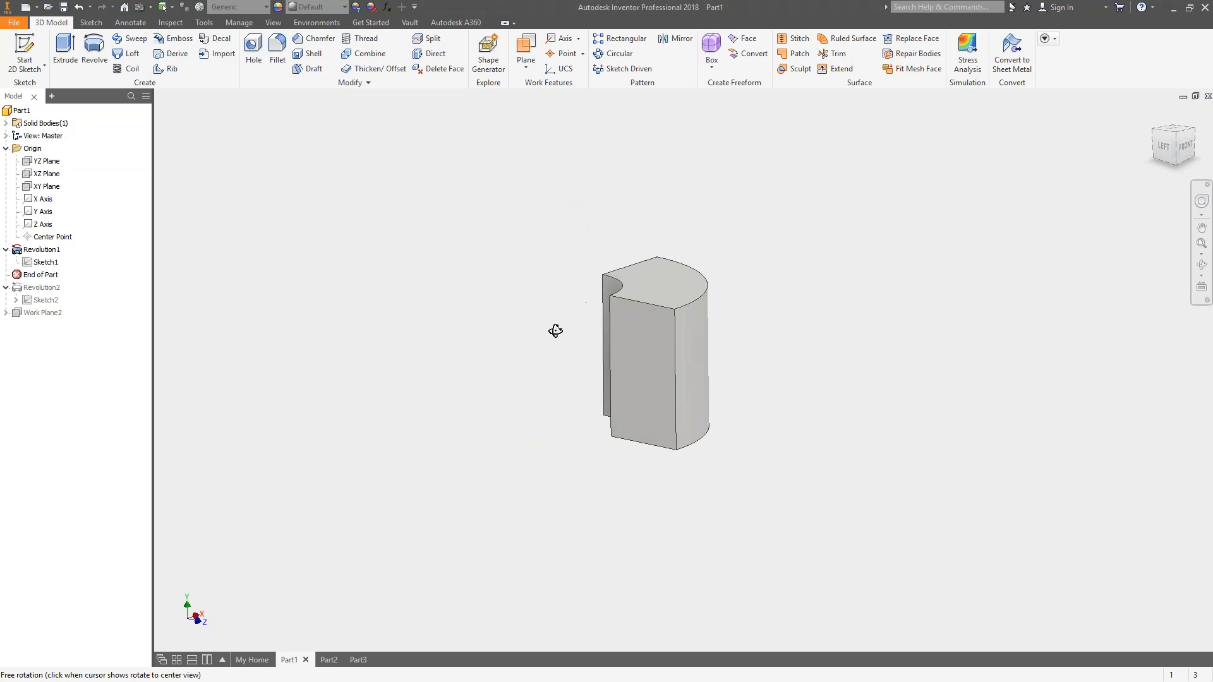
scroll(633, 331, up, 3)
click(276, 22)
click(314, 7)
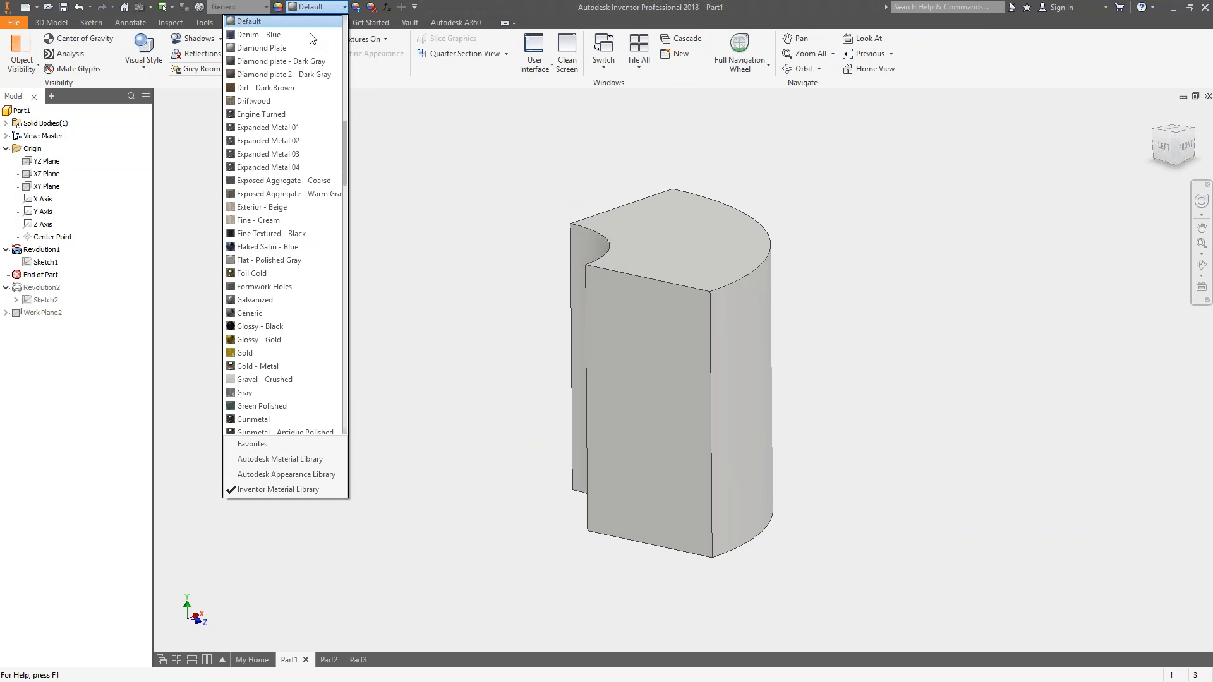
click(246, 355)
shift+middle_drag(568, 407, 596, 358)
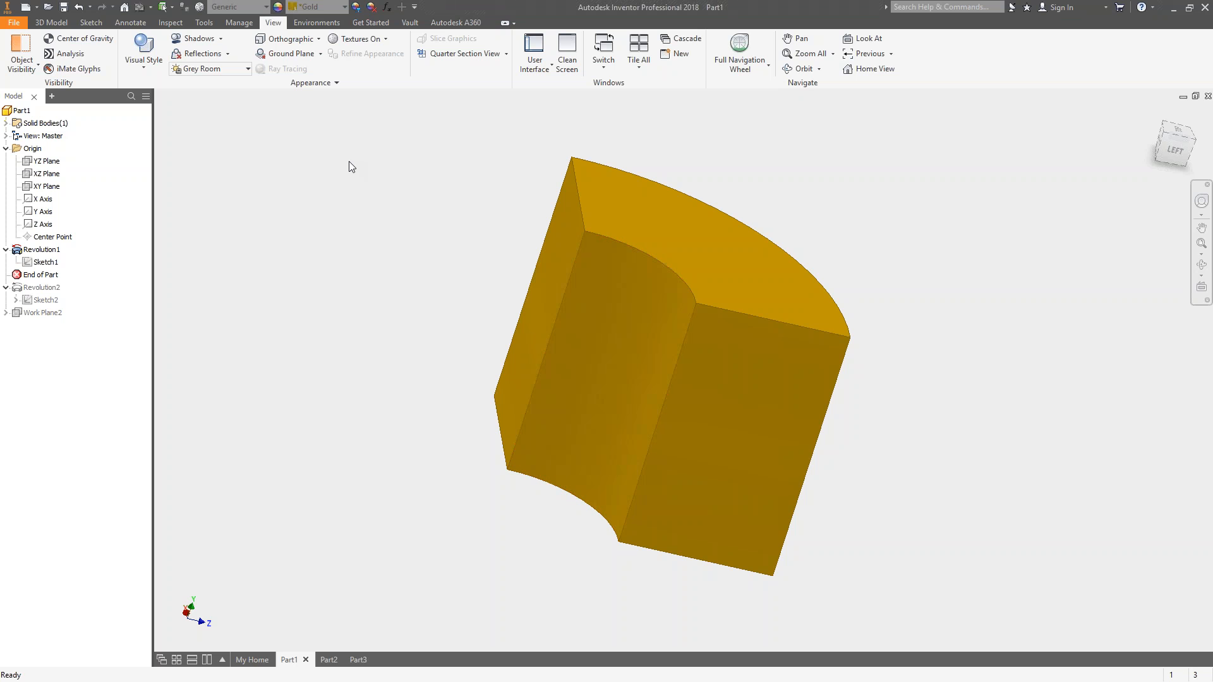
- Fillet the four vertical edges of the revolved body with a constant 0.125 in radius
click(69, 23)
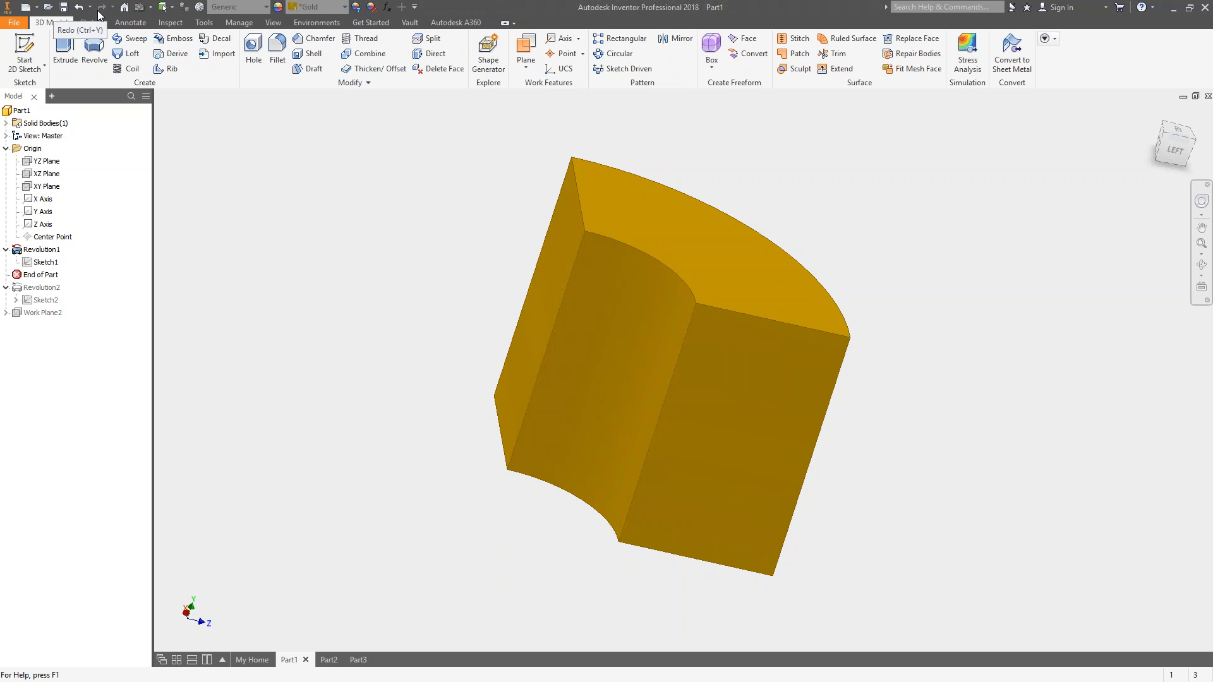
click(278, 56)
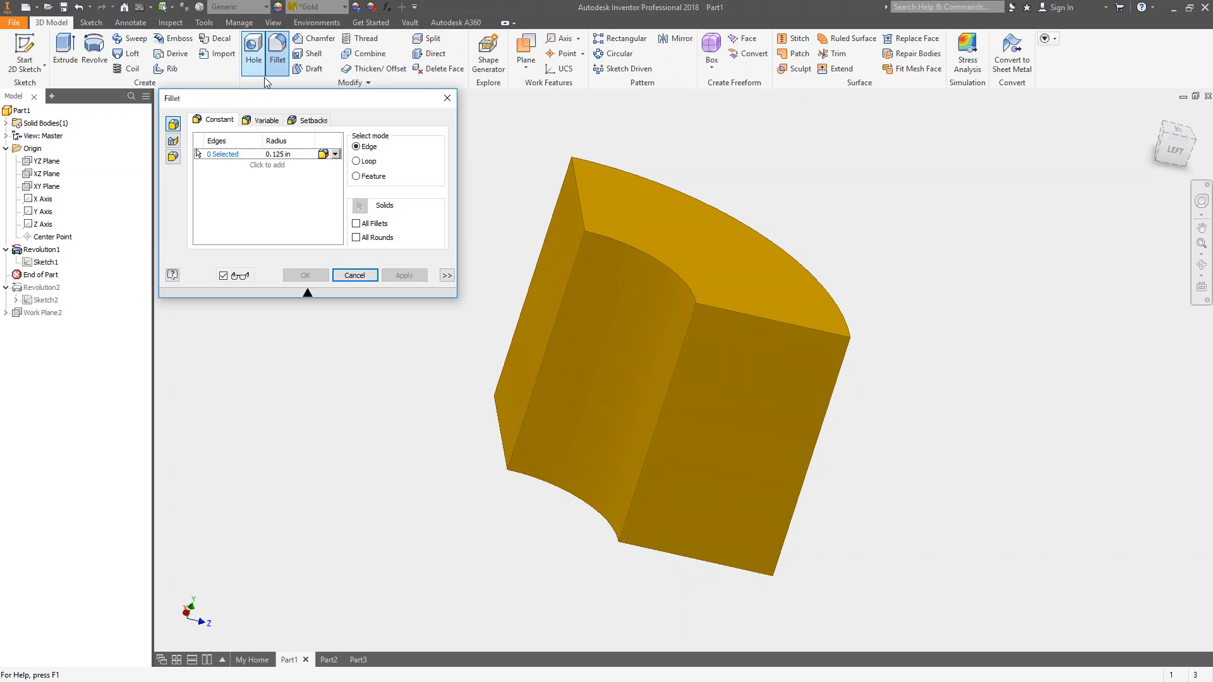
drag(302, 101, 323, 100)
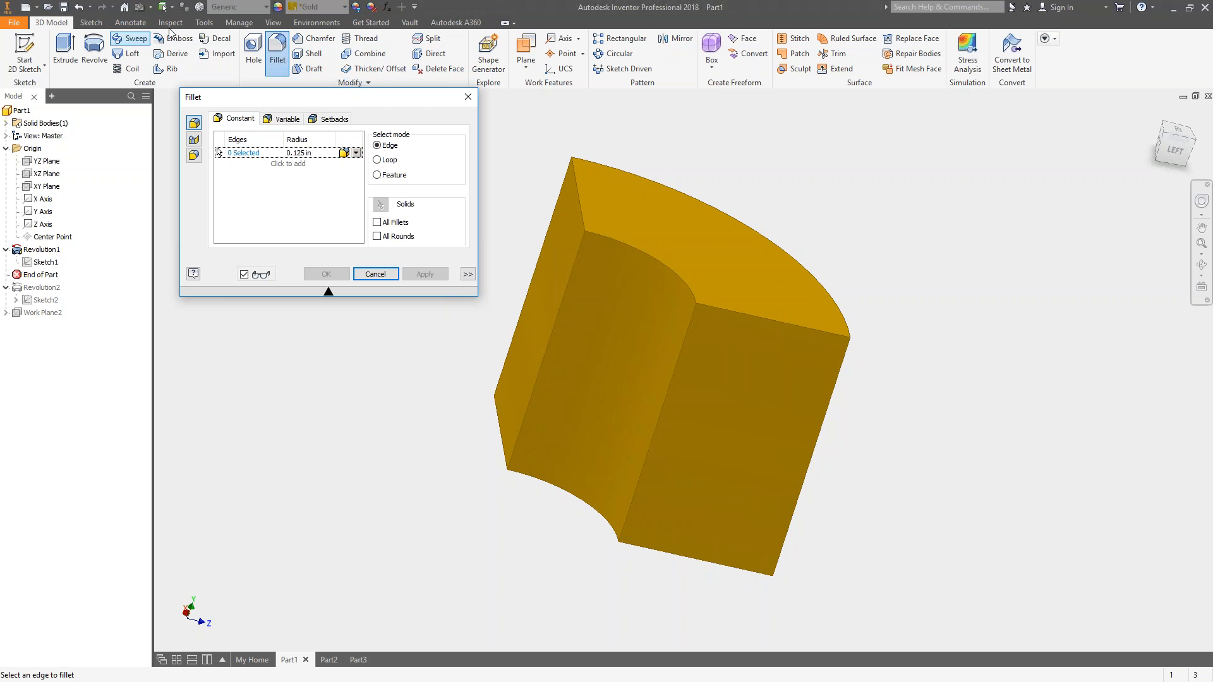
click(690, 326)
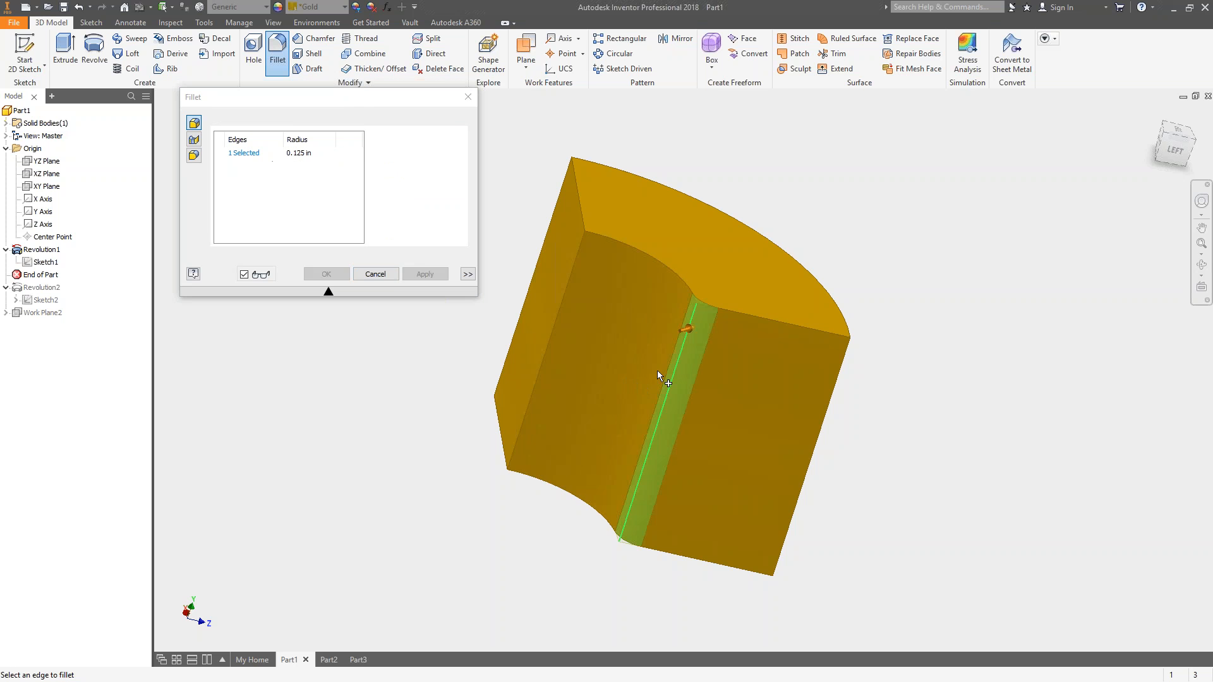
click(577, 258)
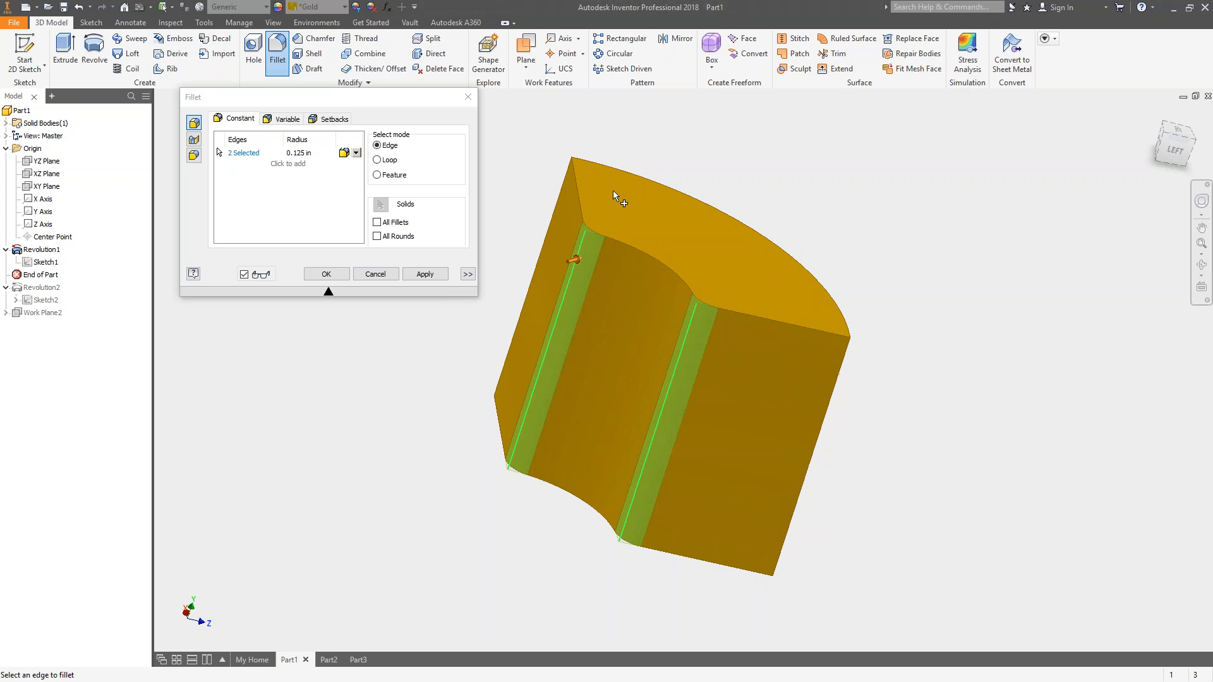
click(564, 191)
click(835, 385)
key(F4)
drag(695, 460, 691, 494)
click(424, 273)
- Fillet the complete edge loops around the top and bottom faces at 0.125 in and close the fillet command
click(606, 252)
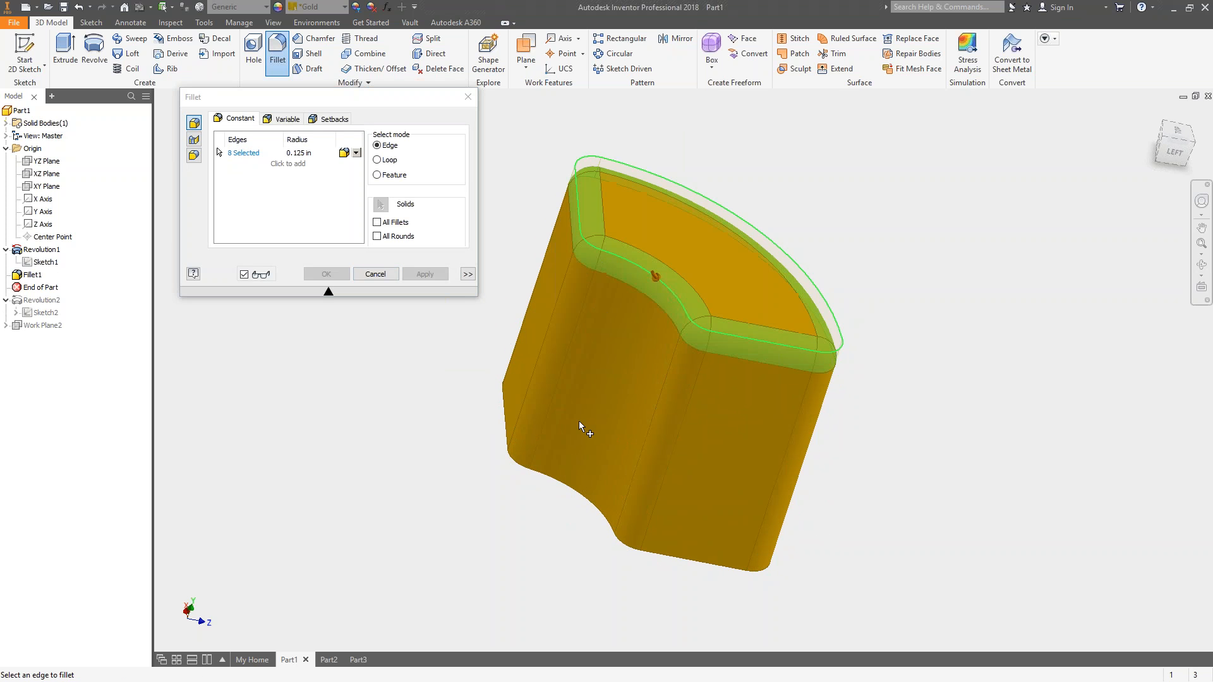
click(559, 492)
click(425, 274)
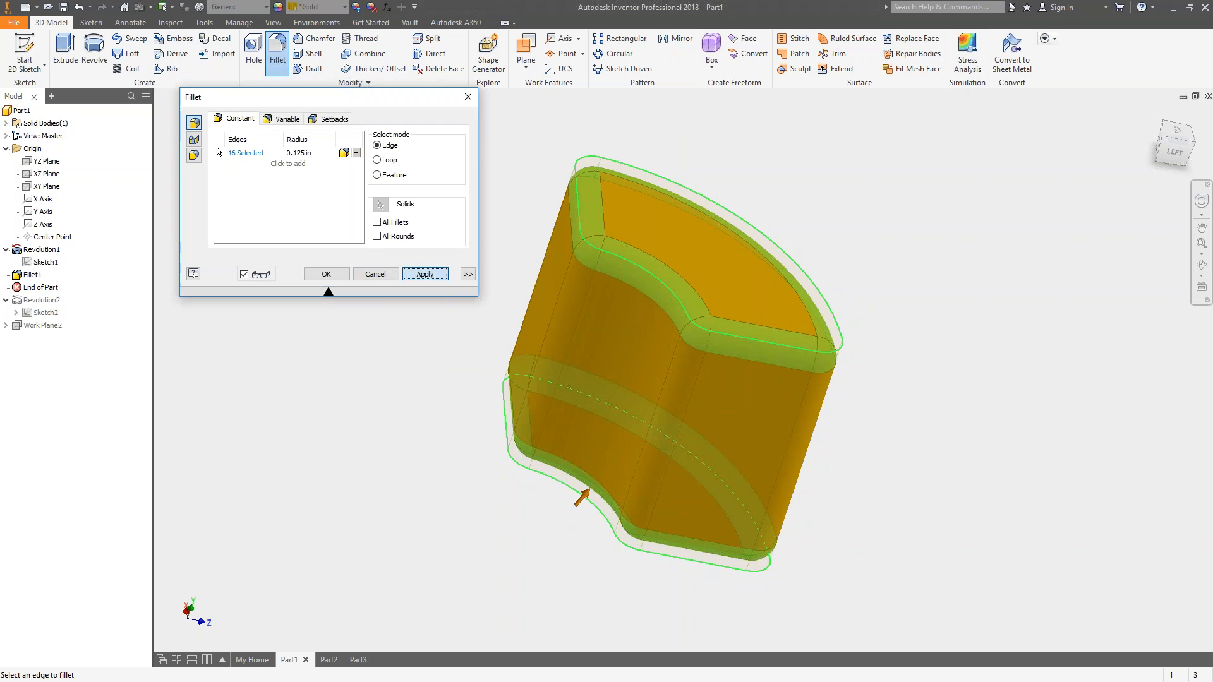
key(F4)
key(Escape)
scroll(686, 325, up, 5)
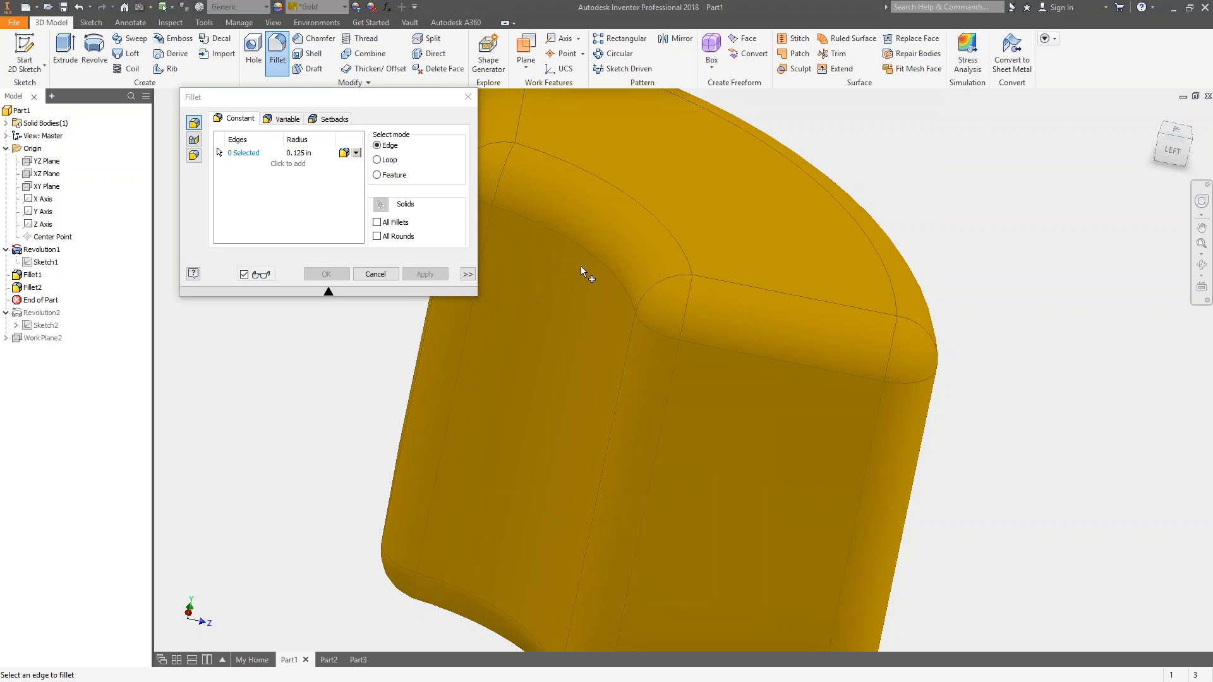
click(379, 275)
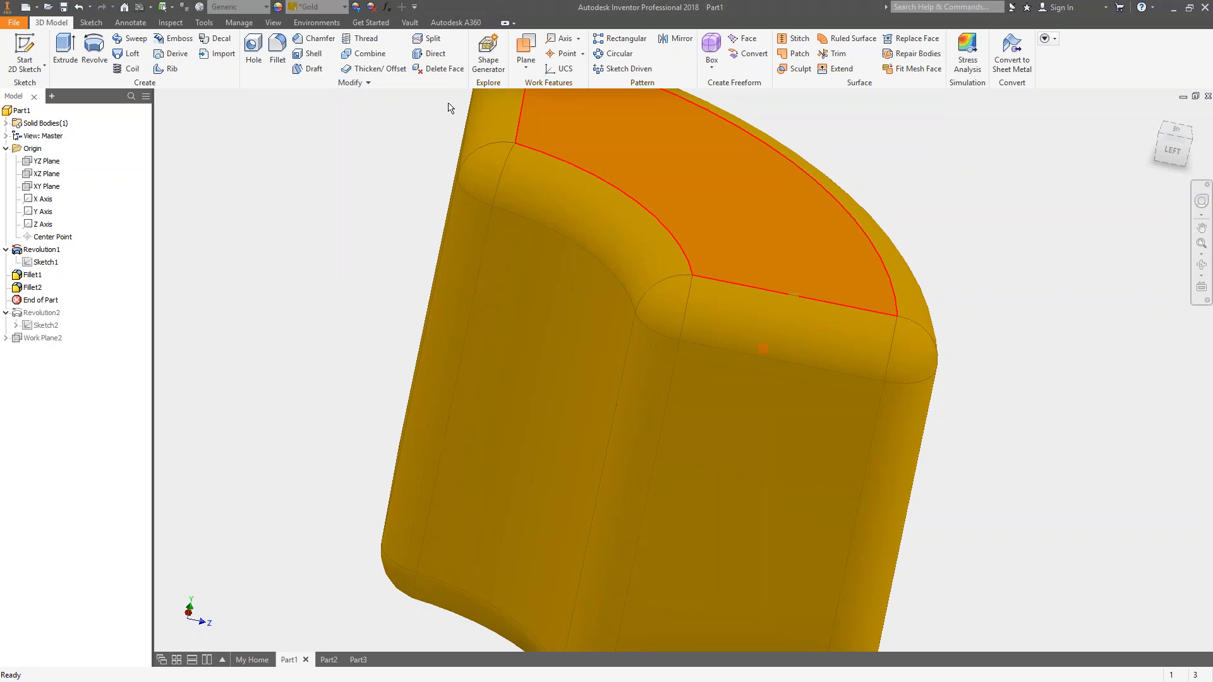
- Undo both fillets, and fillet the top face's inner arc and adjoining straight front edge at 0.125 in
click(80, 8)
click(81, 8)
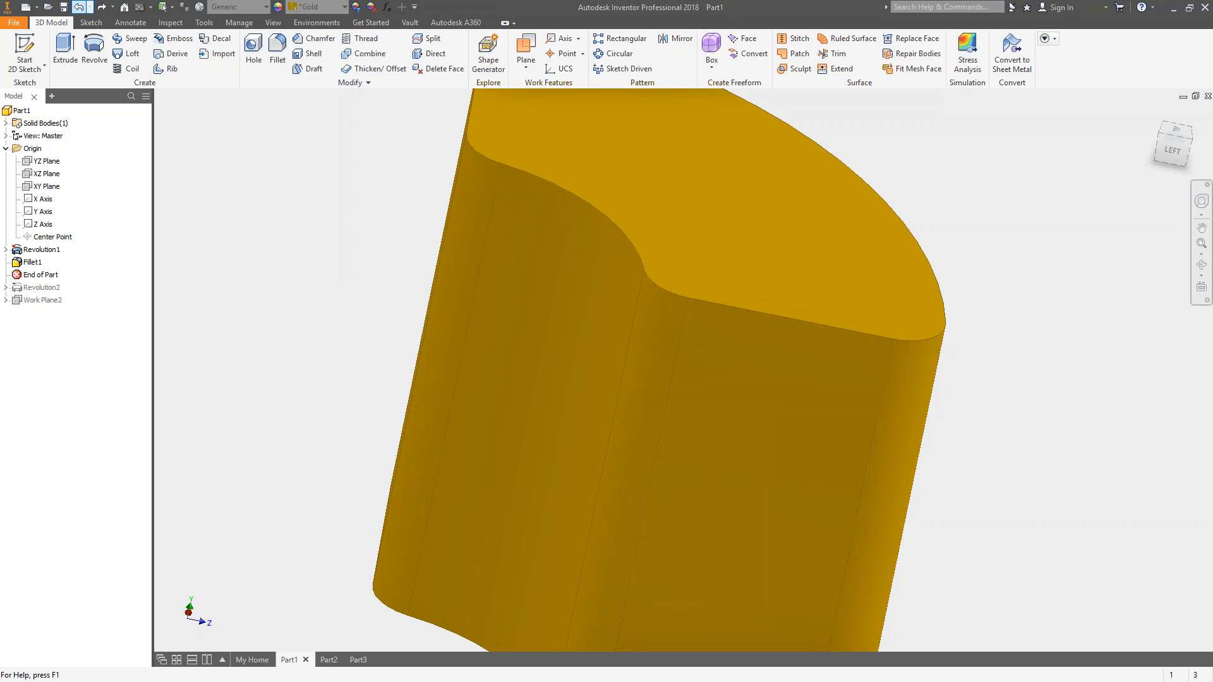
click(281, 47)
click(631, 244)
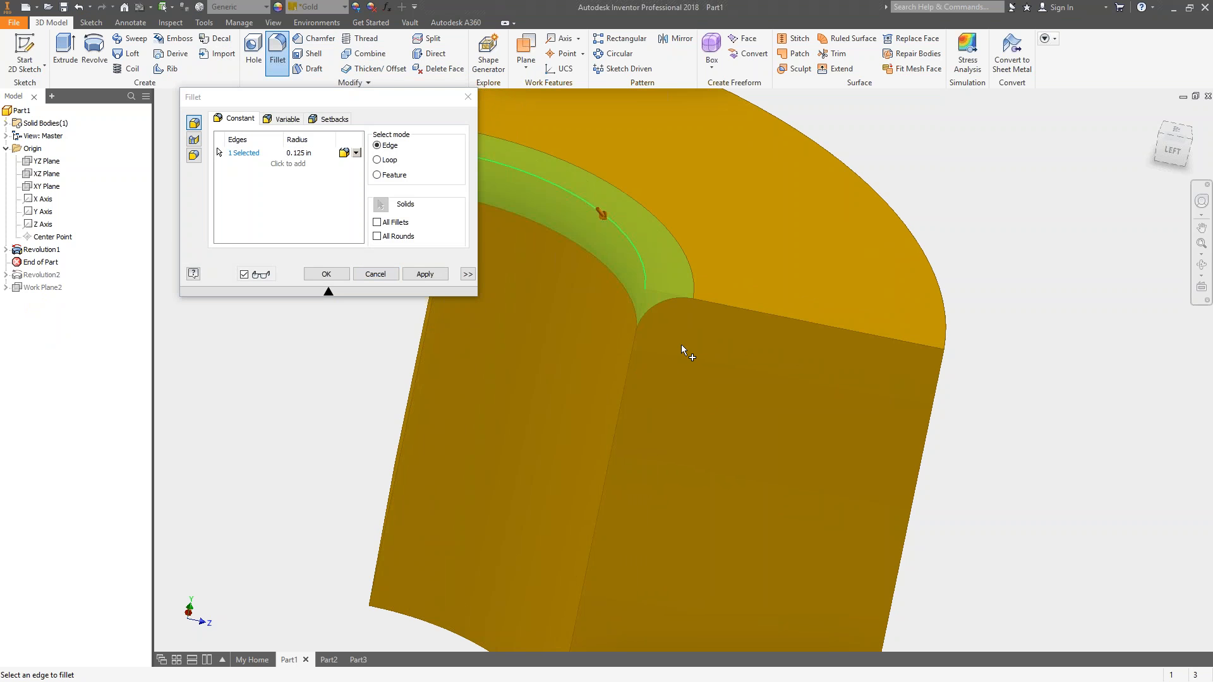
click(744, 316)
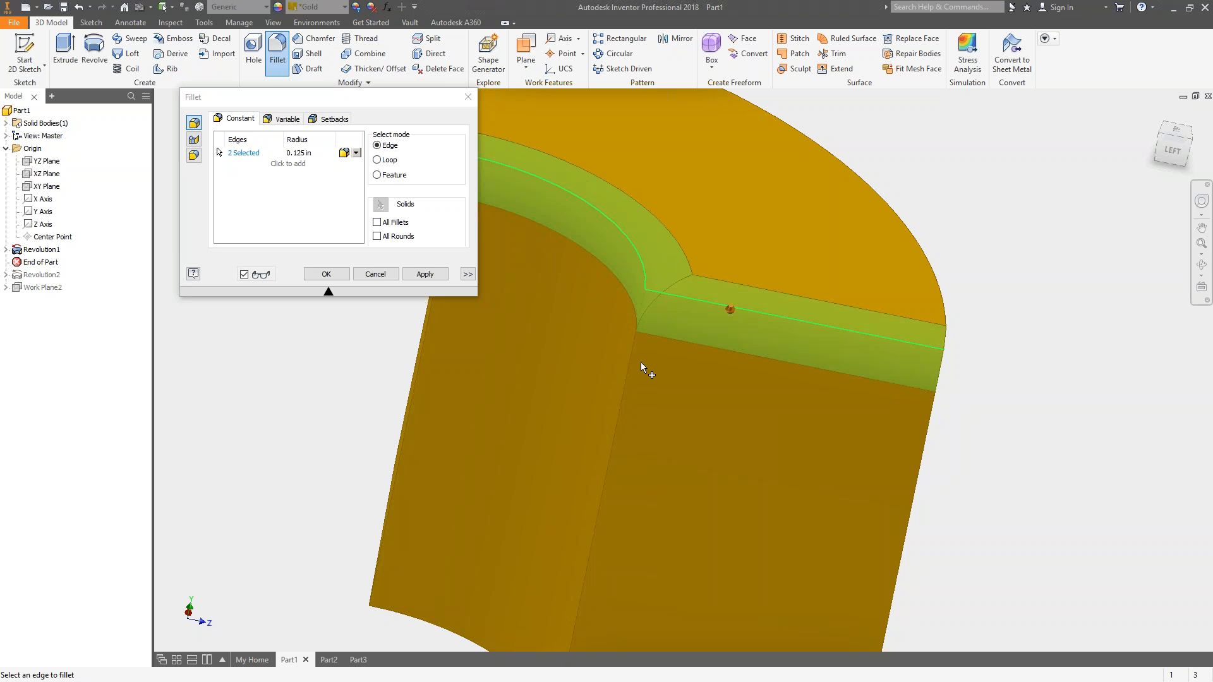
click(424, 274)
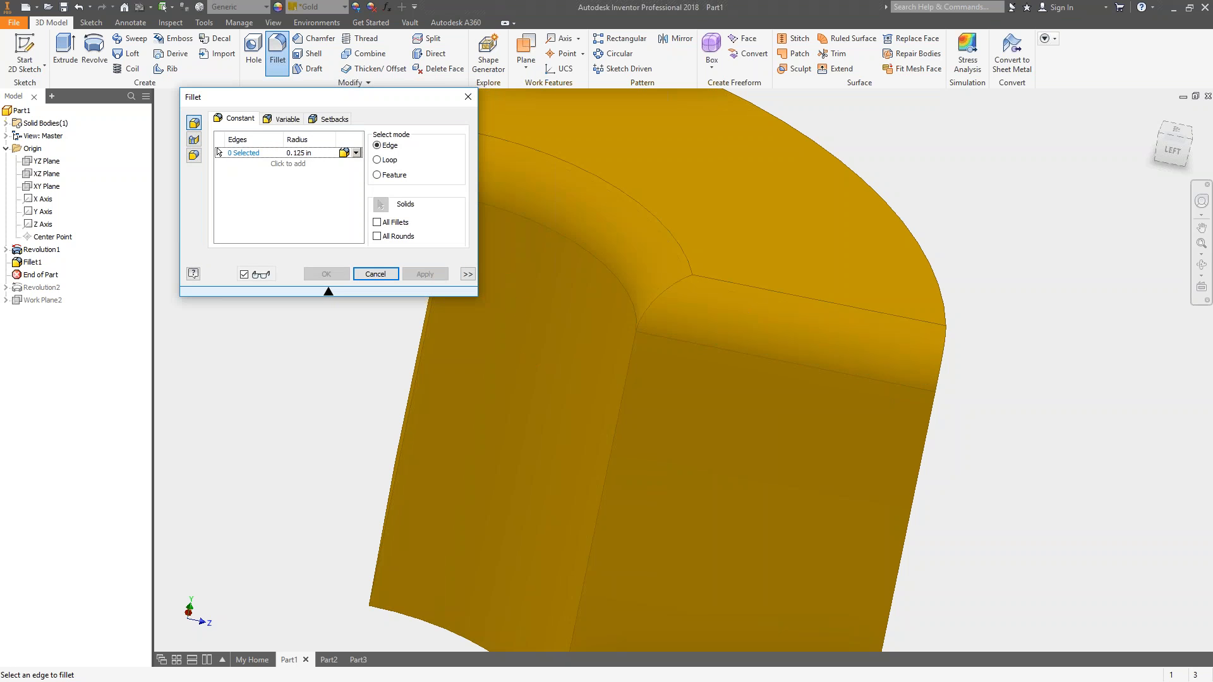
- Add a 0.125 in fillet along the vertical inner corner edge that meets the filleted top edges
click(624, 379)
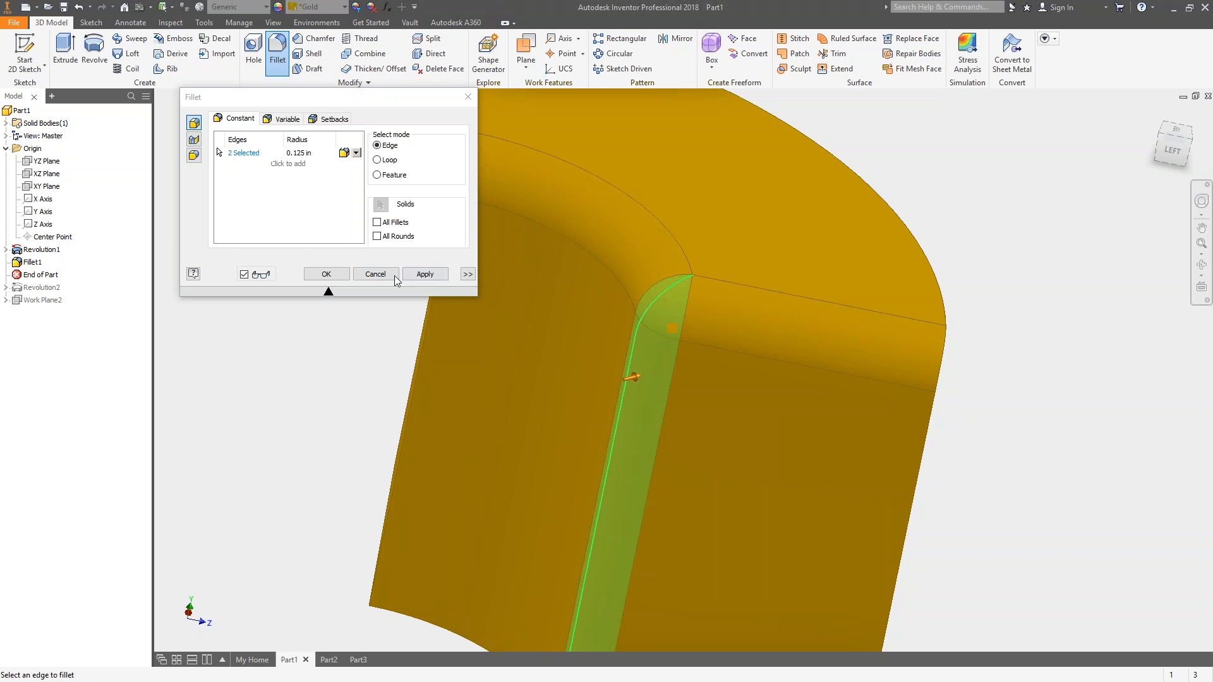
click(424, 273)
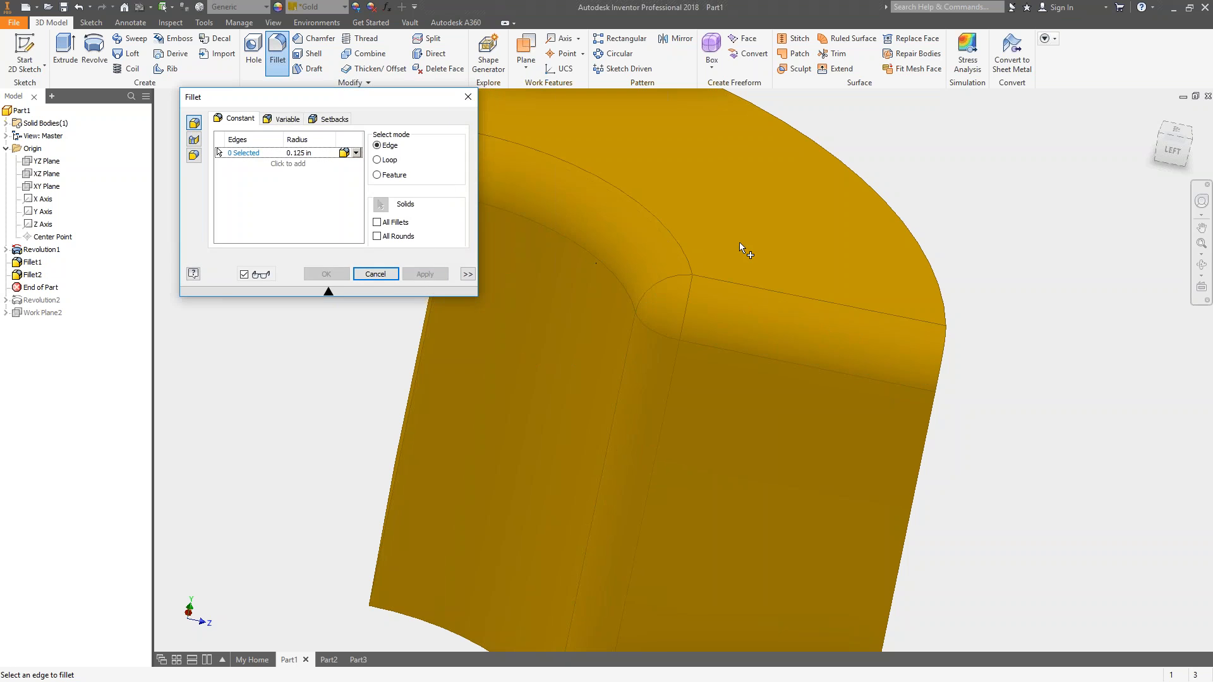
click(375, 273)
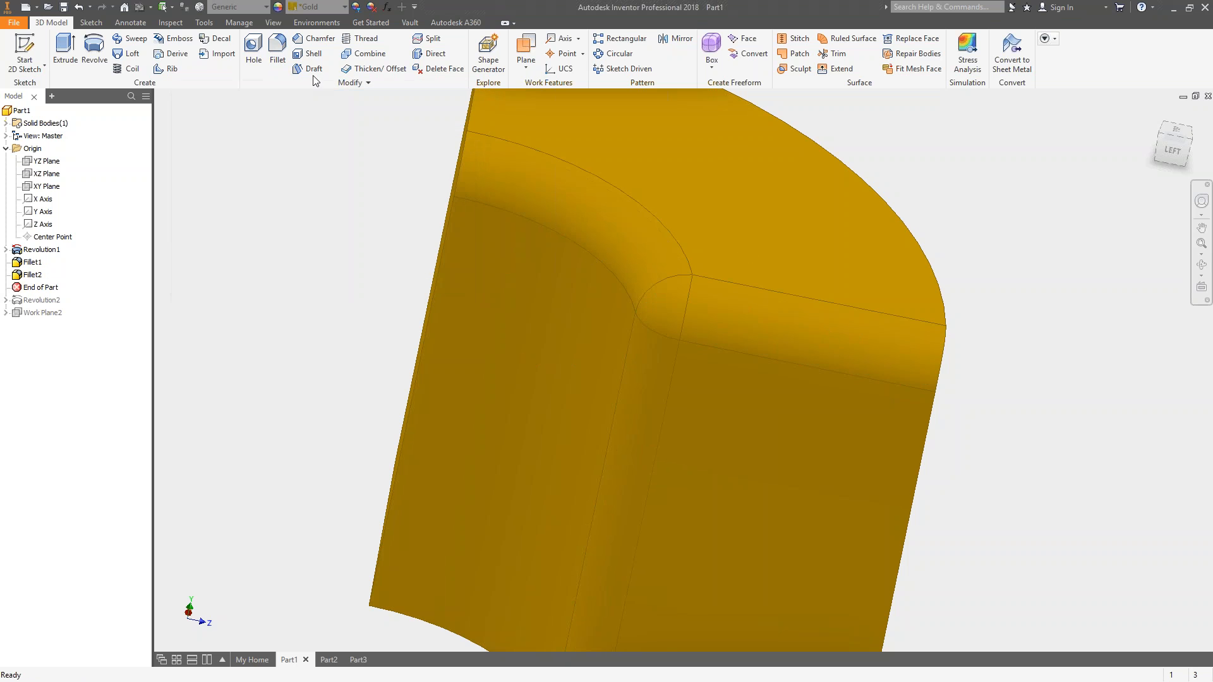
- Undo the vertical corner fillet and the top edge fillet
click(83, 11)
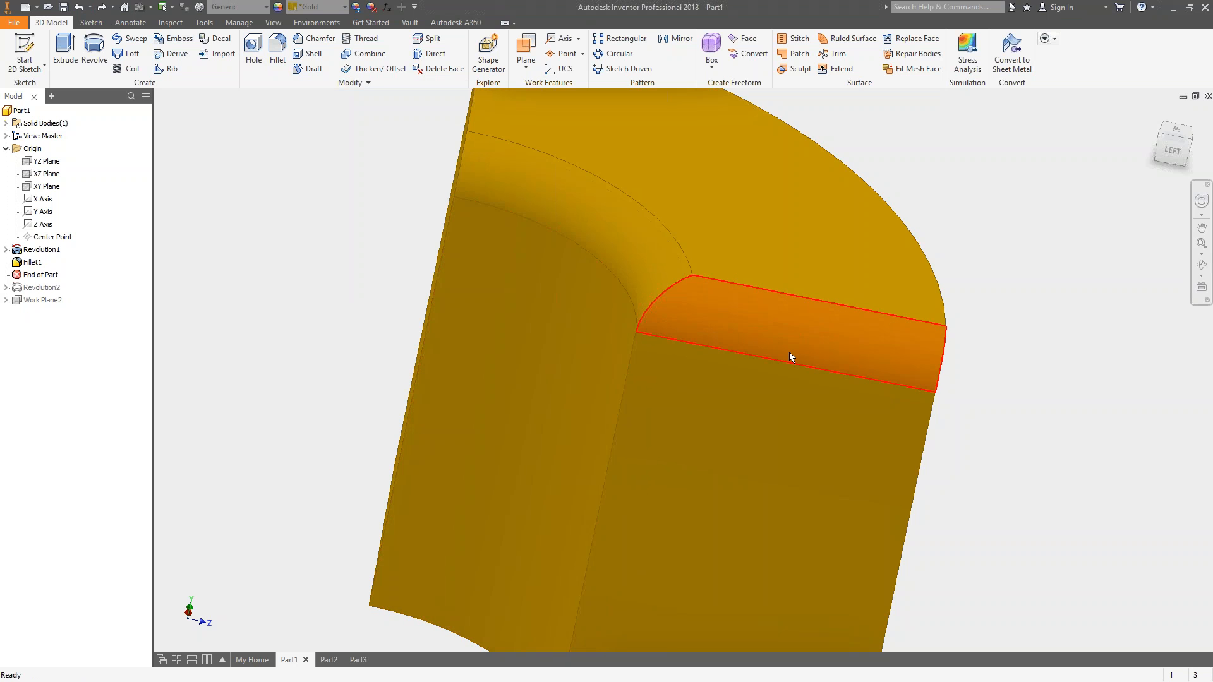
mouse_move(790, 351)
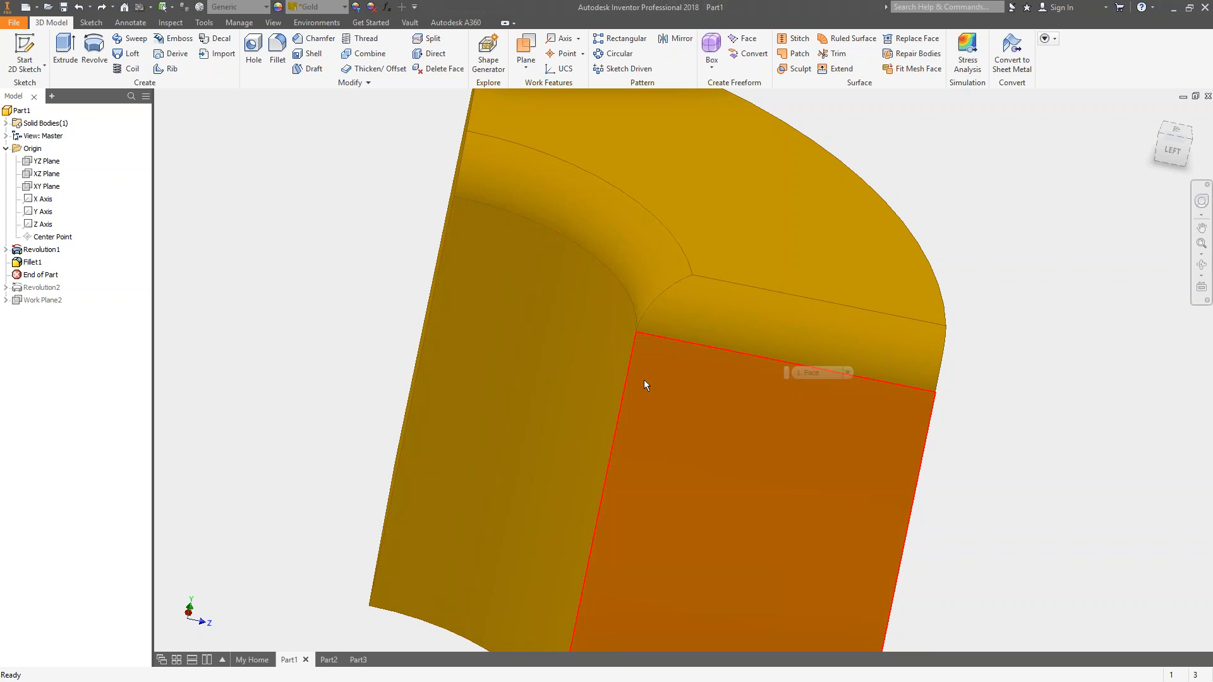
key(ctrl+z)
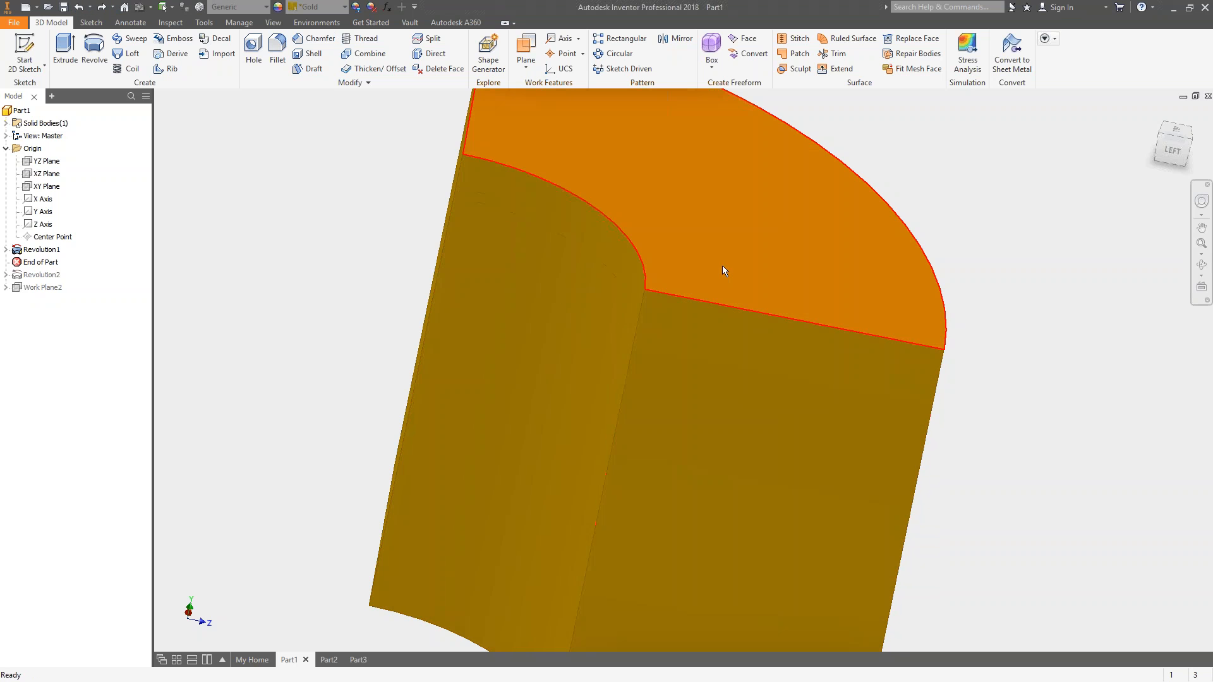
- Fillet all four edges around the top face at 0.125 in and close the fillet command
click(271, 52)
click(518, 170)
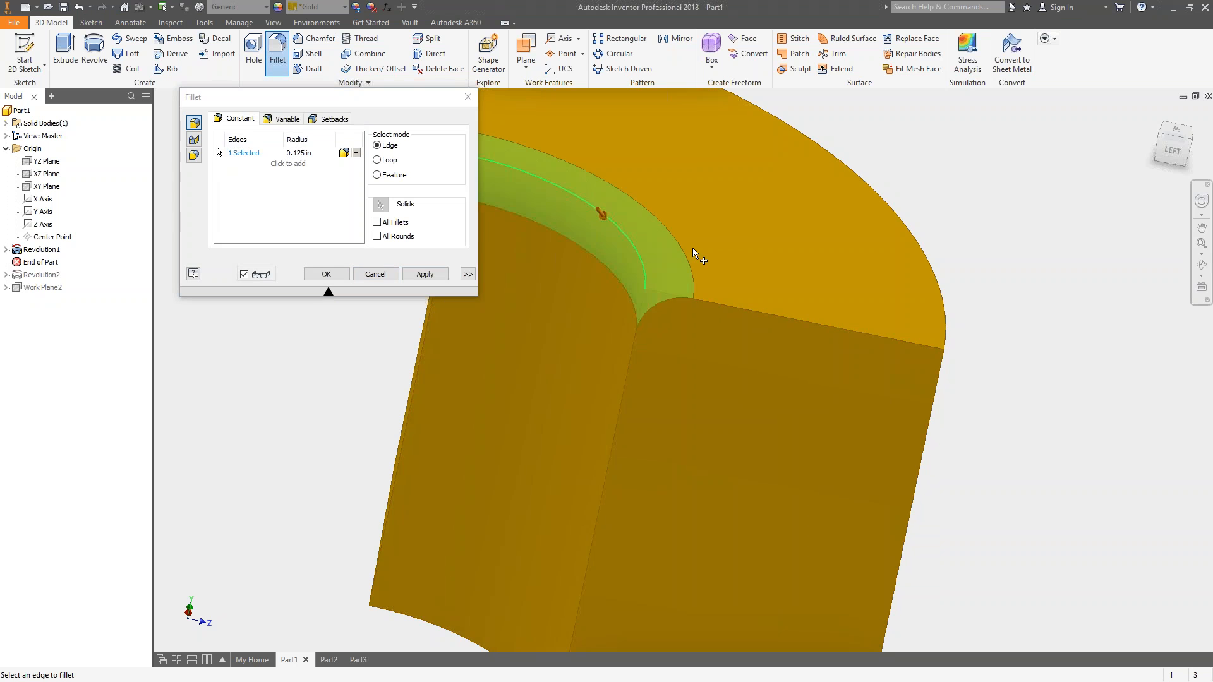
middle_drag(692, 248, 749, 349)
click(793, 407)
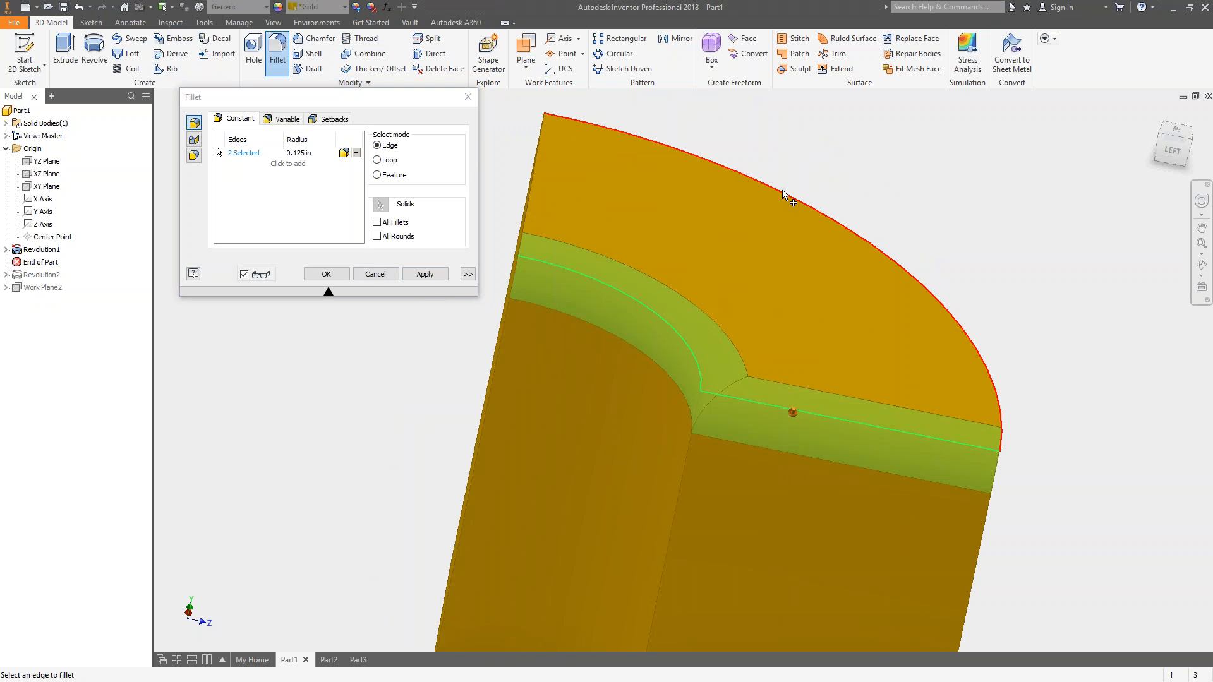
click(784, 193)
click(525, 219)
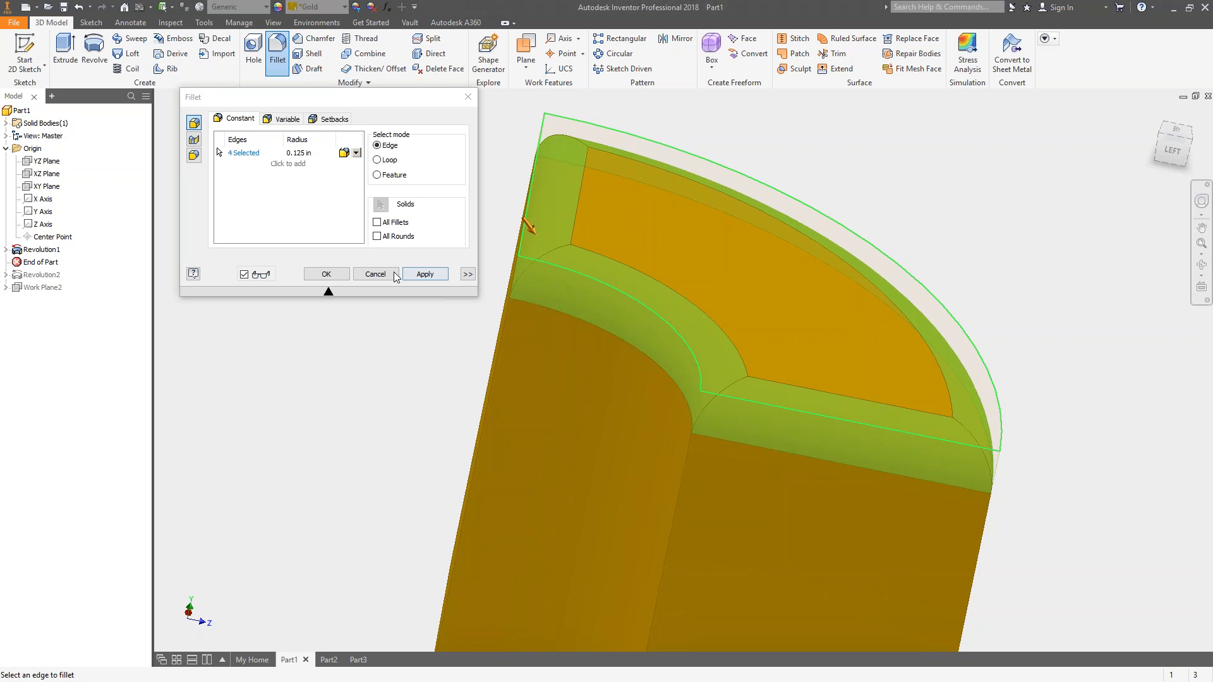
click(424, 274)
key(F4)
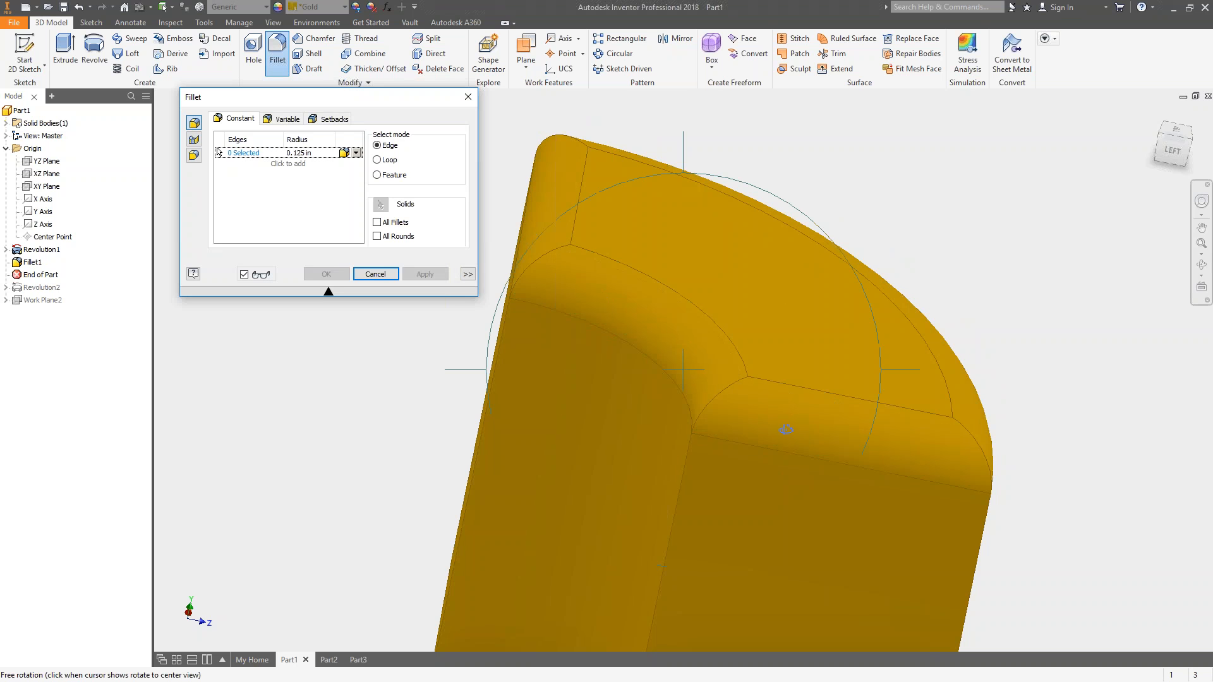
drag(777, 411, 708, 389)
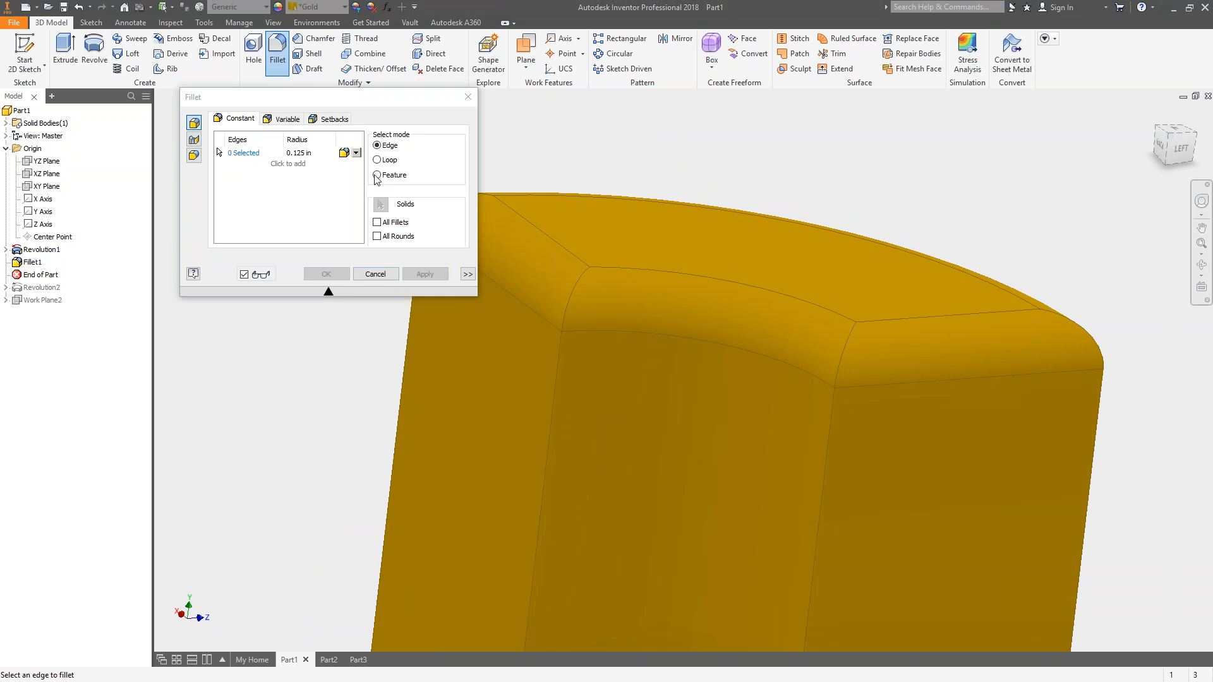
click(375, 274)
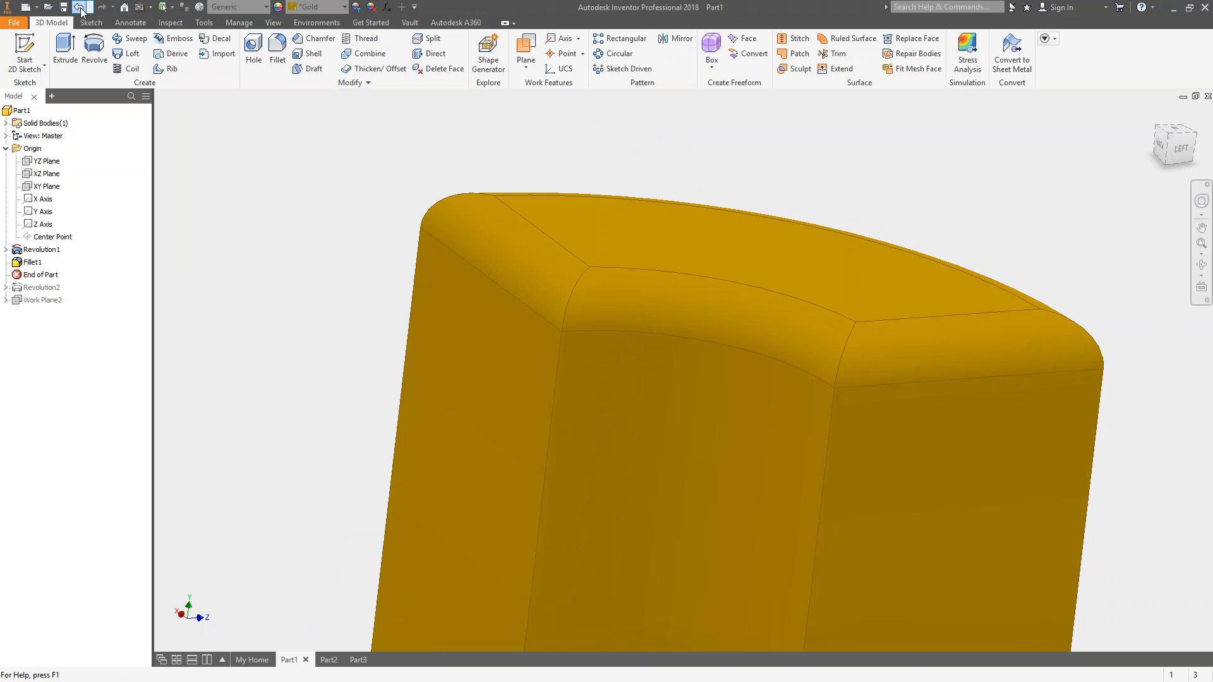
- Undo the top face fillet, and fillet the body's four vertical corner edges at 0.125 in
click(79, 7)
click(276, 49)
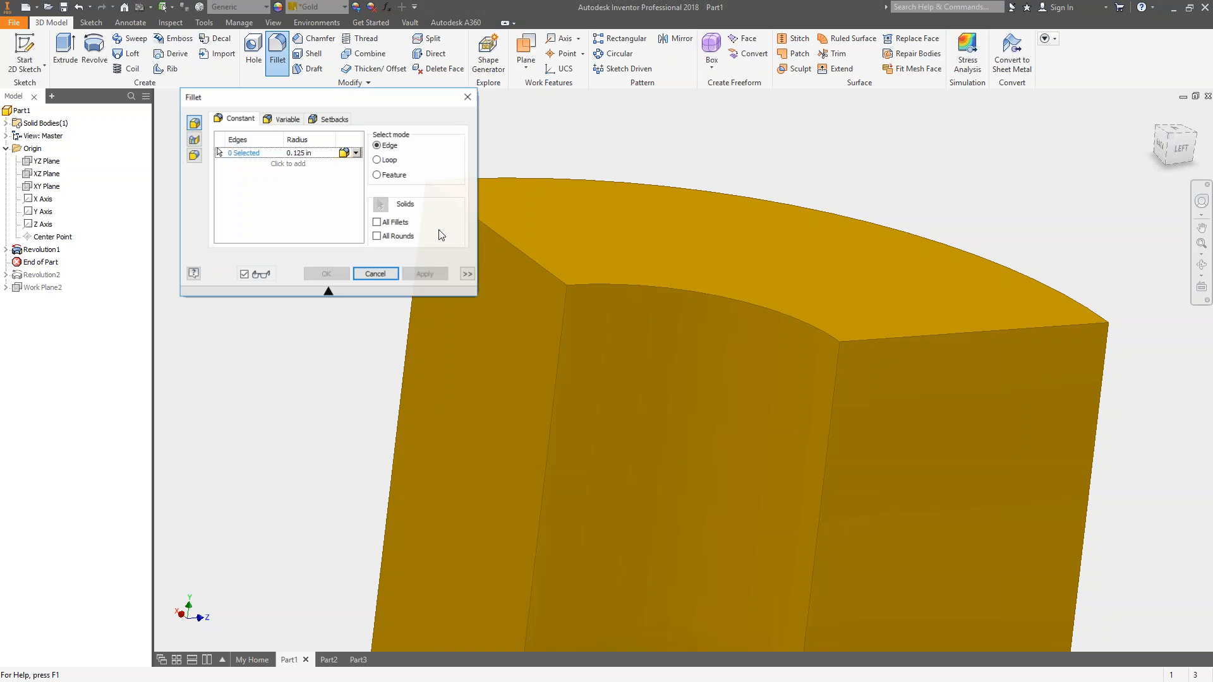
click(411, 339)
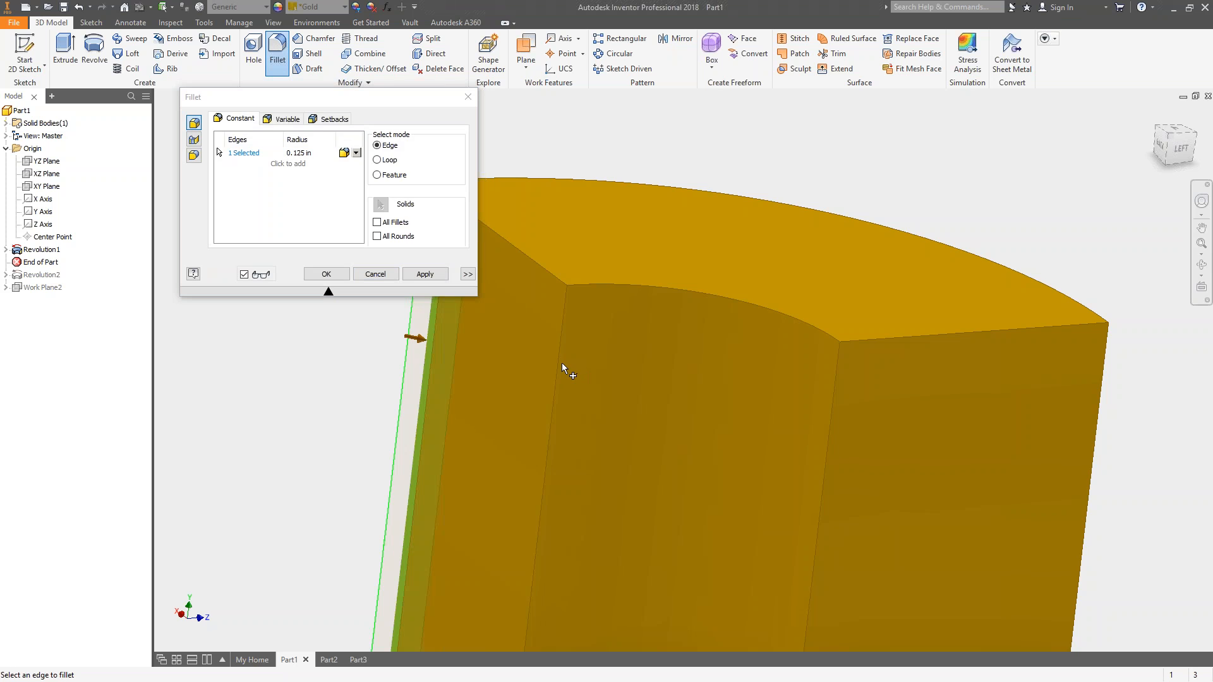
click(559, 363)
click(1105, 373)
key(F4)
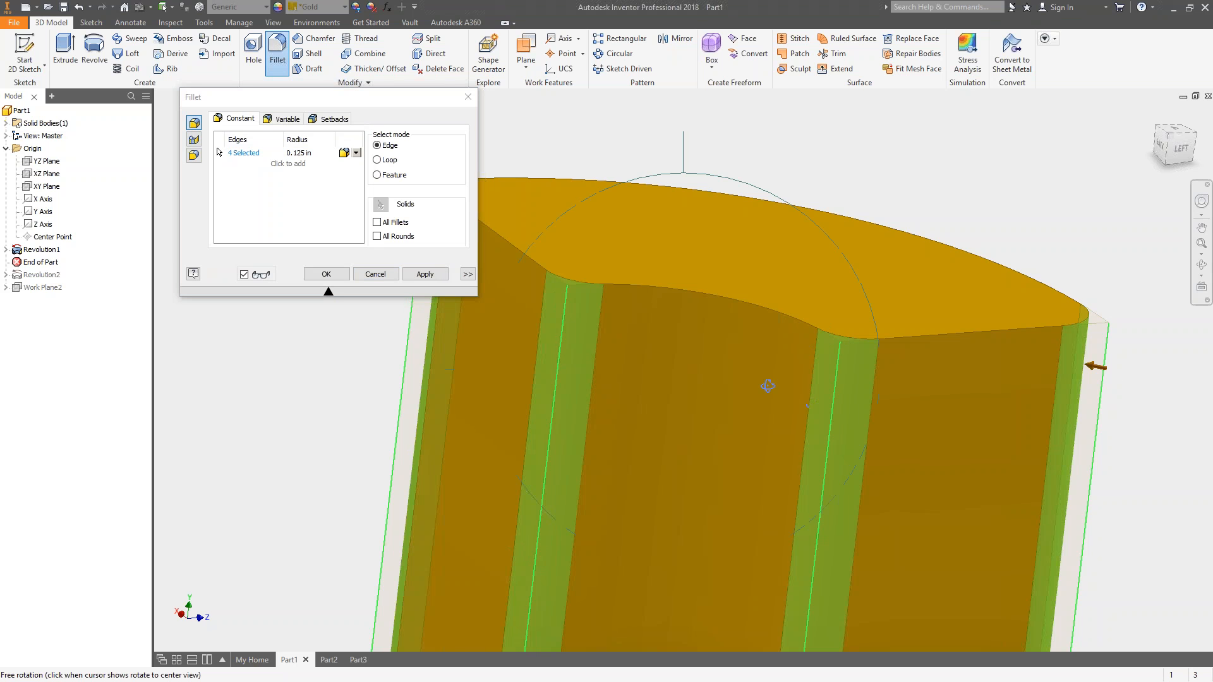
drag(768, 385, 663, 353)
click(425, 274)
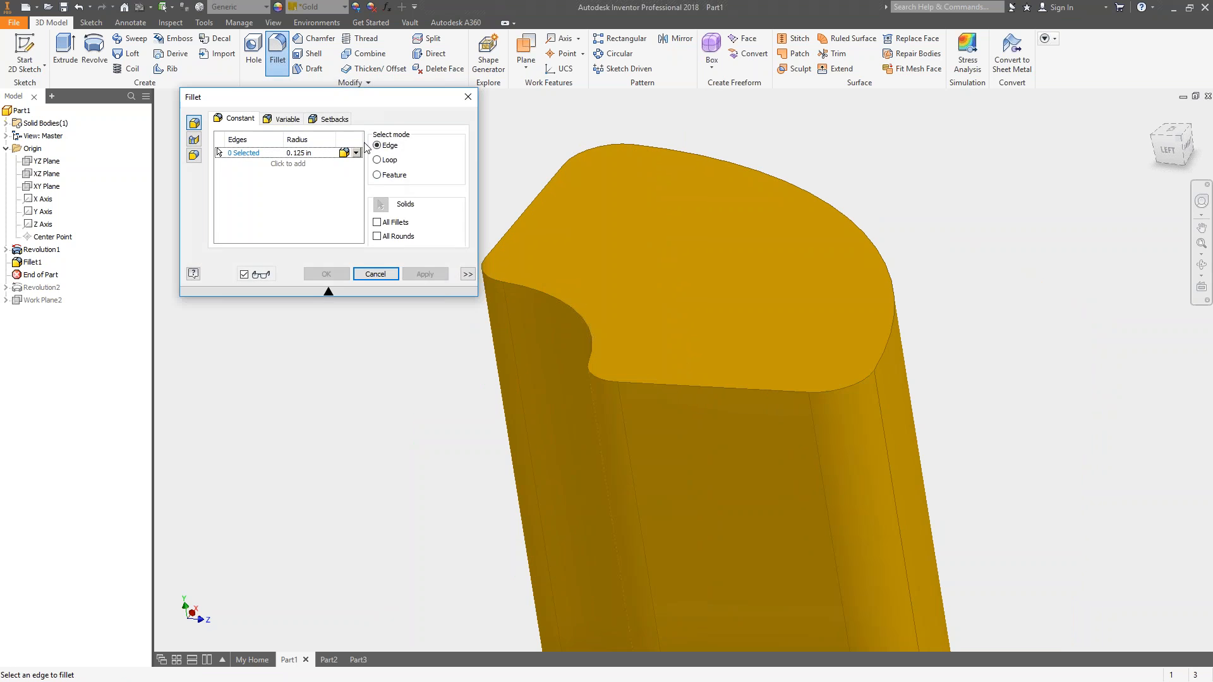
- Try a 0.125 in fillet on the top and bottom face loops using Loop select mode, and cancel it
drag(404, 99, 319, 74)
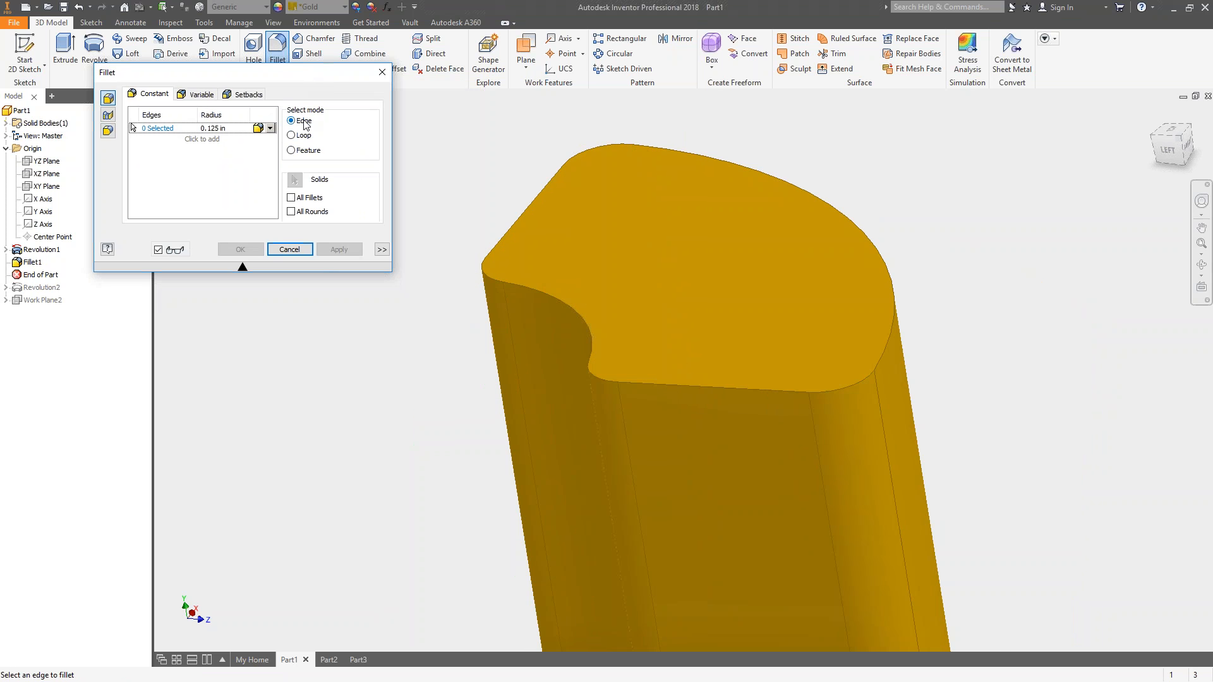
click(291, 136)
click(536, 288)
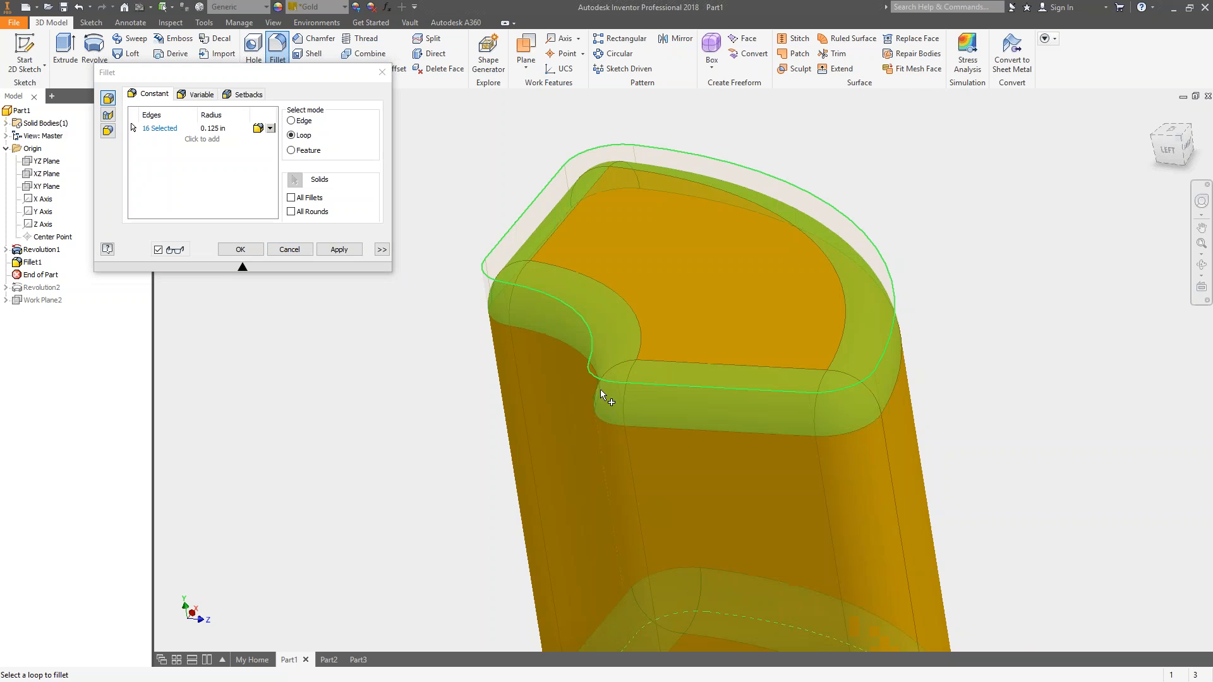
scroll(692, 353, up, 3)
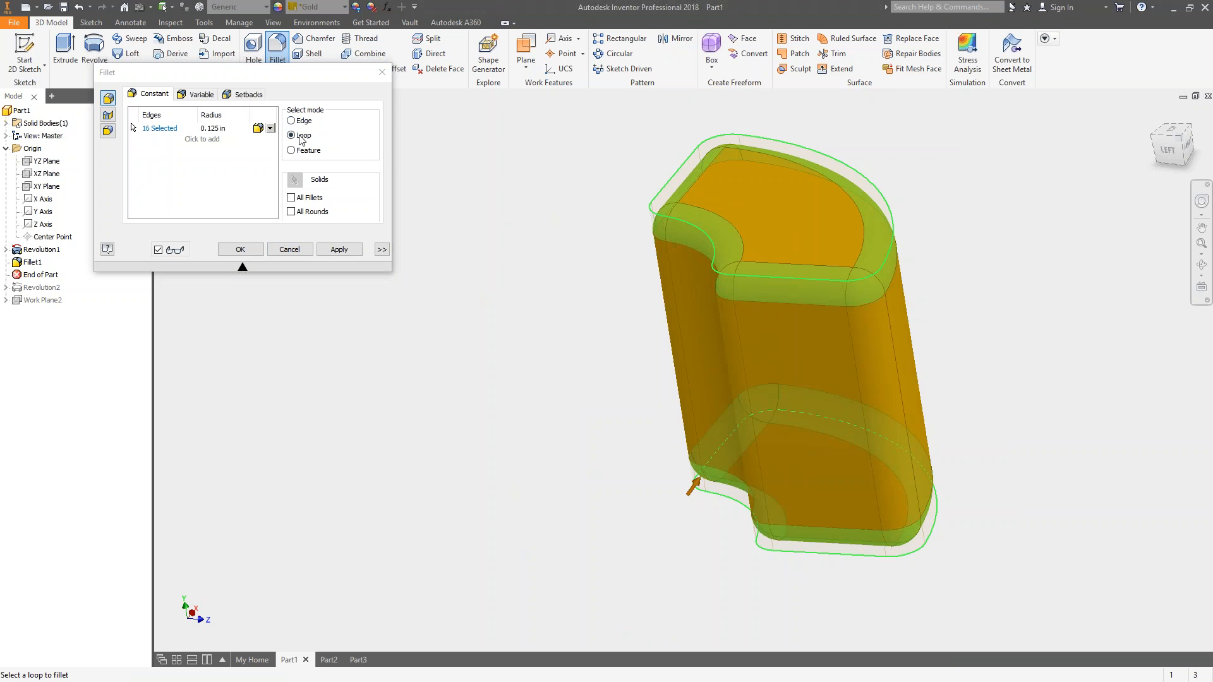
click(289, 250)
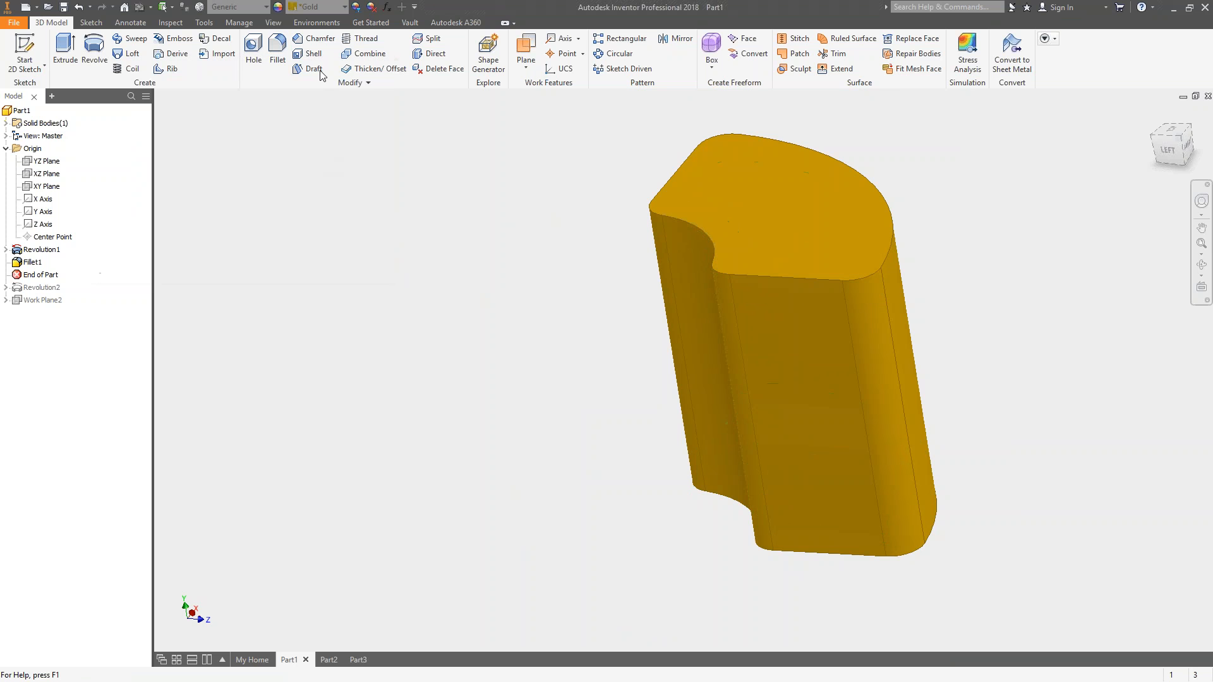
- Preview a 0.125 in fillet on the top face's tangent edge chain using Edge select mode, and cancel it
click(277, 48)
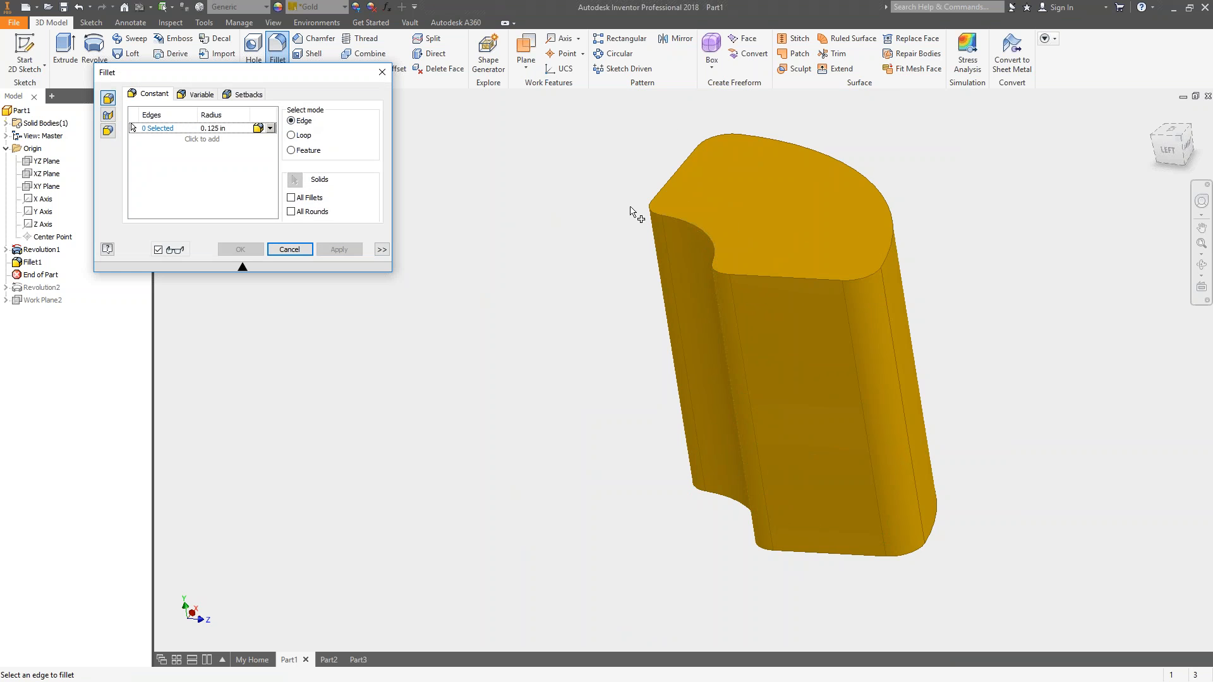
click(763, 278)
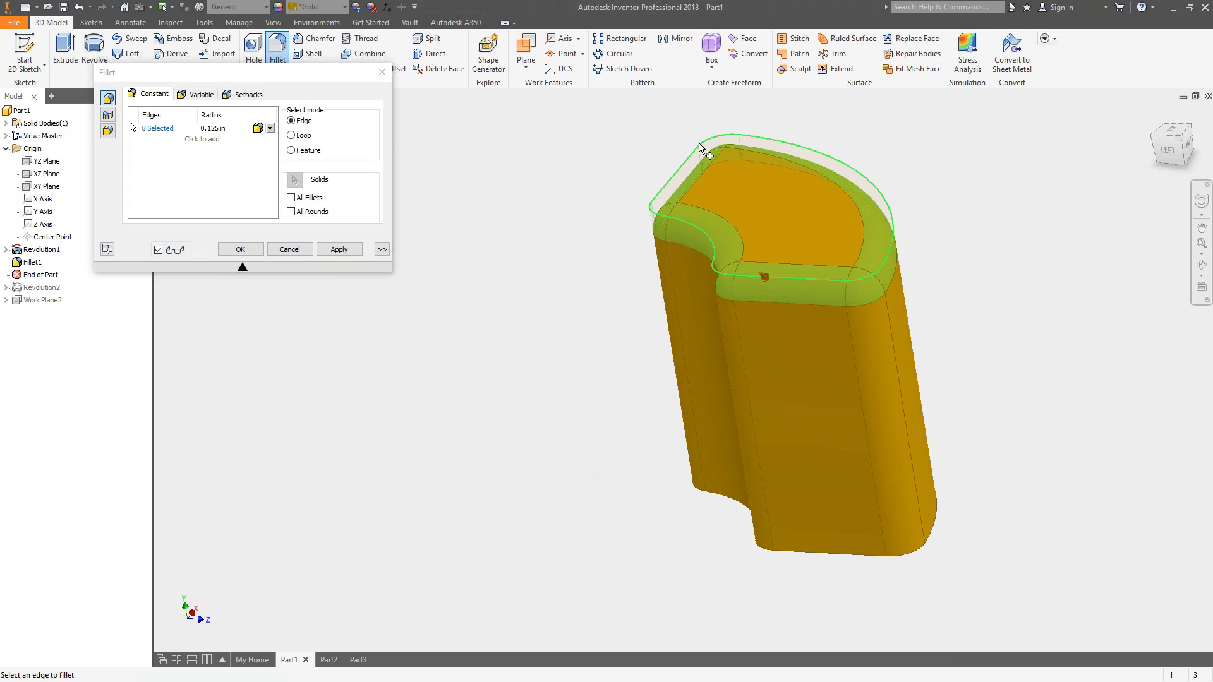
click(304, 138)
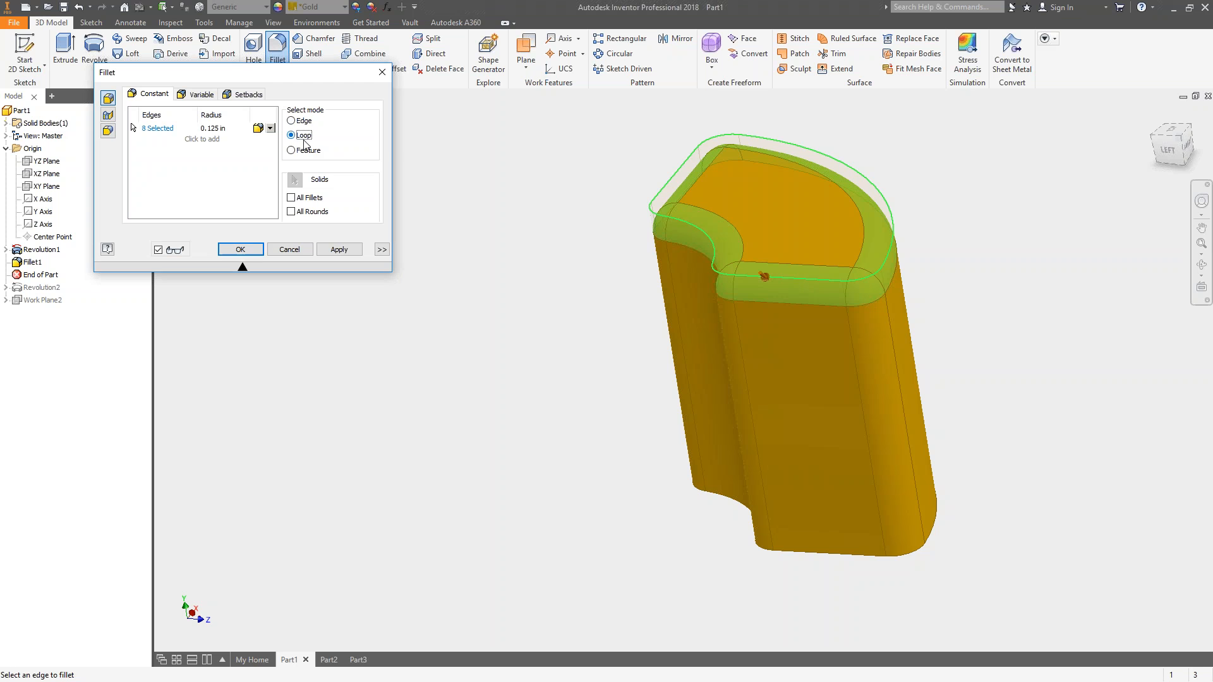
click(289, 249)
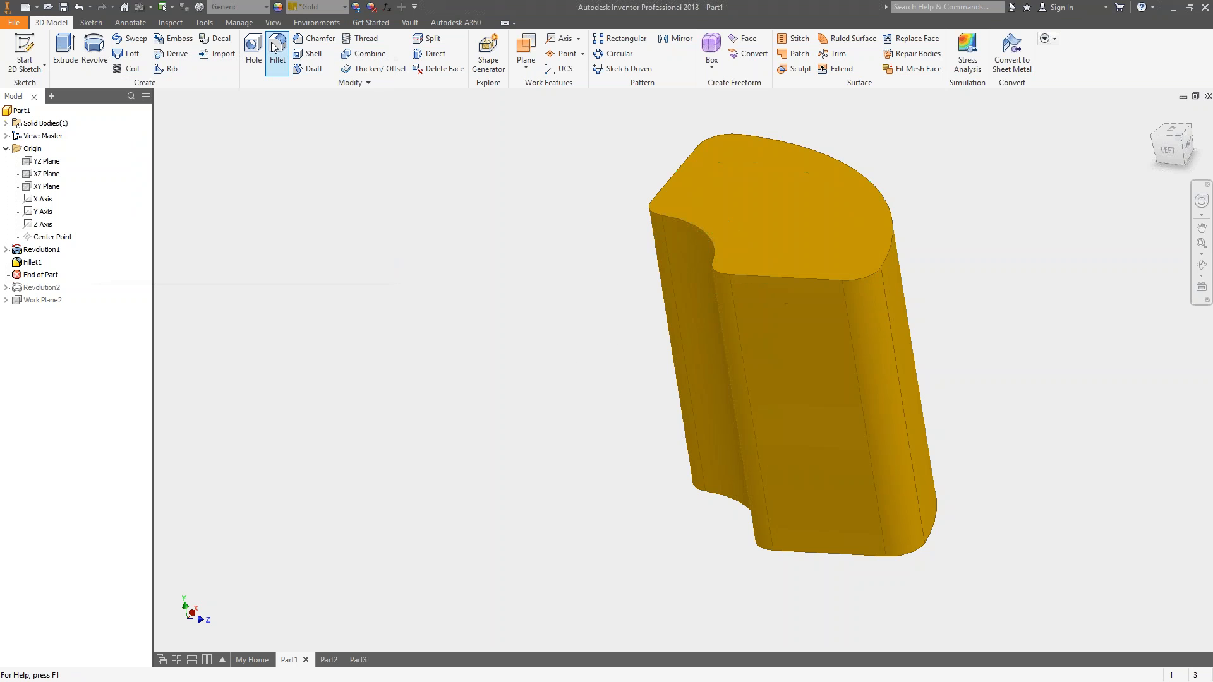
- Preview the 0.125 in loop fillet around the top and bottom faces again, and cancel the command
click(276, 50)
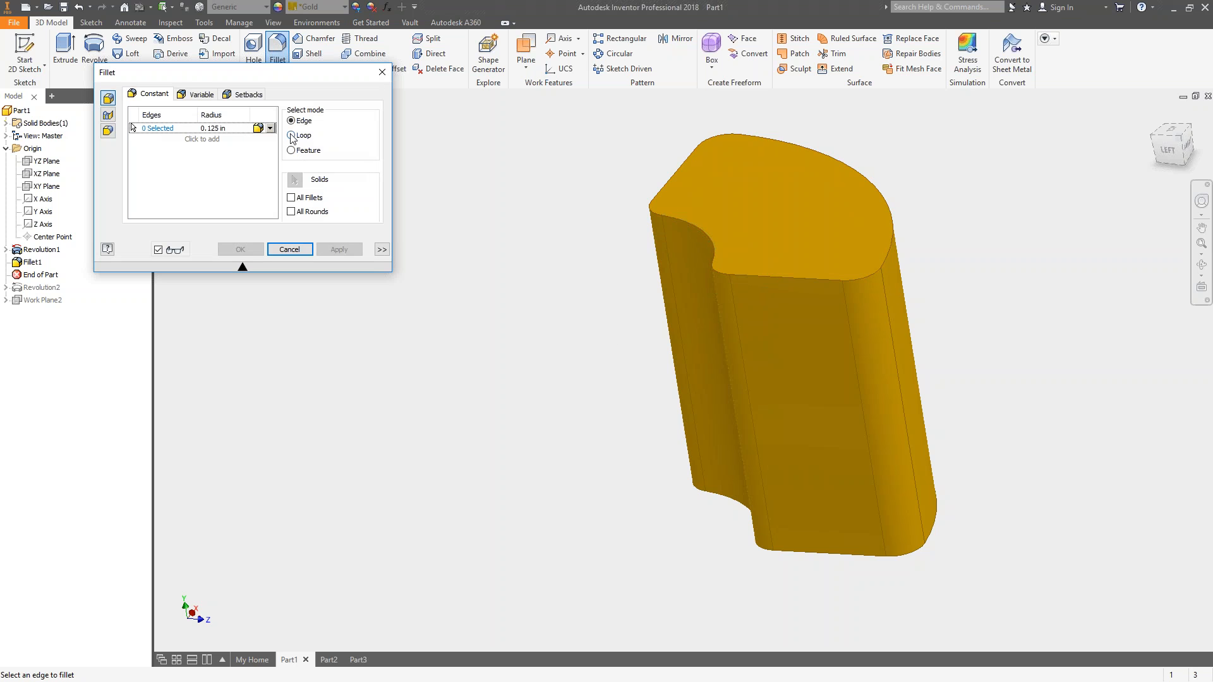
click(705, 237)
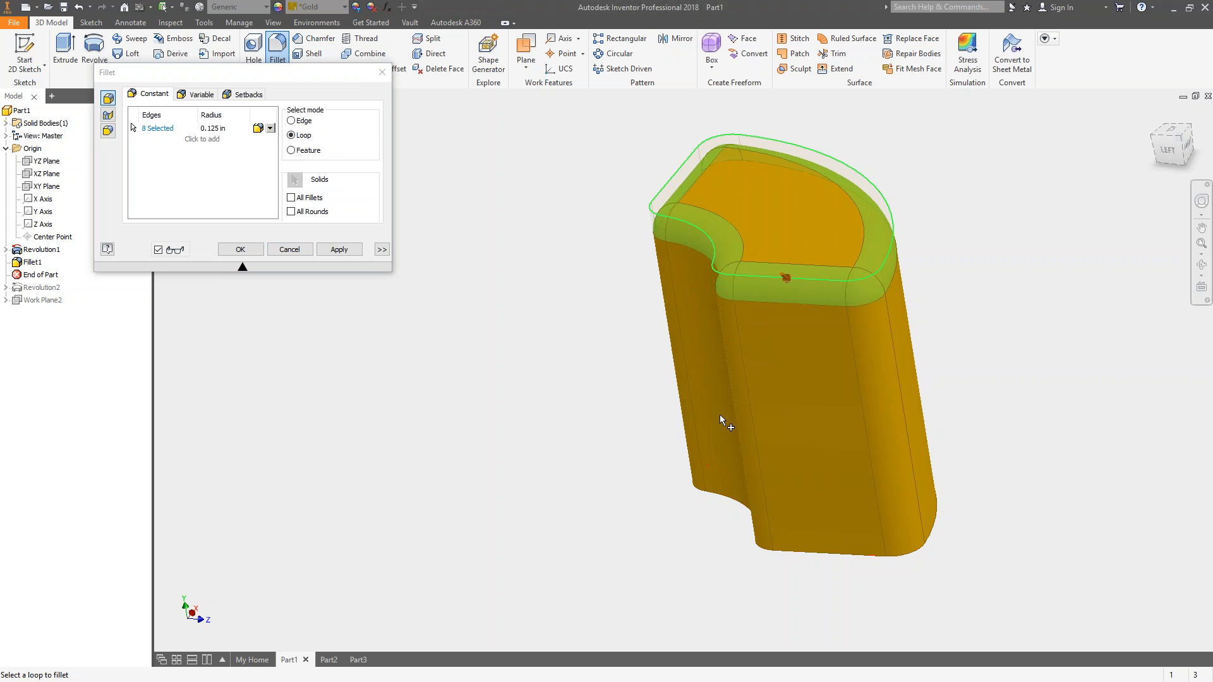
click(731, 496)
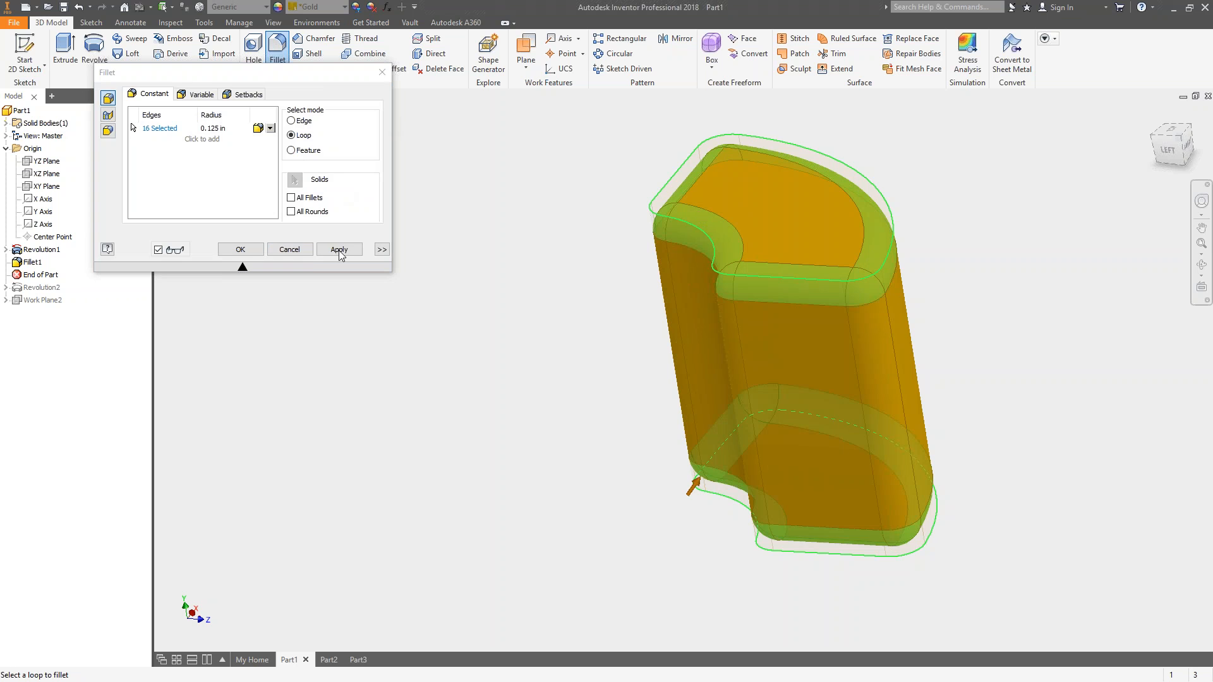
click(288, 250)
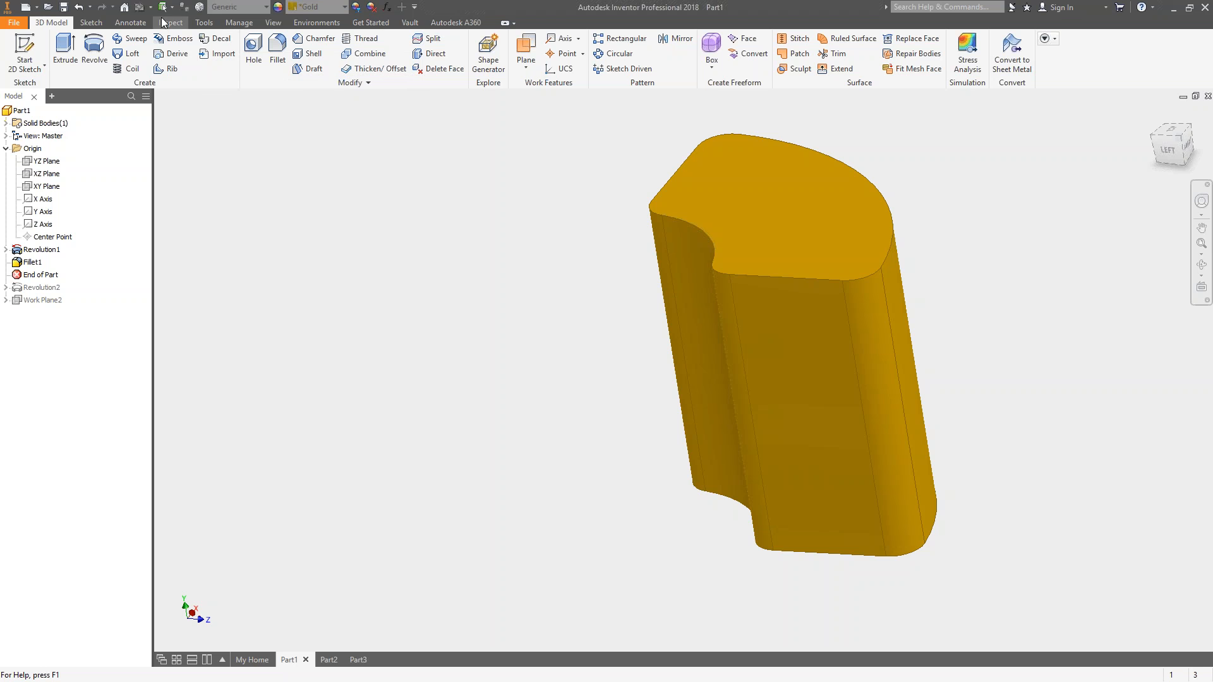
- Undo the vertical corner fillets, preview a 0.125 in fillet with All Fillets and All Rounds enabled, and cancel it
click(77, 8)
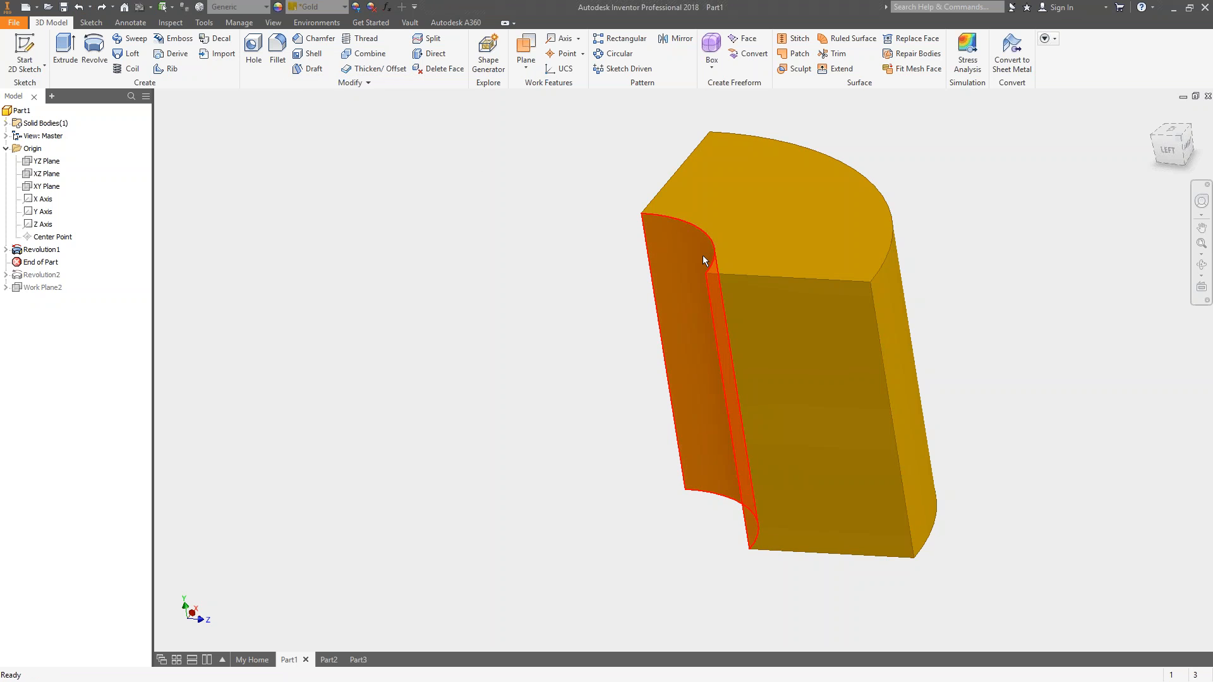
mouse_move(723, 276)
click(283, 53)
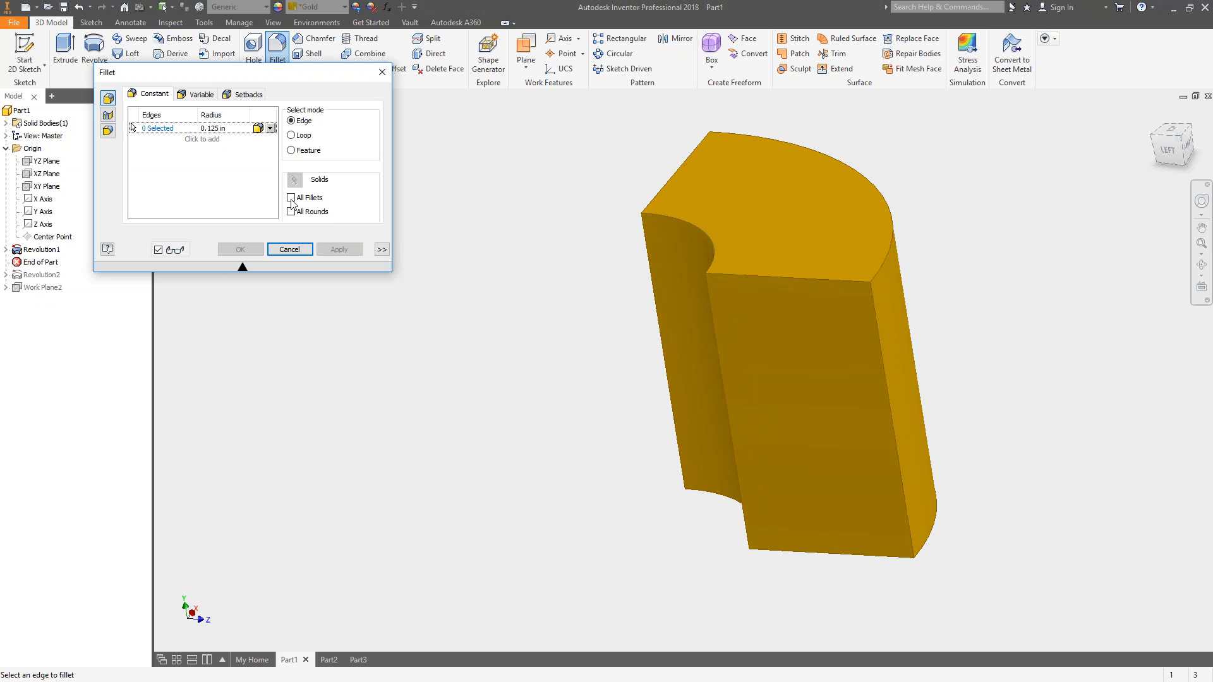
click(291, 198)
click(292, 212)
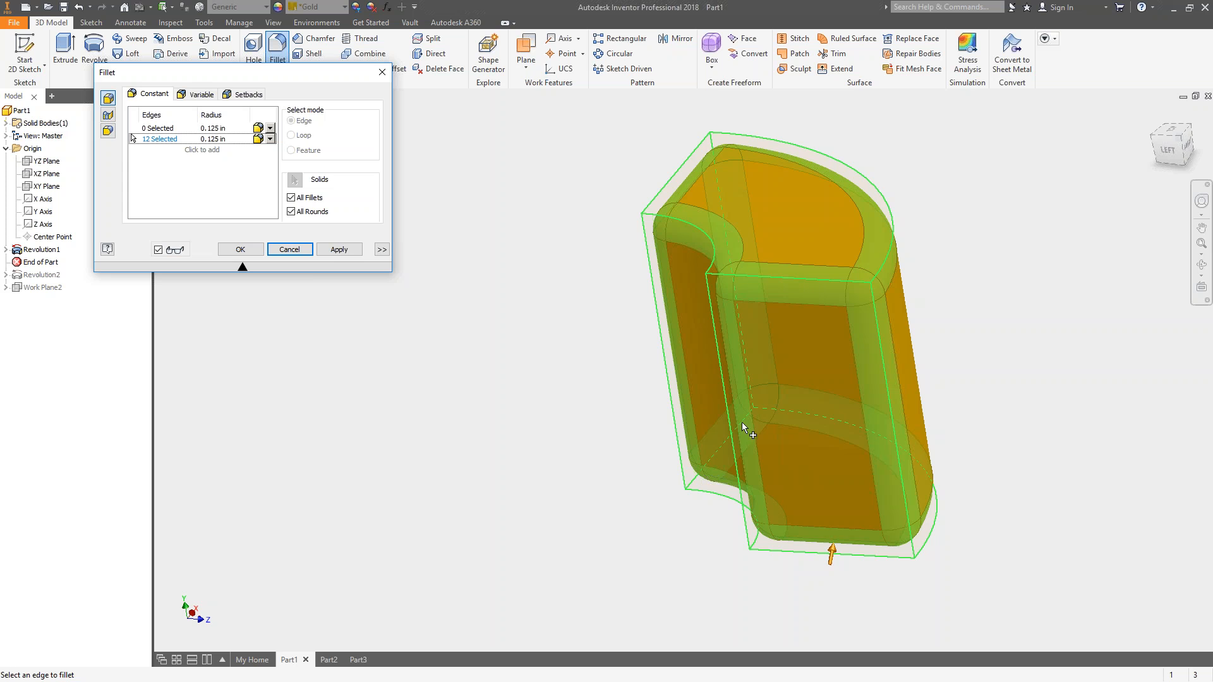
click(292, 250)
- Move End of Part below Revolution2, and fillet every edge at 0.125 in with All Fillets and All Rounds
drag(50, 261, 50, 278)
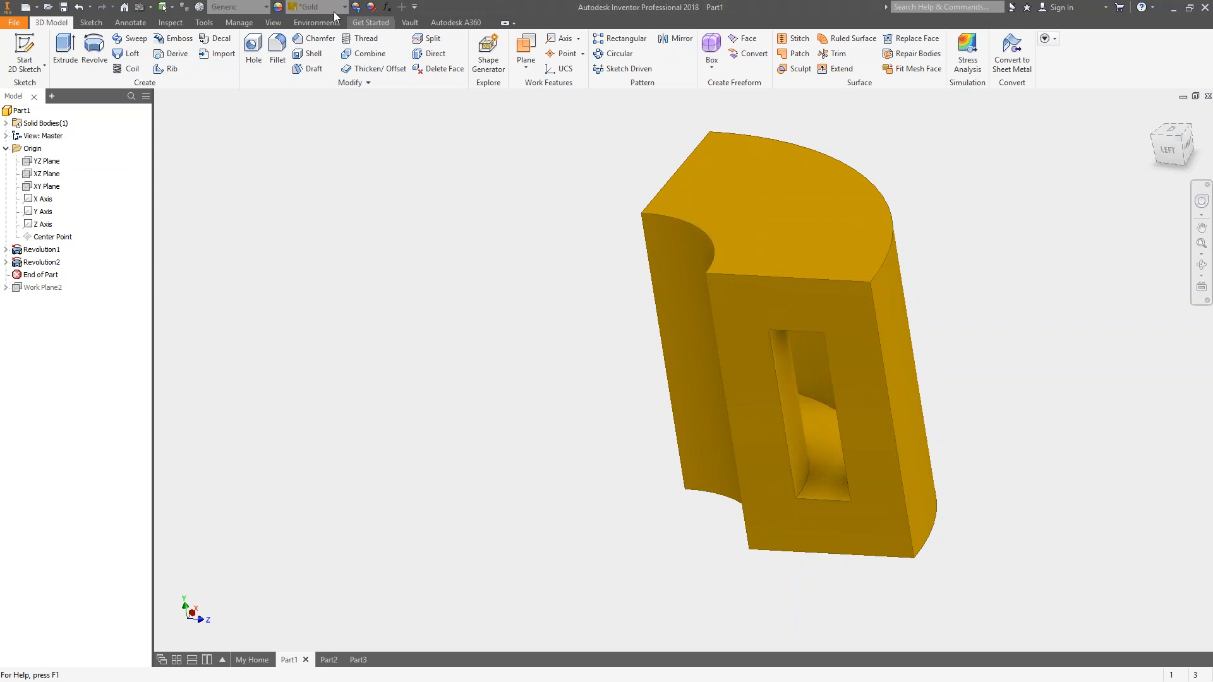
click(278, 54)
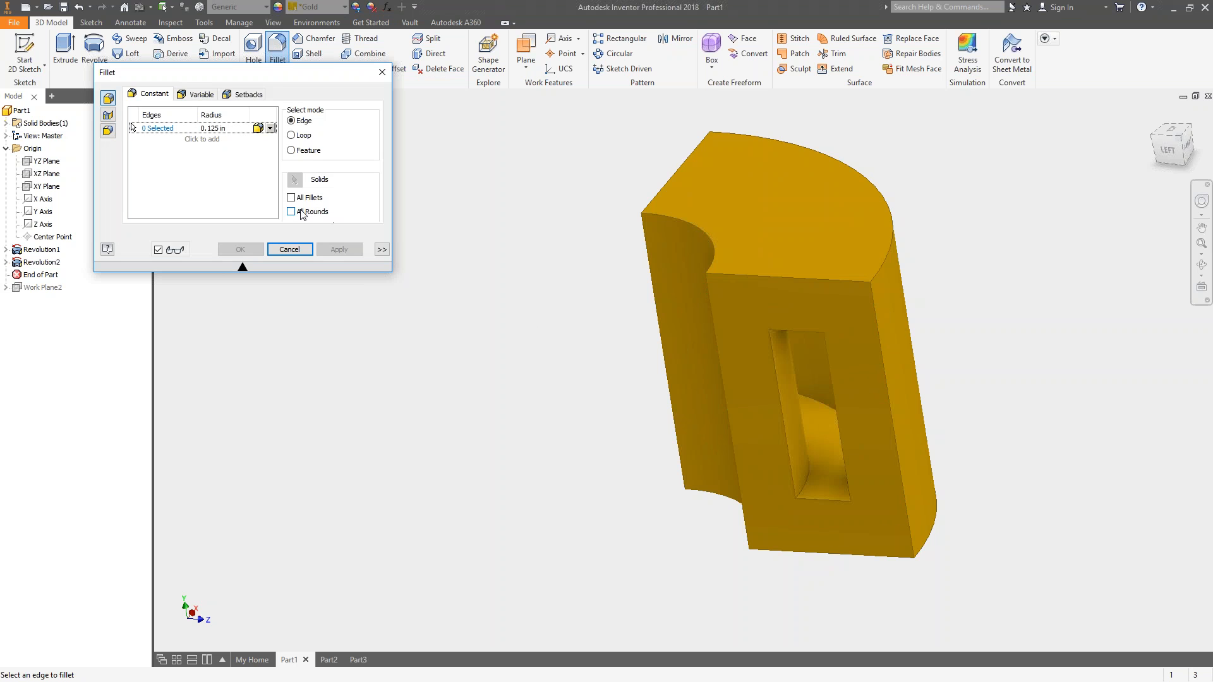
click(292, 199)
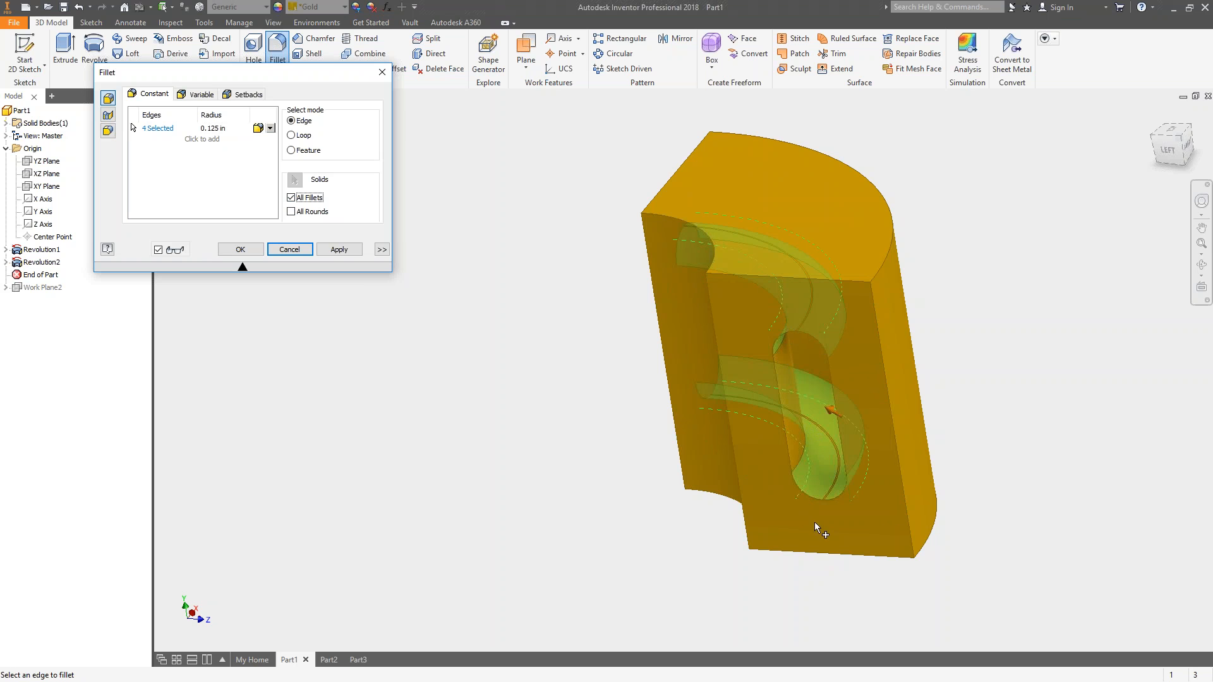
click(291, 212)
click(348, 253)
key(F4)
drag(675, 366, 866, 370)
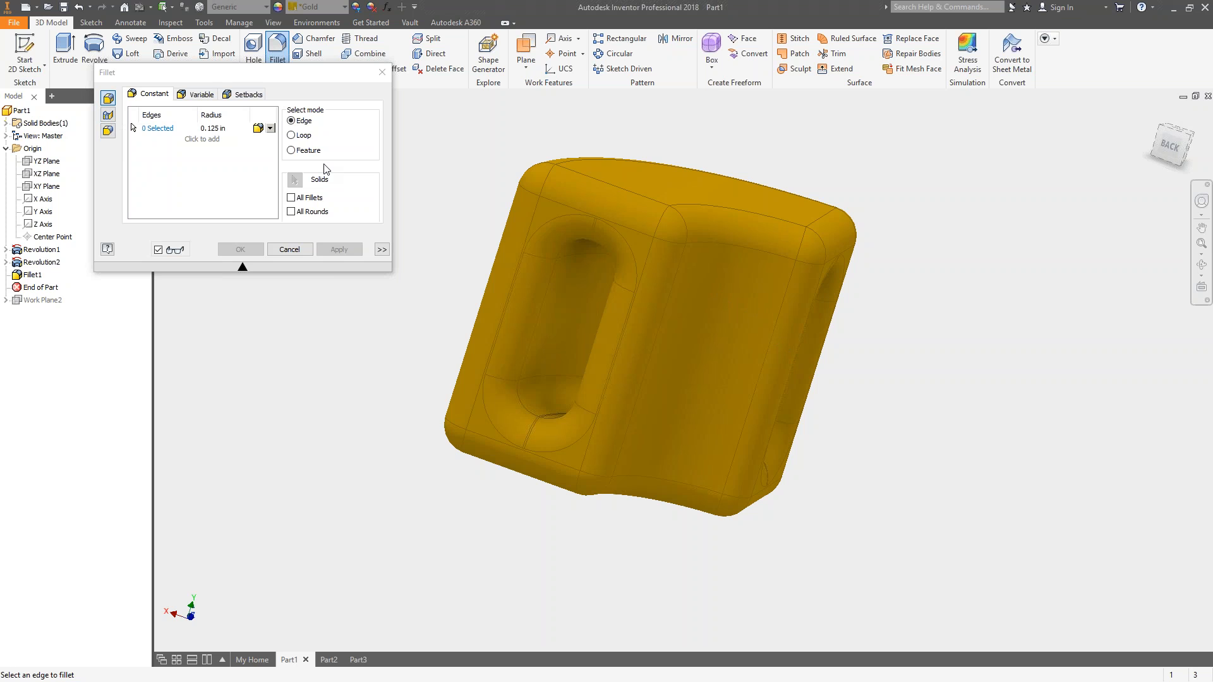
click(289, 250)
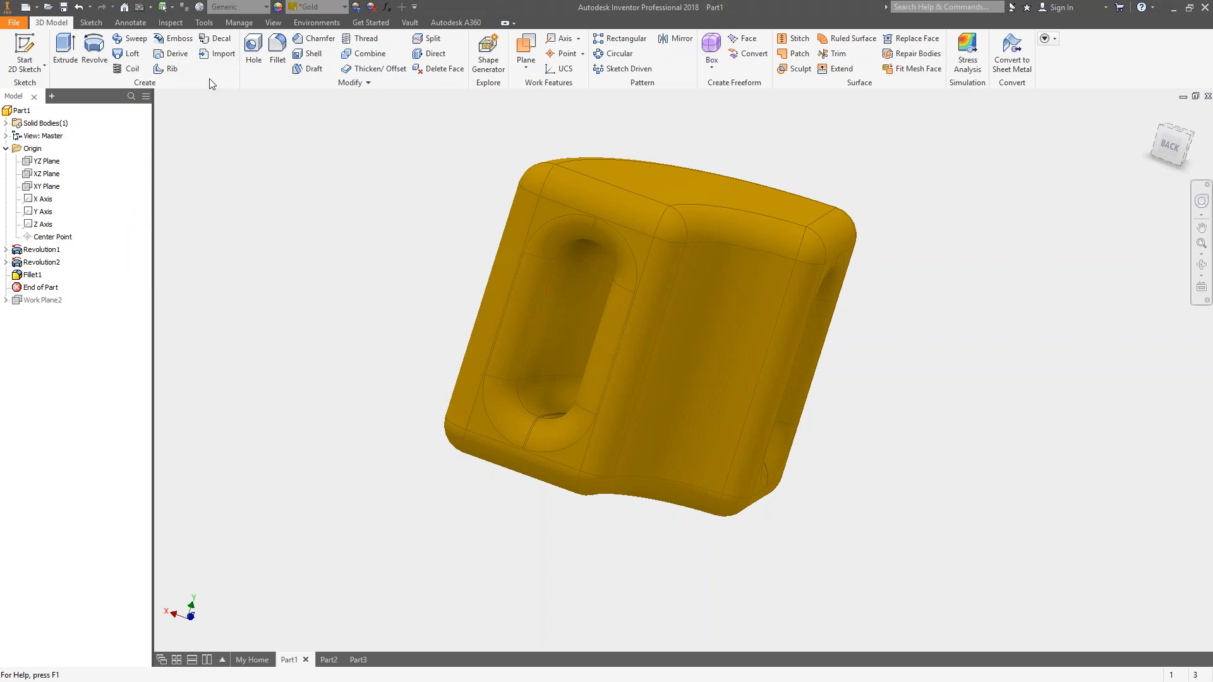
- Undo the fillet applied to all edges of the slotted body
click(79, 7)
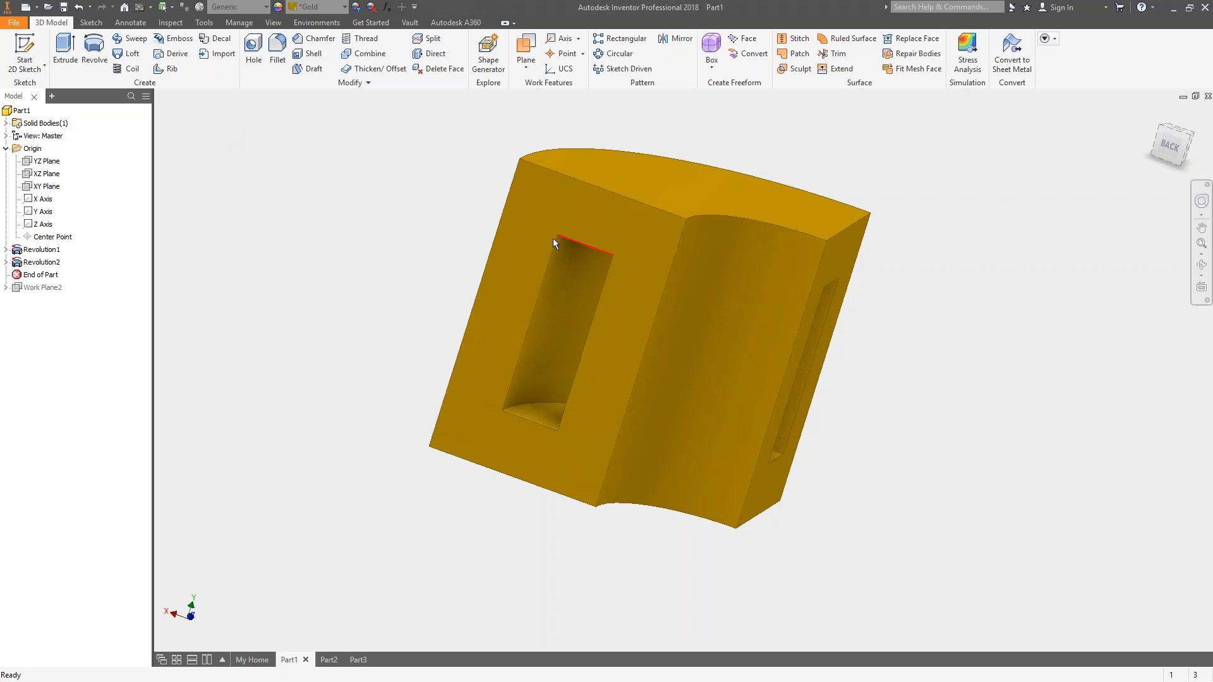
key(F4)
drag(771, 395, 808, 389)
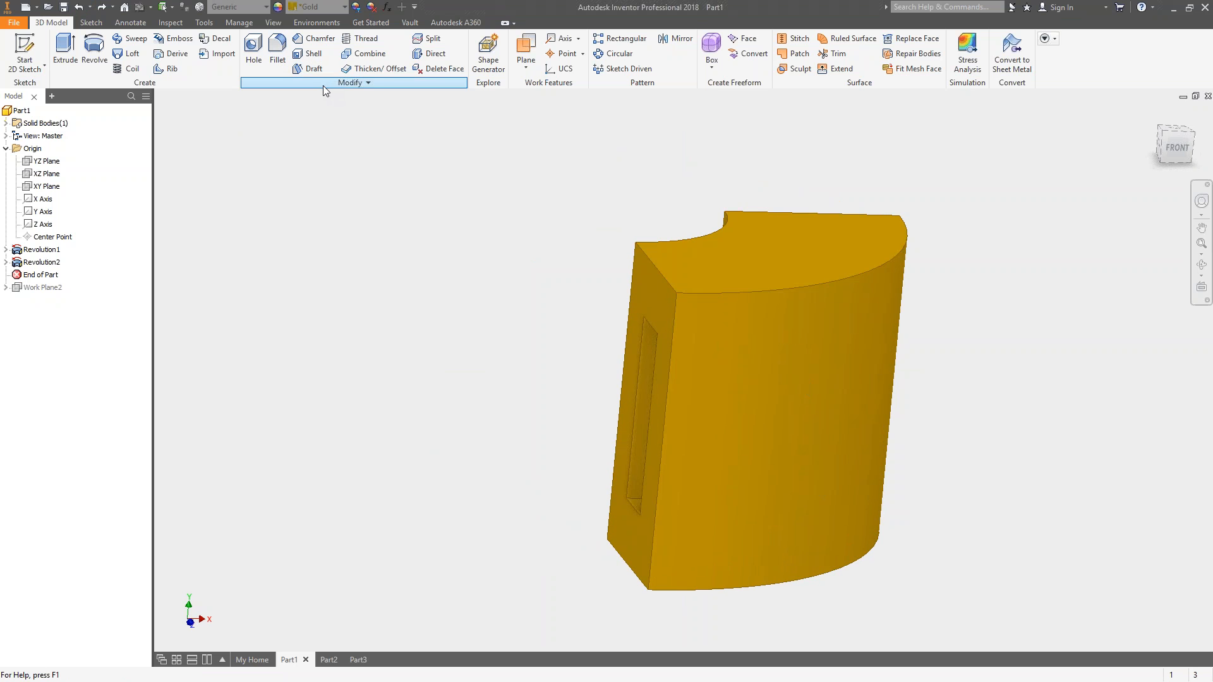
- Chamfer the top outer curved edge at 0.125 in, and undo the chamfer
click(314, 39)
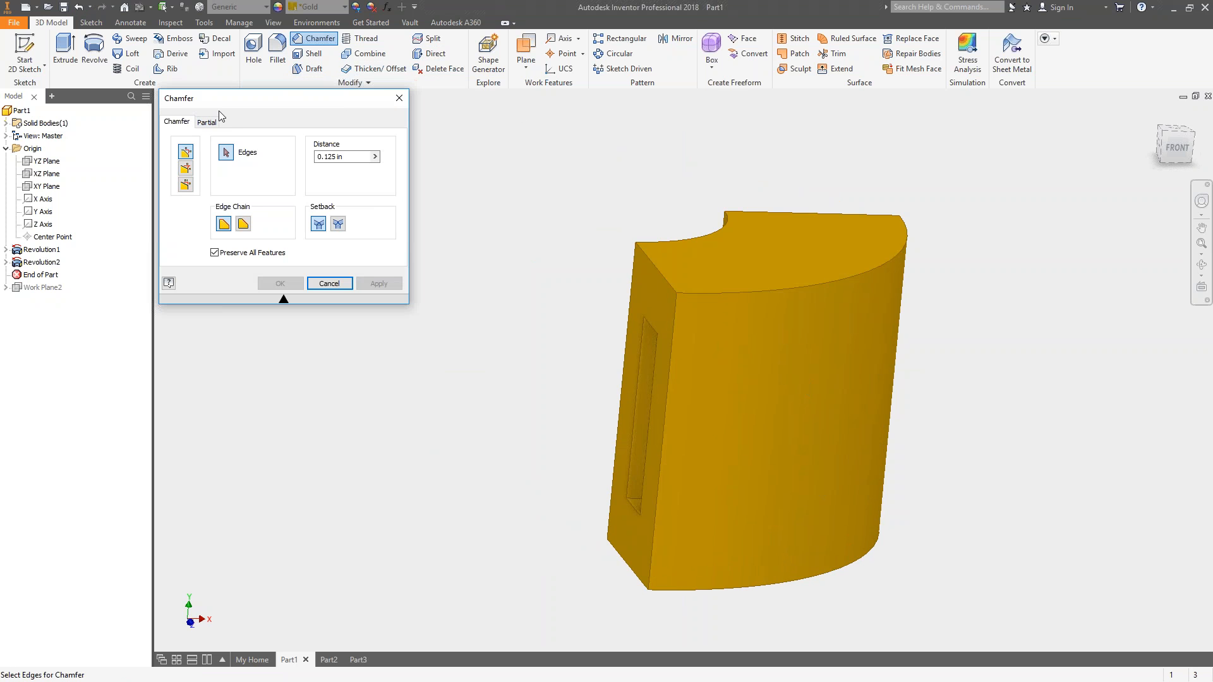
click(738, 292)
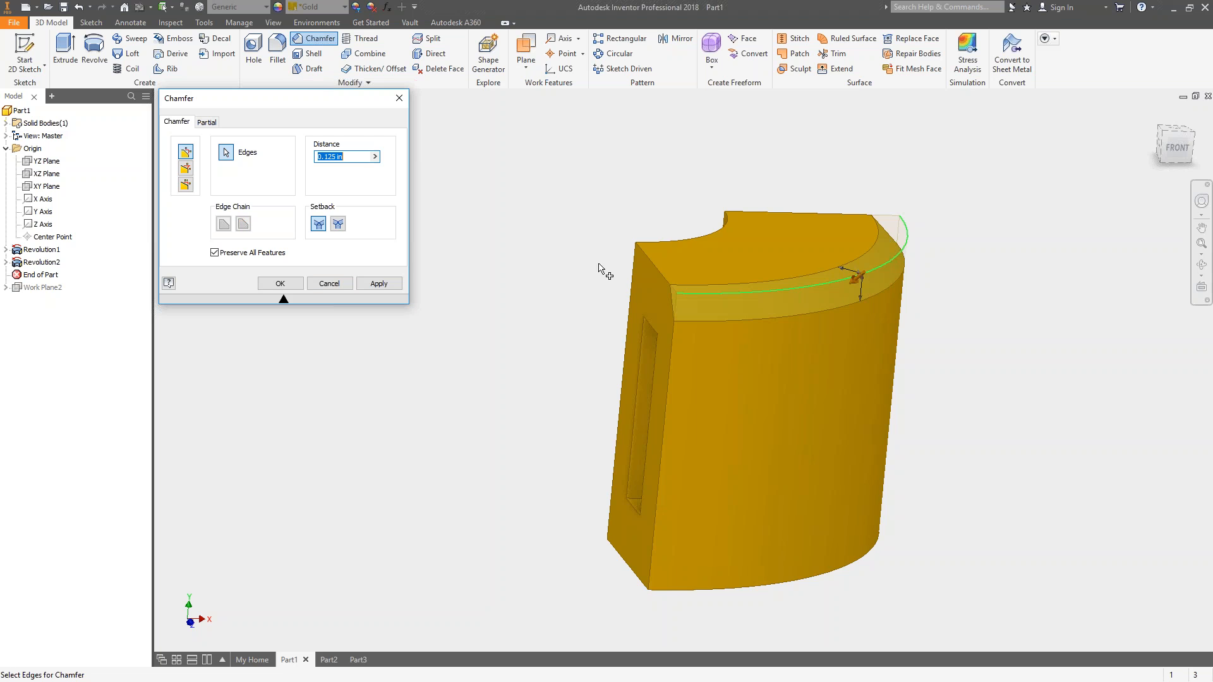
key(F4)
drag(785, 382, 813, 404)
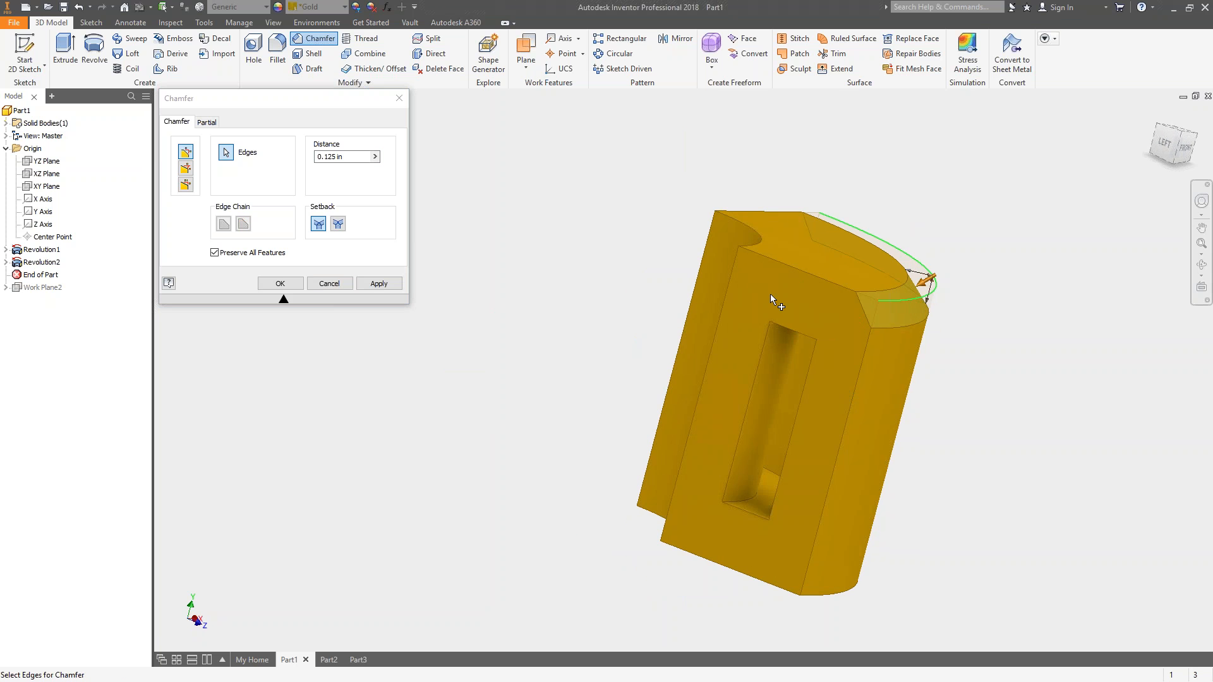
click(380, 283)
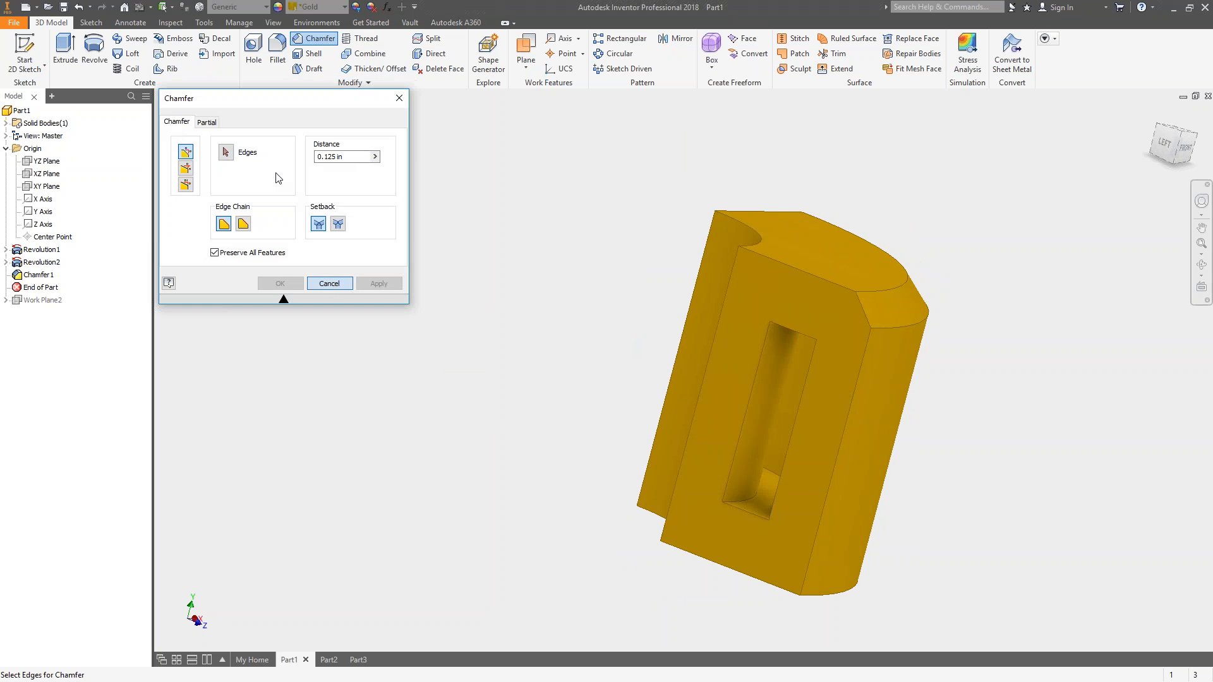
click(399, 98)
key(ctrl+z)
- Start a new 0.125 in distance chamfer on the top outer curved edge
click(314, 38)
click(208, 122)
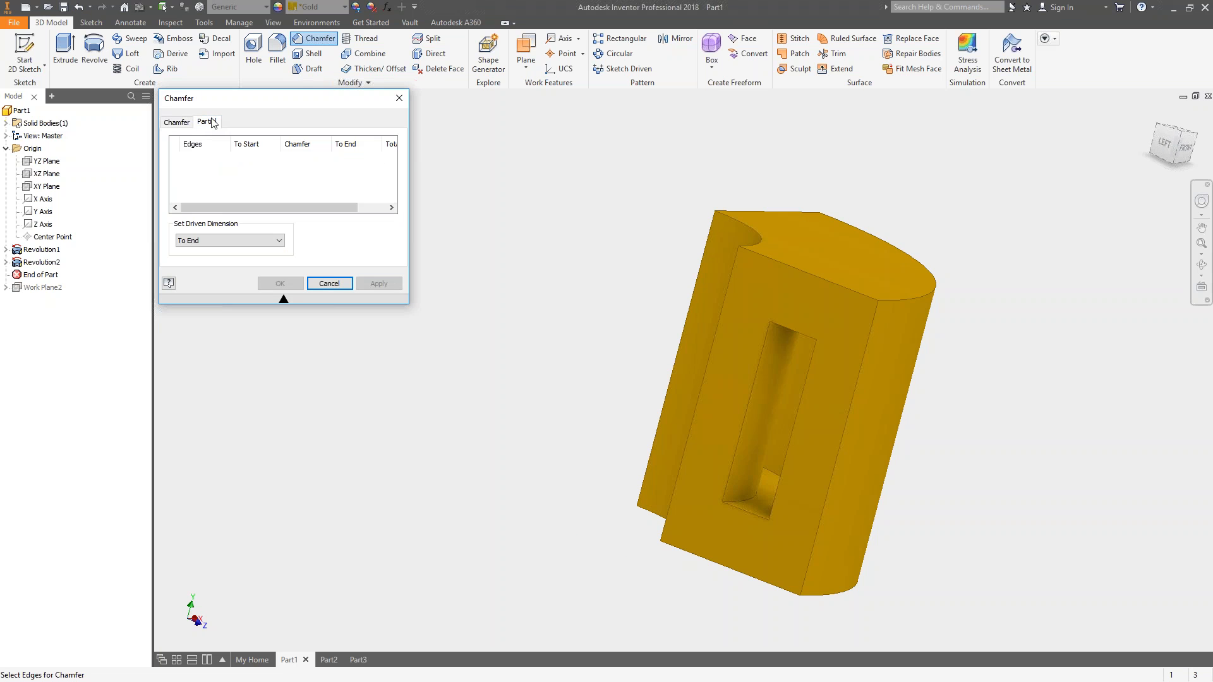
key(F4)
key(F4)
drag(592, 302, 537, 307)
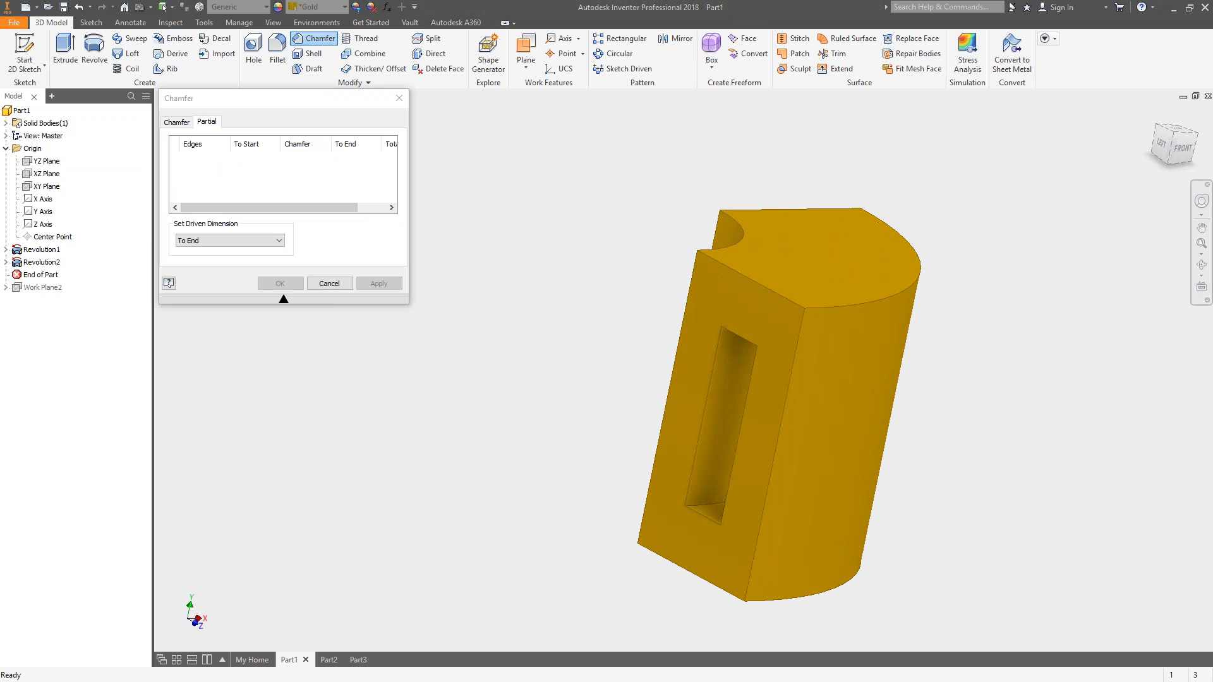
click(231, 168)
click(180, 123)
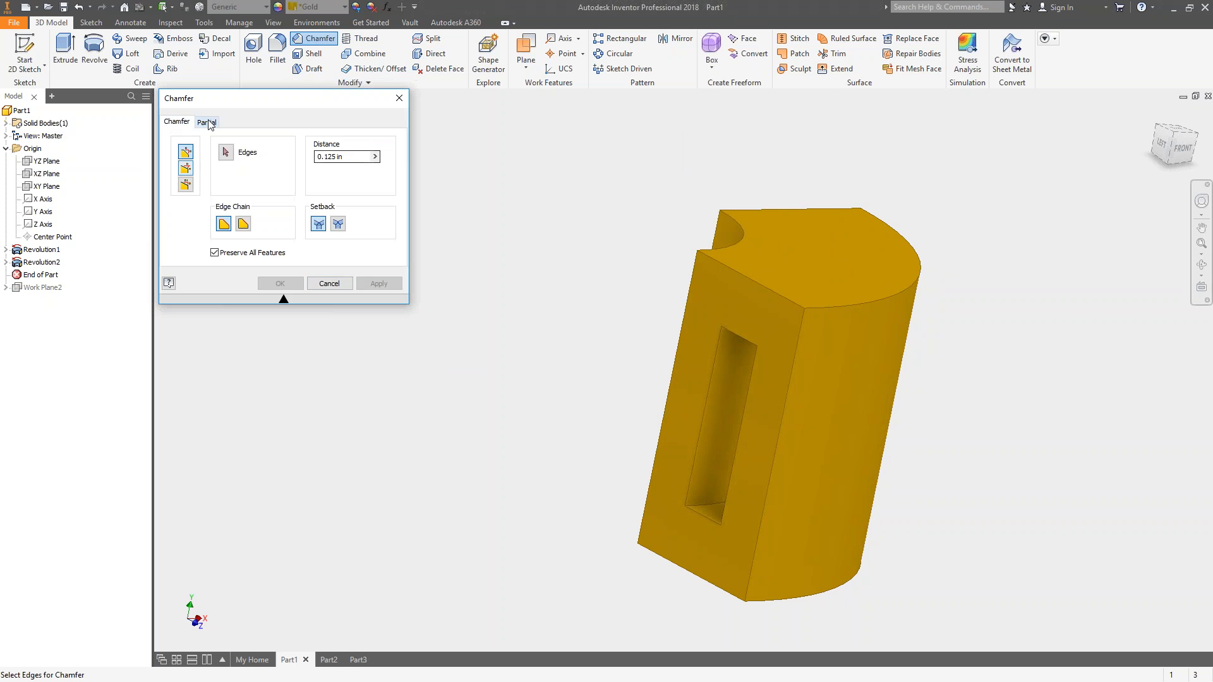
click(881, 301)
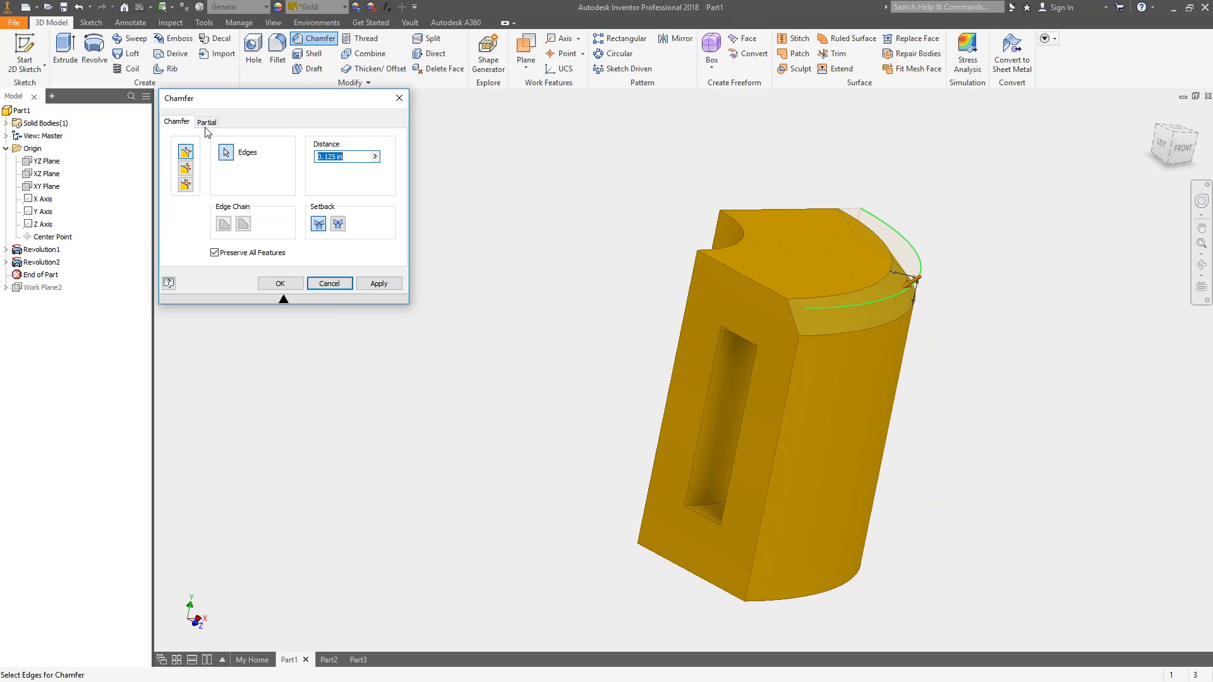
- Make the chamfer partial, about 1.537 in long and starting about 0.257 in from the edge's start, and apply it
click(207, 122)
key(F4)
drag(880, 354, 760, 350)
click(907, 241)
drag(692, 311, 794, 299)
key(F4)
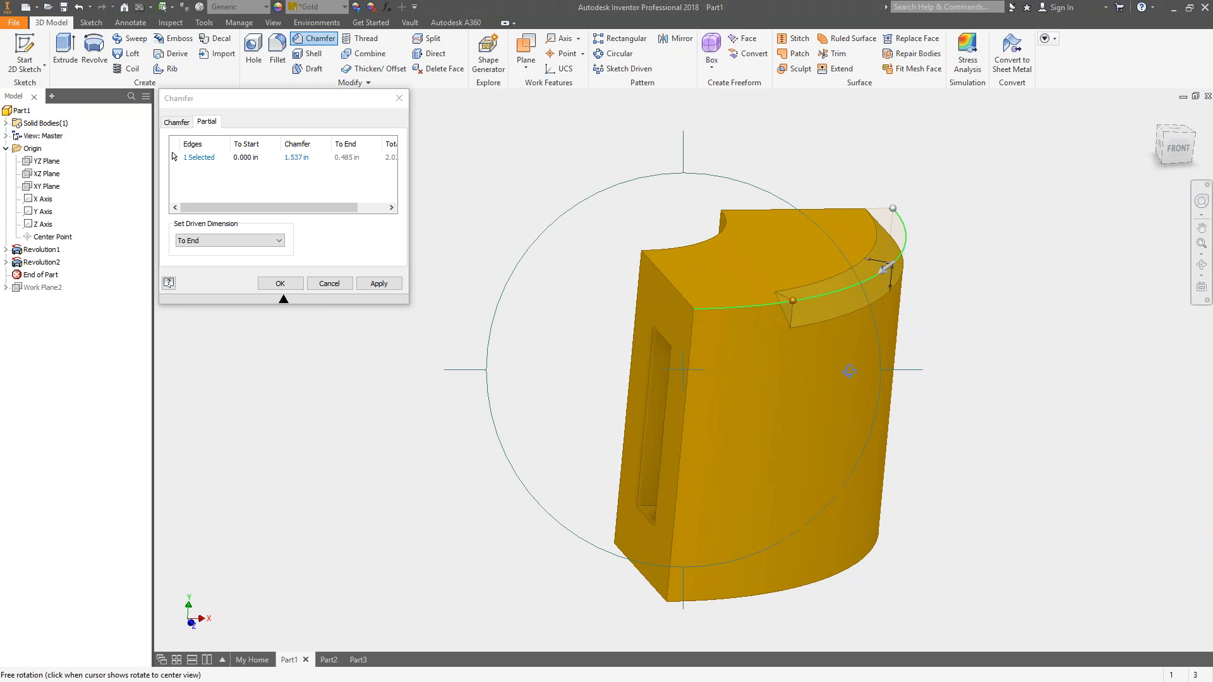
drag(849, 371, 720, 357)
drag(818, 228, 777, 261)
key(F4)
drag(641, 419, 705, 399)
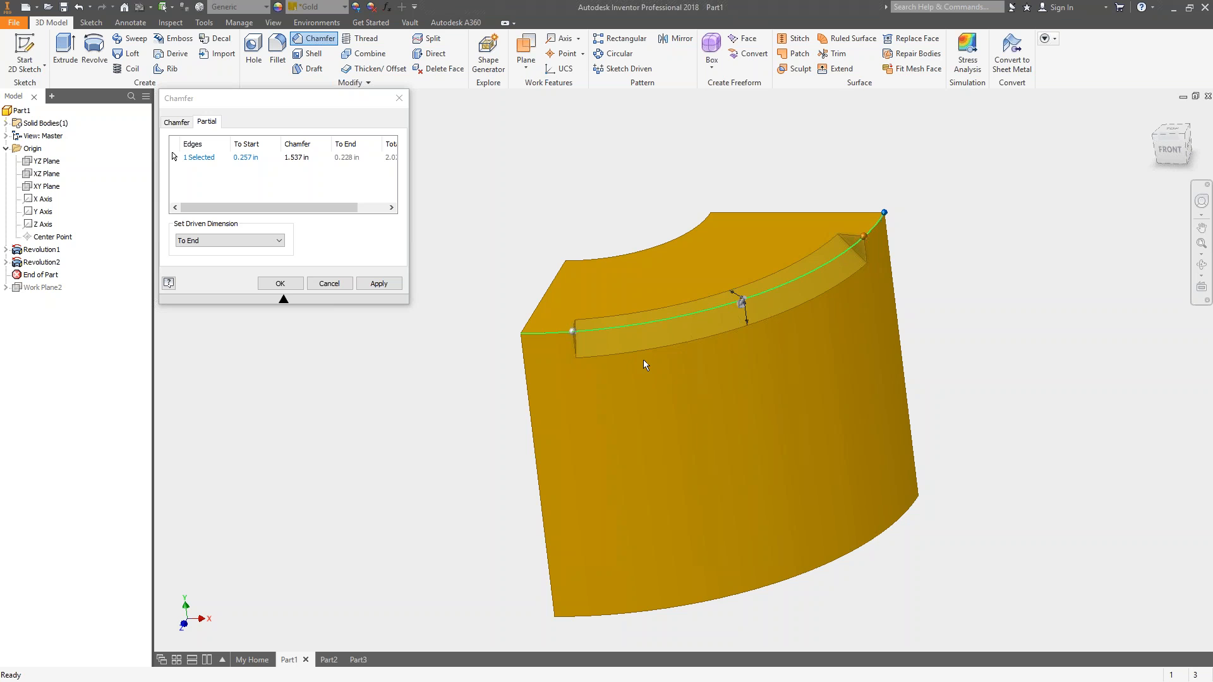
click(382, 285)
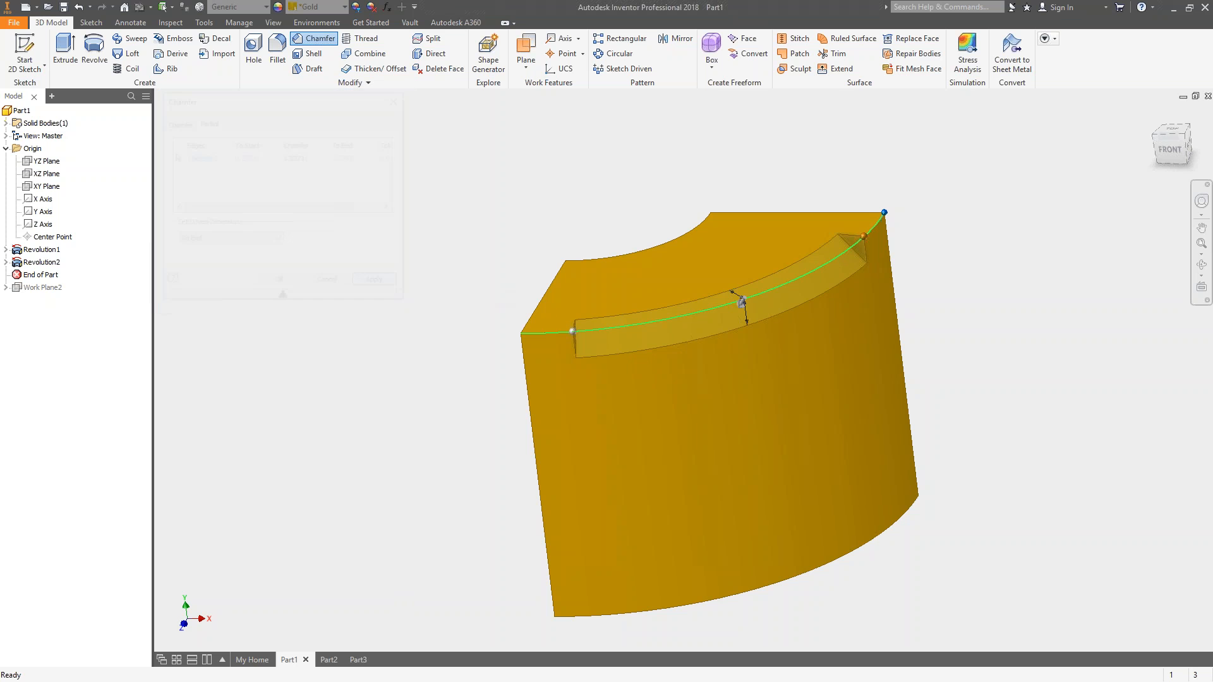
- Select the curved edge at the bottom inside the slot for a 0.125 in partial chamfer
key(F4)
drag(693, 422, 815, 471)
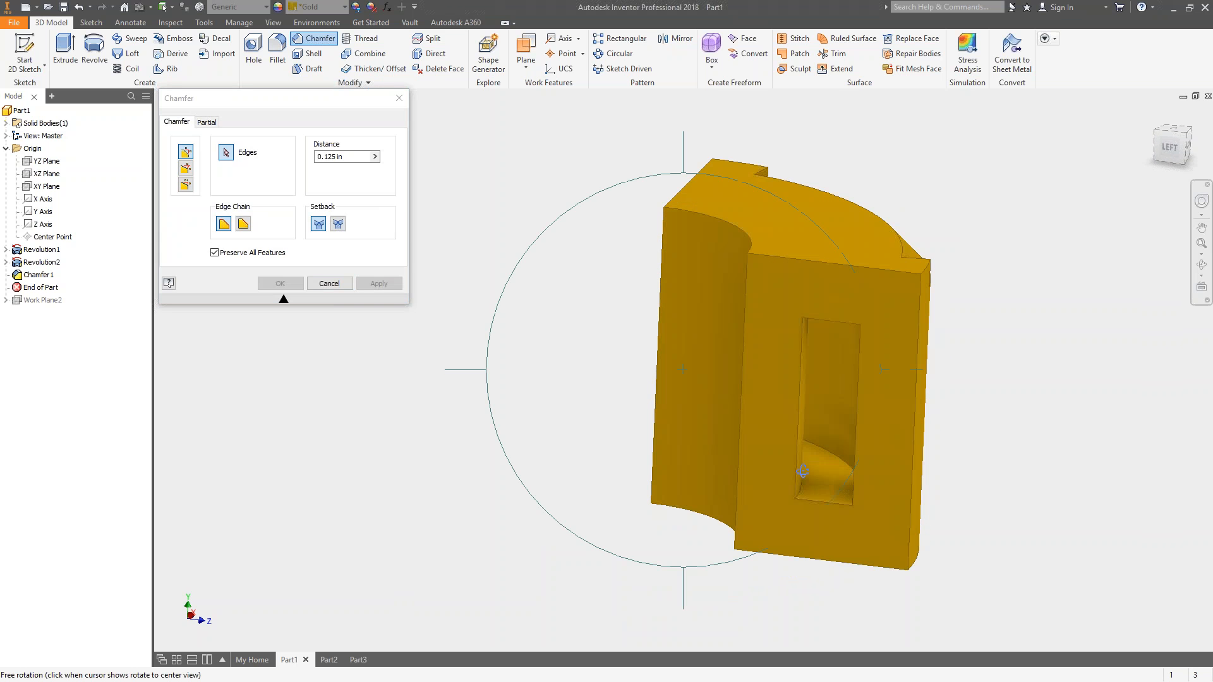
click(840, 460)
click(207, 122)
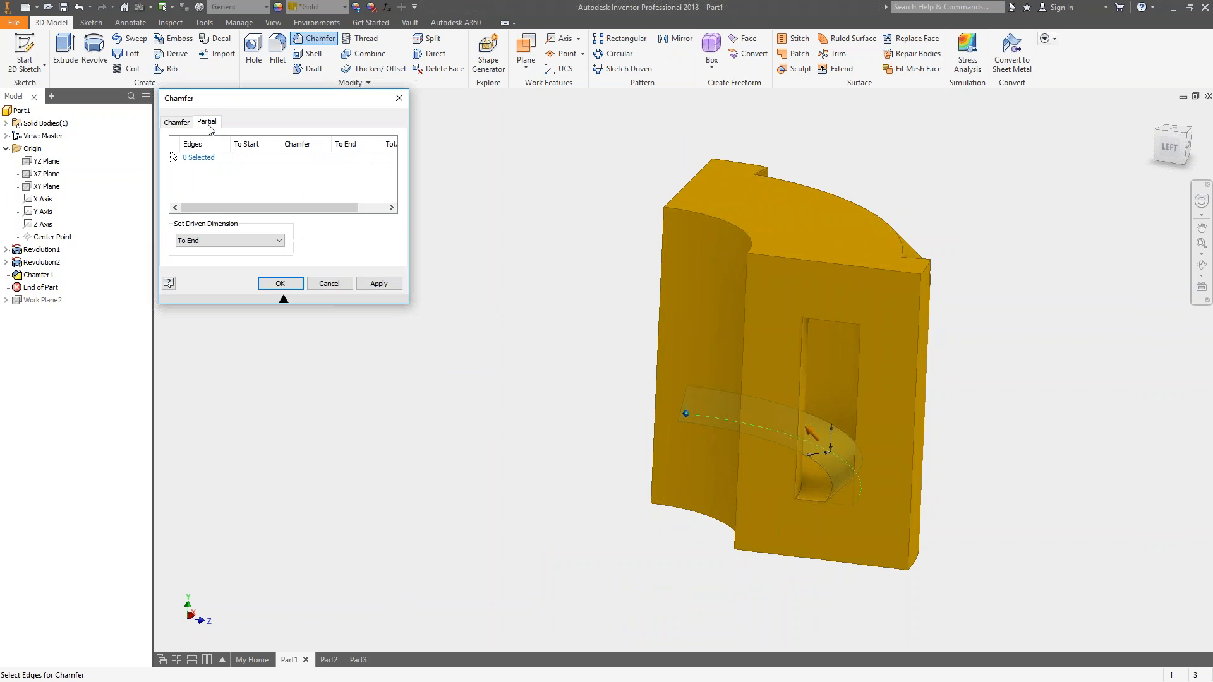
click(685, 413)
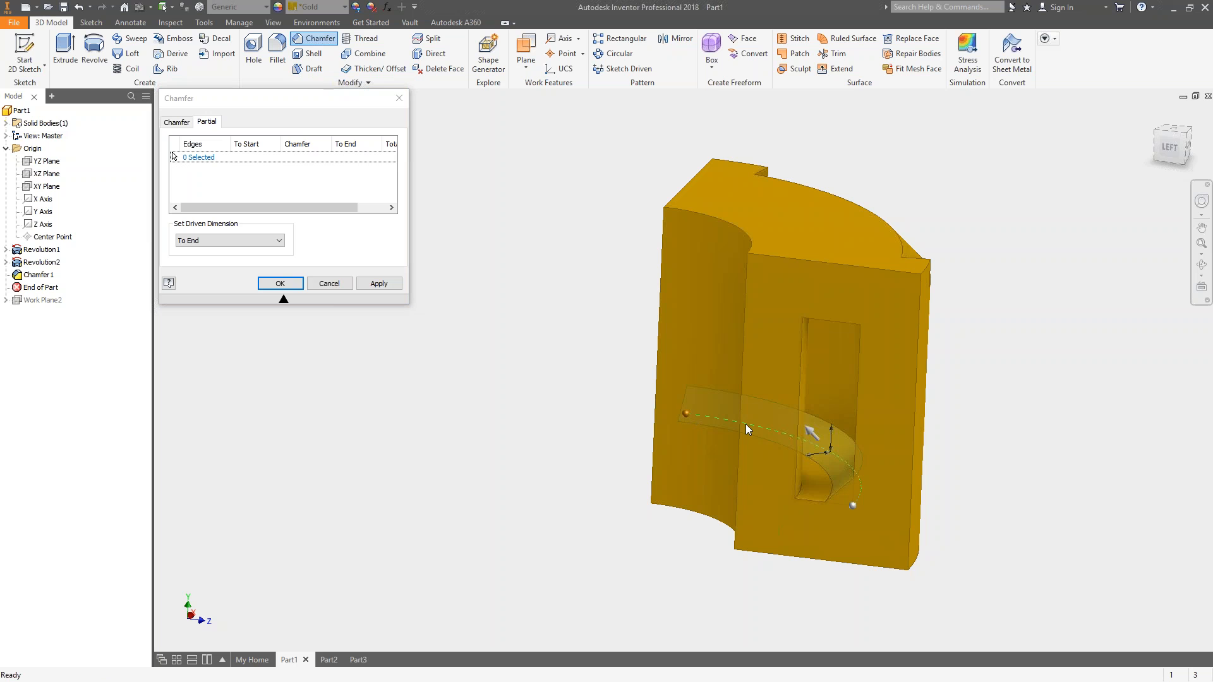
- Limit the slot edge's partial chamfer to about 0.621 in, starting about 0.410 in from the edge's start, and apply it
drag(854, 506, 851, 467)
drag(687, 414, 752, 426)
drag(861, 491, 847, 458)
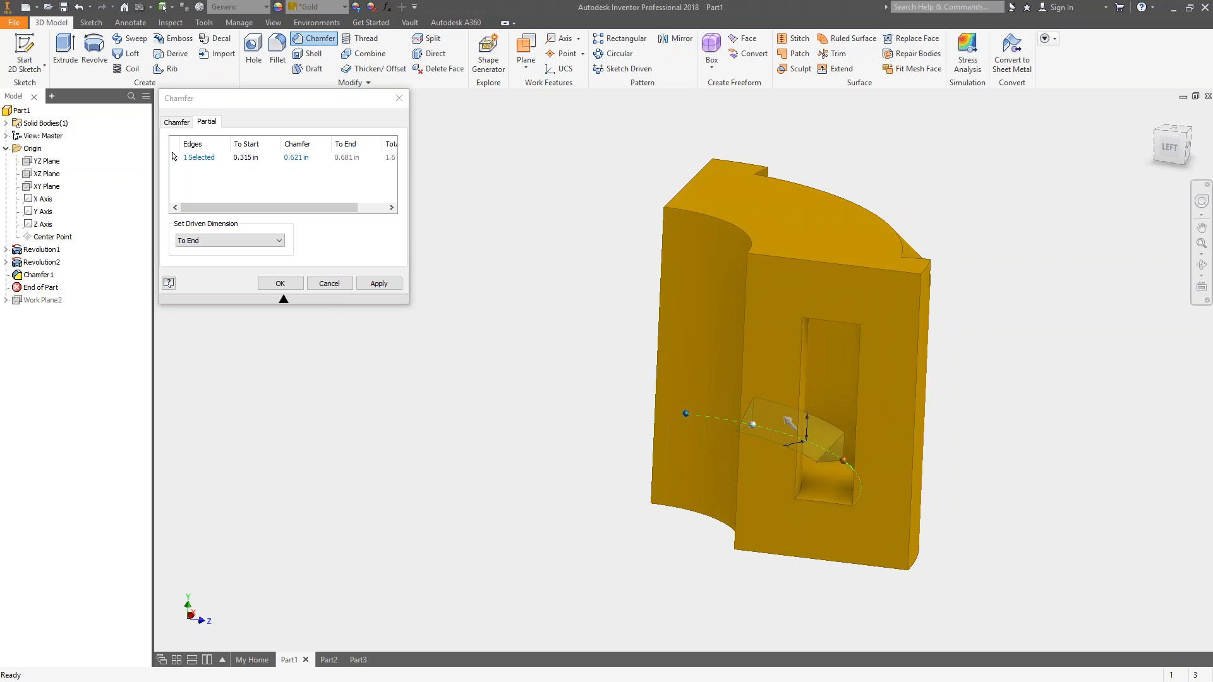
drag(752, 427, 771, 430)
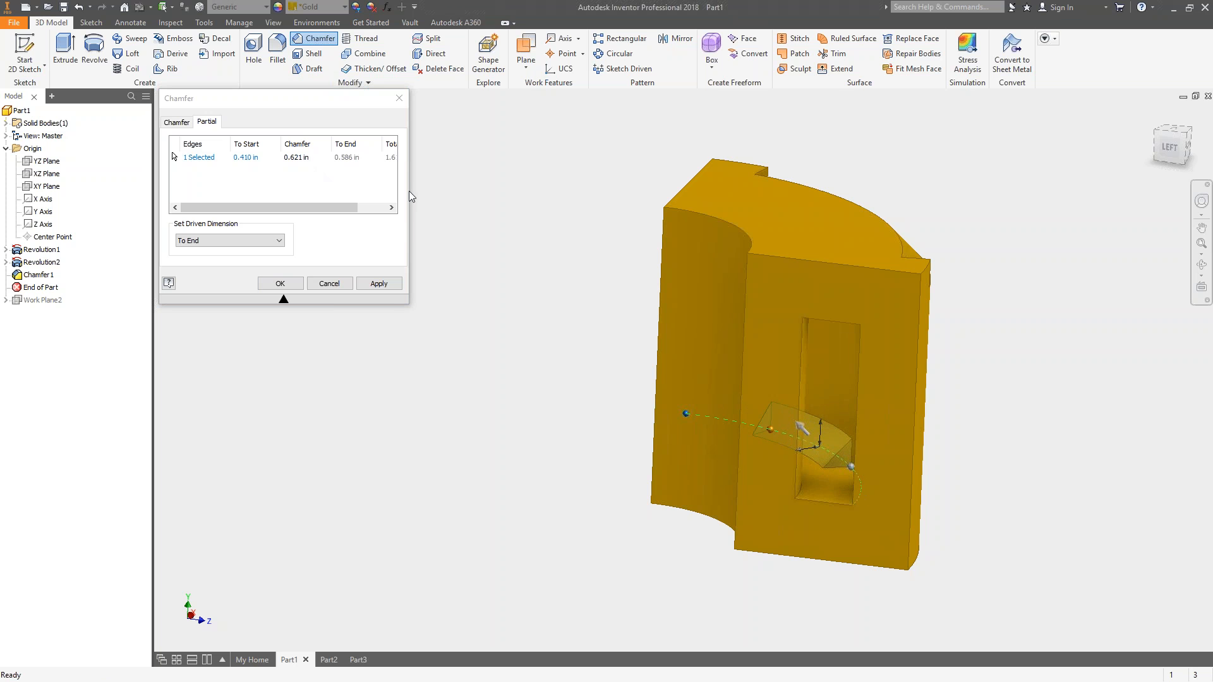
drag(334, 209, 363, 207)
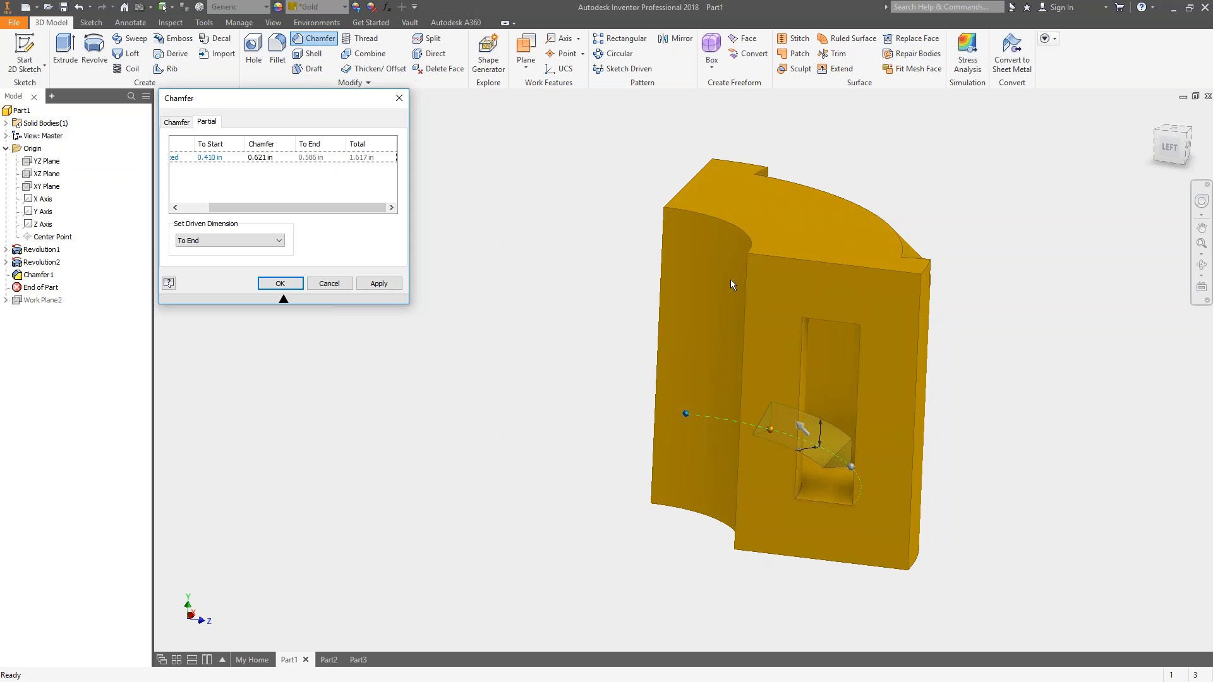
click(378, 283)
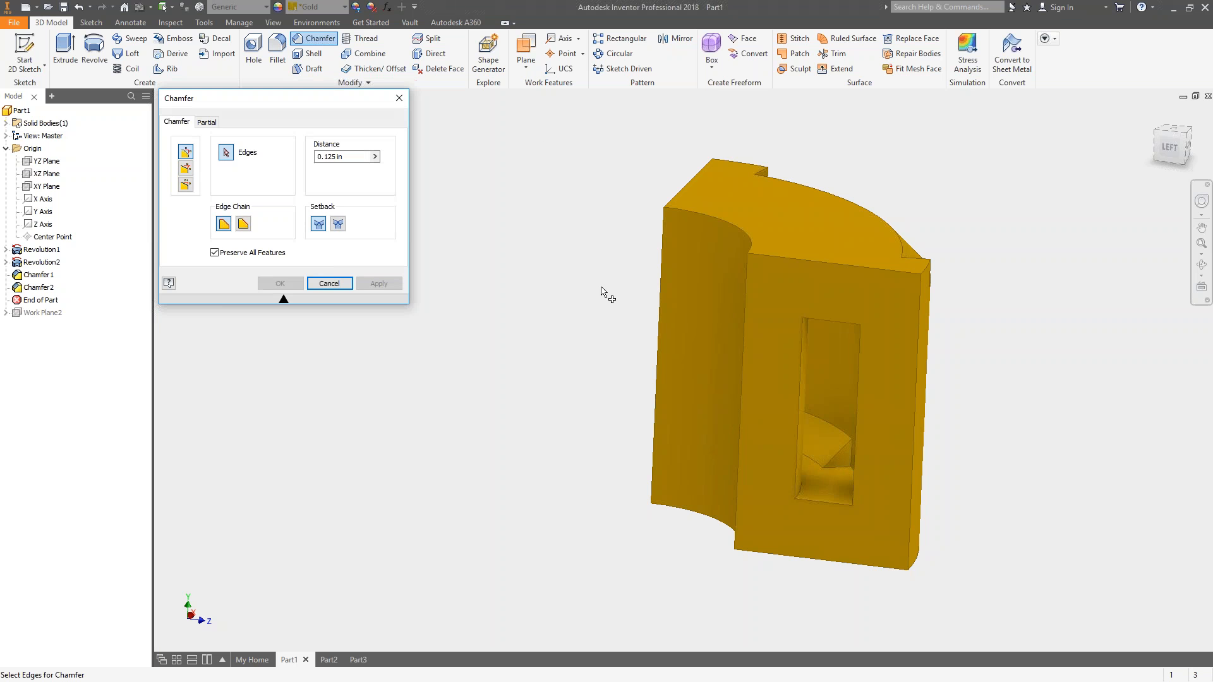
- Preview a 0.125 in chamfer on the top concave edge, and compare the Distance, Distance and Angle, and Two Distances modes
key(F4)
mouse_move(702, 420)
mouse_down()
mouse_move(677, 442)
mouse_move(696, 442)
mouse_up()
scroll(847, 381, up, 3)
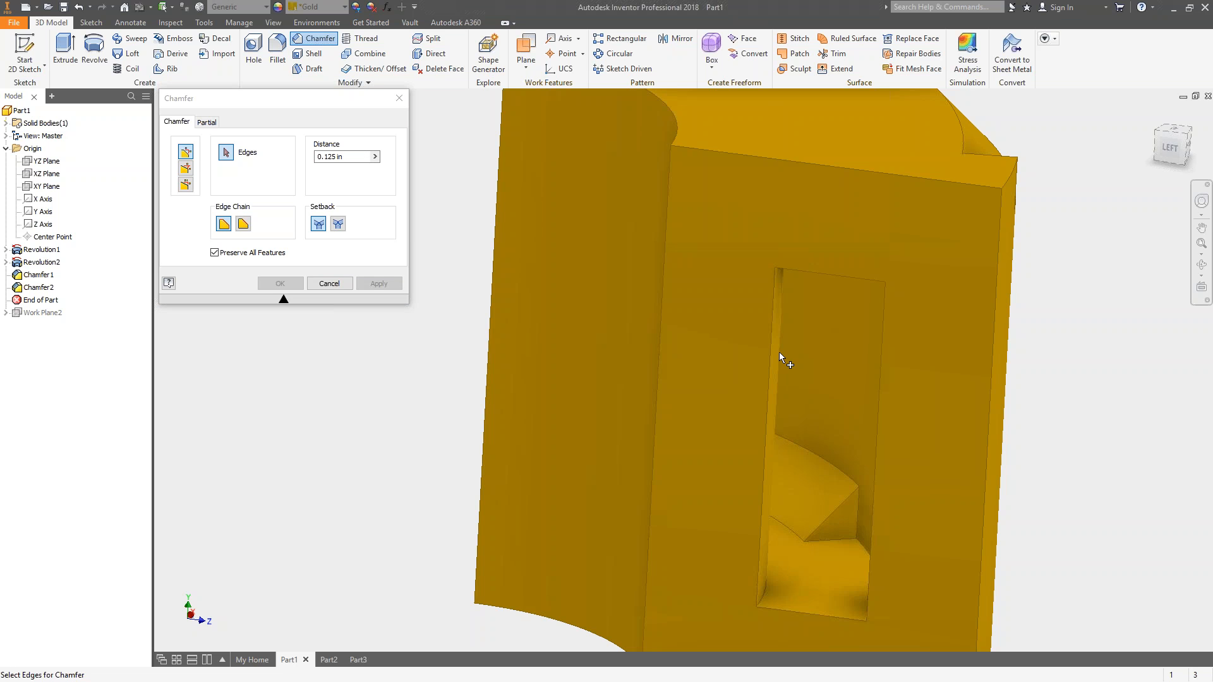
scroll(858, 331, down, 4)
shift+middle_drag(787, 297, 658, 262)
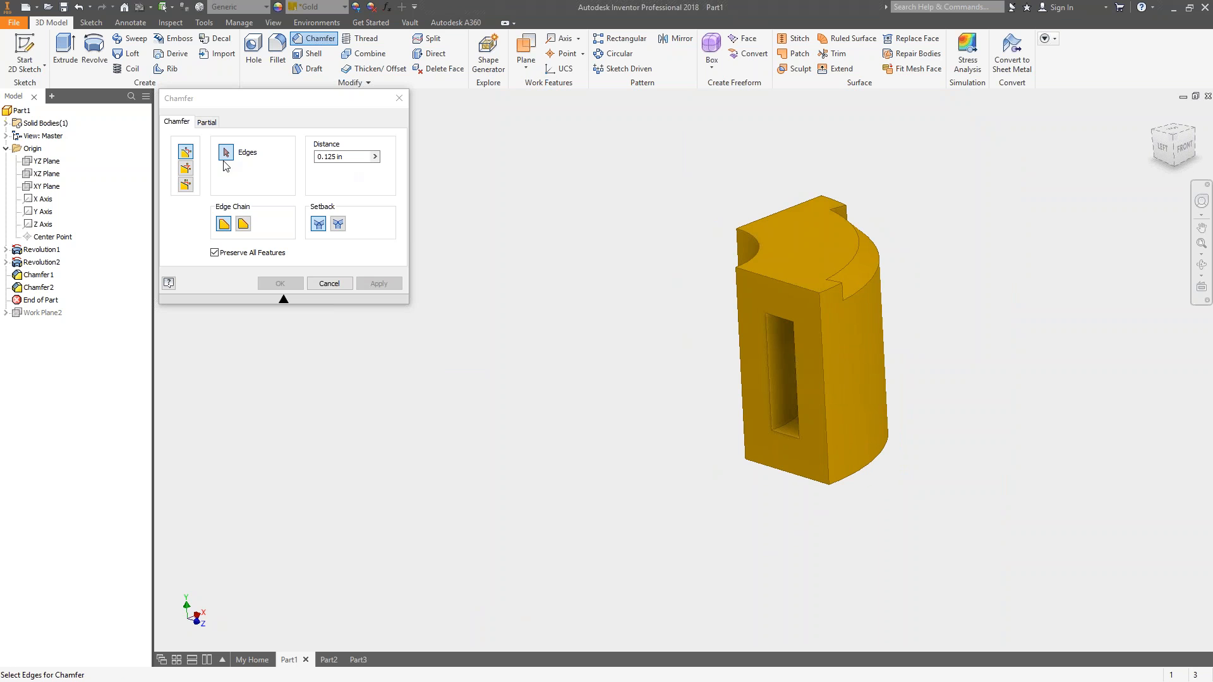
click(757, 253)
shift+middle_drag(628, 282, 708, 316)
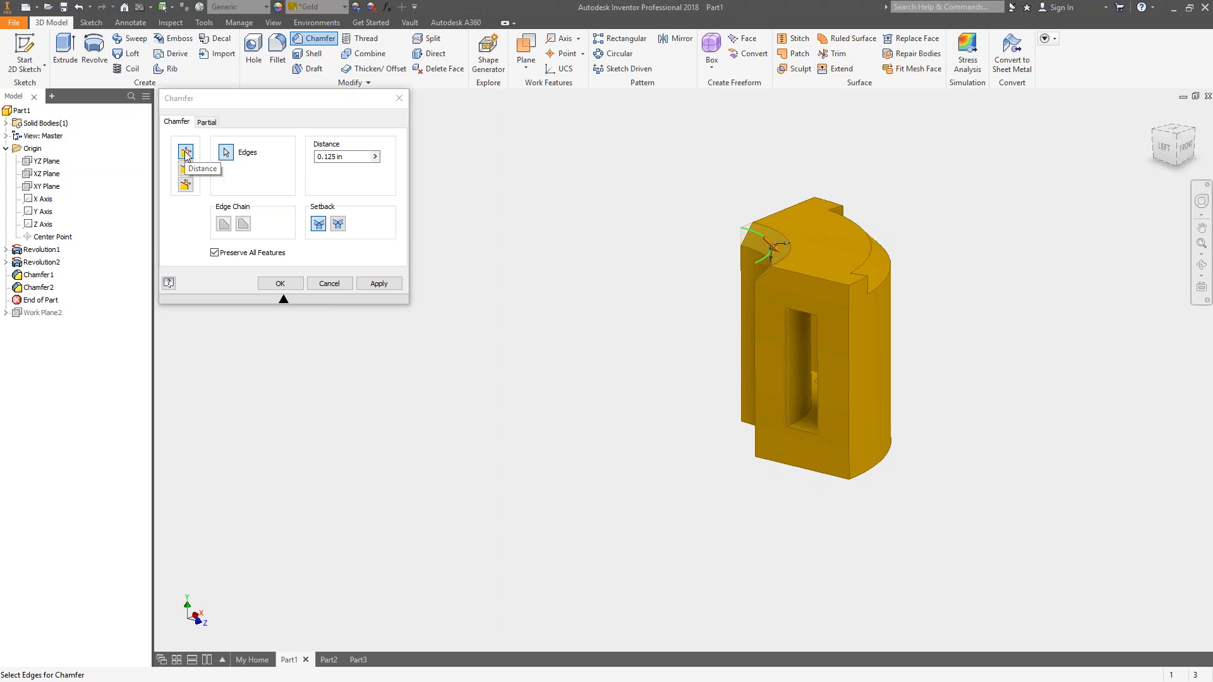
click(185, 171)
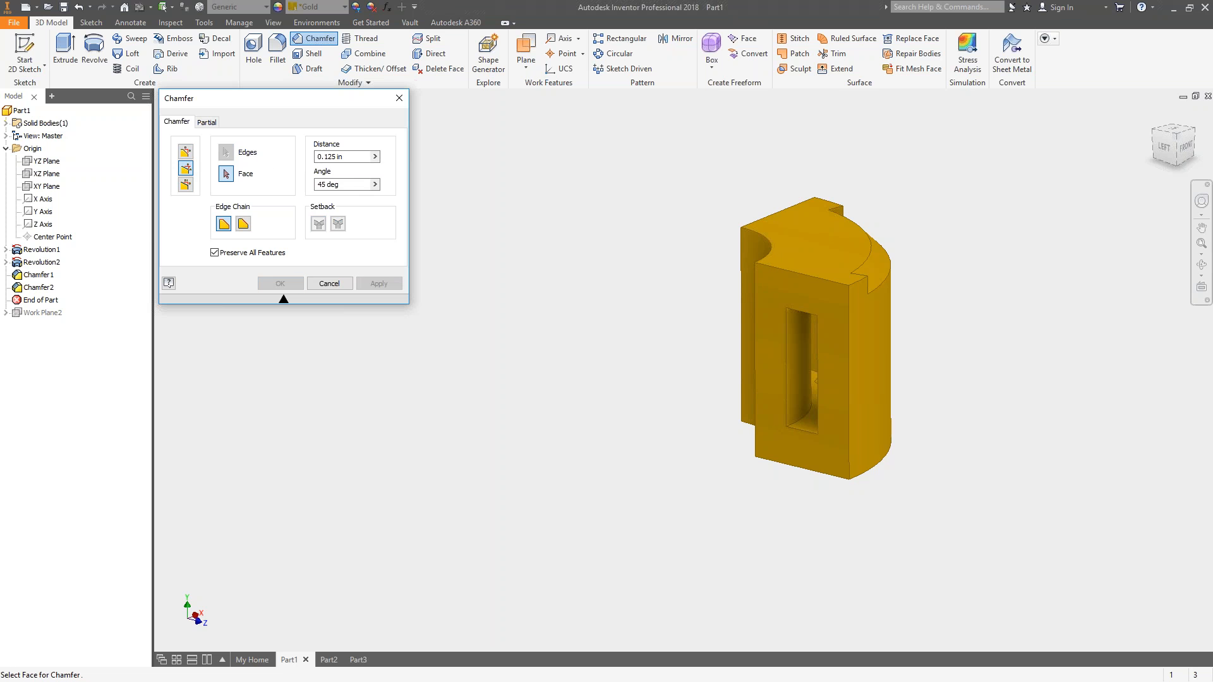
click(185, 185)
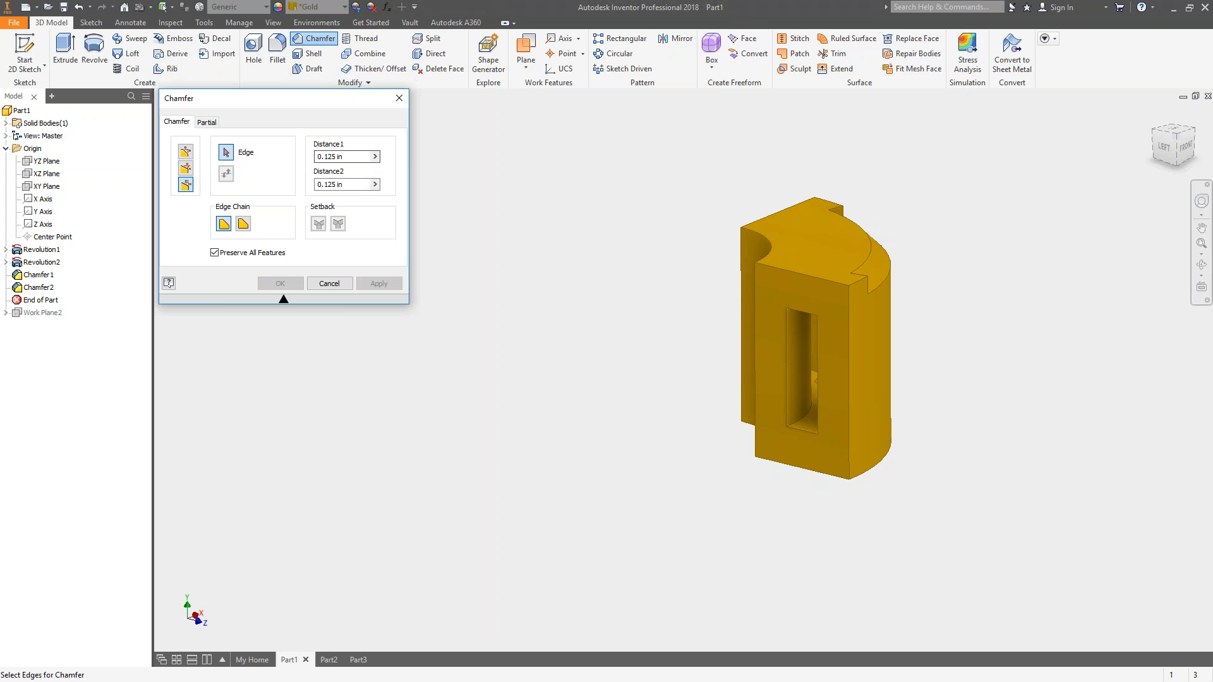
click(185, 168)
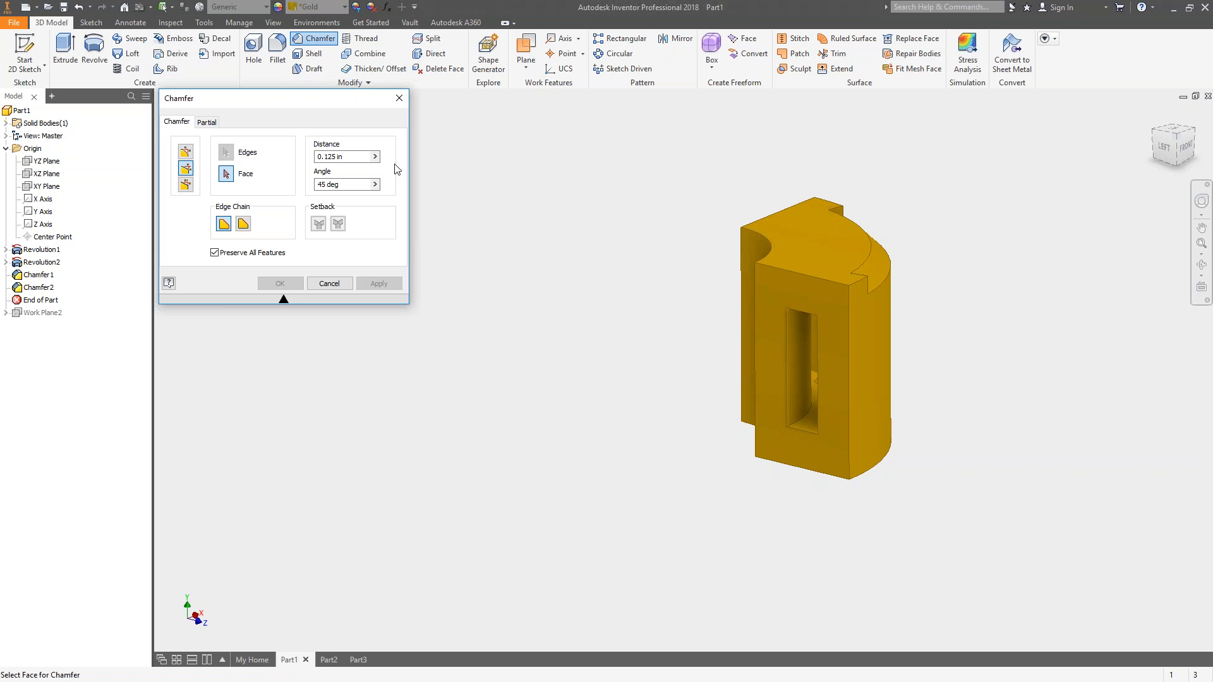
click(186, 153)
- Select the curved edge between the top face and the first partial chamfer for another 0.125 in partial chamfer
click(872, 247)
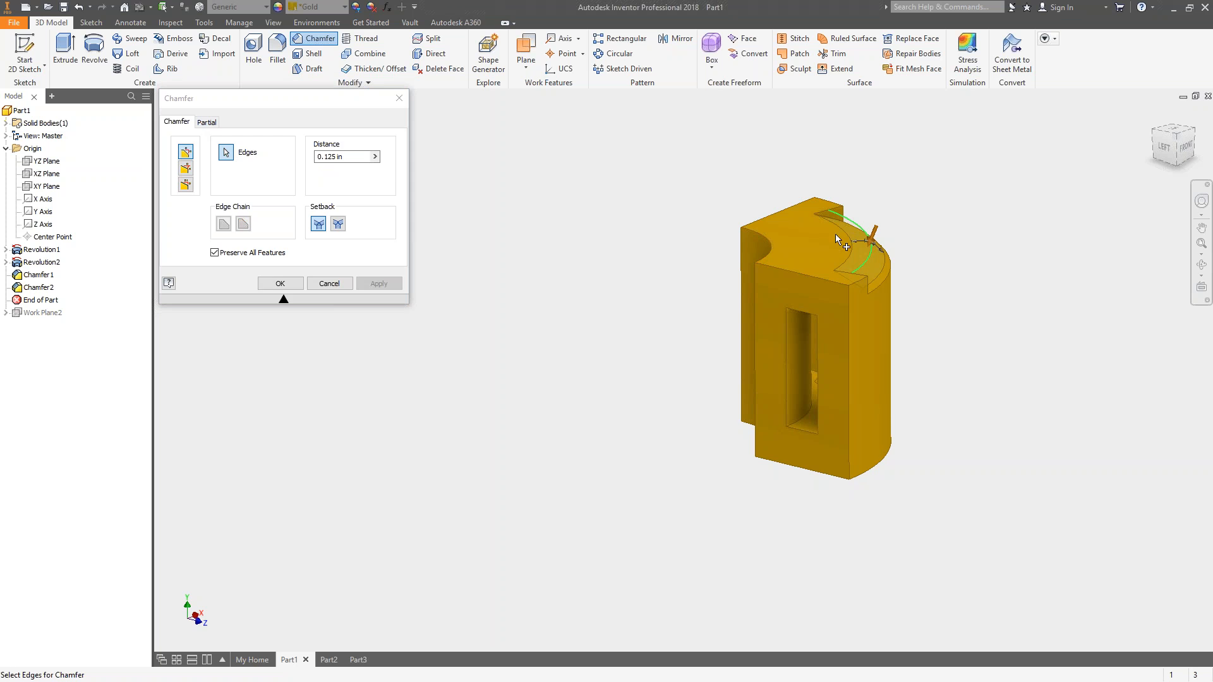
click(207, 122)
key(F4)
drag(737, 328, 665, 369)
scroll(687, 303, up, 4)
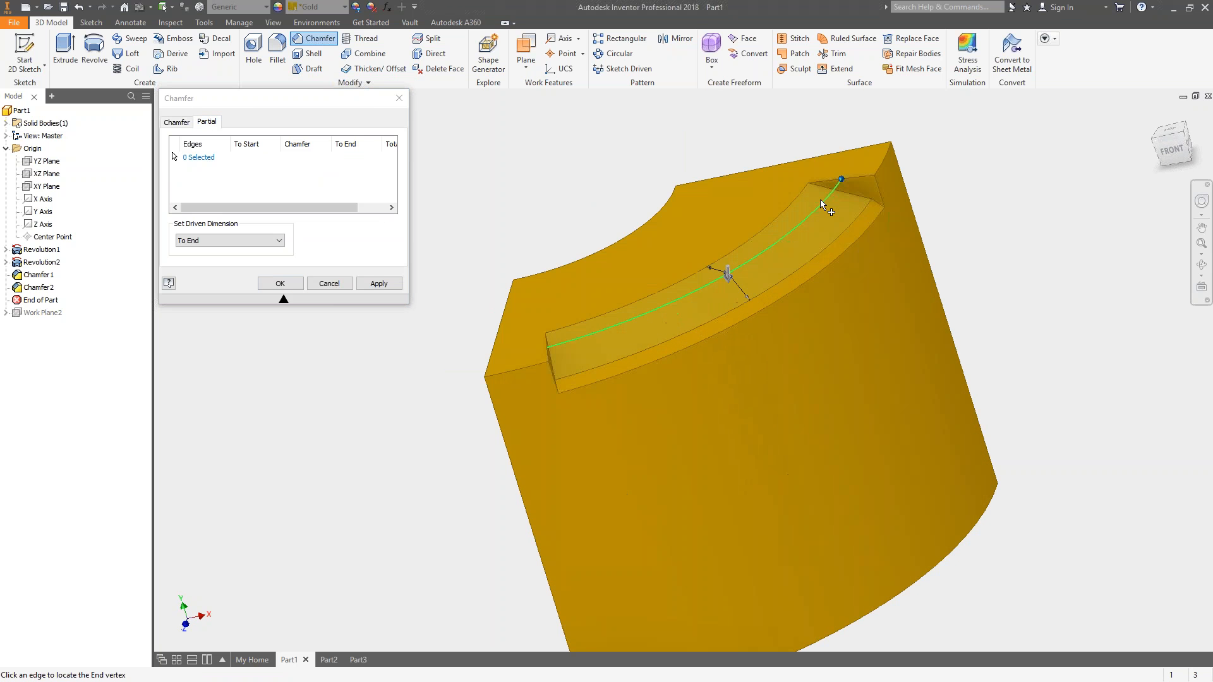
- Limit this partial chamfer to about 0.399 in, starting about 0.401 in from the edge's start, apply it and end the command
click(842, 181)
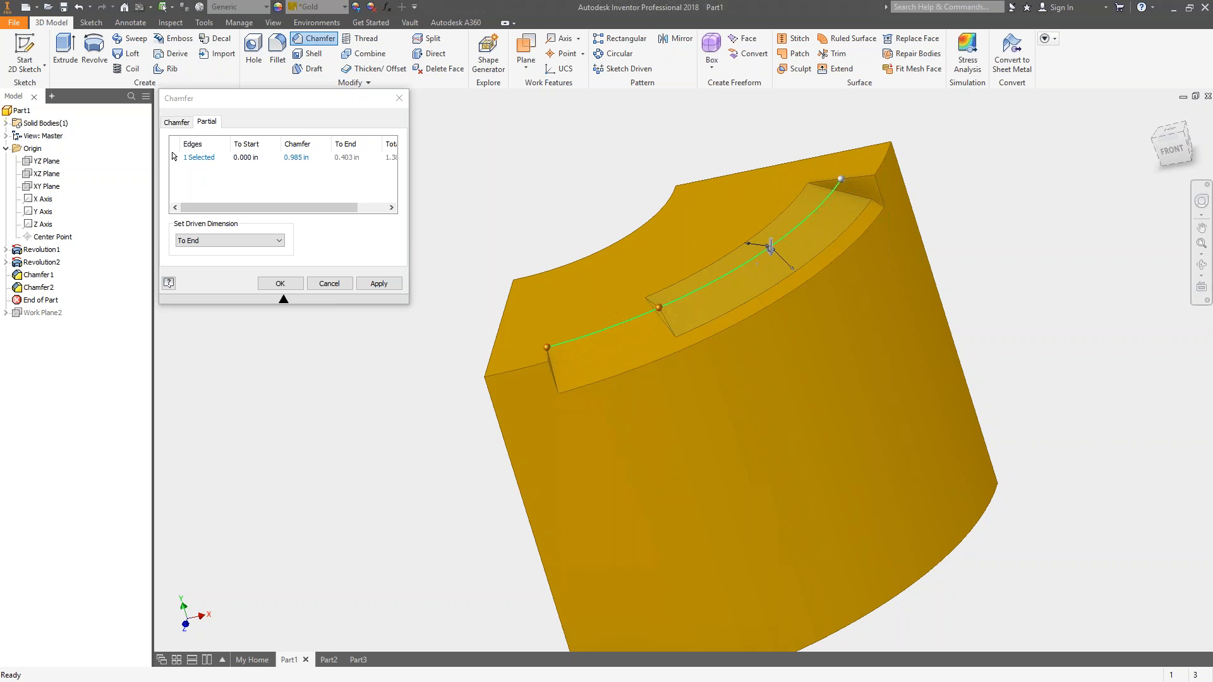
drag(844, 180, 786, 233)
drag(551, 347, 710, 301)
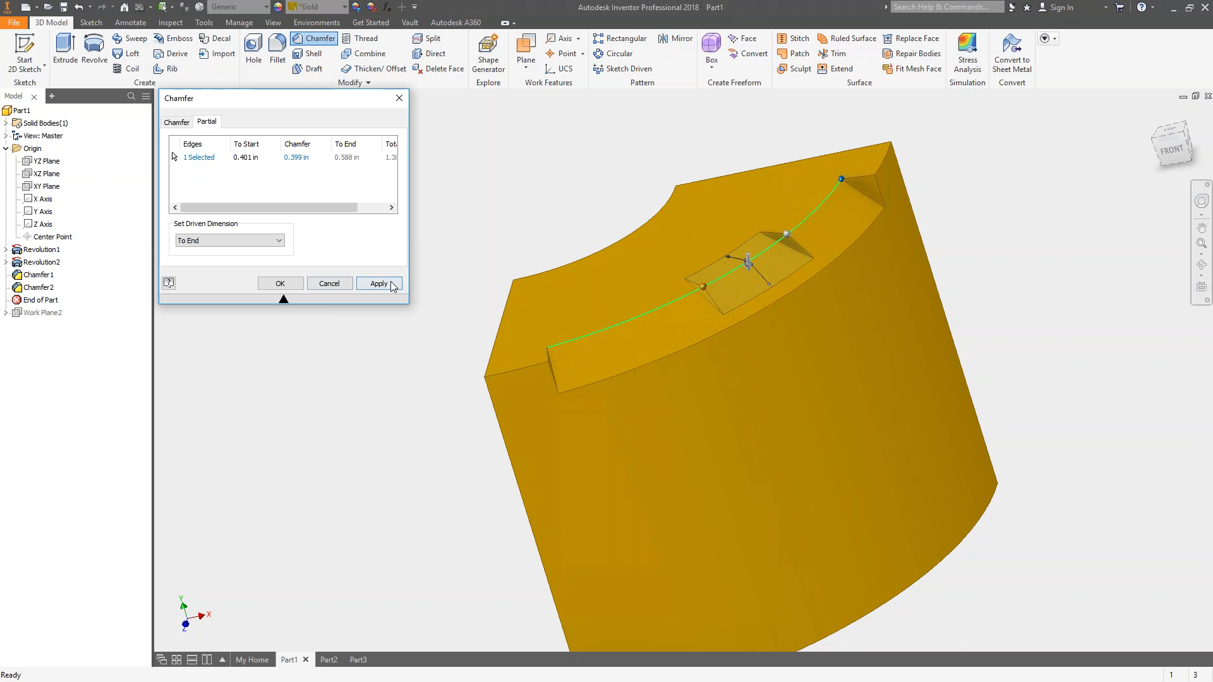
click(379, 284)
key(F4)
drag(718, 367, 726, 331)
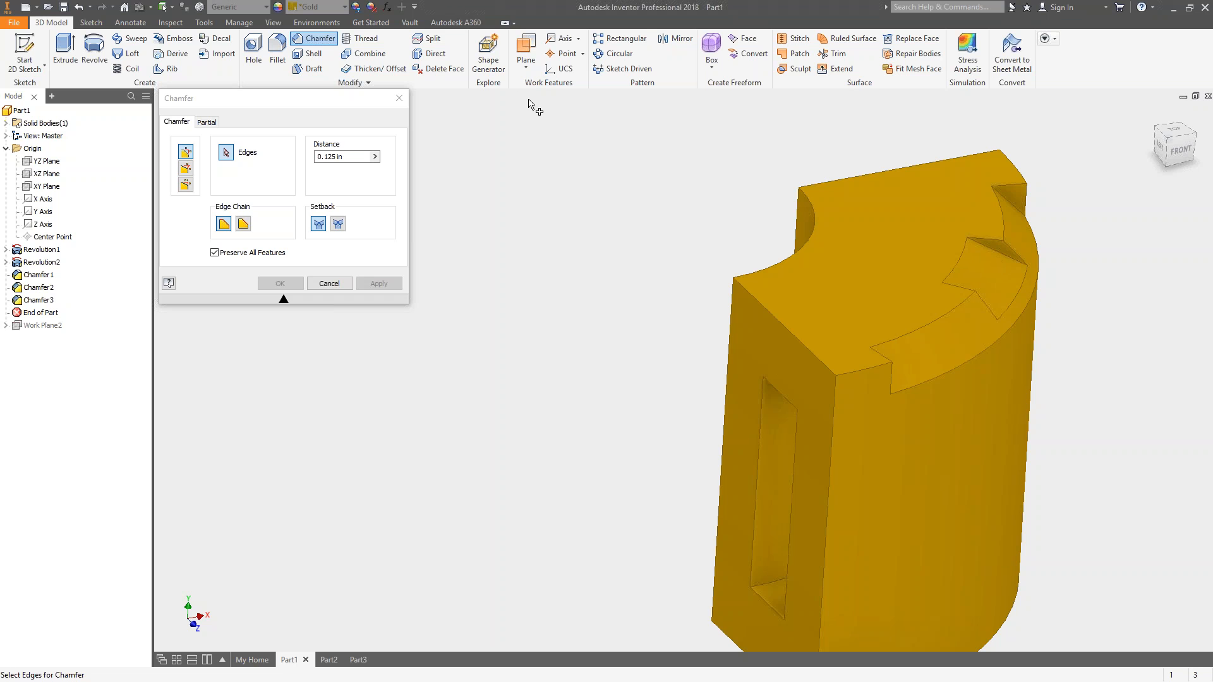
click(329, 283)
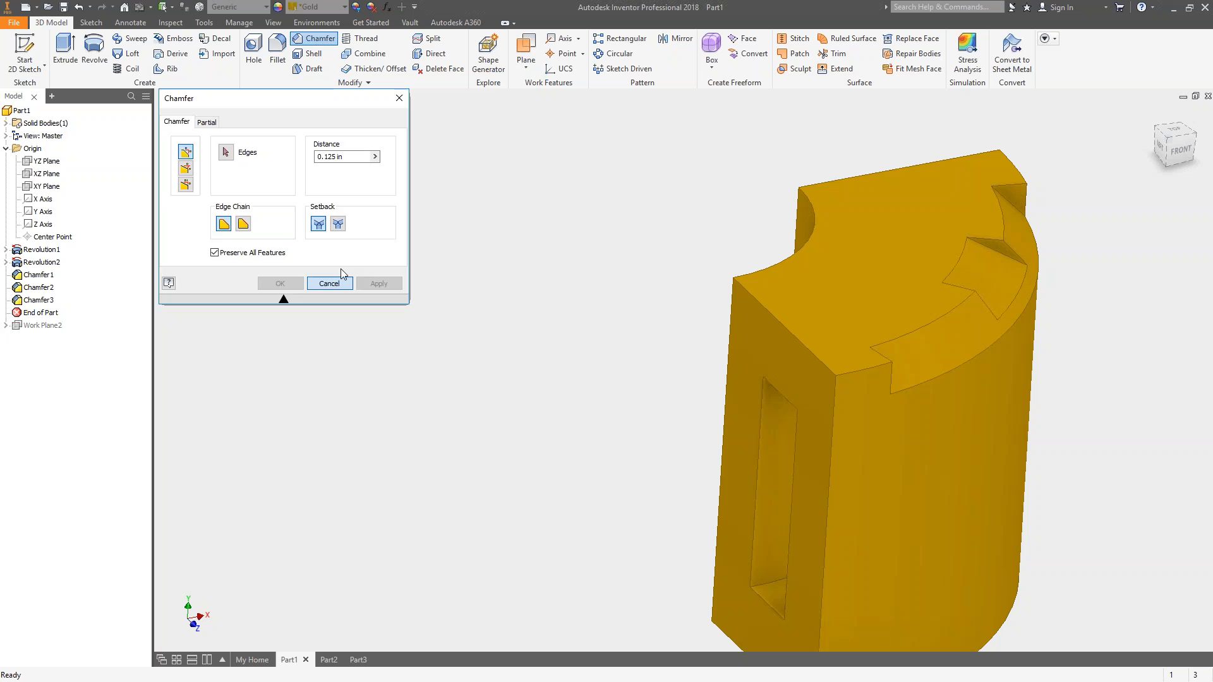
- Apply a full-length thread, displayed in the model, to the body's concave cylindrical face
click(367, 39)
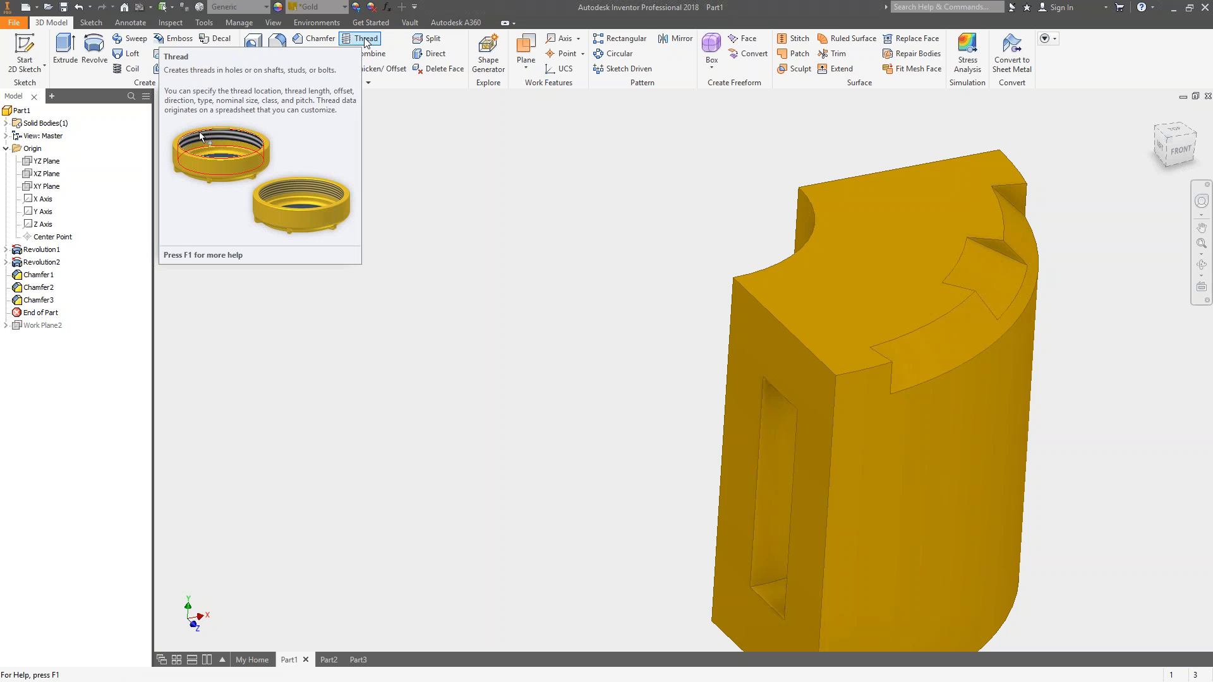
click(364, 39)
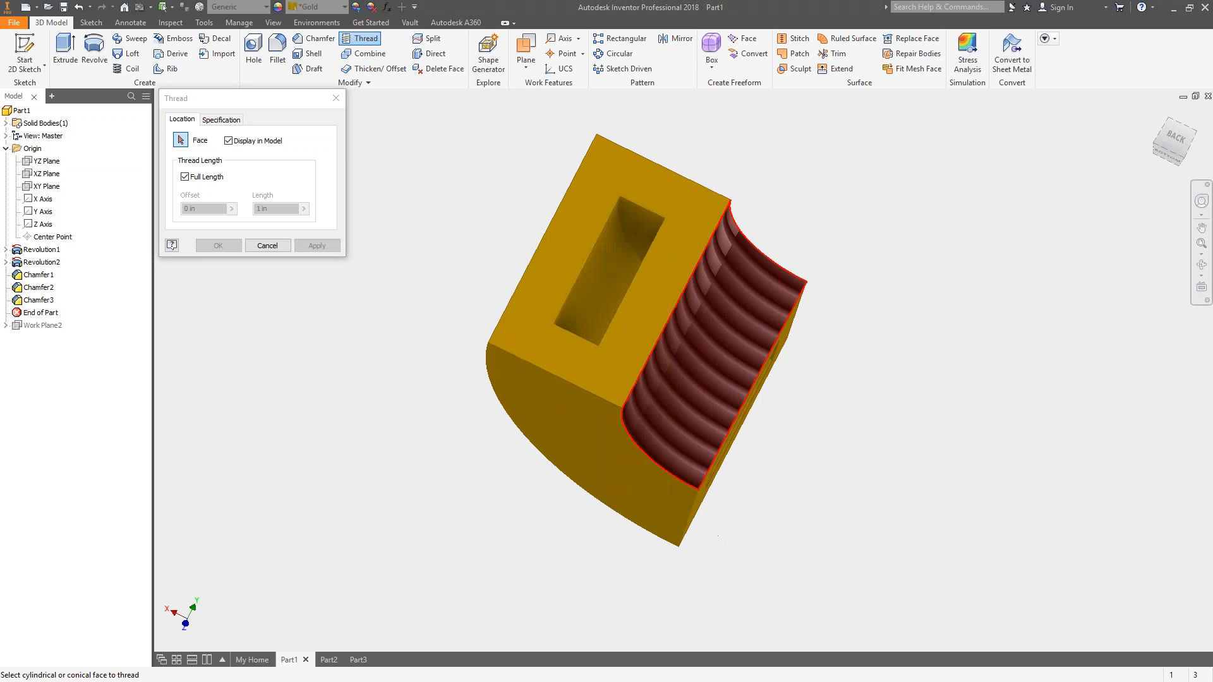
click(752, 255)
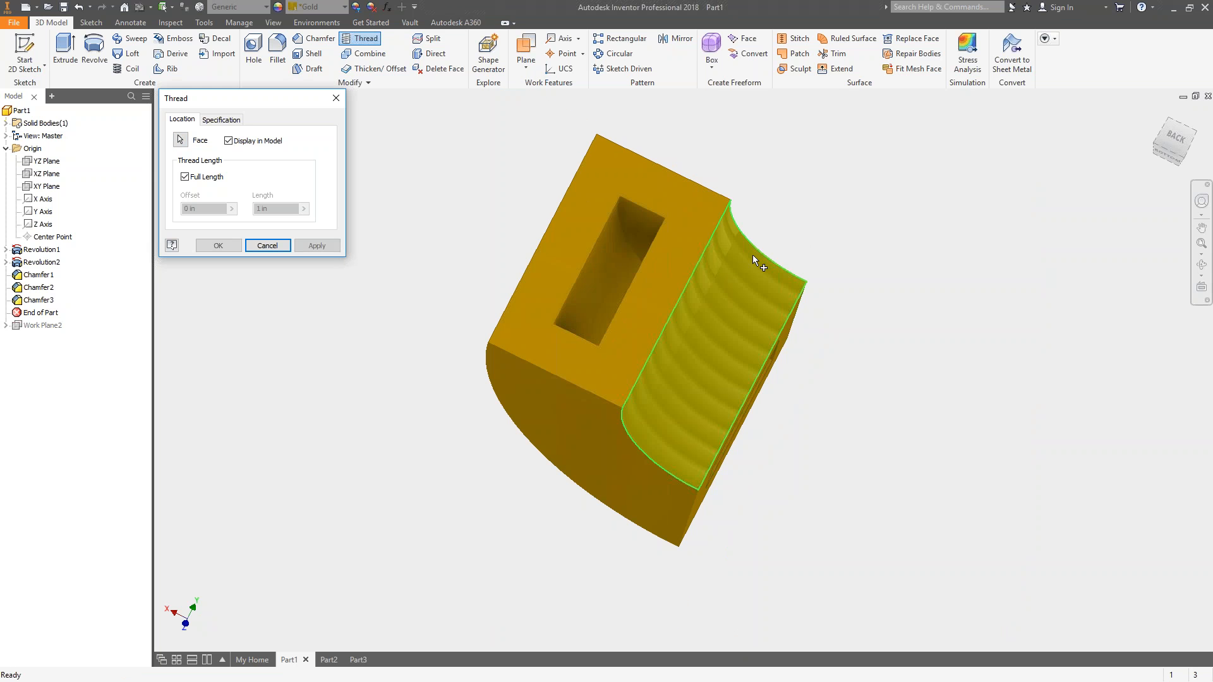
key(F4)
drag(722, 344, 528, 349)
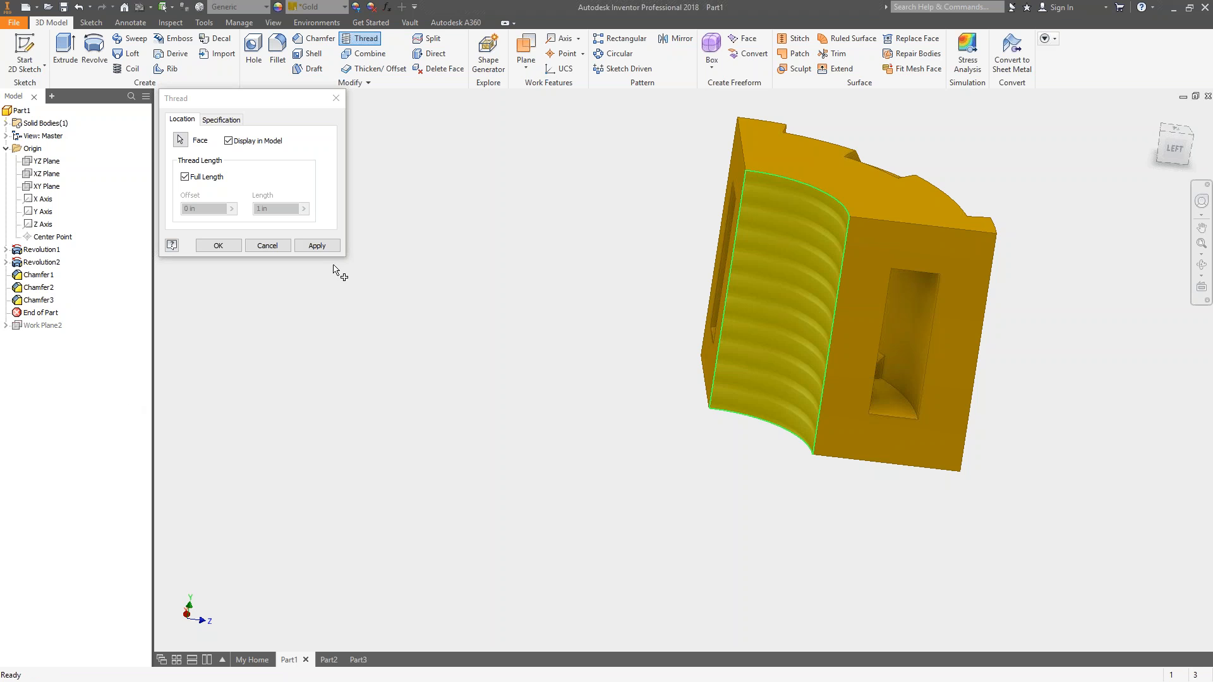
click(316, 245)
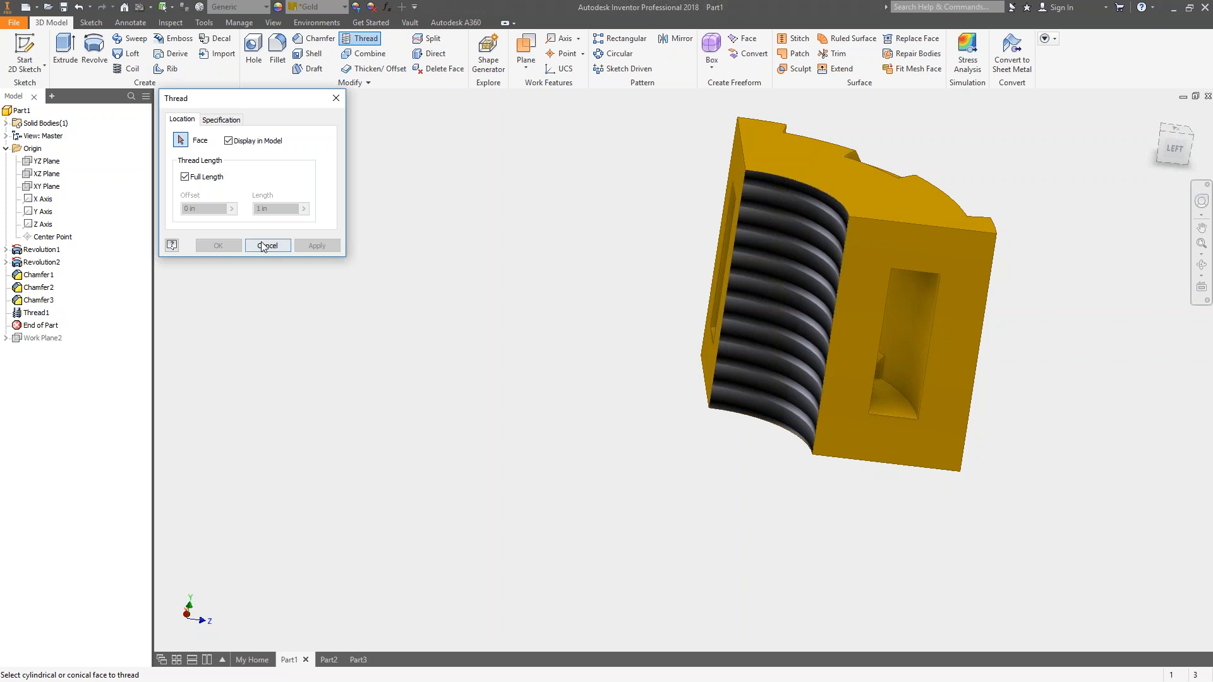
- End the Thread command, look through the other open parts and return to Part1
click(268, 245)
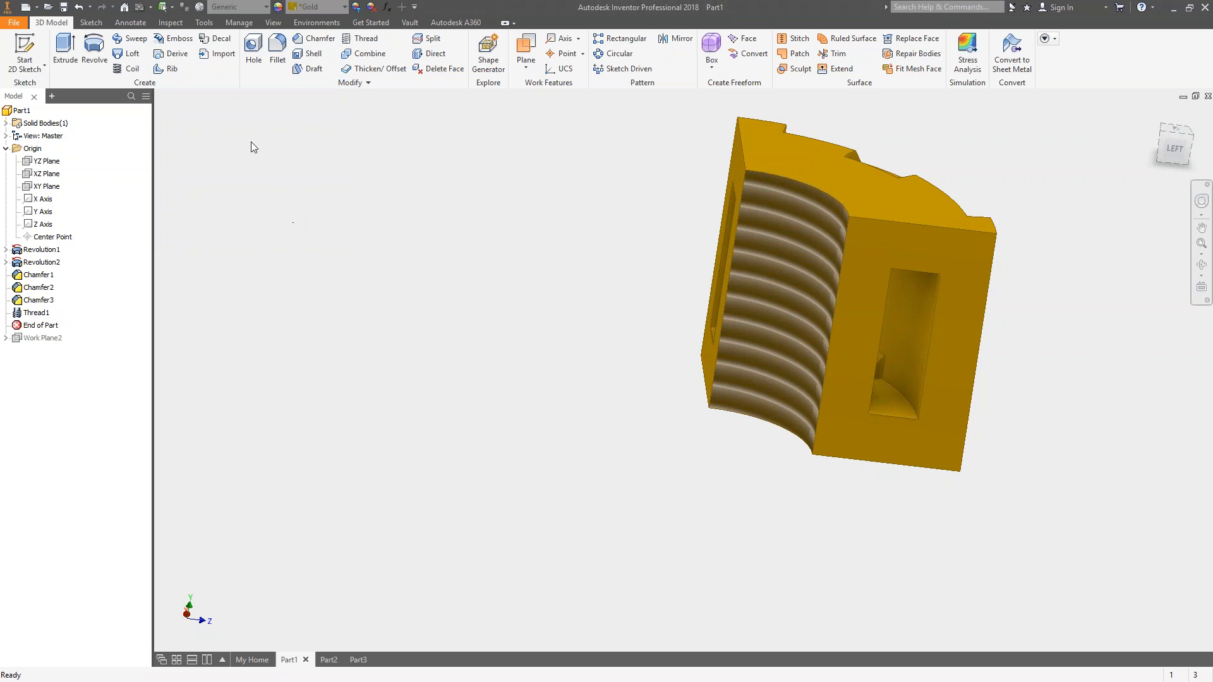
click(92, 24)
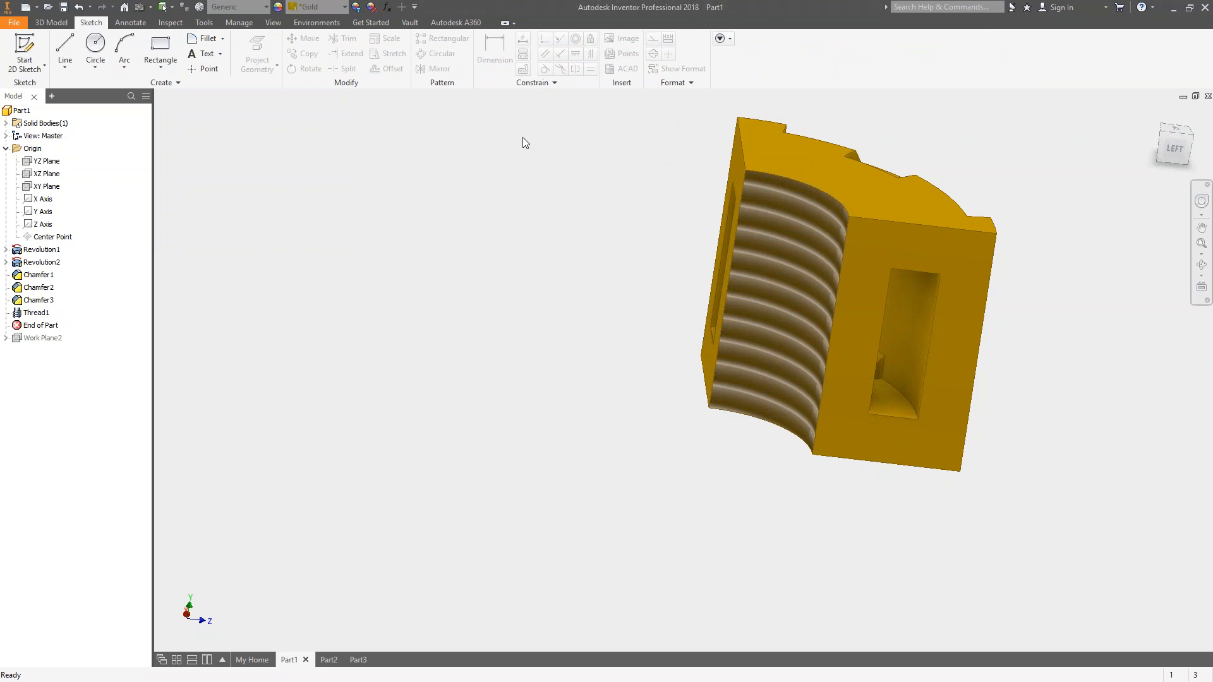
click(26, 8)
key(Escape)
click(329, 659)
click(358, 660)
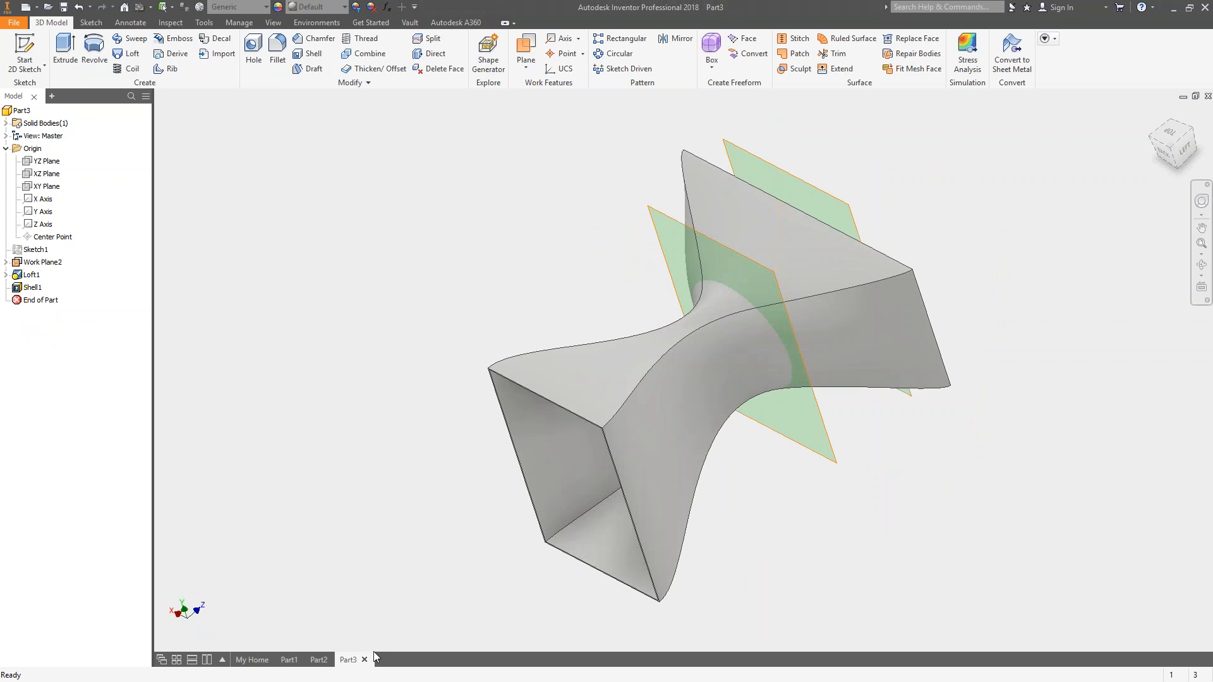
click(288, 660)
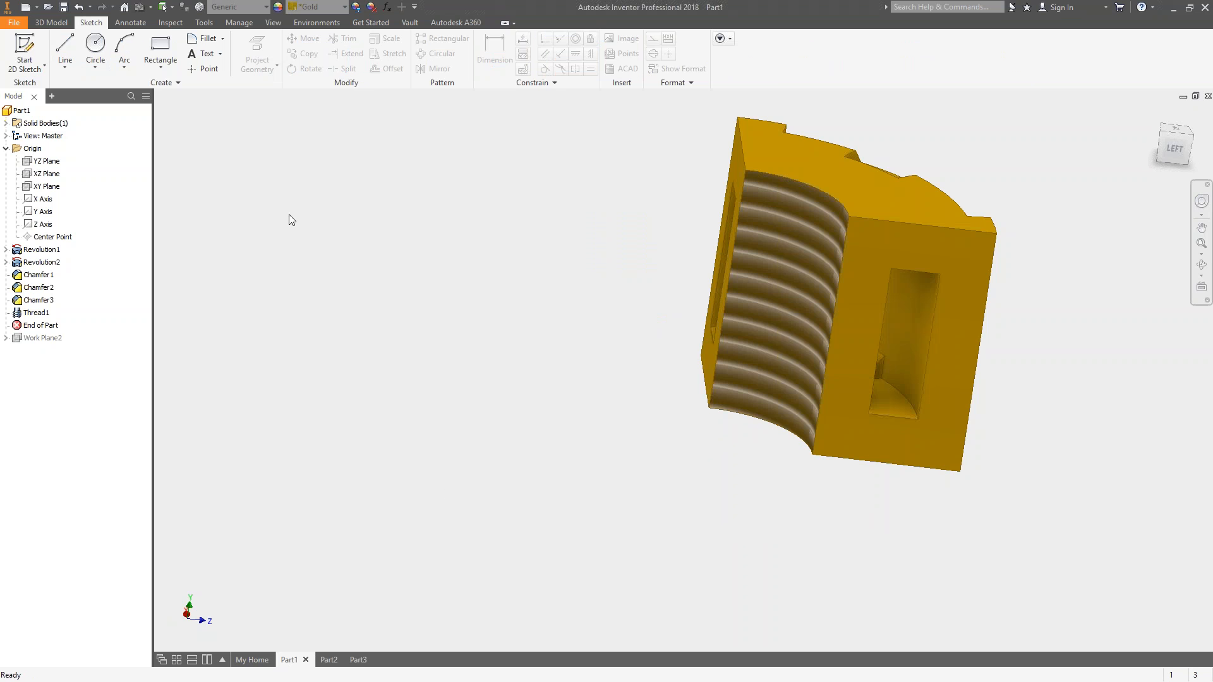
- Roll the part's history back to just after Revolution1 and open its Sketch1 for editing
drag(40, 325, 42, 256)
click(6, 249)
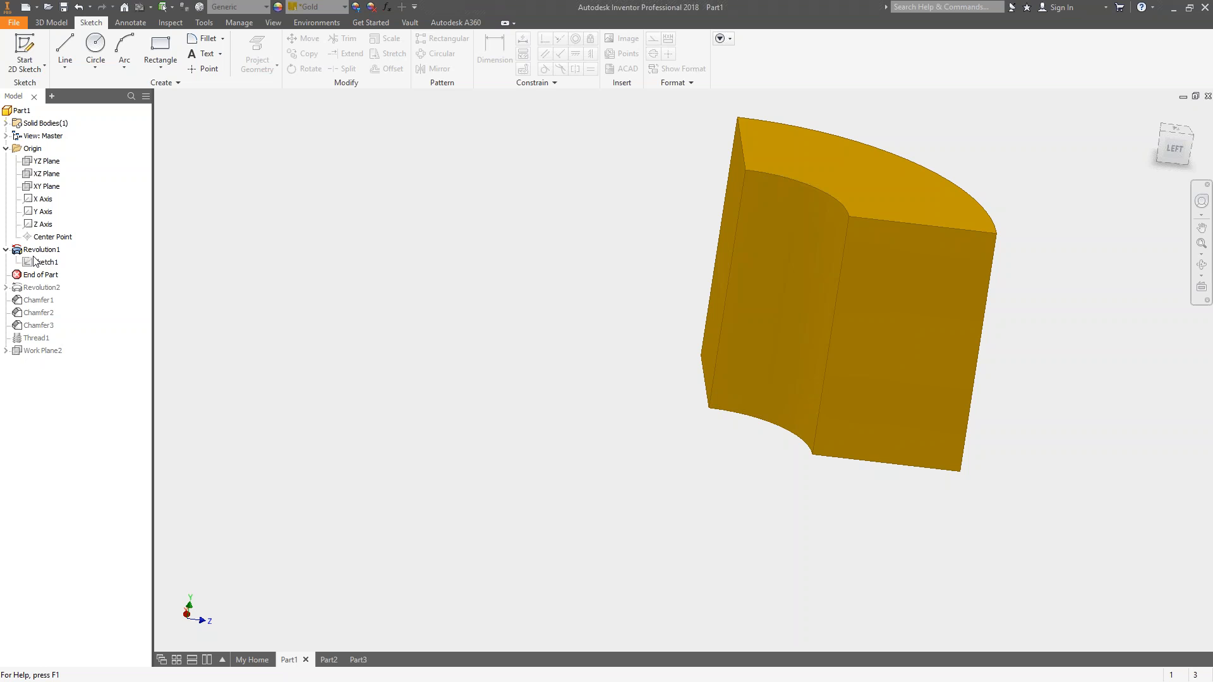
click(39, 262)
click(39, 262)
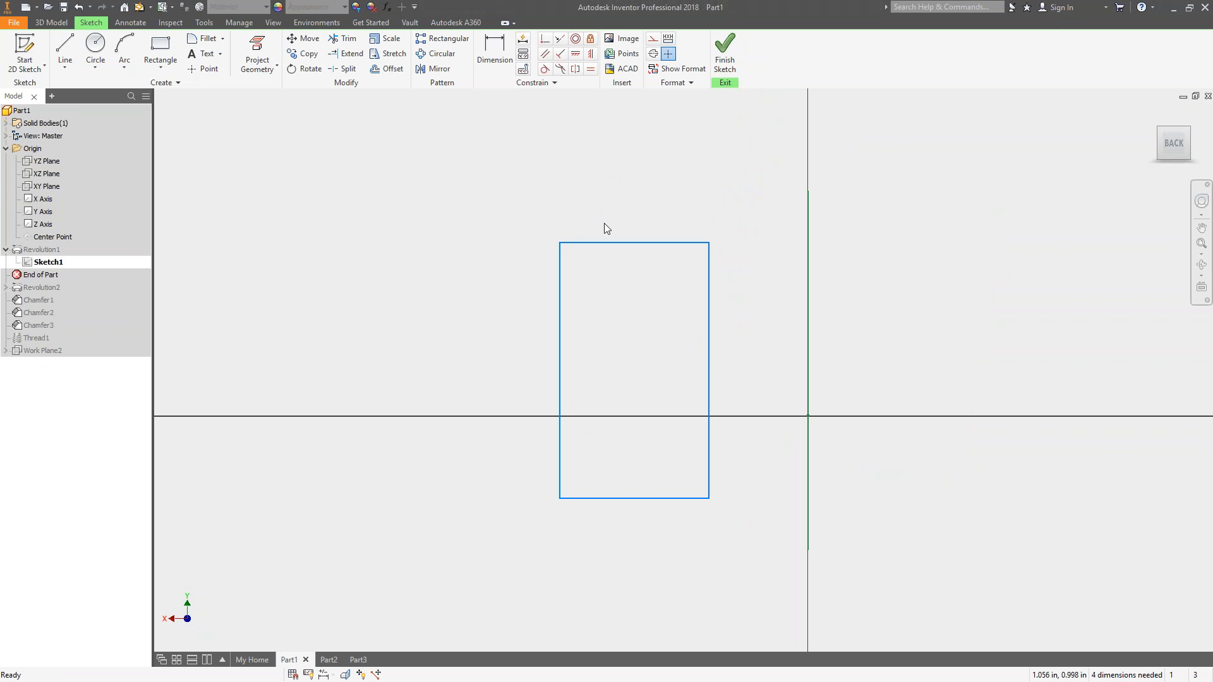
- Dimension the sketched rectangle to 1 in wide and 2 in high
click(492, 50)
click(643, 244)
click(635, 207)
text(1)
key(Return)
click(485, 338)
click(445, 330)
text(2)
key(Return)
key(Home)
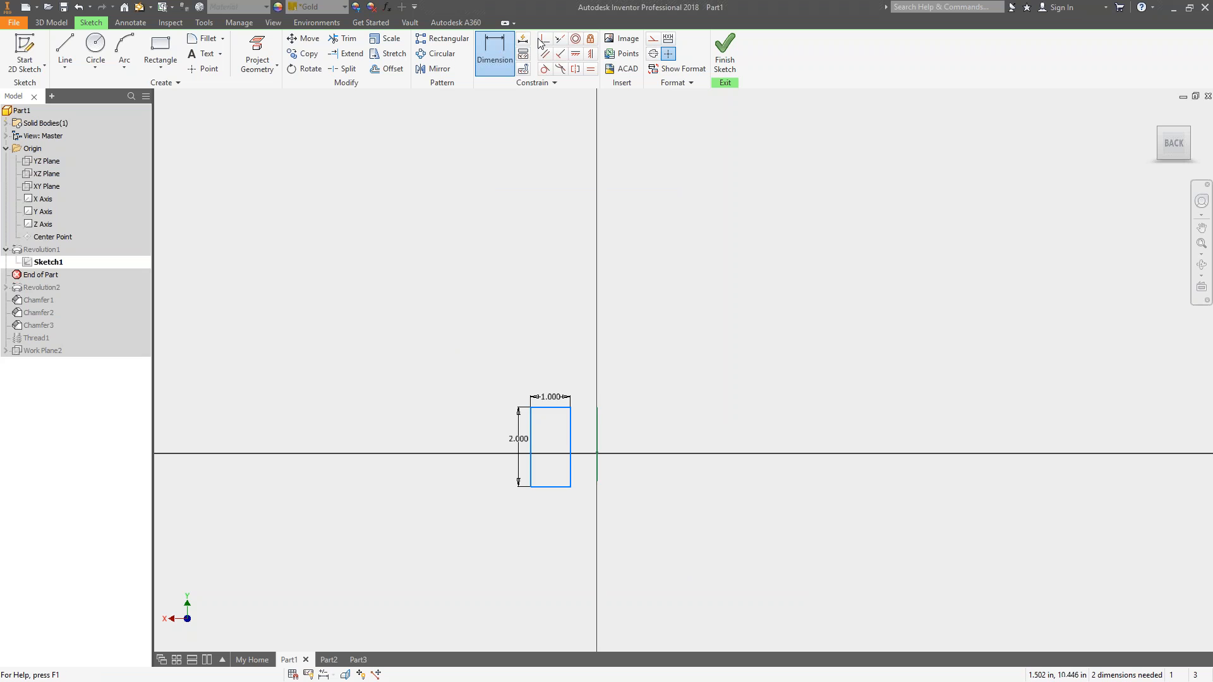
- Constrain the rectangle's lower corner nearest the axis coincident with the sketch origin
click(597, 453)
key(Escape)
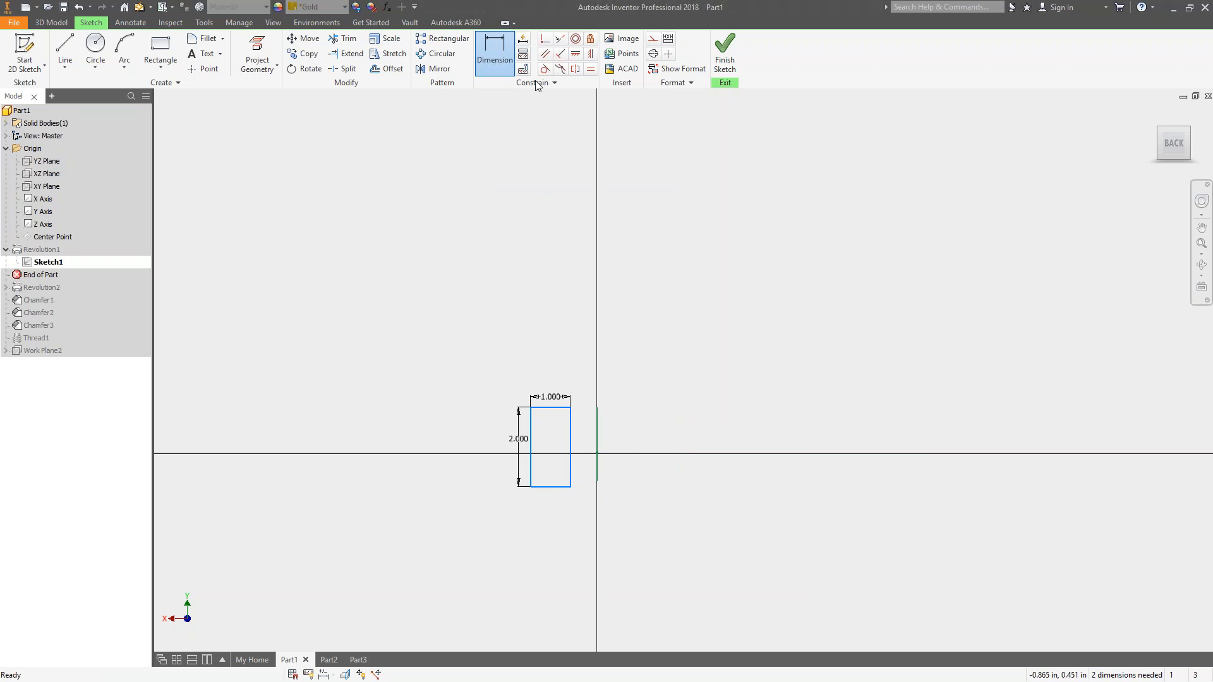
click(545, 38)
click(570, 486)
click(596, 453)
key(Escape)
drag(592, 274, 441, 364)
key(Escape)
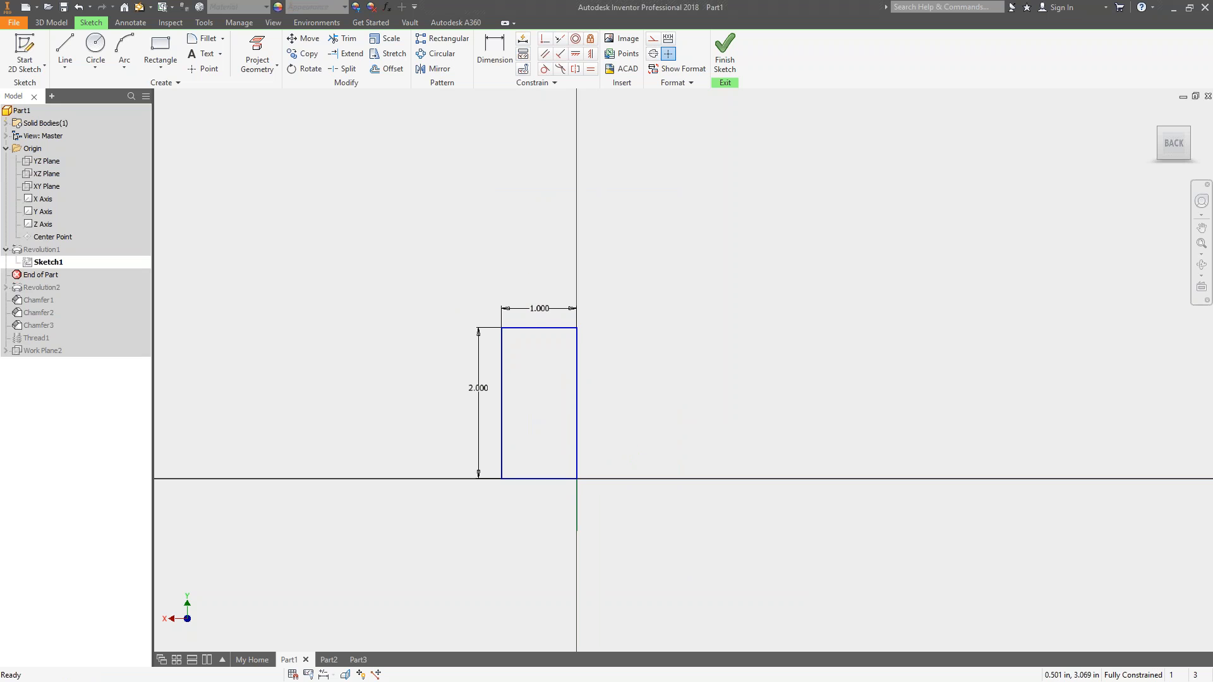
- Convert the rectangle's width dimension to a driven dimension
click(507, 328)
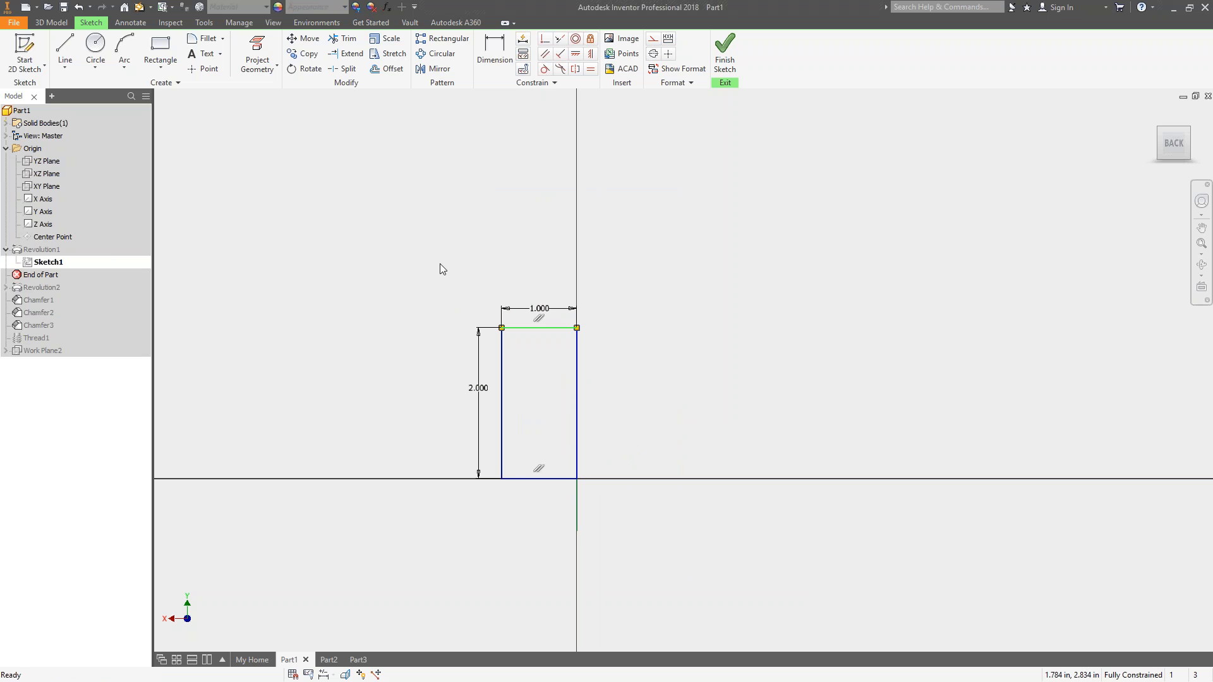
click(428, 385)
scroll(430, 382, down, 3)
scroll(411, 283, up, 4)
scroll(513, 406, up, 6)
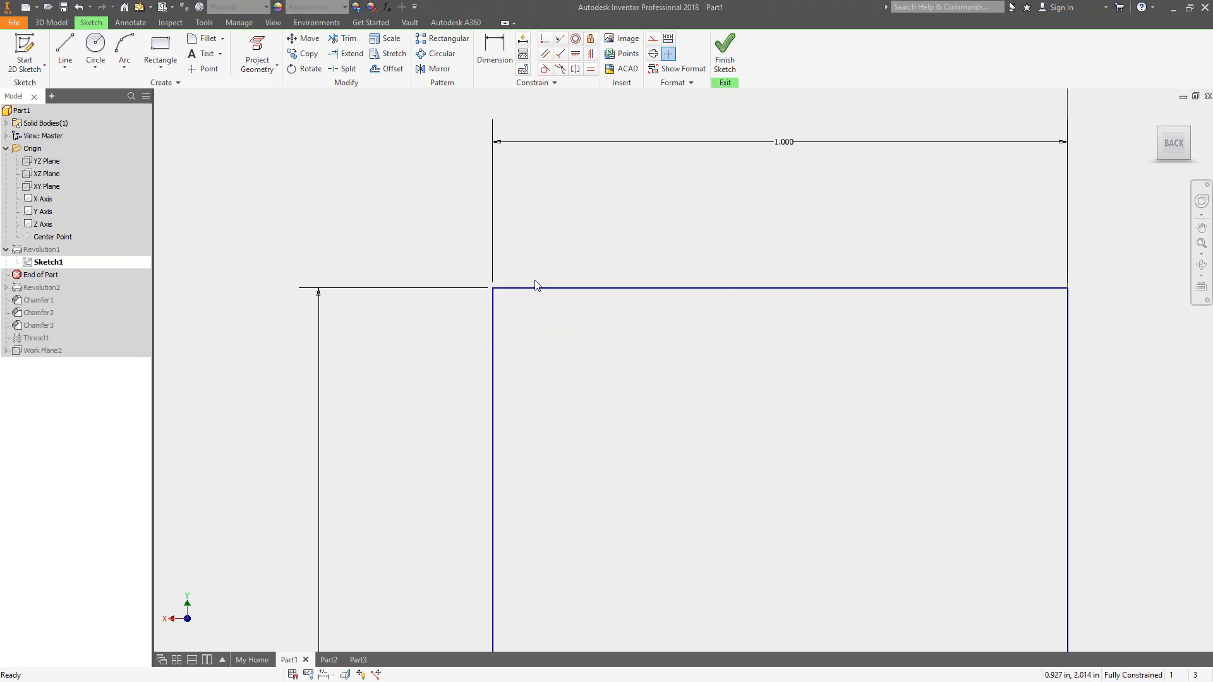
scroll(540, 291, down, 3)
scroll(546, 308, down, 2)
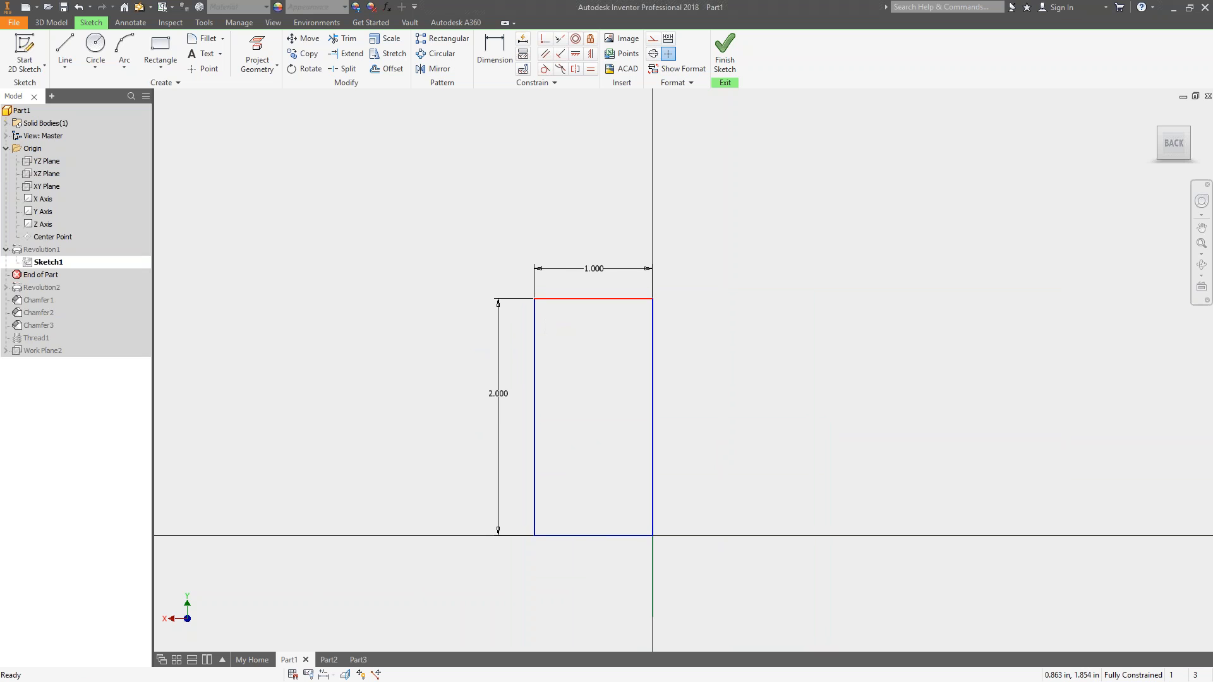
click(600, 271)
click(668, 38)
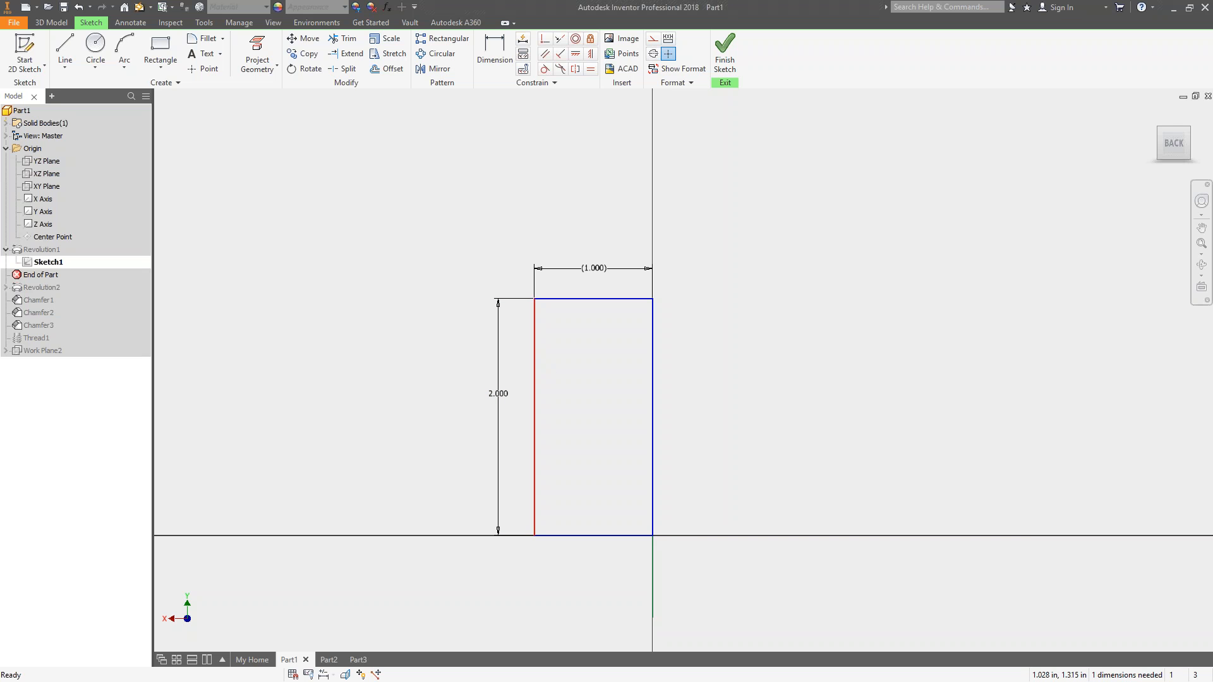
- Stretch the rectangle's free vertical side away from the origin to a width of about 4.85 in
drag(538, 385, 341, 375)
scroll(484, 371, down, 3)
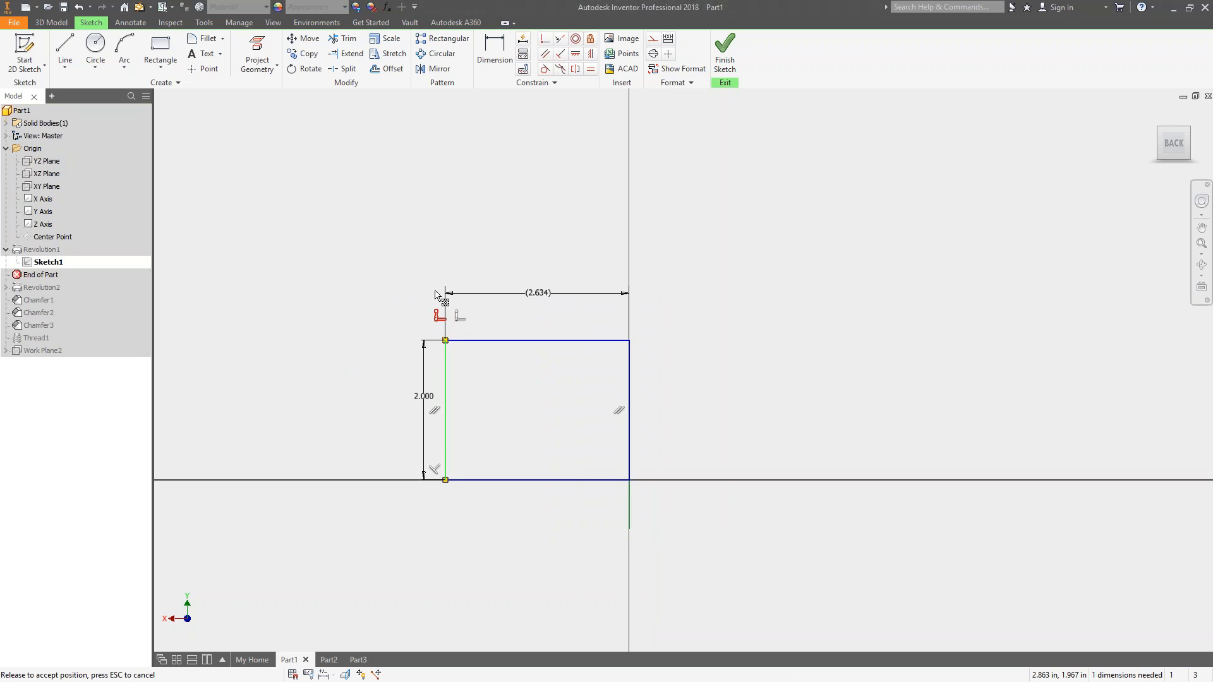
click(515, 341)
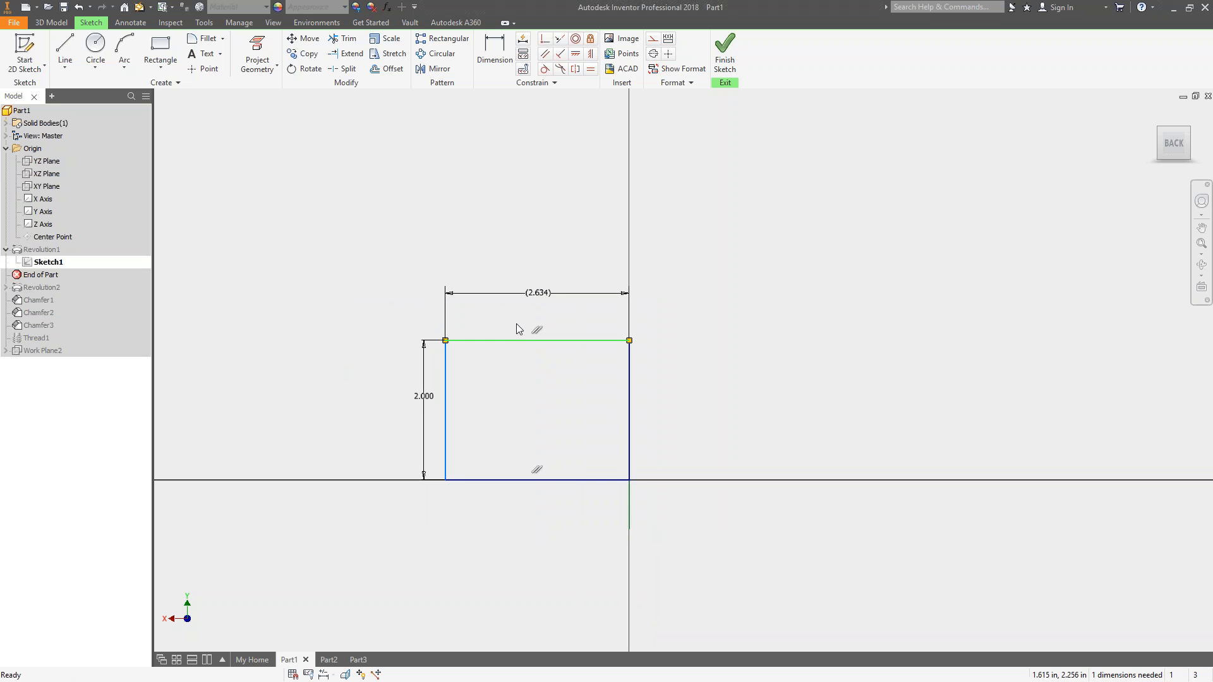
drag(512, 339, 278, 468)
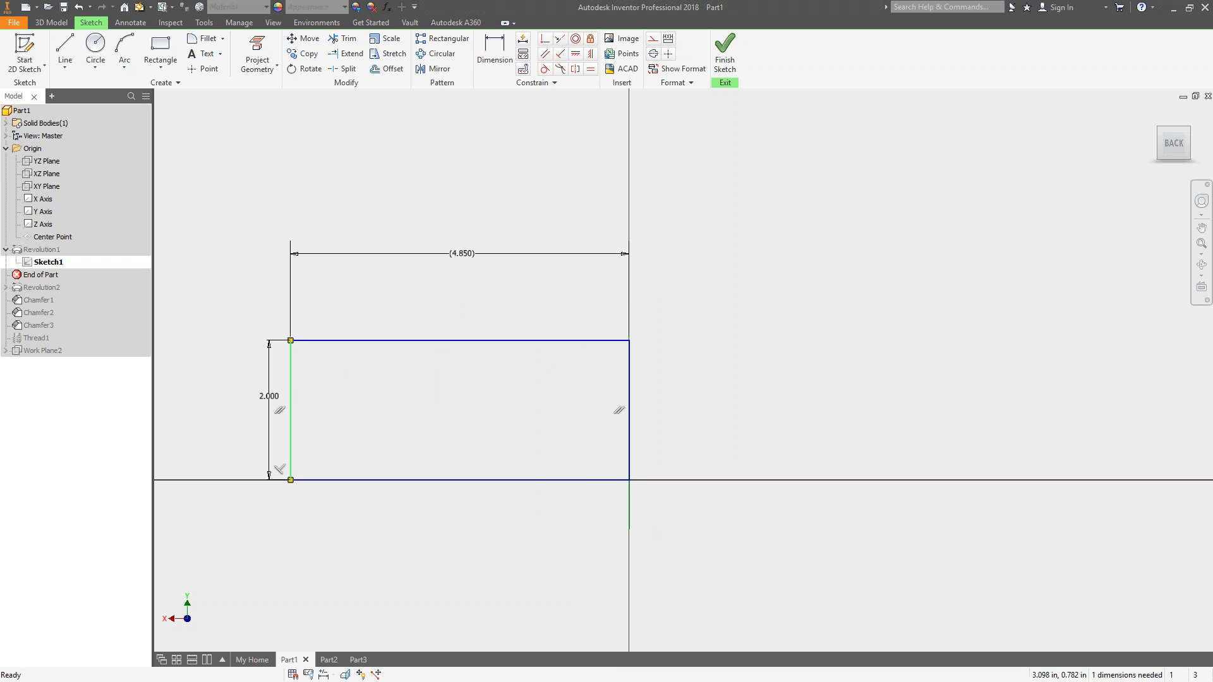
- Sketch a smaller rectangle about 1.185 in wide and 0.442 in high in the upper left area of the large rectangle
click(161, 51)
click(331, 378)
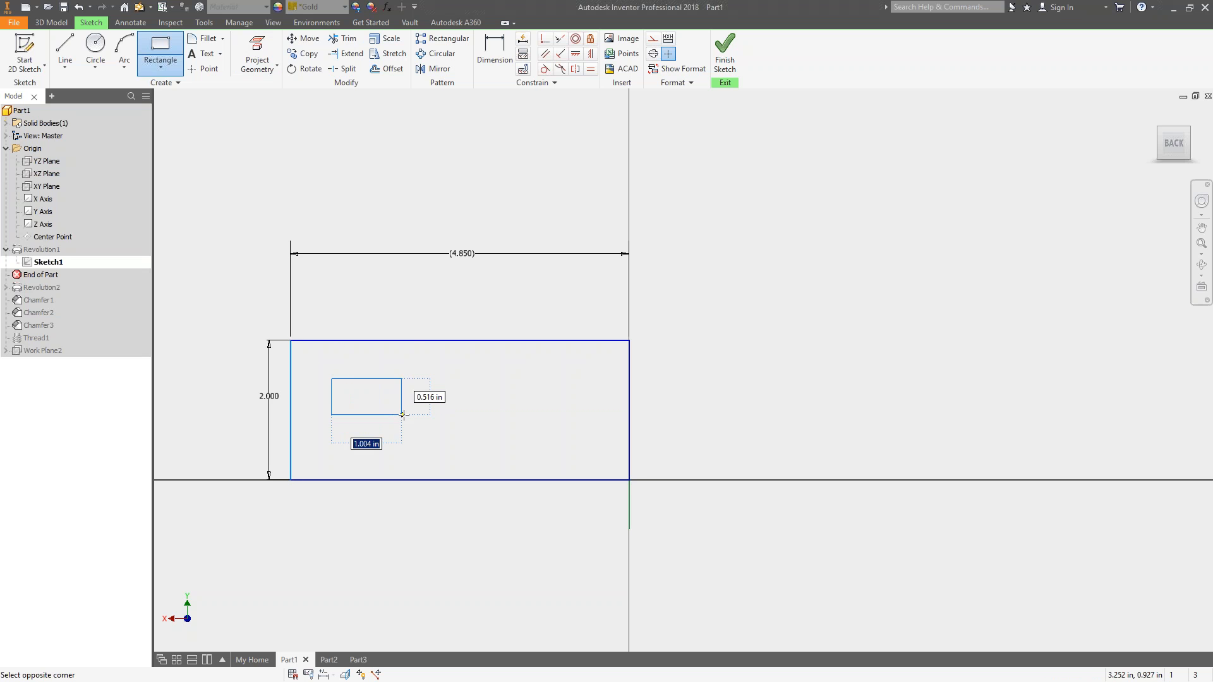
click(414, 410)
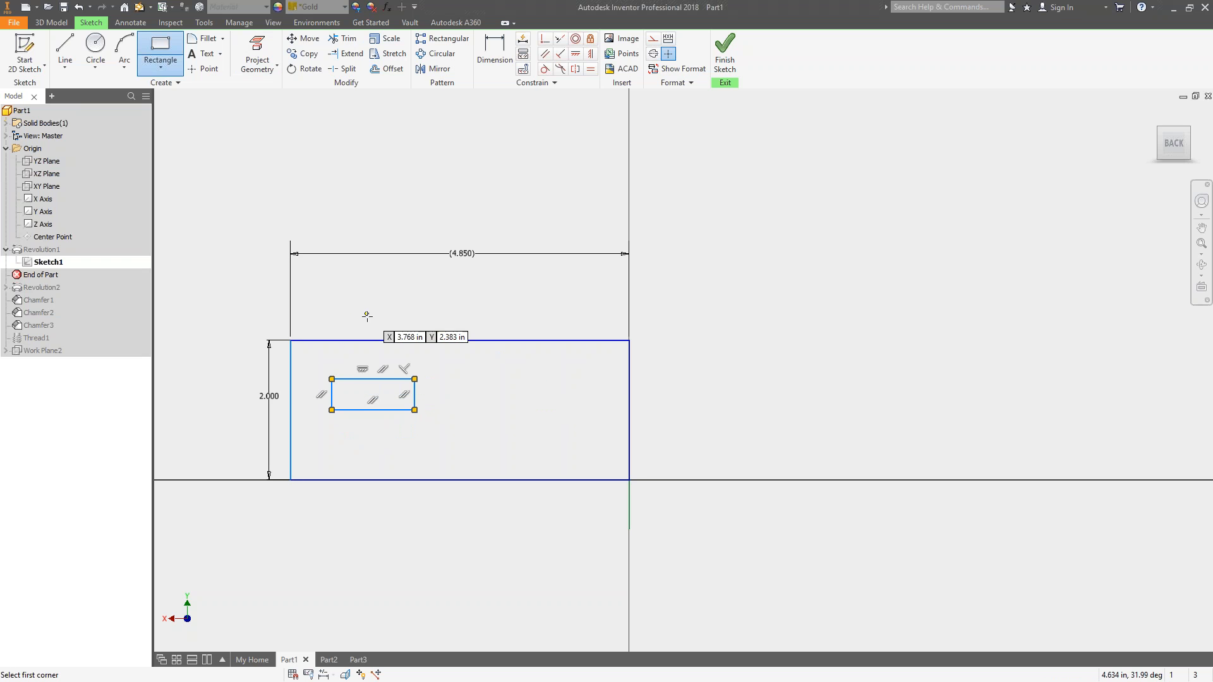
- Dimension the inner rectangle to 1 in wide and 0.5 in high
scroll(353, 316, down, 3)
middle_drag(432, 362, 493, 237)
key(d)
click(446, 305)
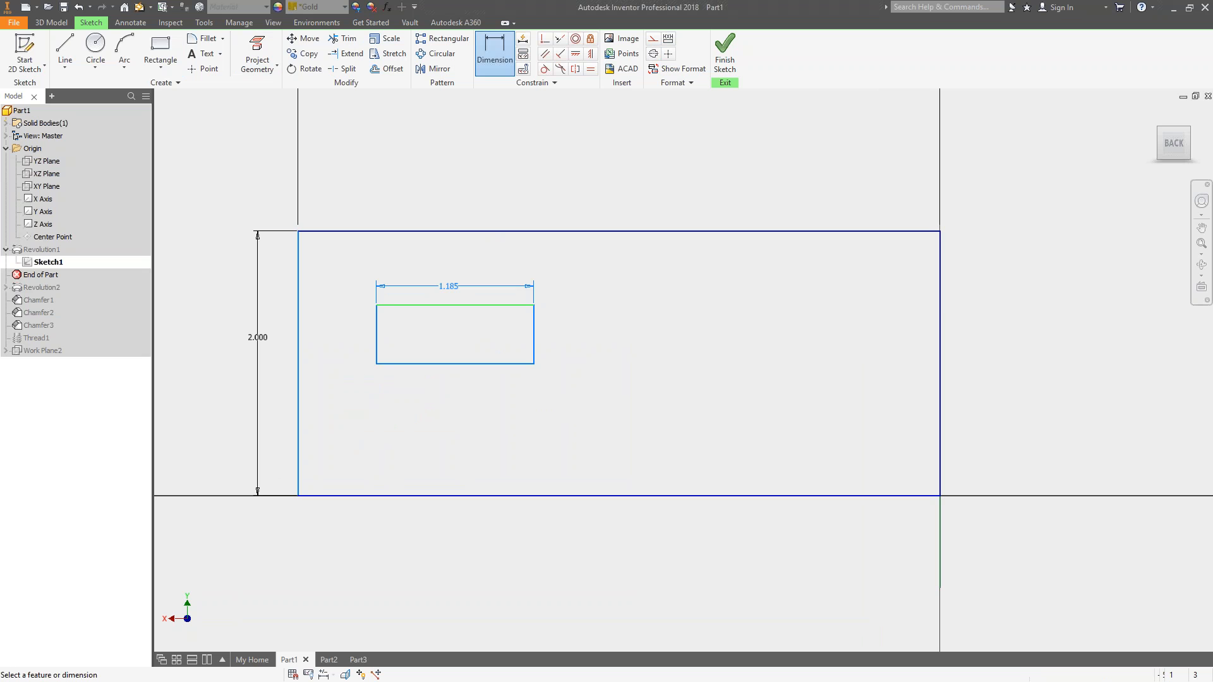
click(436, 286)
text(1)
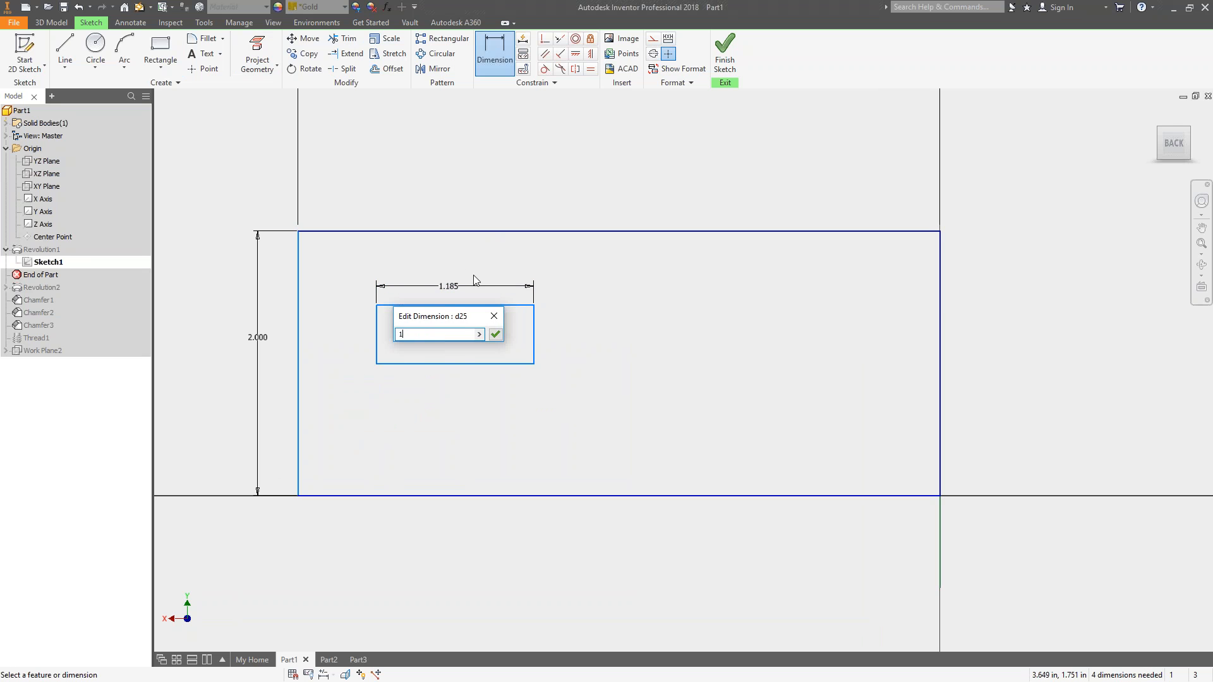
key(Return)
click(535, 335)
click(551, 336)
text(.5)
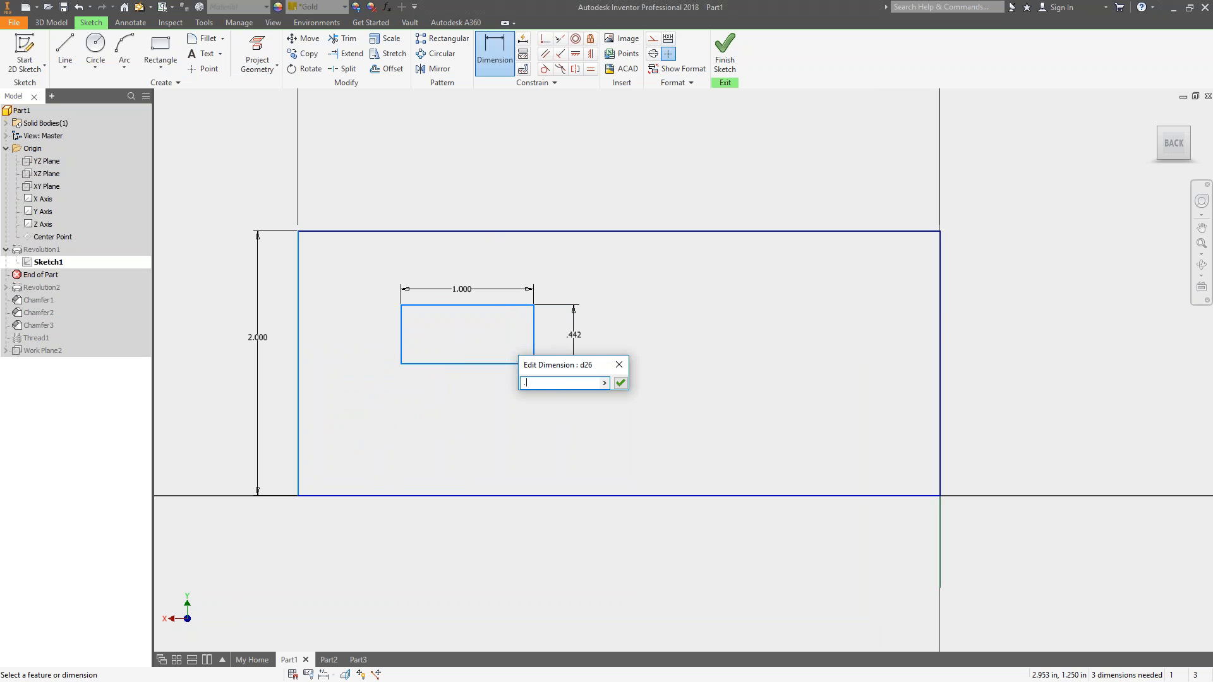
key(Return)
- Locate the inner rectangle 0.5 in below the outer rectangle's top edge and 0.75 in from its left edge
click(467, 305)
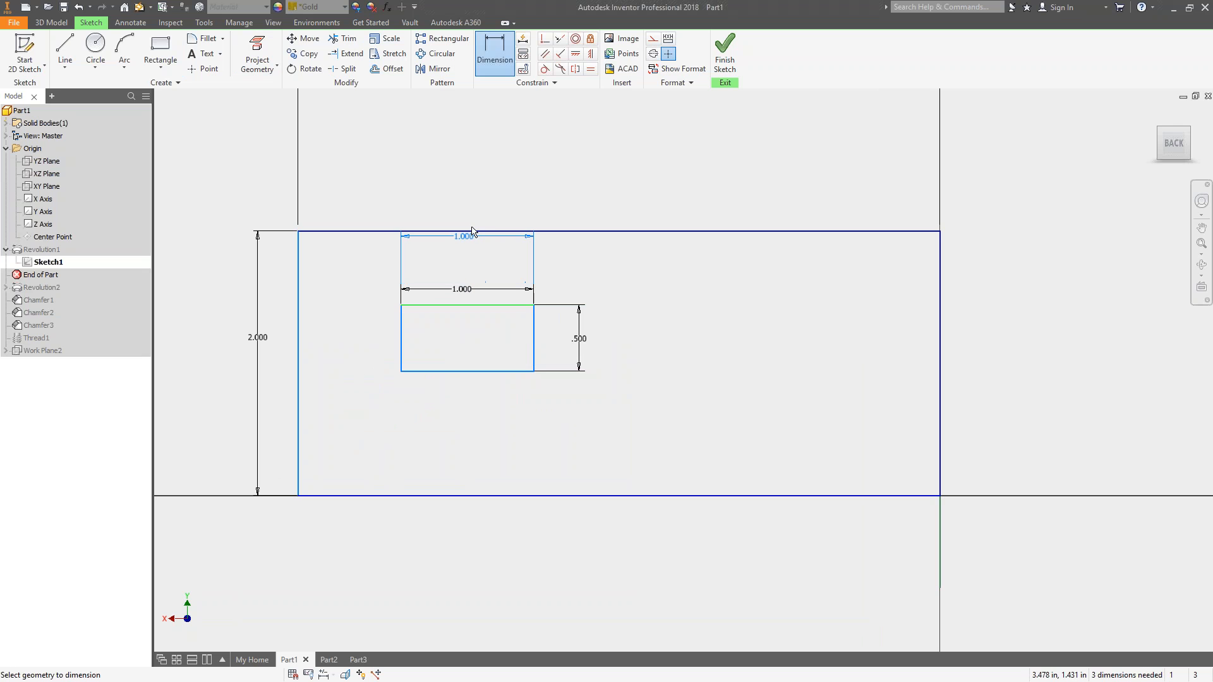
click(515, 232)
click(603, 265)
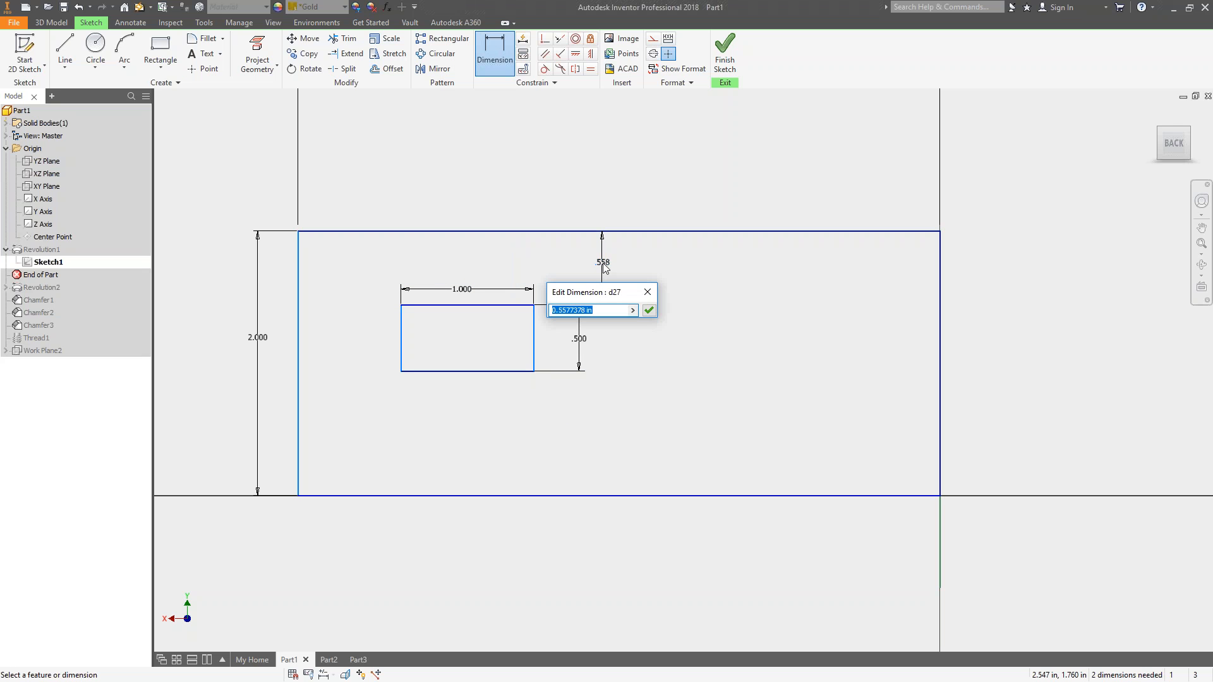
text(.5)
key(Return)
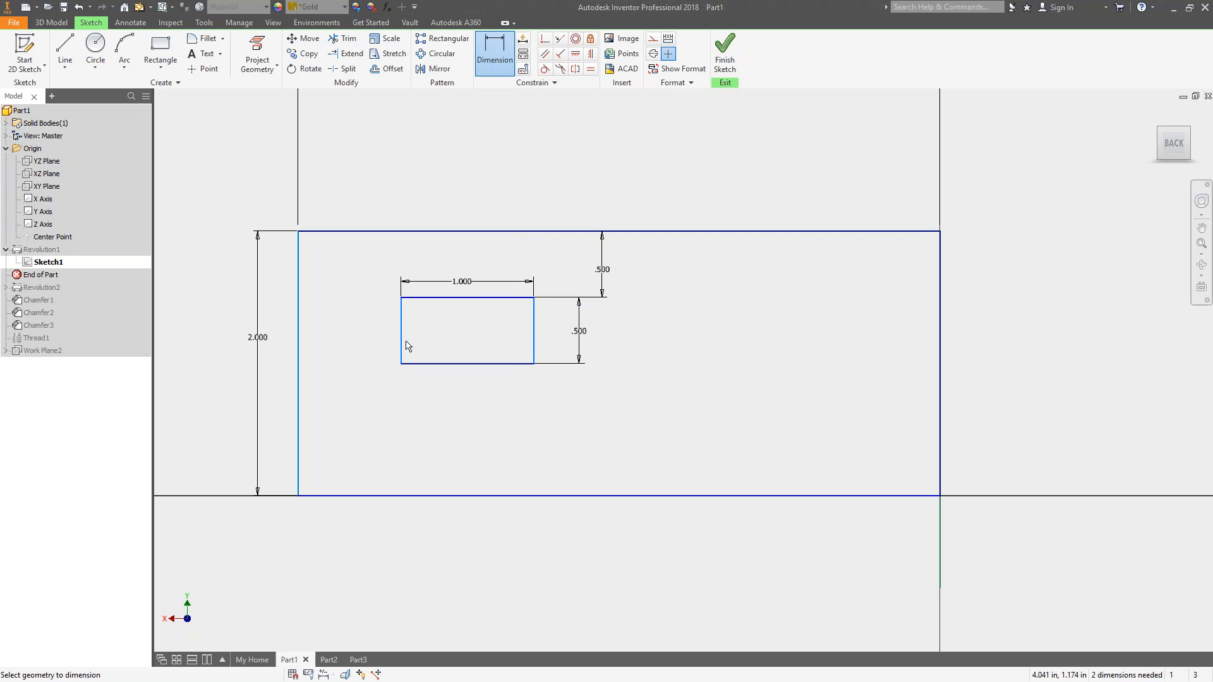
click(401, 346)
click(298, 386)
click(341, 434)
text(.75)
key(Return)
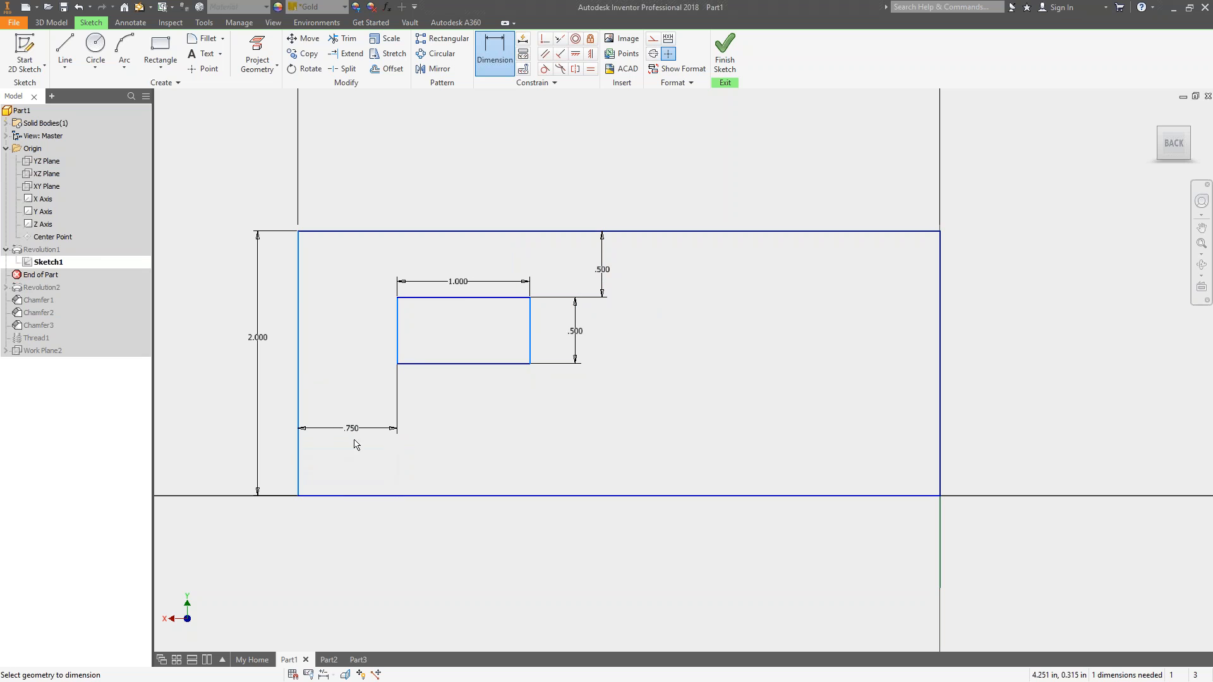
click(393, 460)
key(Escape)
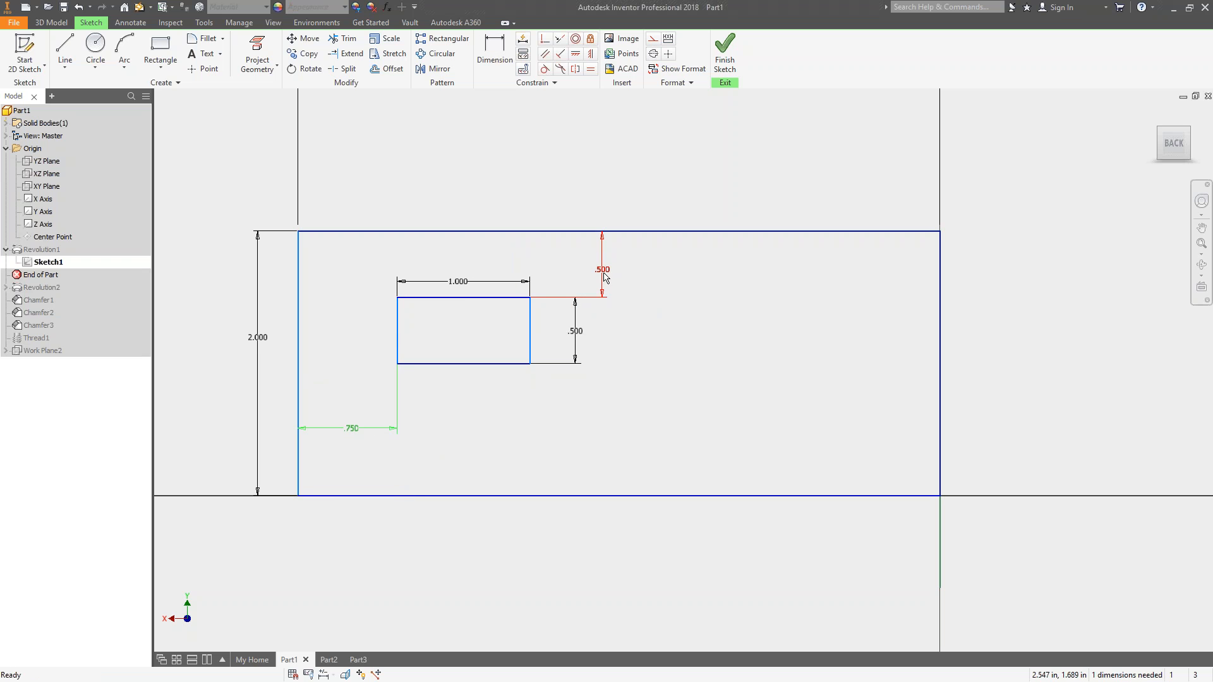
- Make the inner rectangle's two location dimensions driven and move it to about 1.295 in below the top edge and 0.468 in from the left edge
click(670, 41)
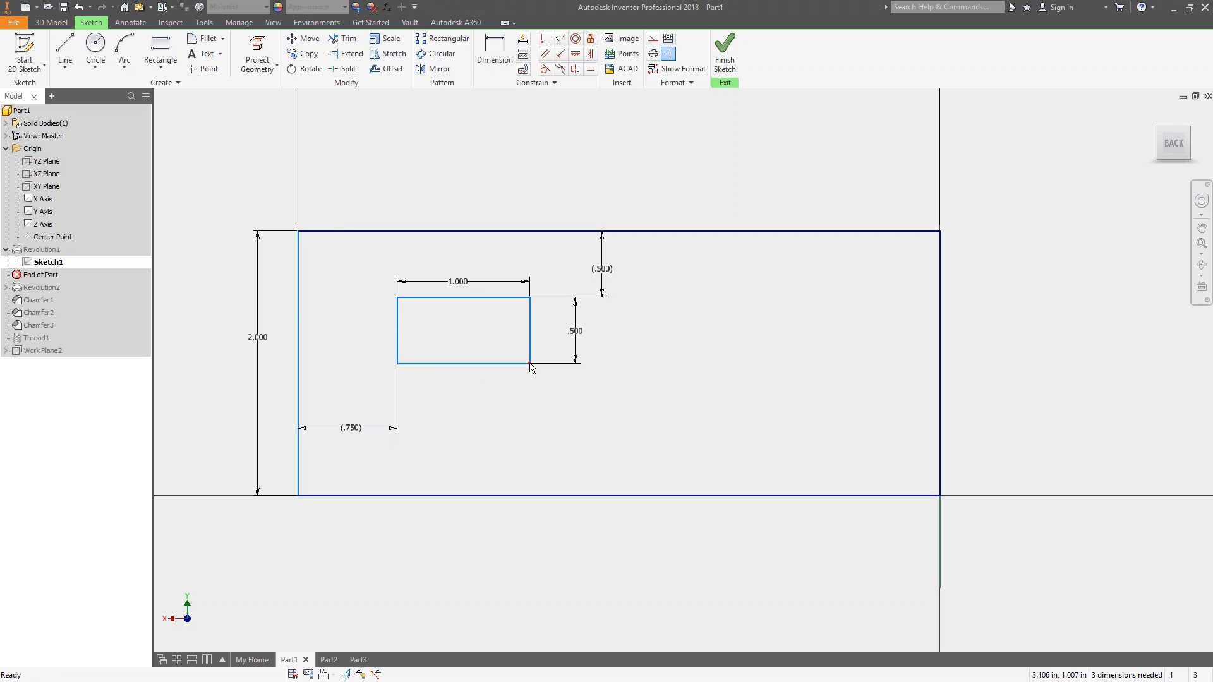
drag(530, 366, 492, 469)
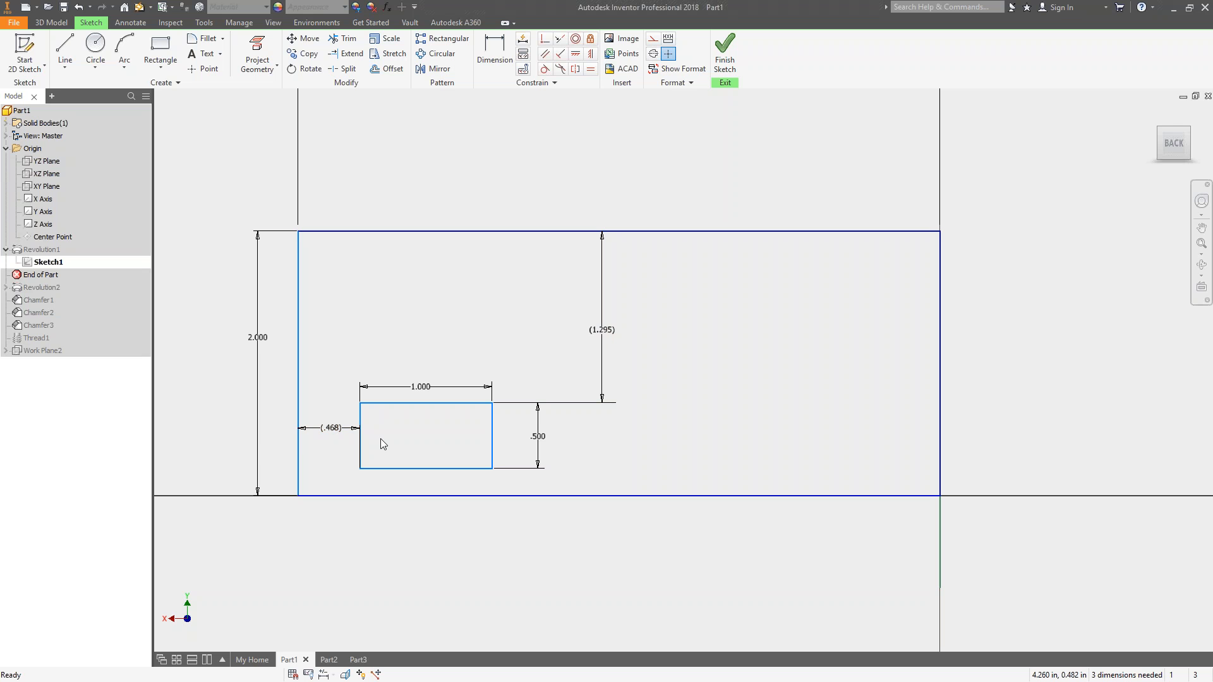
- Move the inner rectangle toward the origin, about 1.318 in below the top edge, and narrow the outer rectangle to about 3.018 in
drag(360, 402, 673, 391)
drag(298, 376, 541, 373)
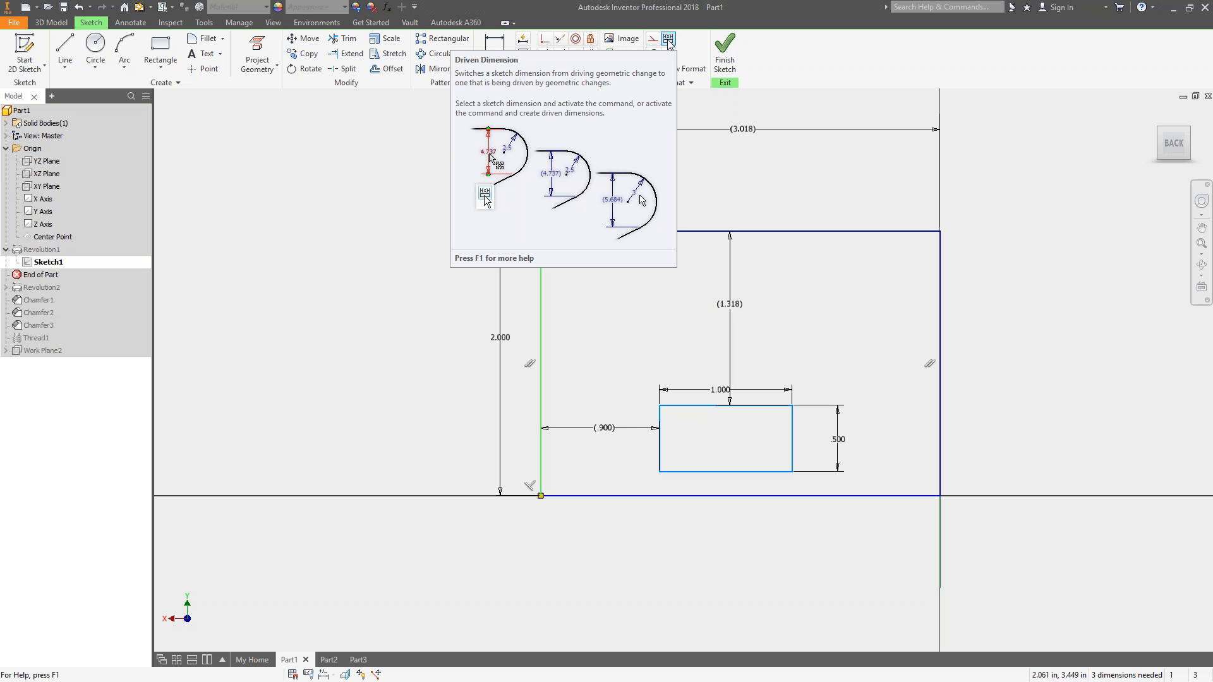
click(417, 286)
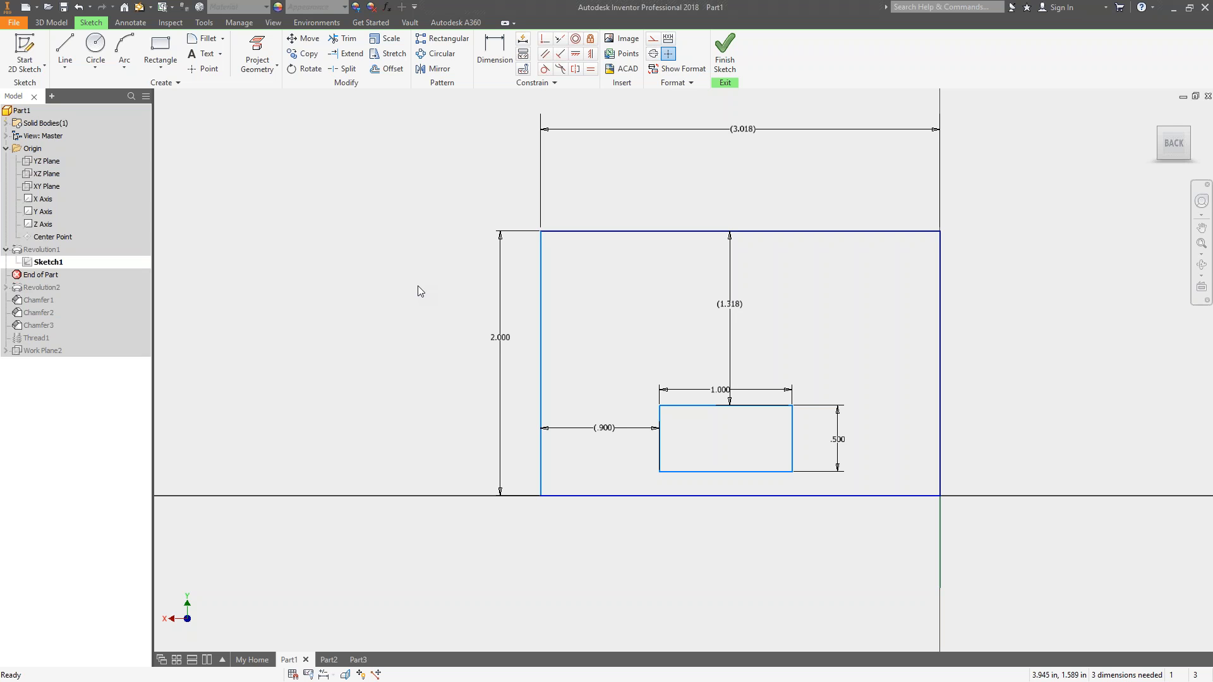
- Round all four corners of the outer rectangle with 0.125 in sketch fillets and end the Fillet command
click(51, 22)
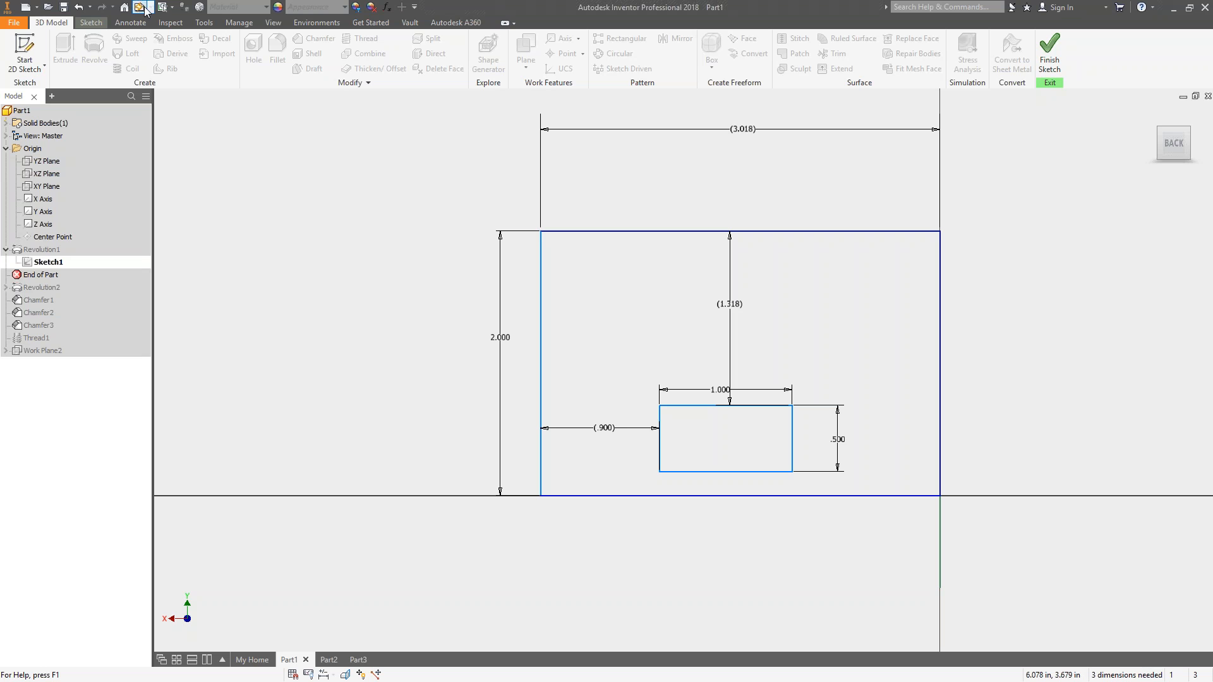
click(91, 22)
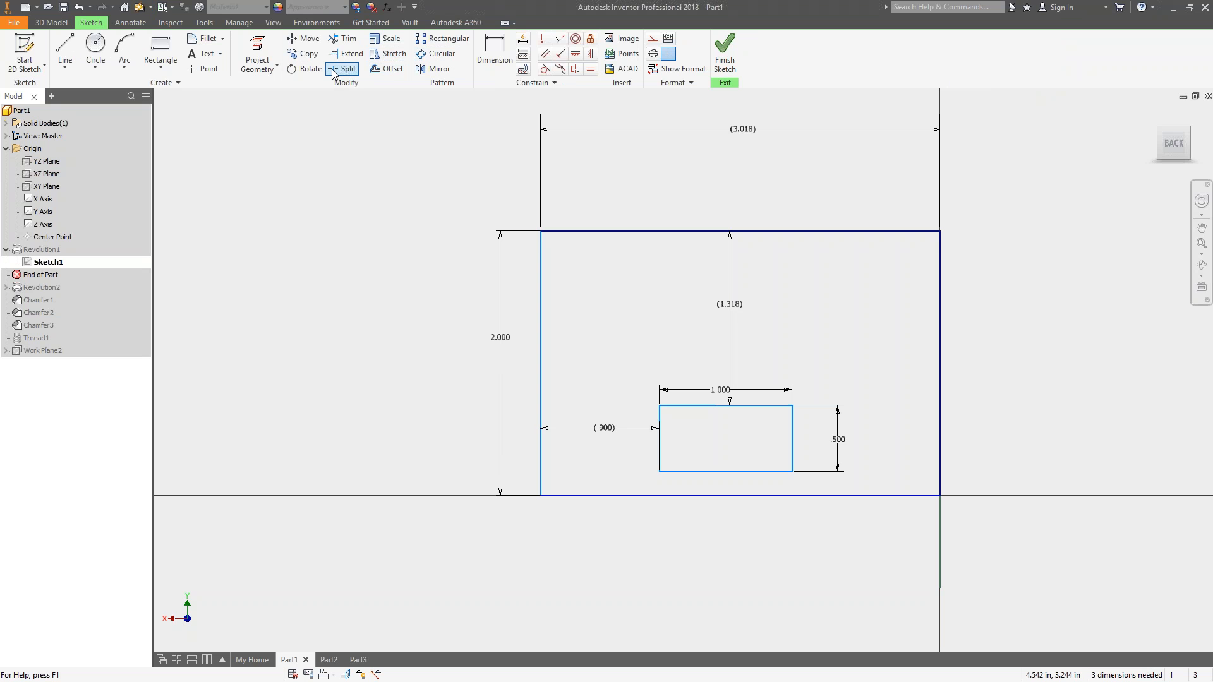
click(200, 41)
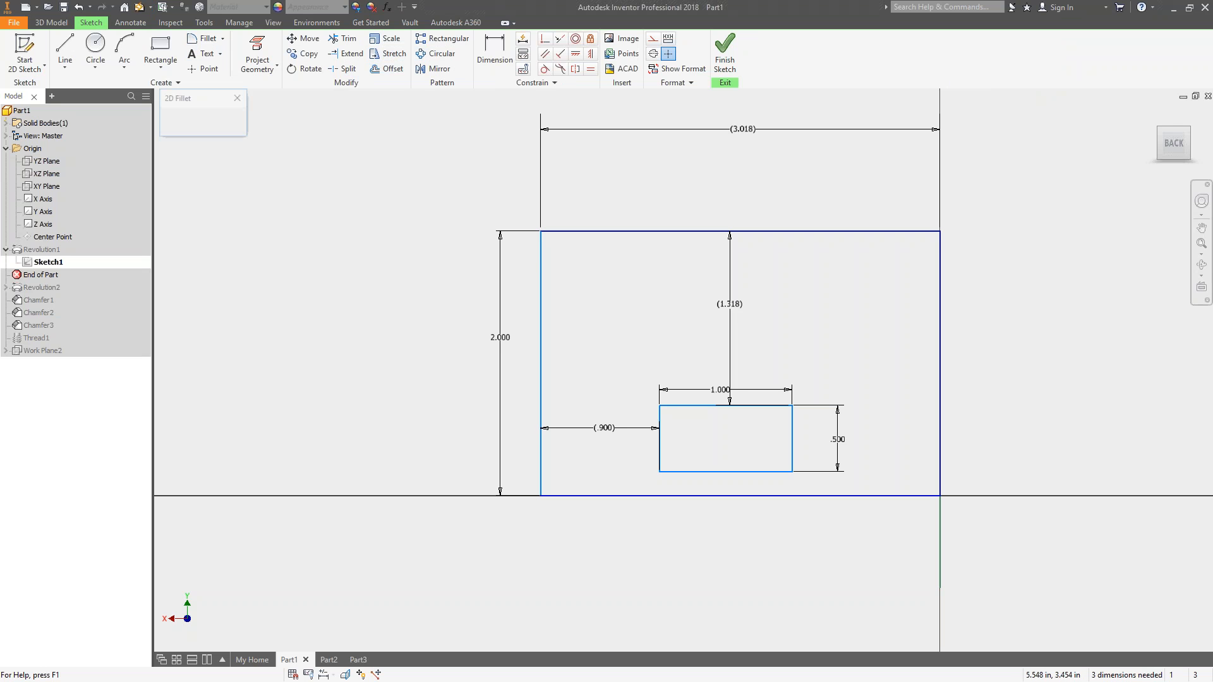
click(542, 256)
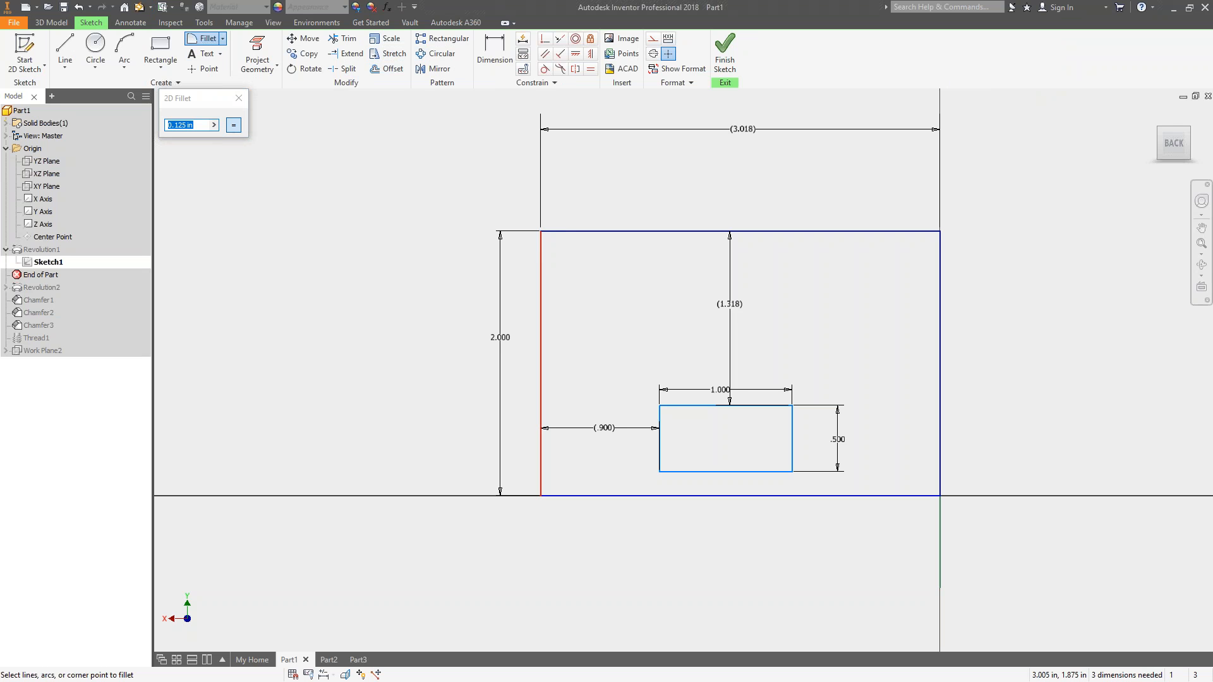
click(555, 233)
click(913, 232)
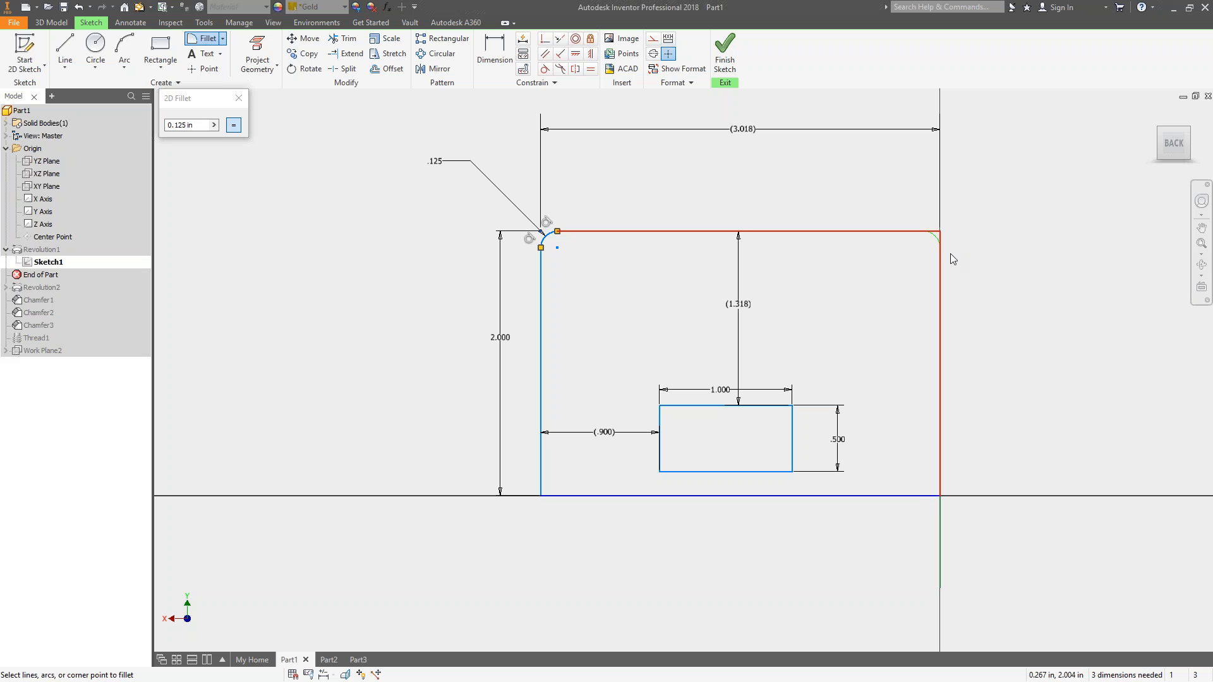
click(941, 267)
click(929, 497)
click(940, 468)
click(614, 496)
click(542, 473)
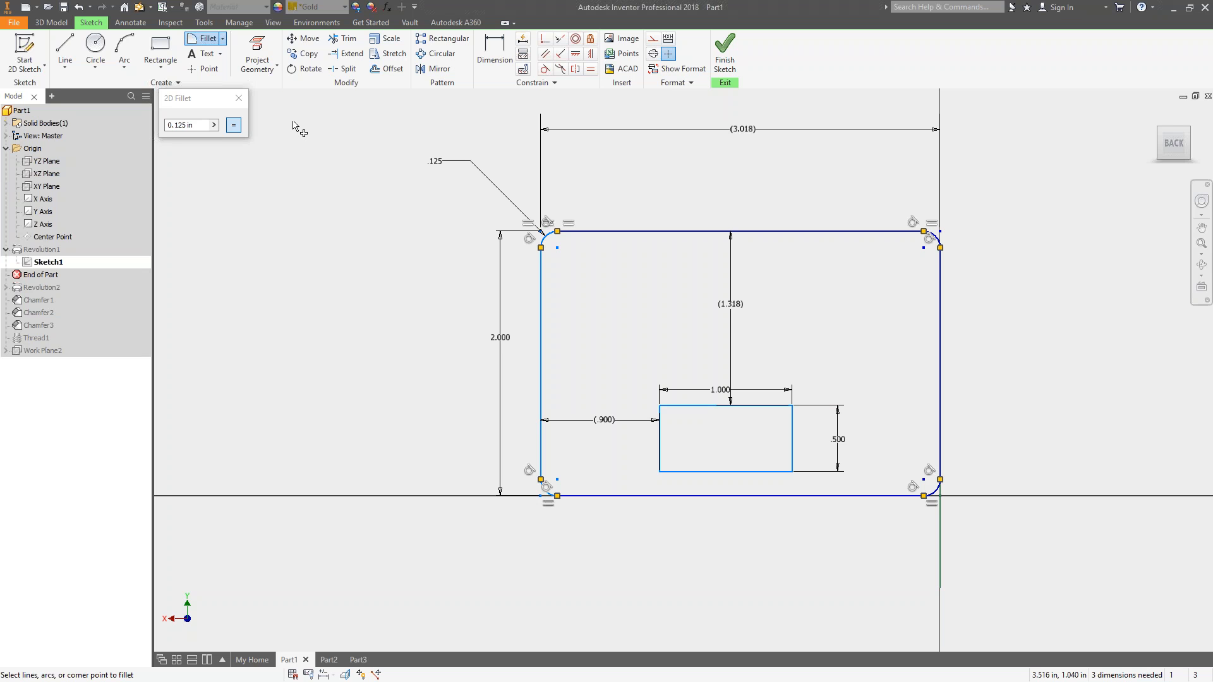
click(238, 98)
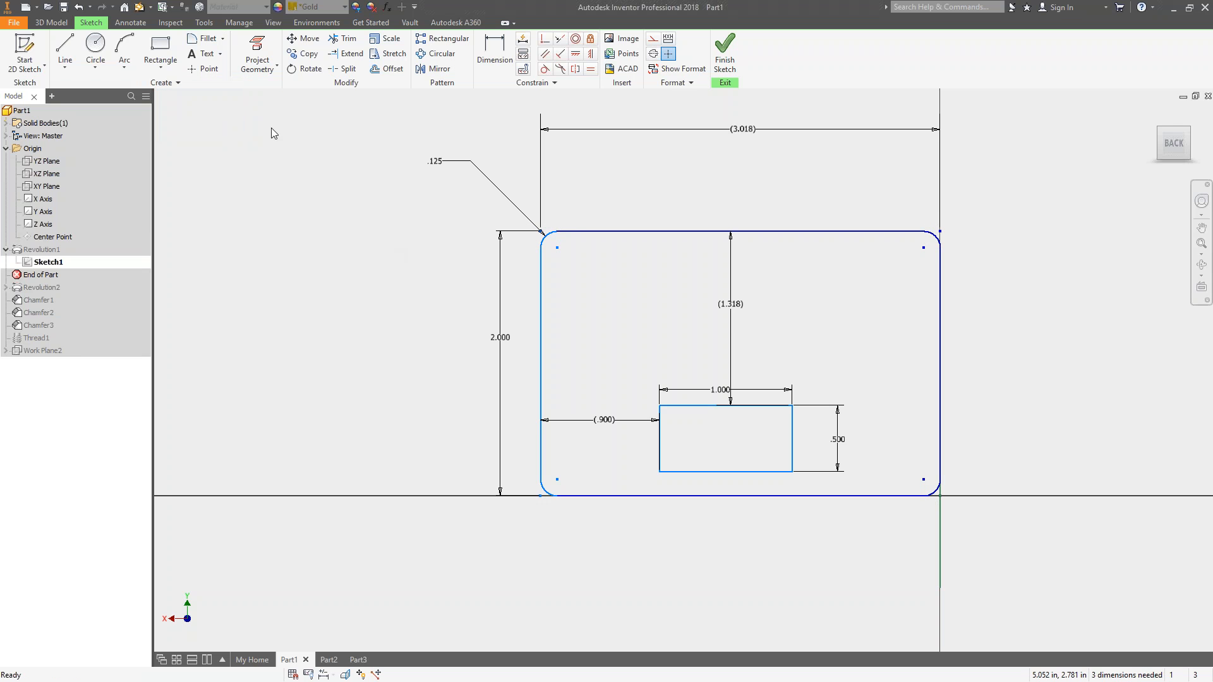